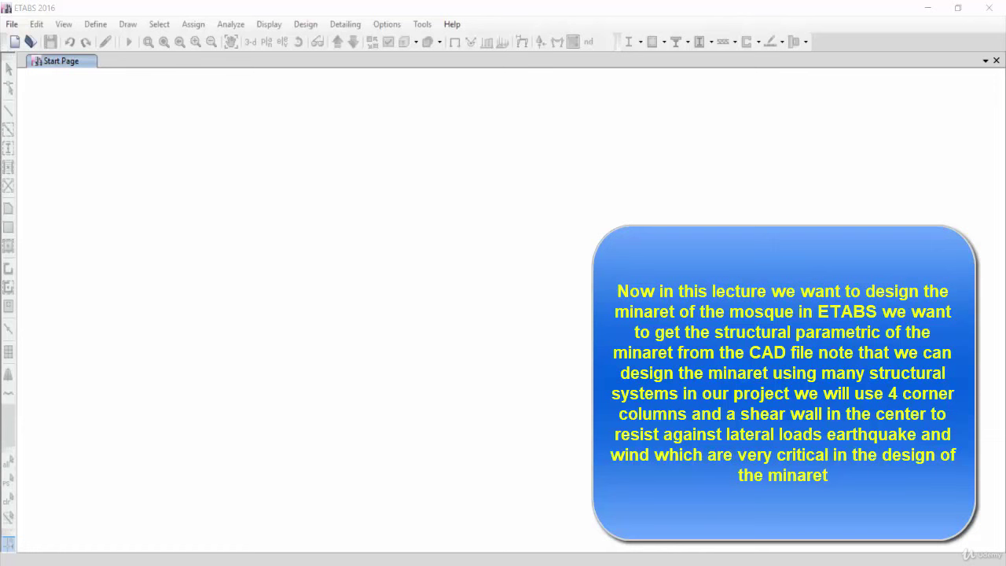
# Move from the empty ETABS start page to the Mosque udemy.dwg drawing in AutoCAD.
pyautogui.scroll(-5, 530, 307)
pyautogui.scroll(-3, 529, 308)
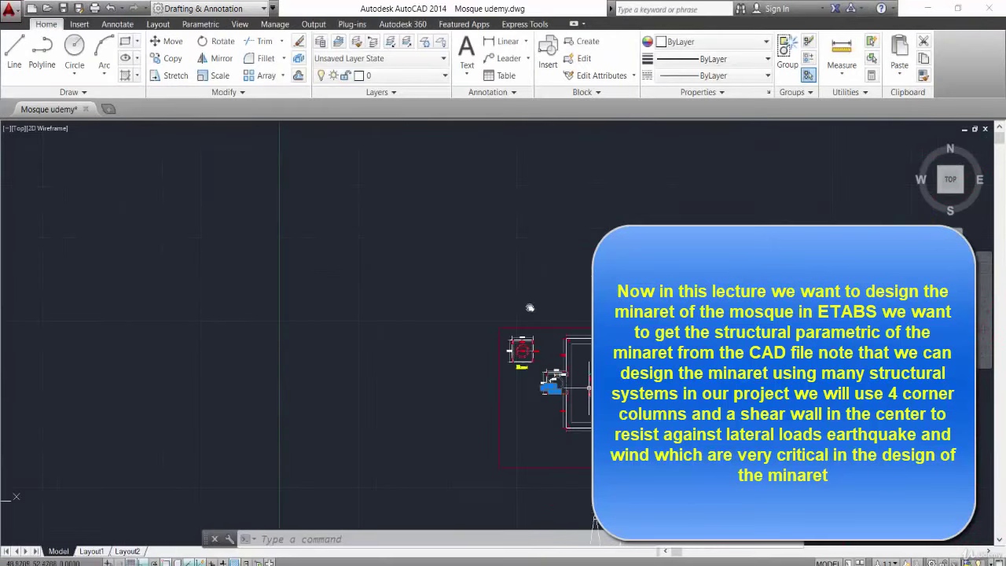
# Dimension the minaret's overall height from base to spire top as 21.2322.
pyautogui.scroll(3, 530, 307)
pyautogui.scroll(2, 487, 330)
pyautogui.scroll(2, 460, 359)
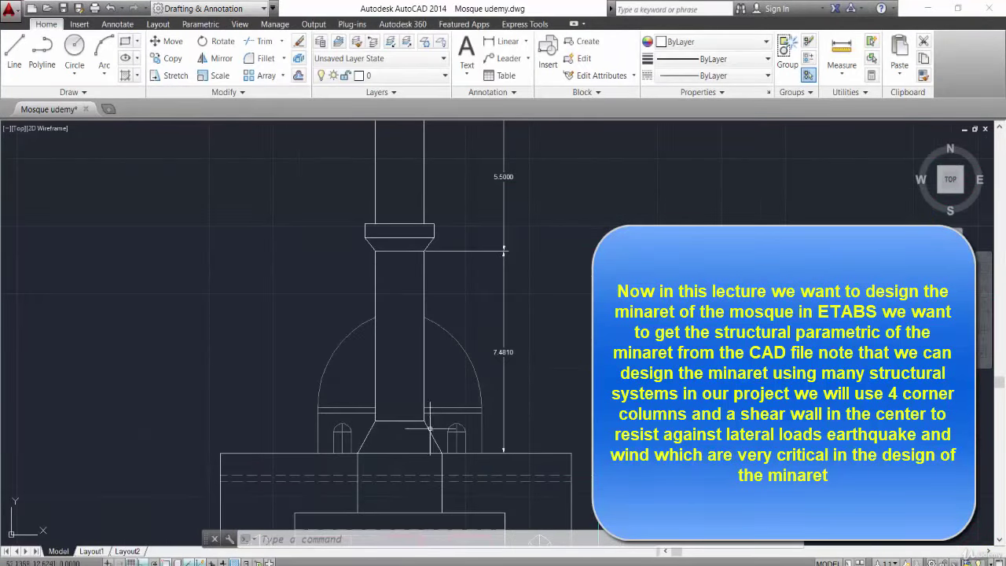
pyautogui.moveTo(622, 246); pyautogui.dragTo(638, 453, button='middle')
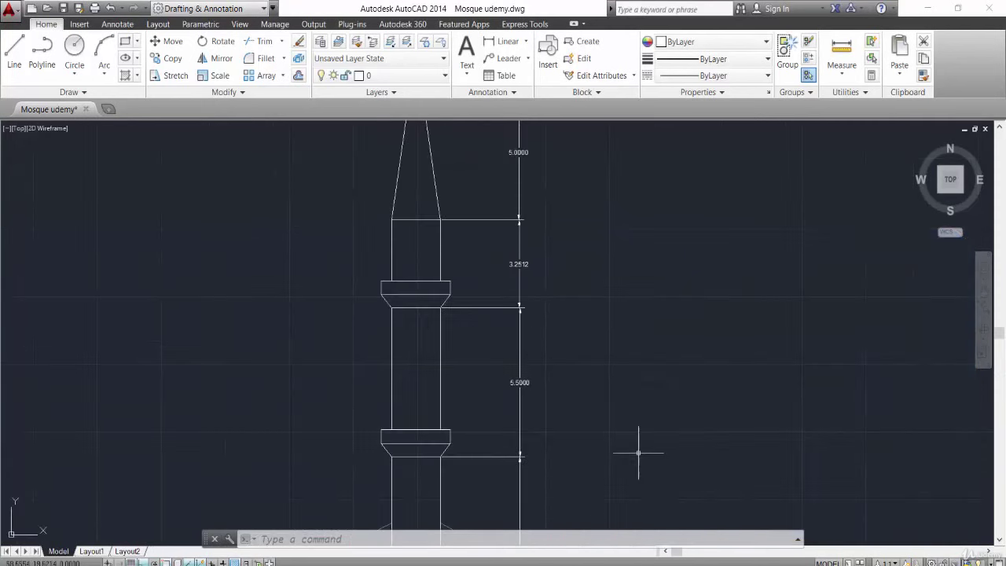
pyautogui.scroll(-3, 588, 285)
pyautogui.scroll(1, 550, 217)
pyautogui.scroll(3, 550, 217)
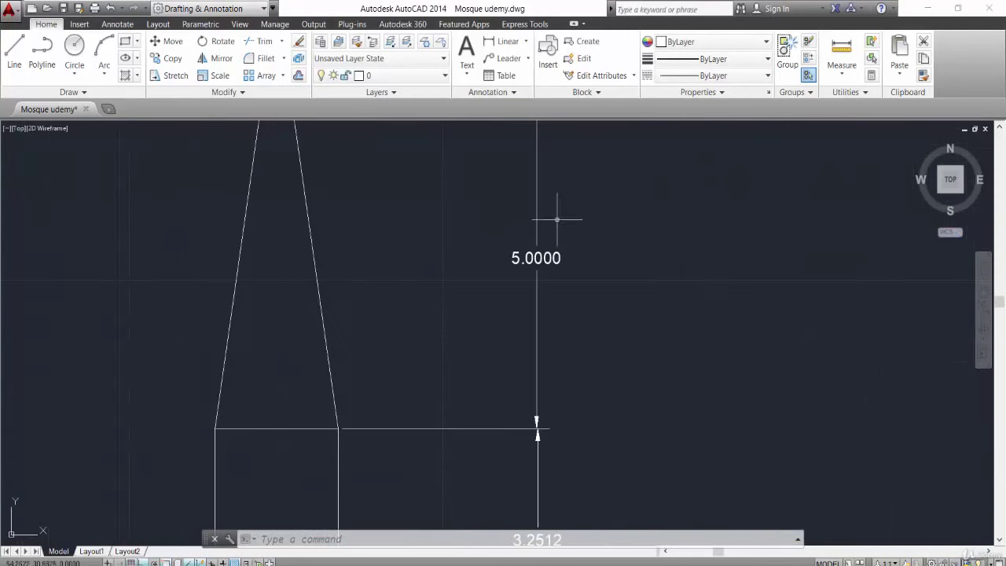
pyautogui.scroll(-3, 550, 218)
pyautogui.click(503, 41)
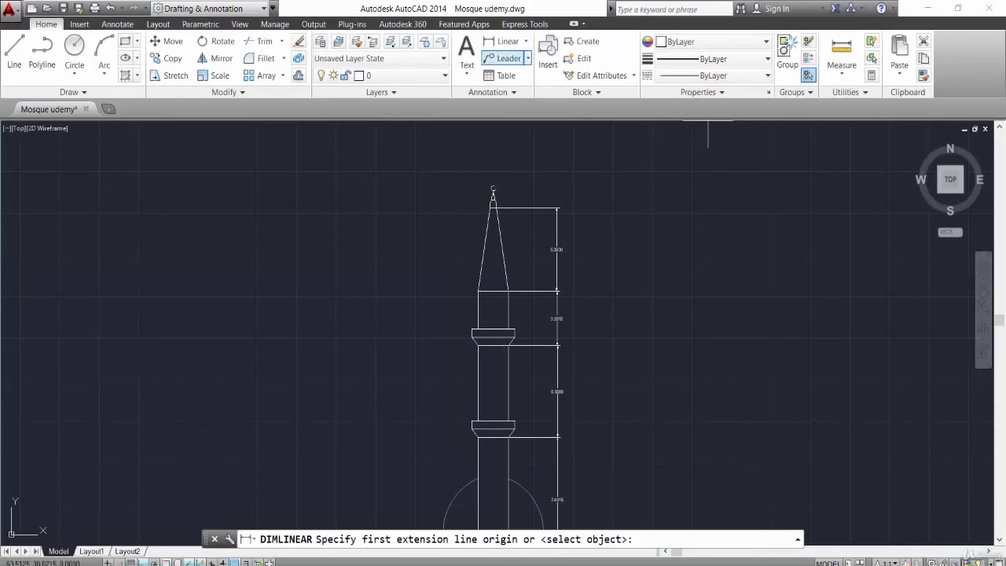
pyautogui.moveTo(488, 541); pyautogui.dragTo(523, 392, button='middle')
pyautogui.scroll(4, 518, 395)
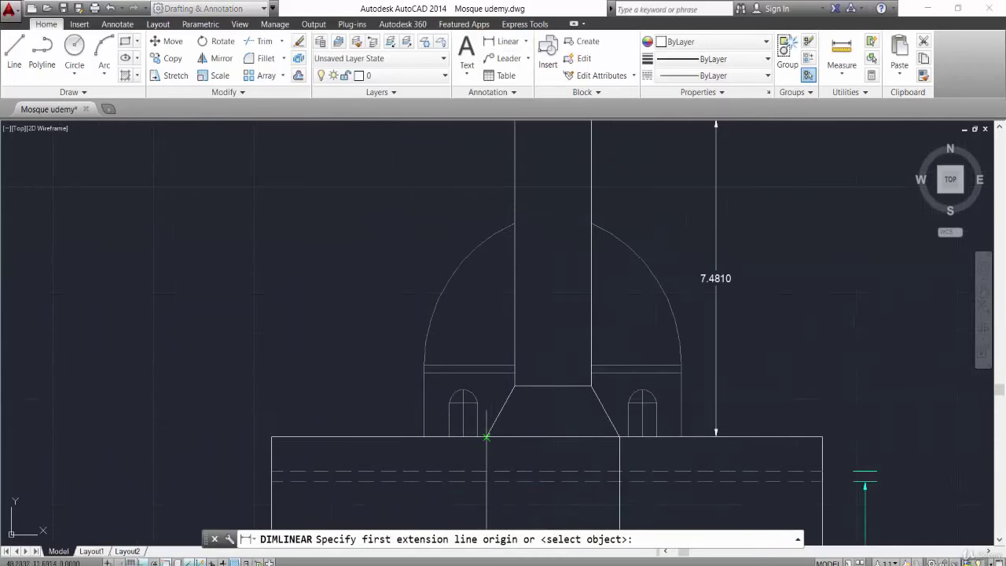
pyautogui.click(486, 436)
pyautogui.scroll(-4, 481, 409)
pyautogui.scroll(3, 476, 193)
pyautogui.moveTo(489, 400); pyautogui.dragTo(495, 550, button='middle')
pyautogui.scroll(3, 495, 291)
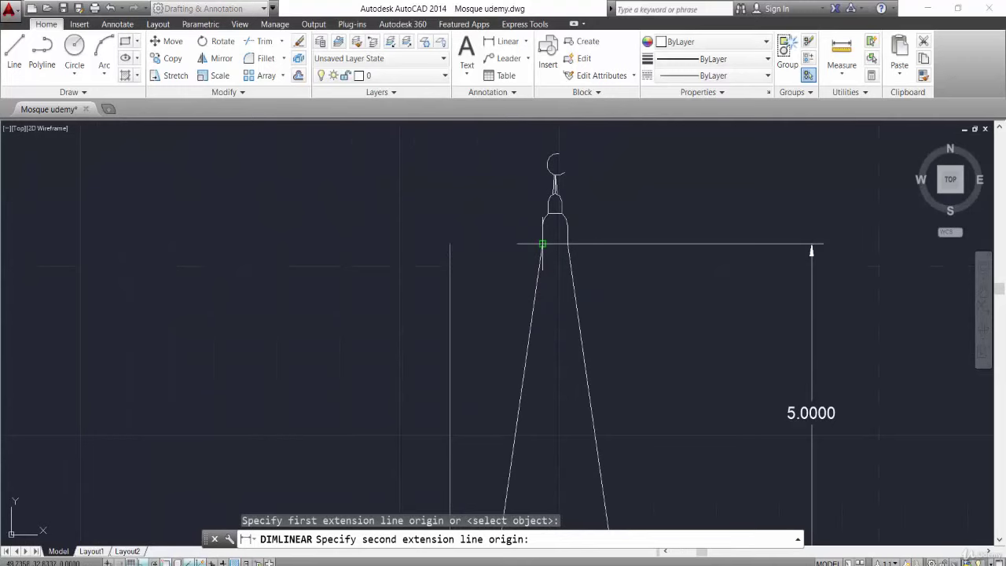
pyautogui.click(454, 228)
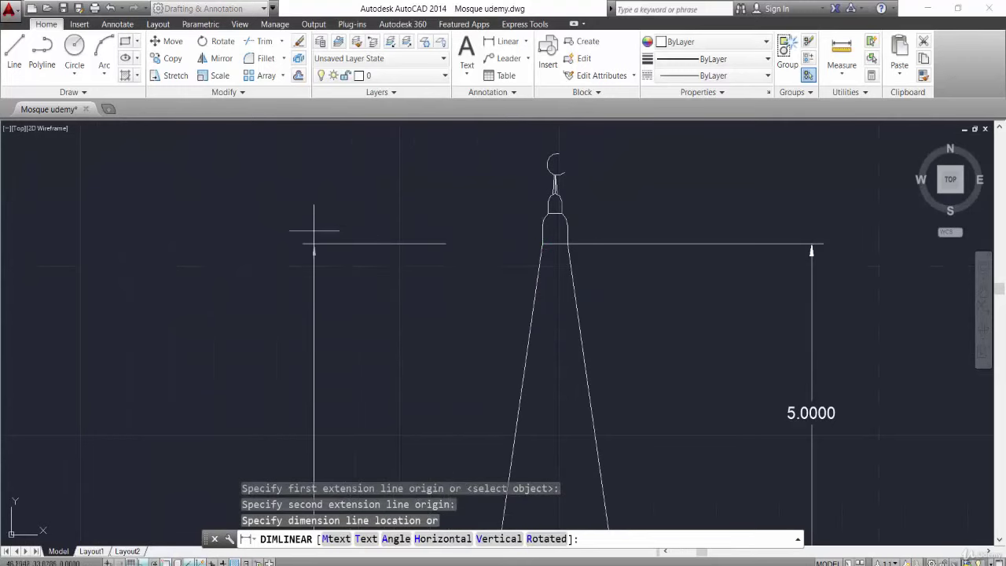
# Pan and zoom over to the minaret plan to review its dimensions.
pyautogui.scroll(-3, 360, 197)
pyautogui.scroll(-2, 343, 330)
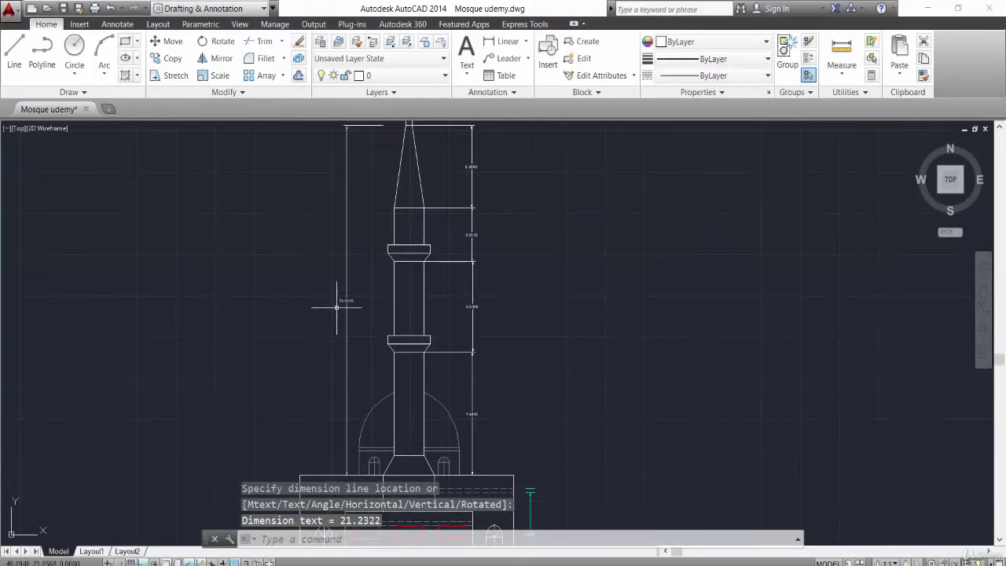
pyautogui.scroll(4, 337, 307)
pyautogui.scroll(-3, 363, 253)
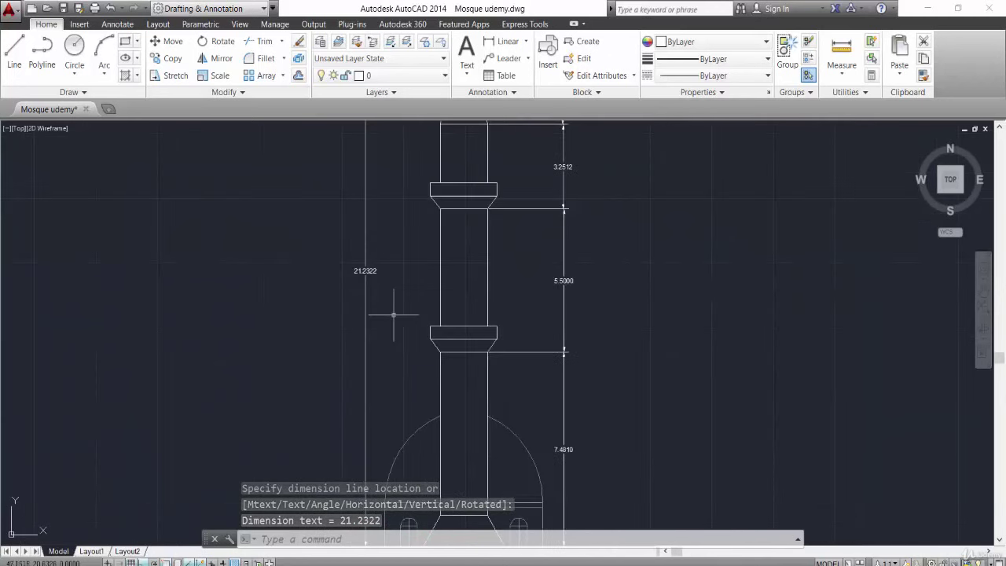
pyautogui.scroll(-2, 393, 314)
pyautogui.scroll(-2, 399, 291)
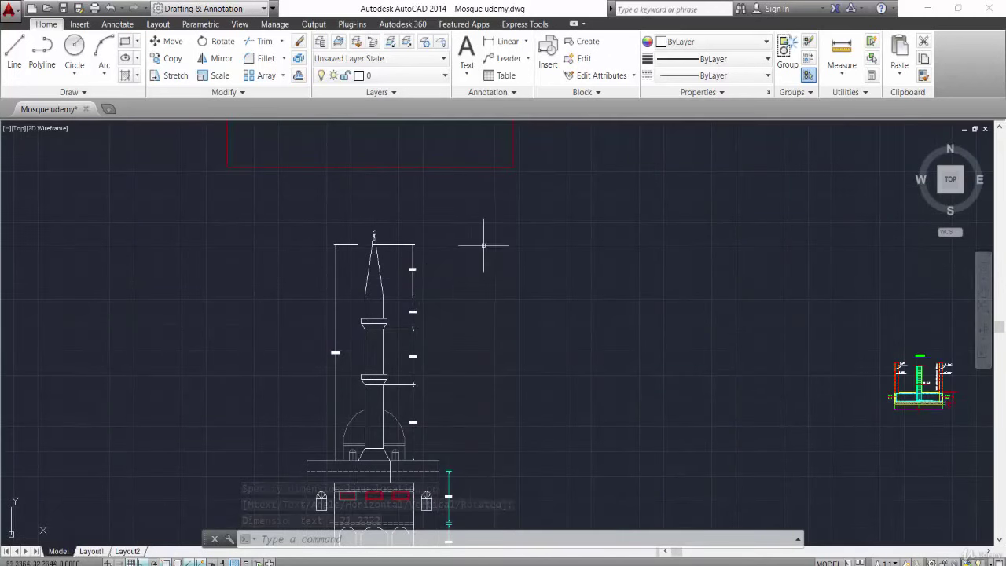
pyautogui.scroll(5, 418, 370)
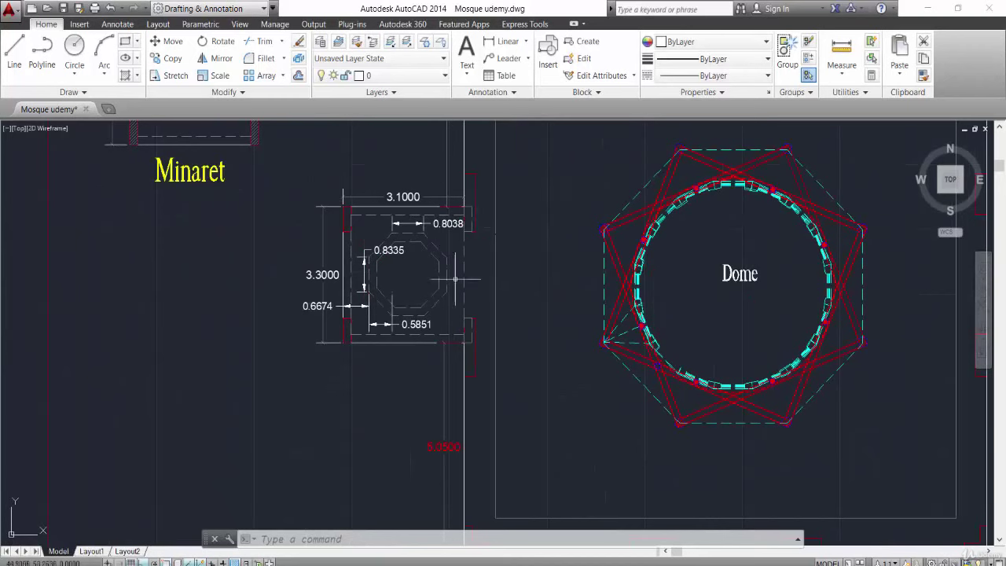
pyautogui.scroll(2, 407, 238)
pyautogui.moveTo(453, 242); pyautogui.dragTo(487, 291, button='middle')
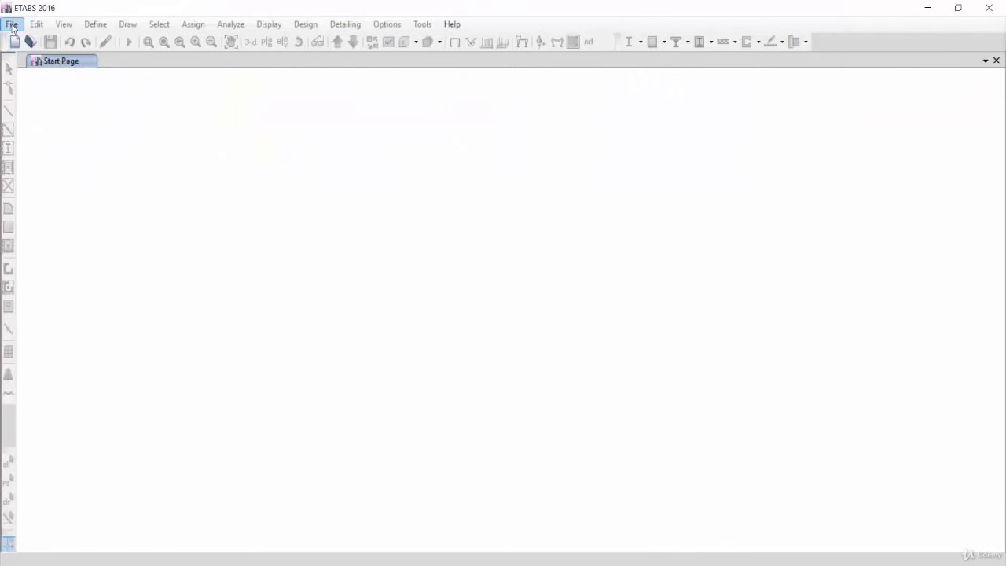
# Create a new ETABS model with saved default settings and select the story height and story count fields.
pyautogui.click(12, 23)
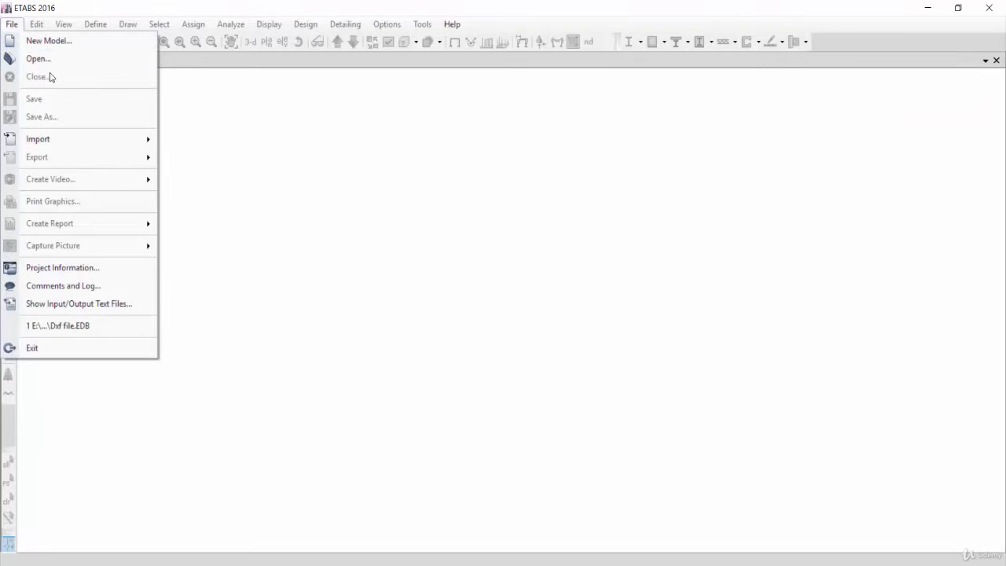
pyautogui.click(46, 41)
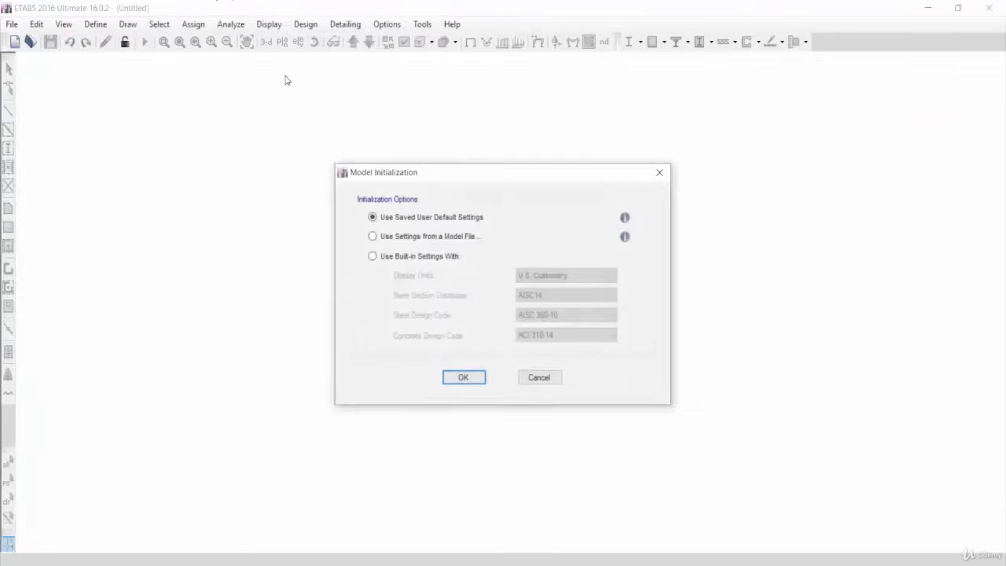
pyautogui.click(465, 379)
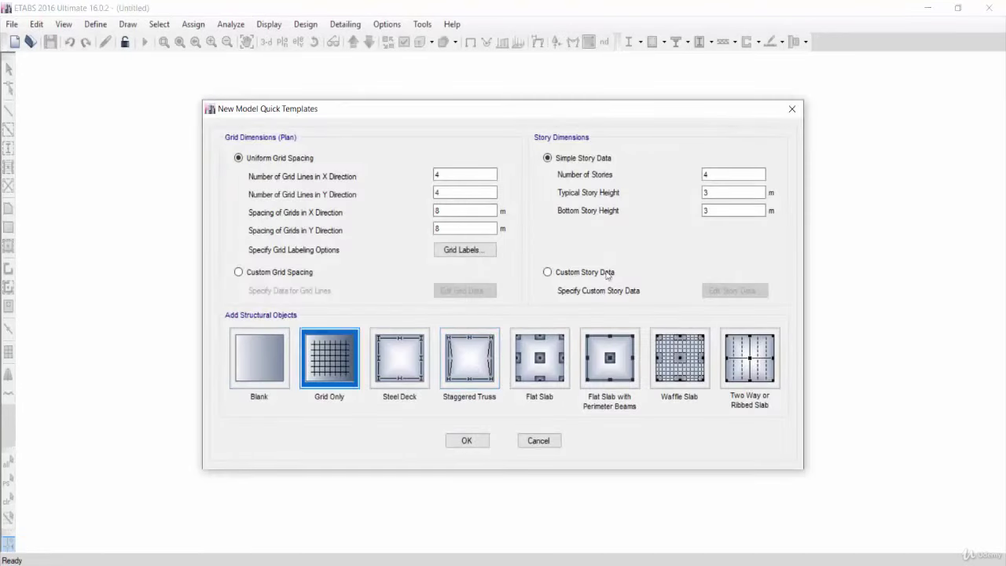
pyautogui.doubleClick(727, 191)
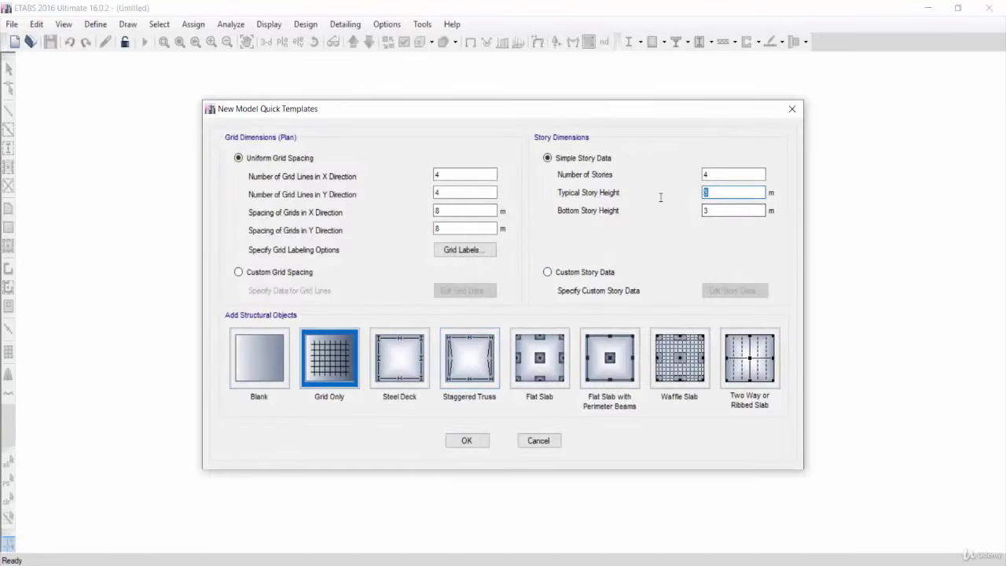
pyautogui.doubleClick(705, 174)
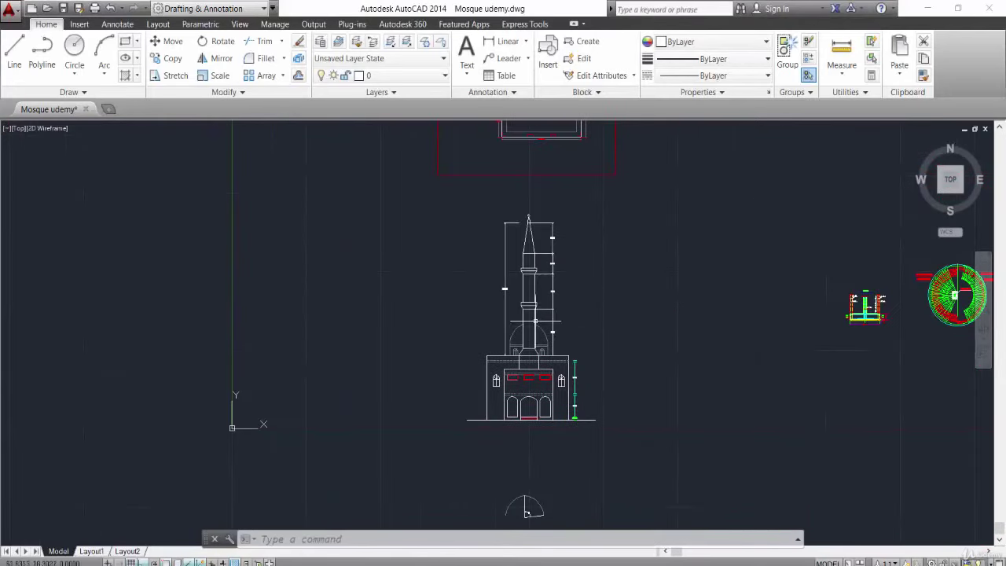
# Pan and zoom along the minaret elevation to read its tier height dimensions.
pyautogui.moveTo(592, 379); pyautogui.dragTo(533, 300, button='middle')
pyautogui.scroll(3, 550, 326)
pyautogui.moveTo(547, 231); pyautogui.dragTo(527, 337, button='middle')
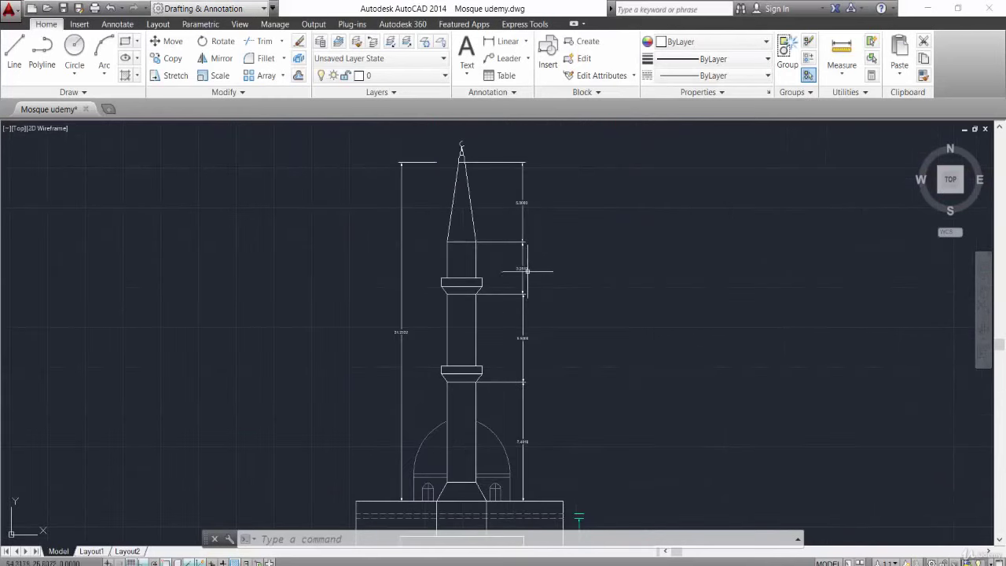
pyautogui.moveTo(525, 208); pyautogui.dragTo(519, 251, button='middle')
pyautogui.scroll(4, 518, 342)
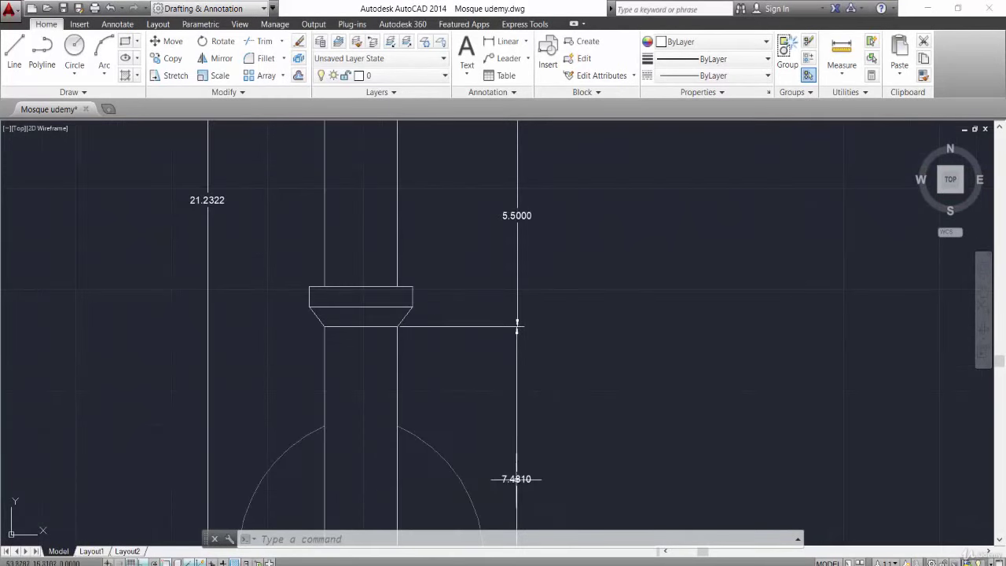
pyautogui.moveTo(550, 377); pyautogui.dragTo(550, 311, button='middle')
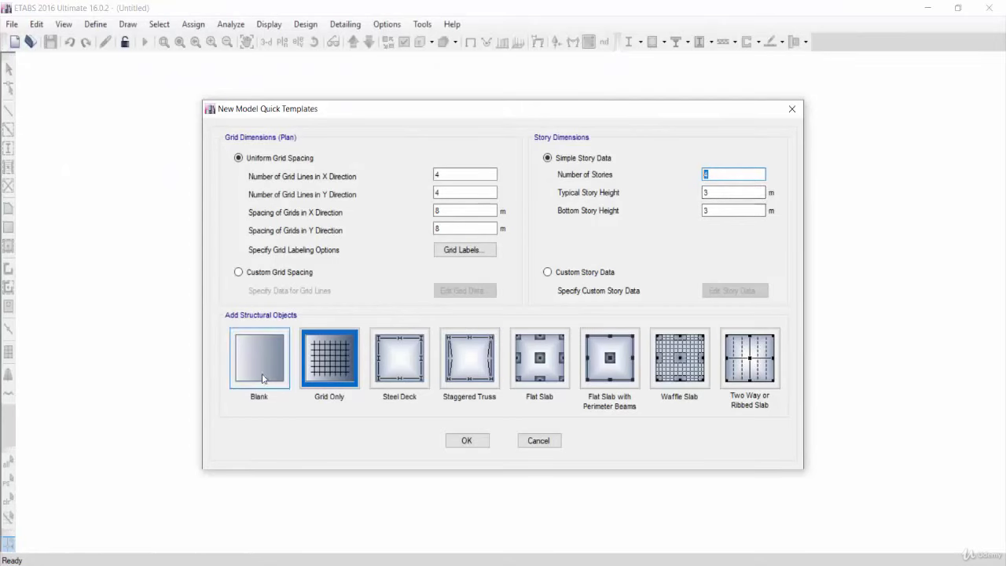
# Set the bottom story height to 7.5 m, choose Custom Grid Spacing and open the grid data.
pyautogui.press('Tab')
pyautogui.press('Tab')
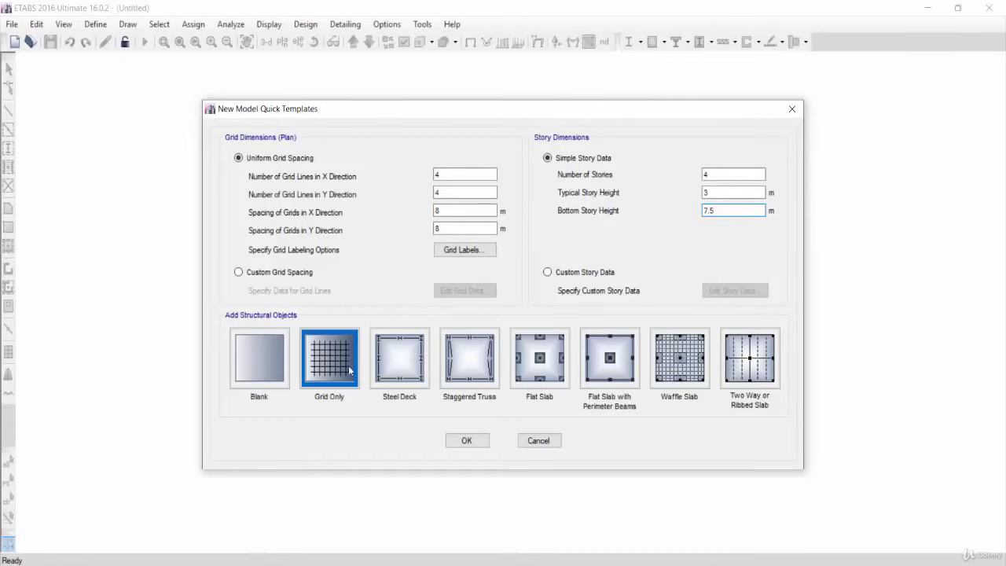
pyautogui.click(303, 273)
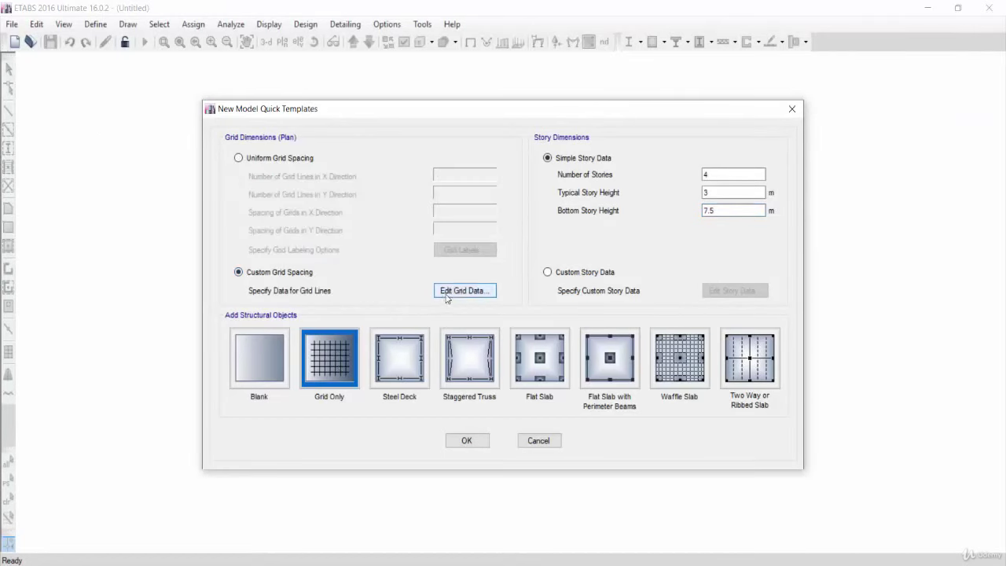
pyautogui.click(446, 291)
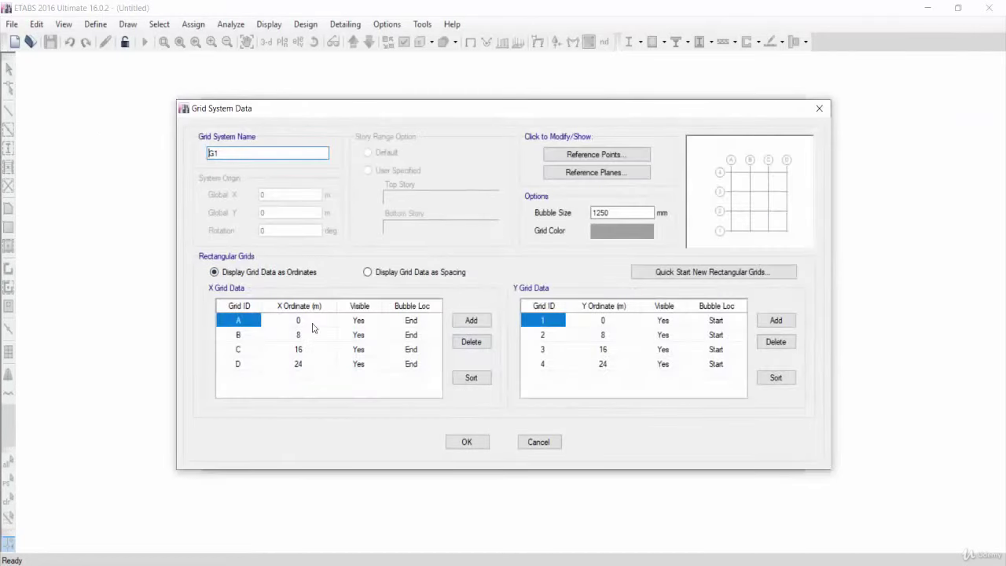
pyautogui.click(312, 322)
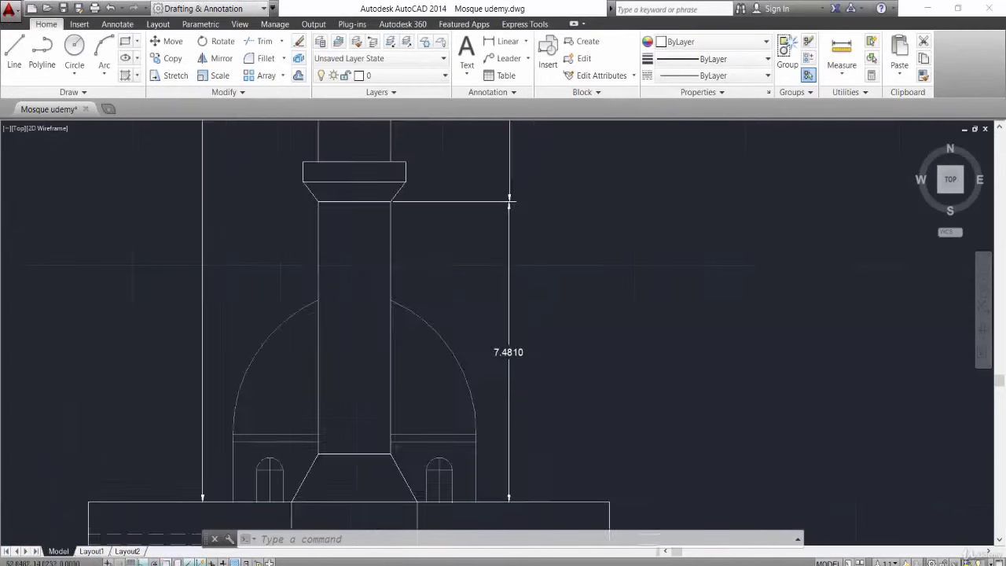
# Zoom into the minaret plan to read offsets such as 0.6674 and 3.3000.
pyautogui.scroll(3, 385, 298)
pyautogui.scroll(3, 385, 314)
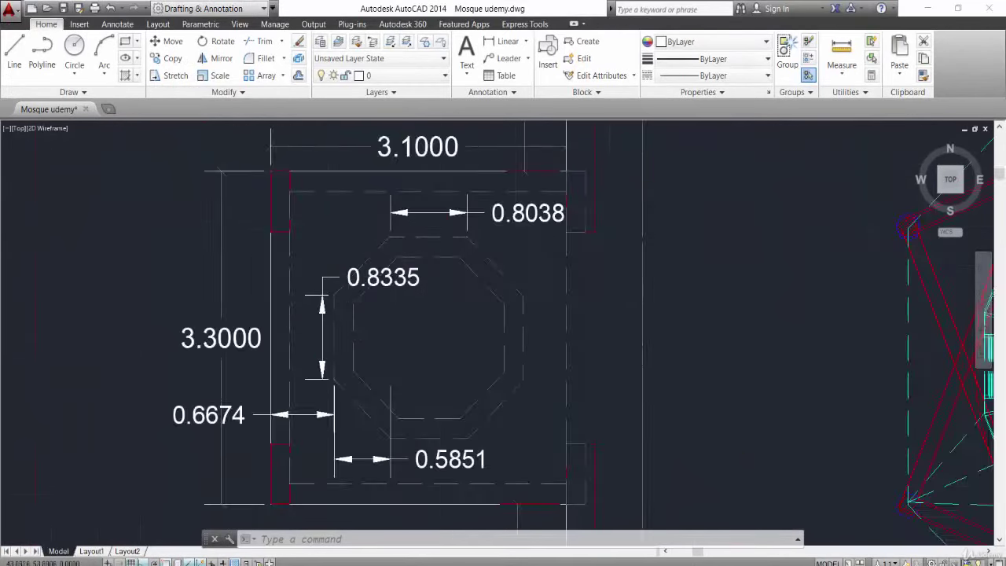
pyautogui.scroll(2, 400, 330)
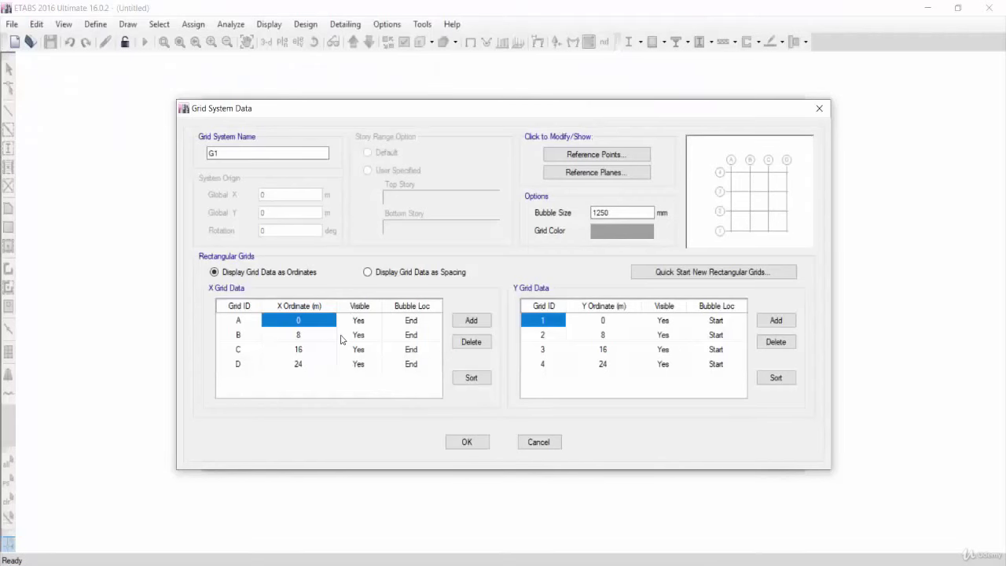
# Show X grid lines as spacings and enter grid A's spacing of 0.667 m and grid B's spacing.
pyautogui.click(389, 274)
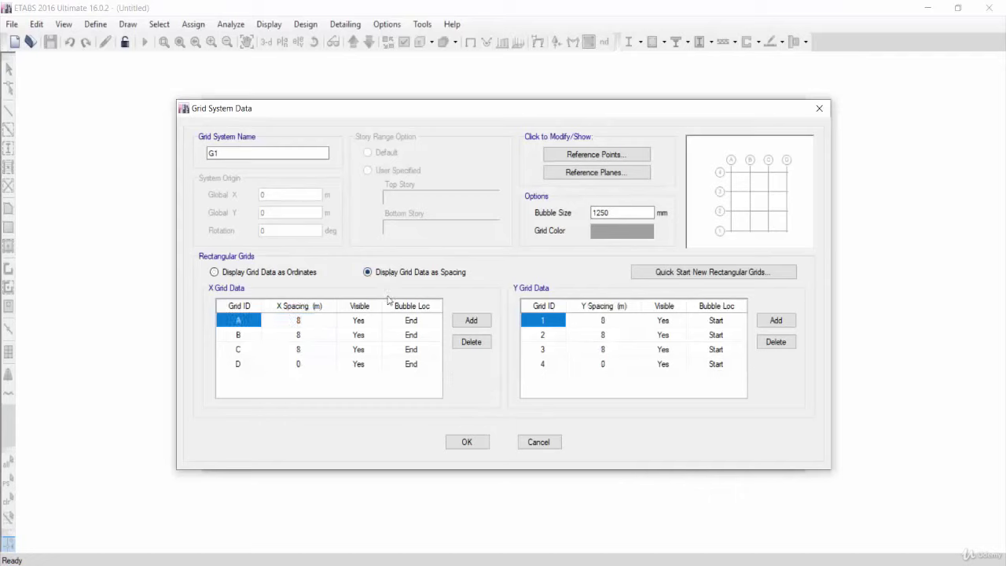
pyautogui.click(322, 318)
pyautogui.write('0.667')
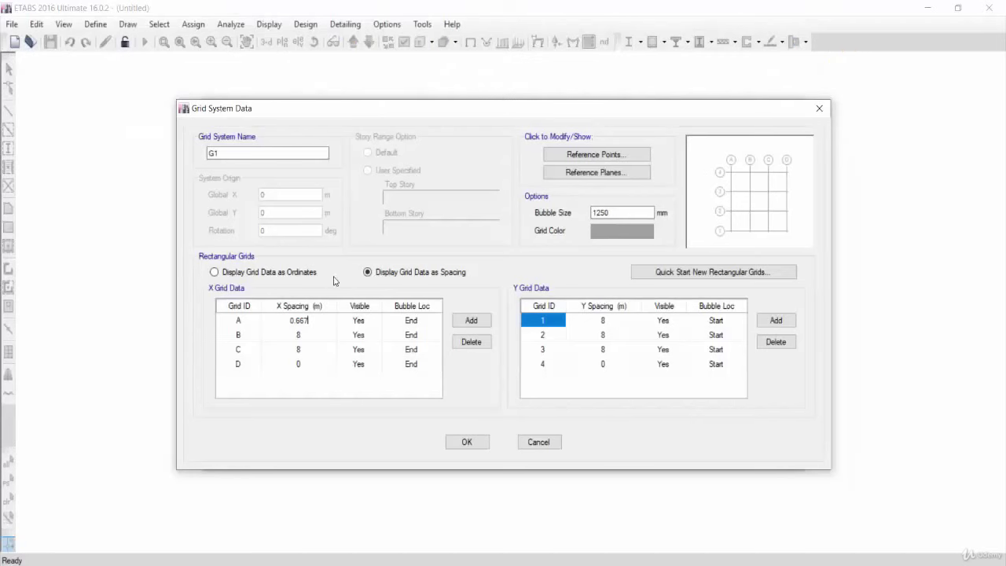
pyautogui.click(319, 335)
pyautogui.write('0')
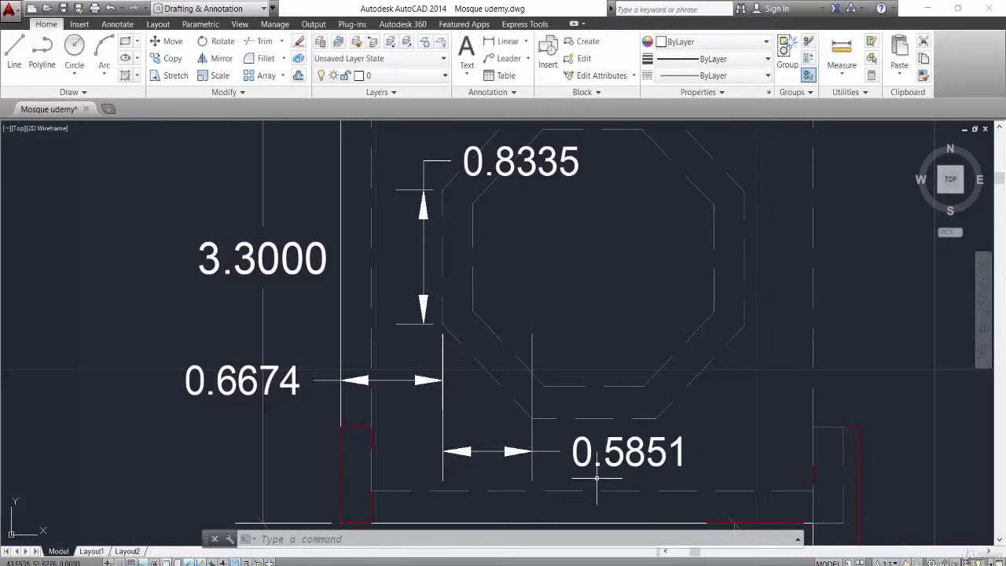
pyautogui.scroll(-2, 636, 366)
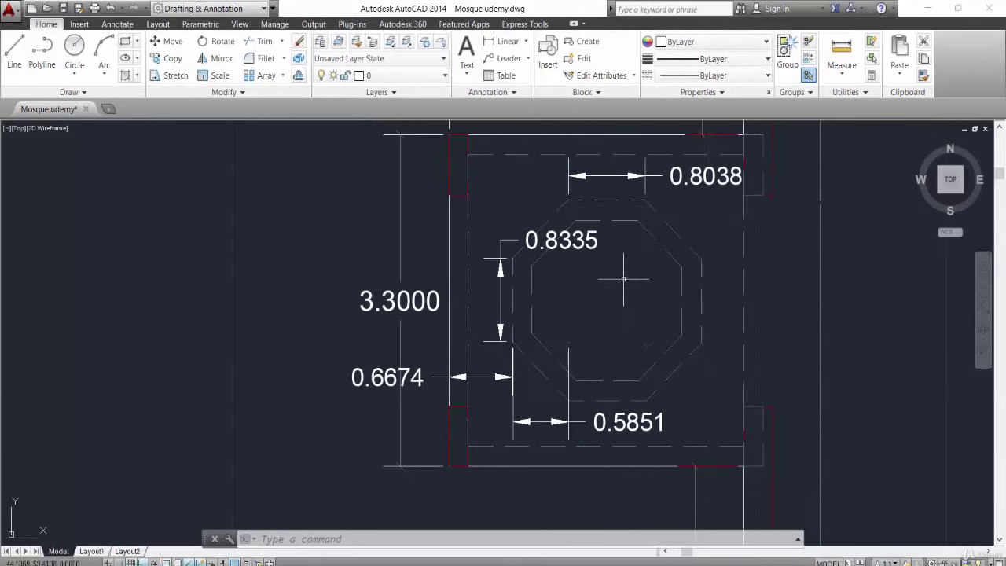
pyautogui.scroll(2, 664, 168)
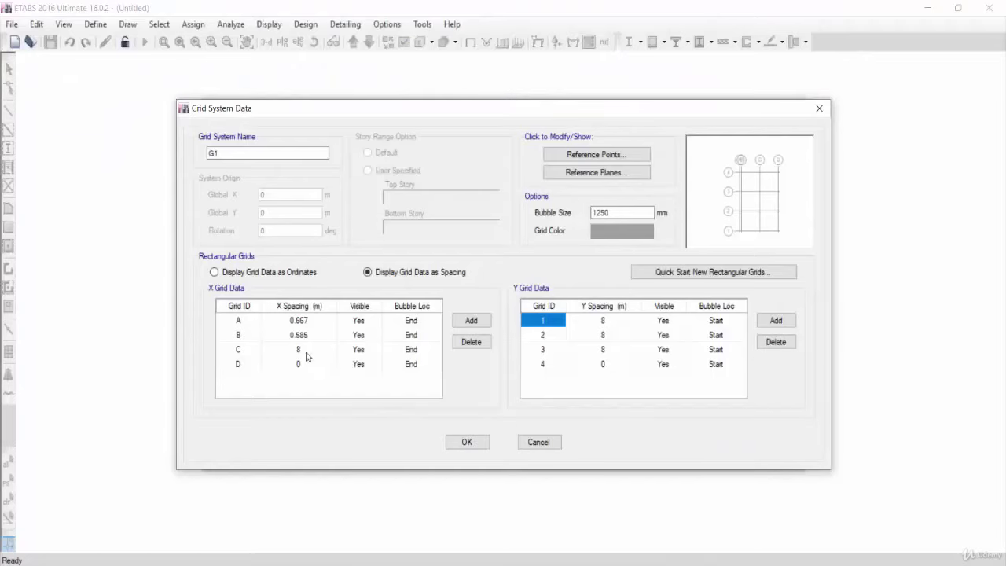
# Set grid C's X spacing to 0.803 m and add a new X grid line E.
pyautogui.click(309, 352)
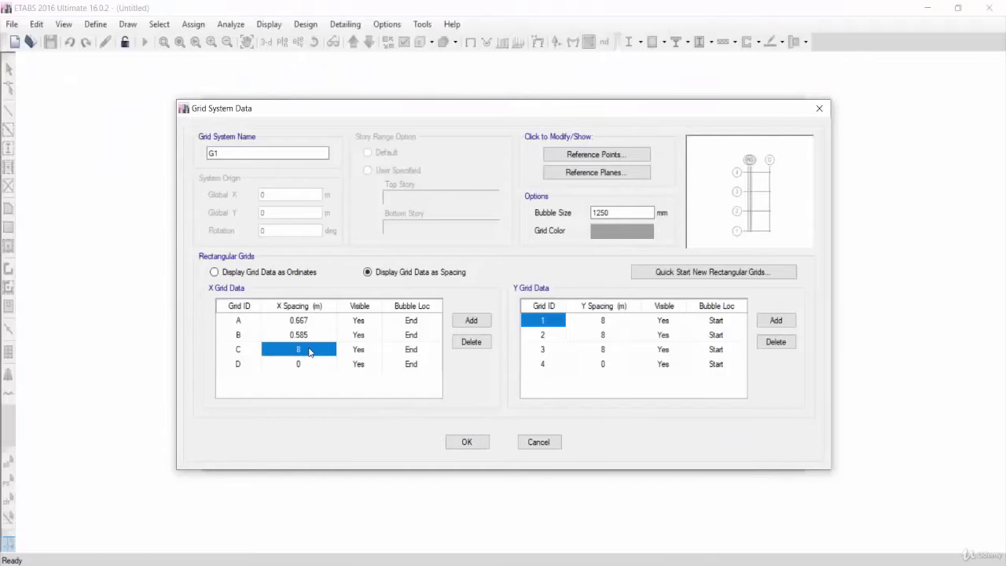
pyautogui.write('0.803')
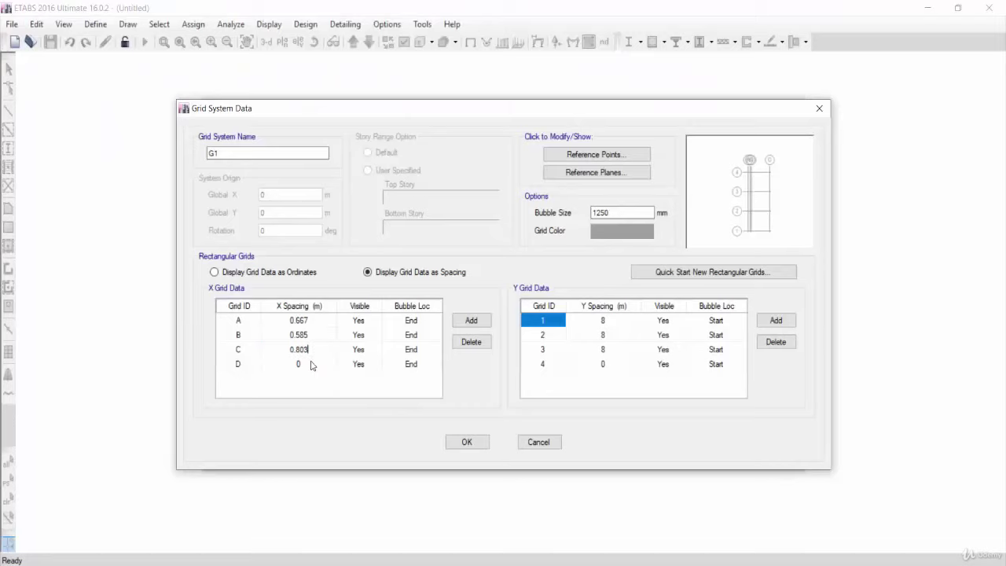
pyautogui.click(311, 364)
pyautogui.click(472, 321)
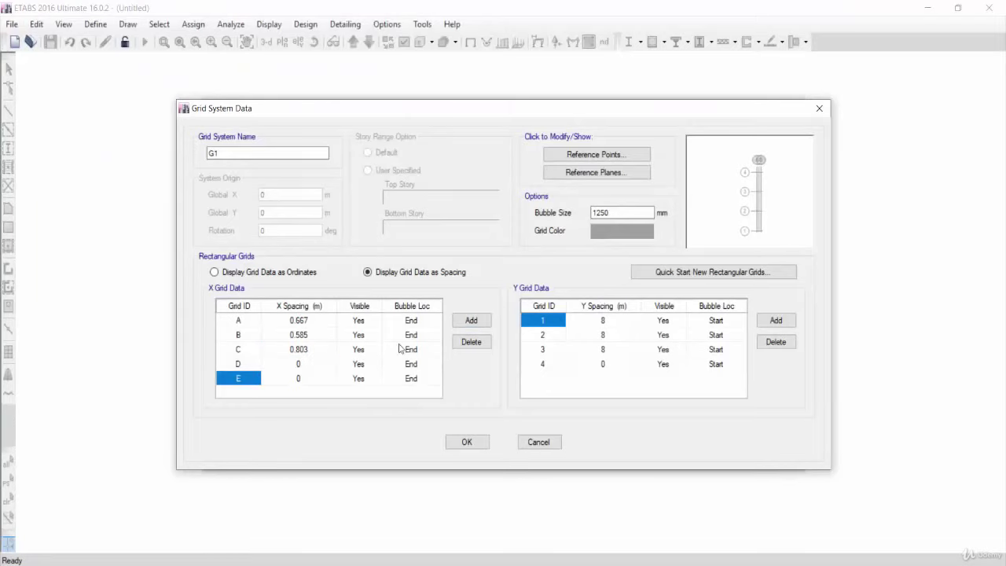
pyautogui.click(330, 367)
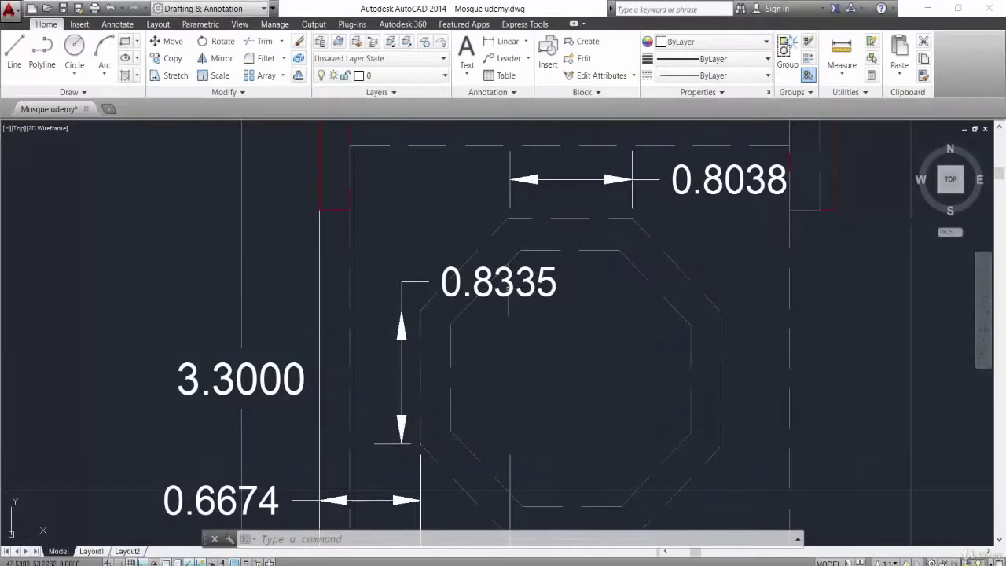
# Dimension the next plan gap in AutoCAD, measuring 0.5894.
pyautogui.click(503, 41)
pyautogui.click(720, 312)
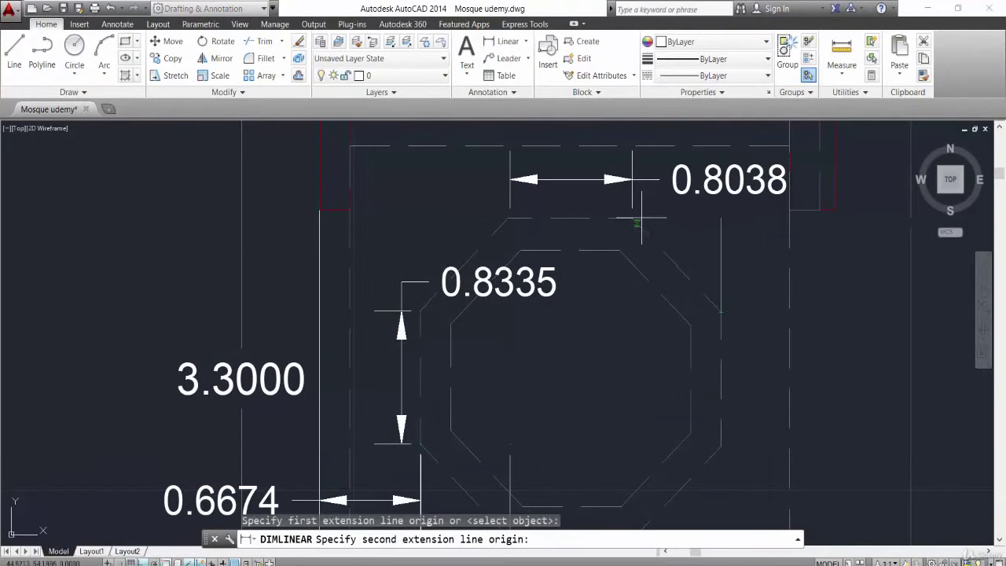
pyautogui.click(631, 312)
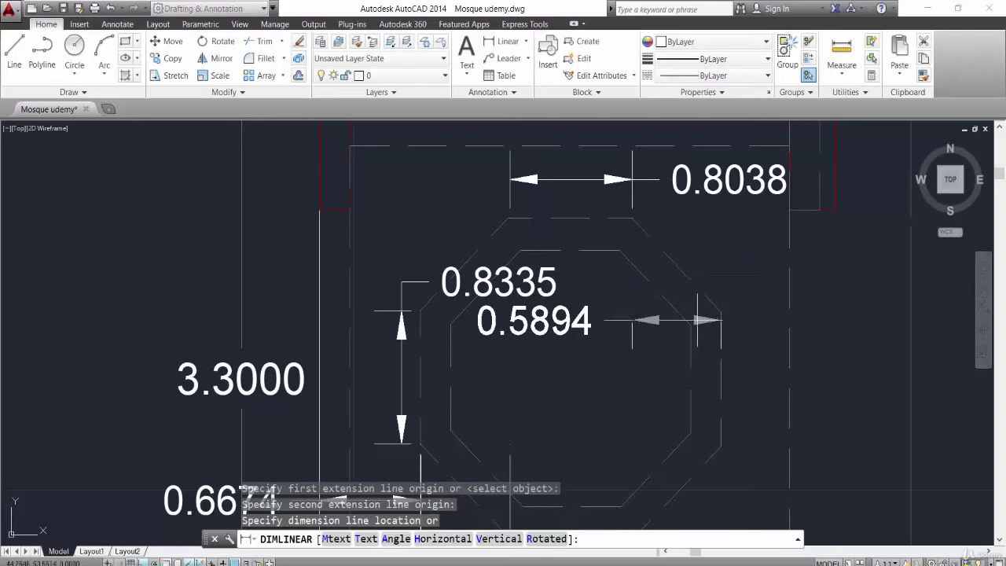
pyautogui.click(543, 338)
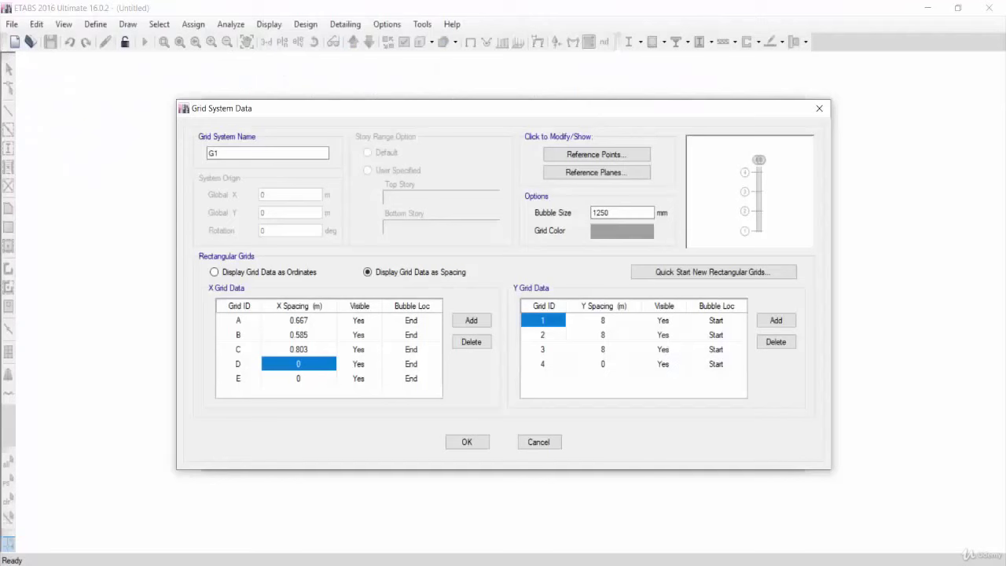
# Enter 0.589 m as grid D's X spacing and add X grid line F.
pyautogui.click(357, 370)
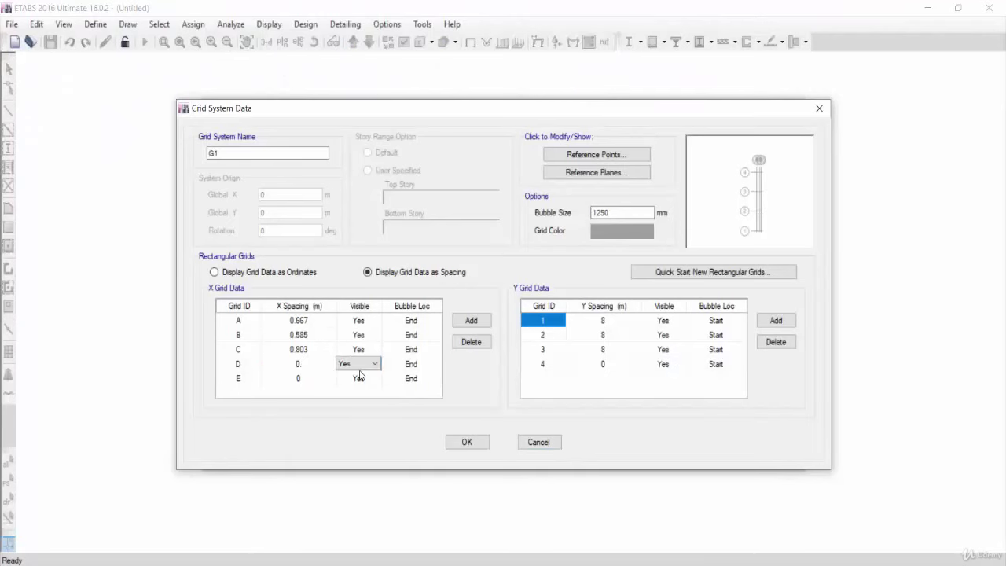
pyautogui.click(322, 368)
pyautogui.click(322, 373)
pyautogui.write('589')
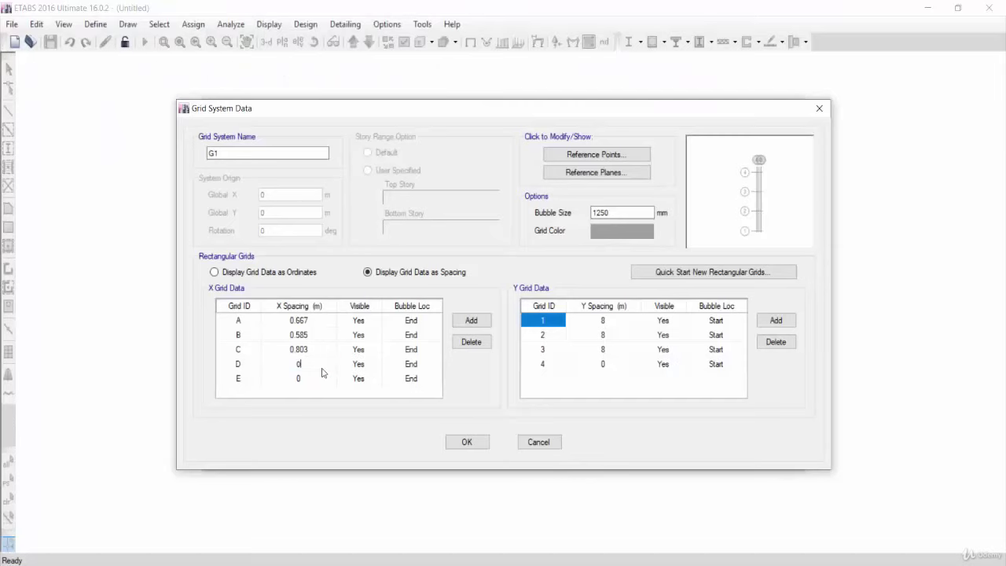
pyautogui.click(470, 320)
pyautogui.click(298, 362)
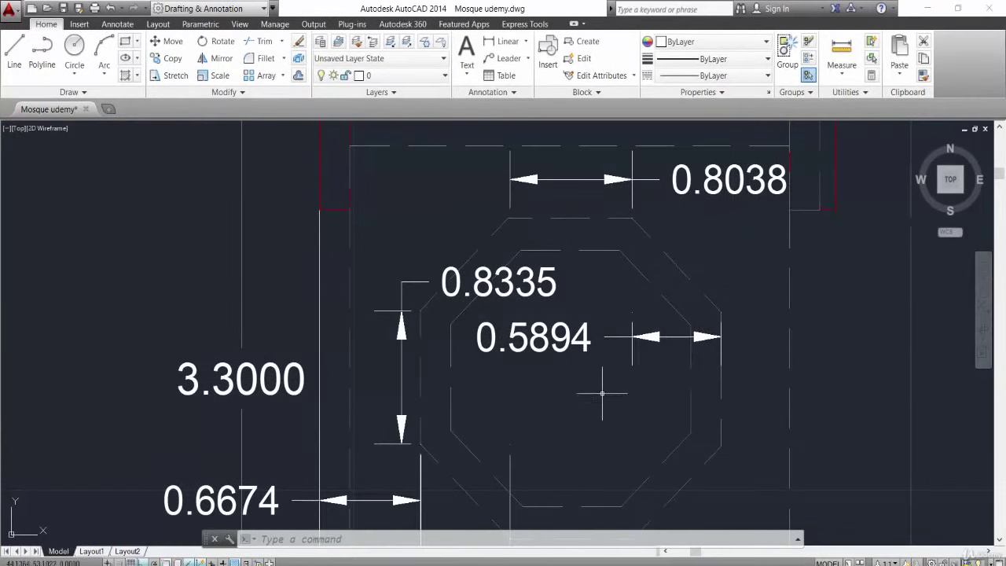
# Dimension the 0.7500 gap in the plan and enter 0.75 m as grid E's X spacing.
pyautogui.scroll(-2, 602, 385)
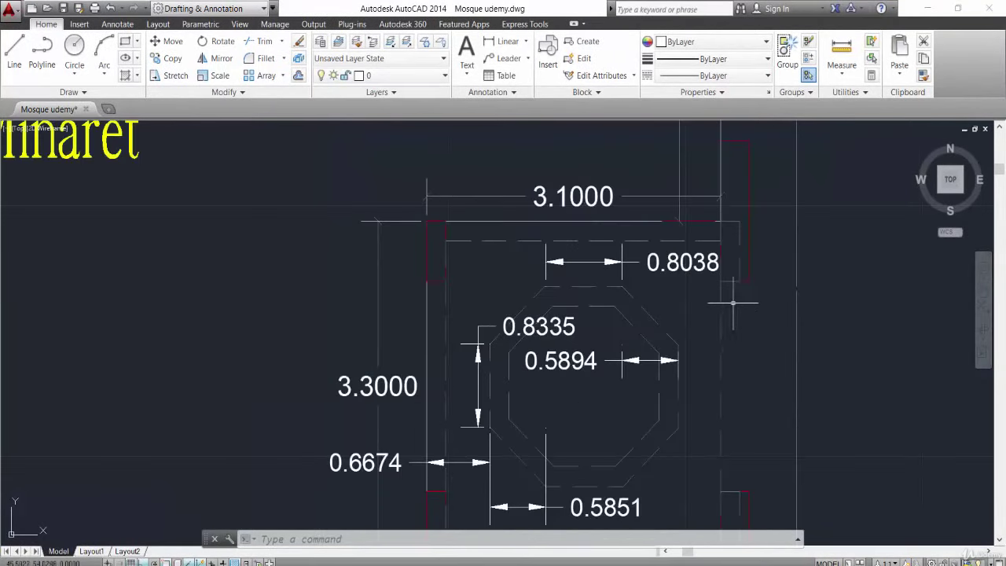
pyautogui.moveTo(731, 296); pyautogui.dragTo(560, 257, button='middle')
pyautogui.scroll(-2, 560, 256)
pyautogui.scroll(2, 550, 271)
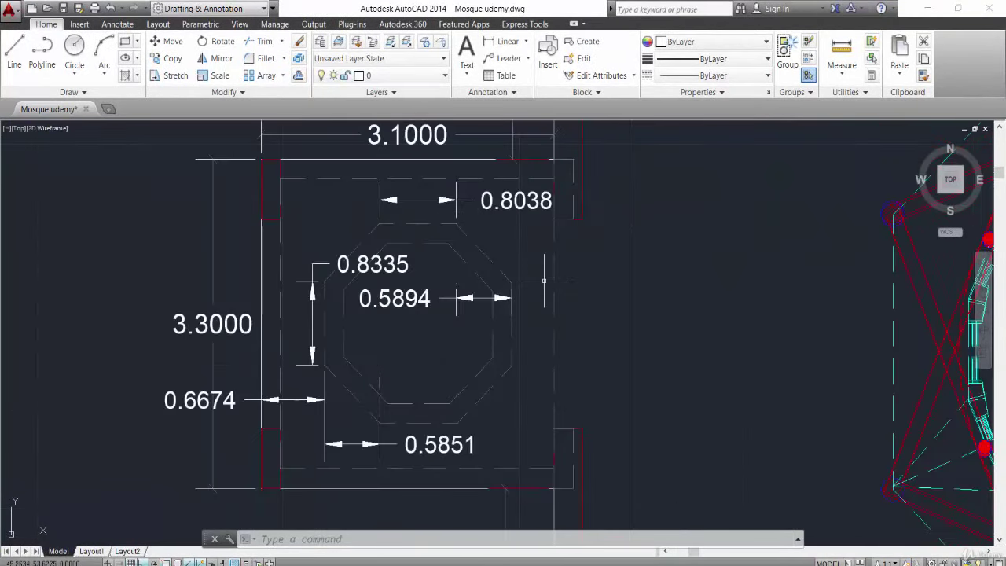
pyautogui.click(835, 57)
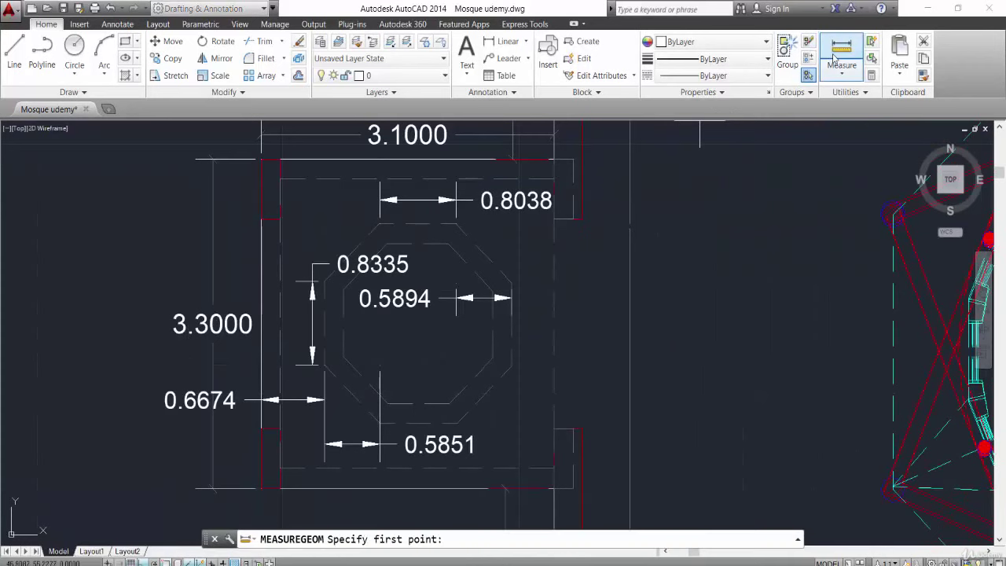
pyautogui.click(503, 41)
pyautogui.scroll(2, 519, 299)
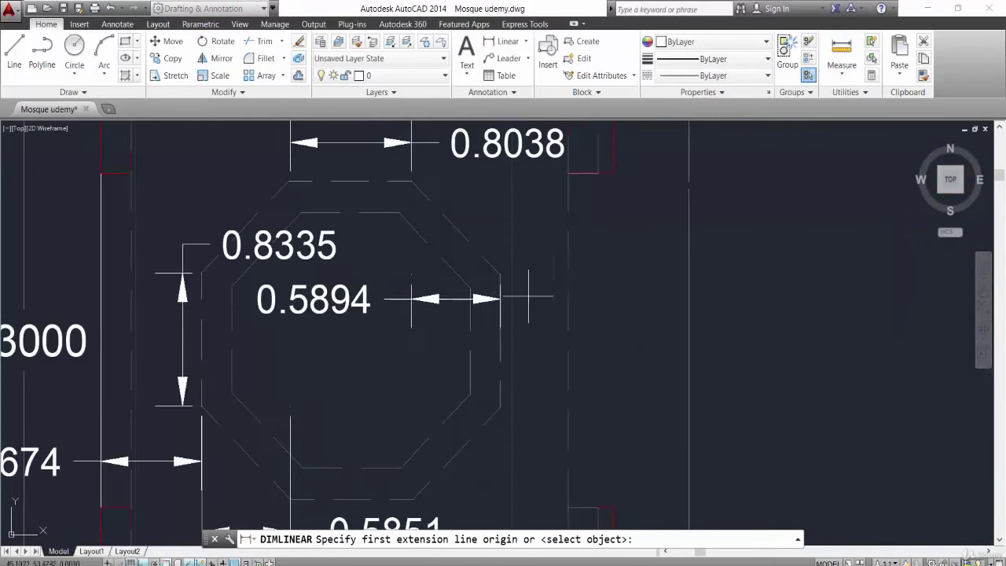
pyautogui.click(499, 335)
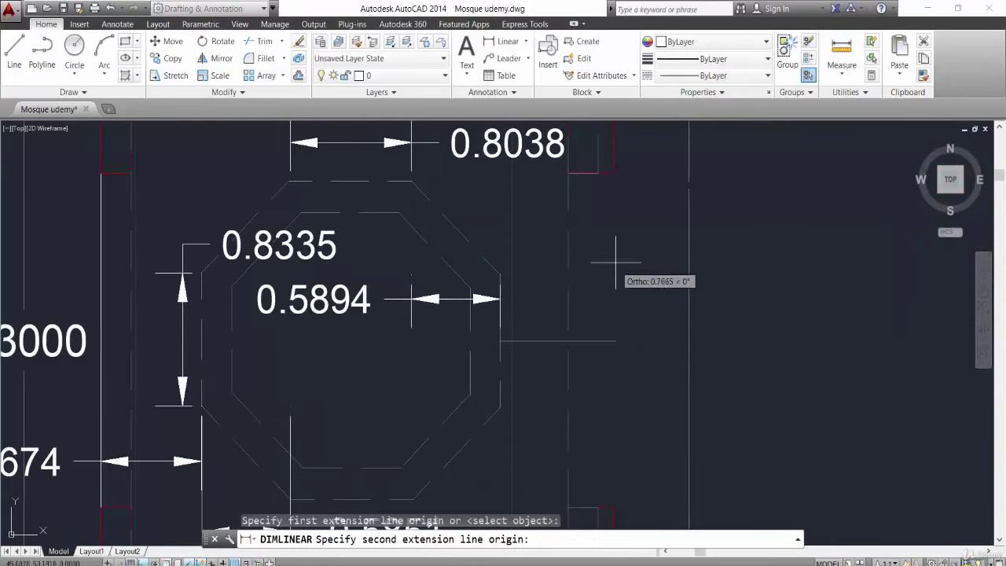
pyautogui.click(614, 342)
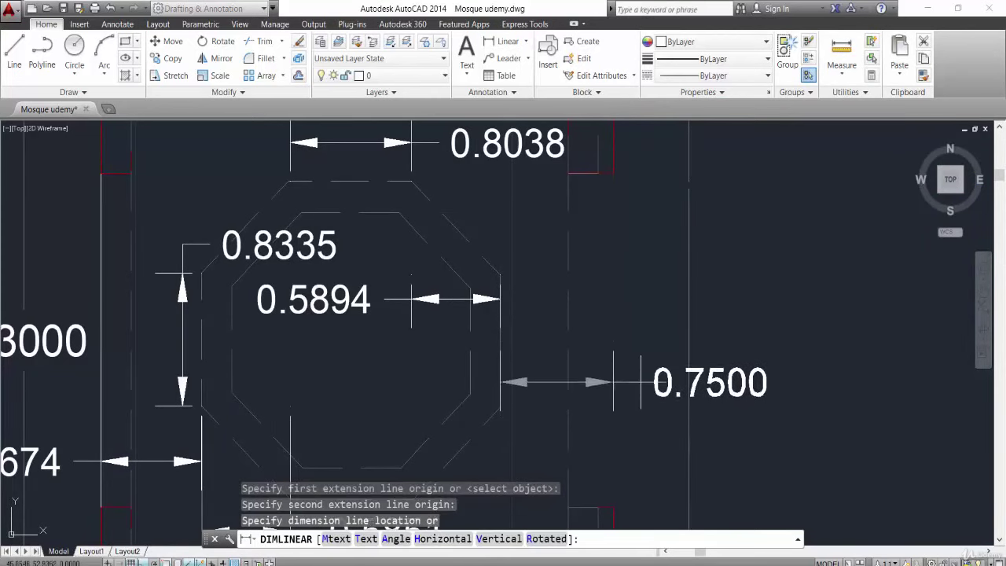
pyautogui.click(614, 382)
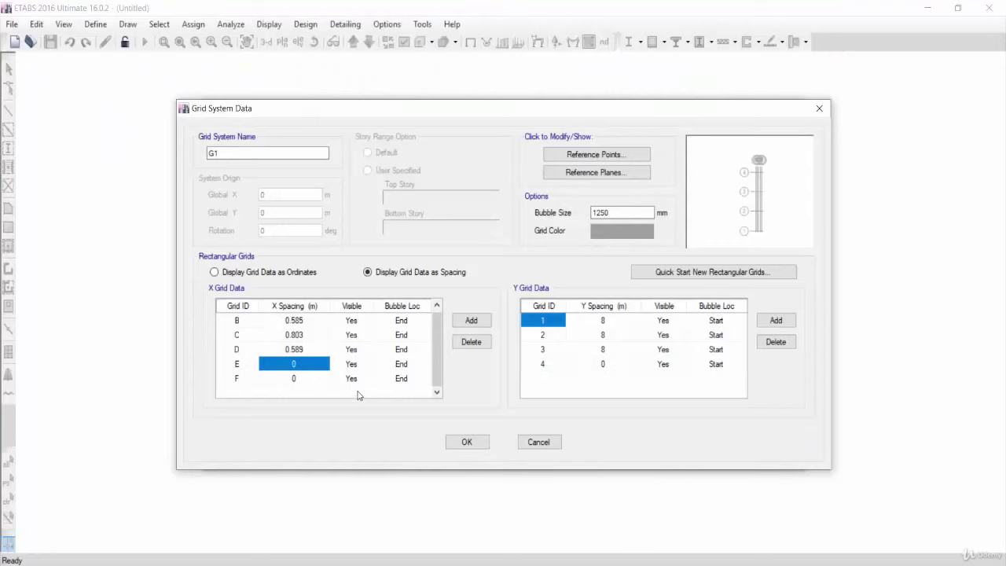
pyautogui.write('0')
pyautogui.click(311, 350)
# Dimension the 0.6500 vertical offset and enter it as grid 1's Y spacing.
pyautogui.click(619, 322)
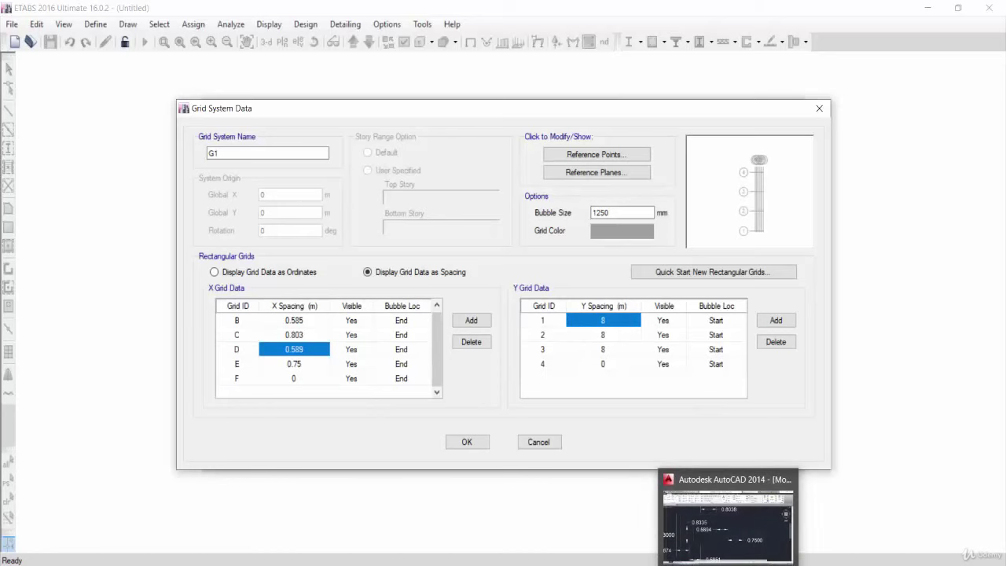
pyautogui.click(726, 519)
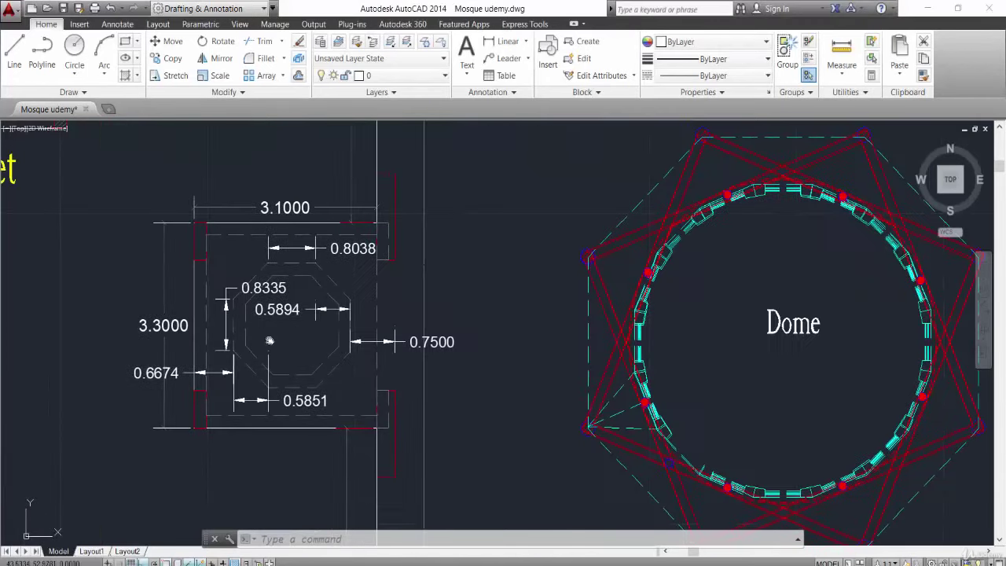
pyautogui.scroll(4, 318, 432)
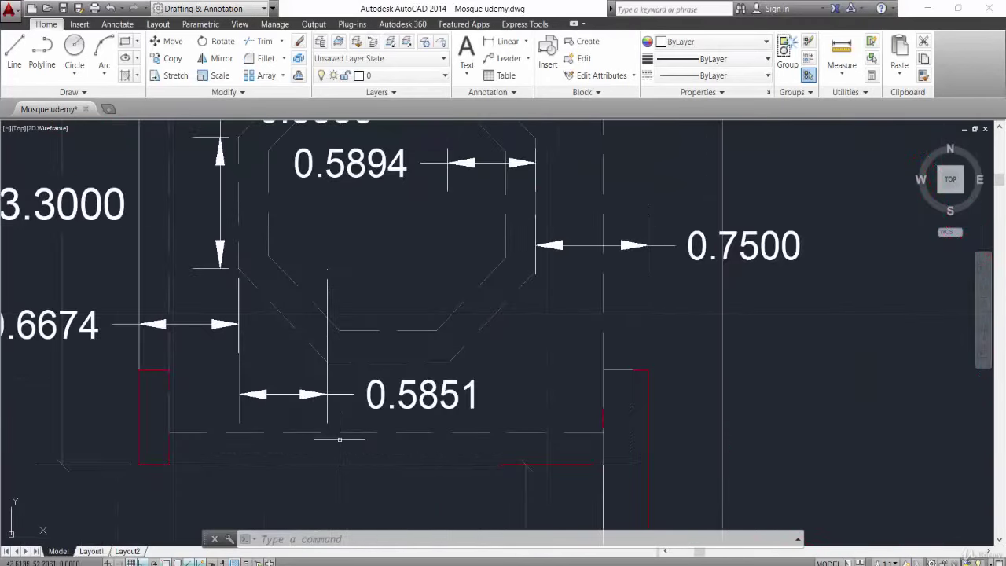
pyautogui.click(503, 41)
pyautogui.click(449, 361)
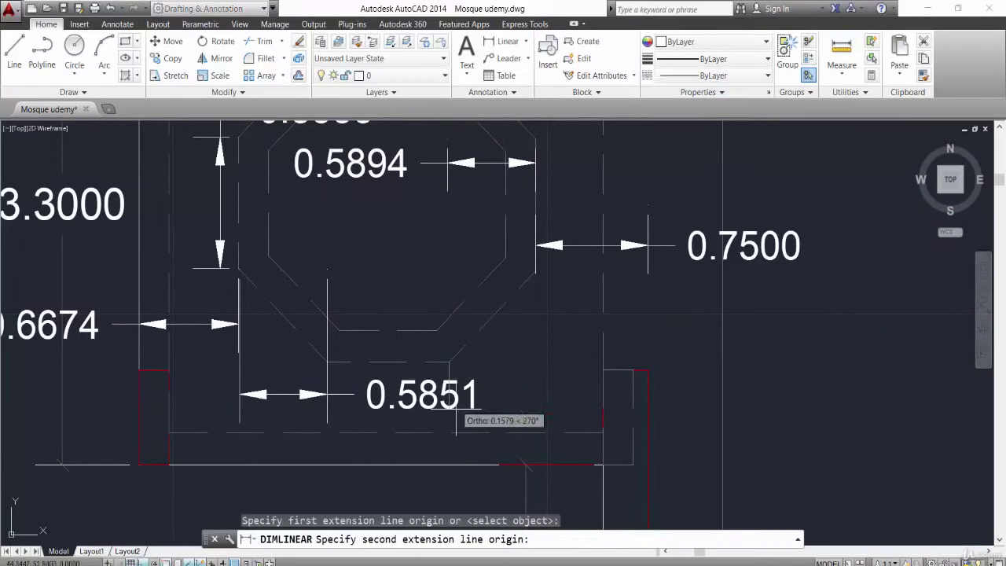
pyautogui.click(446, 465)
pyautogui.click(545, 492)
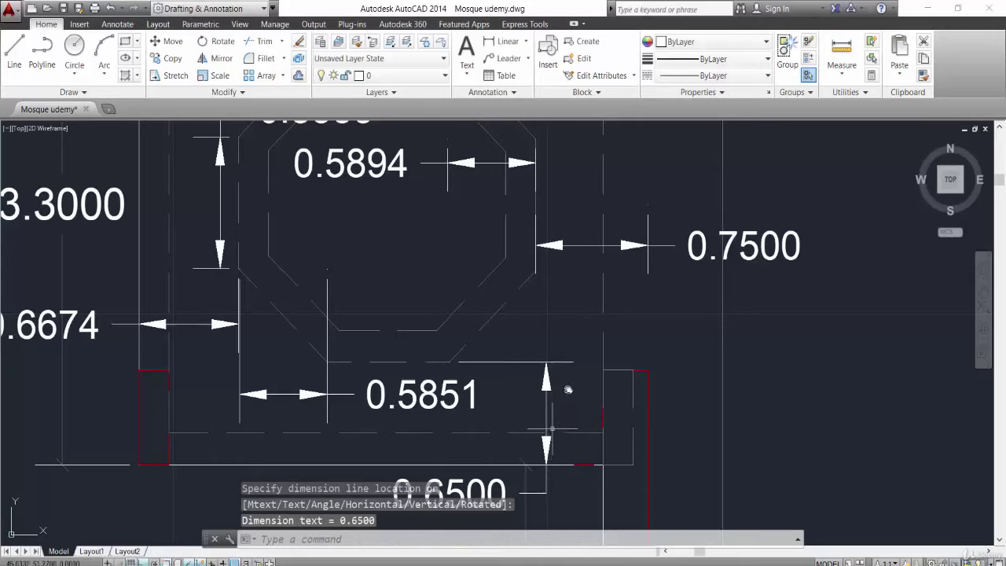
pyautogui.moveTo(569, 506); pyautogui.dragTo(605, 390, button='middle')
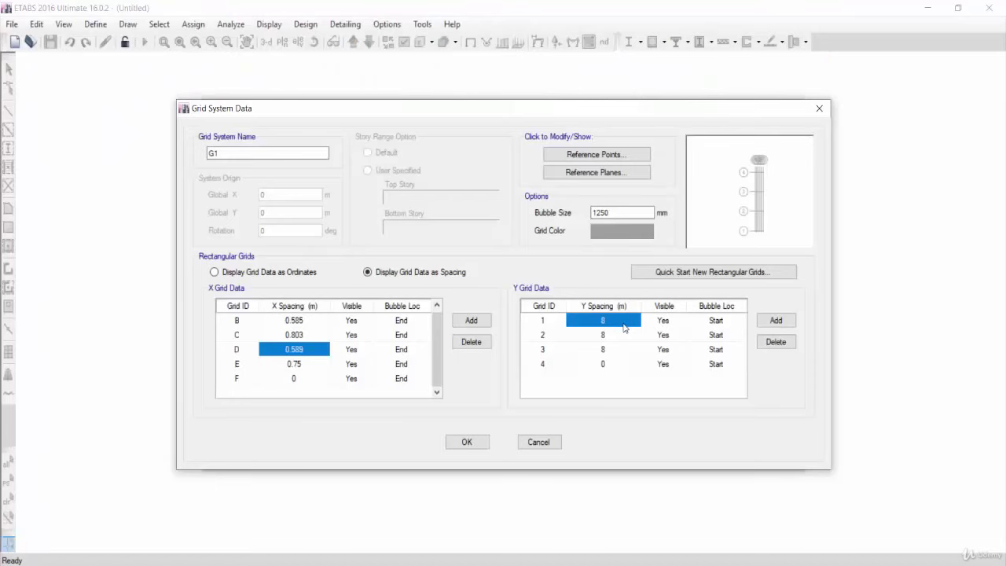
pyautogui.write('0.65')
pyautogui.click(611, 336)
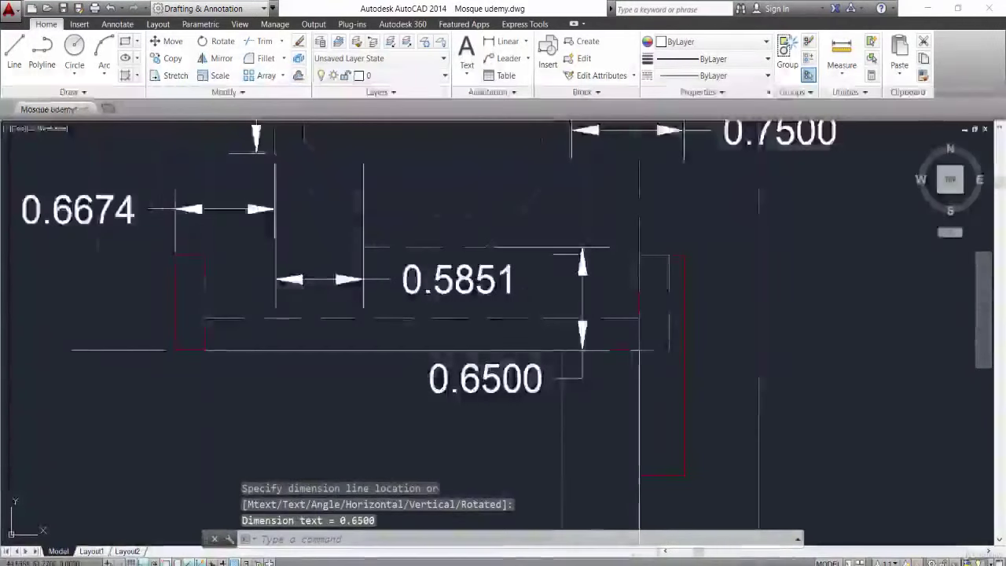
# Dimension the 0.5771 vertical offset and set grid 2's Y spacing to 0.577 m.
pyautogui.scroll(1, 716, 137)
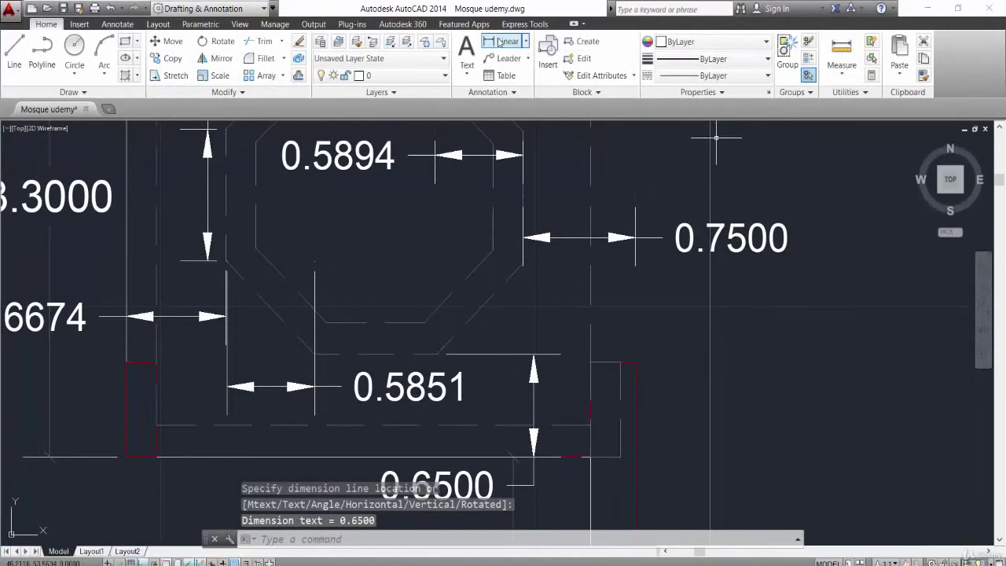
pyautogui.click(497, 41)
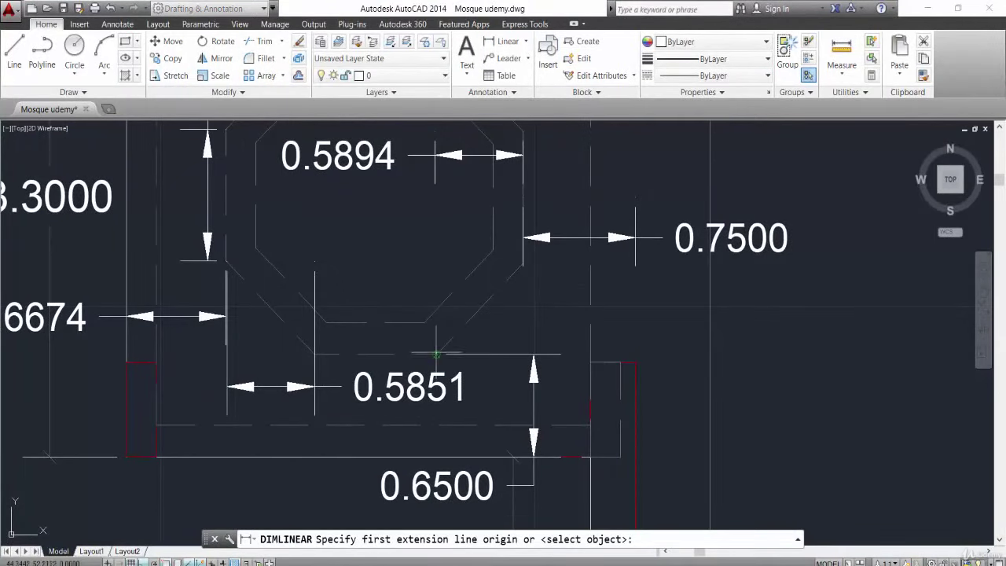
pyautogui.click(436, 345)
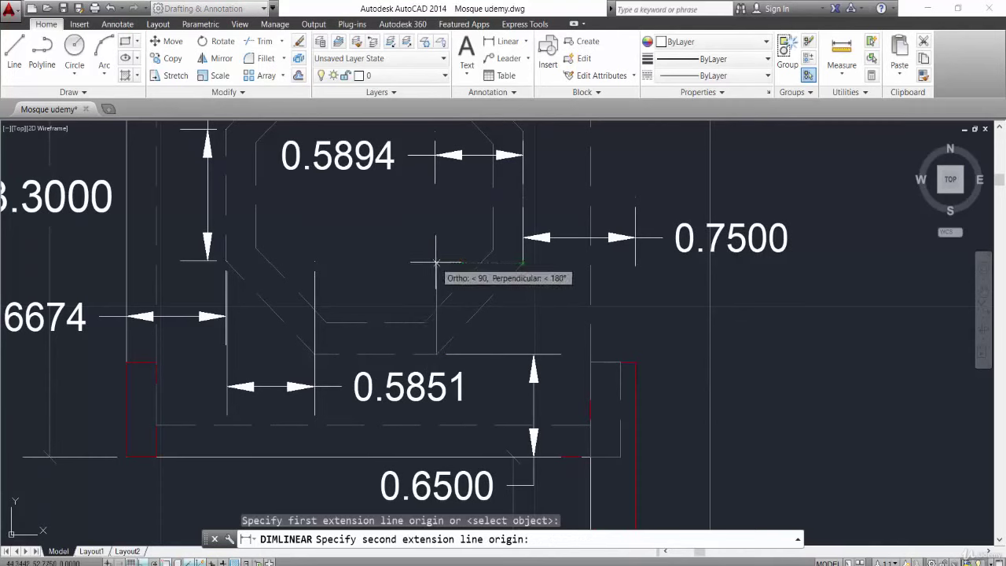
pyautogui.click(504, 273)
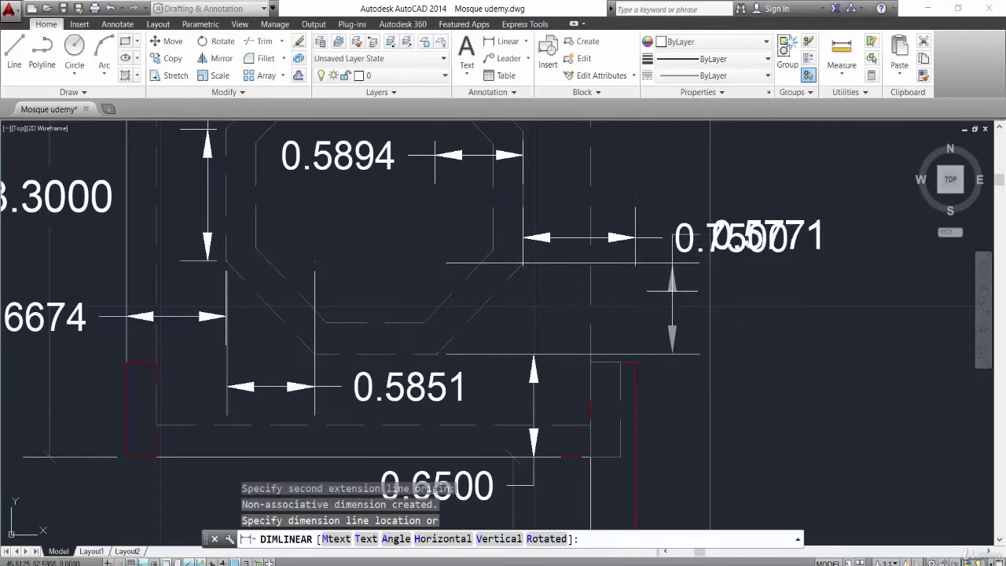
pyautogui.click(780, 305)
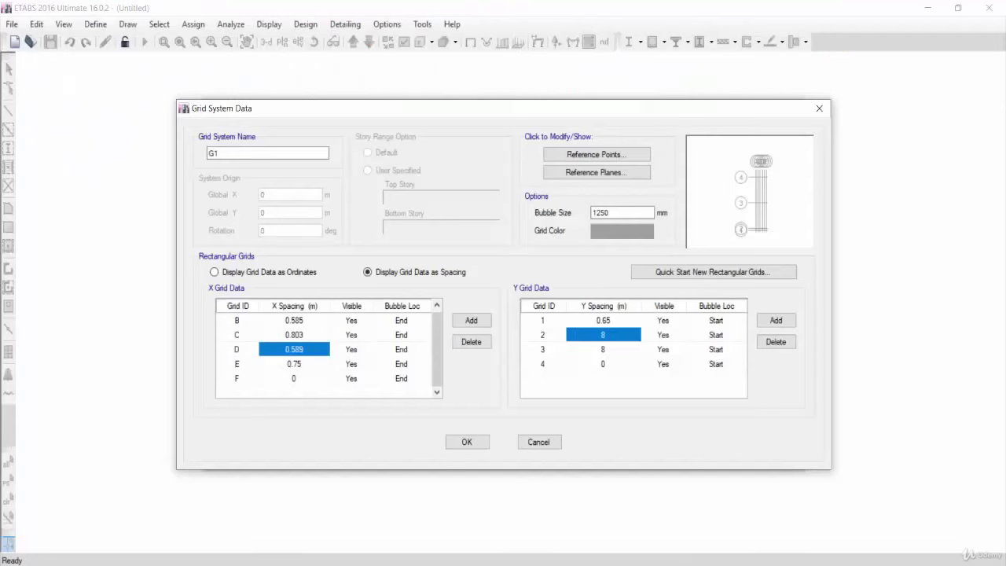
pyautogui.write('0.5')
pyautogui.click(653, 349)
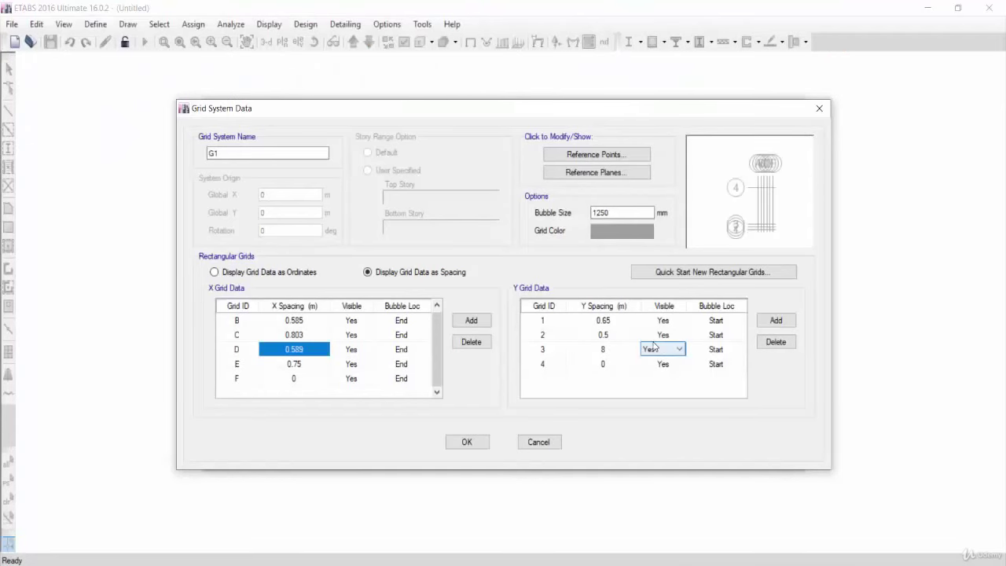
pyautogui.click(626, 336)
pyautogui.write('0')
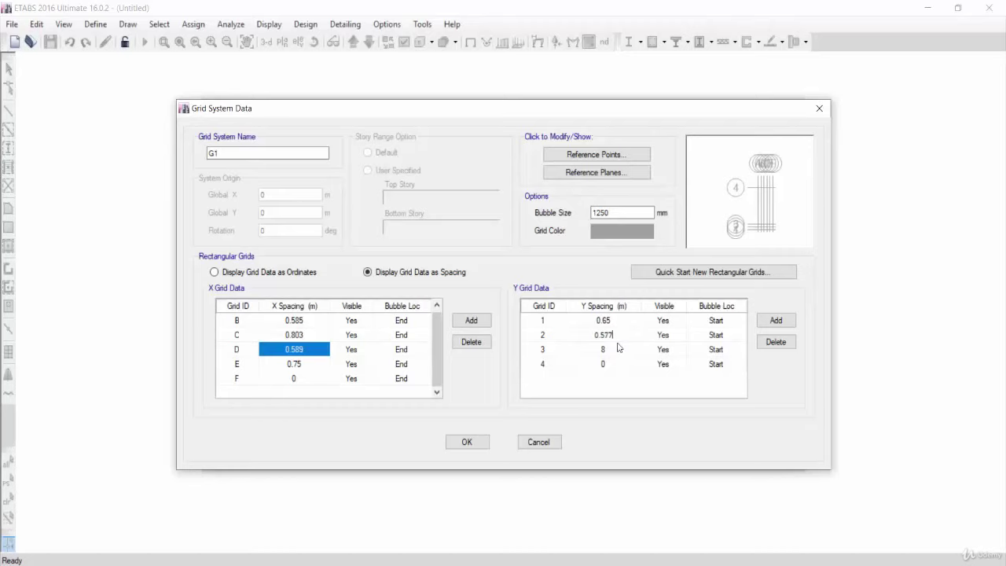
pyautogui.click(618, 347)
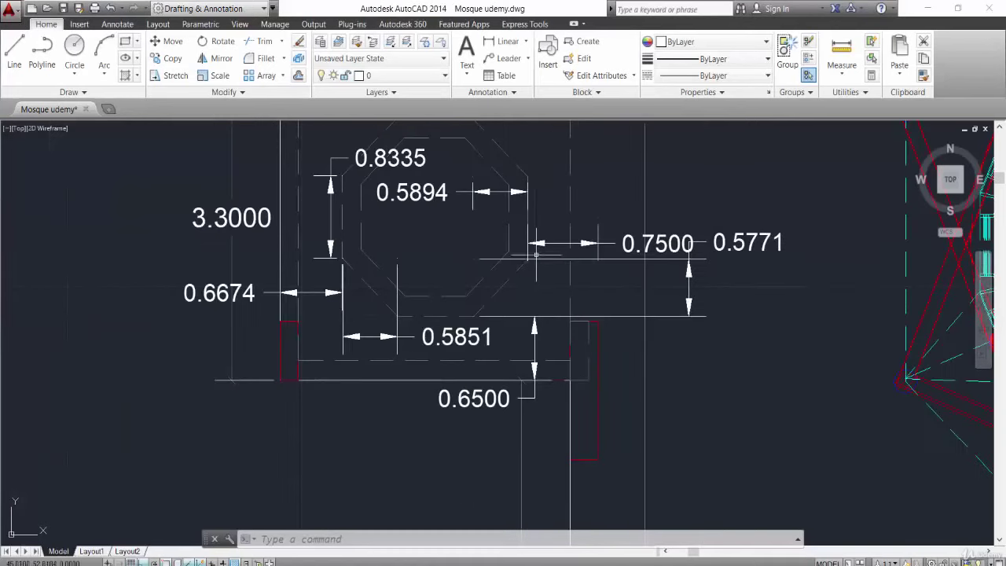
# Measure the 0.833 m gap and enter it as the grid 3 Y spacing, adding another row.
pyautogui.click(505, 41)
pyautogui.click(507, 400)
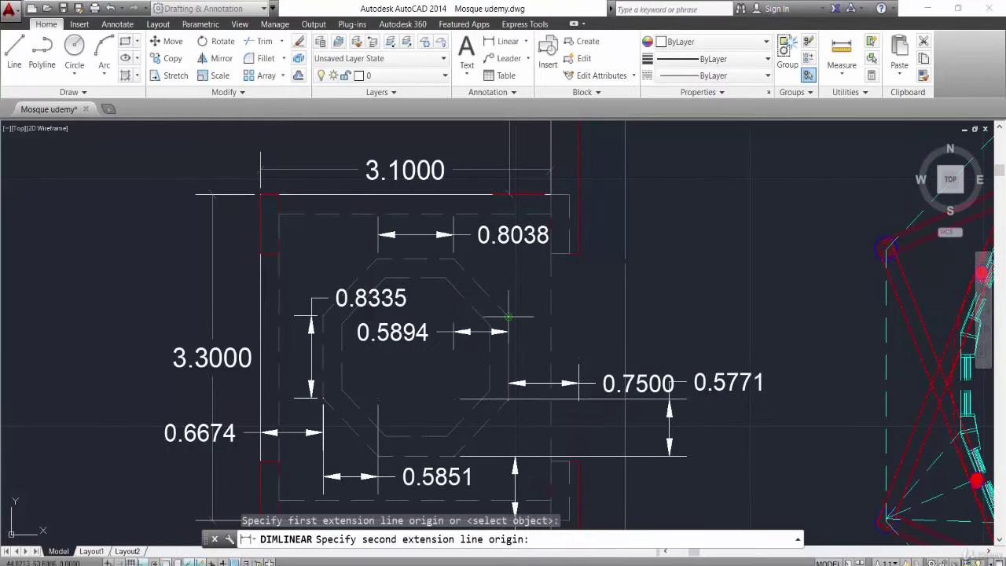
pyautogui.click(508, 316)
pyautogui.click(595, 321)
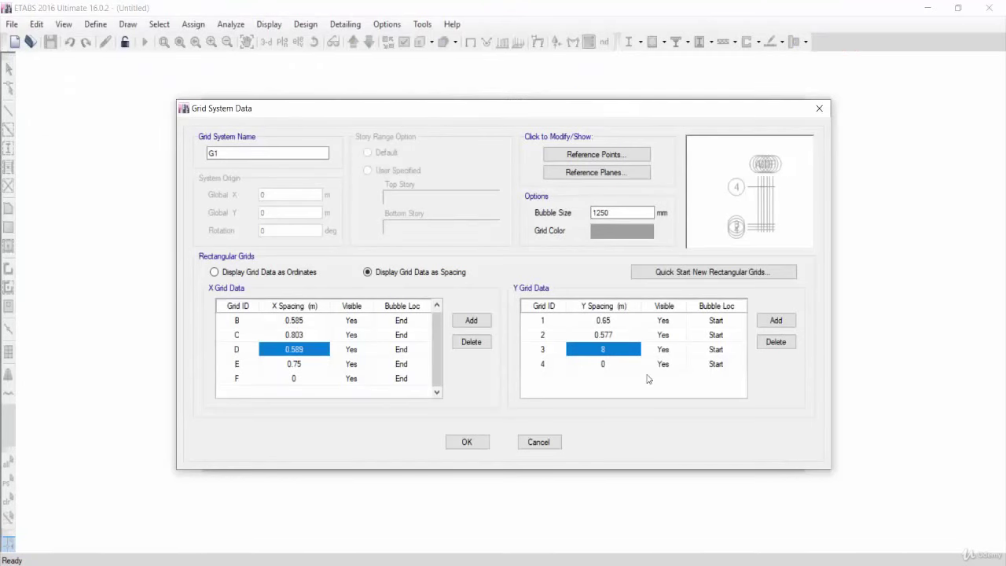
pyautogui.write('0.833')
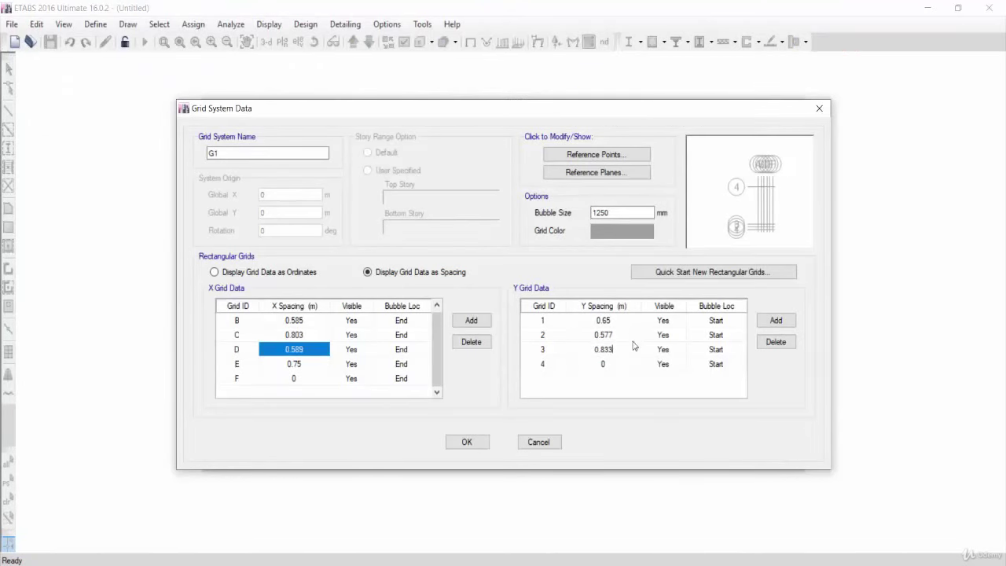
pyautogui.click(622, 338)
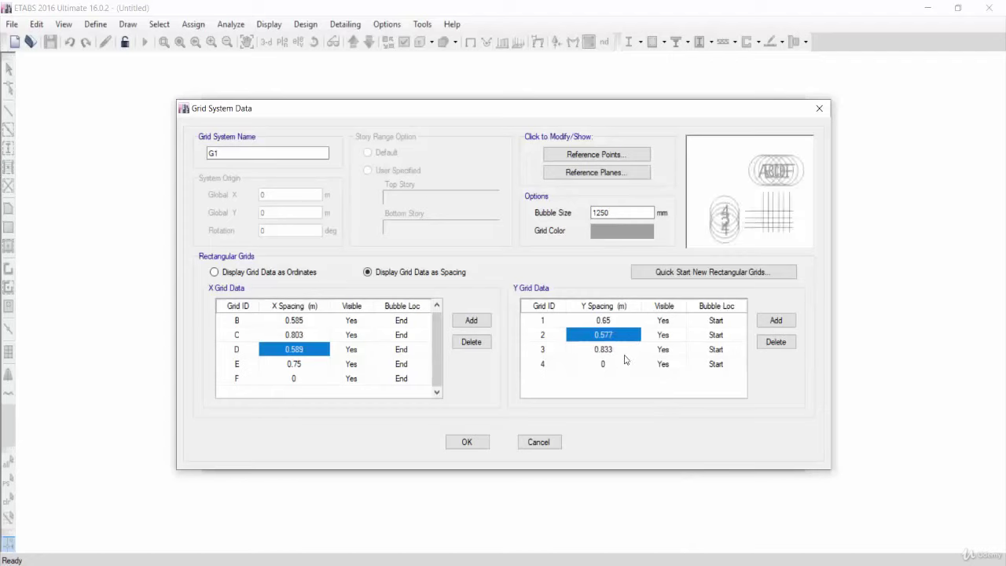
pyautogui.click(774, 321)
pyautogui.click(633, 365)
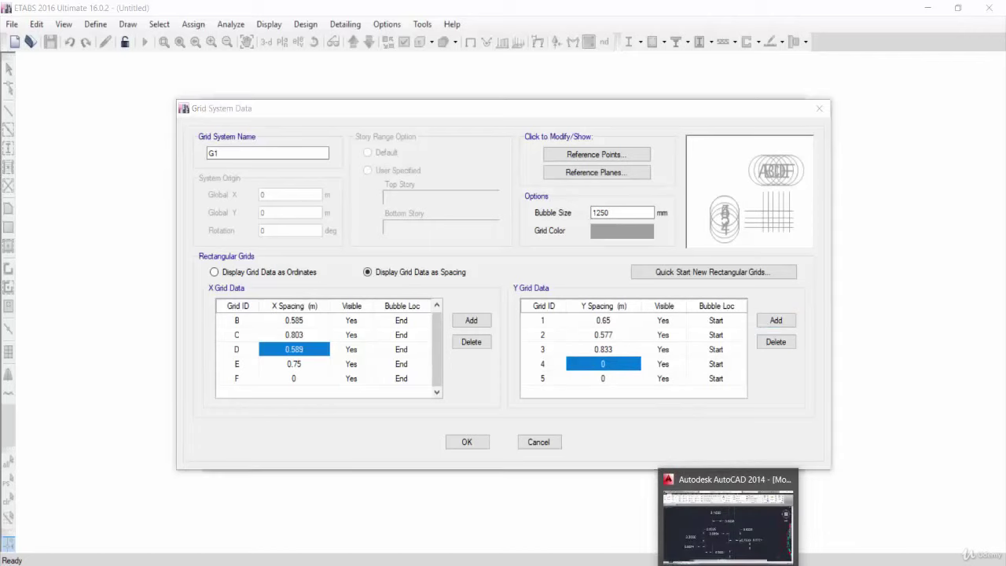
pyautogui.click(809, 527)
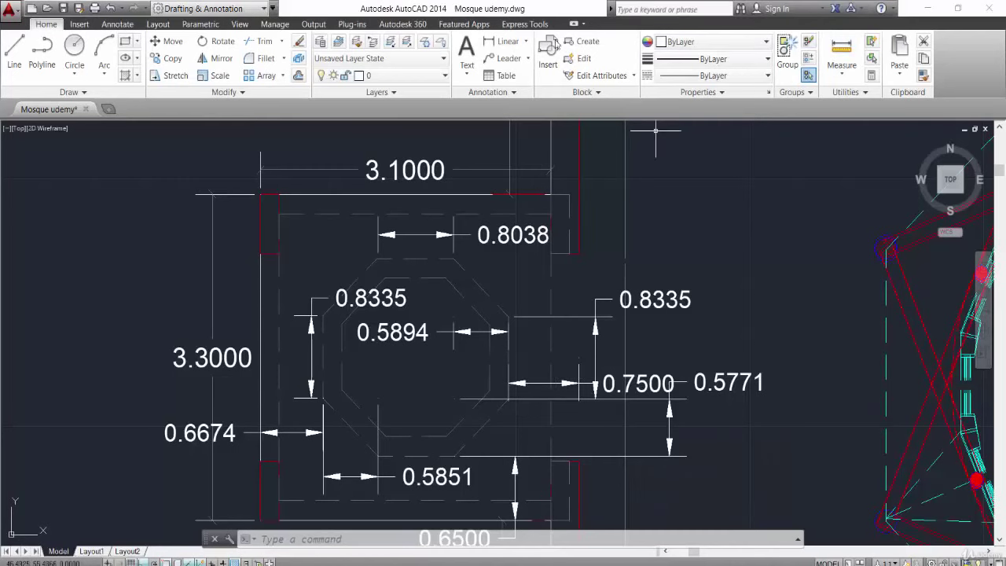
# Measure the 0.589 m gap, enter it as grid 4 spacing, and add a sixth Y grid line.
pyautogui.click(507, 41)
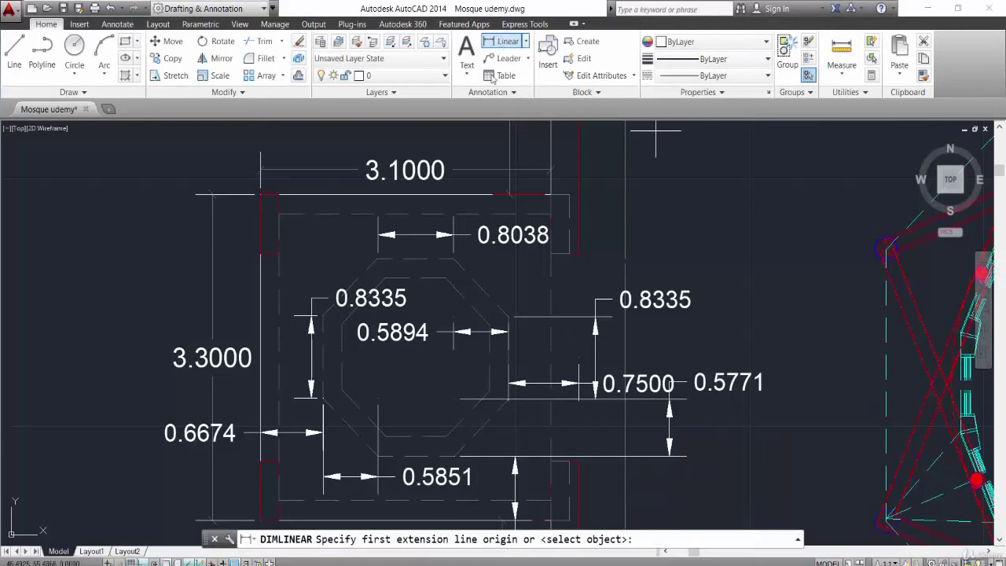
pyautogui.click(506, 317)
pyautogui.click(460, 257)
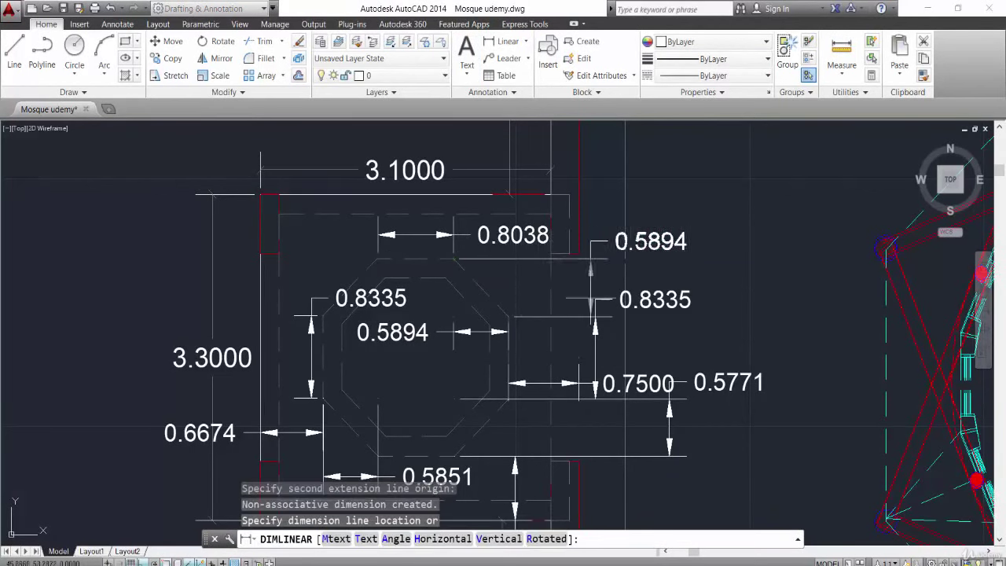
pyautogui.click(595, 299)
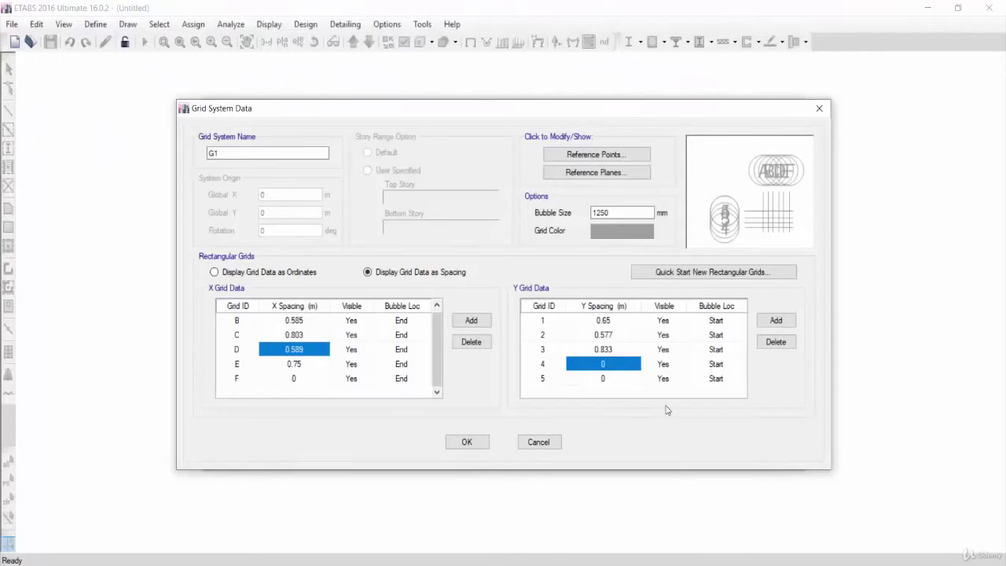
pyautogui.write('0.58')
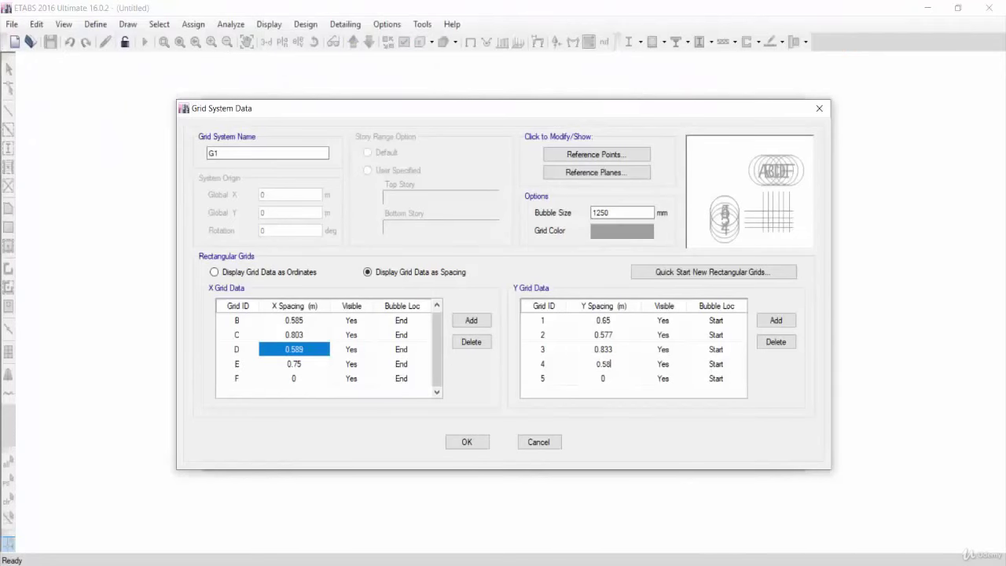
pyautogui.write('9')
pyautogui.click(776, 320)
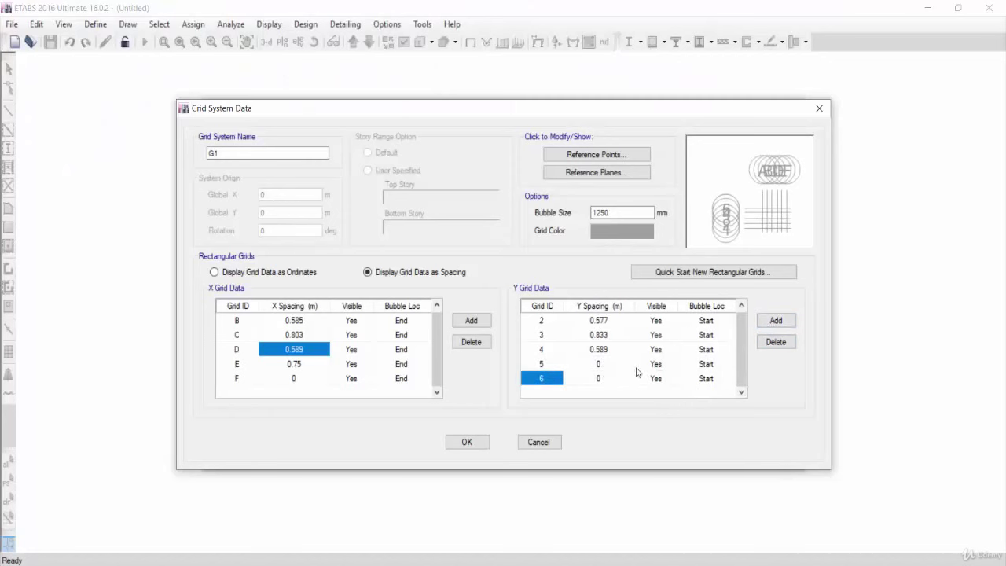
pyautogui.click(623, 366)
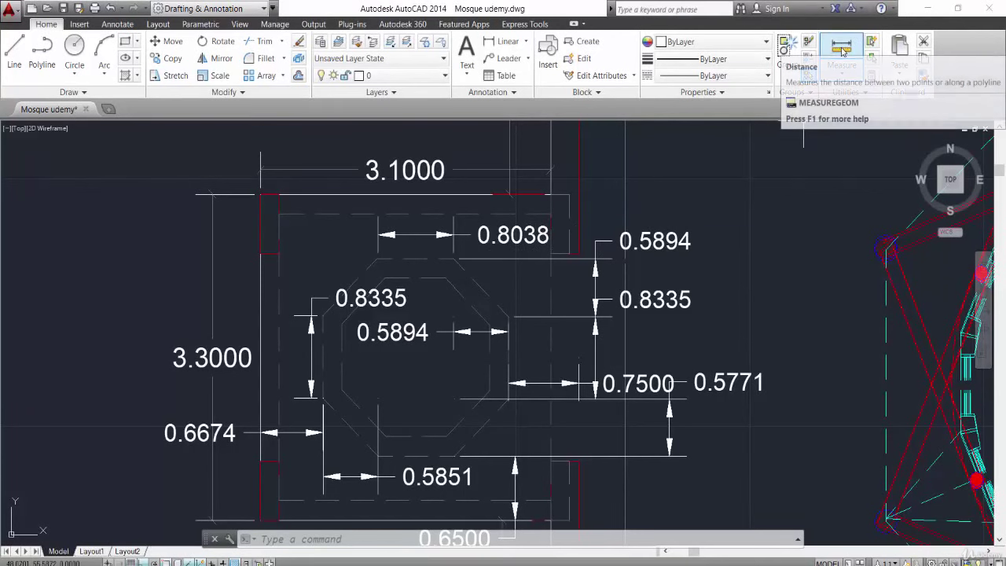
# Measure the 0.65 m top gap and enter it as the grid 5 Y spacing.
pyautogui.click(504, 40)
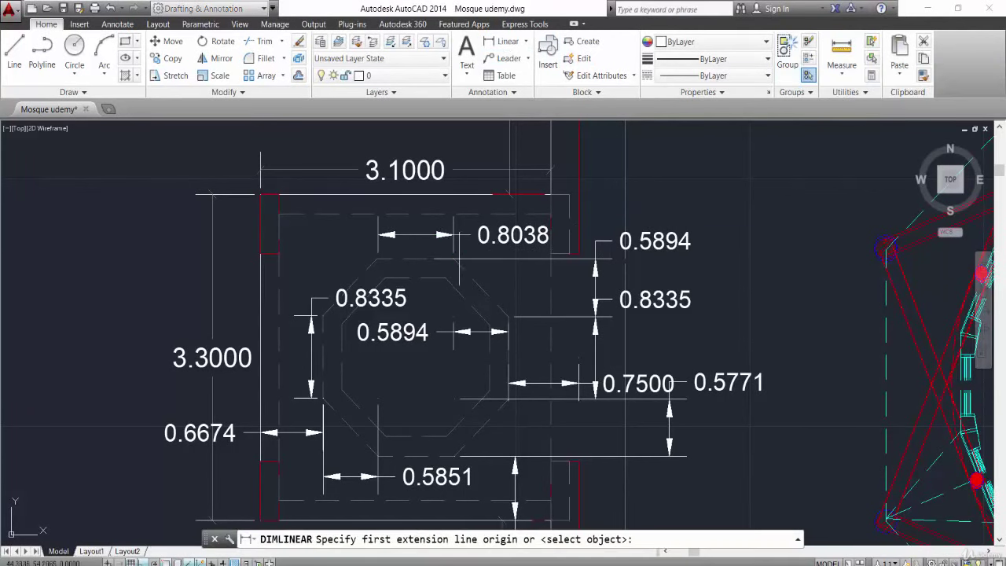
pyautogui.click(453, 258)
pyautogui.click(454, 194)
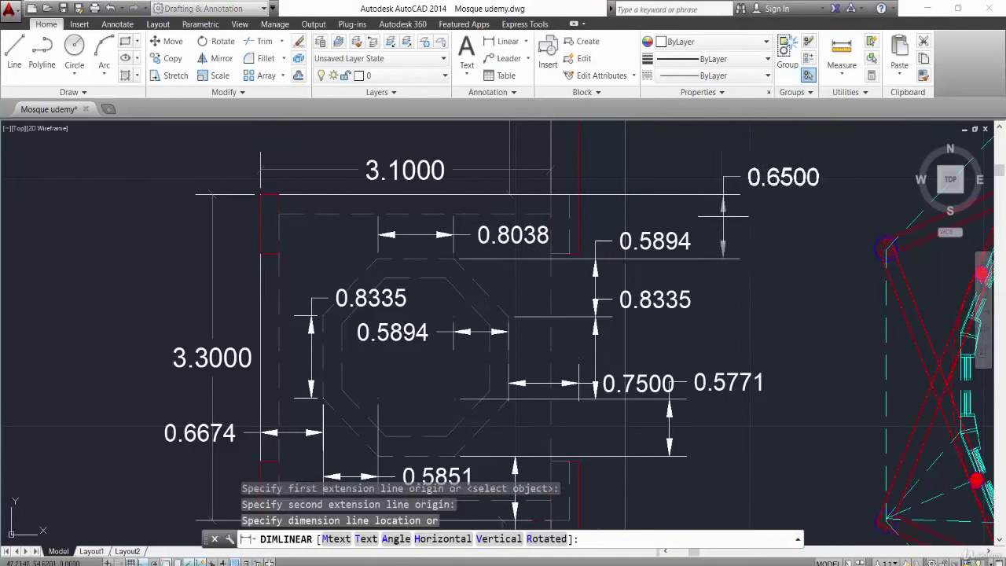
pyautogui.click(723, 178)
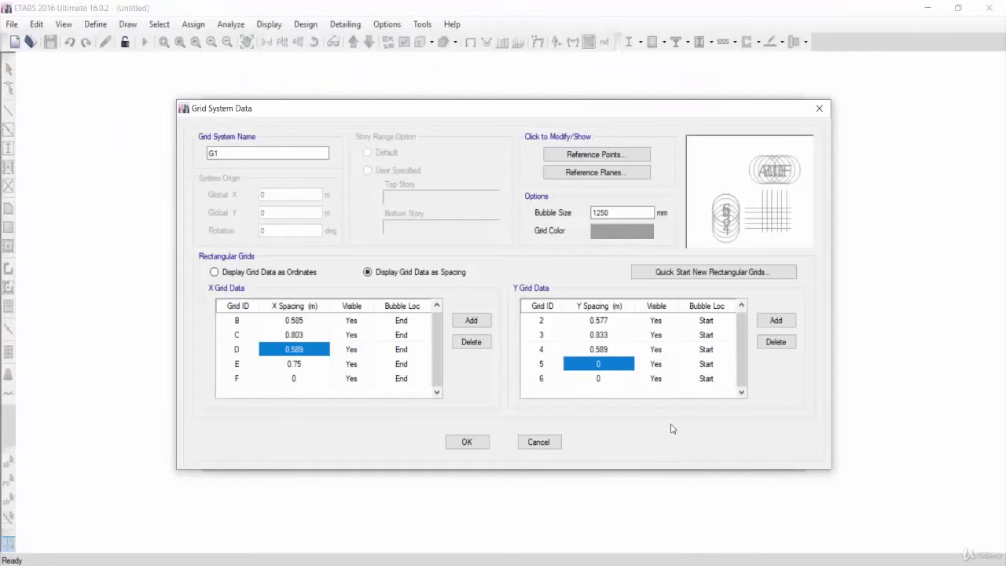
pyautogui.write('0.65')
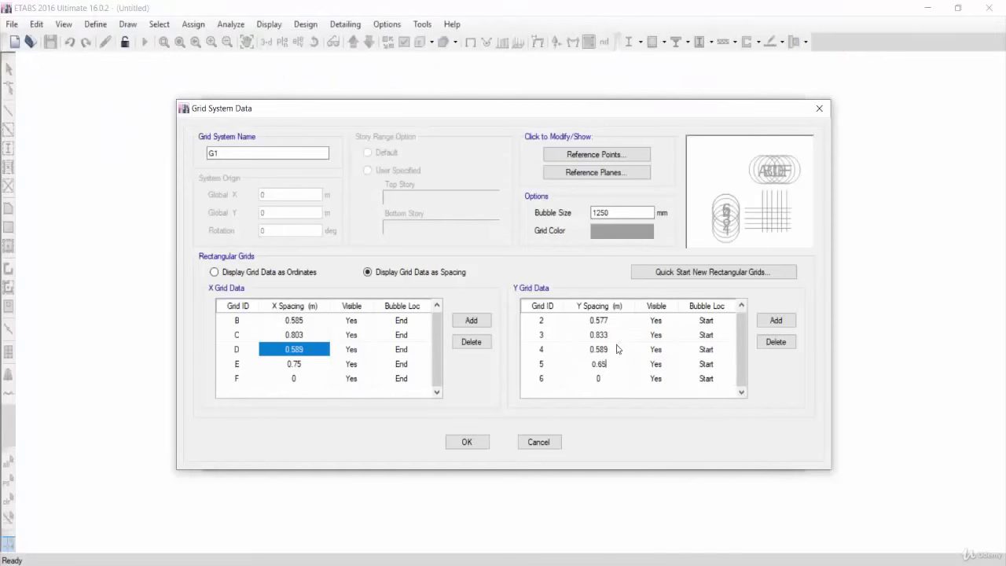
pyautogui.click(617, 349)
# Set the grid bubble size to 300 mm.
pyautogui.moveTo(626, 212); pyautogui.dragTo(511, 204)
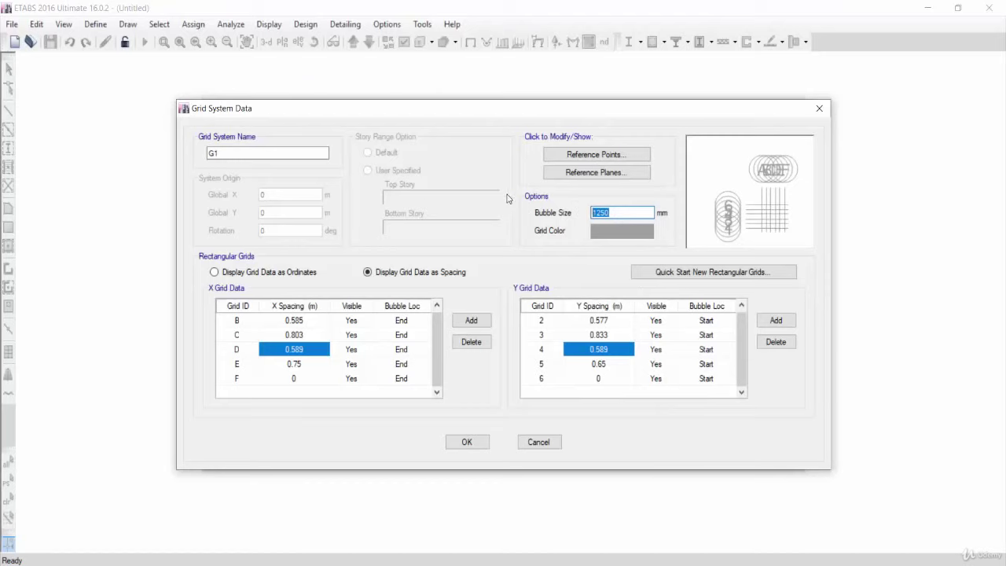
pyautogui.write('300')
pyautogui.click(603, 319)
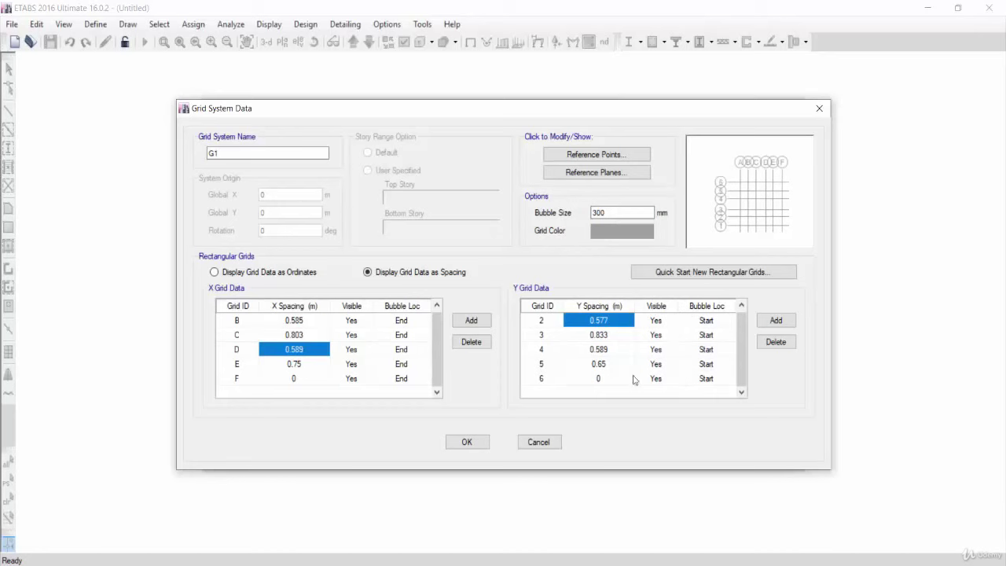
# Create the grid-only model with grids A–F and 1–6, then open Edit Story and Grid System Data.
pyautogui.click(467, 442)
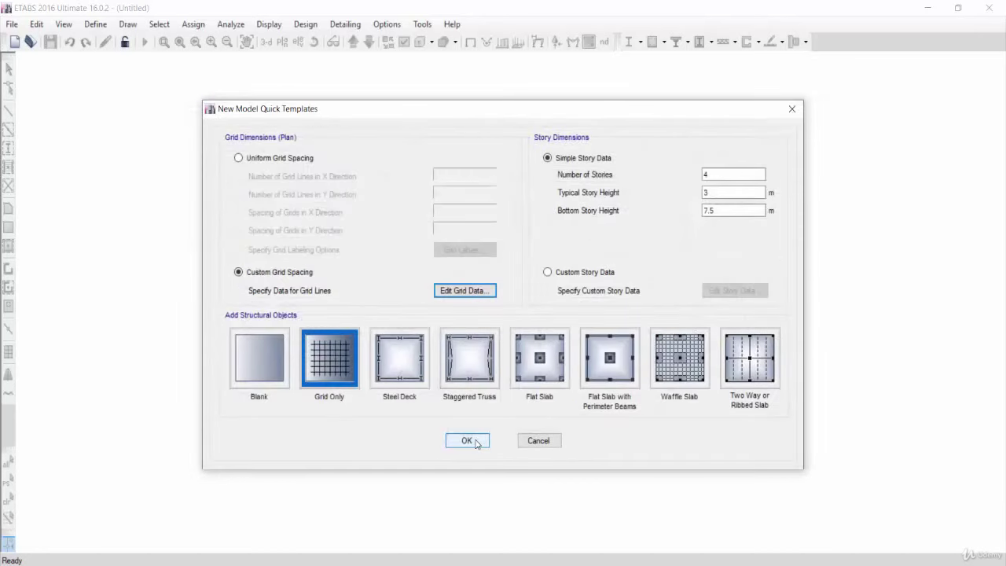
pyautogui.click(484, 445)
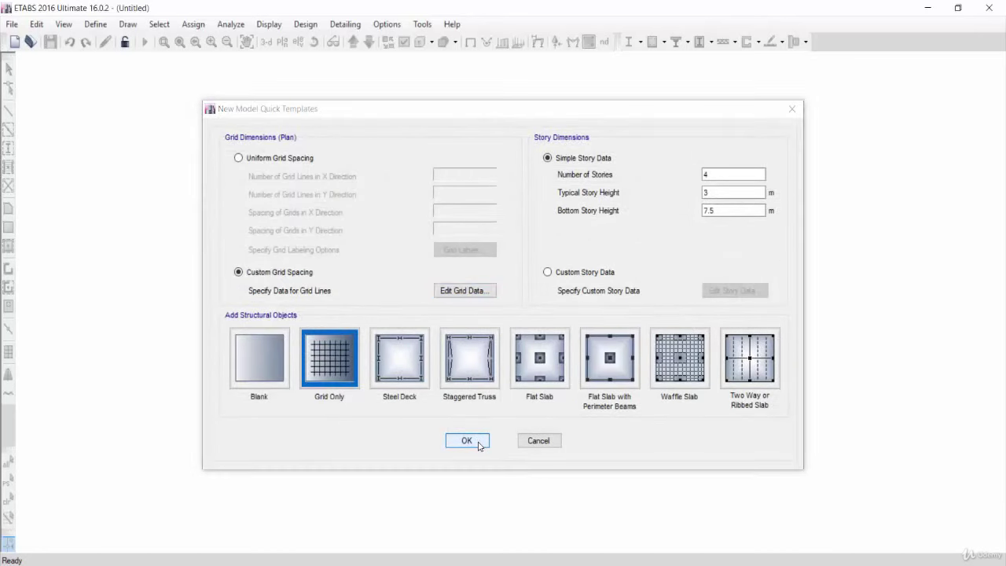
pyautogui.scroll(-2, 605, 357)
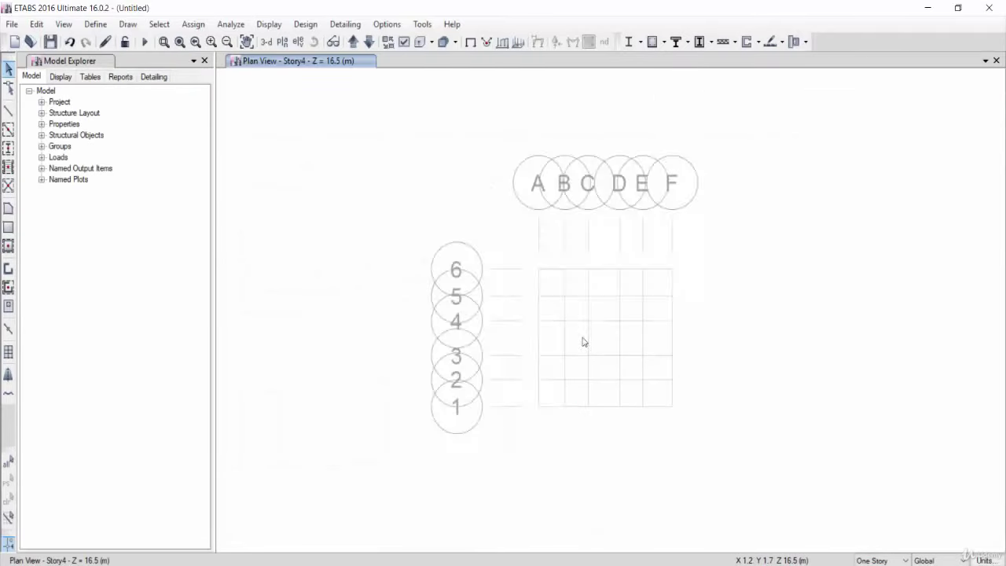
pyautogui.scroll(2, 661, 341)
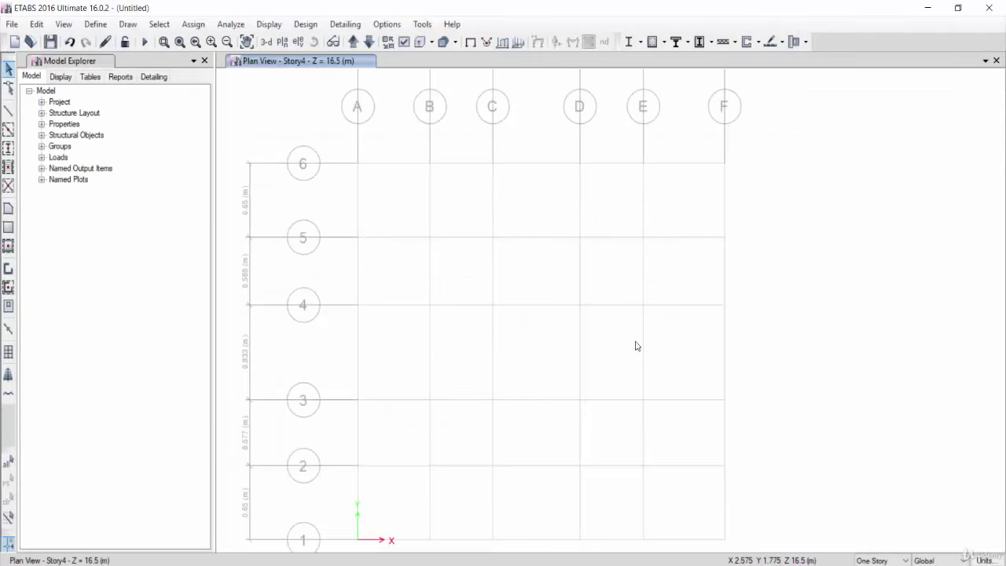
pyautogui.scroll(-1, 543, 335)
pyautogui.scroll(1, 571, 320)
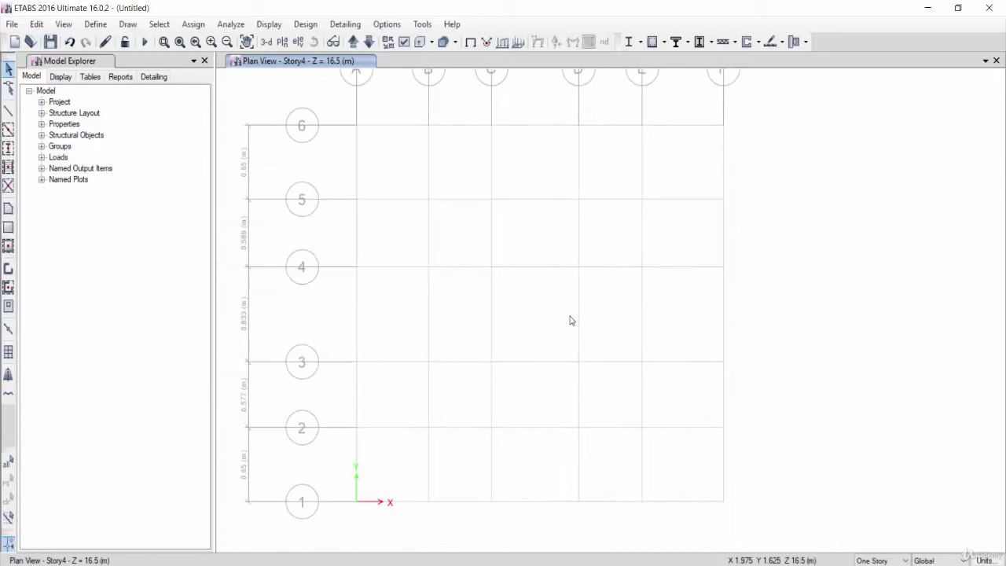
pyautogui.rightClick(798, 201)
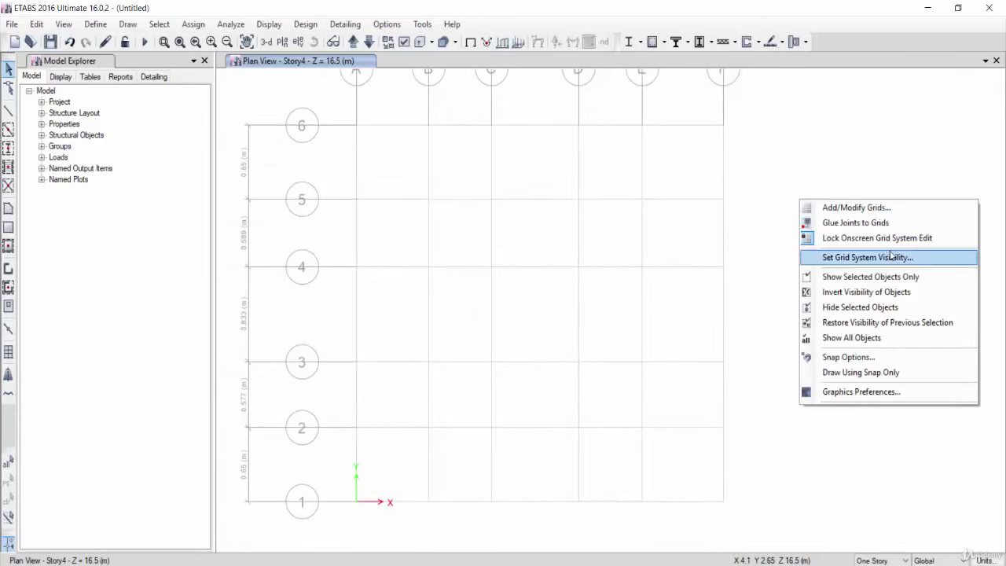
pyautogui.click(901, 209)
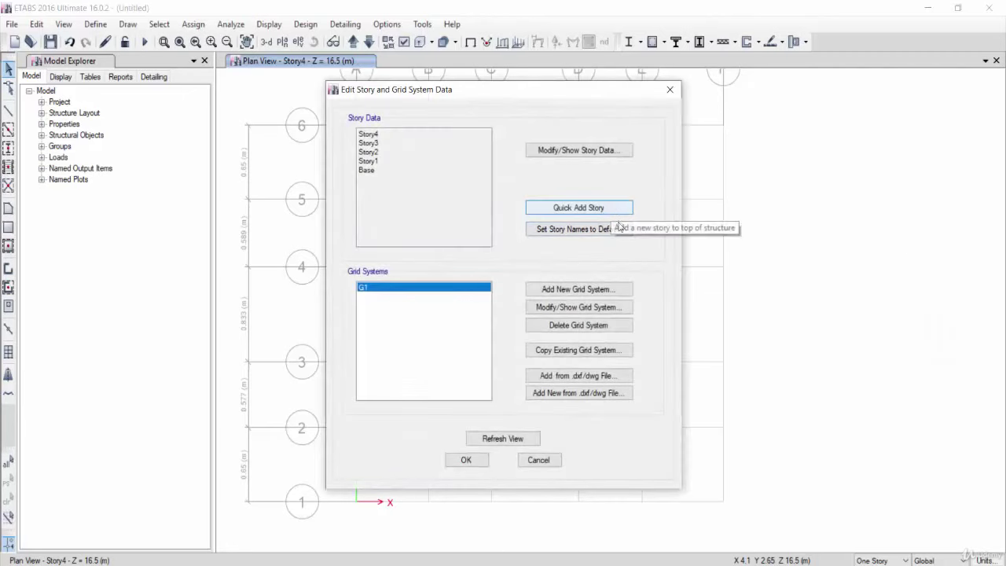
# In the story data table, set Story2 height to 5.5 m and Story3 to 3.25 m.
pyautogui.click(601, 151)
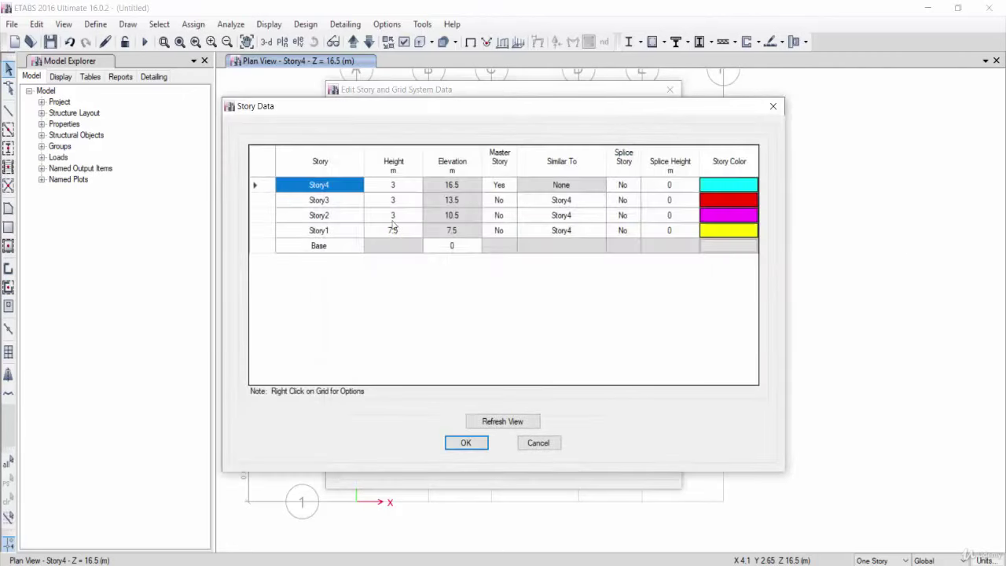
pyautogui.click(392, 219)
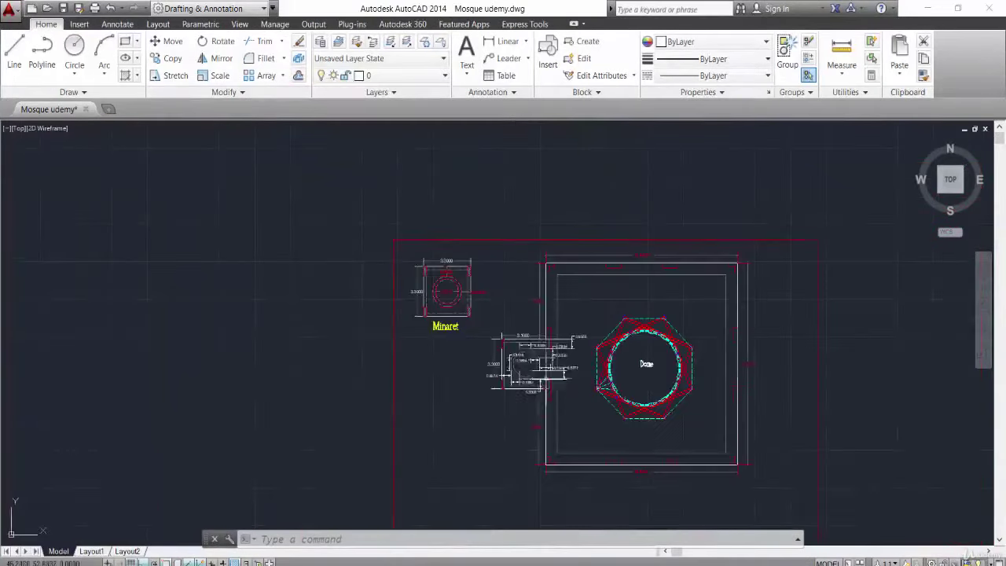
pyautogui.scroll(3, 459, 383)
pyautogui.scroll(3, 471, 225)
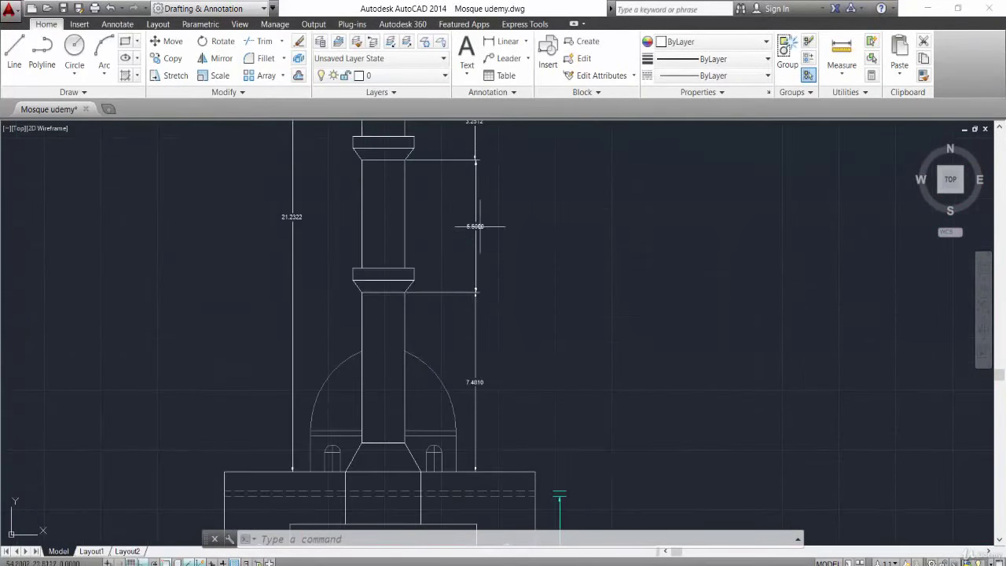
pyautogui.scroll(3, 472, 220)
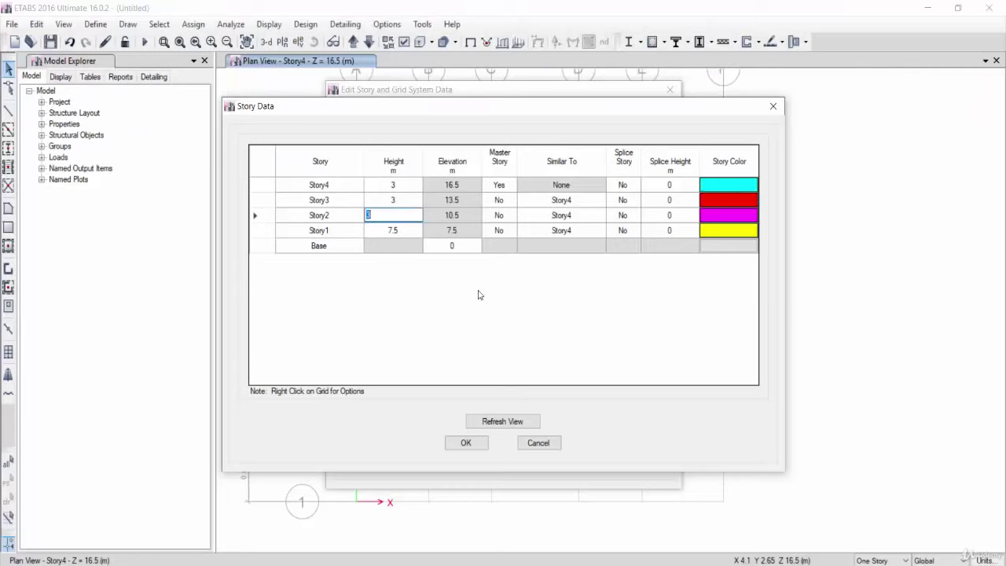
pyautogui.click(416, 201)
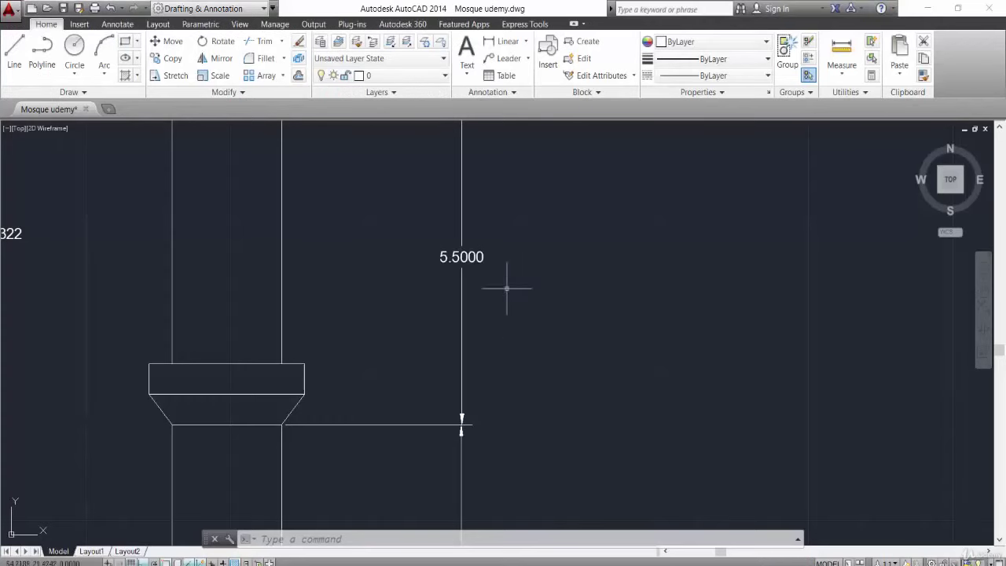
pyautogui.scroll(-3, 507, 288)
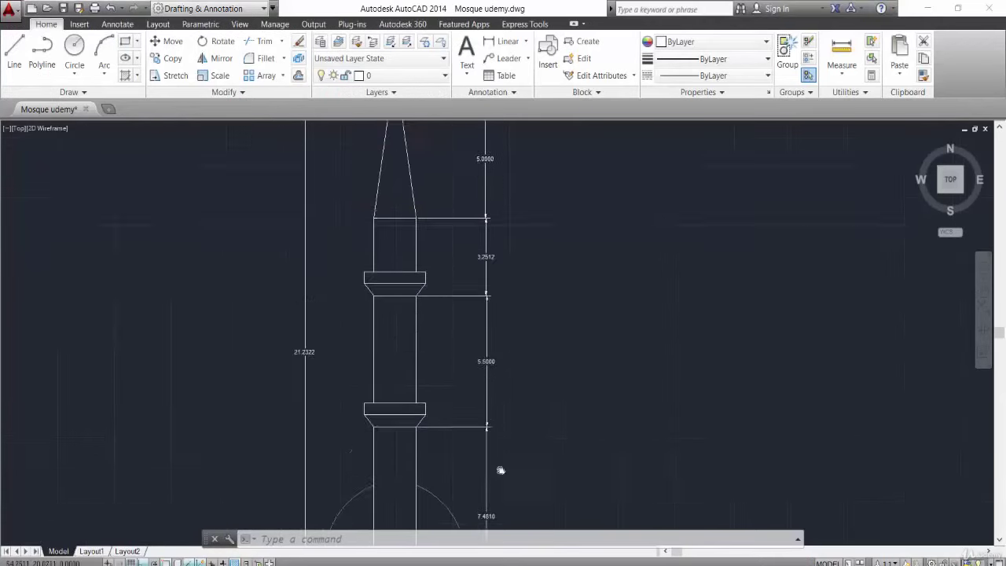
pyautogui.scroll(2, 487, 341)
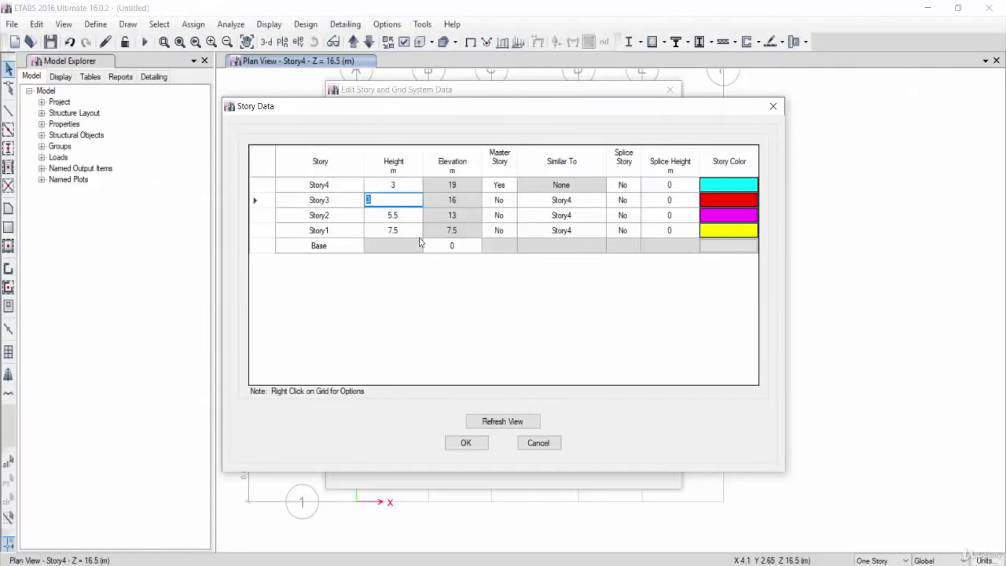
pyautogui.write('3.25')
pyautogui.press('Up')
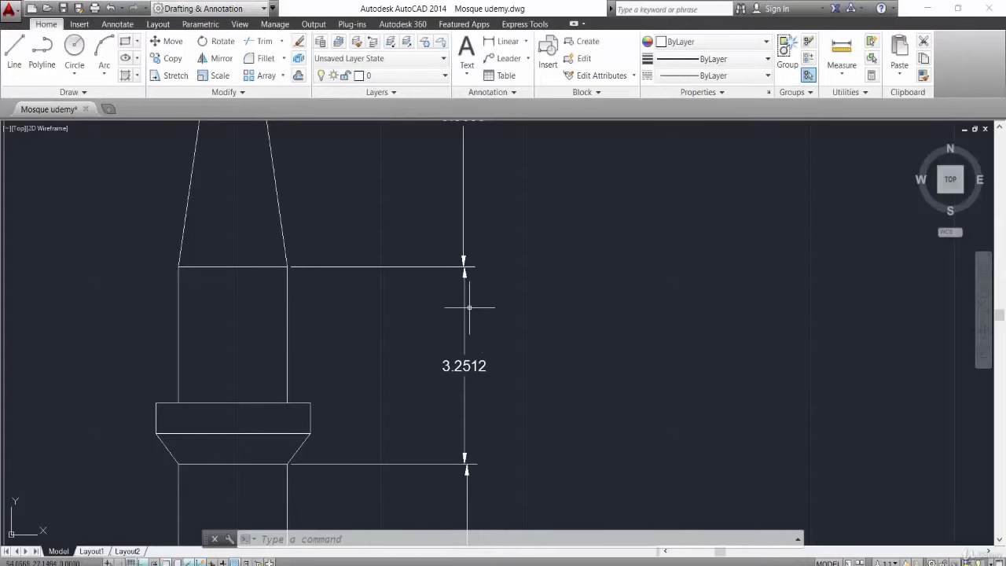
# Set Story4 height to 5 m and apply the new story heights.
pyautogui.moveTo(469, 307); pyautogui.dragTo(483, 490, button='middle')
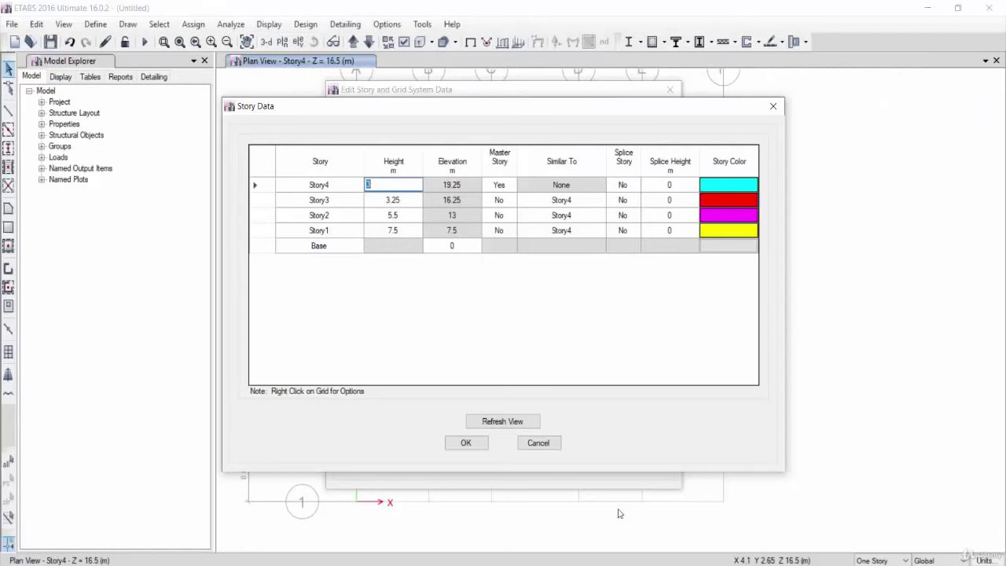
pyautogui.click(418, 220)
pyautogui.click(465, 442)
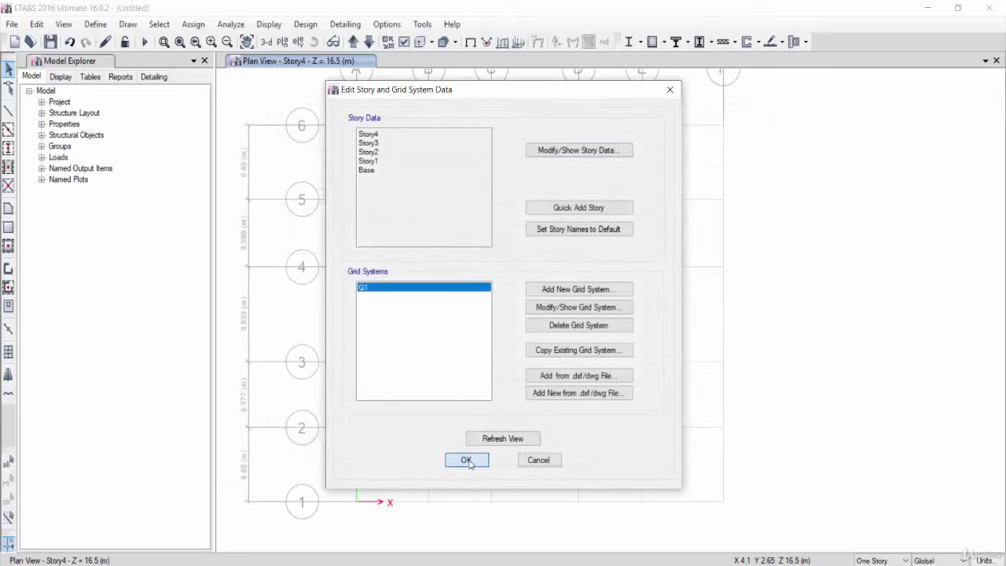
pyautogui.click(467, 461)
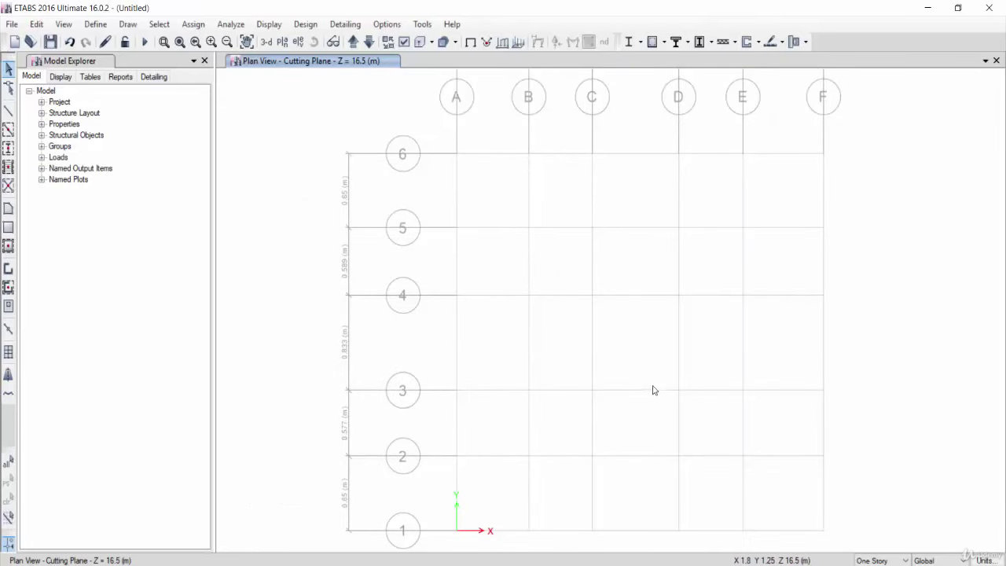
# Make the ConcCol frame section 600×600 mm in C30 concrete.
pyautogui.click(95, 24)
pyautogui.moveTo(135, 63)
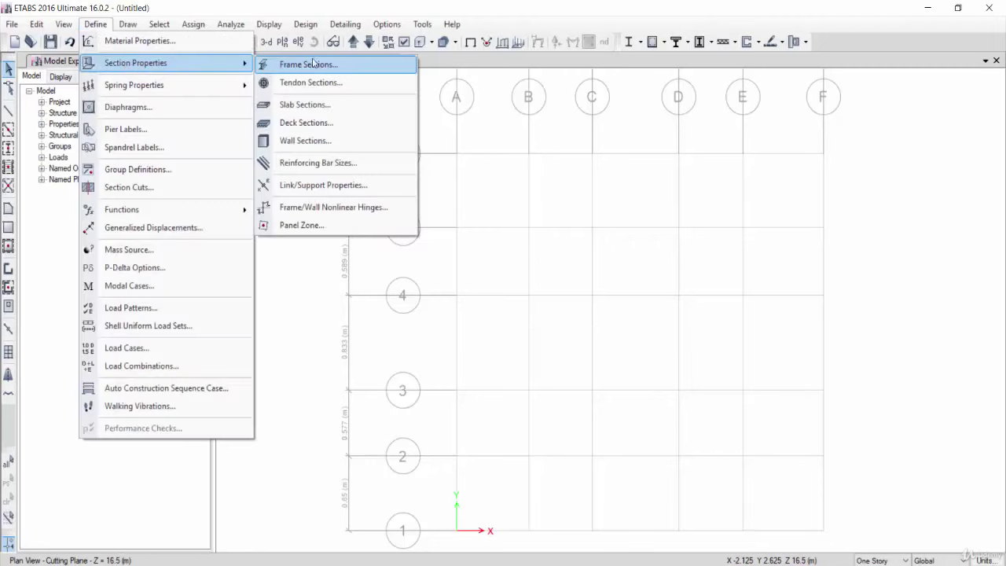
pyautogui.click(335, 65)
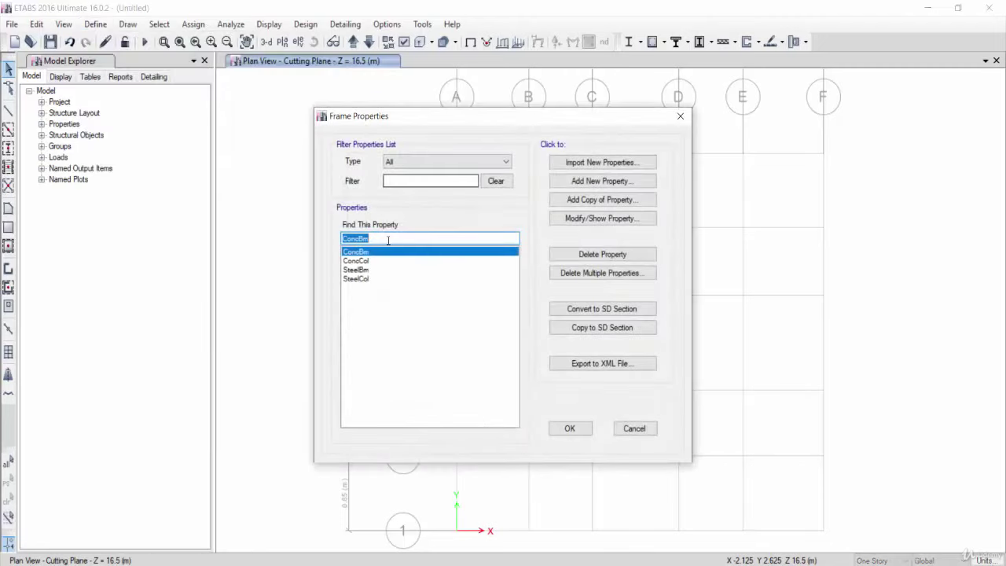
pyautogui.click(366, 261)
pyautogui.doubleClick(430, 262)
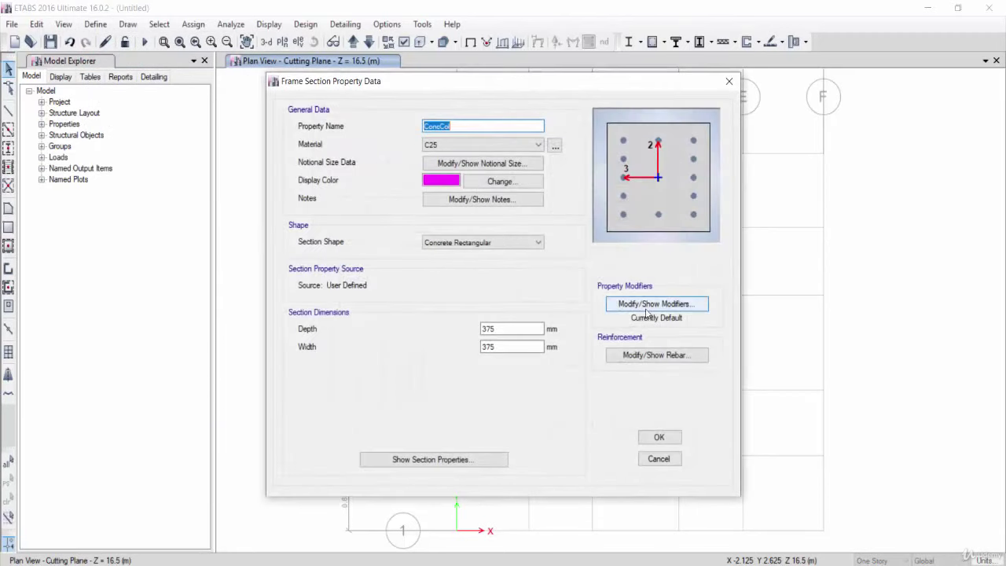
pyautogui.click(484, 328)
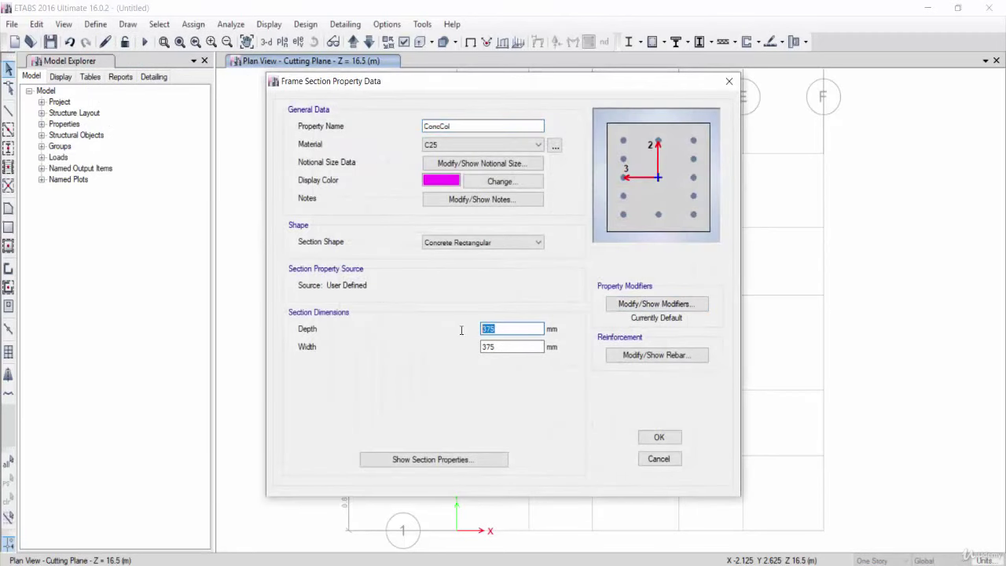
pyautogui.write('60')
pyautogui.press('Tab')
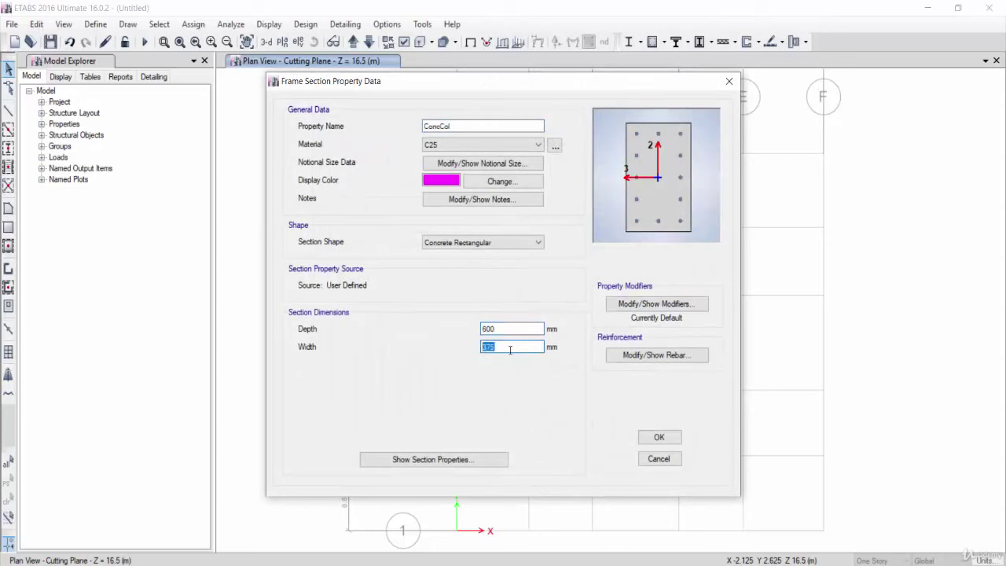
pyautogui.write('600')
pyautogui.click(440, 145)
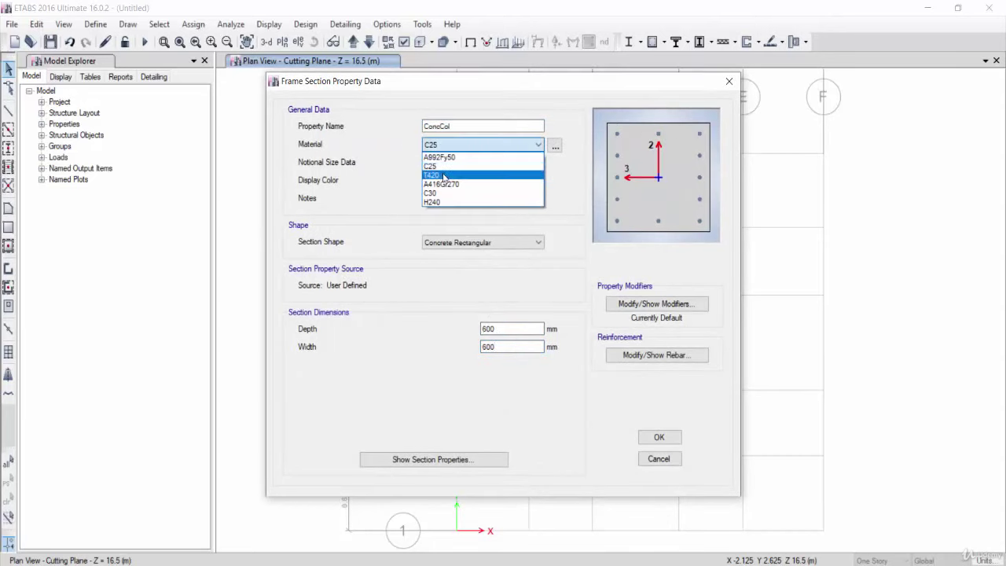
pyautogui.click(440, 192)
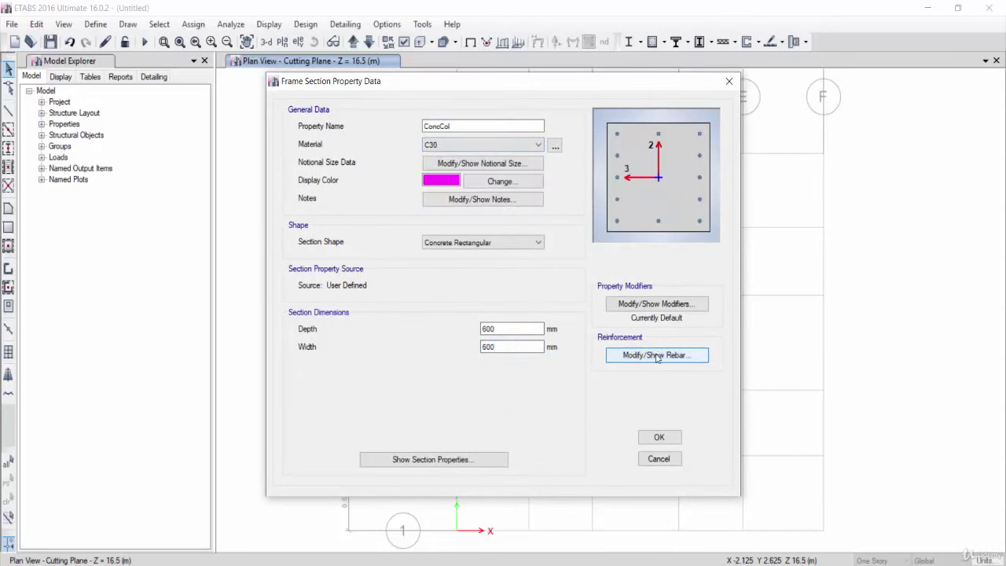
# Change ConcCol's tie bar material in its reinforcement settings and save the section.
pyautogui.click(656, 354)
pyautogui.click(581, 145)
pyautogui.click(583, 174)
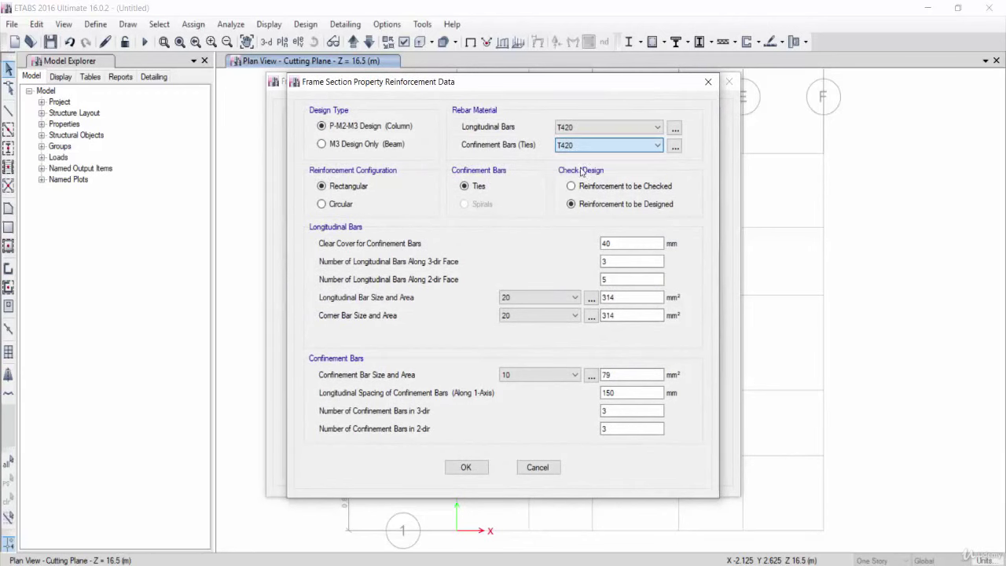
pyautogui.click(466, 467)
pyautogui.click(657, 435)
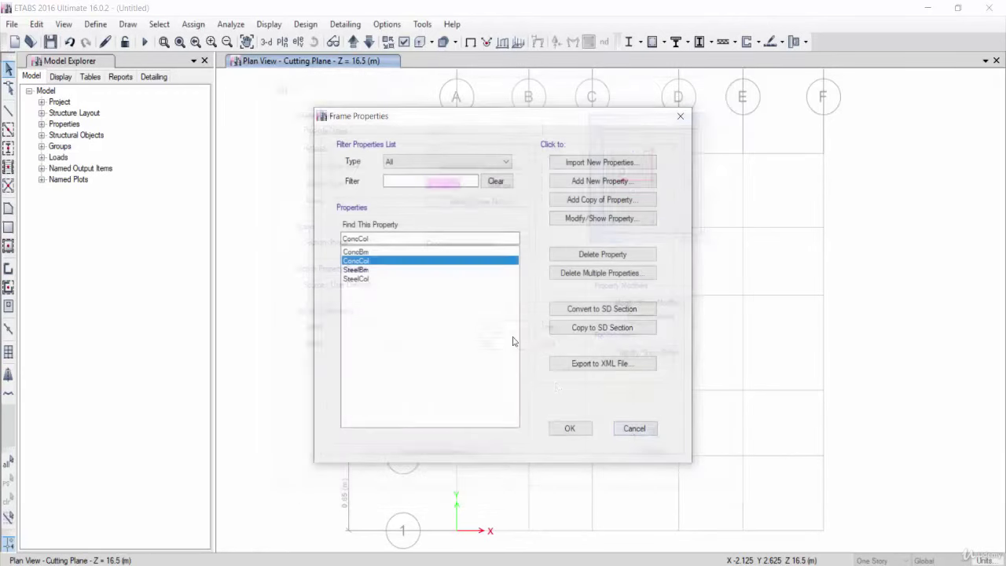
# Resize ConcBm to 600 mm deep by 250 mm wide, confirm its rebar, and close the list.
pyautogui.click(374, 252)
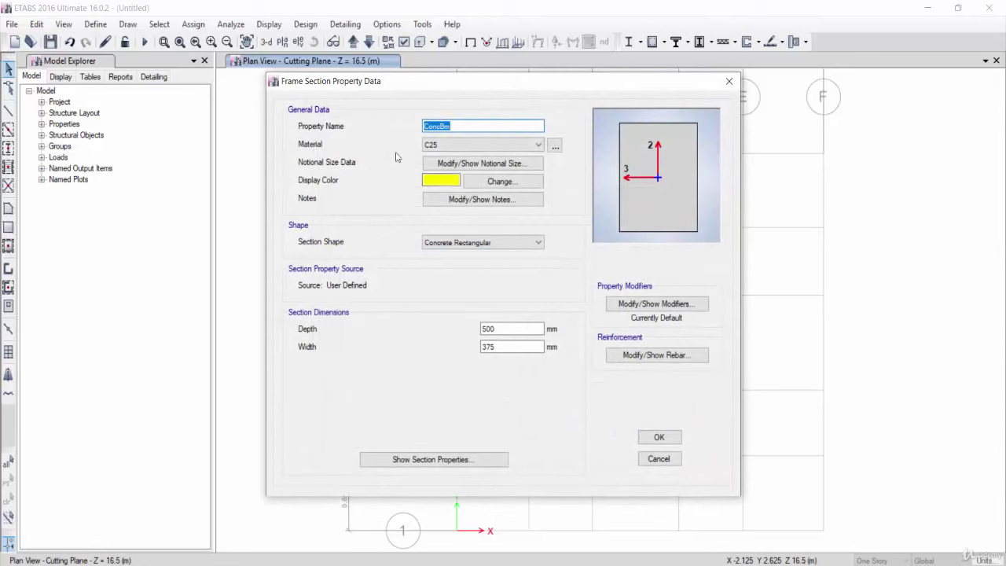
pyautogui.doubleClick(507, 329)
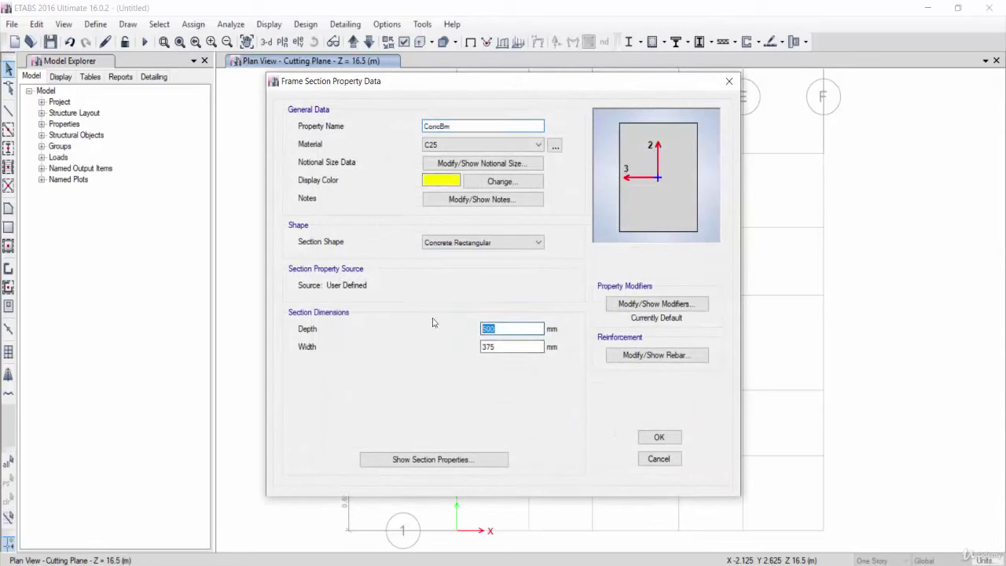
pyautogui.write('600')
pyautogui.press('Tab')
pyautogui.write('250')
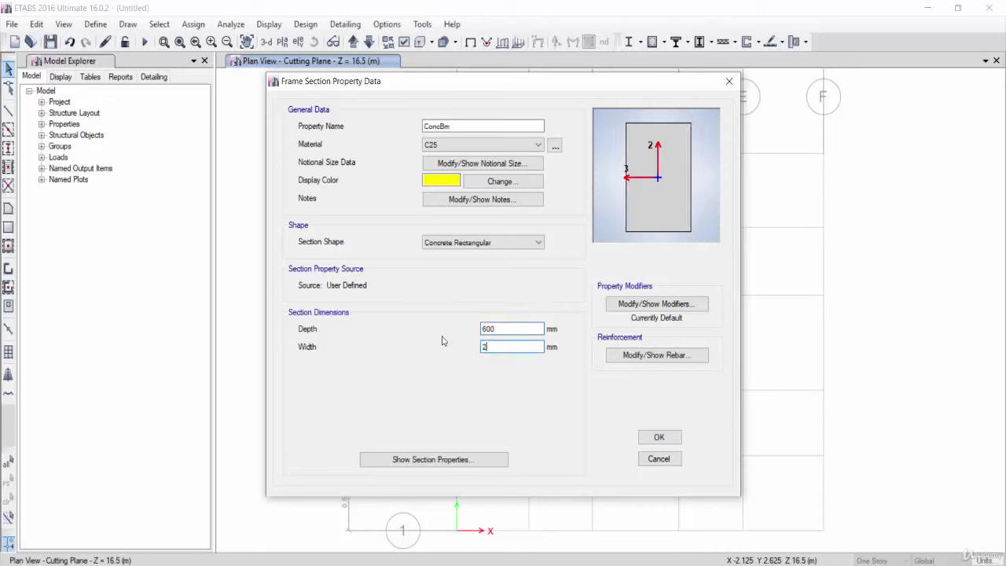
pyautogui.click(453, 146)
pyautogui.click(453, 147)
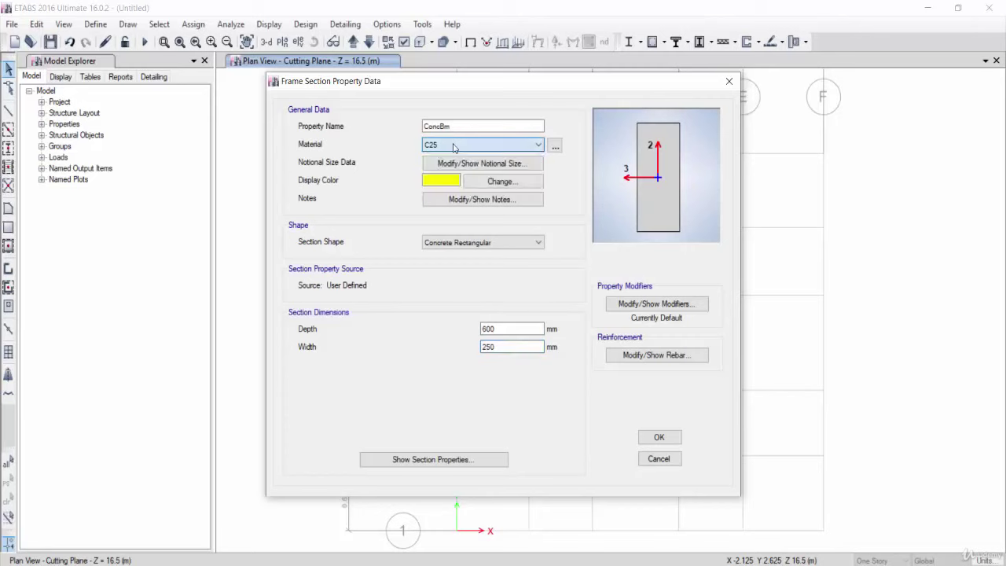
pyautogui.click(609, 354)
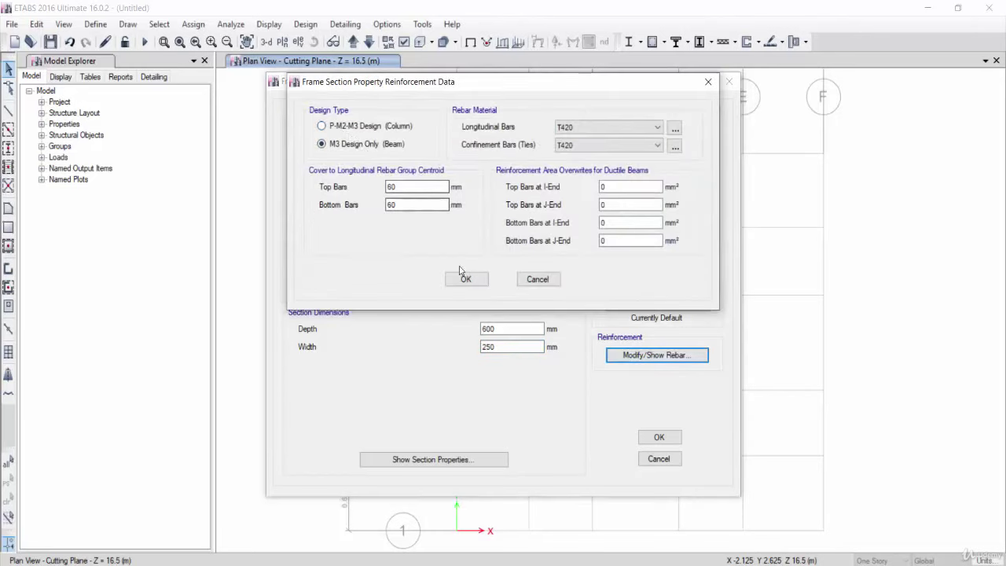
pyautogui.click(464, 279)
pyautogui.click(674, 441)
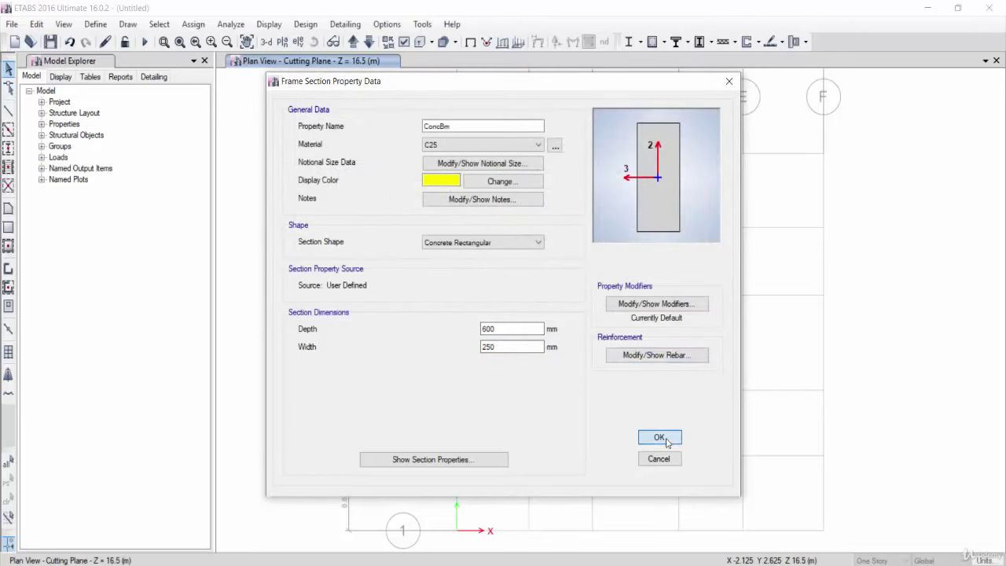
pyautogui.click(570, 427)
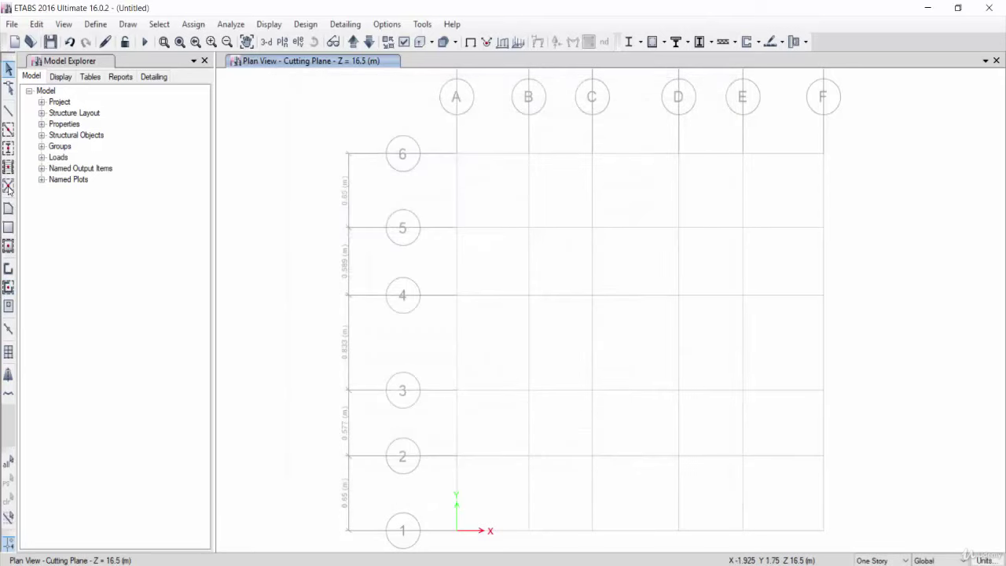
# Set up column drawing with the ConcCol section and a top-left cardinal point.
pyautogui.click(8, 148)
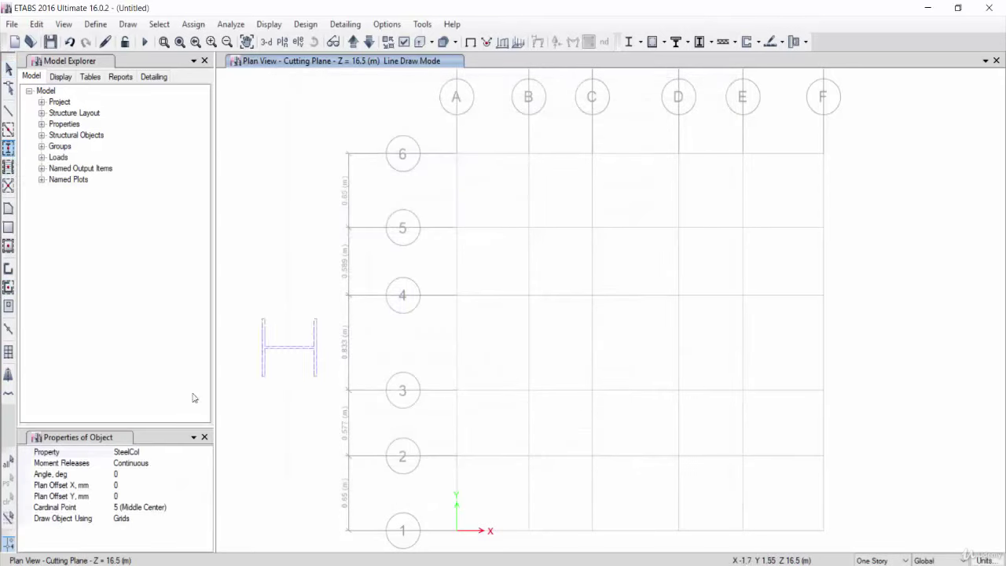
pyautogui.click(146, 451)
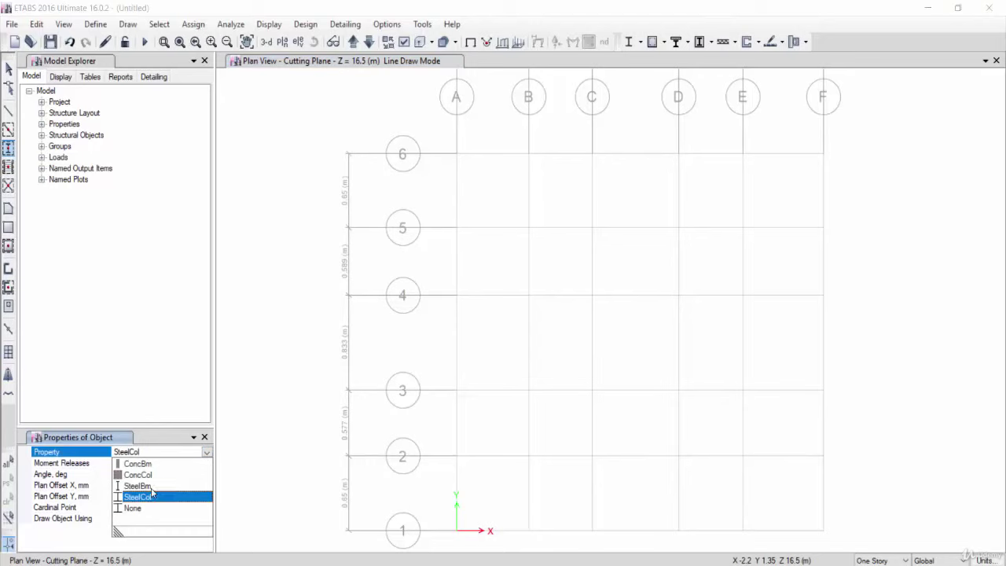
pyautogui.click(140, 463)
pyautogui.click(131, 509)
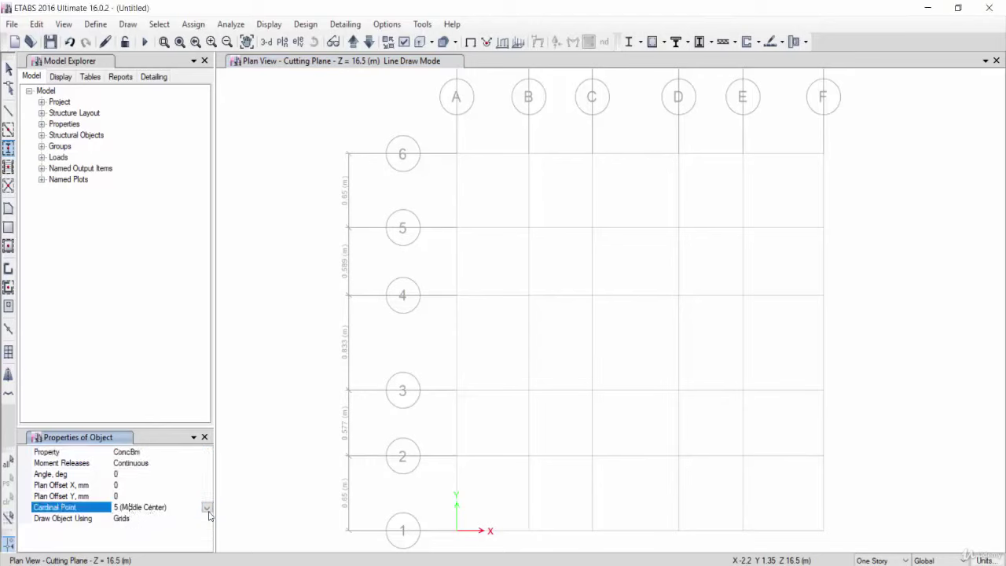
pyautogui.click(206, 508)
pyautogui.click(134, 494)
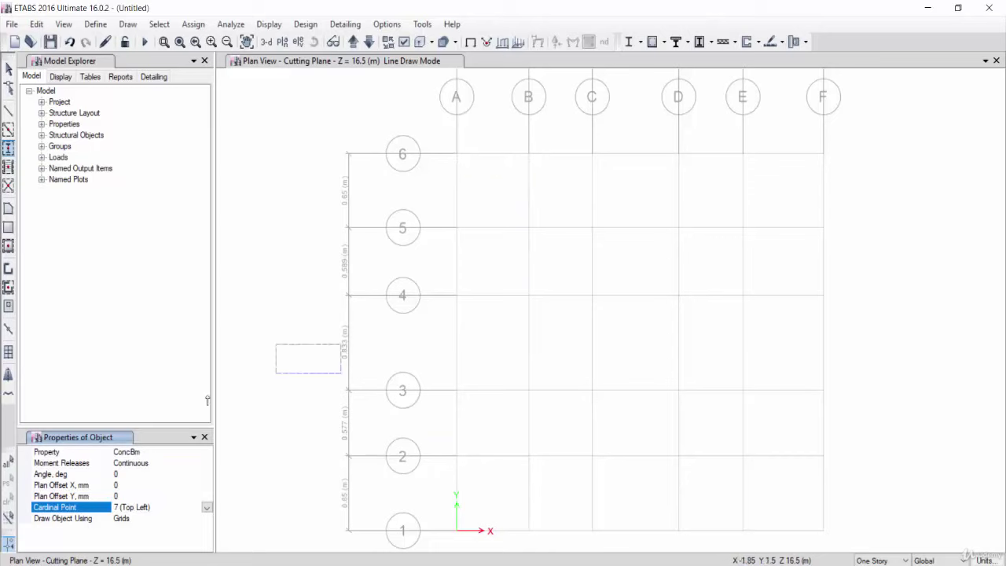
pyautogui.click(159, 454)
pyautogui.click(202, 453)
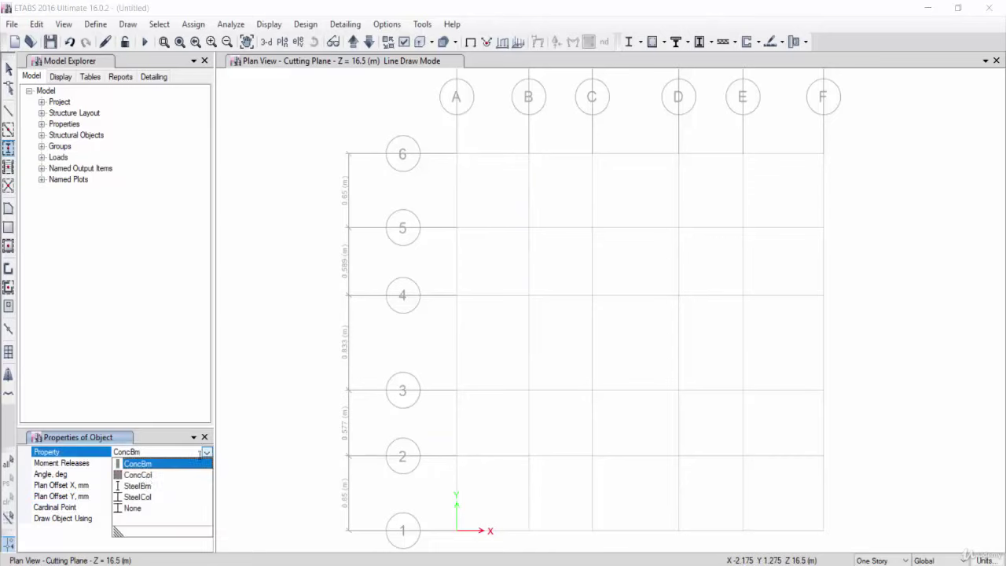
pyautogui.click(138, 475)
pyautogui.click(456, 156)
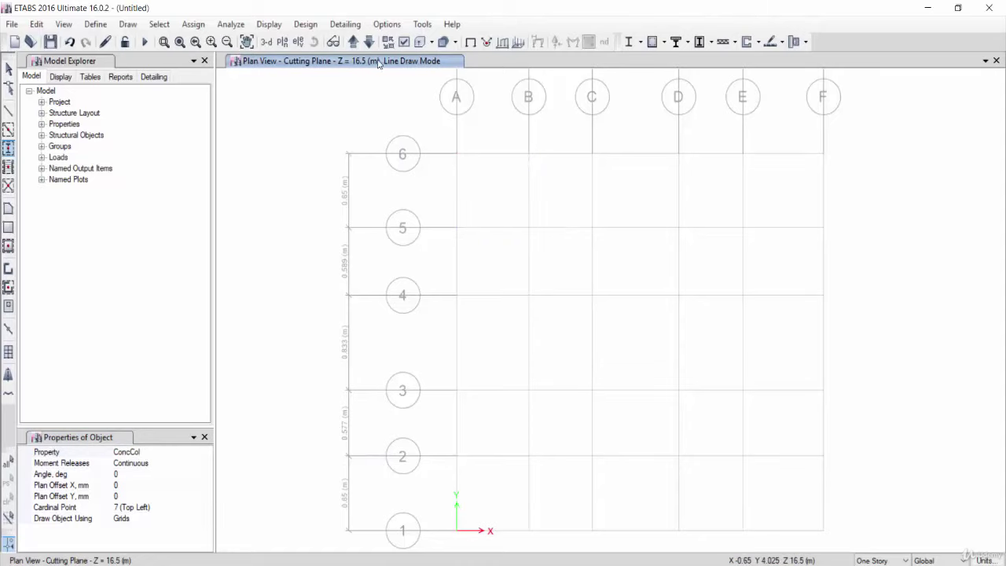
# Display the Story1 plan view.
pyautogui.click(287, 43)
pyautogui.click(437, 275)
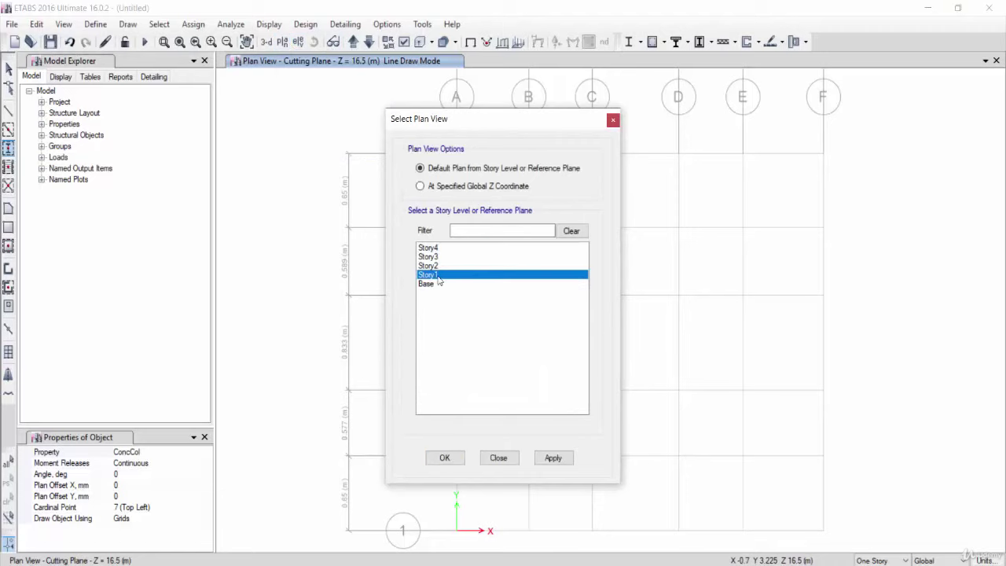
pyautogui.click(445, 457)
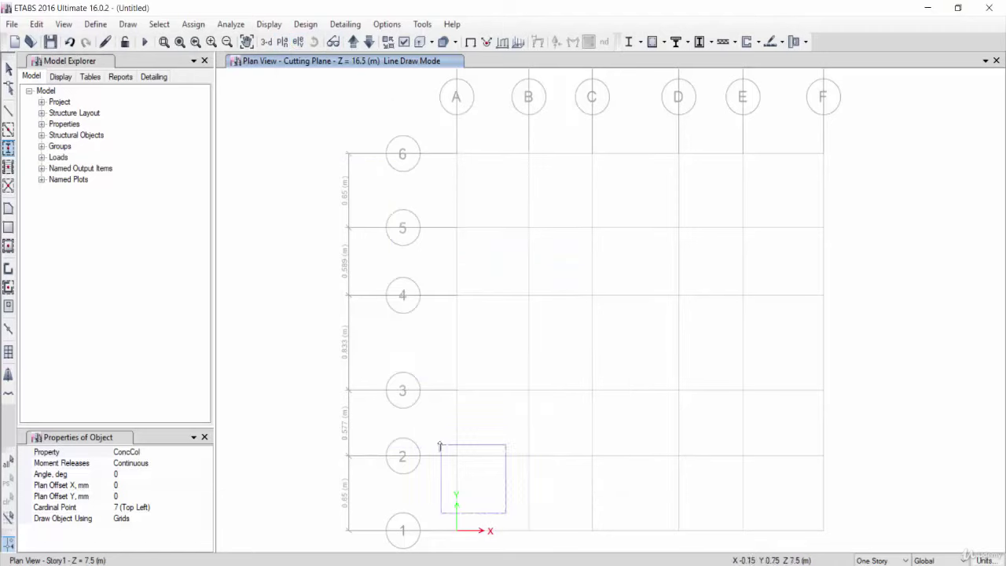
# In 3-D view, delete the stray frame and joint near the tower top.
pyautogui.click(268, 43)
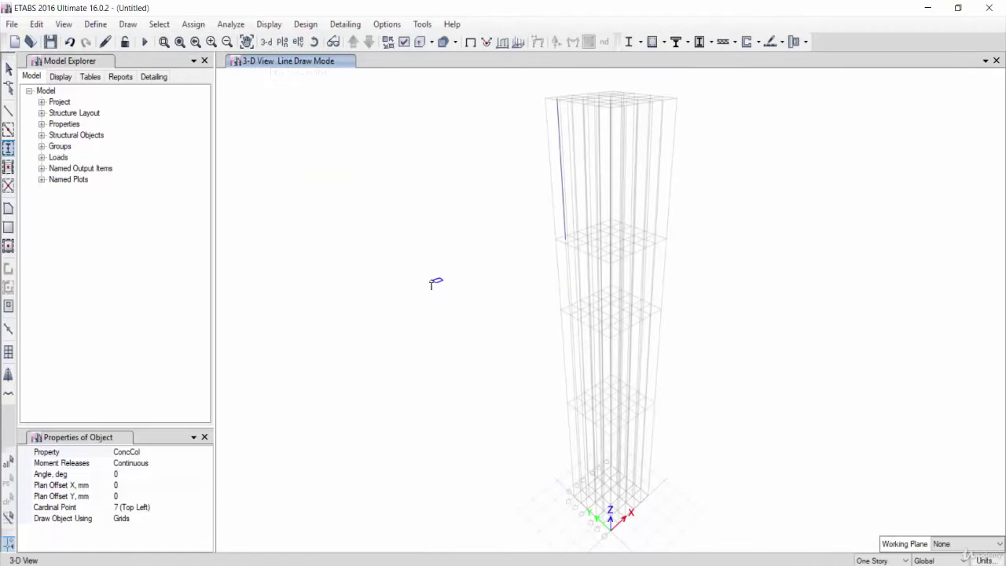
pyautogui.press('Escape')
pyautogui.click(562, 187)
pyautogui.moveTo(698, 184); pyautogui.dragTo(496, 250)
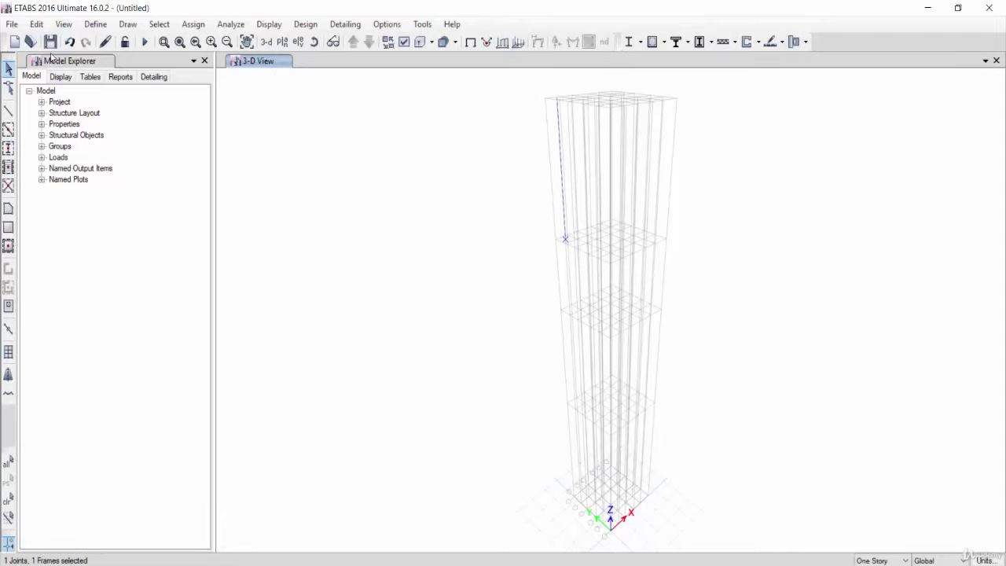
pyautogui.click(36, 24)
pyautogui.click(63, 134)
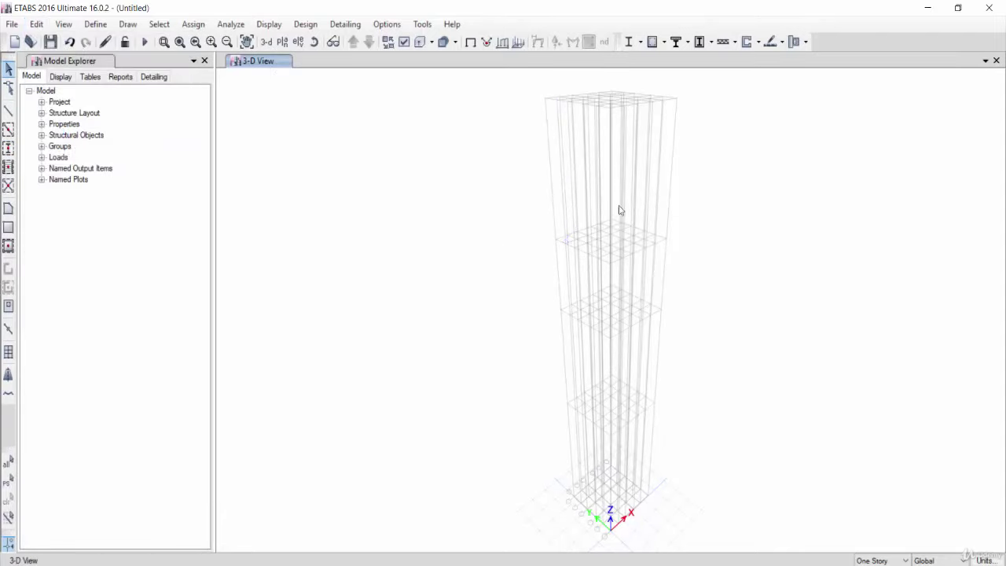
# Return to the Story1 plan view at Z = 7.5 m.
pyautogui.click(282, 42)
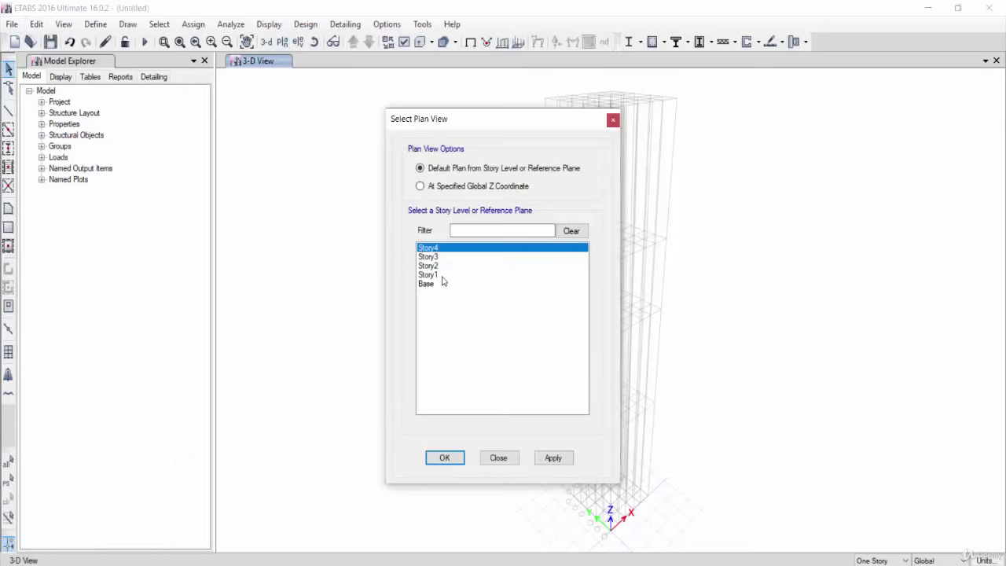
pyautogui.click(440, 275)
pyautogui.click(443, 456)
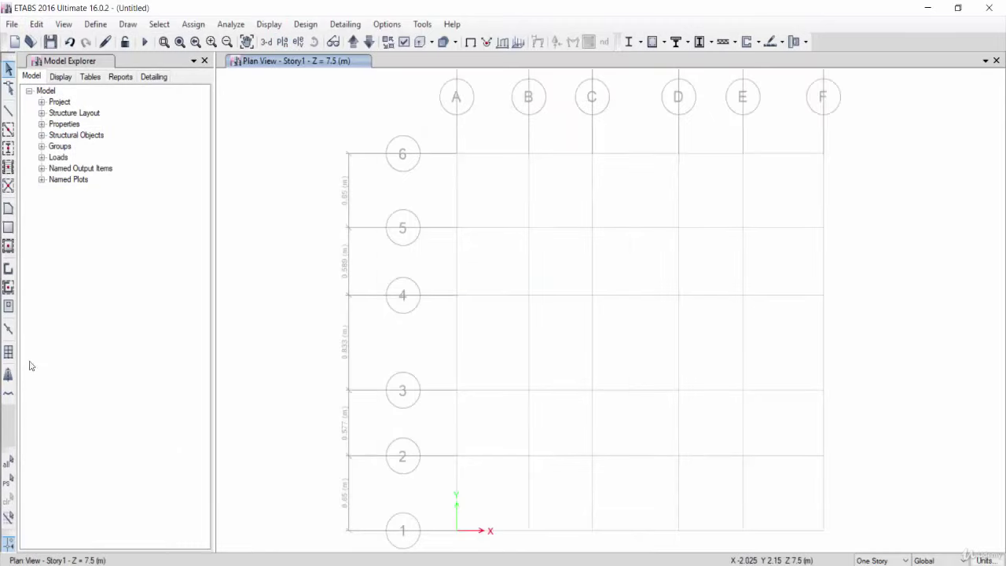
# Place ConcCol columns at A6 (top-left cardinal point) and A1 (top-right cardinal point).
pyautogui.click(9, 148)
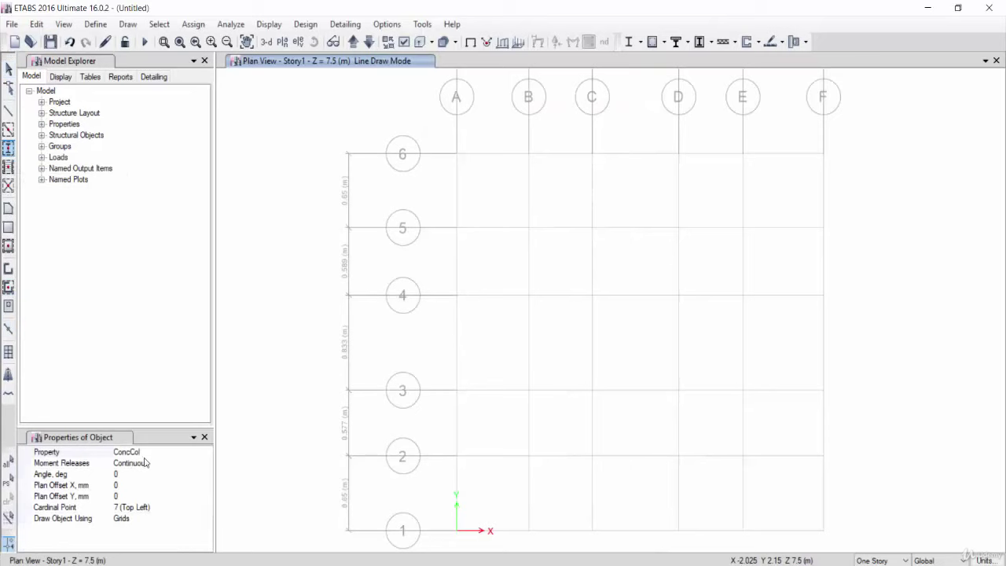
pyautogui.click(133, 510)
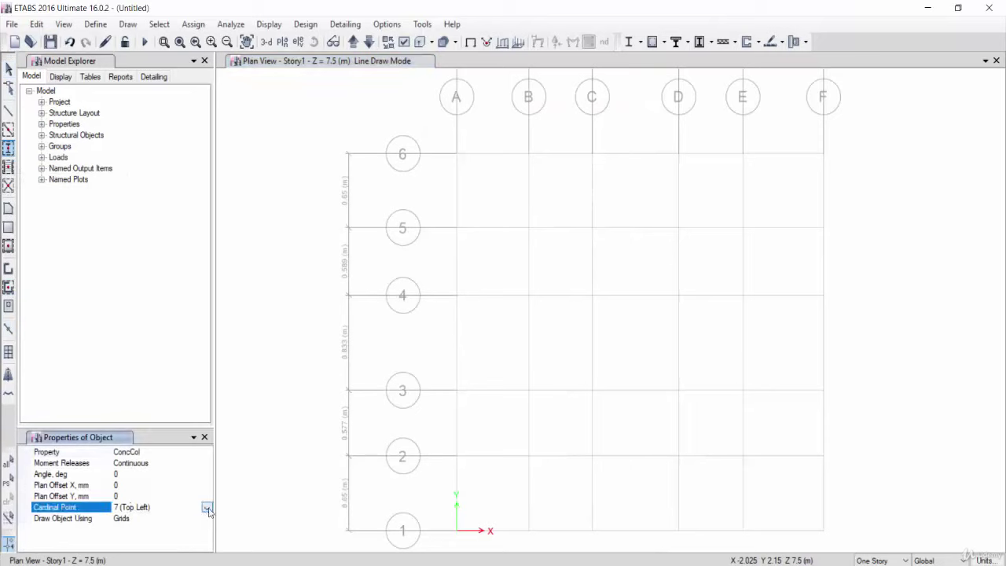
pyautogui.click(457, 155)
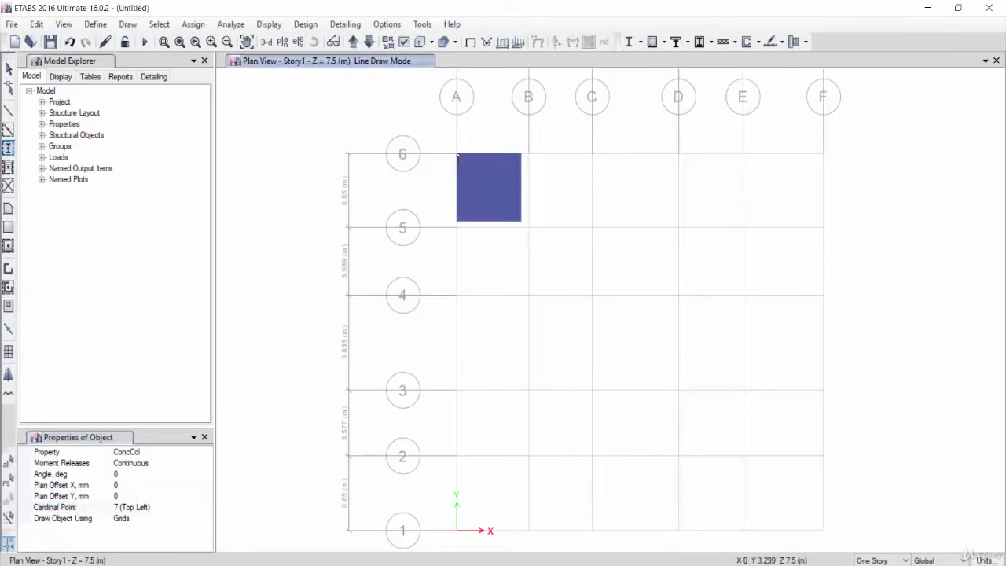
pyautogui.click(171, 506)
pyautogui.click(206, 507)
pyautogui.scroll(-1, 187, 487)
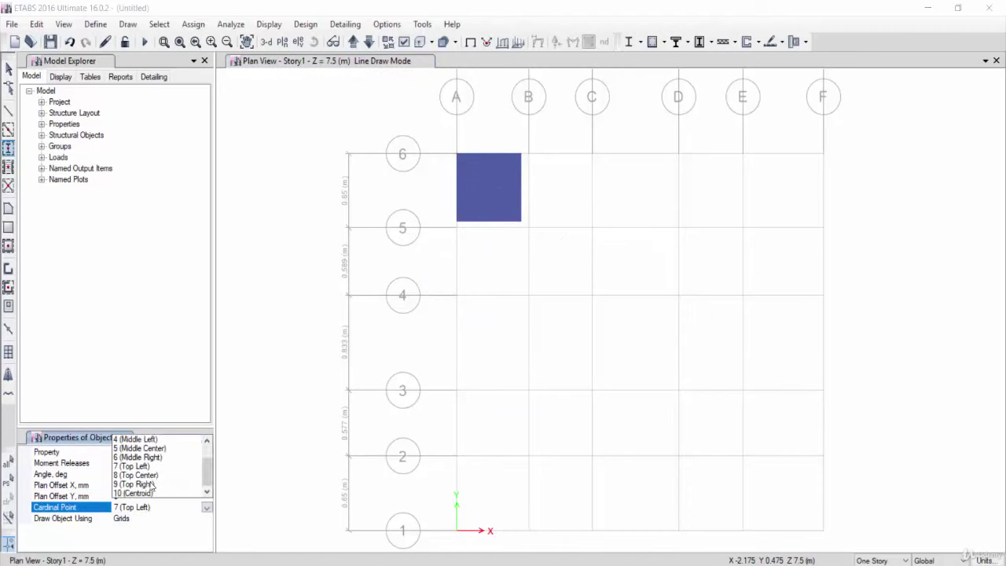
pyautogui.click(151, 485)
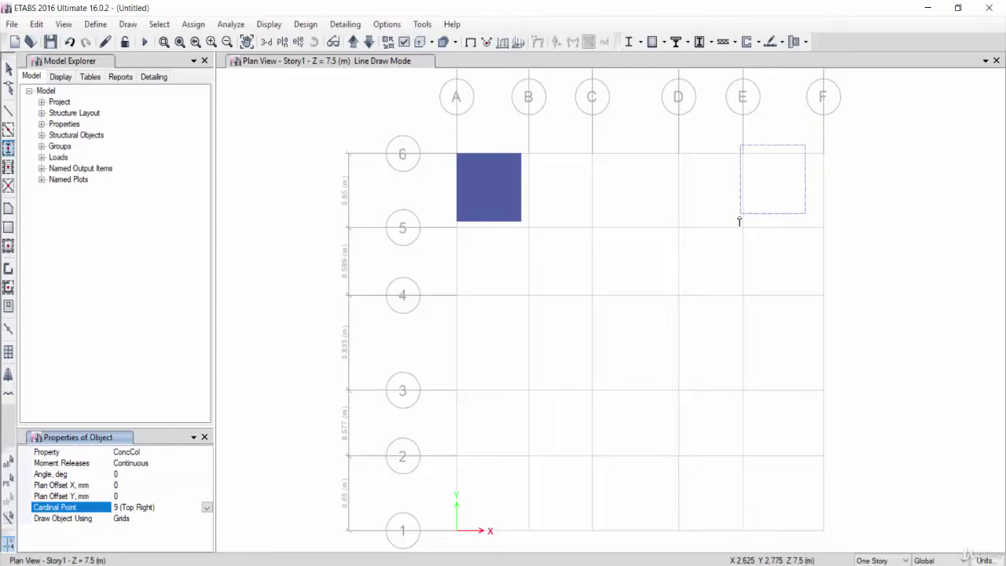
pyautogui.click(456, 531)
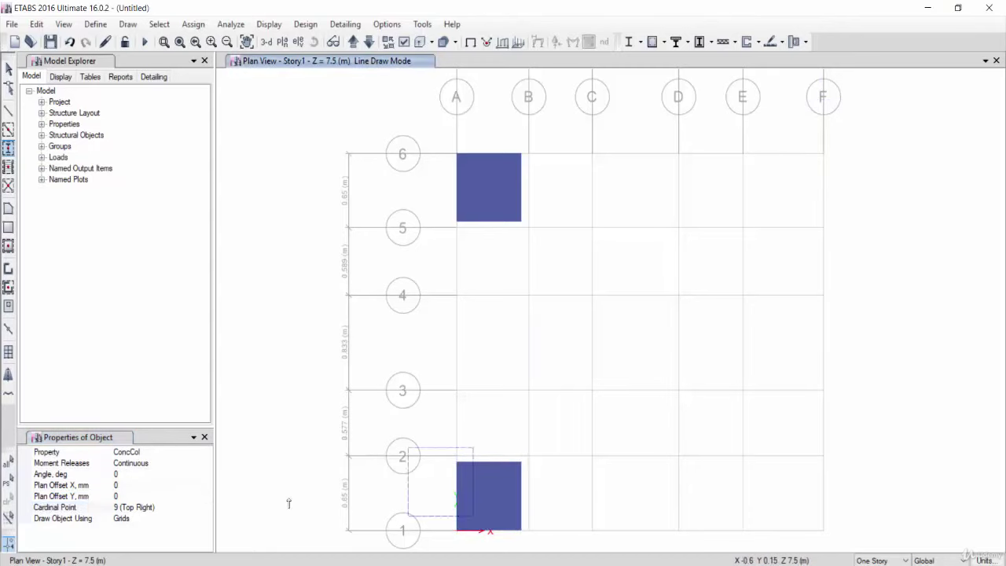
# Place columns at F1 (bottom-right cardinal point) and F6 (bottom-left cardinal point).
pyautogui.click(205, 507)
pyautogui.scroll(-1, 174, 484)
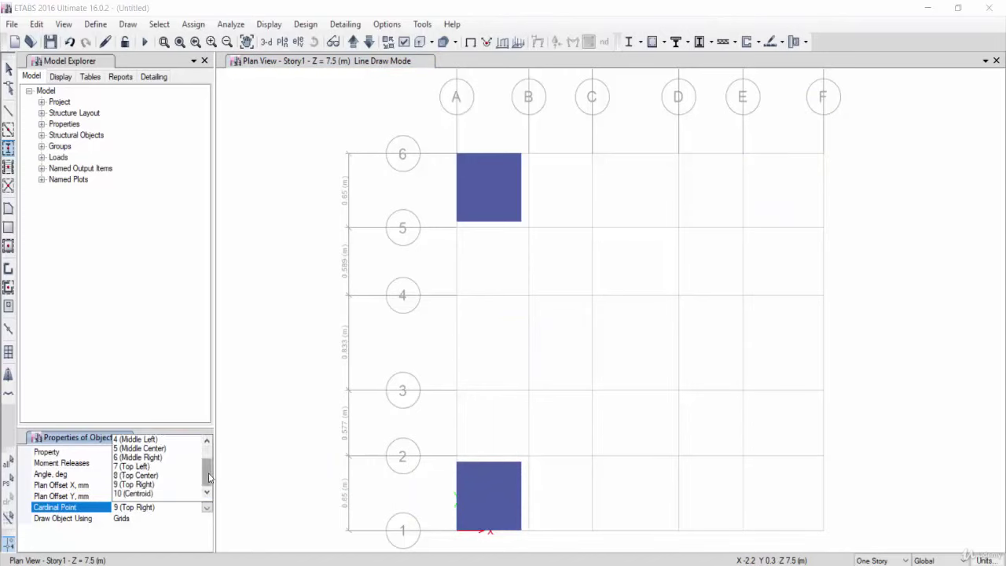
pyautogui.moveTo(206, 476); pyautogui.dragTo(206, 449)
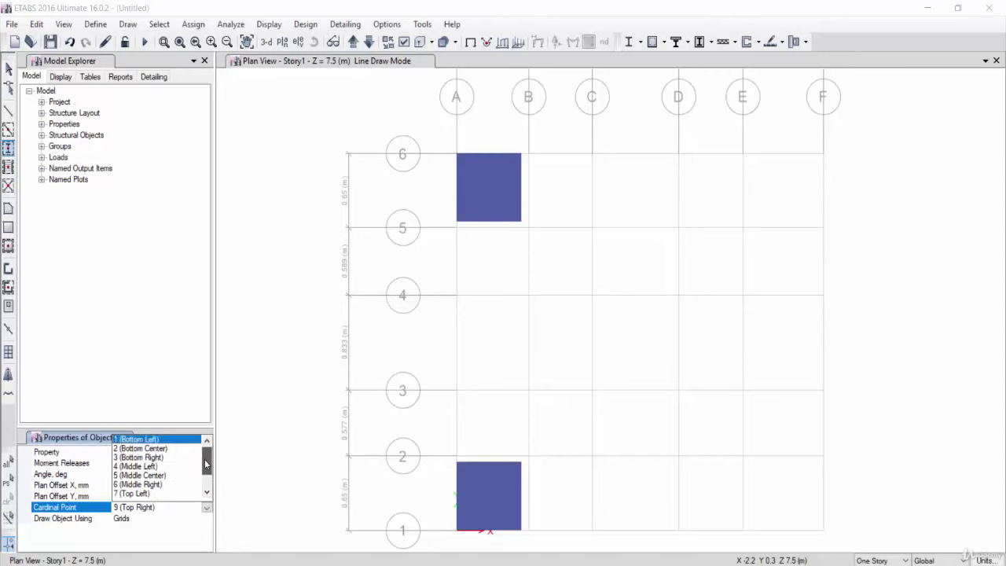
pyautogui.click(161, 458)
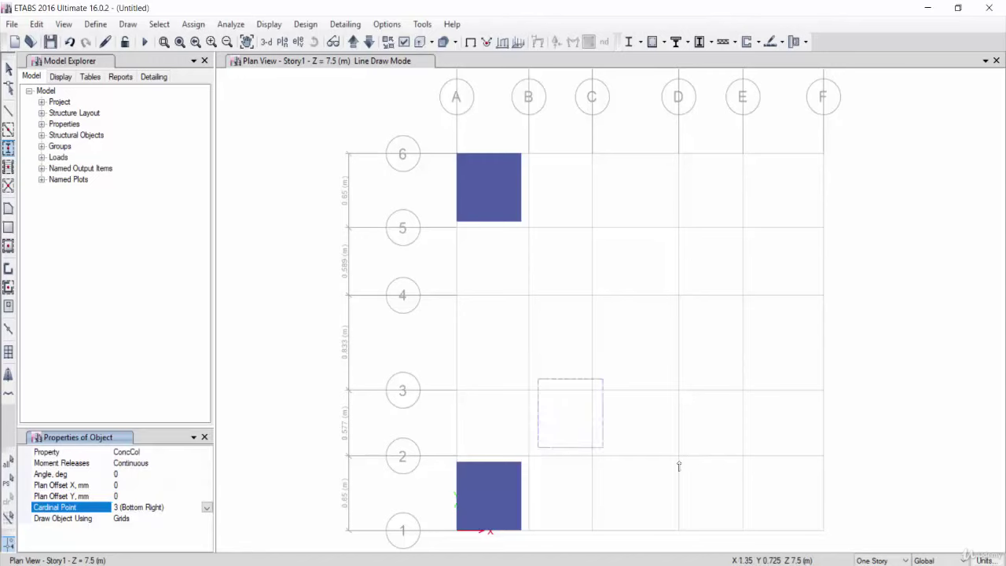
pyautogui.click(824, 531)
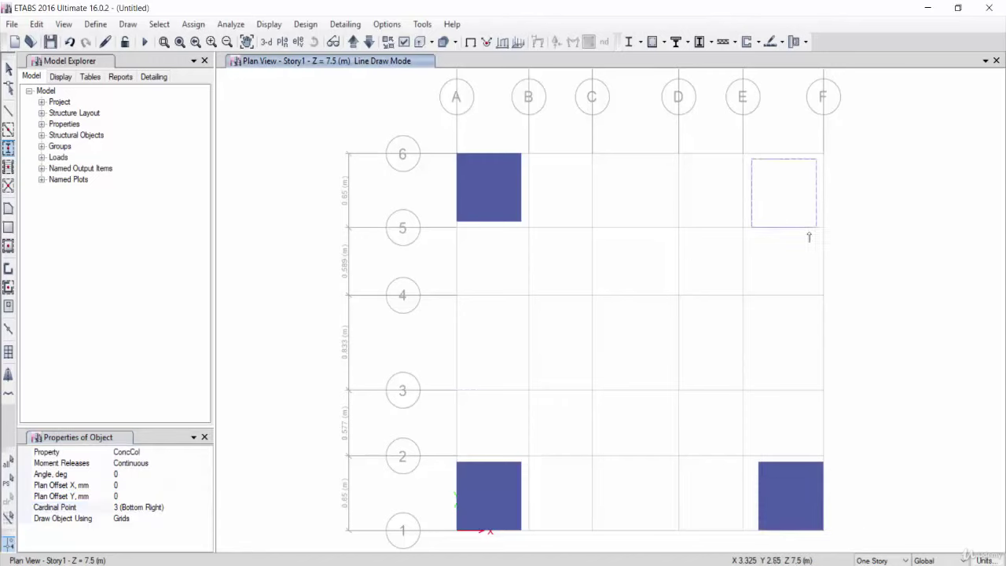
pyautogui.click(168, 509)
pyautogui.click(207, 510)
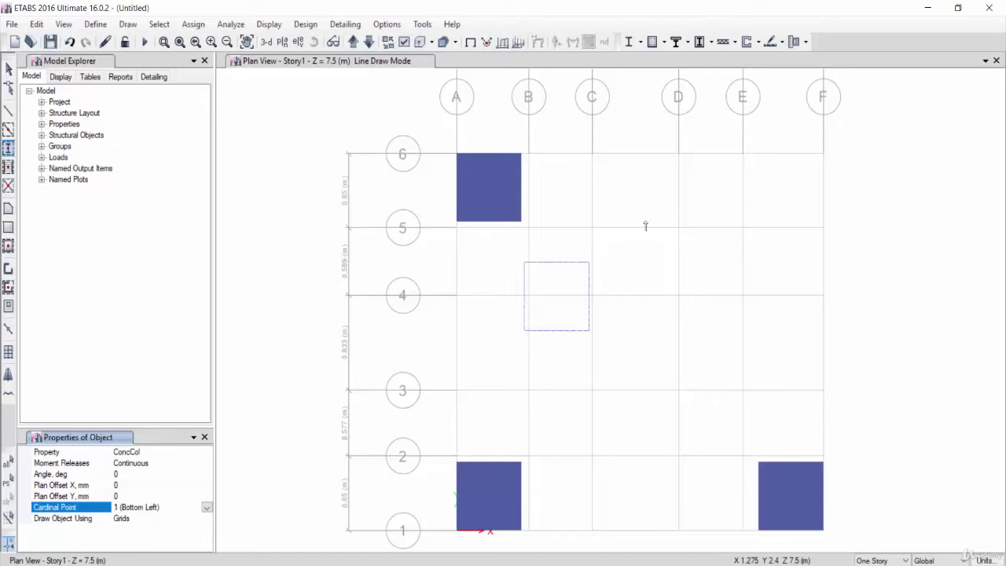
pyautogui.click(822, 155)
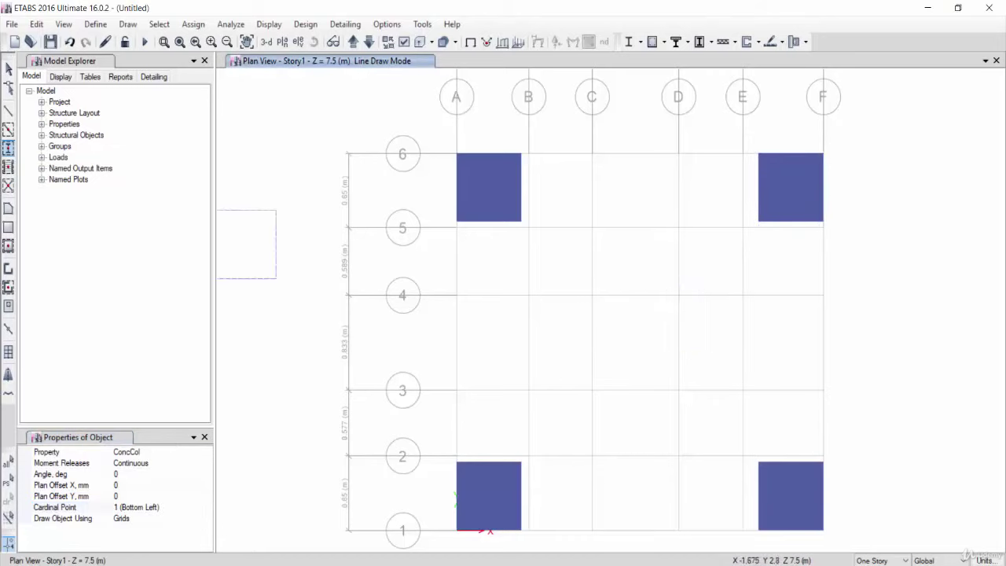
pyautogui.press('Escape')
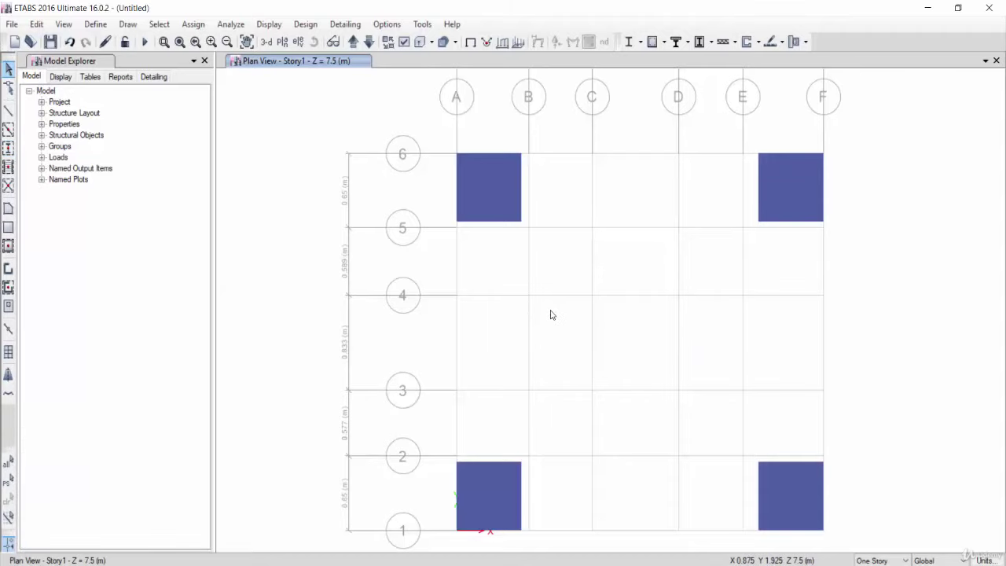
# Change the Wall1 wall section material to C30.
pyautogui.click(95, 23)
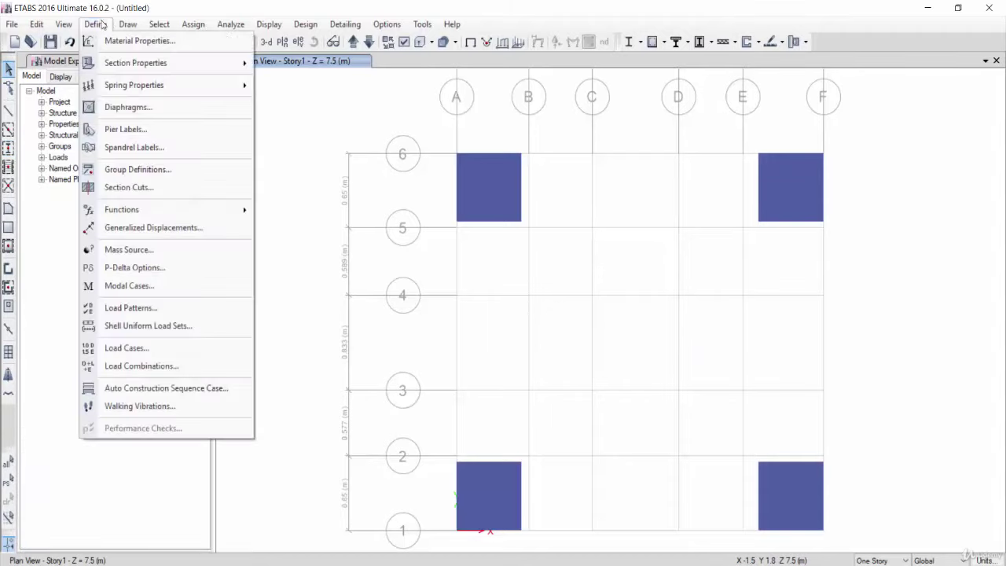
pyautogui.click(298, 140)
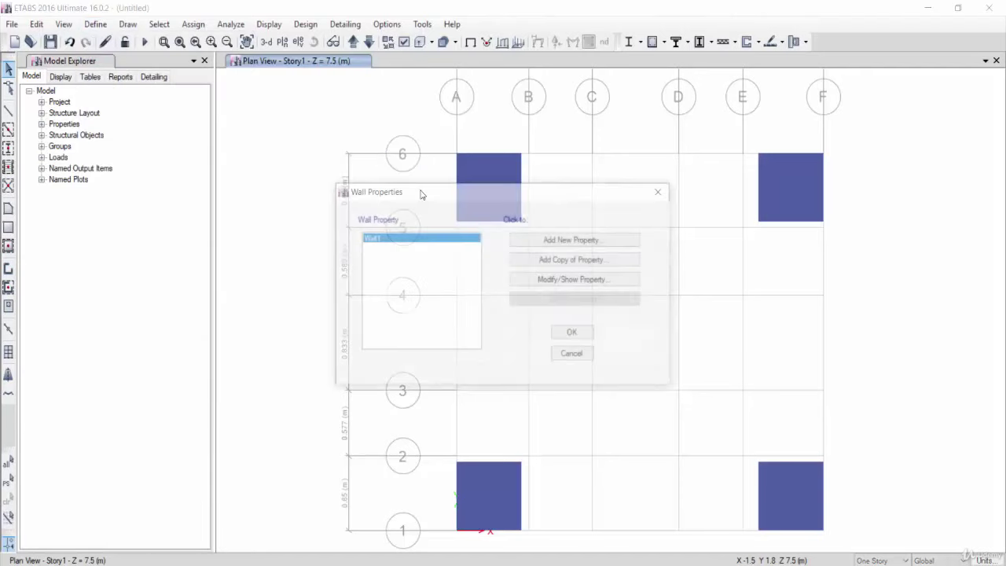
pyautogui.click(571, 279)
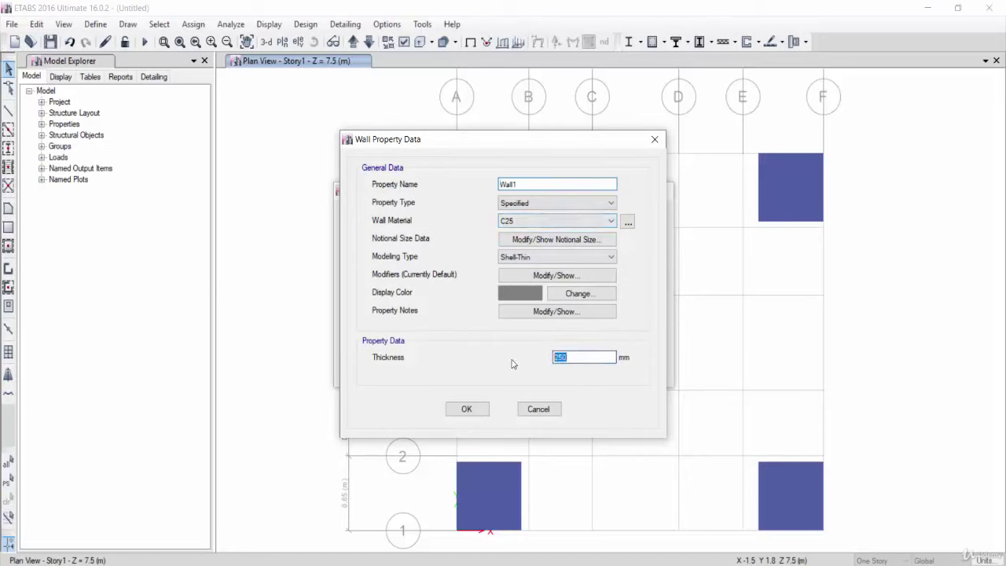
pyautogui.click(525, 221)
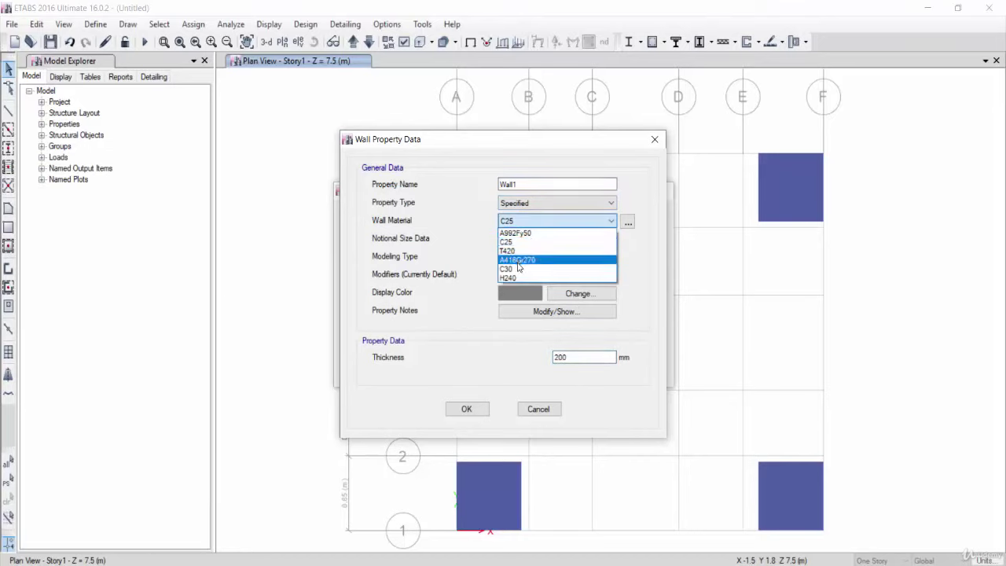
pyautogui.click(519, 269)
pyautogui.click(474, 408)
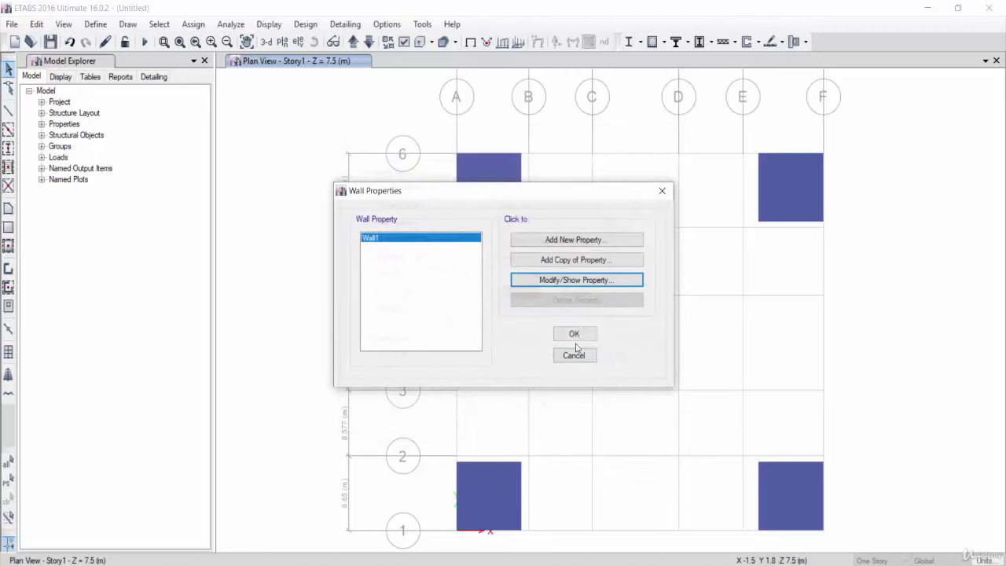
pyautogui.click(574, 333)
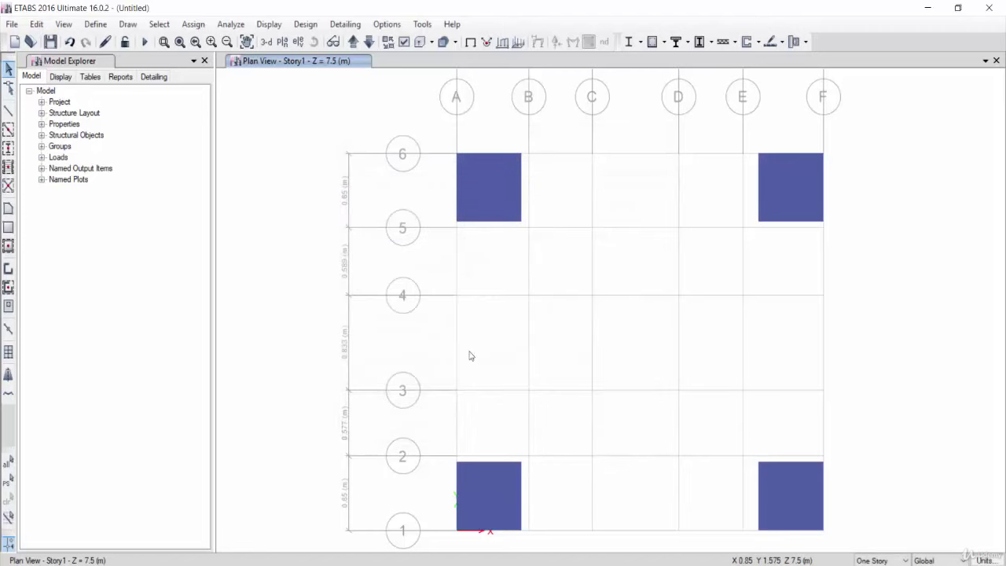
# Draw walls B4–B3–C2–D2–E3–E4–D5–C5 and back to B4, closing the octagon.
pyautogui.click(10, 272)
pyautogui.click(529, 295)
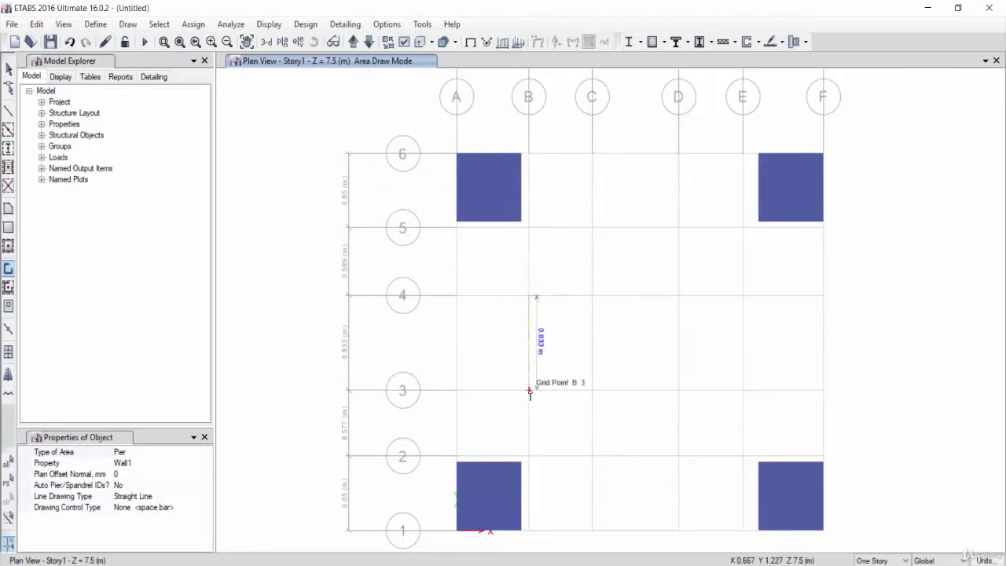
pyautogui.click(530, 390)
pyautogui.click(592, 456)
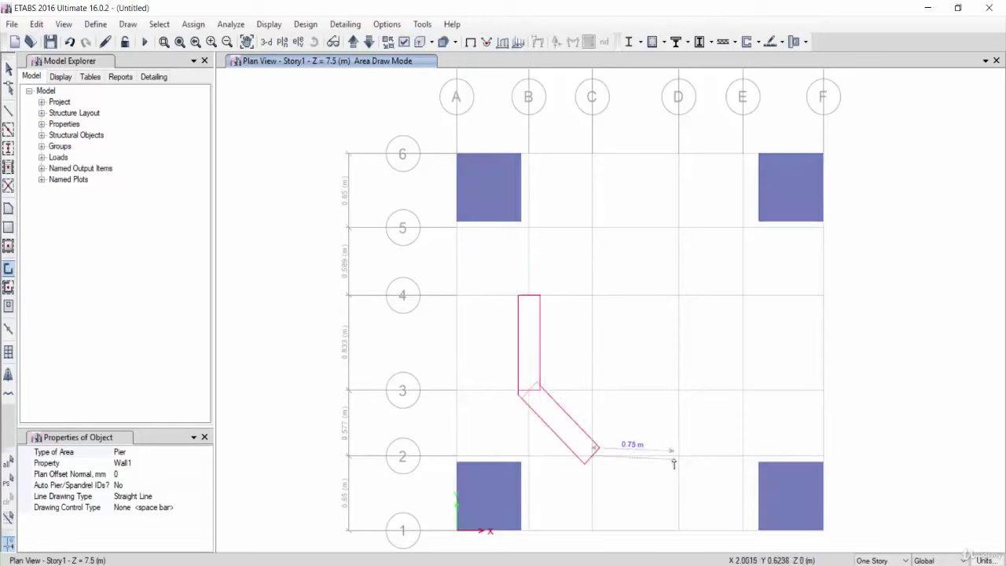
pyautogui.click(678, 455)
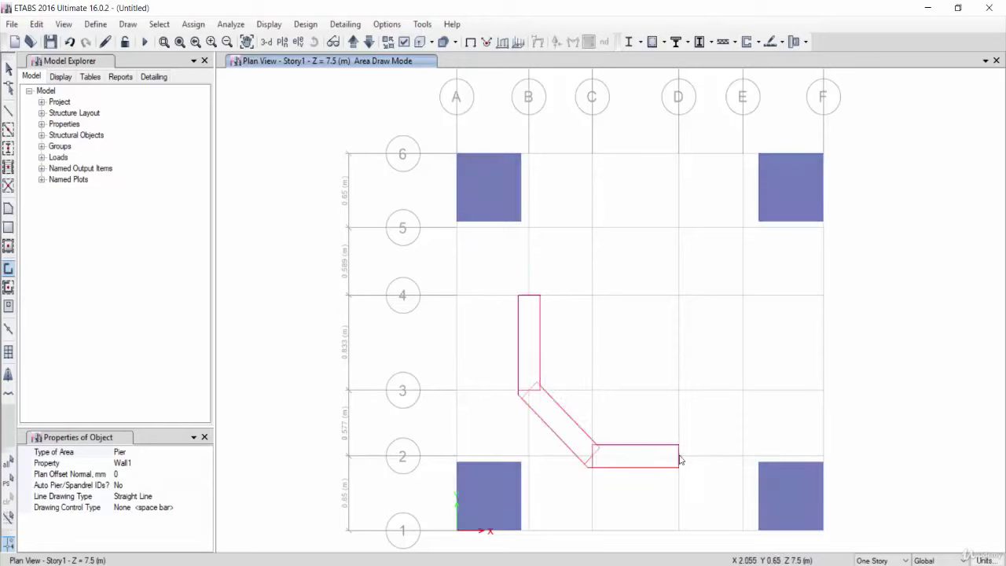
pyautogui.click(742, 390)
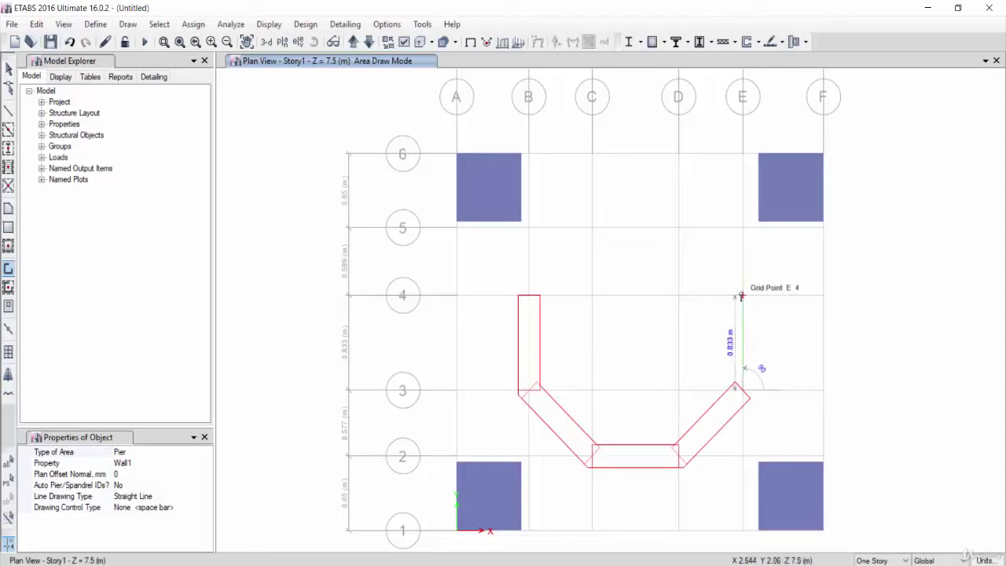
pyautogui.click(741, 296)
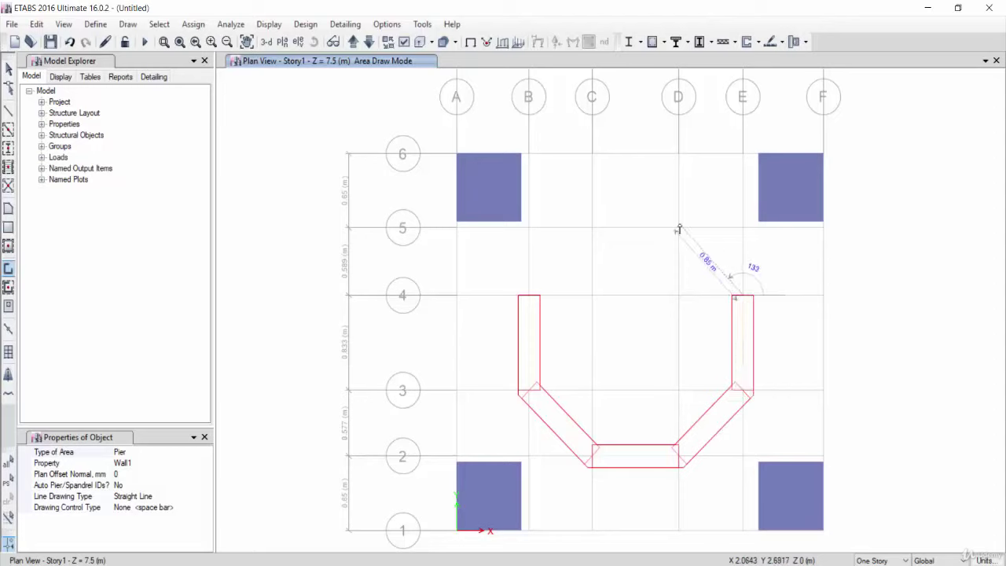
pyautogui.click(676, 230)
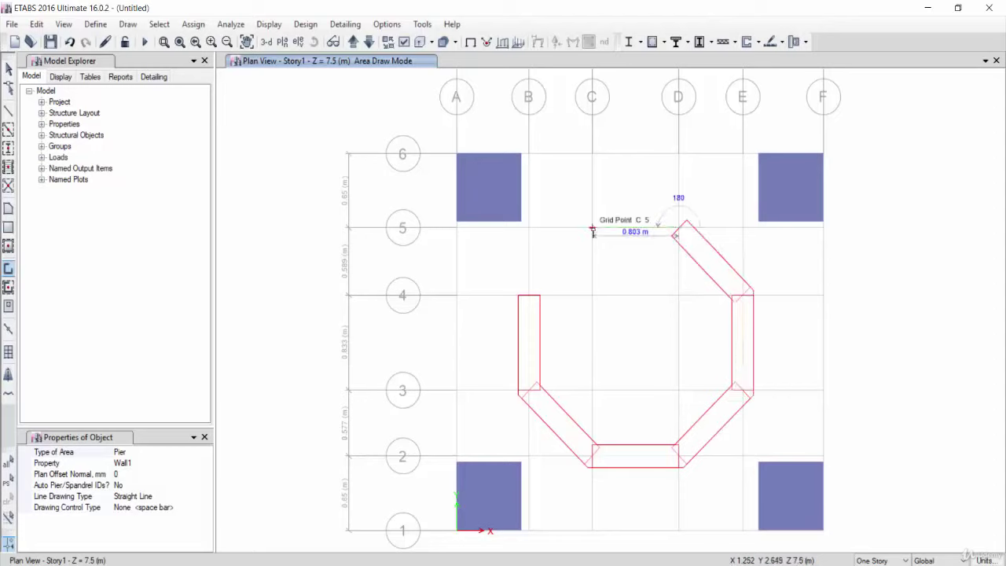
pyautogui.click(593, 230)
pyautogui.click(528, 295)
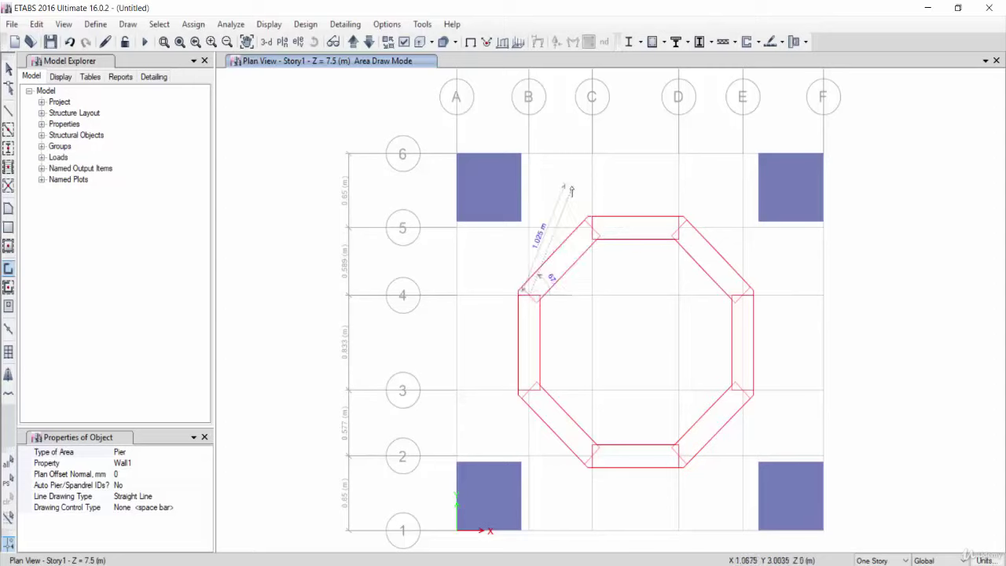
pyautogui.press('Escape')
pyautogui.press('Escape')
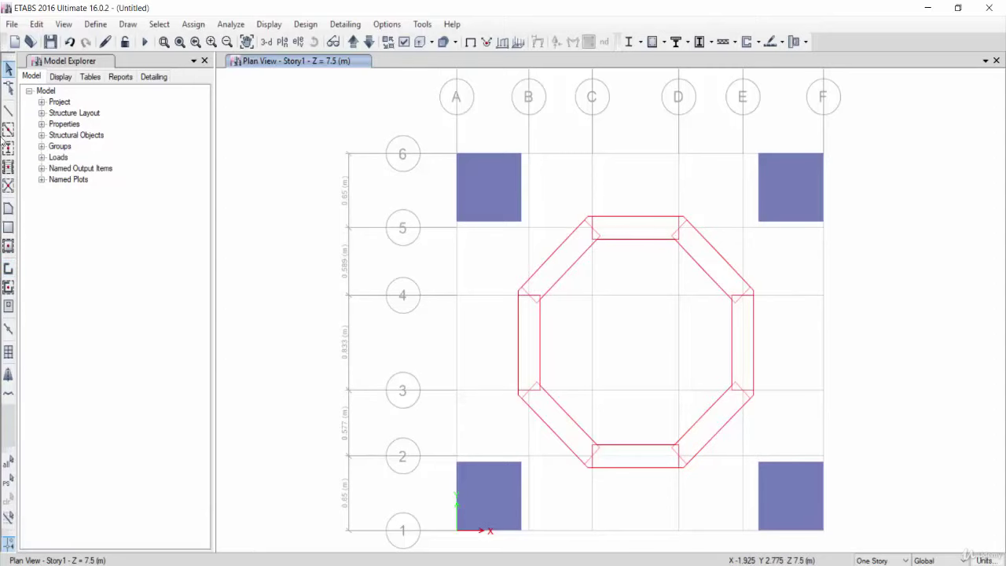
# Start drawing frame lines with ConcBm set as the section property.
pyautogui.click(8, 113)
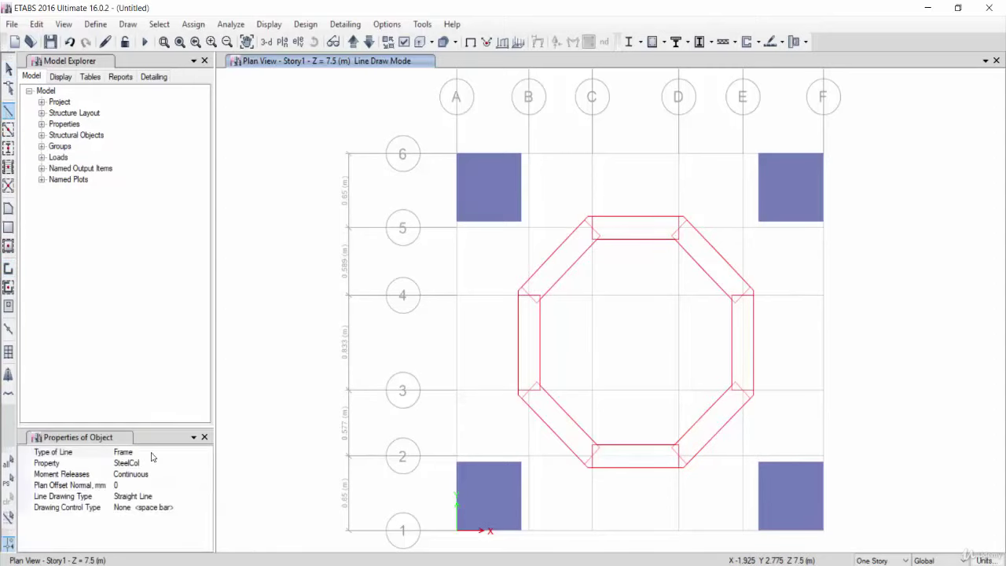
pyautogui.click(152, 453)
pyautogui.click(206, 452)
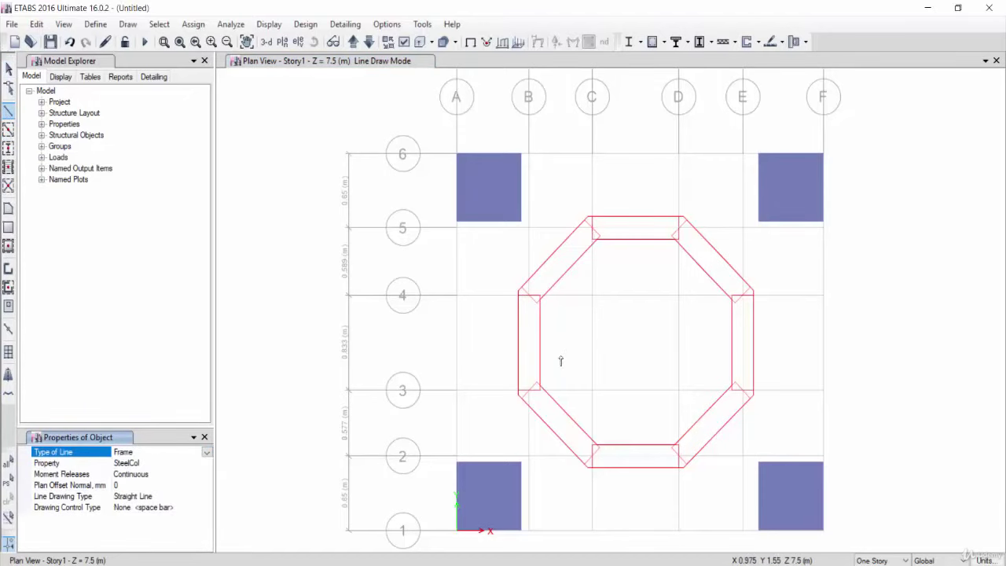
pyautogui.moveTo(587, 236); pyautogui.dragTo(552, 189, button='middle')
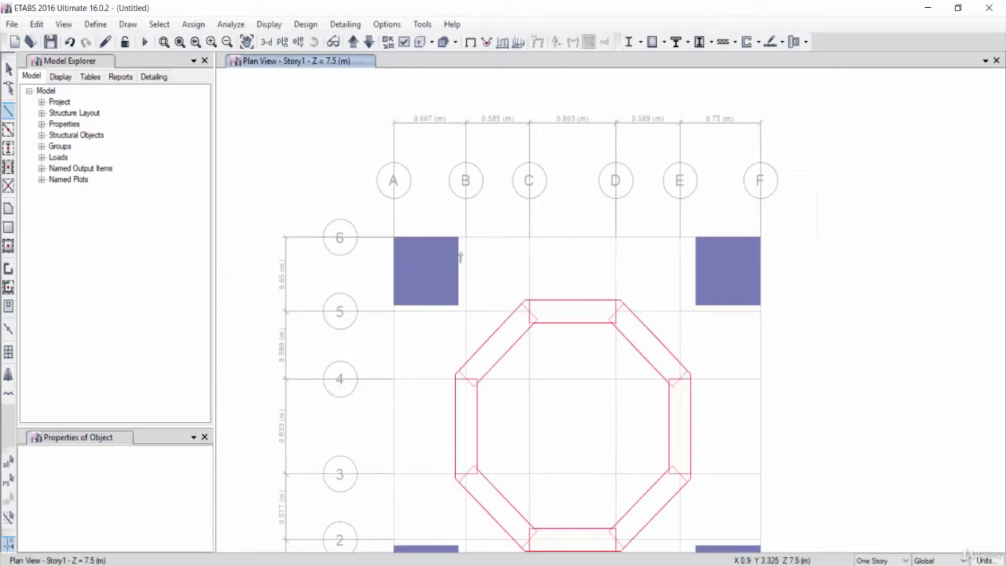
pyautogui.moveTo(395, 357); pyautogui.dragTo(483, 248, button='middle')
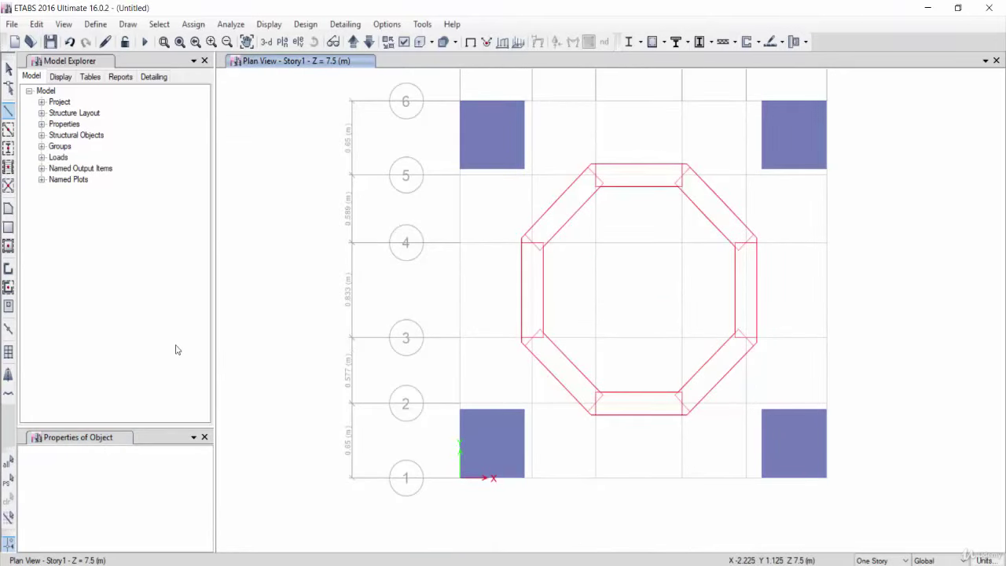
pyautogui.click(8, 112)
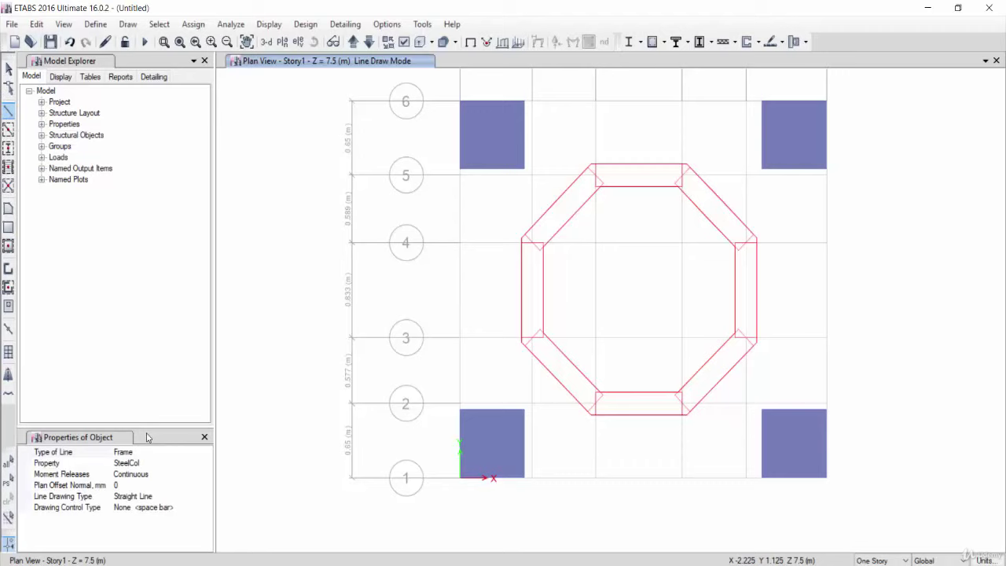
pyautogui.click(144, 463)
pyautogui.click(207, 466)
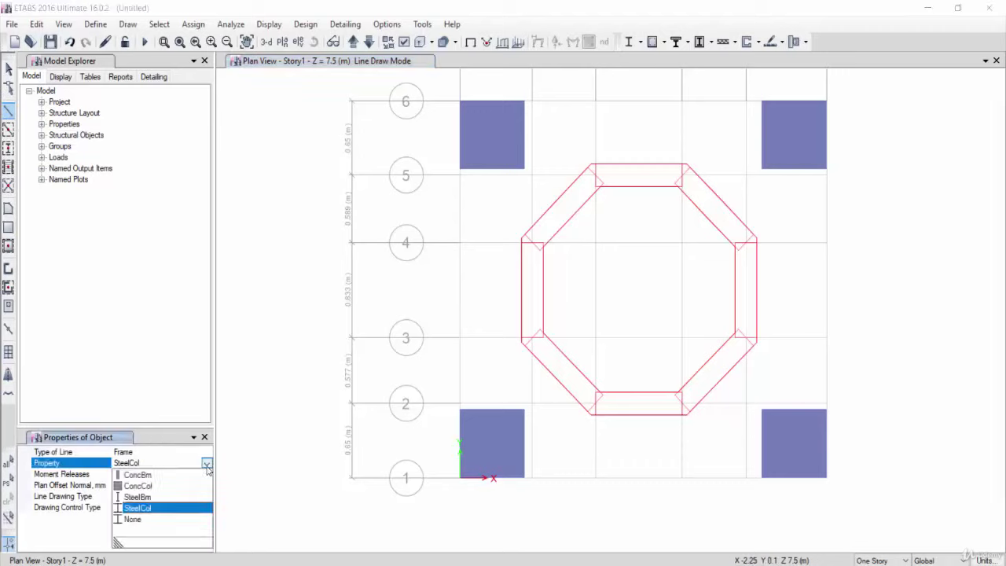
pyautogui.click(162, 474)
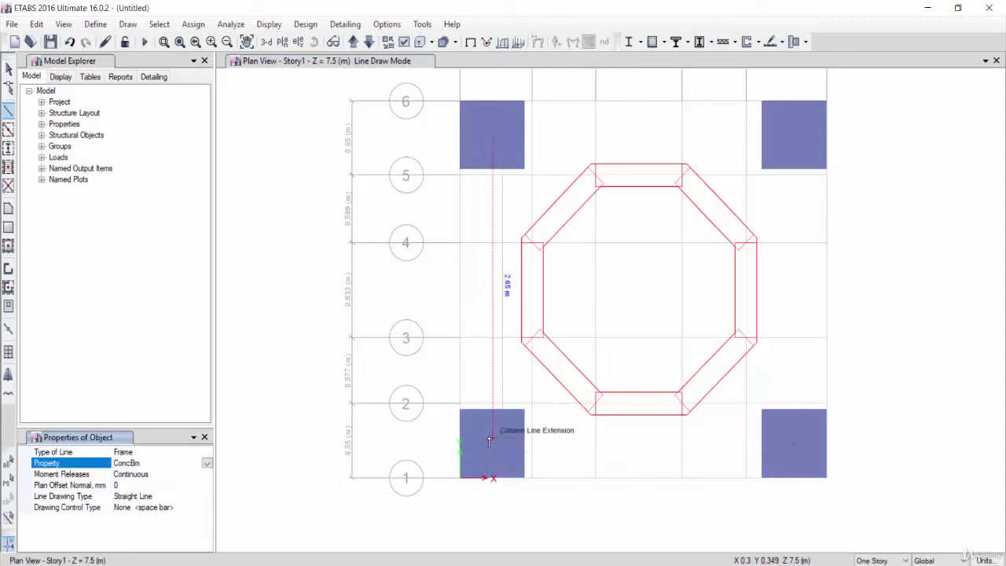
# Draw ConcBm beams linking the four corner columns in a closed rectangular loop.
pyautogui.click(494, 444)
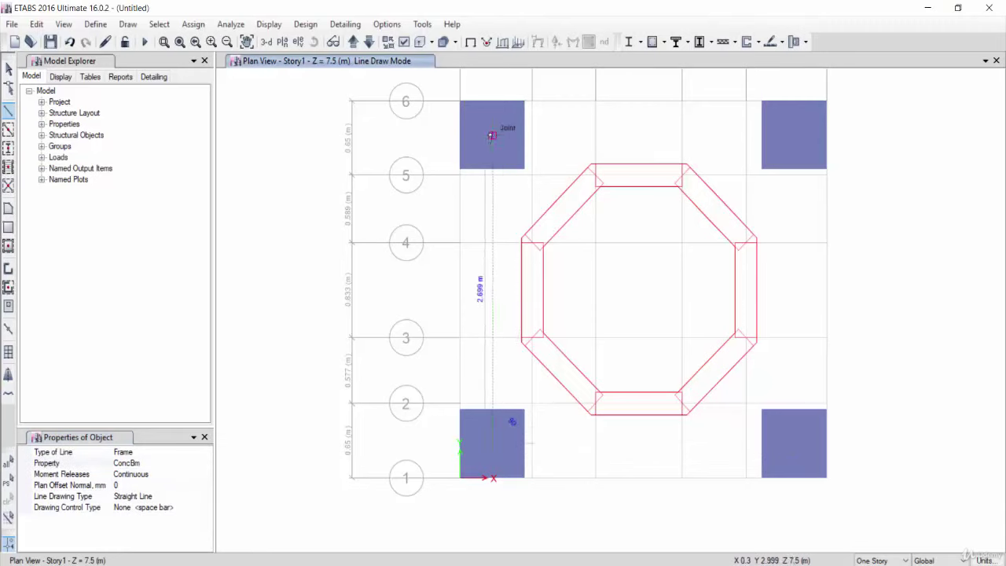
pyautogui.click(493, 134)
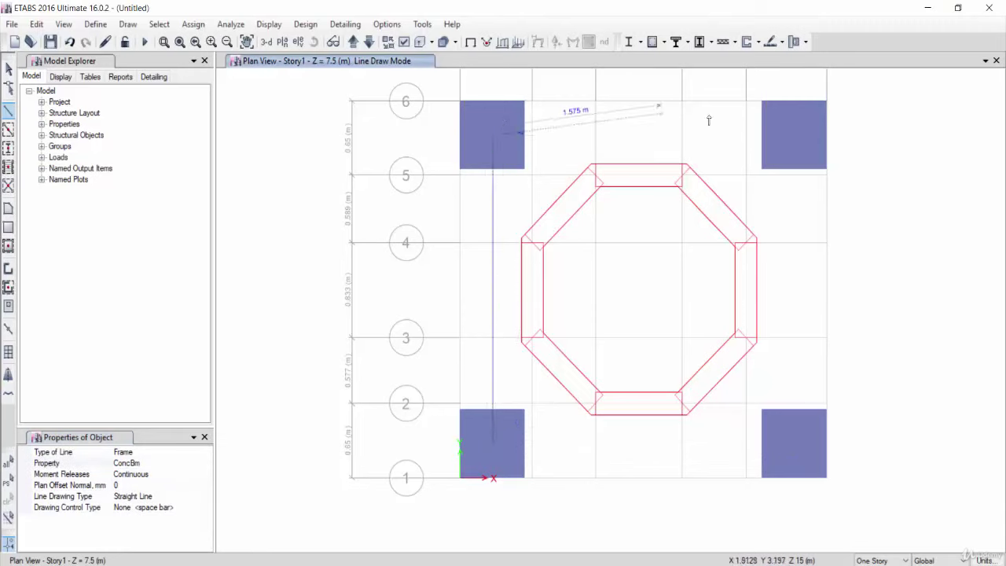
pyautogui.doubleClick(793, 135)
pyautogui.click(793, 136)
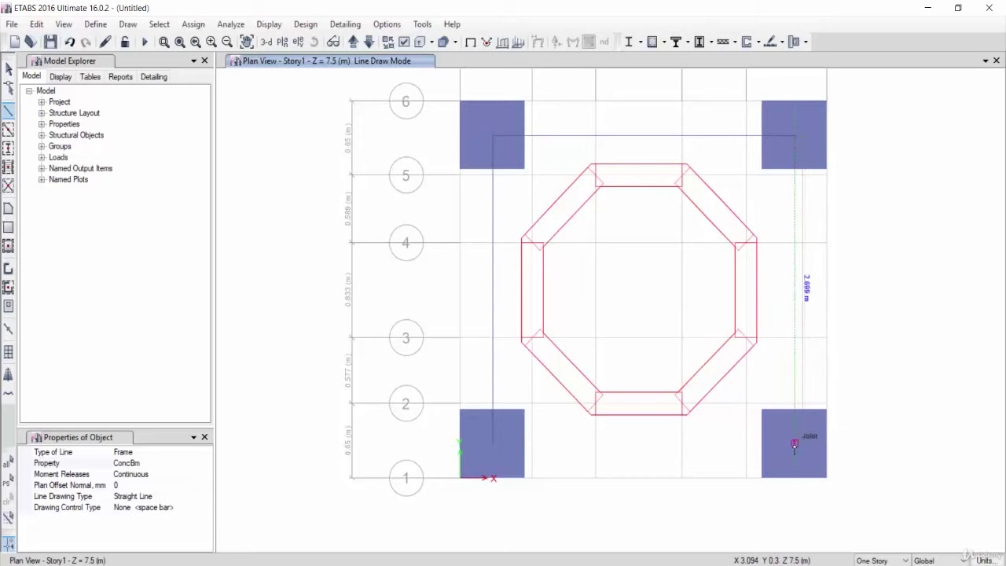
pyautogui.click(794, 442)
pyautogui.doubleClick(493, 441)
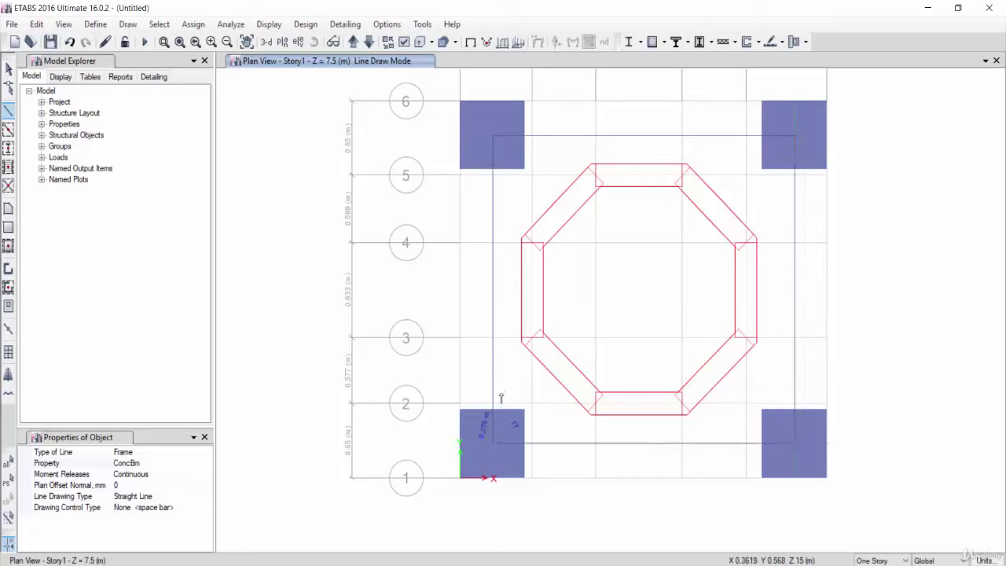
pyautogui.press('Escape')
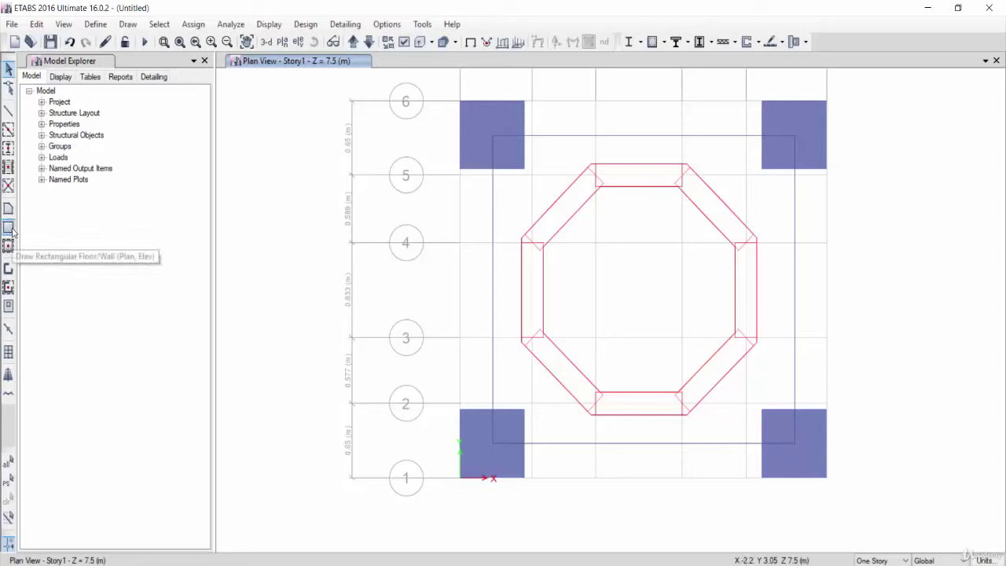
# Review the frame section definitions and the Slab1 slab section properties.
pyautogui.click(95, 24)
pyautogui.moveTo(135, 63)
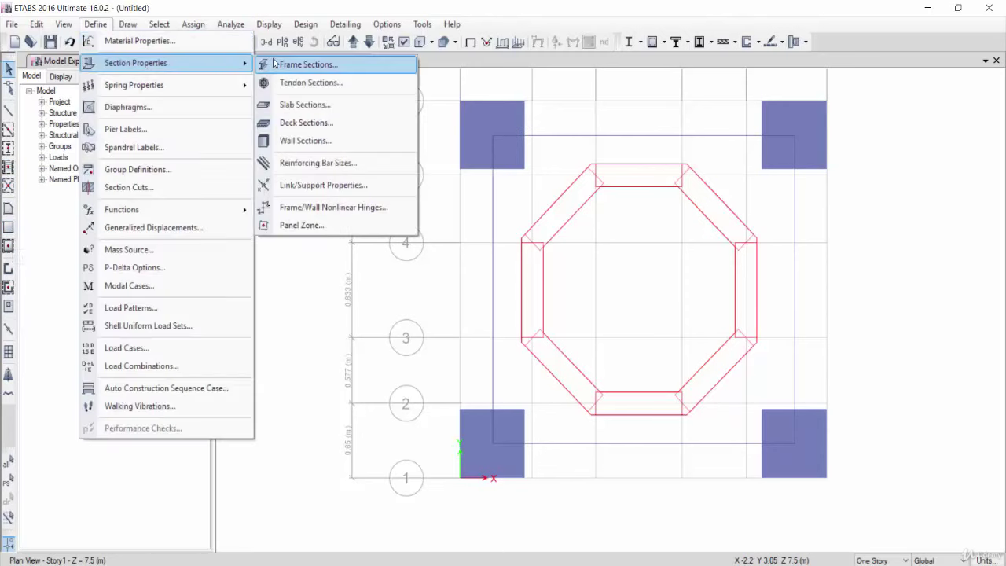
pyautogui.click(273, 64)
pyautogui.click(683, 118)
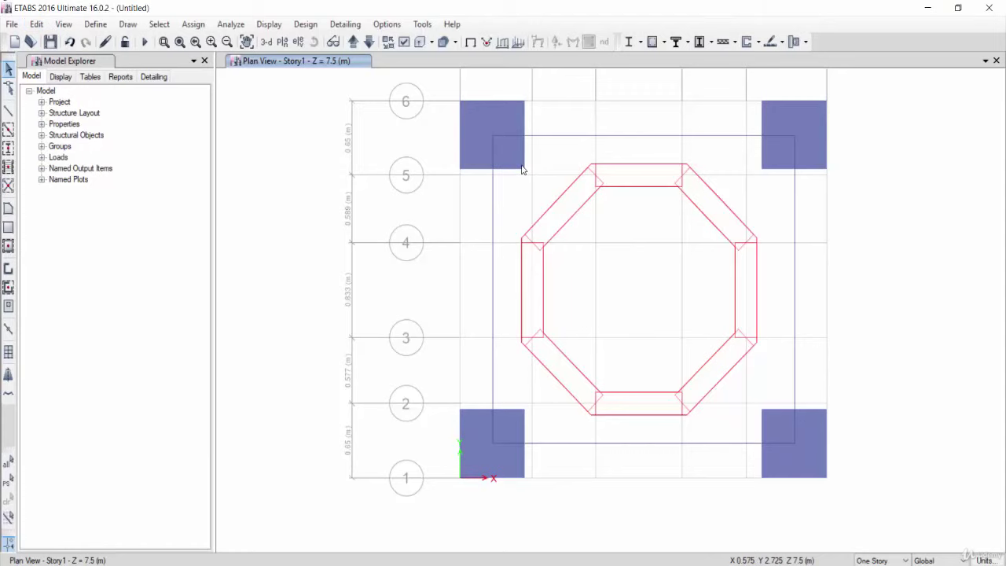
pyautogui.click(95, 23)
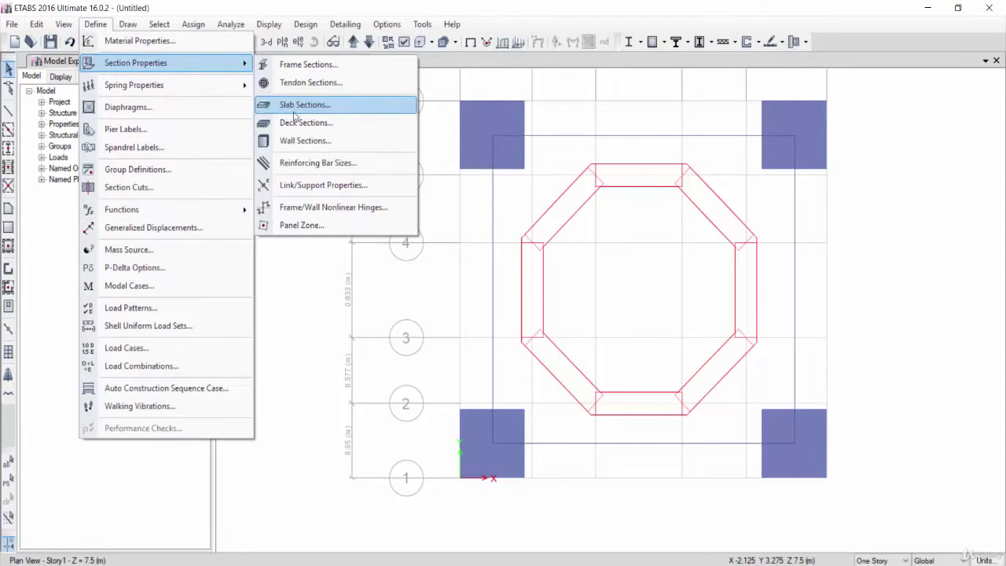
pyautogui.click(298, 109)
pyautogui.click(439, 248)
pyautogui.doubleClick(439, 248)
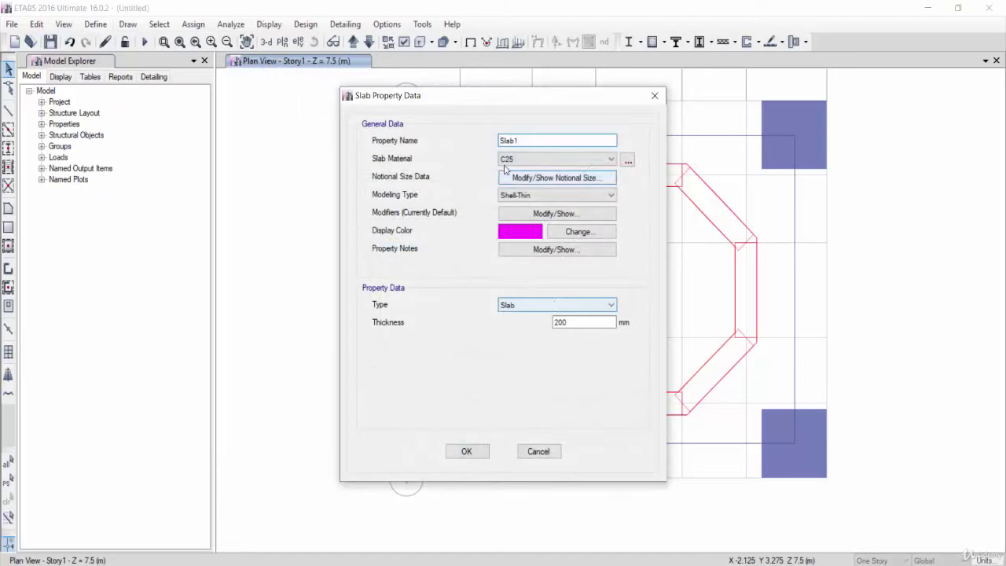
pyautogui.click(466, 451)
pyautogui.click(573, 335)
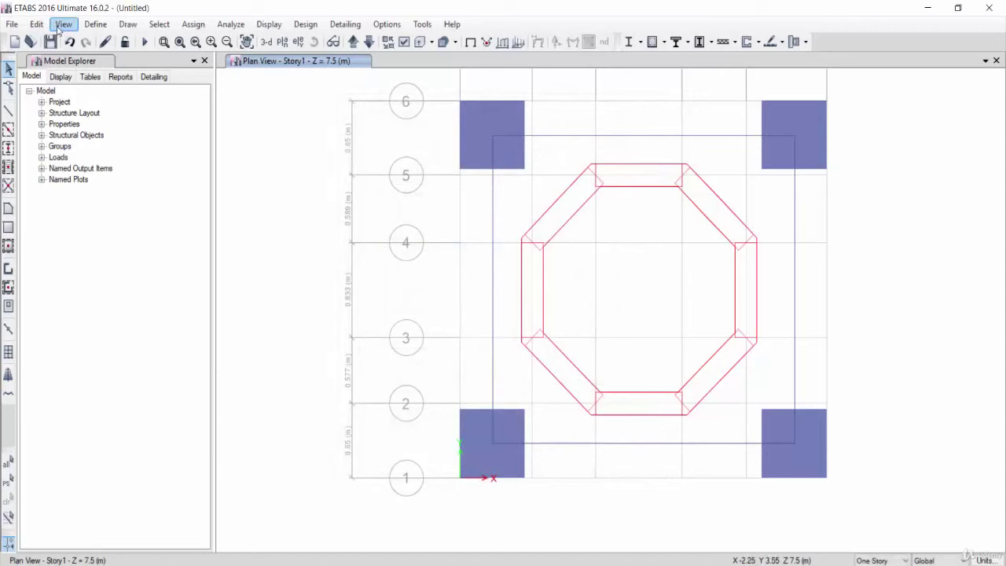
# Draw a rectangular floor from grid point A6 to F1 using the Slab1 section.
pyautogui.click(9, 228)
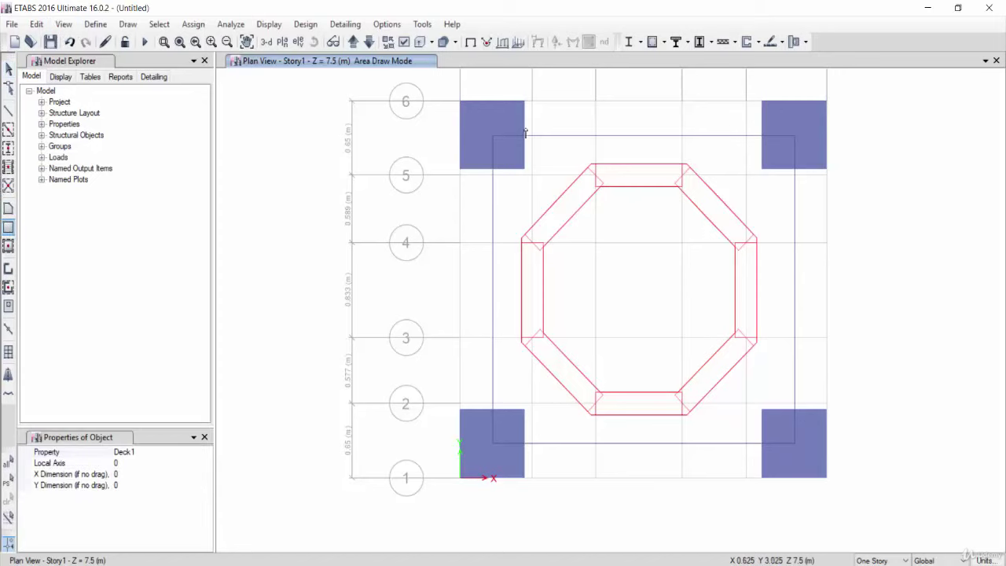
pyautogui.click(460, 100)
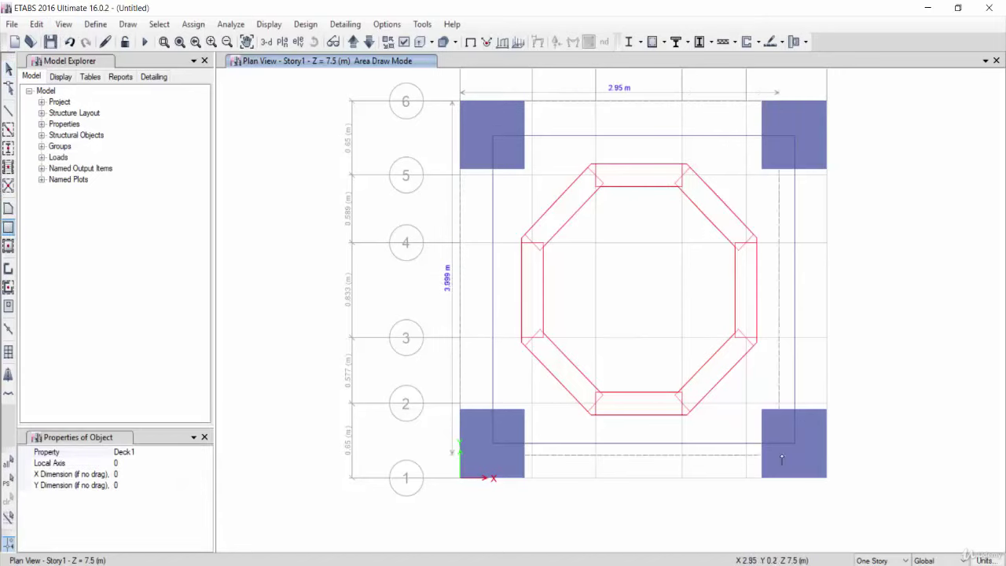
pyautogui.click(825, 479)
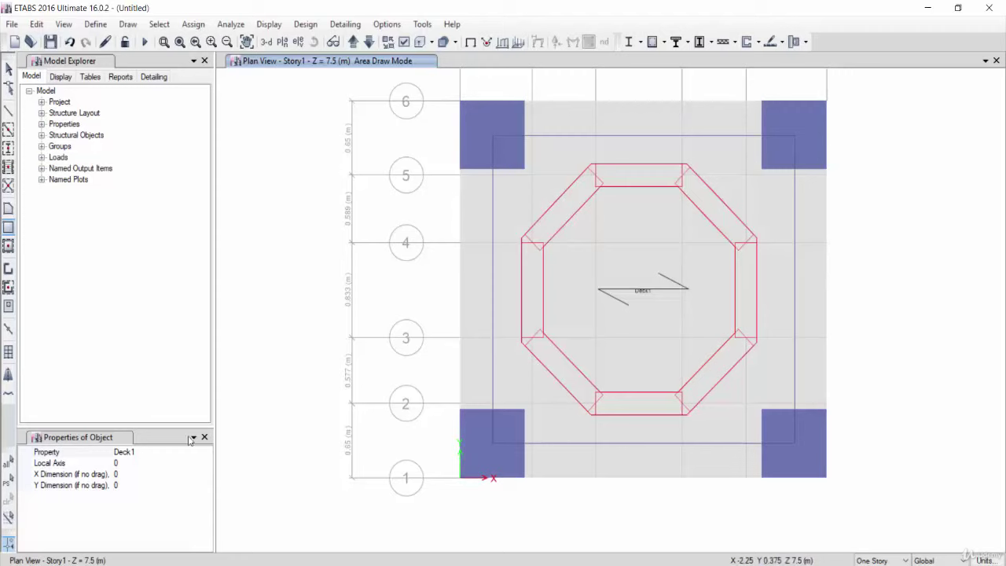
pyautogui.click(158, 452)
pyautogui.click(206, 454)
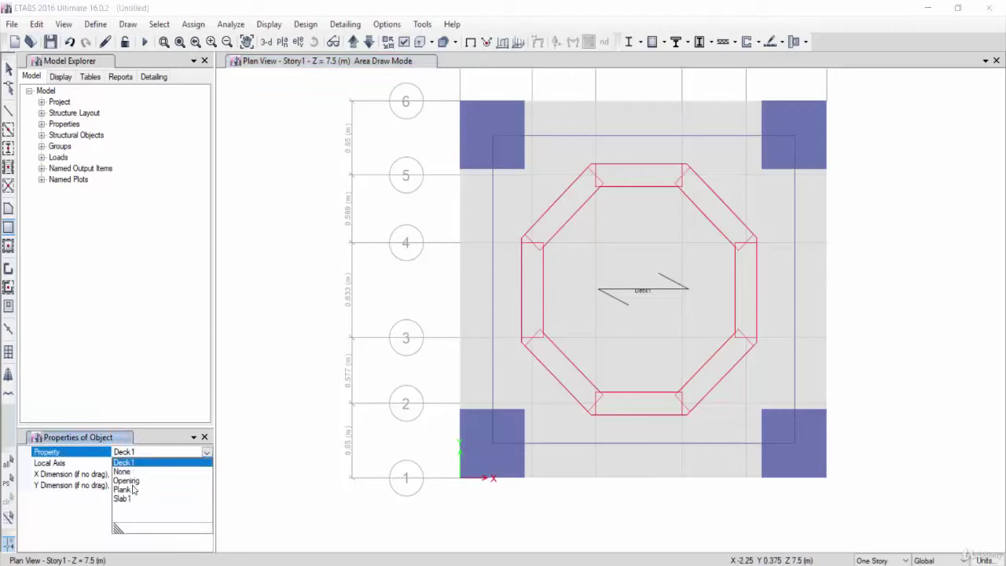
pyautogui.click(124, 498)
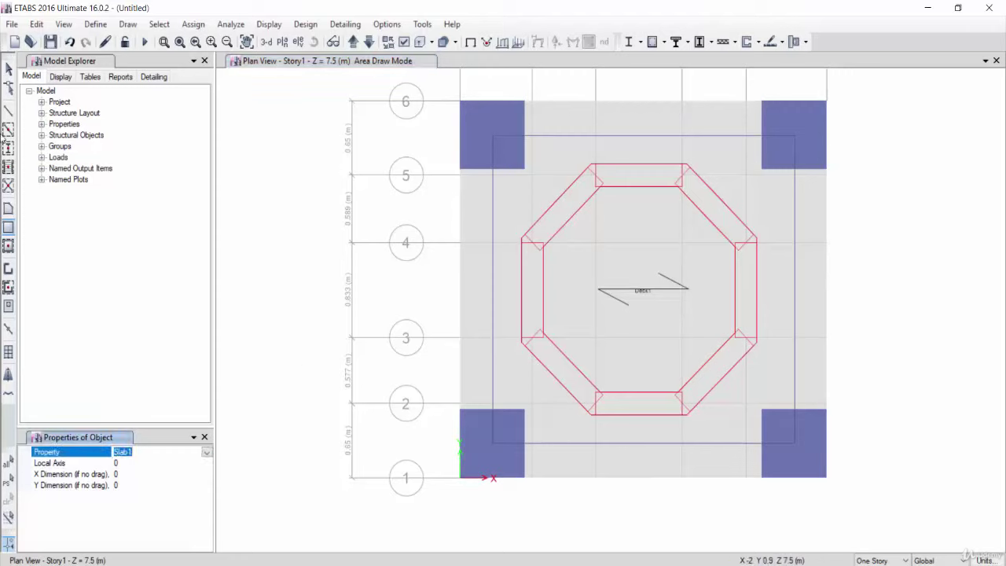
pyautogui.click(8, 69)
# Assign Slab1 to the slab inside the octagon and hide the section labels.
pyautogui.click(604, 317)
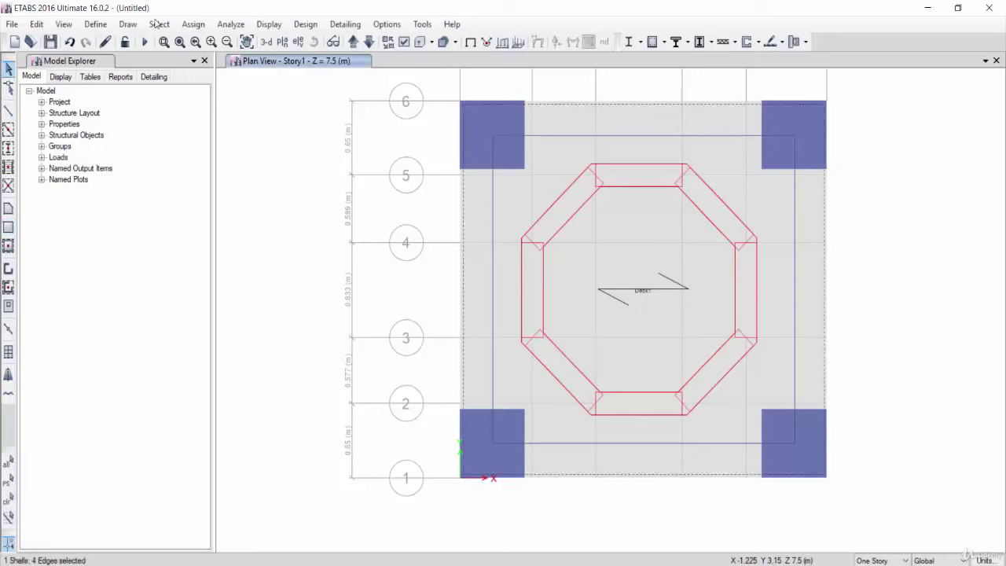
pyautogui.click(192, 23)
pyautogui.moveTo(235, 76)
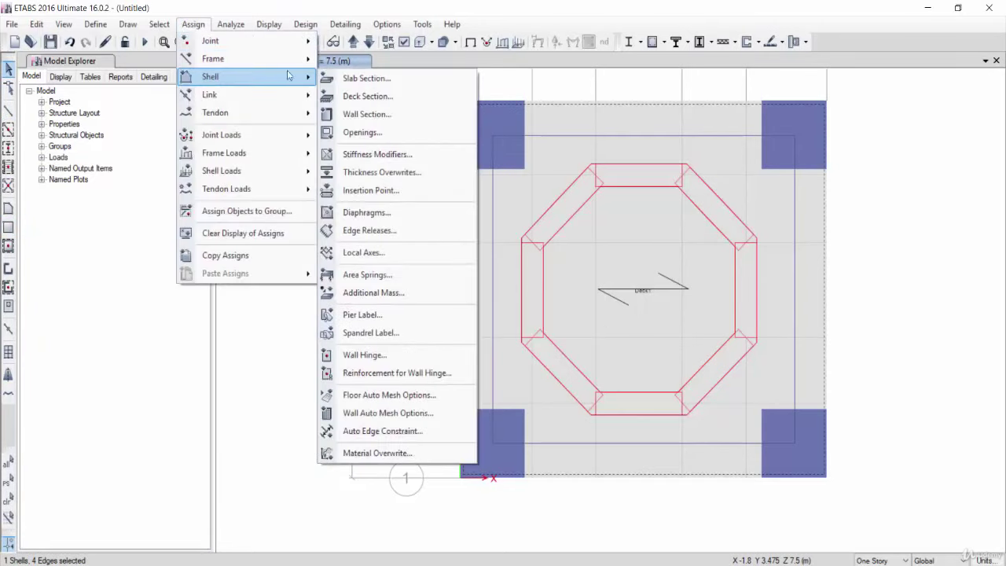
pyautogui.click(366, 78)
pyautogui.click(433, 206)
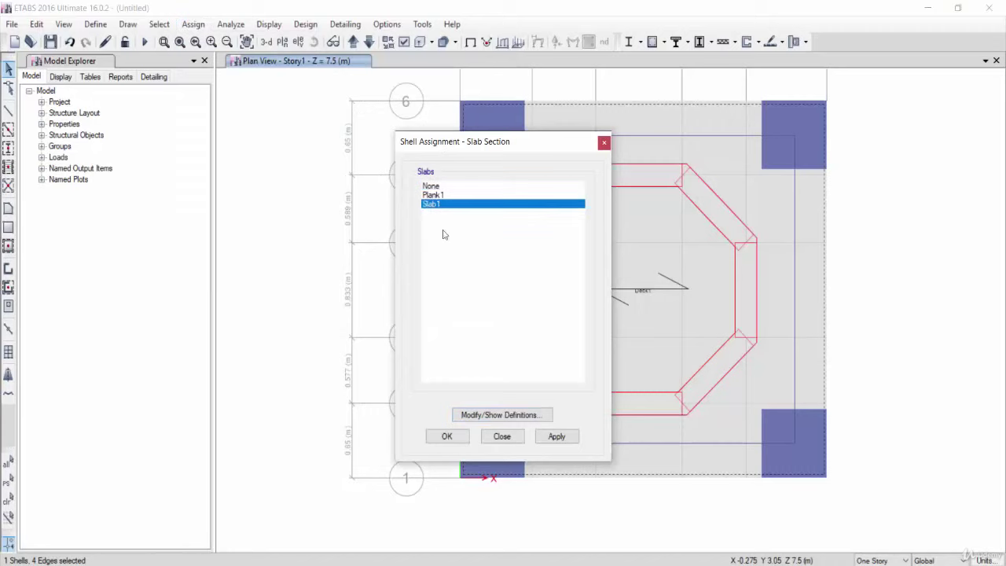
pyautogui.click(438, 437)
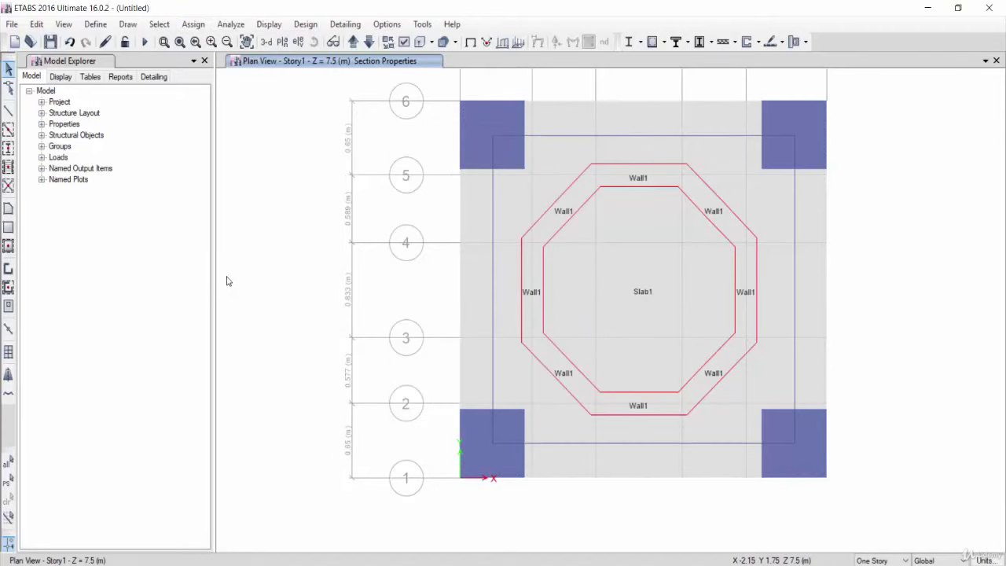
pyautogui.click(470, 42)
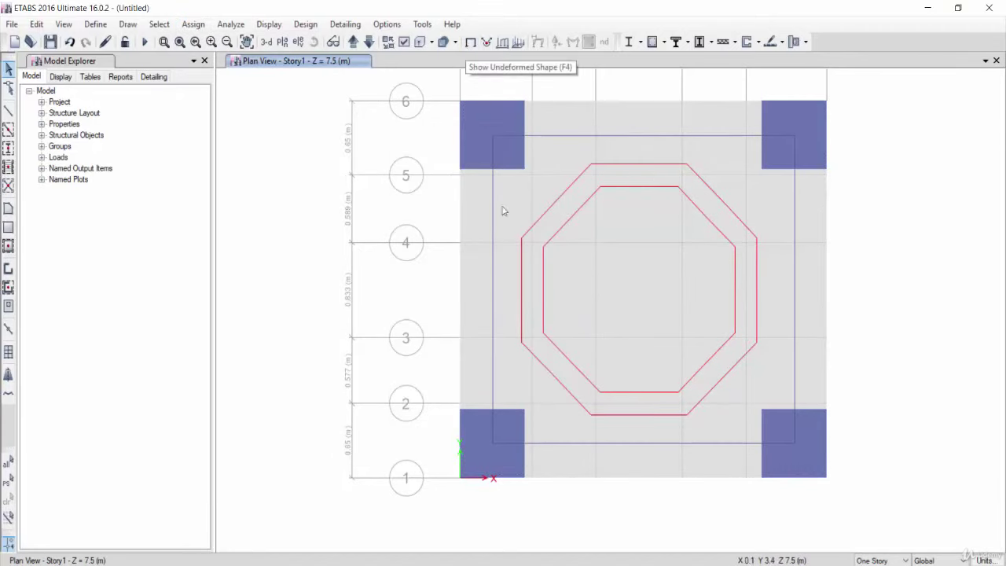
# Replicate all Story1 columns, walls, beams and slab onto Story2–Story4, then view in 3D.
pyautogui.moveTo(434, 79)
pyautogui.mouseDown()
pyautogui.moveTo(767, 449)
pyautogui.moveTo(860, 516)
pyautogui.mouseUp()
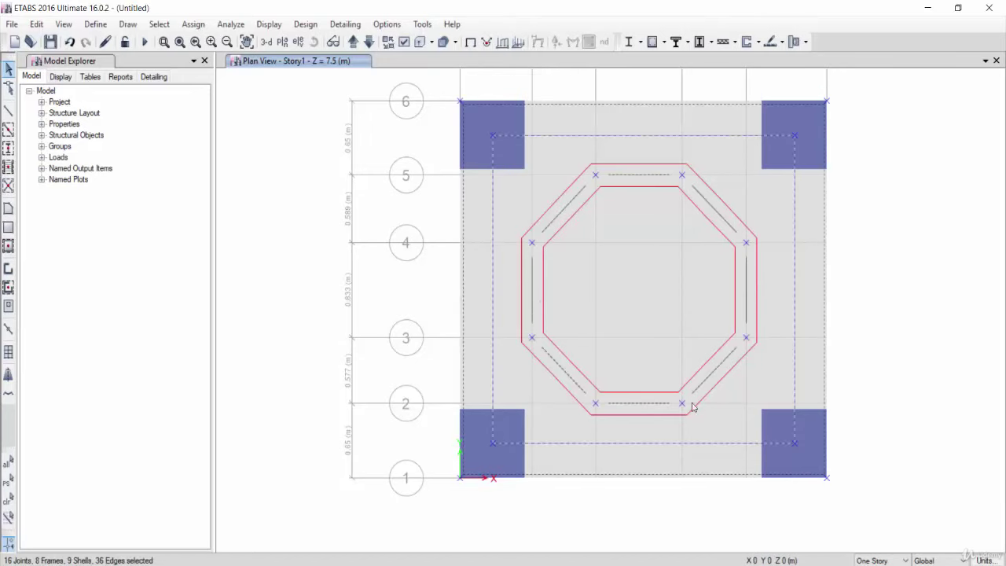
pyautogui.click(35, 25)
pyautogui.click(102, 257)
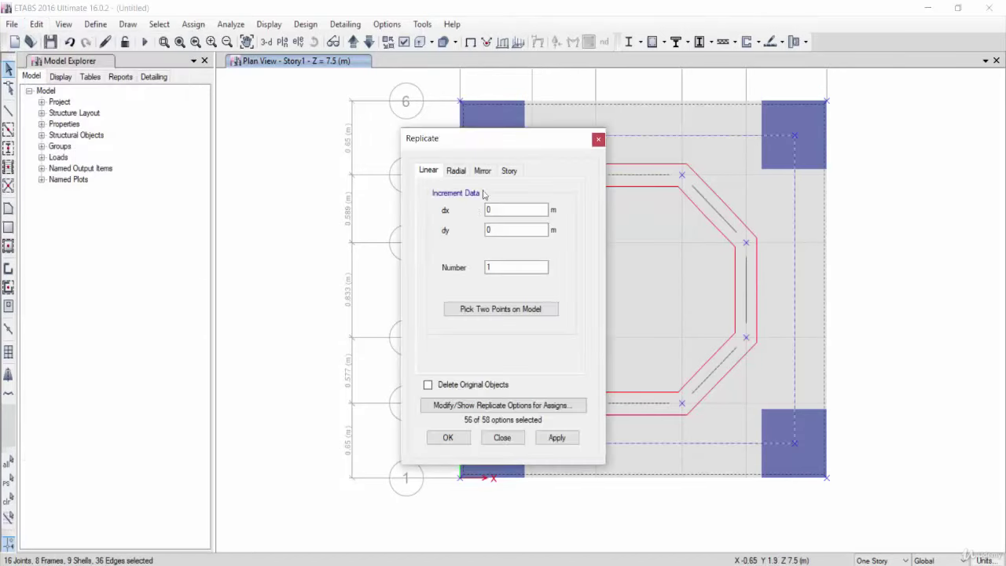
pyautogui.click(508, 170)
pyautogui.moveTo(462, 232); pyautogui.dragTo(459, 211)
pyautogui.click(449, 438)
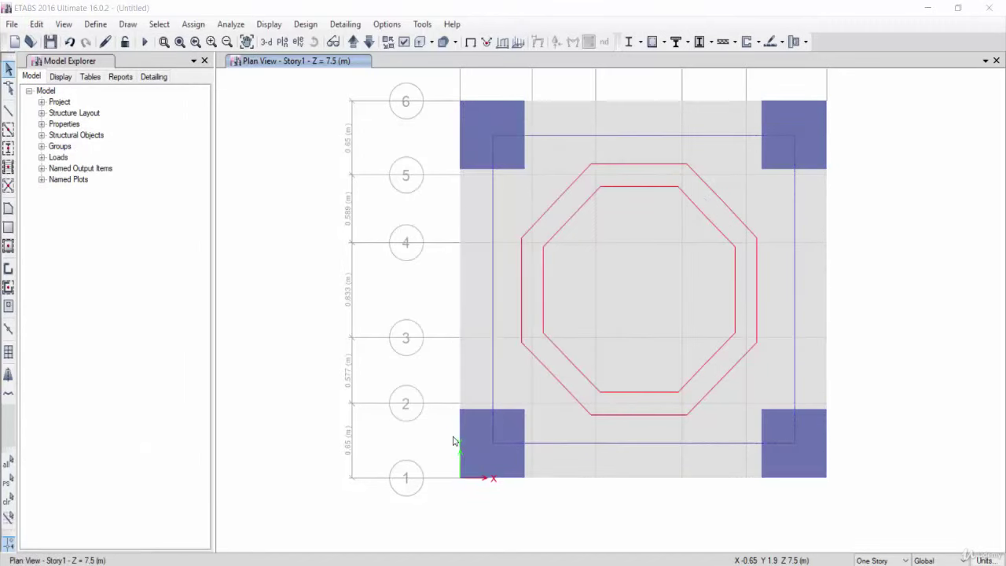
pyautogui.click(267, 41)
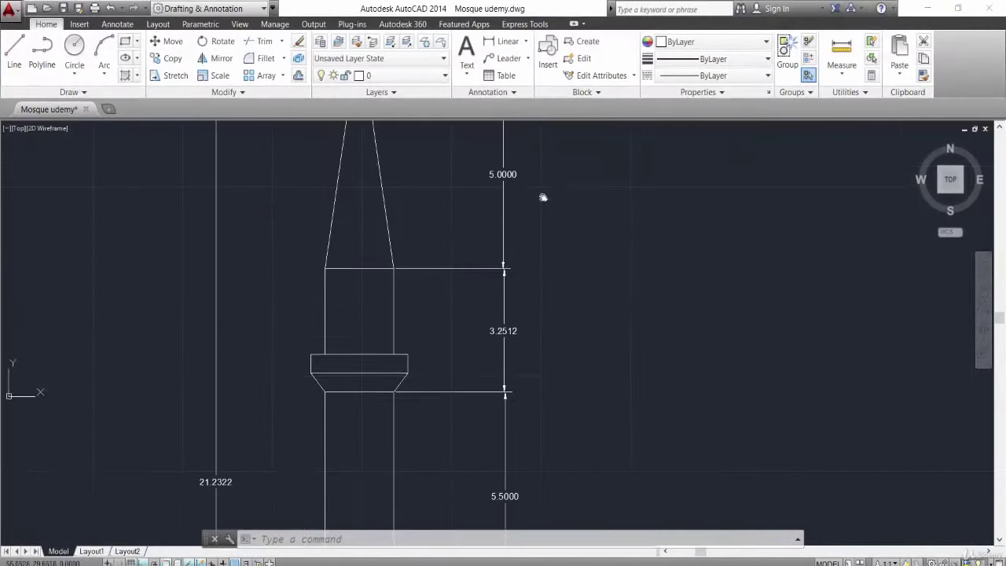
pyautogui.moveTo(543, 197); pyautogui.dragTo(542, 196, button='middle')
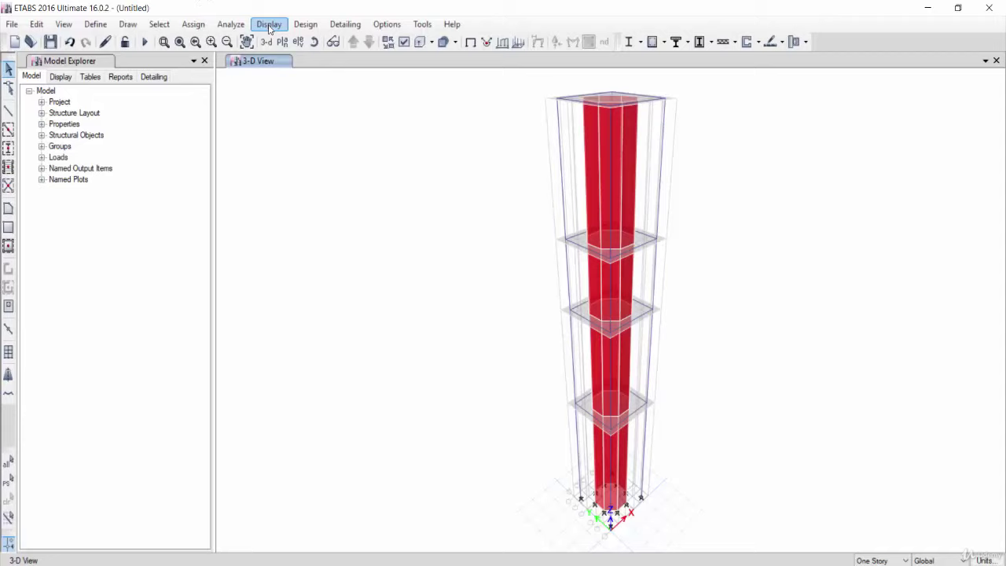
# Delete every column, wall, beam and slab on the Story4 plan.
pyautogui.click(283, 42)
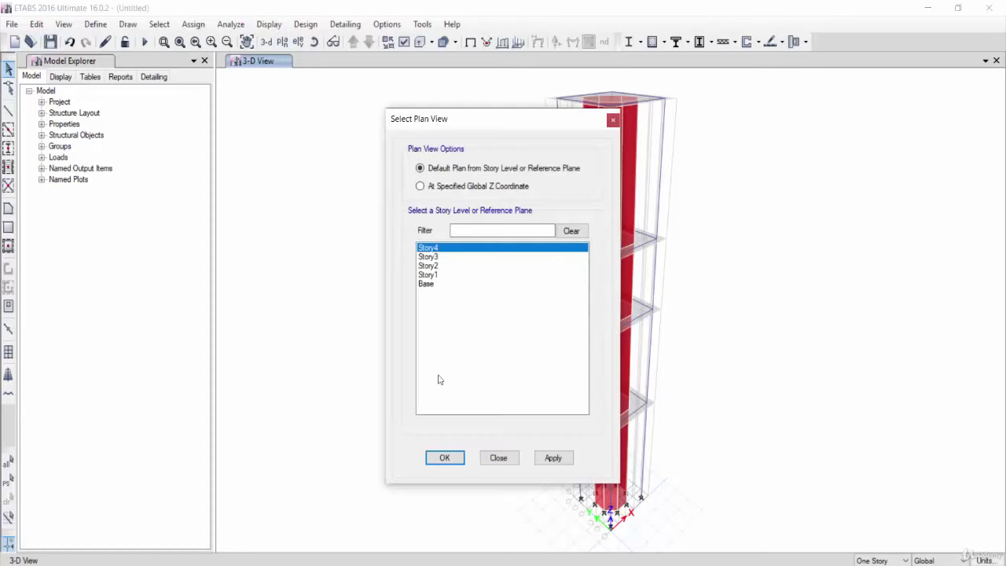
pyautogui.click(446, 460)
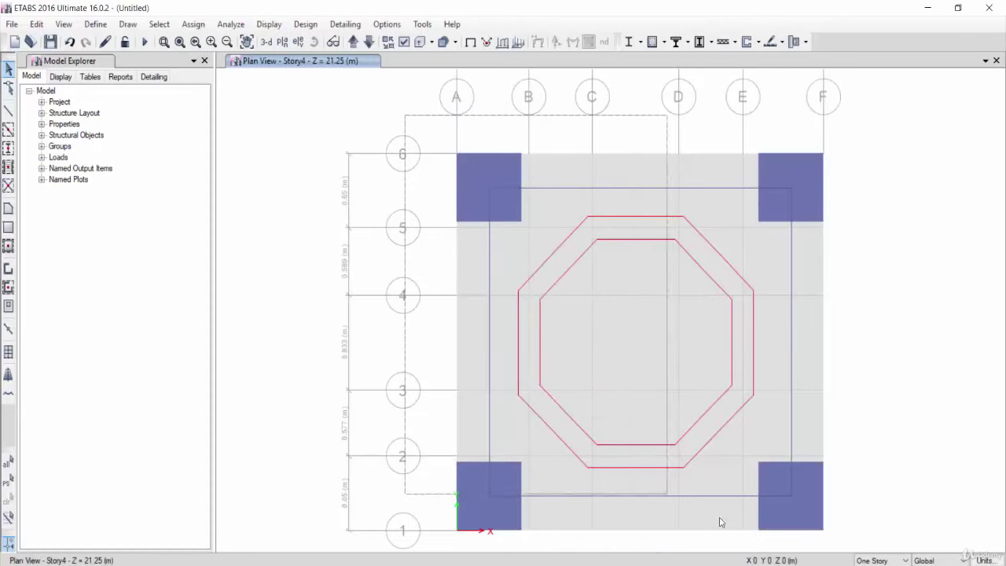
pyautogui.moveTo(720, 521); pyautogui.dragTo(843, 549)
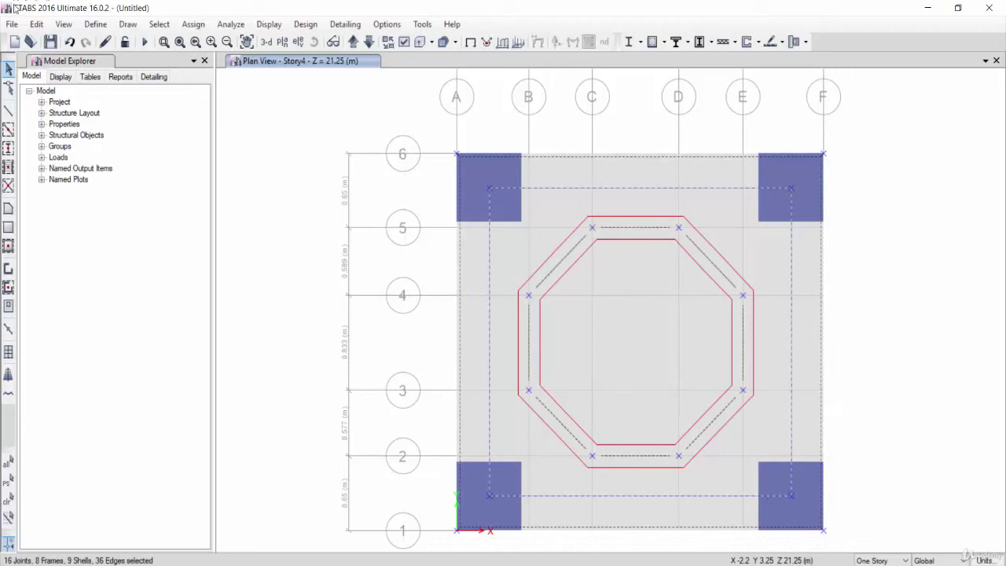
pyautogui.click(36, 24)
pyautogui.click(67, 134)
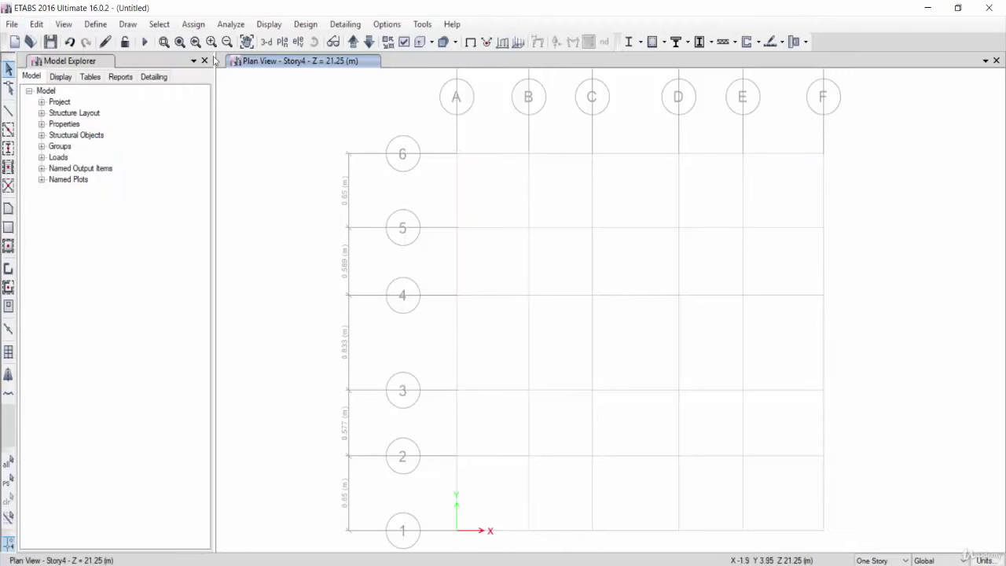
# Check the 3D model, then display the Story3 plan at Z = 16.25 m.
pyautogui.click(265, 43)
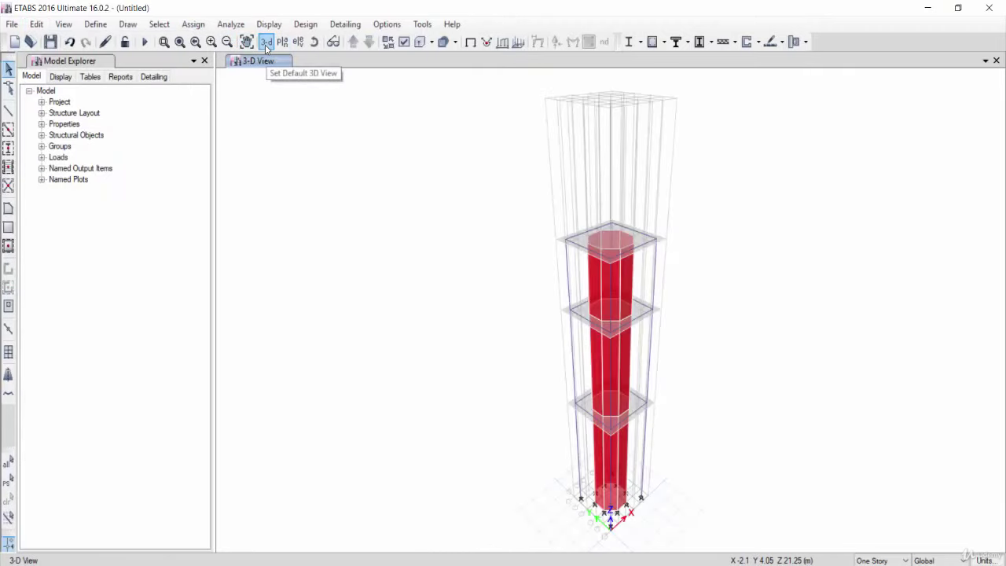
pyautogui.click(282, 42)
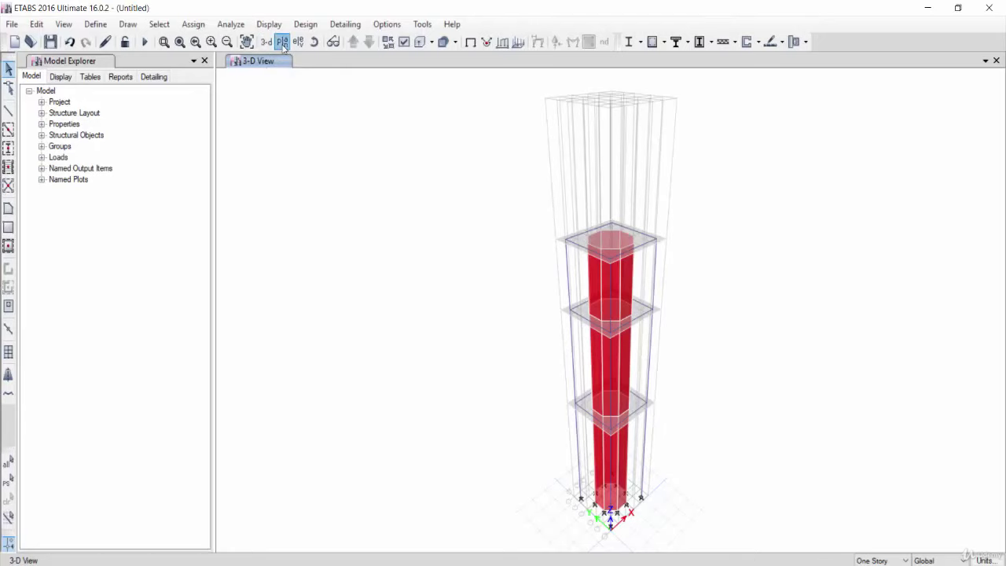
pyautogui.click(448, 460)
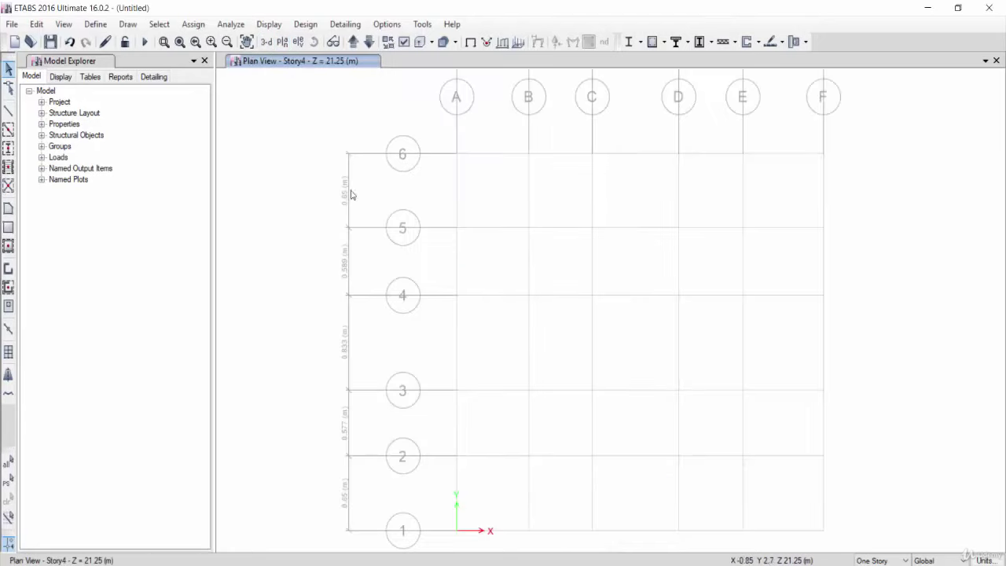
pyautogui.click(368, 44)
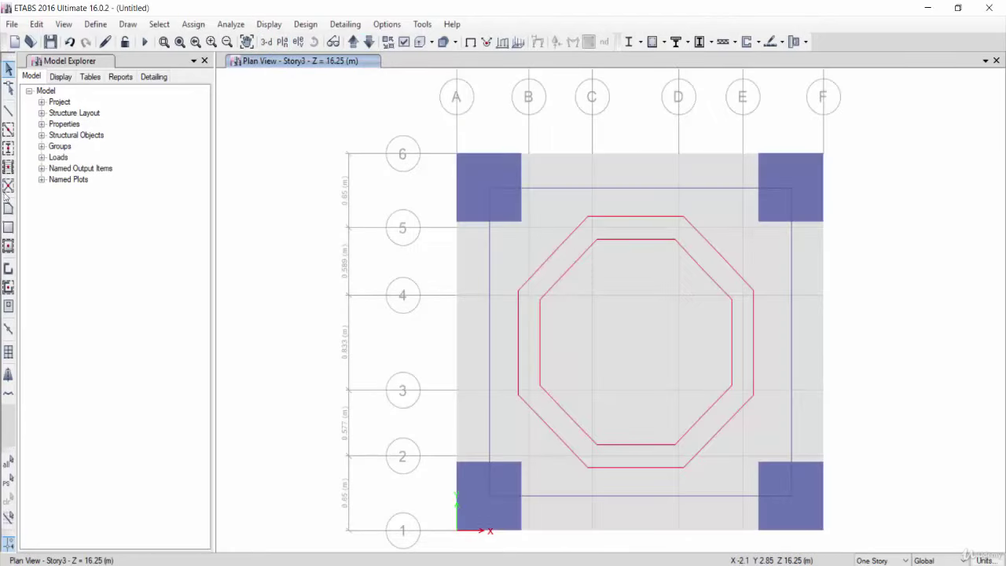
# Draw two crossing diagonal frames with property None between opposite corner columns on Story3.
pyautogui.click(8, 110)
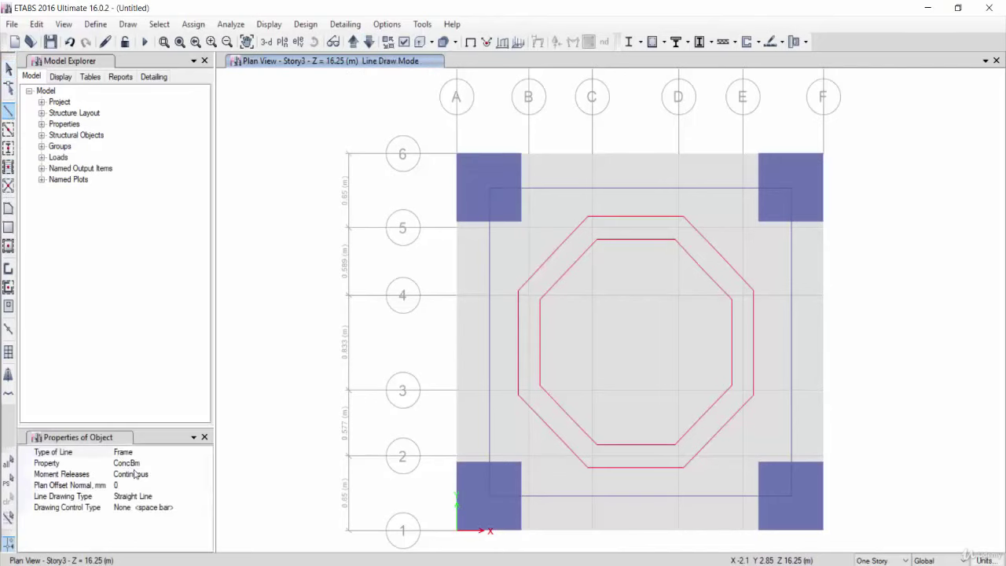
pyautogui.click(183, 465)
pyautogui.click(207, 463)
pyautogui.click(142, 521)
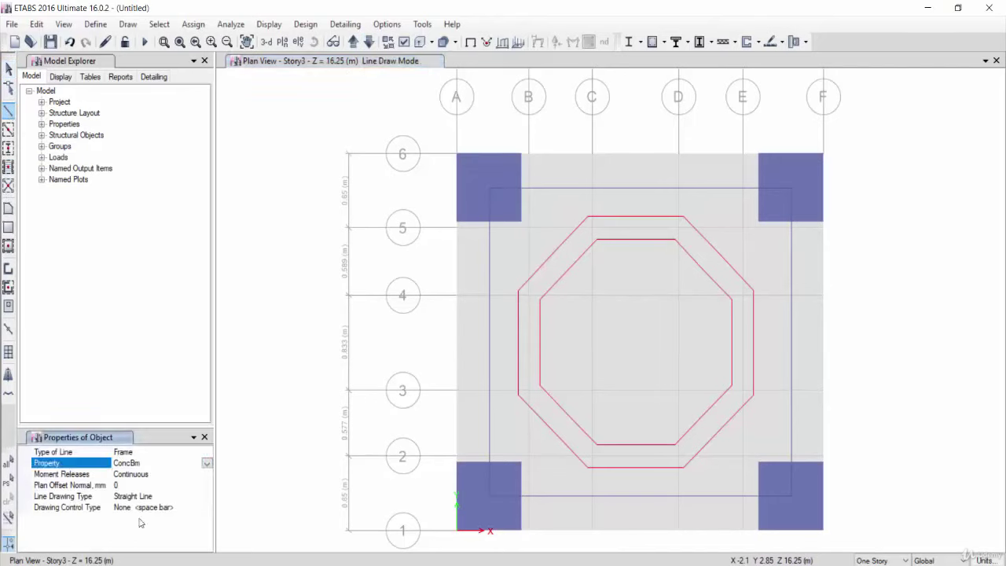
pyautogui.click(790, 189)
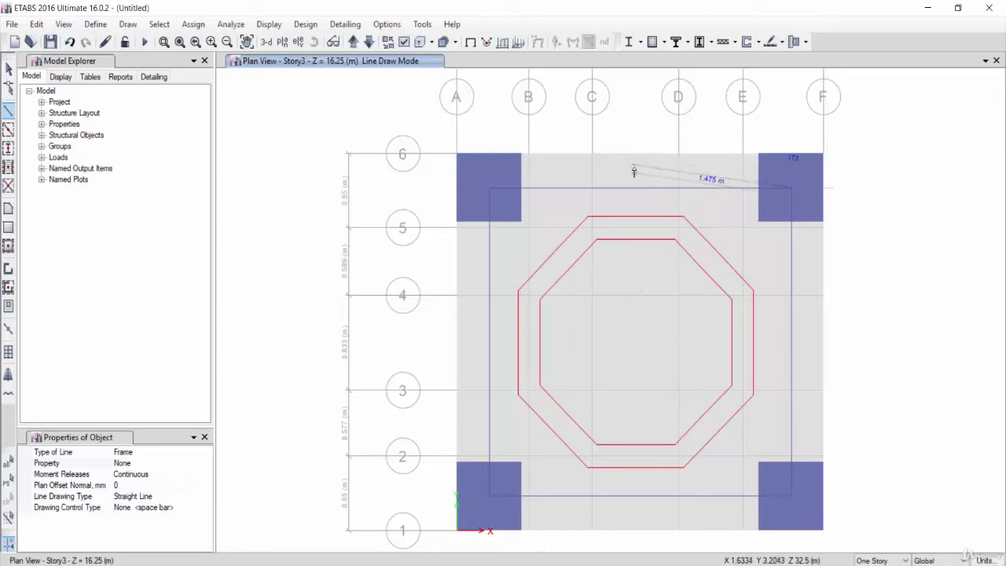
pyautogui.doubleClick(488, 496)
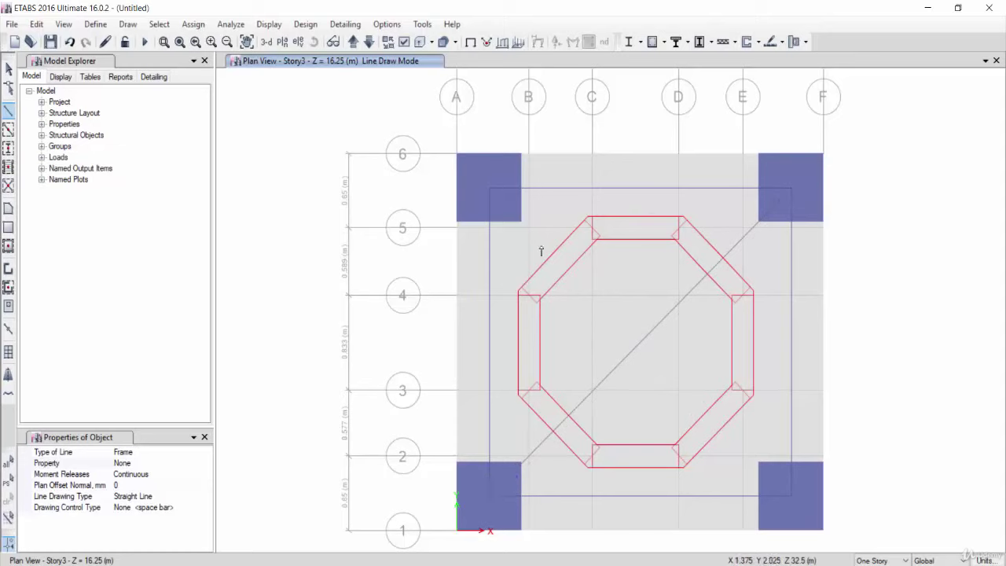
pyautogui.click(490, 189)
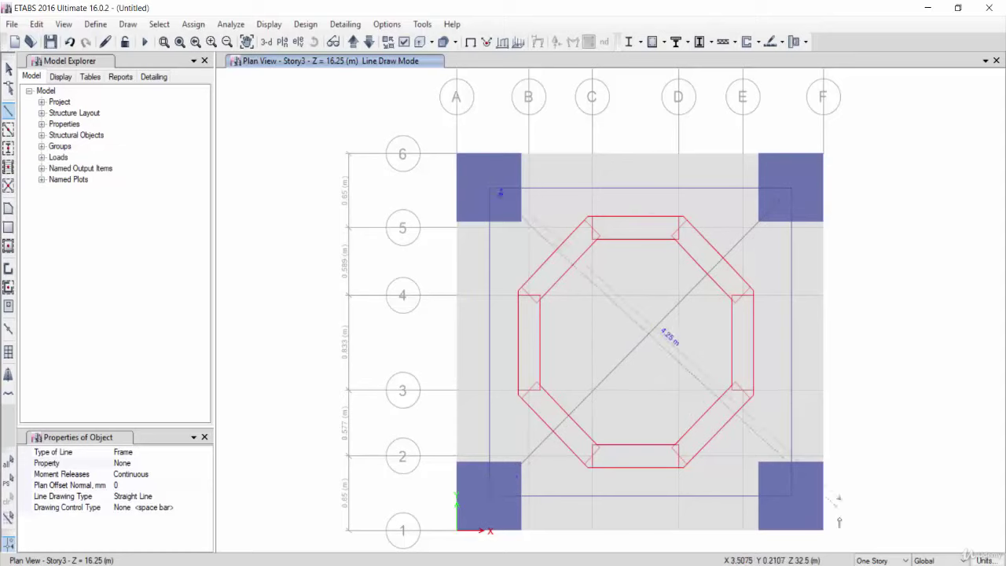
pyautogui.doubleClick(788, 498)
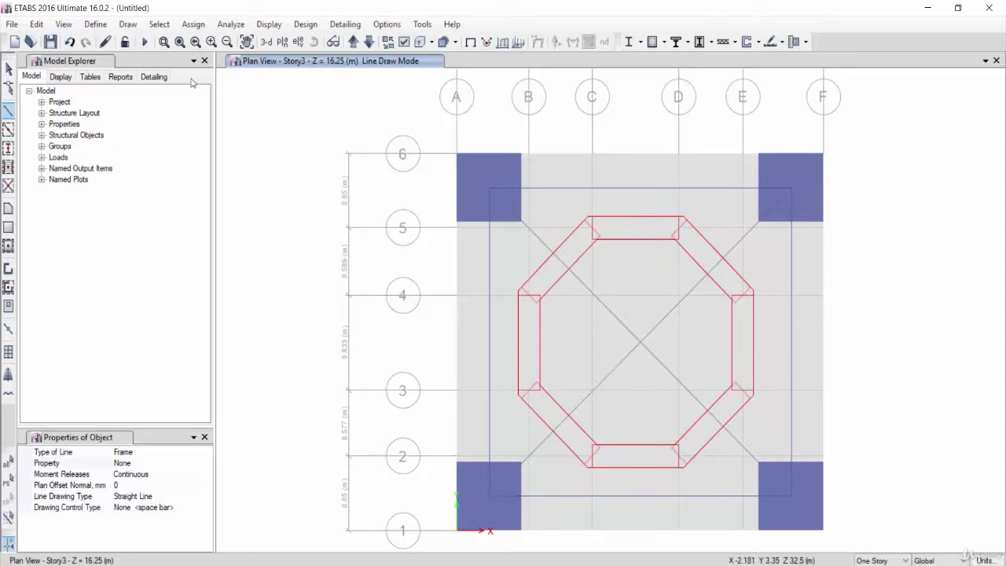
pyautogui.click(124, 25)
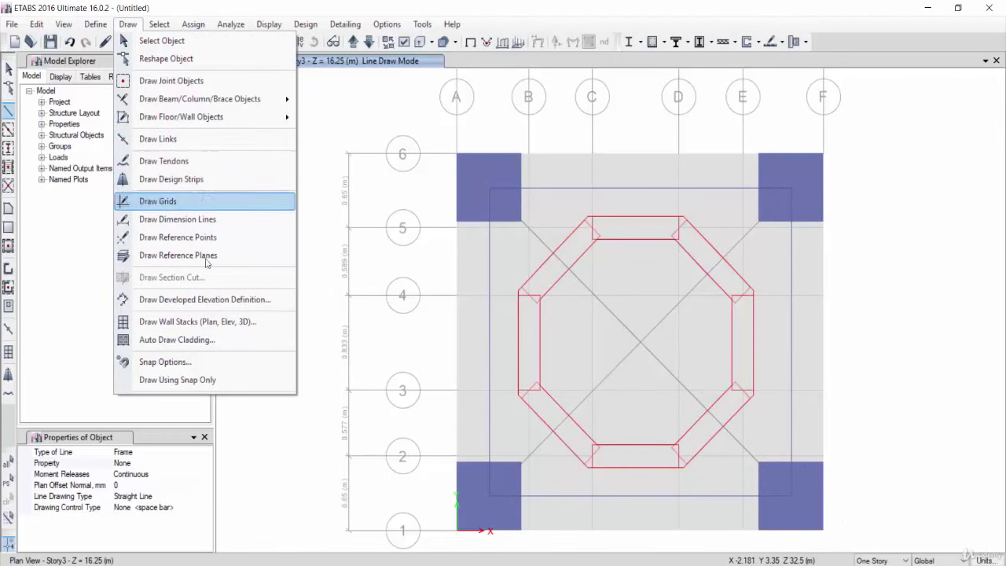
# Place a joint at the crossing point of the two Story3 diagonals.
pyautogui.click(183, 83)
pyautogui.click(641, 344)
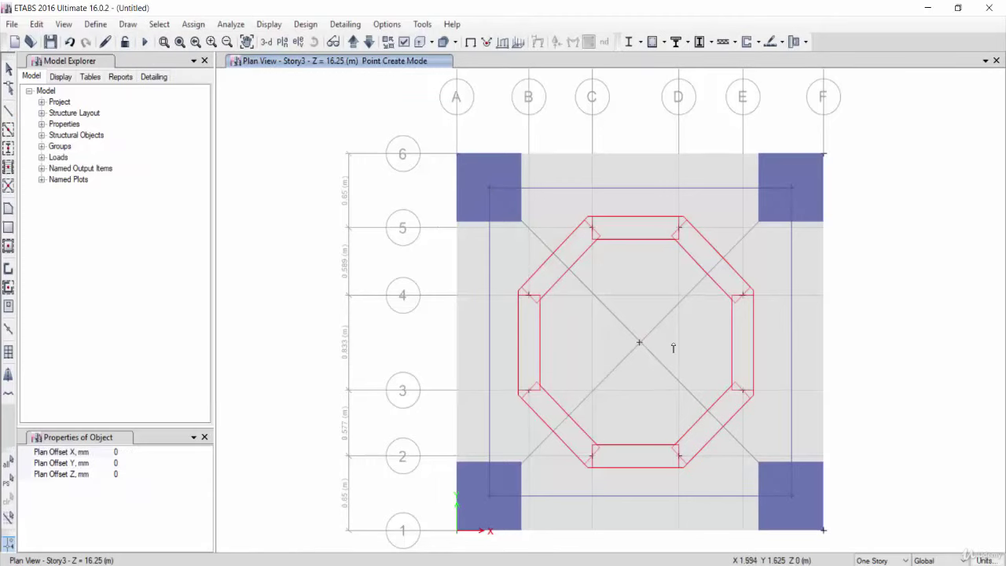
pyautogui.press('Escape')
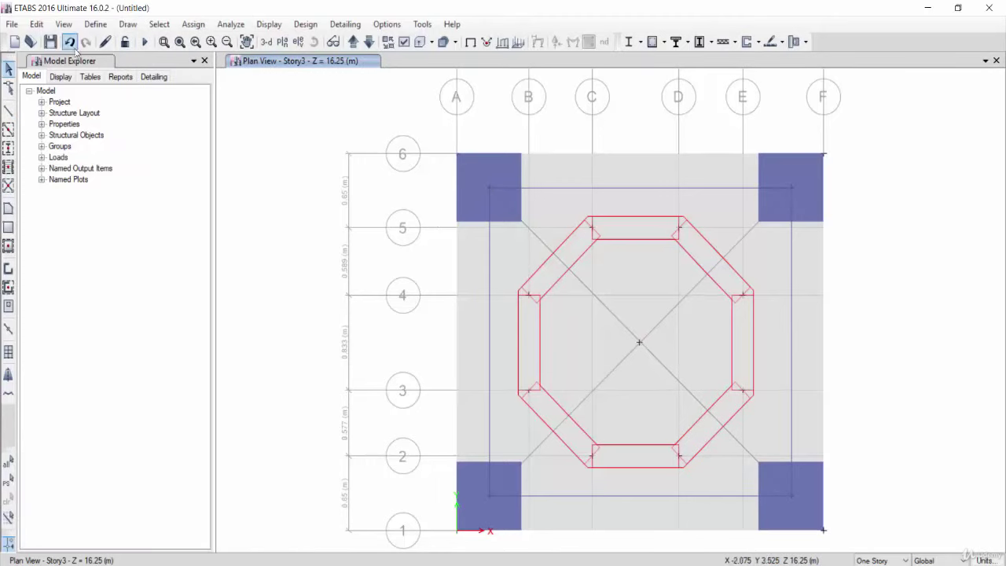
pyautogui.click(73, 45)
pyautogui.click(127, 24)
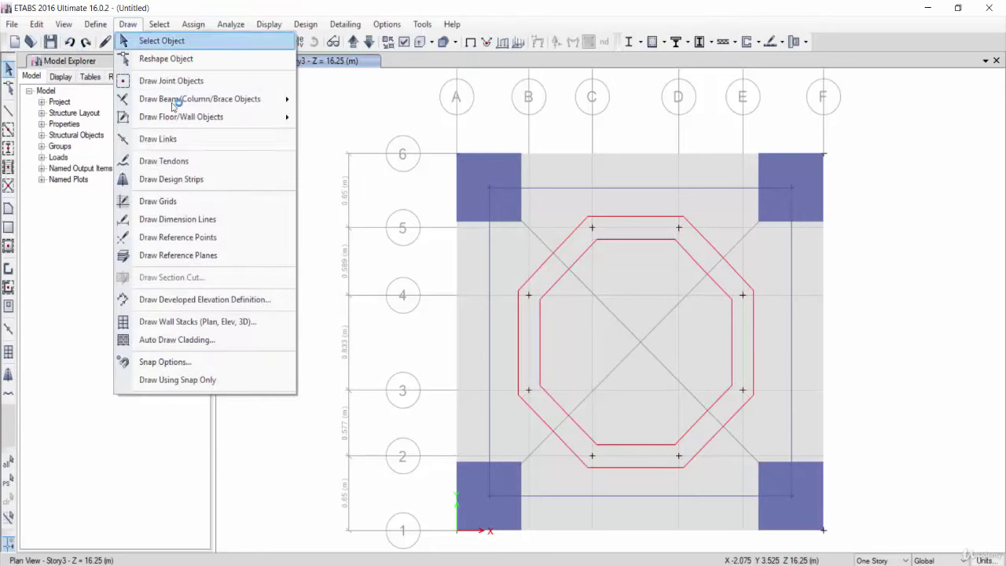
pyautogui.click(170, 80)
pyautogui.scroll(4, 640, 342)
pyautogui.scroll(2, 621, 375)
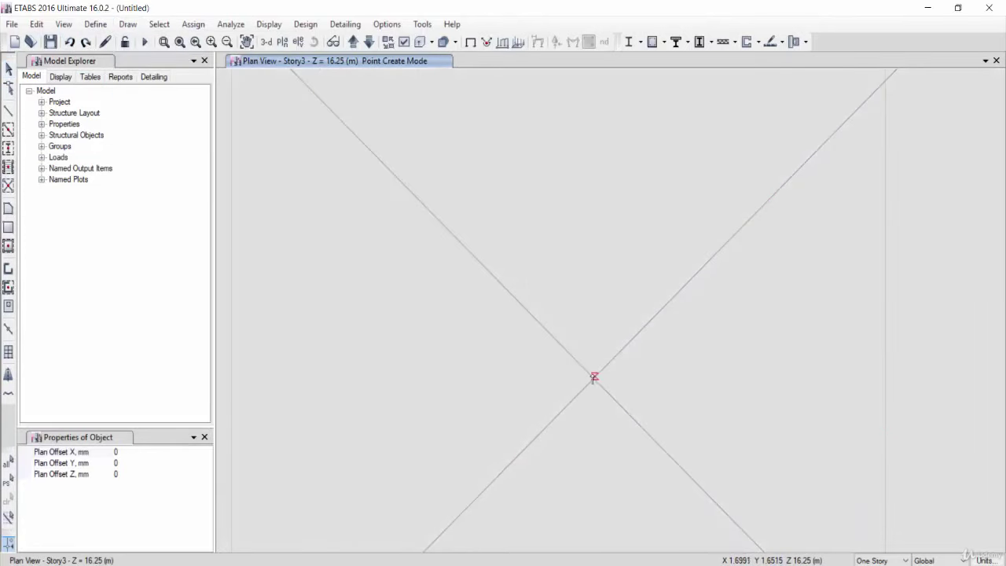
pyautogui.click(594, 378)
pyautogui.press('Escape')
pyautogui.scroll(-5, 599, 328)
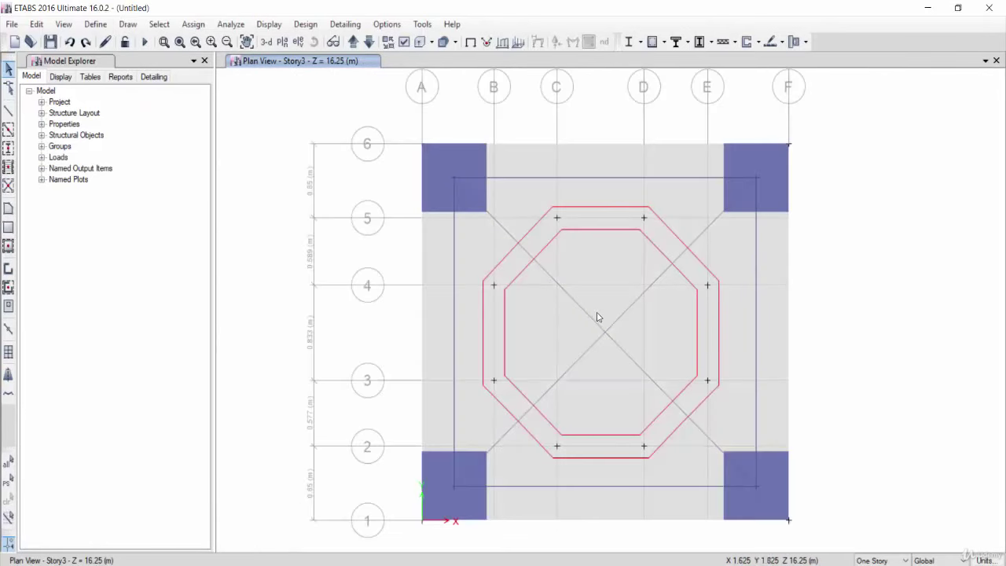
# Select the two diagonal beams while leaving the slab unselected.
pyautogui.click(592, 319)
pyautogui.click(596, 349)
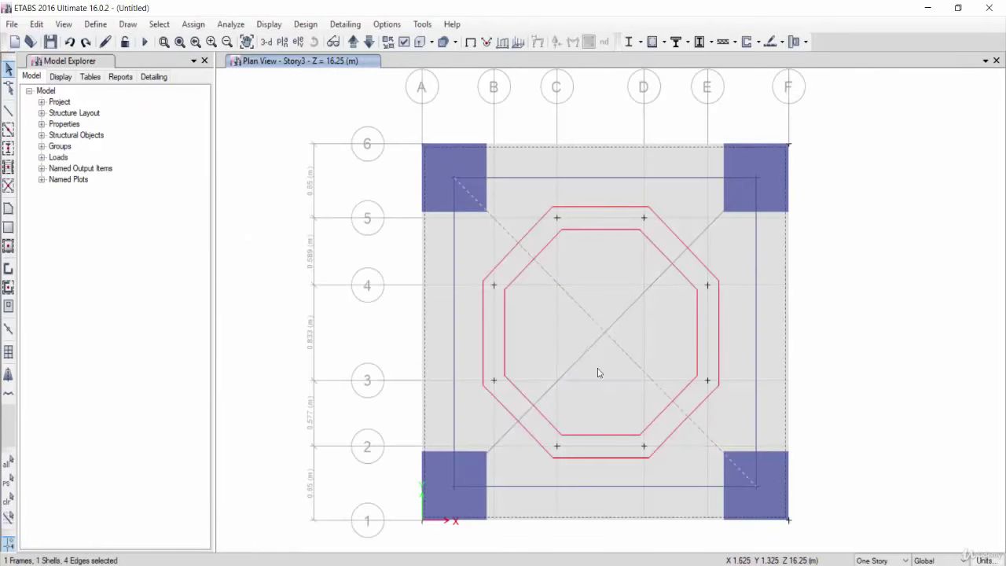
pyautogui.click(588, 353)
pyautogui.click(36, 24)
pyautogui.moveTo(110, 362)
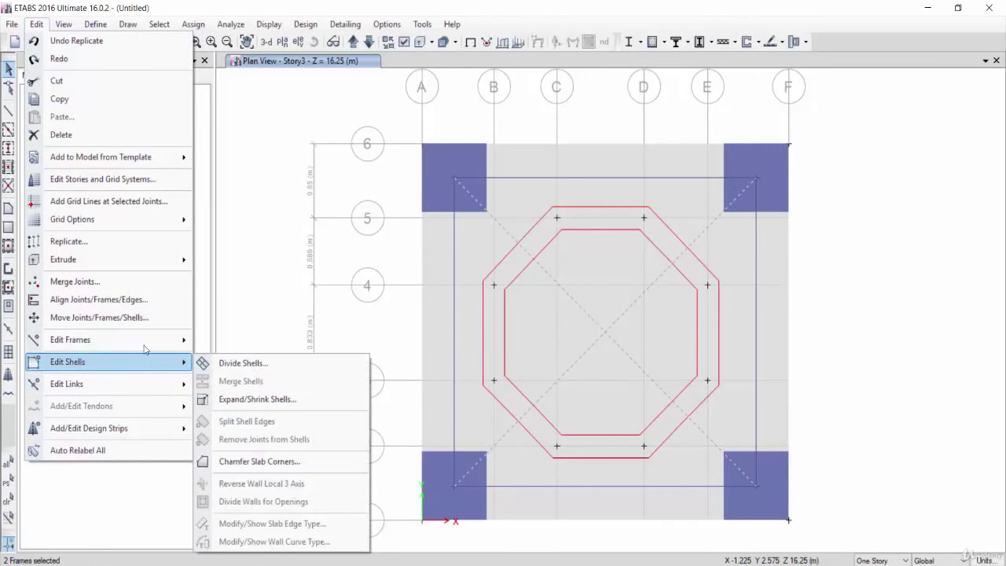
# Divide the two diagonal beams at their intersection.
pyautogui.moveTo(70, 339)
pyautogui.click(289, 345)
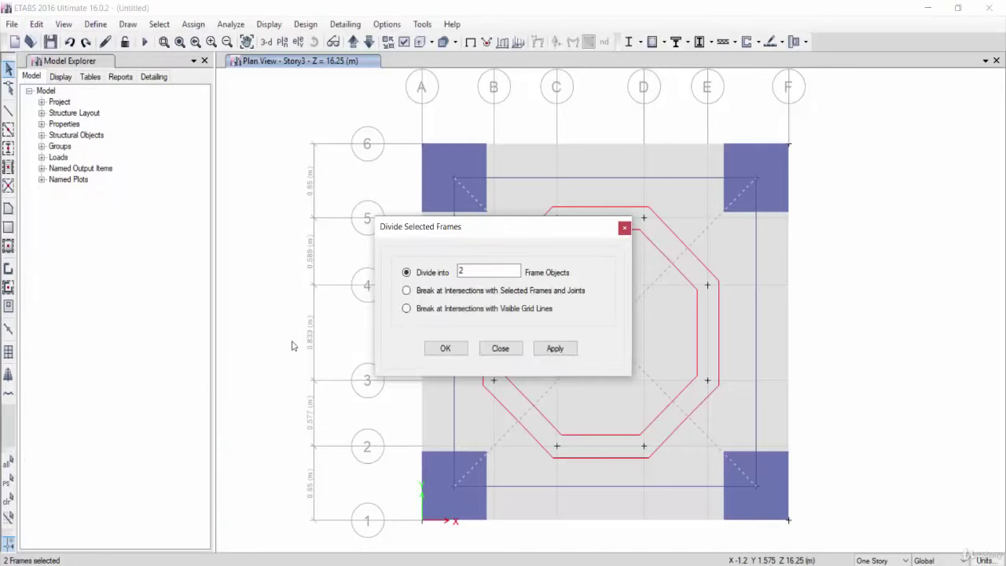
pyautogui.click(406, 290)
pyautogui.click(446, 348)
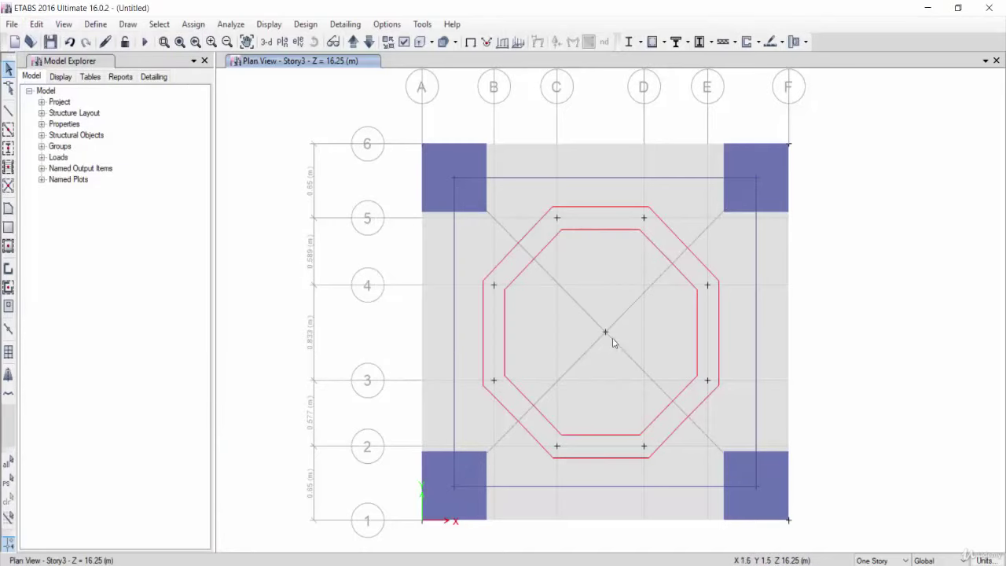
# Select and delete the four diagonal halves, then undo the deletion.
pyautogui.click(571, 296)
pyautogui.click(582, 357)
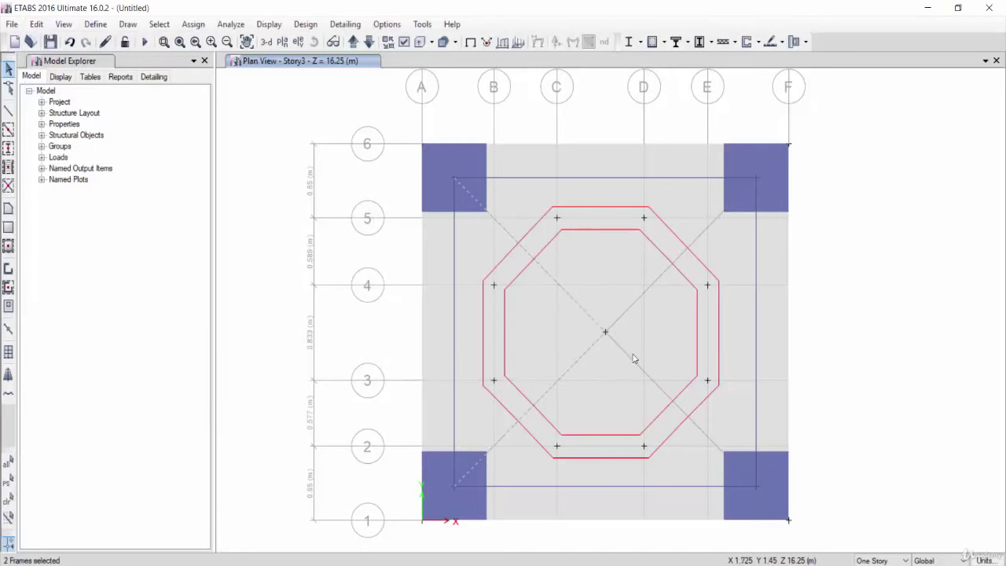
pyautogui.click(635, 361)
pyautogui.click(637, 302)
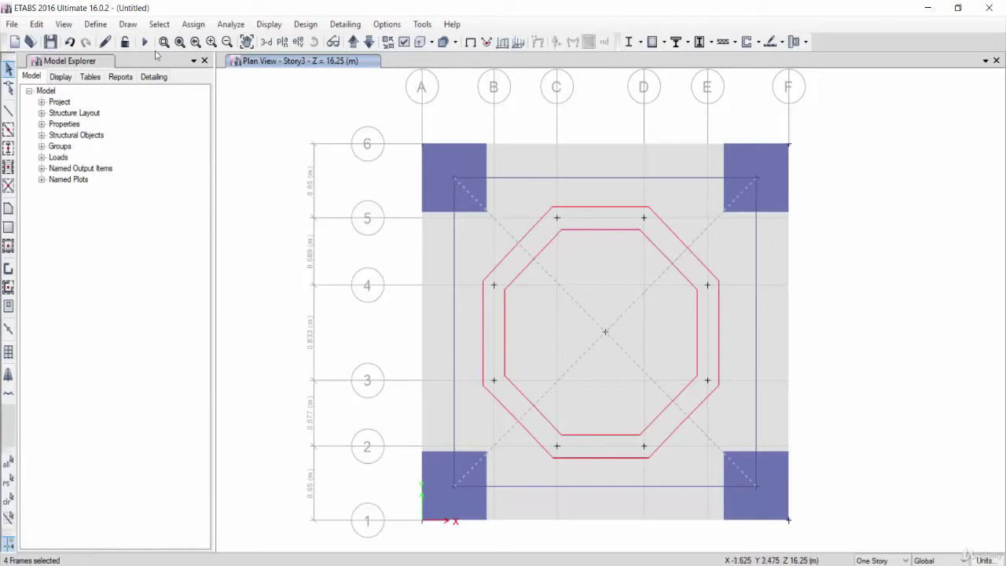
pyautogui.click(37, 24)
pyautogui.click(87, 135)
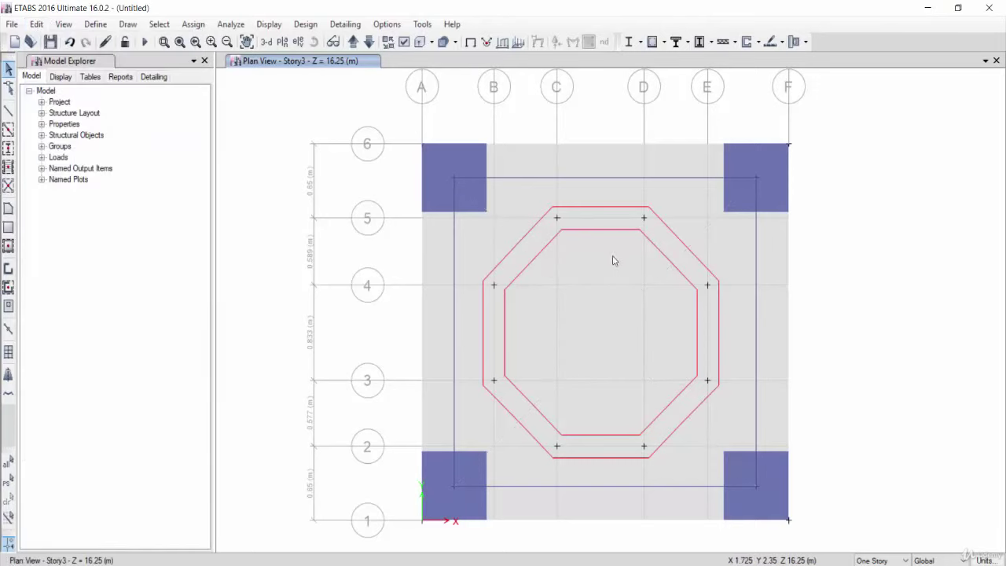
pyautogui.click(69, 42)
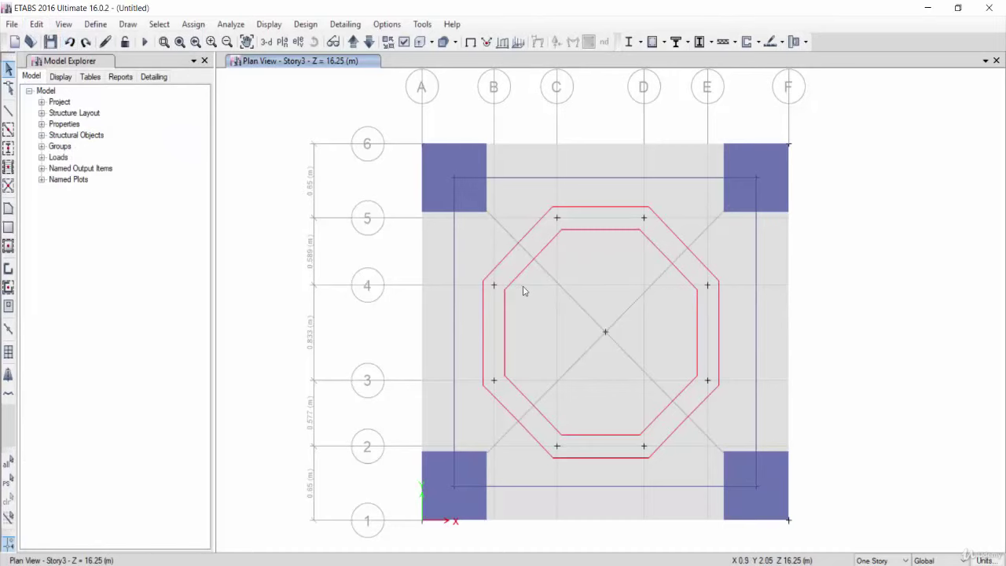
# Extrude the centre joint upward into a single 5 m vertical frame (dz = 5).
pyautogui.click(605, 332)
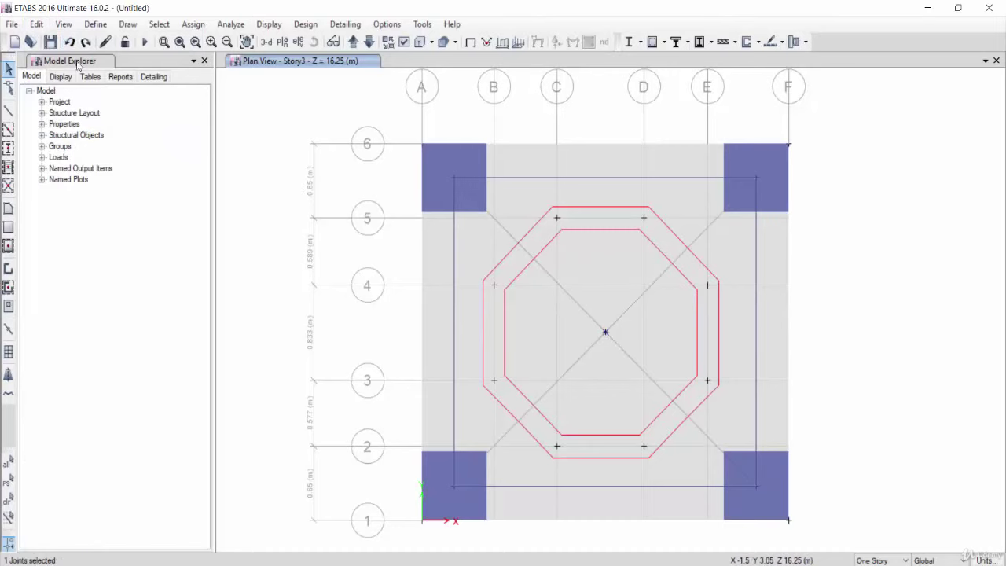
pyautogui.click(37, 25)
pyautogui.moveTo(110, 260)
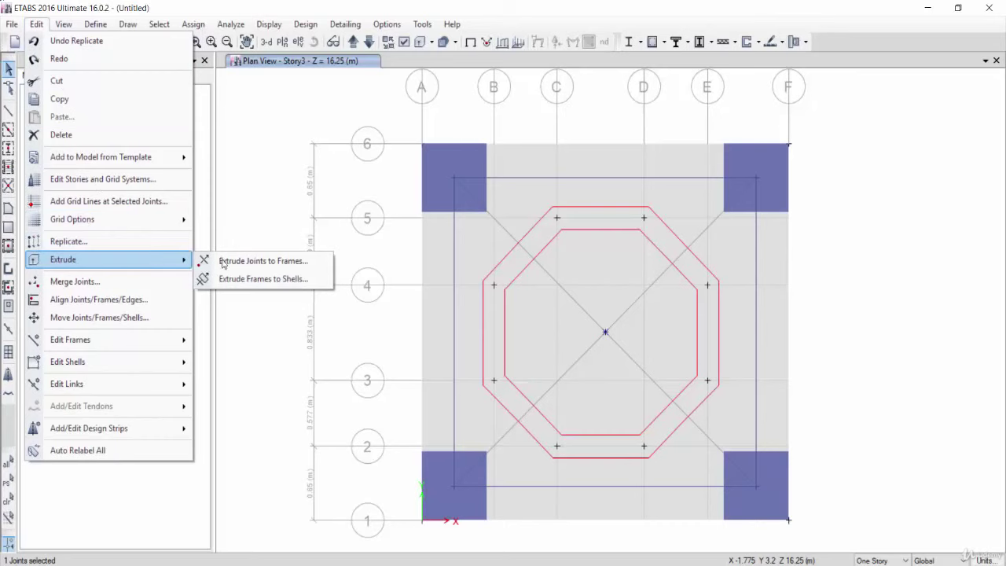
pyautogui.click(222, 261)
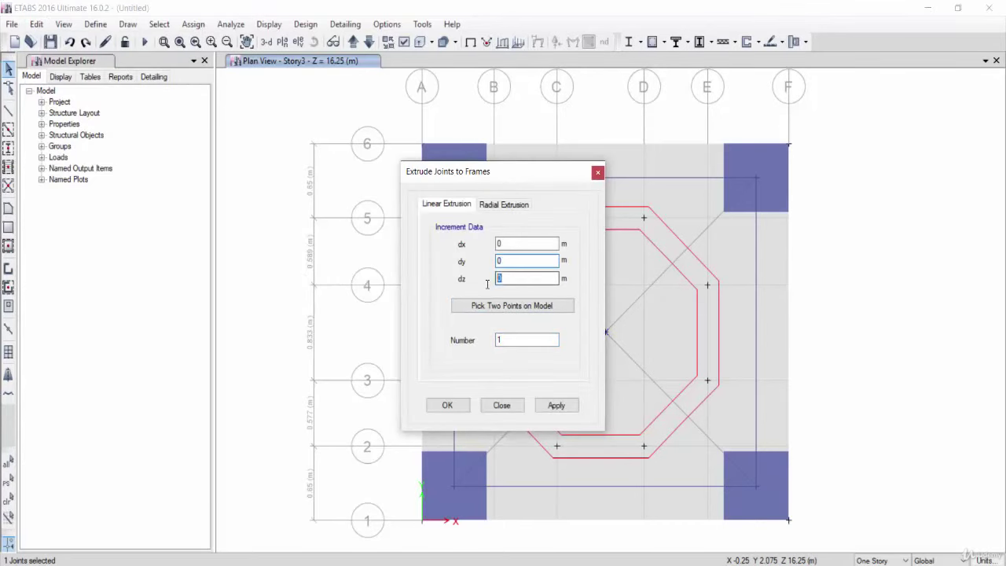
pyautogui.write('5')
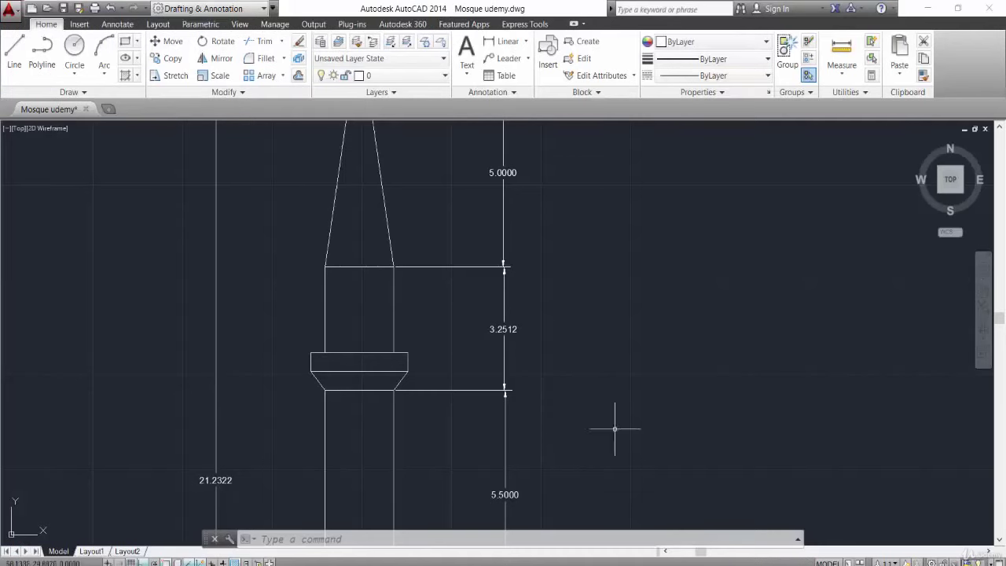
pyautogui.moveTo(477, 191); pyautogui.dragTo(469, 307, button='middle')
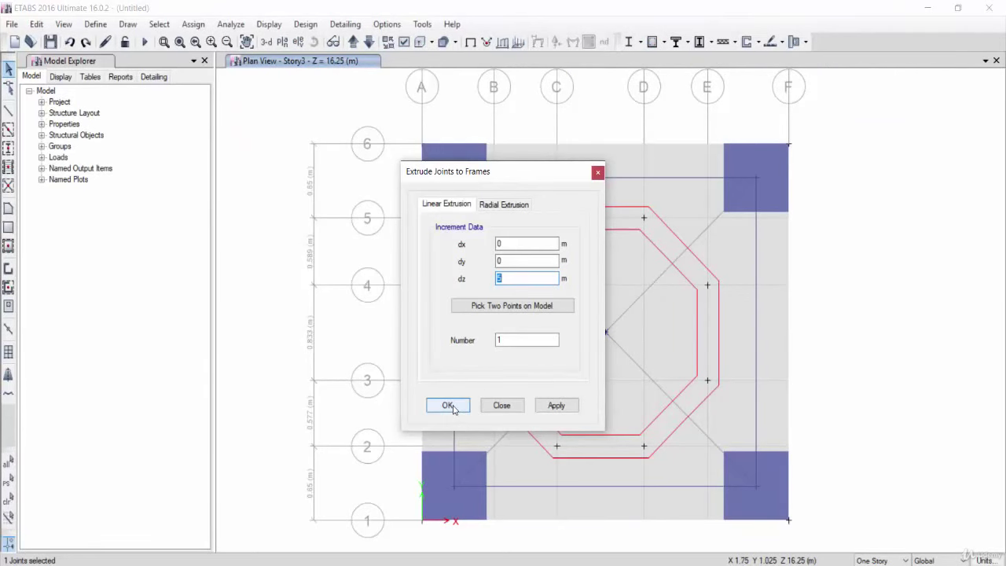
pyautogui.click(464, 403)
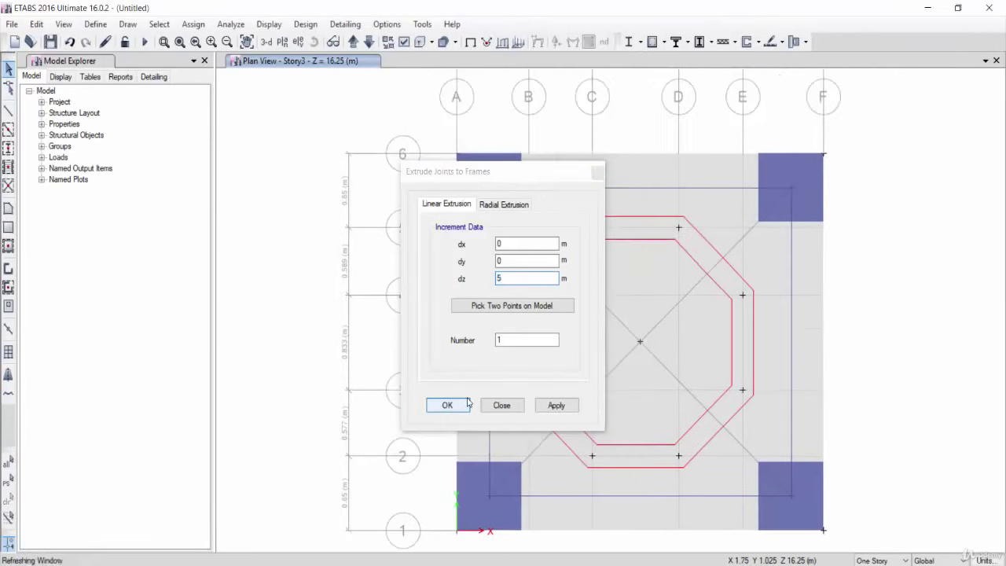
# Show the tower in 3D and review the display options without changing them.
pyautogui.click(265, 41)
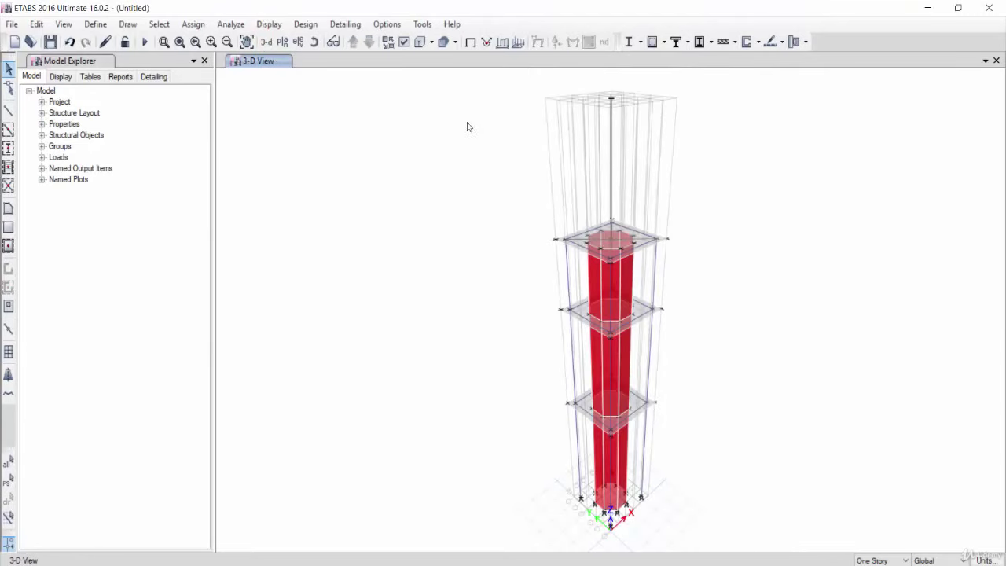
pyautogui.moveTo(474, 131); pyautogui.dragTo(422, 221, button='middle')
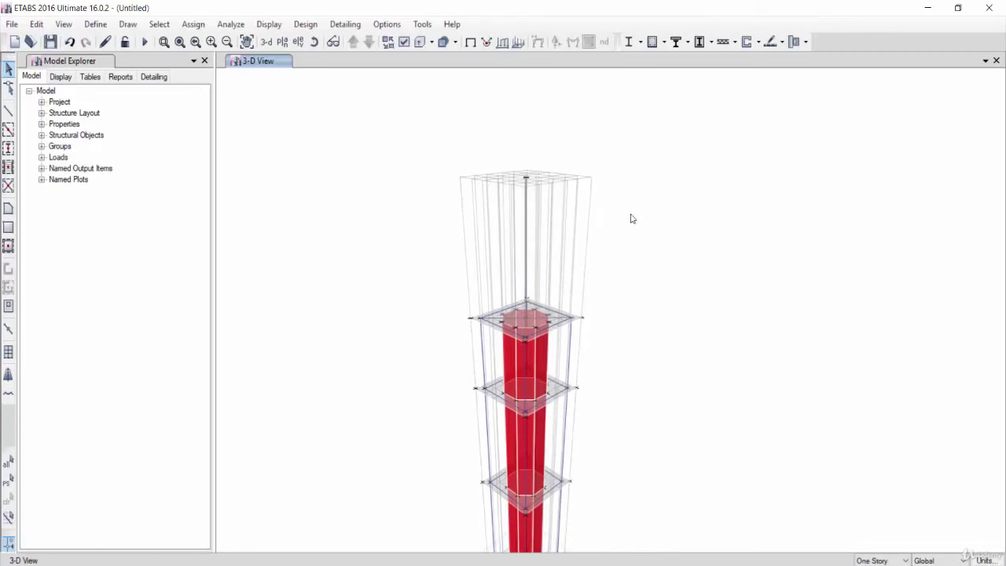
pyautogui.click(417, 44)
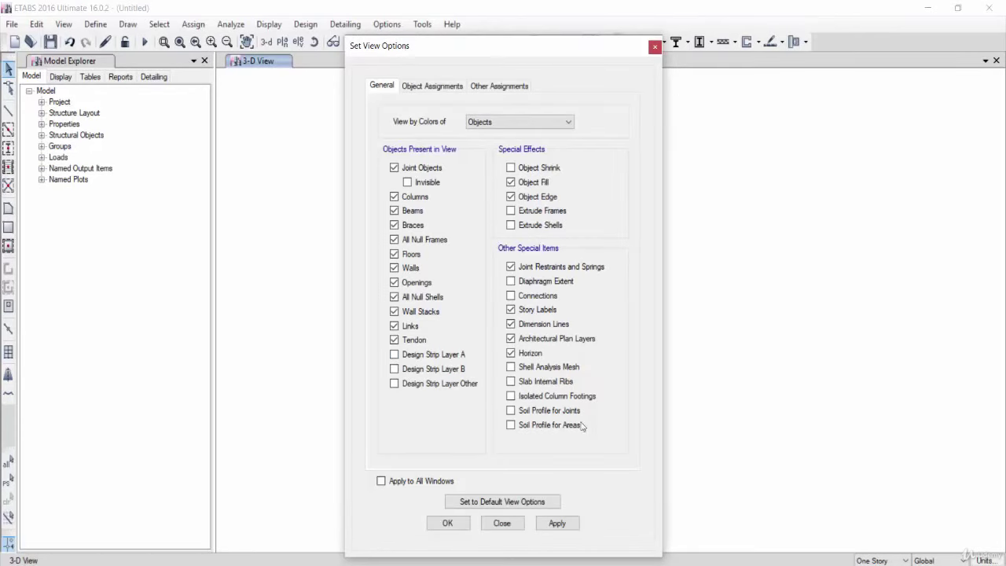
pyautogui.click(449, 82)
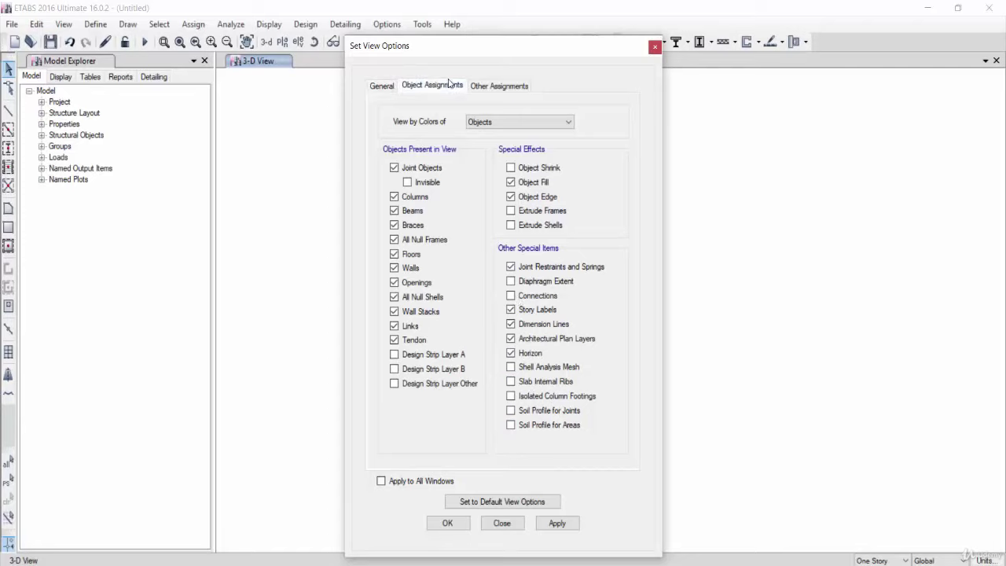
pyautogui.click(508, 90)
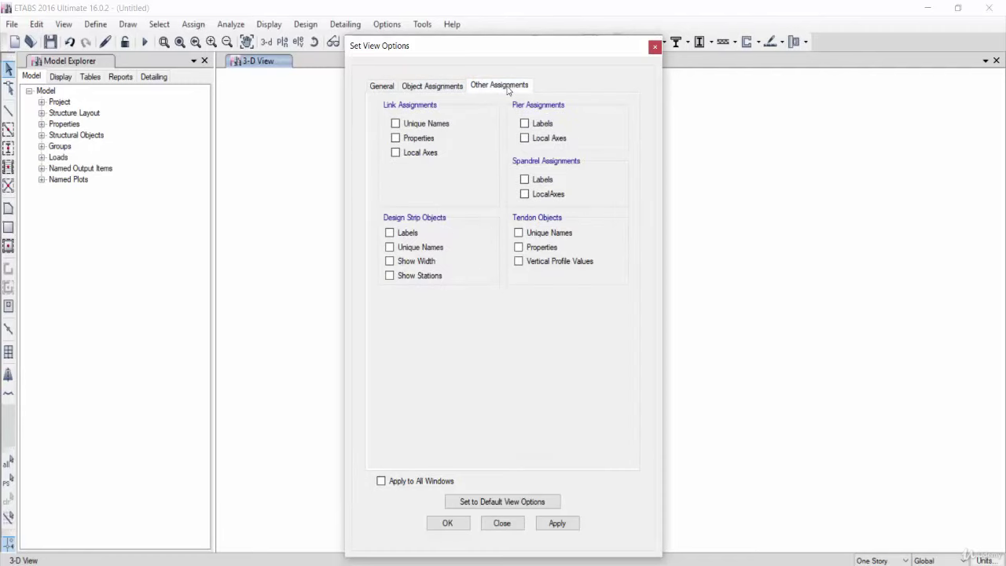
pyautogui.click(654, 48)
# Refresh the 3D window and adjust the view along the central mast.
pyautogui.click(66, 25)
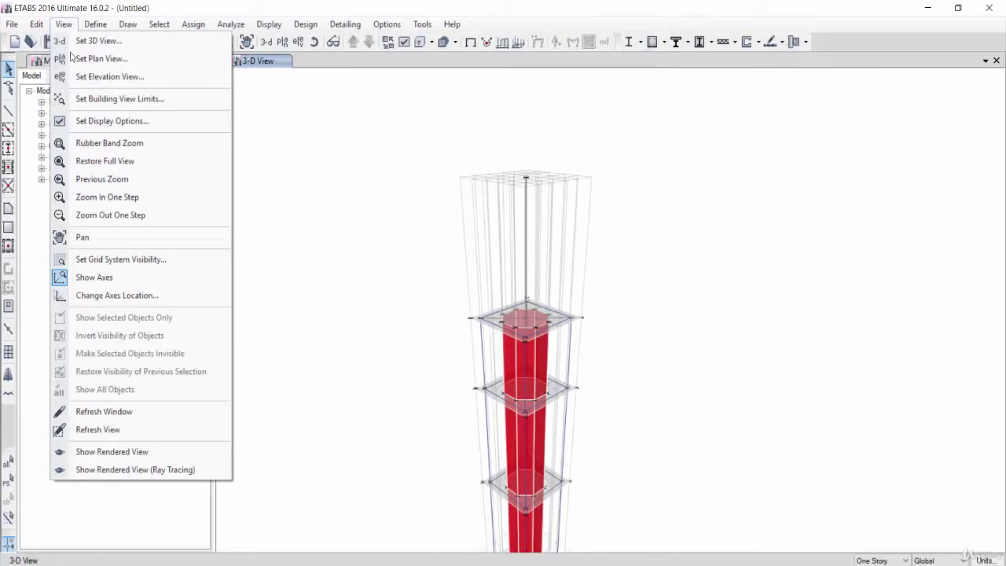
pyautogui.click(149, 276)
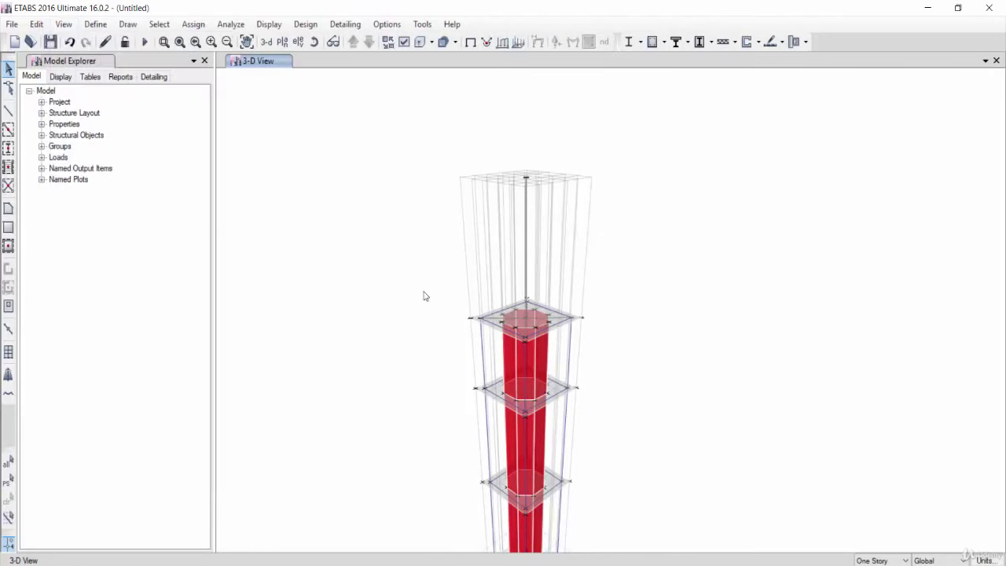
pyautogui.click(73, 25)
pyautogui.click(112, 280)
pyautogui.moveTo(636, 260); pyautogui.dragTo(559, 290, button='middle')
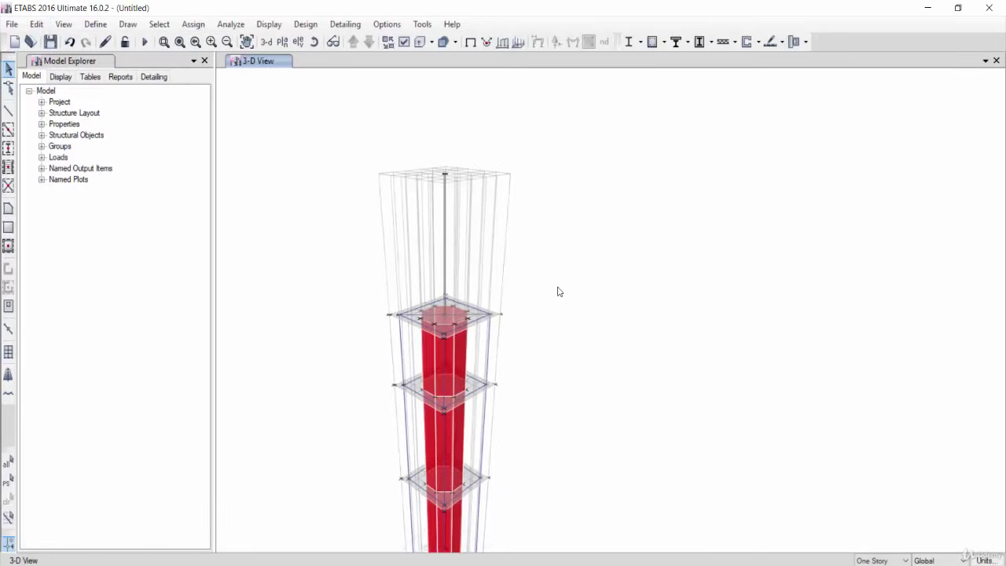
pyautogui.scroll(3, 545, 283)
pyautogui.scroll(1, 637, 325)
pyautogui.scroll(-4, 691, 305)
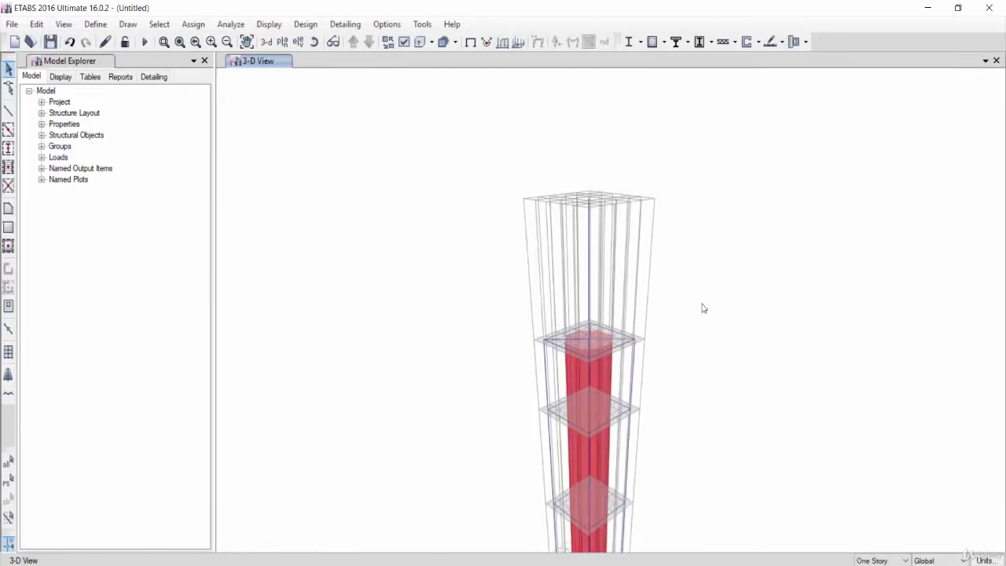
# Show the Plank1 slab property data: C25, membrane, 200 mm thick.
pyautogui.click(95, 24)
pyautogui.moveTo(135, 63)
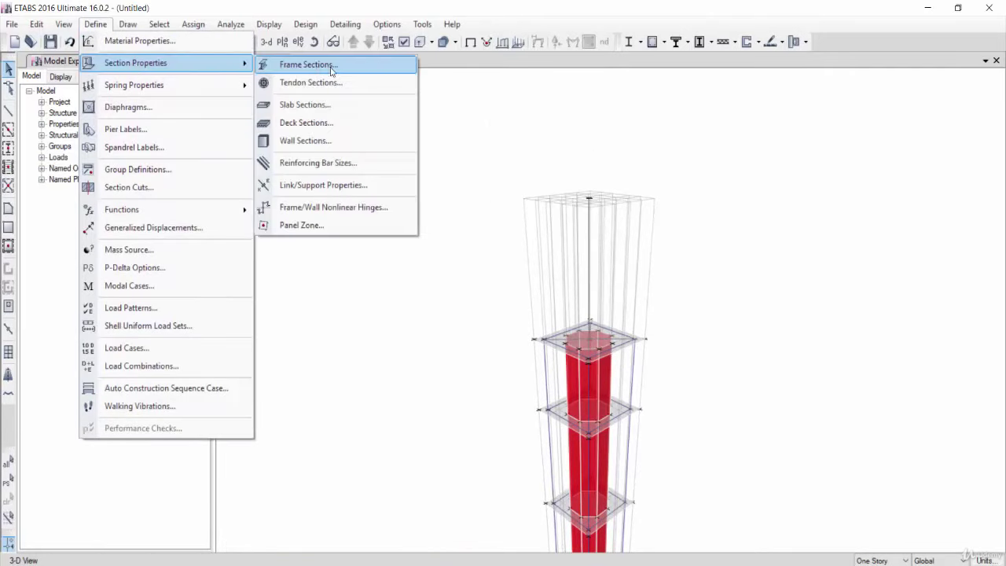
pyautogui.click(333, 103)
pyautogui.click(422, 247)
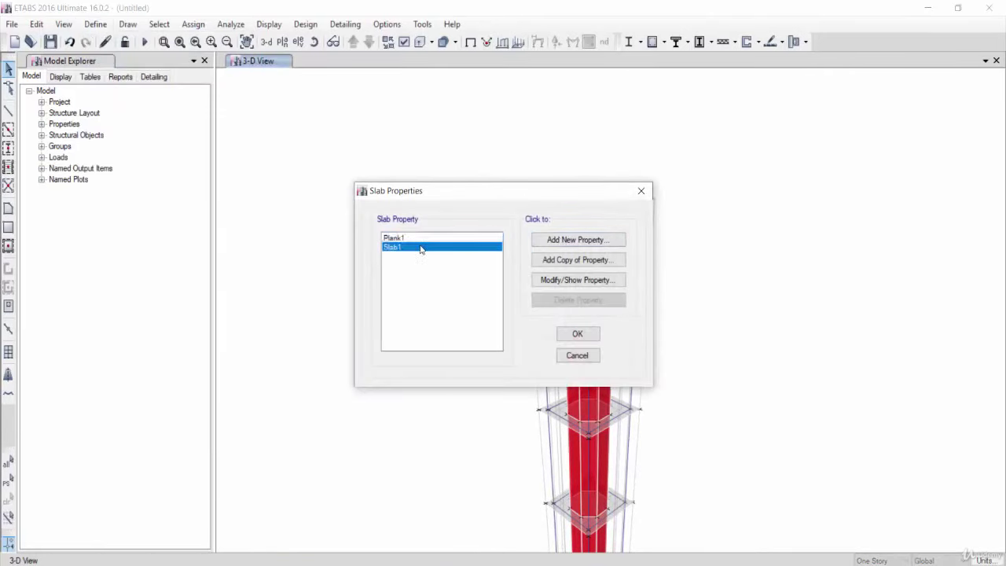
pyautogui.click(437, 238)
pyautogui.click(574, 285)
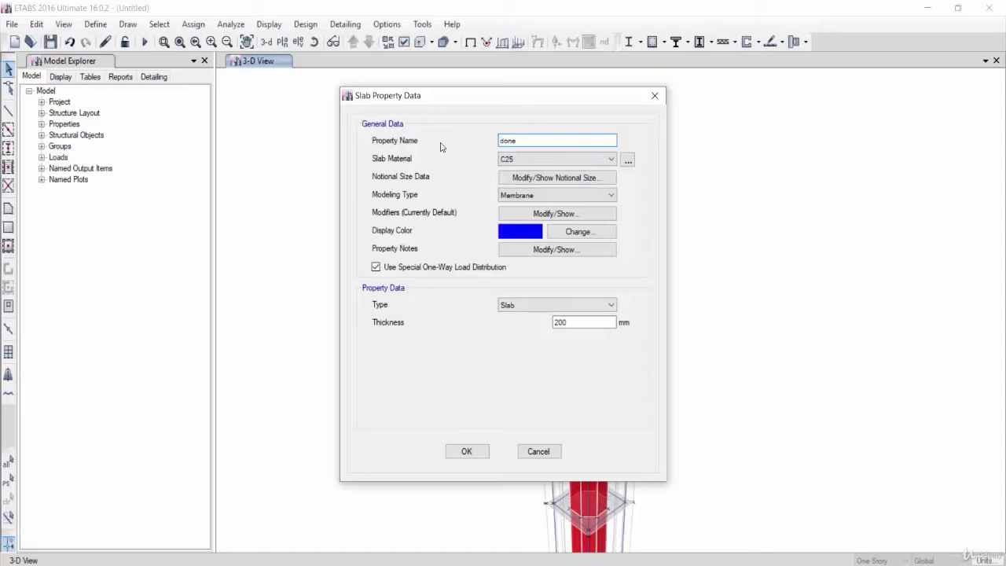
# Create the 100 mm C25 membrane slab property 'dome' and close the slab properties list.
pyautogui.click(525, 308)
pyautogui.click(524, 311)
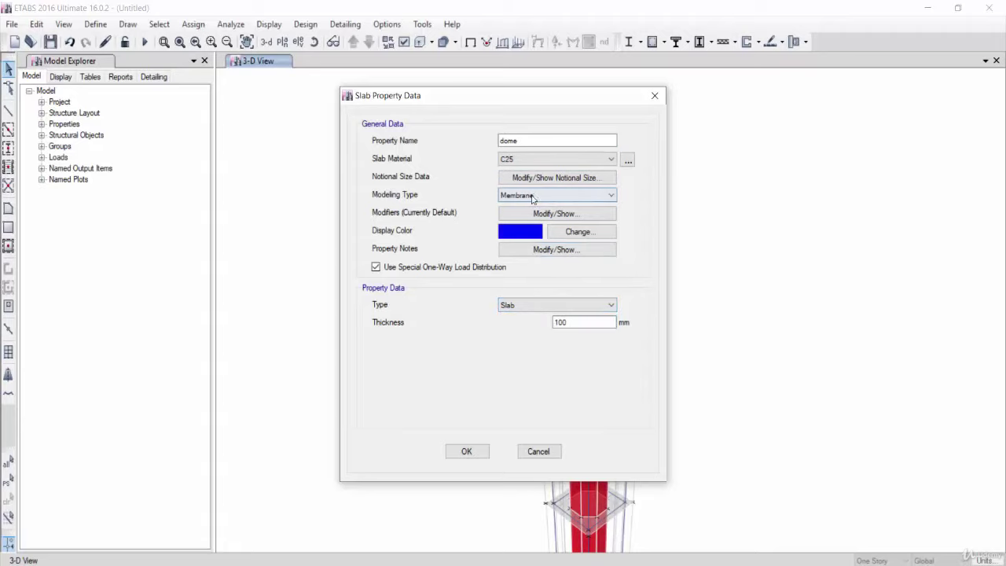
pyautogui.click(463, 451)
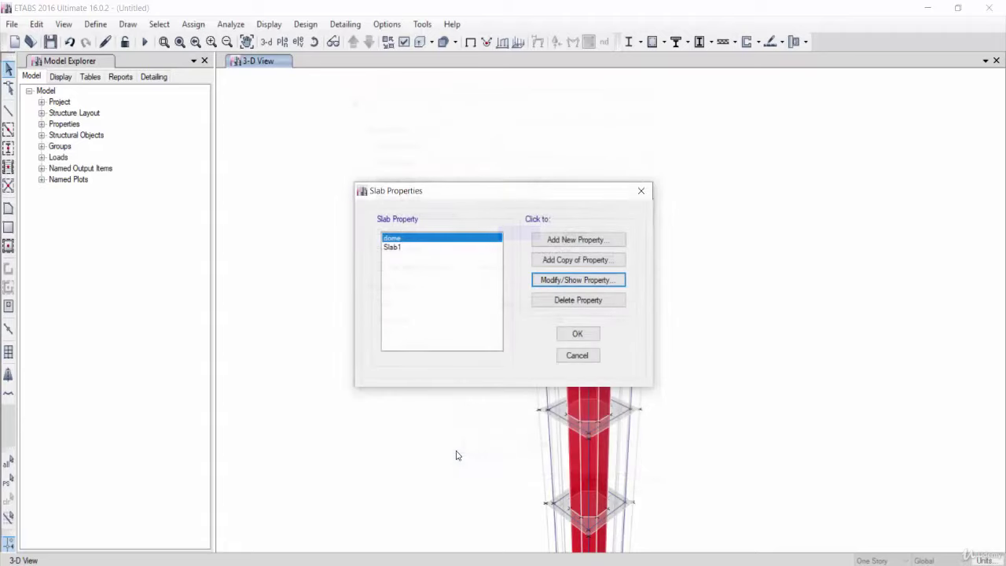
pyautogui.click(576, 336)
pyautogui.click(7, 209)
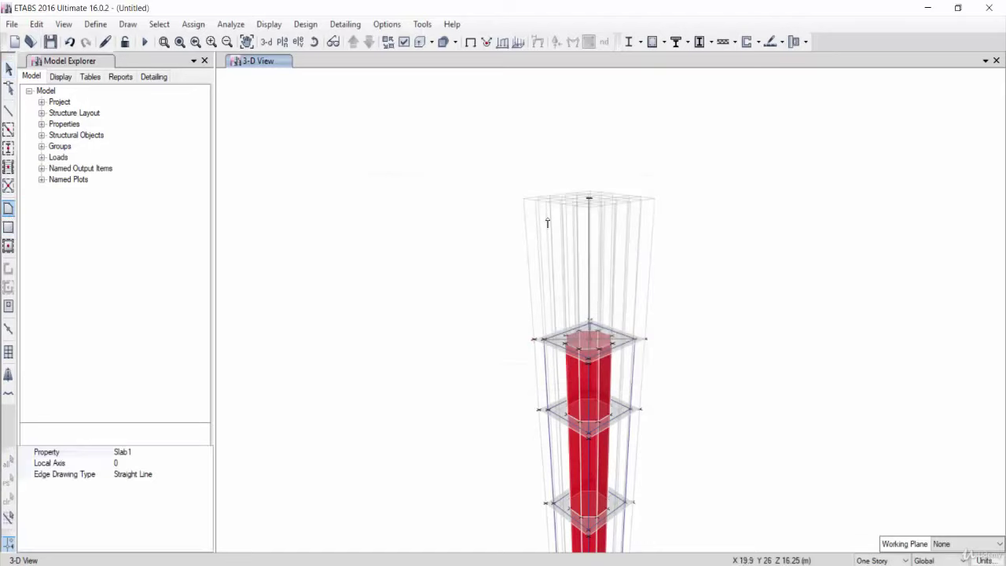
pyautogui.click(589, 197)
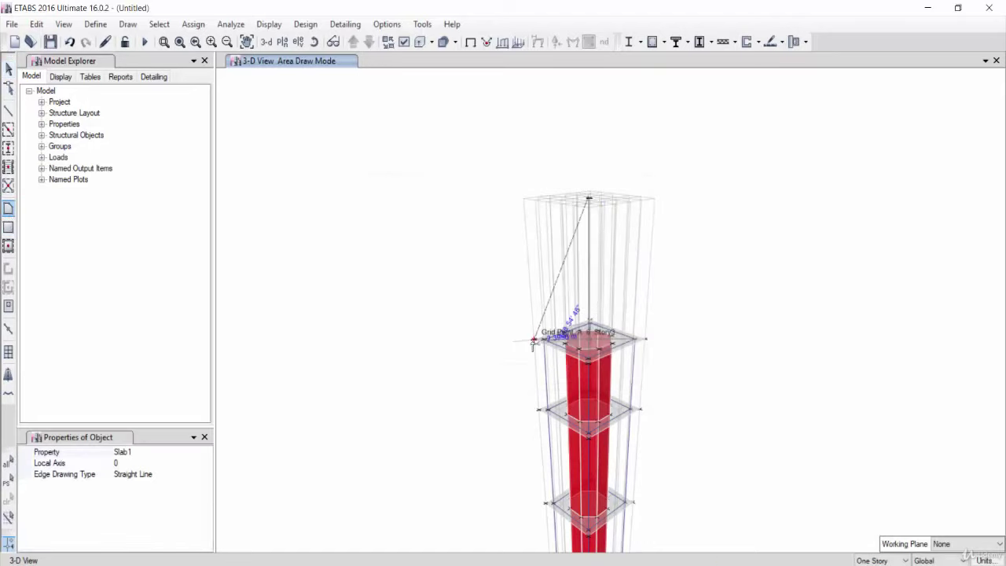
pyautogui.click(535, 339)
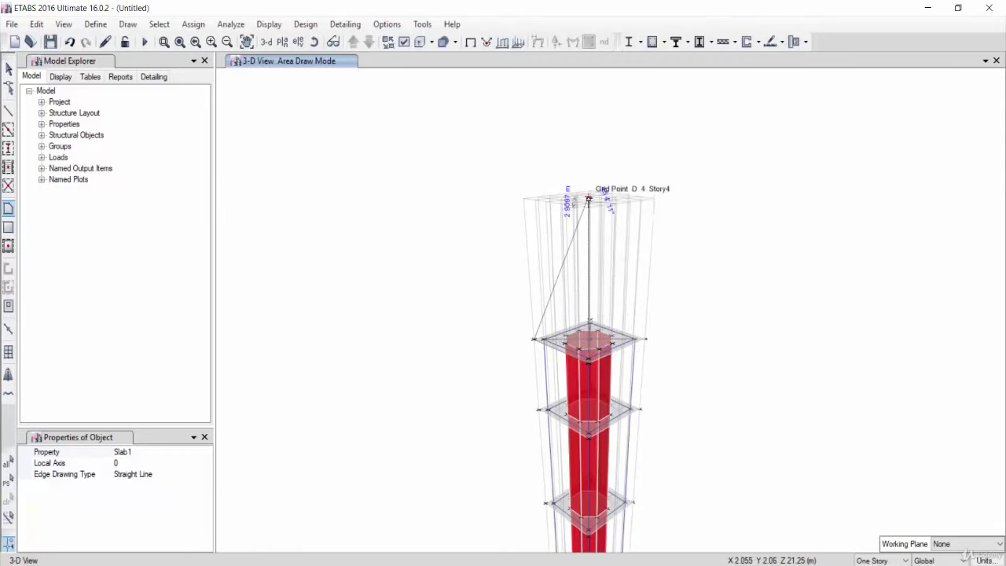
pyautogui.click(588, 200)
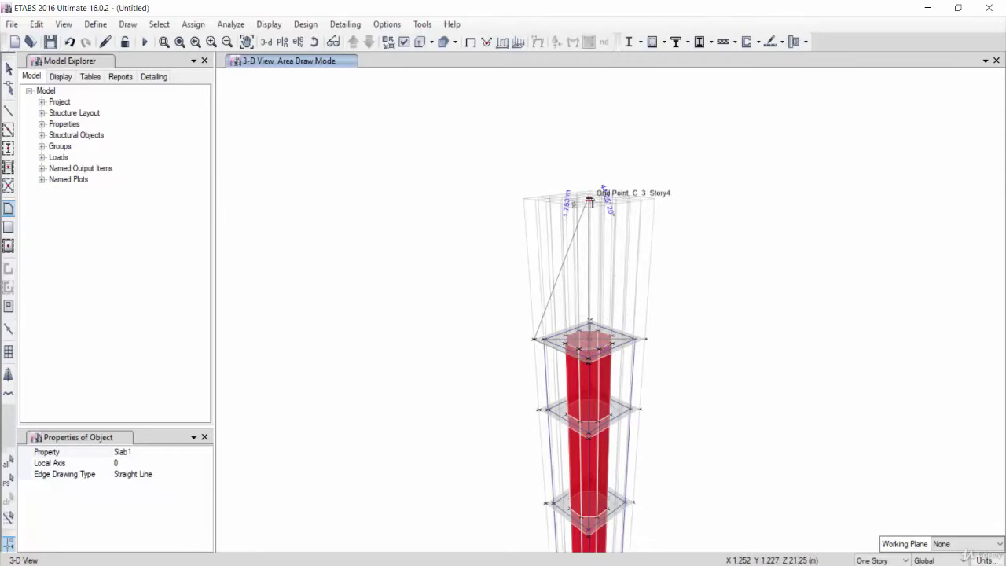
pyautogui.scroll(3, 578, 151)
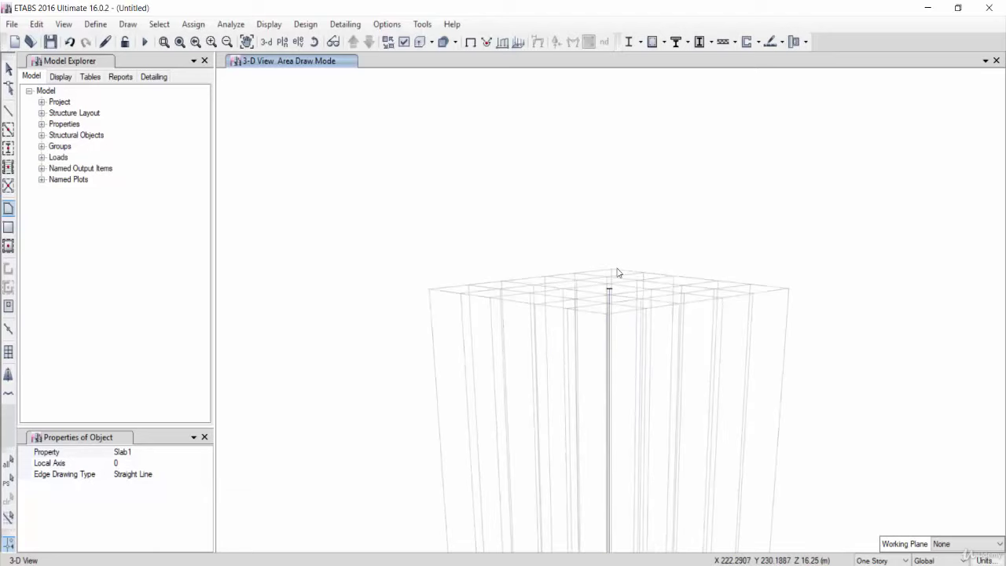
pyautogui.click(608, 290)
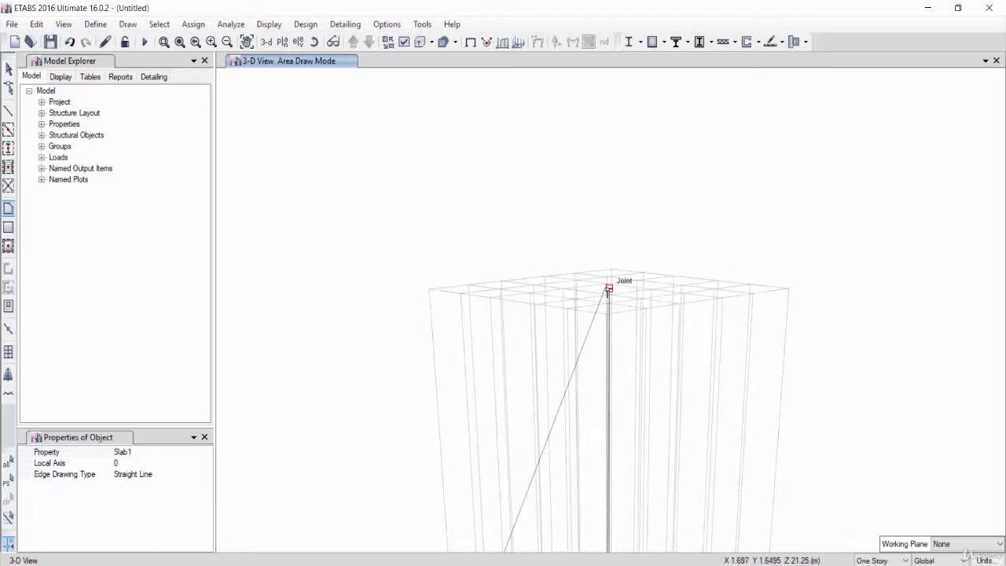
pyautogui.scroll(3, 621, 287)
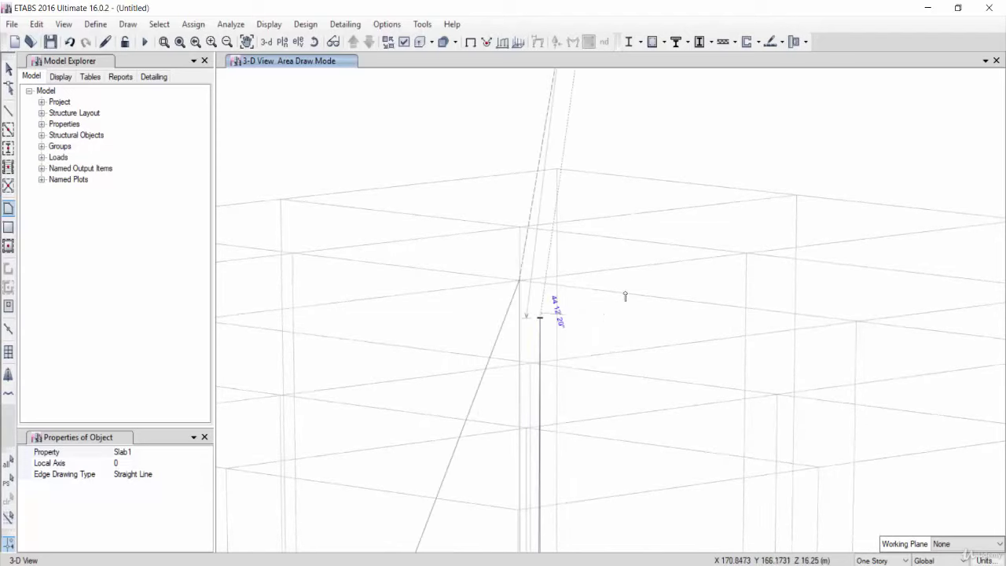
pyautogui.click(522, 286)
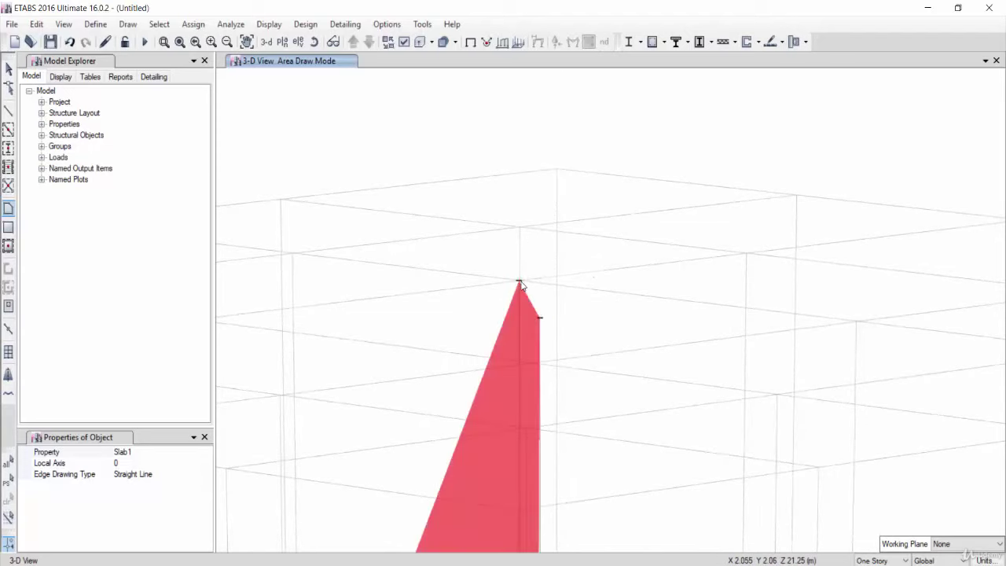
pyautogui.scroll(-3, 521, 286)
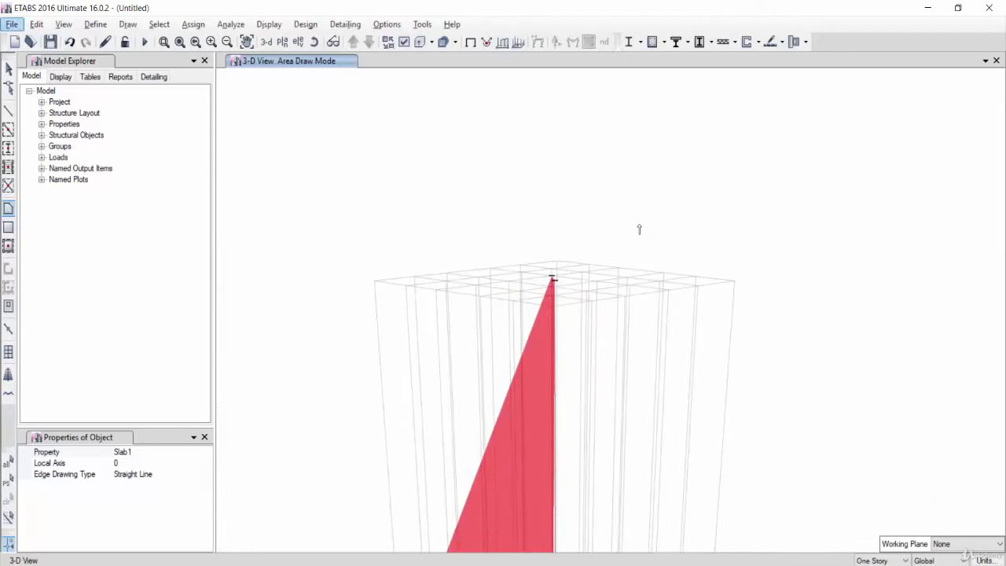
pyautogui.press('Escape')
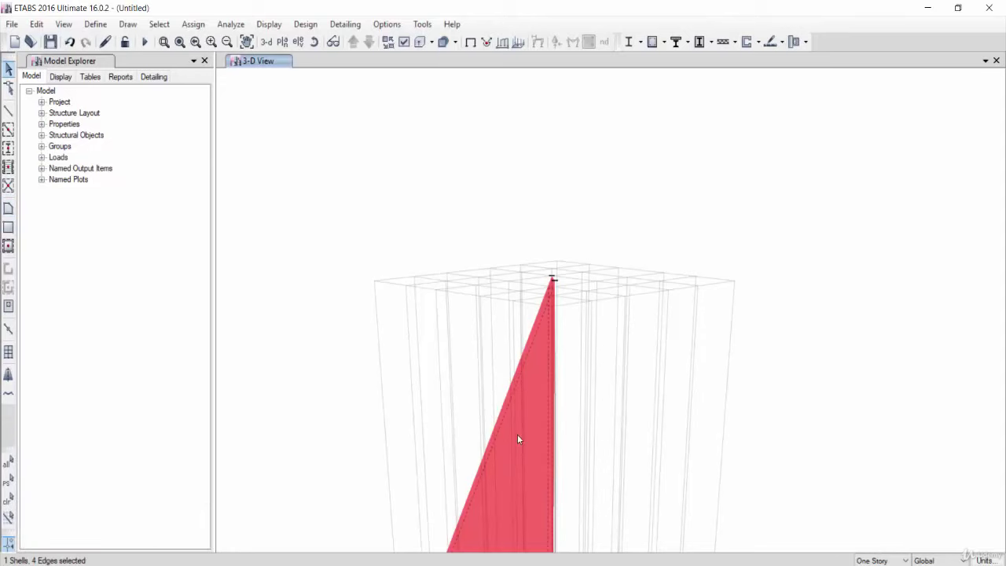
pyautogui.click(46, 29)
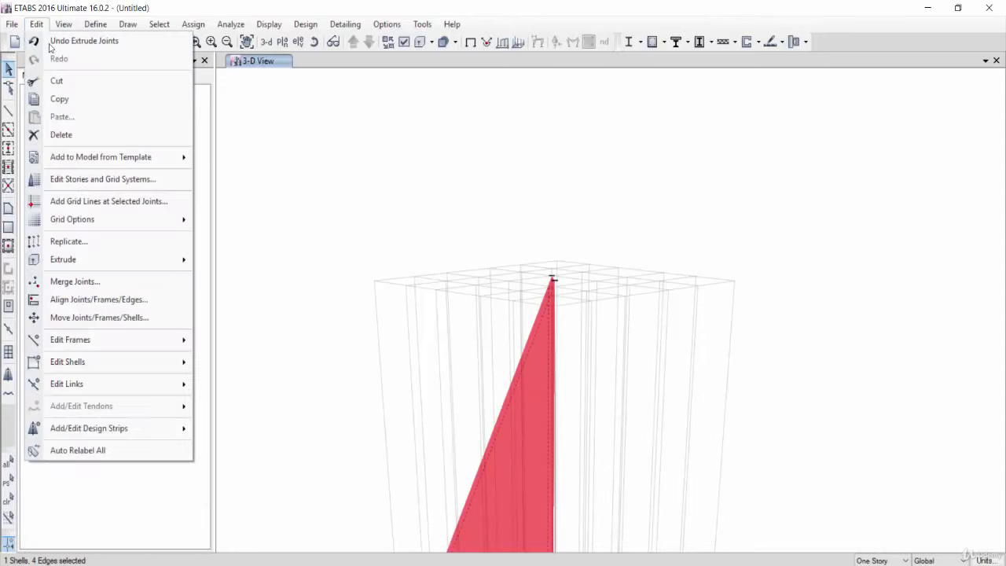
pyautogui.click(92, 135)
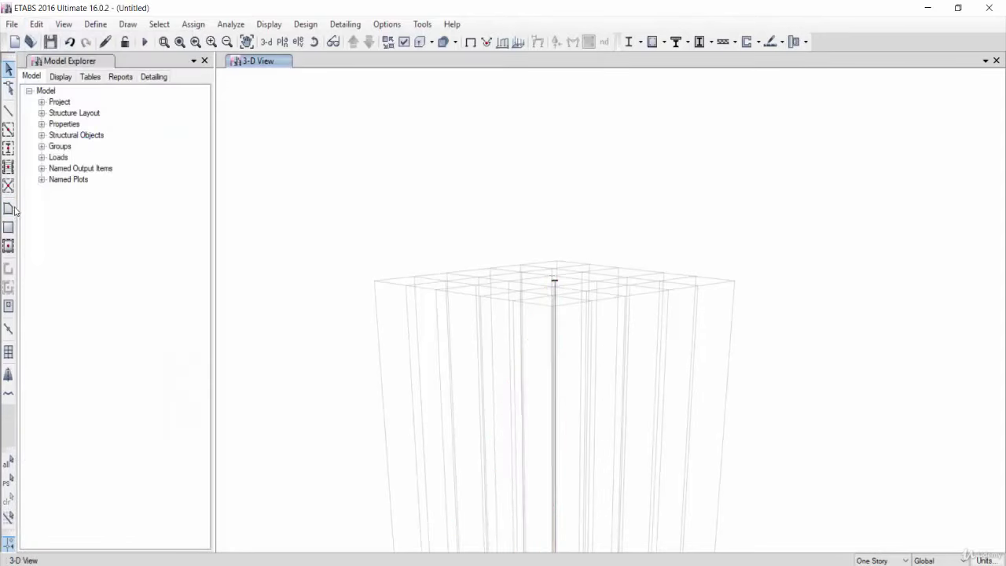
# Draw a triangular roof face from the apex through grid point A6 and the lower slab corner.
pyautogui.click(554, 281)
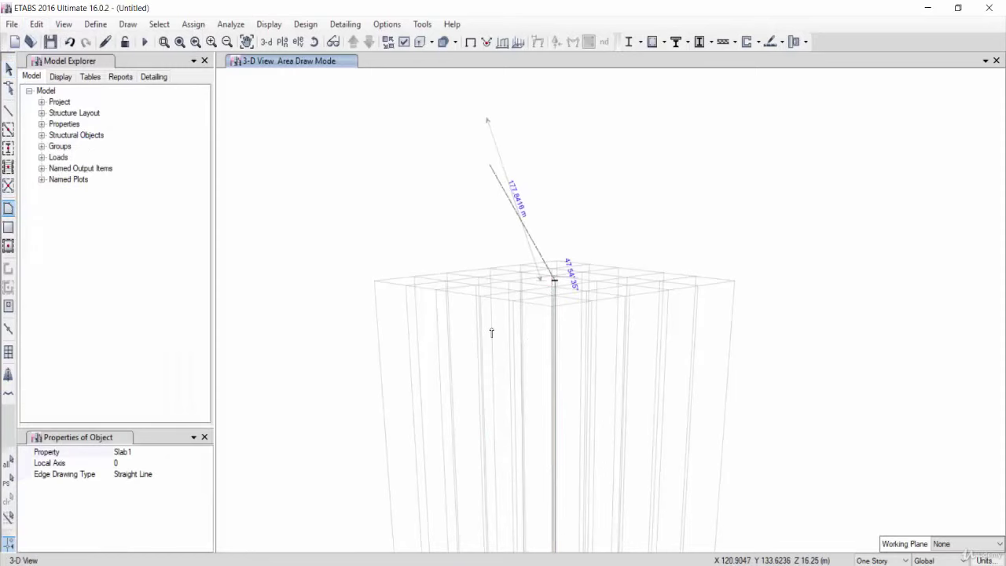
pyautogui.scroll(-5, 491, 332)
pyautogui.scroll(2, 471, 385)
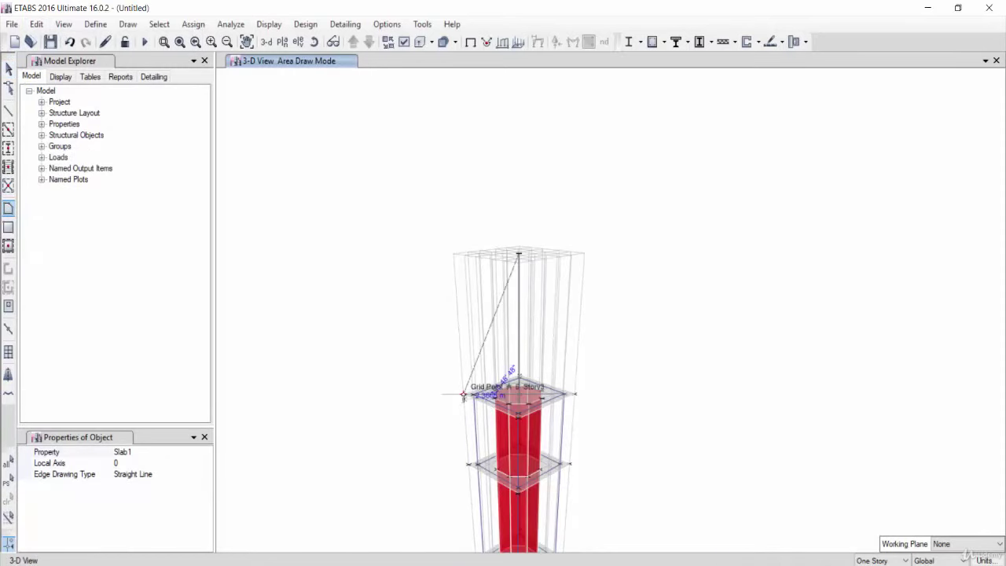
pyautogui.scroll(5, 464, 402)
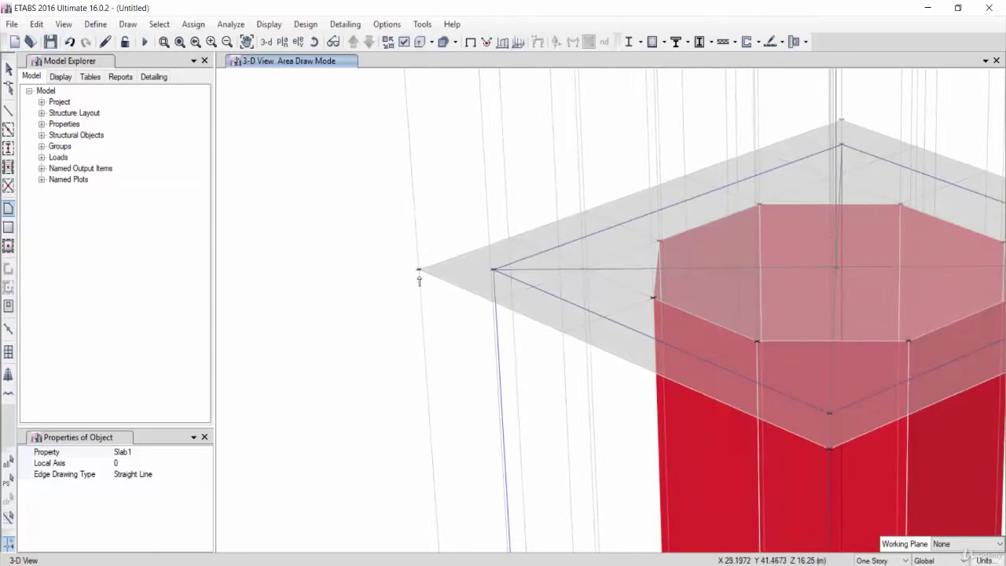
pyautogui.click(418, 271)
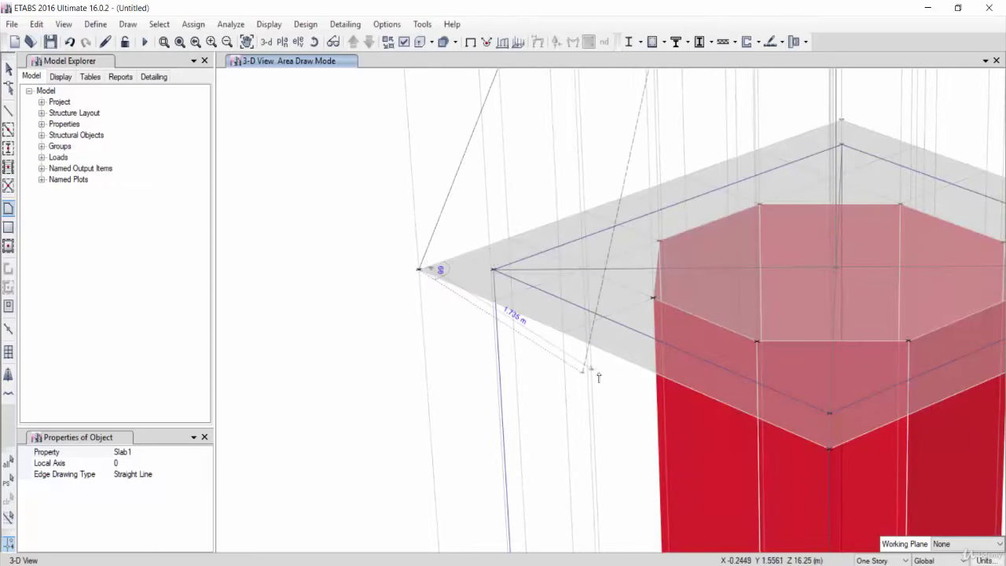
pyautogui.click(829, 448)
pyautogui.scroll(-3, 872, 213)
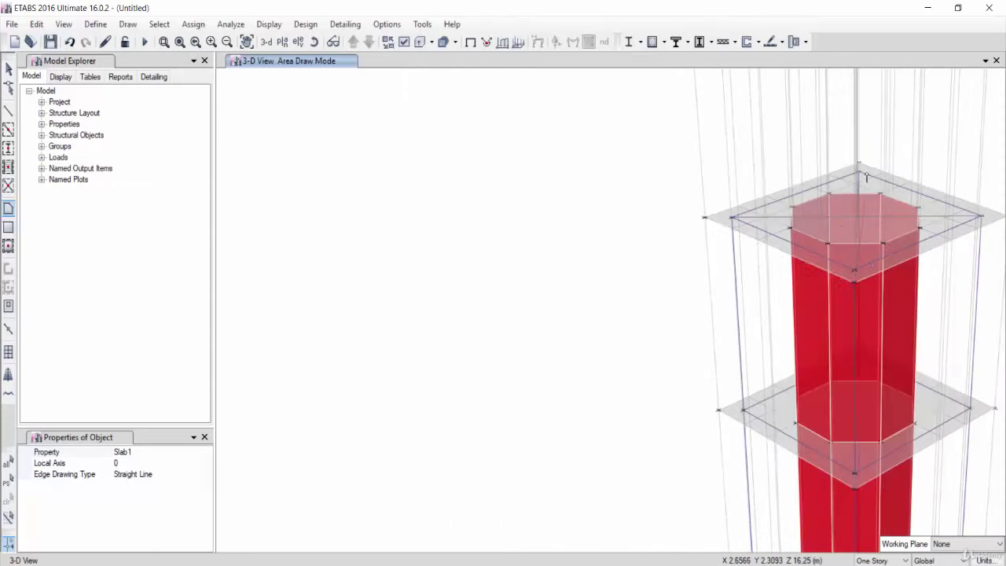
pyautogui.scroll(-2, 797, 355)
pyautogui.scroll(-2, 723, 480)
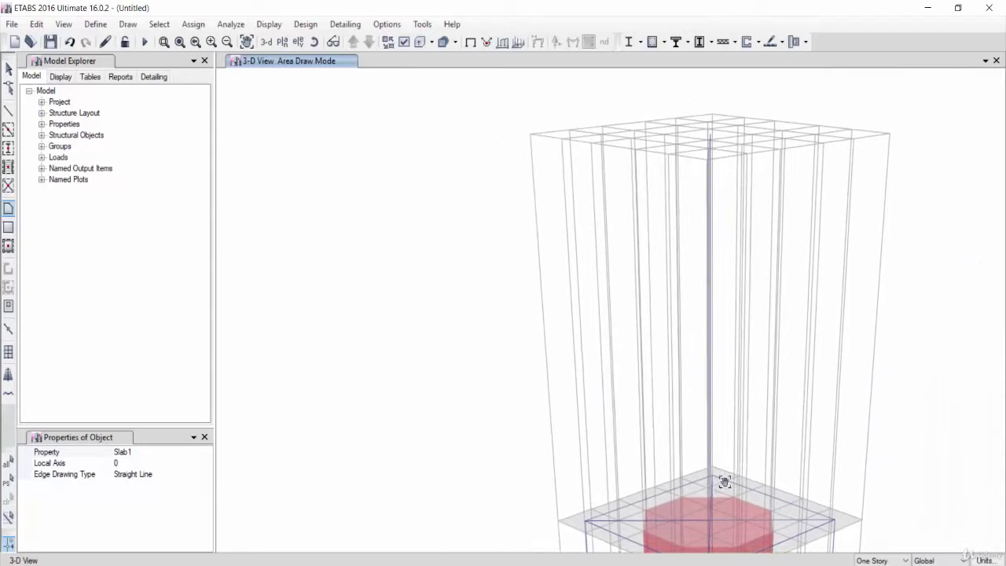
pyautogui.doubleClick(710, 137)
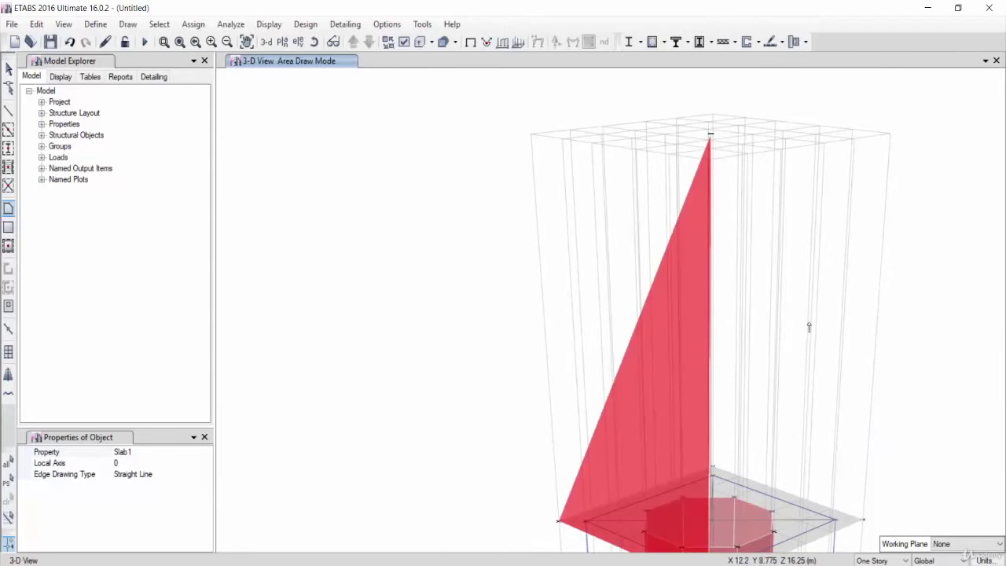
# Cancel the partial area and reorient the view to another side of the pyramid.
pyautogui.click(710, 134)
pyautogui.moveTo(779, 248); pyautogui.dragTo(783, 80, button='middle')
pyautogui.press('Escape')
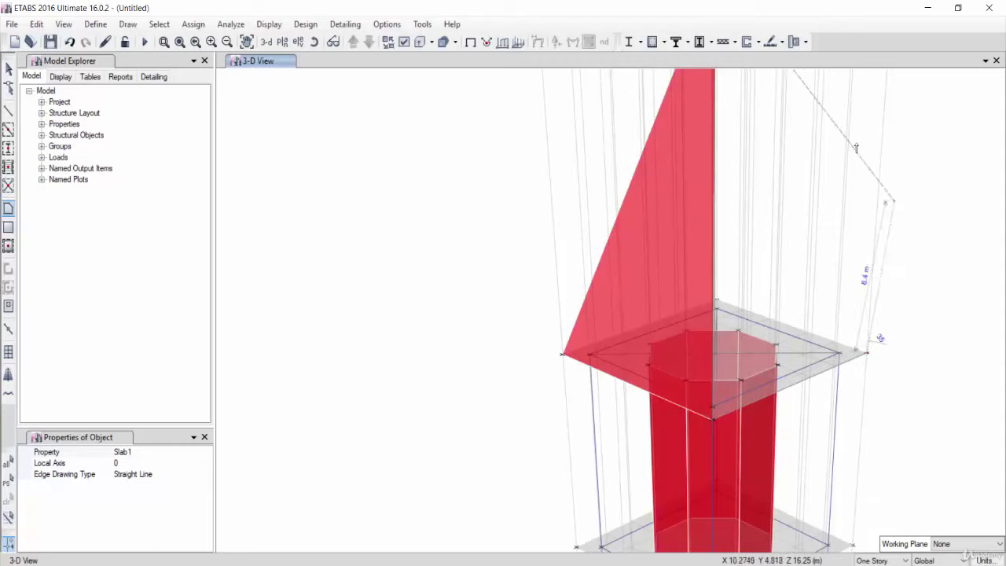
pyautogui.moveTo(872, 345); pyautogui.dragTo(789, 350, button='middle')
pyautogui.scroll(-3, 790, 350)
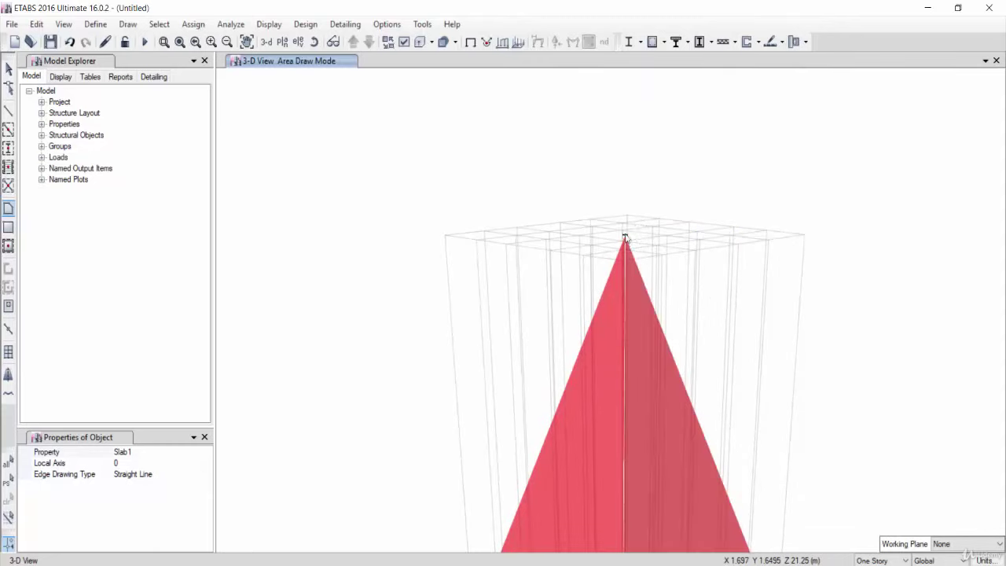
pyautogui.scroll(-2, 746, 337)
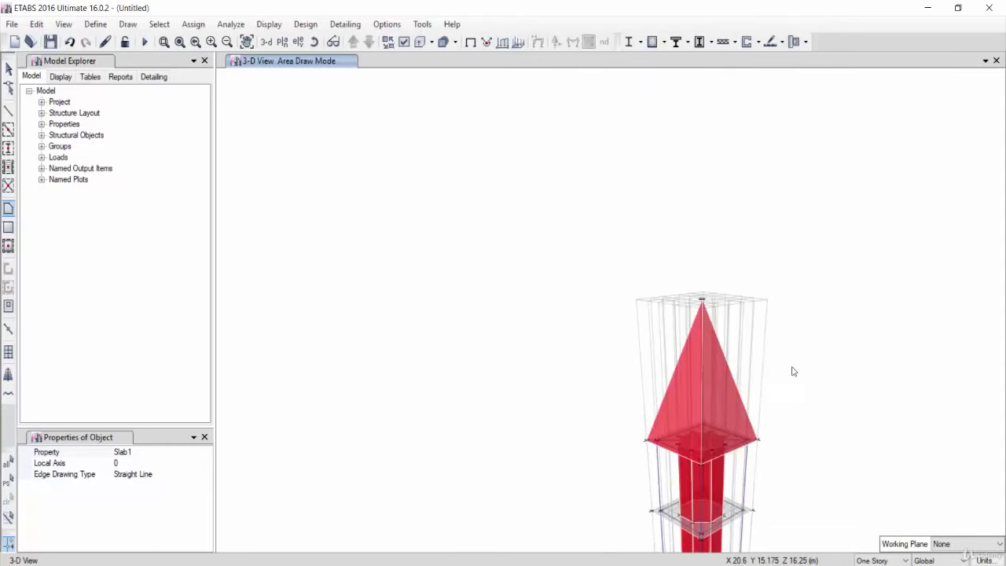
pyautogui.moveTo(783, 431)
pyautogui.keyDown('shift'); pyautogui.mouseDown(button='middle')
pyautogui.moveTo(841, 450)
pyautogui.moveTo(943, 438)
pyautogui.mouseUp(button='middle'); pyautogui.keyUp('shift')
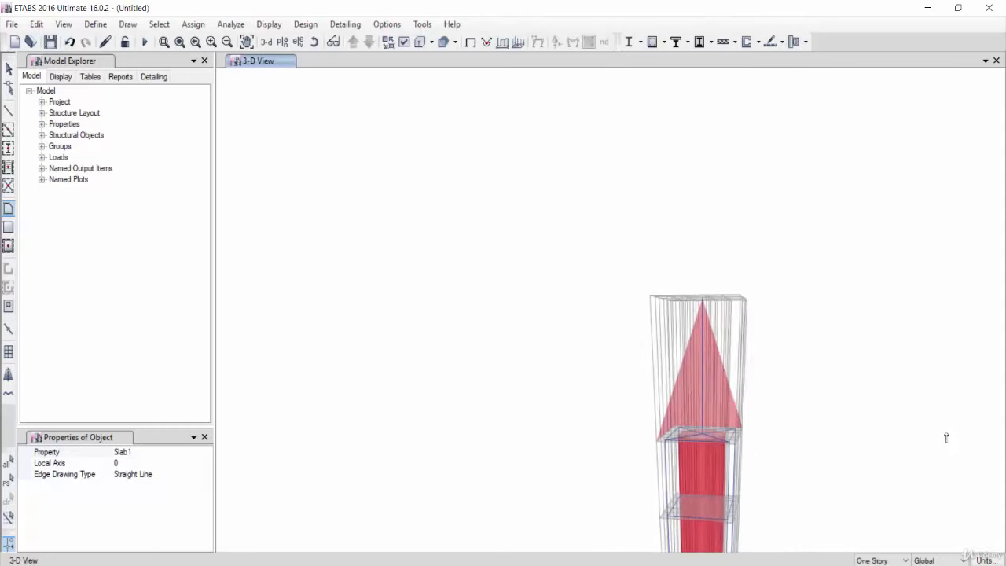
pyautogui.scroll(3, 752, 460)
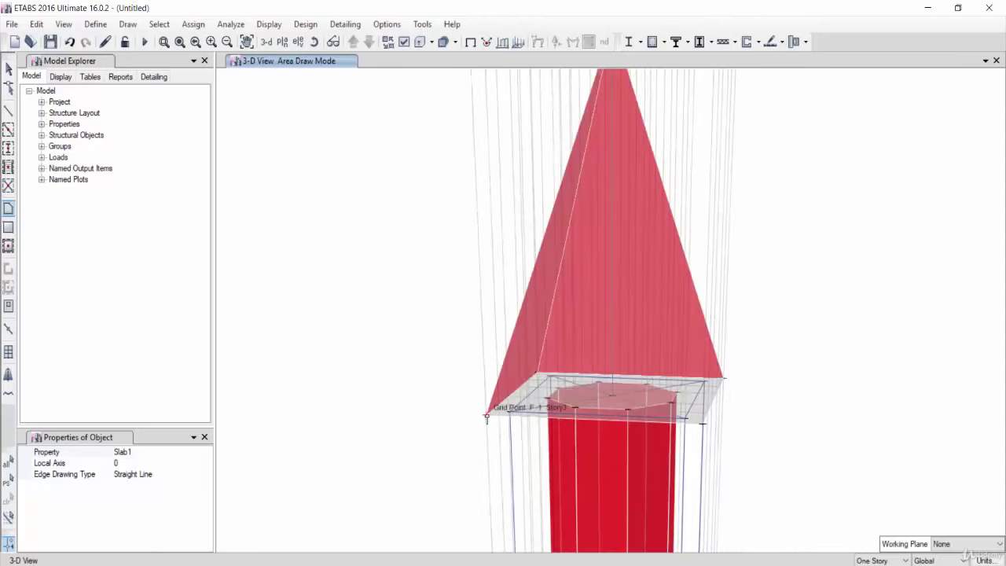
# Draw the front pyramid face from grid point F1 up to the apex.
pyautogui.click(487, 416)
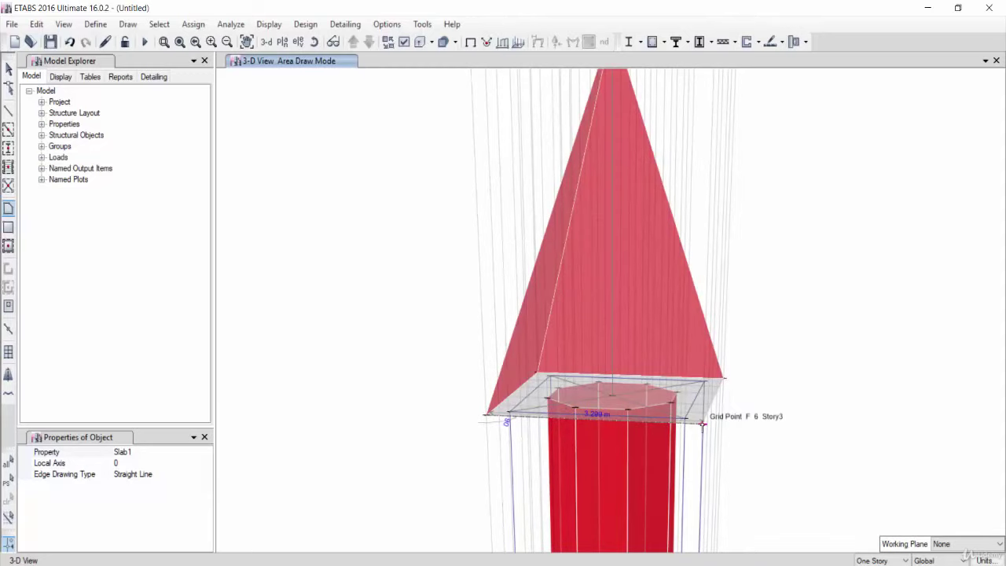
pyautogui.moveTo(754, 168); pyautogui.dragTo(714, 368, button='middle')
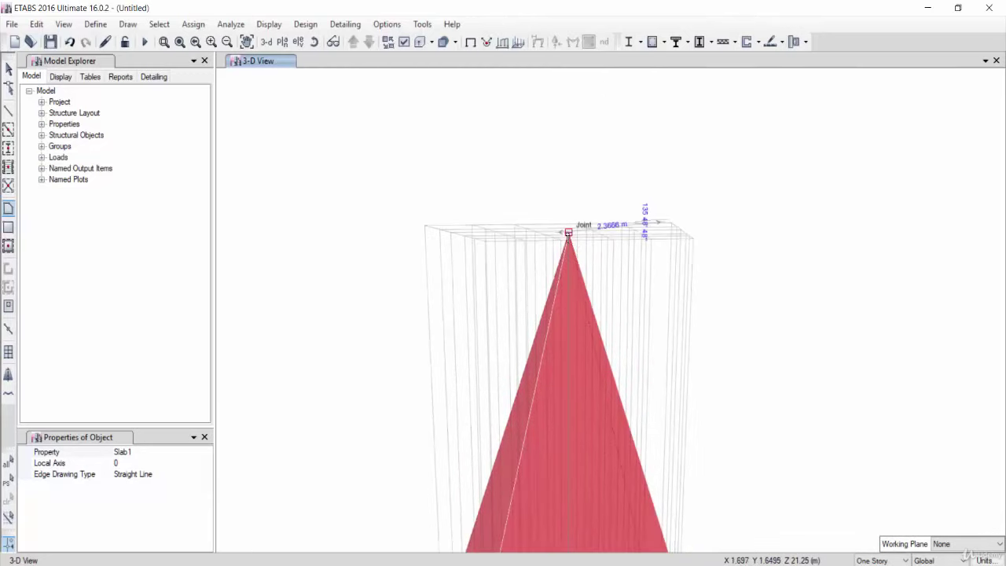
pyautogui.click(568, 234)
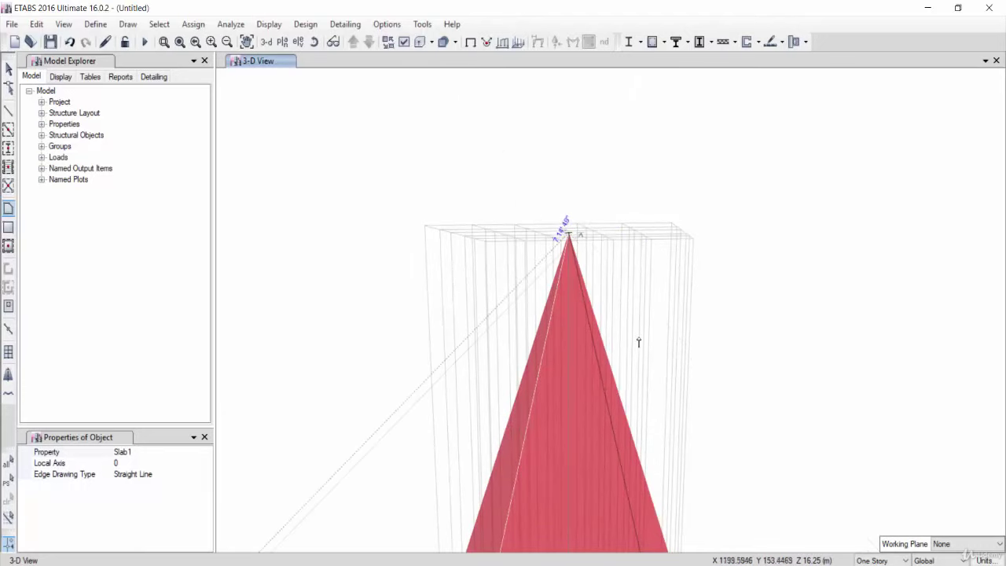
pyautogui.moveTo(638, 342); pyautogui.dragTo(685, 177, button='middle')
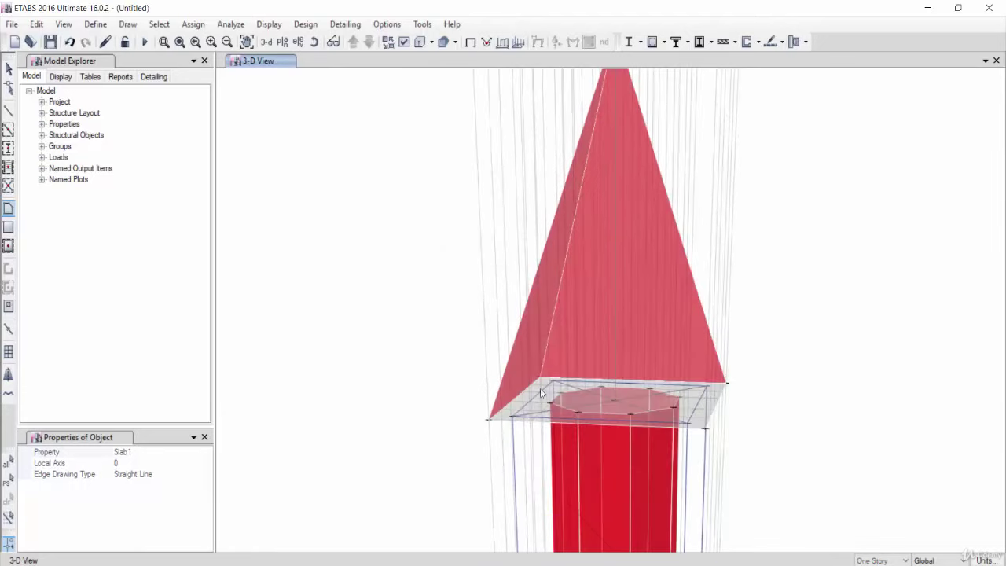
pyautogui.doubleClick(487, 422)
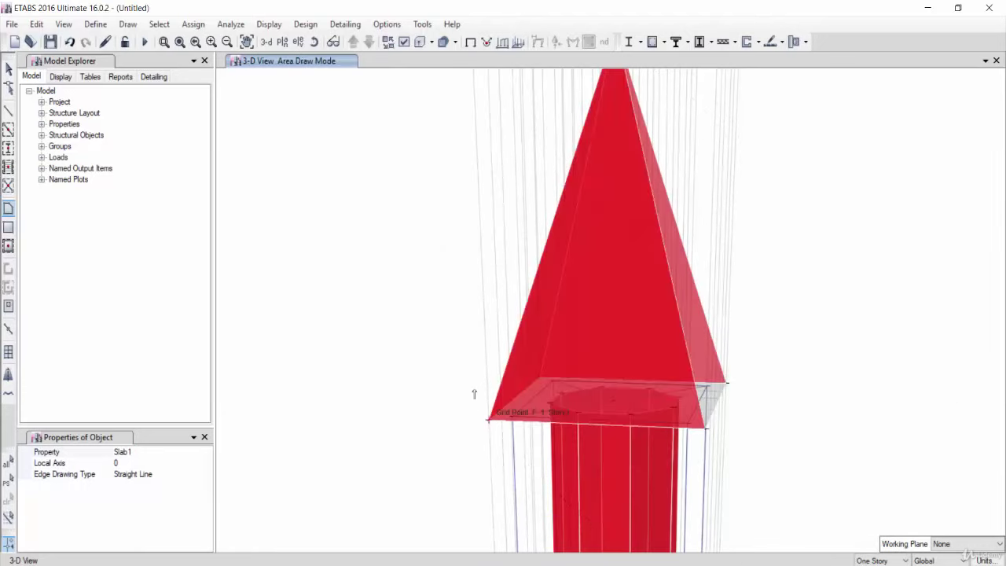
# Draw the right pyramid face from two slab corners to the apex, then stop drawing.
pyautogui.click(705, 430)
pyautogui.click(726, 383)
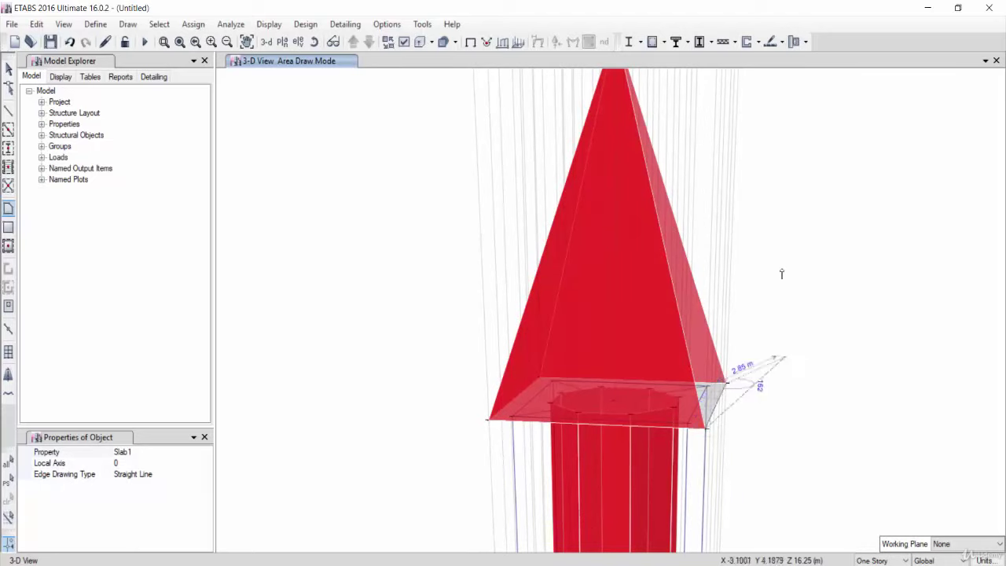
pyautogui.moveTo(745, 217); pyautogui.dragTo(747, 328, button='middle')
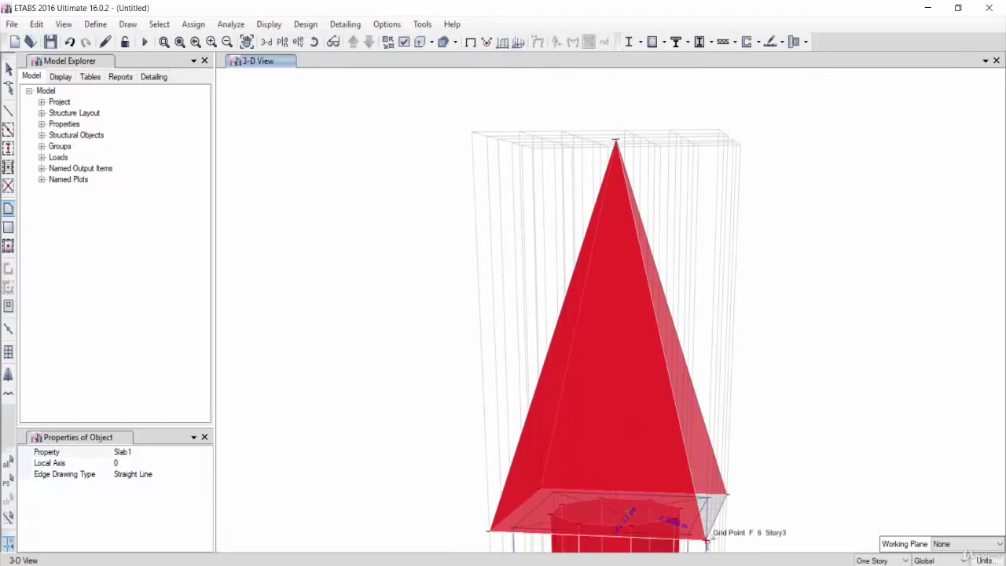
pyautogui.doubleClick(707, 544)
pyautogui.press('Escape')
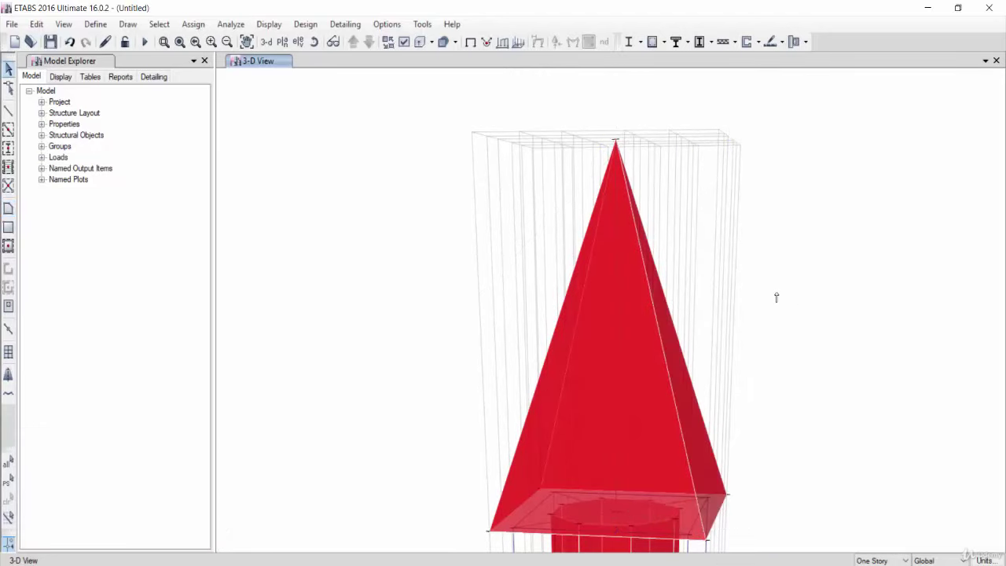
pyautogui.scroll(-4, 777, 296)
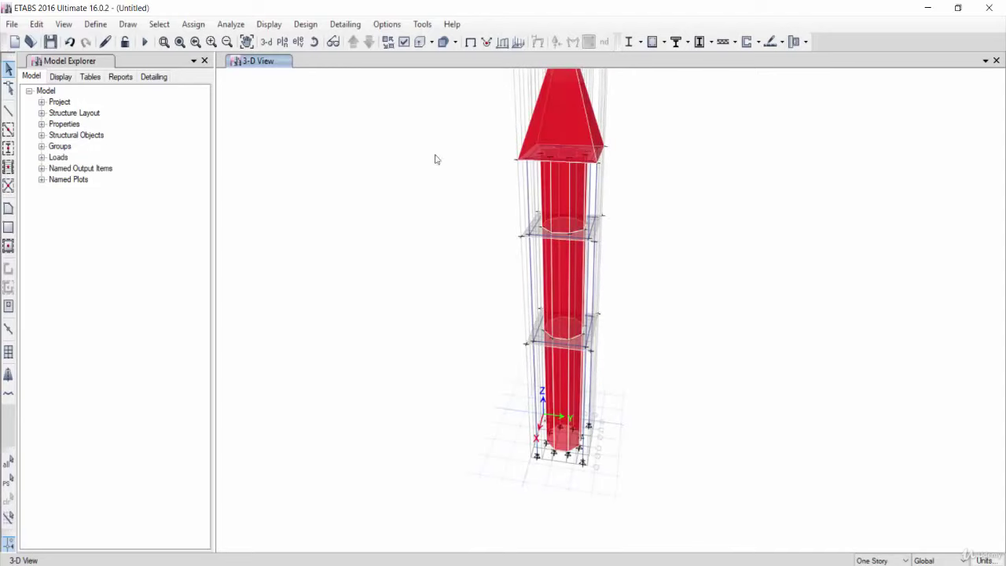
# Display the Story3 plan at Z = 16.25 m.
pyautogui.click(281, 42)
pyautogui.click(443, 275)
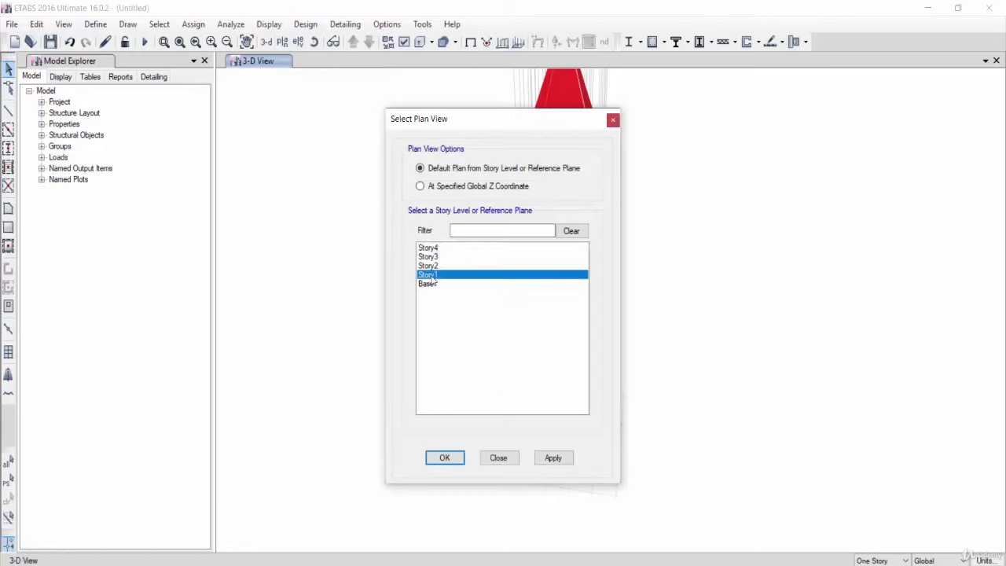
pyautogui.click(444, 457)
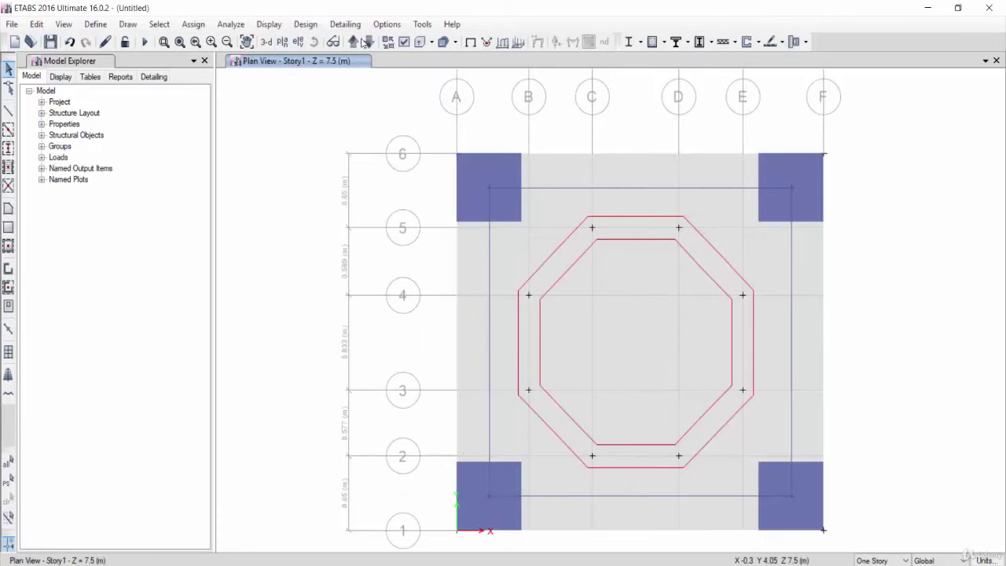
pyautogui.click(354, 42)
pyautogui.click(354, 42)
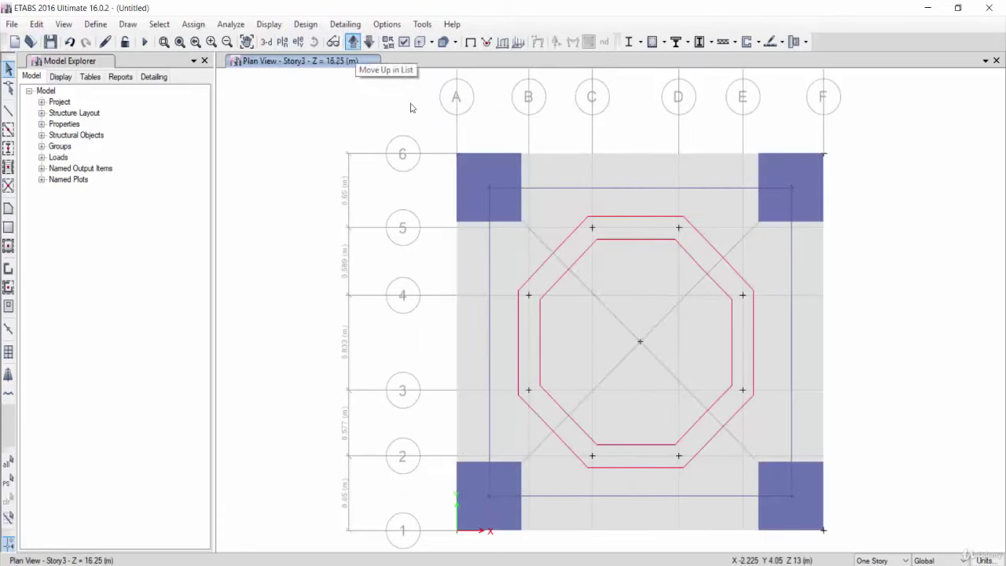
# Delete the four diagonal corner-to-centre frames on Story3.
pyautogui.click(595, 304)
pyautogui.click(603, 381)
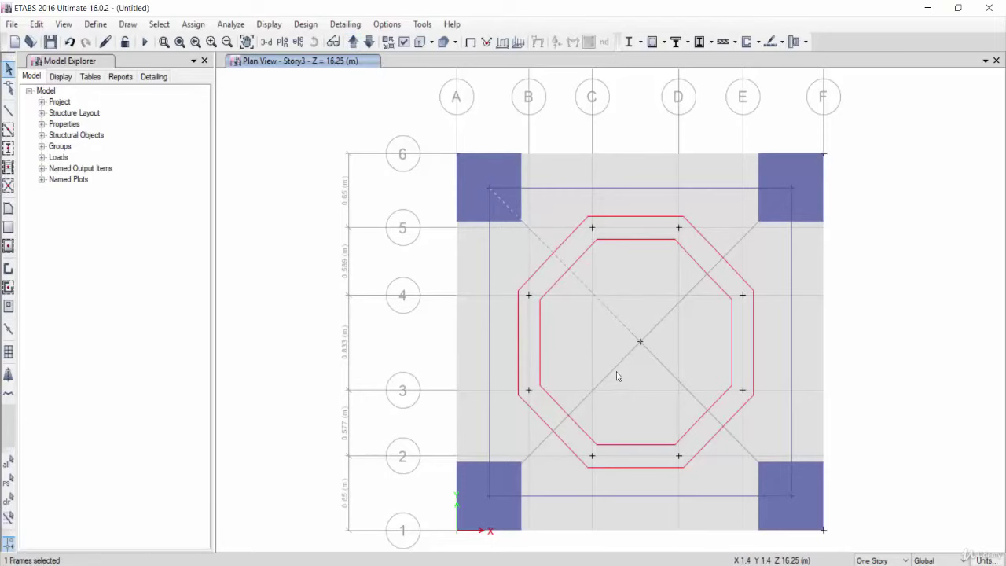
pyautogui.click(680, 383)
pyautogui.click(685, 297)
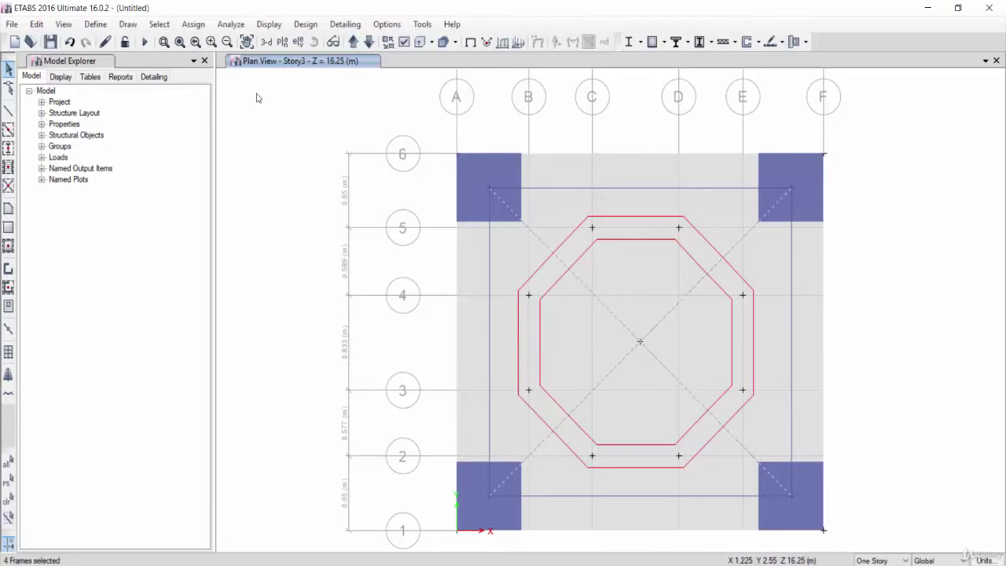
pyautogui.click(37, 24)
pyautogui.click(69, 134)
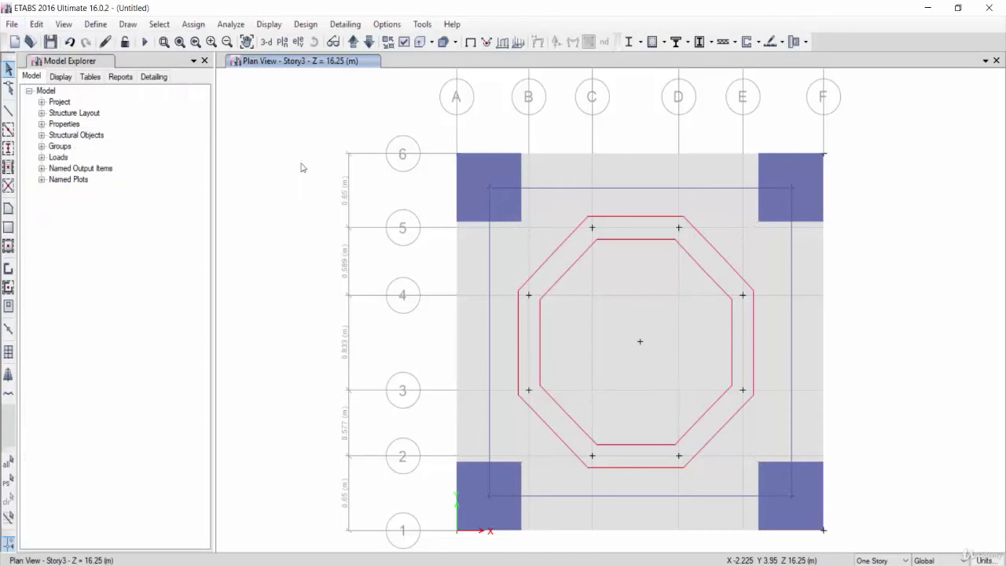
pyautogui.click(96, 25)
pyautogui.moveTo(135, 62)
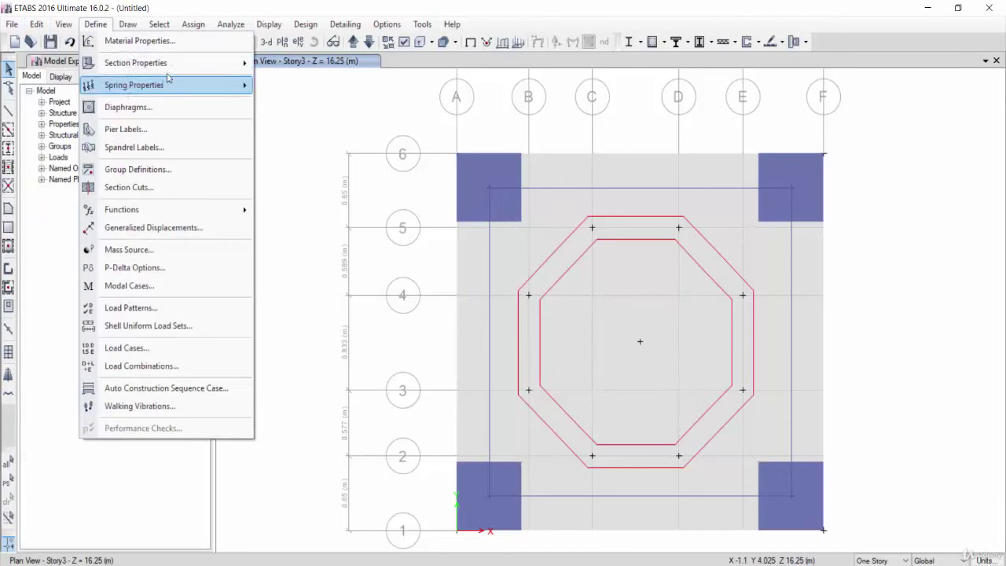
# Resize the ConcCol frame section to 500 mm depth and 500 mm width.
pyautogui.click(297, 66)
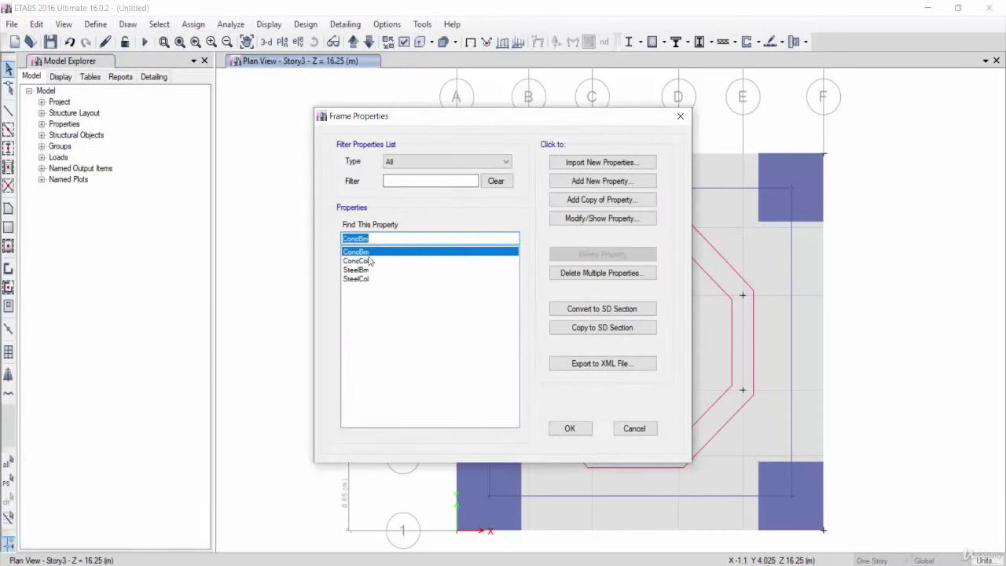
pyautogui.click(371, 261)
pyautogui.click(583, 220)
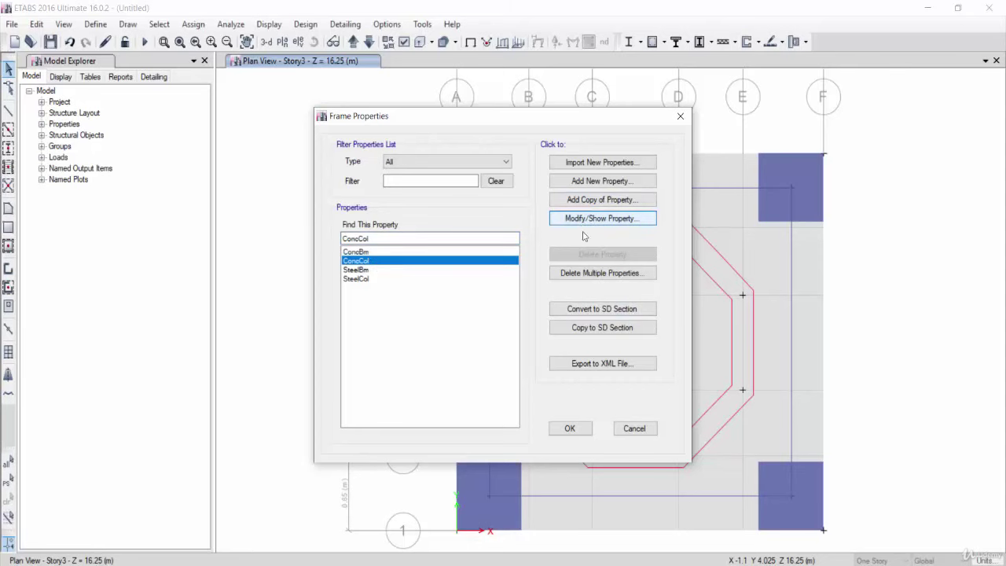
pyautogui.doubleClick(510, 329)
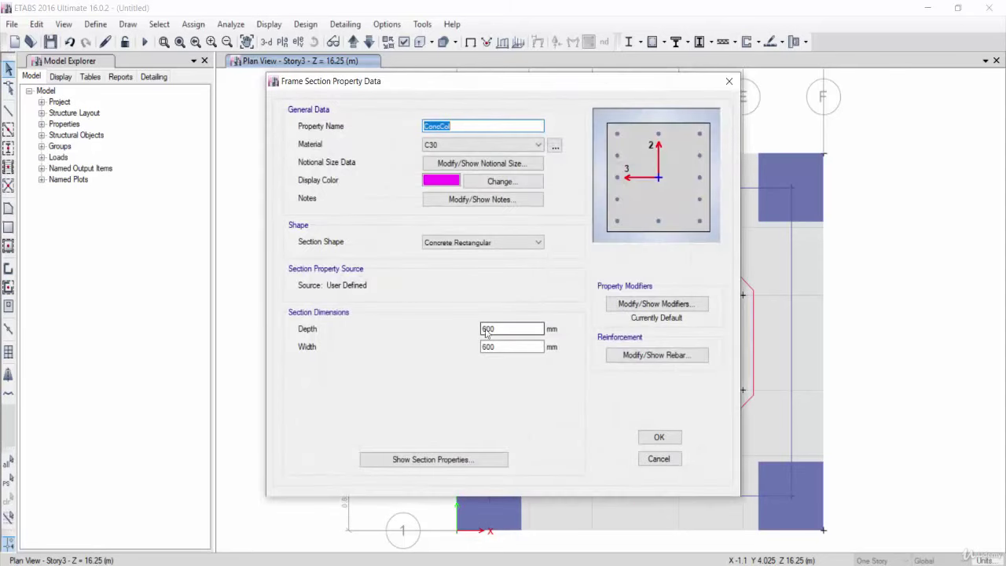
pyautogui.write('500')
pyautogui.press('Tab')
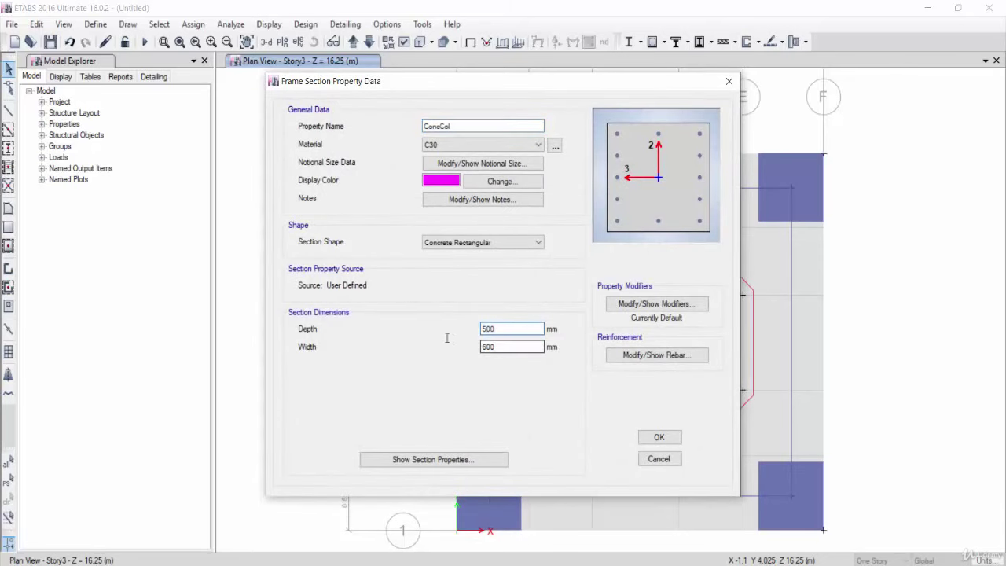
pyautogui.write('500')
pyautogui.click(660, 437)
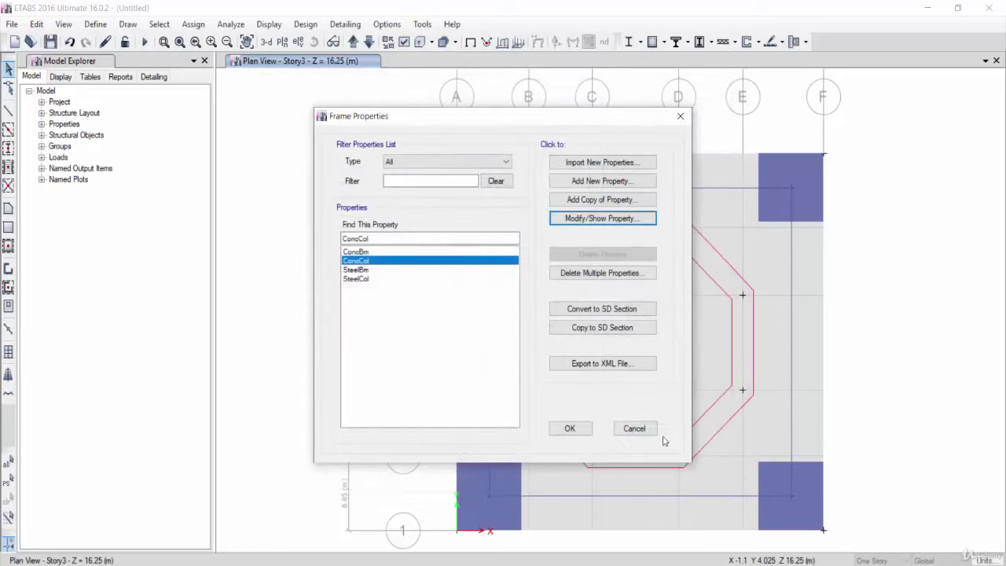
# Close the frame sections and refresh the plan to show the 500 mm columns.
pyautogui.click(573, 428)
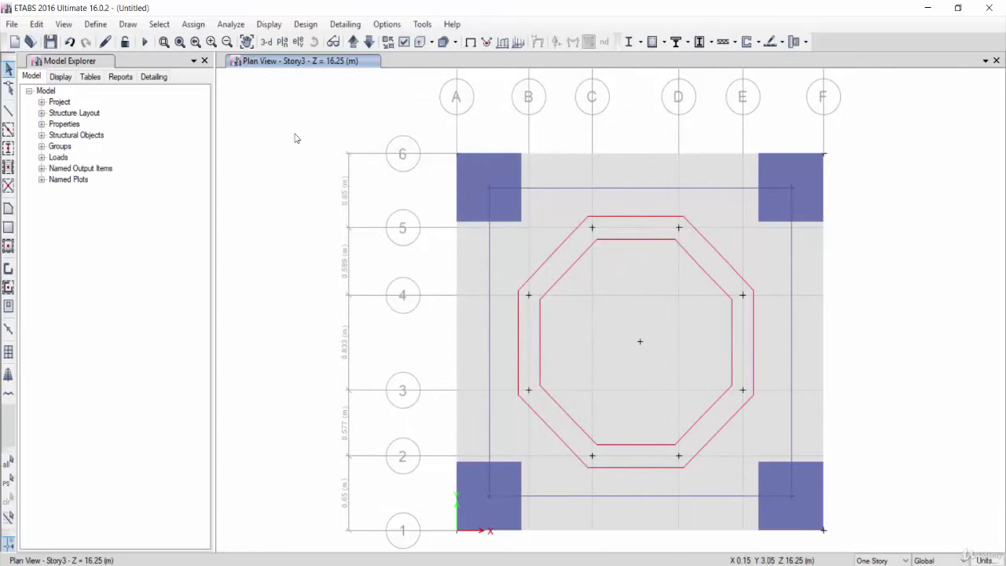
pyautogui.click(106, 42)
pyautogui.scroll(-3, 465, 228)
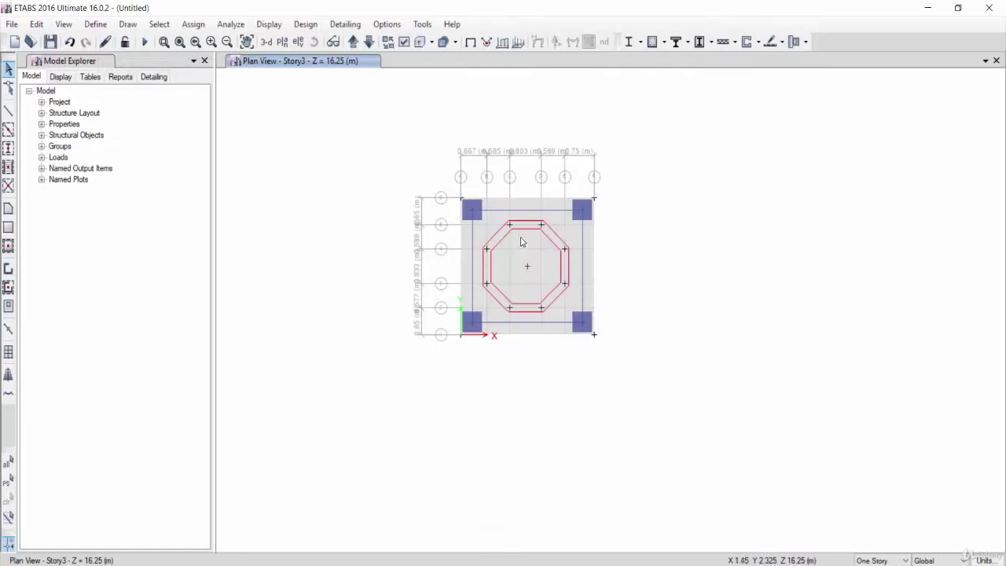
pyautogui.scroll(3, 509, 291)
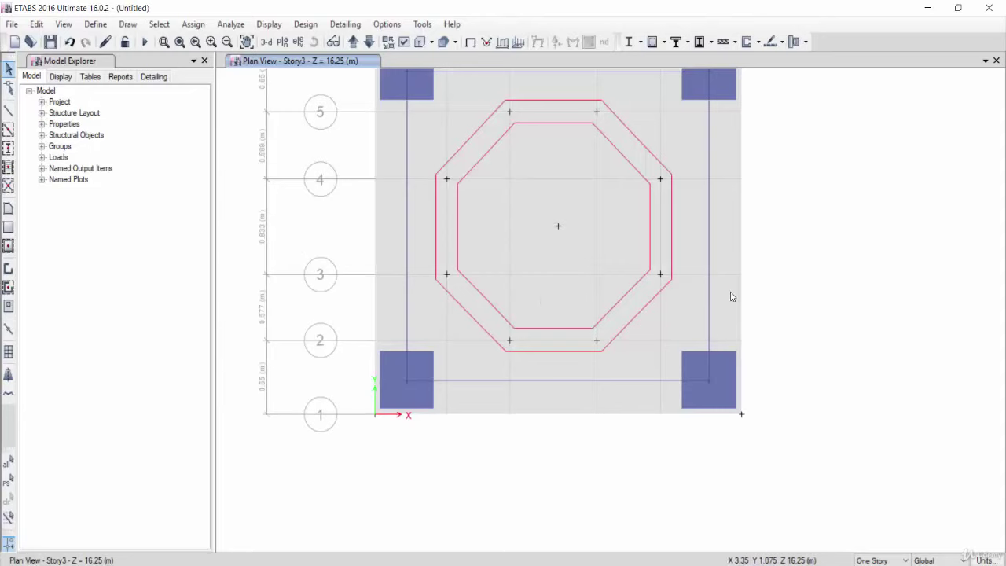
pyautogui.moveTo(828, 254); pyautogui.dragTo(798, 305, button='middle')
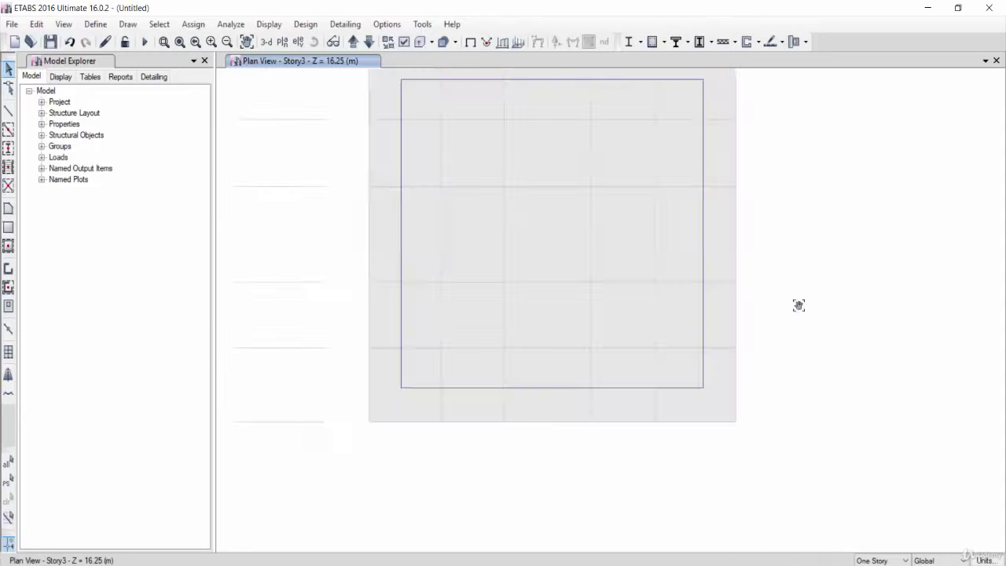
# Review the model in the default 3-D view, then pick the Base level for a plan.
pyautogui.click(266, 42)
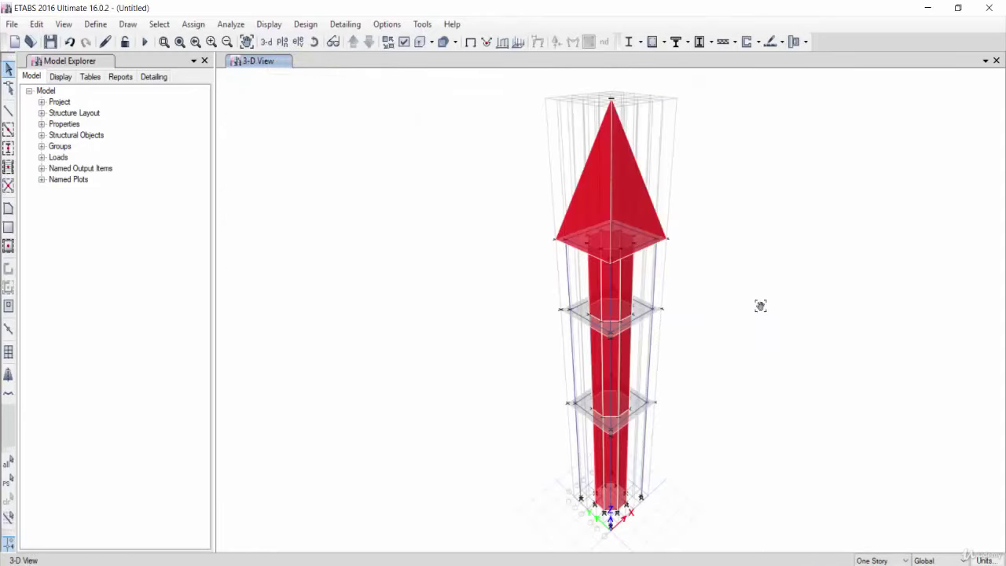
pyautogui.moveTo(760, 306); pyautogui.dragTo(626, 275, button='middle')
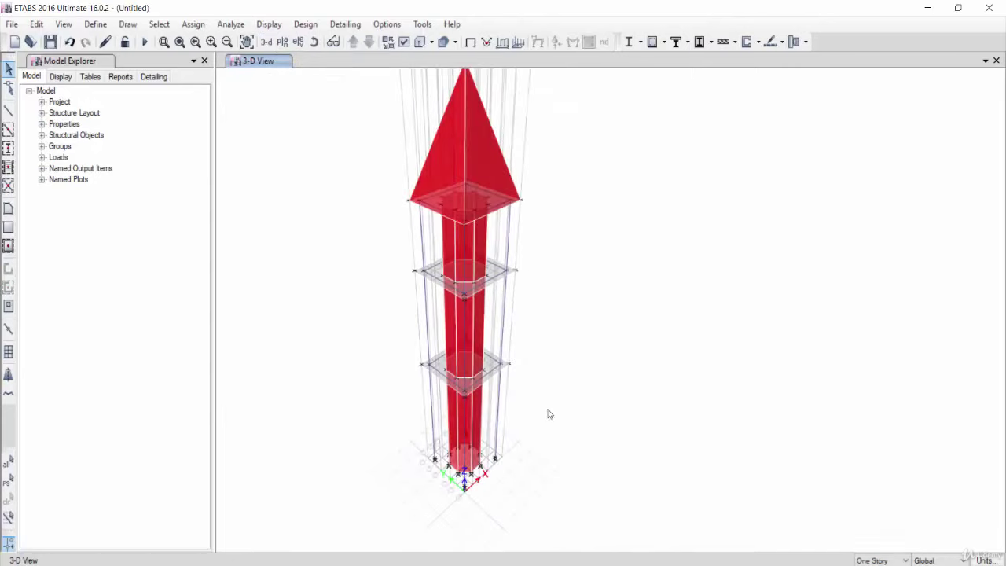
pyautogui.click(282, 42)
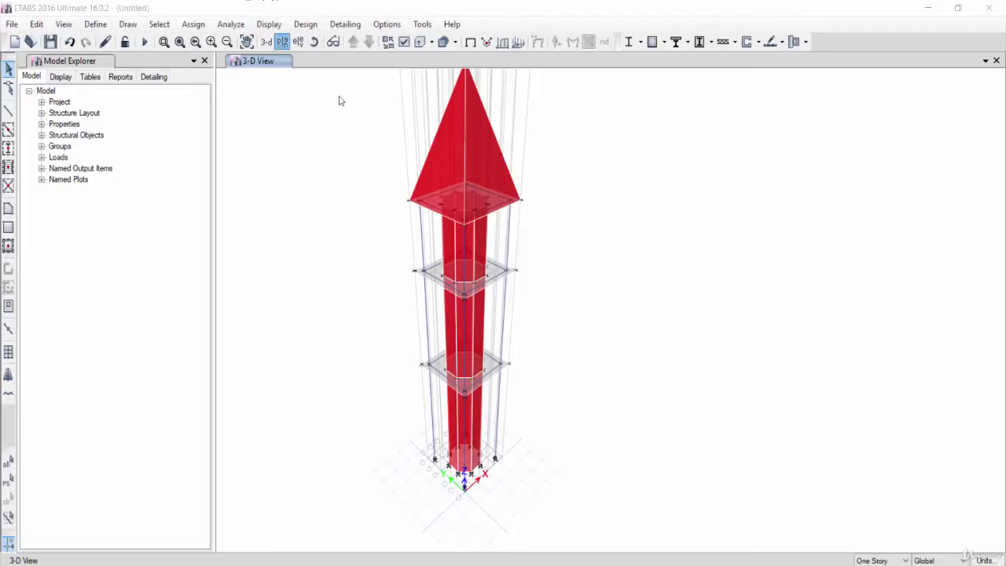
pyautogui.click(425, 284)
# Restrain all 12 Base-level joints in X, Y and Z translation.
pyautogui.click(442, 458)
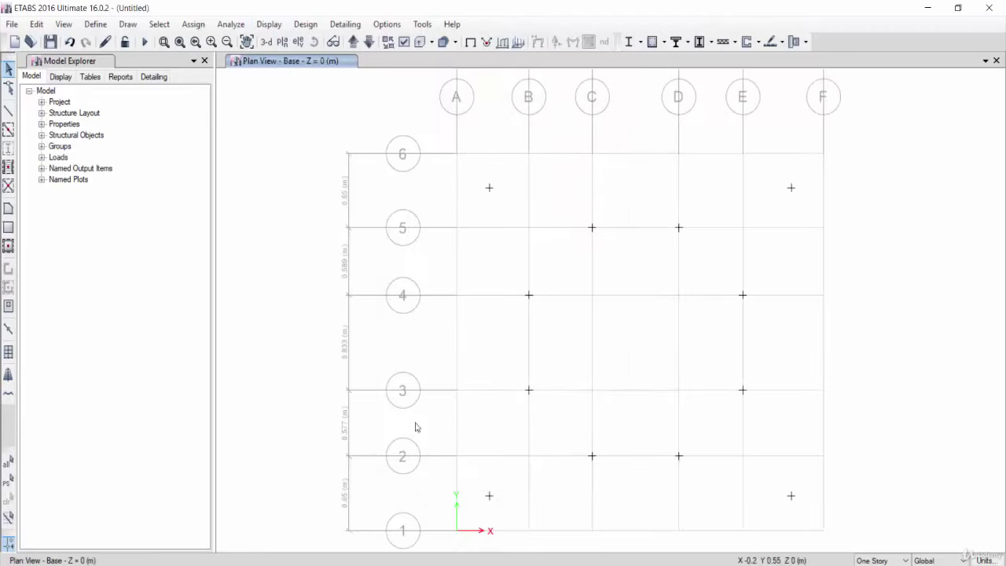
pyautogui.moveTo(400, 144); pyautogui.dragTo(837, 538)
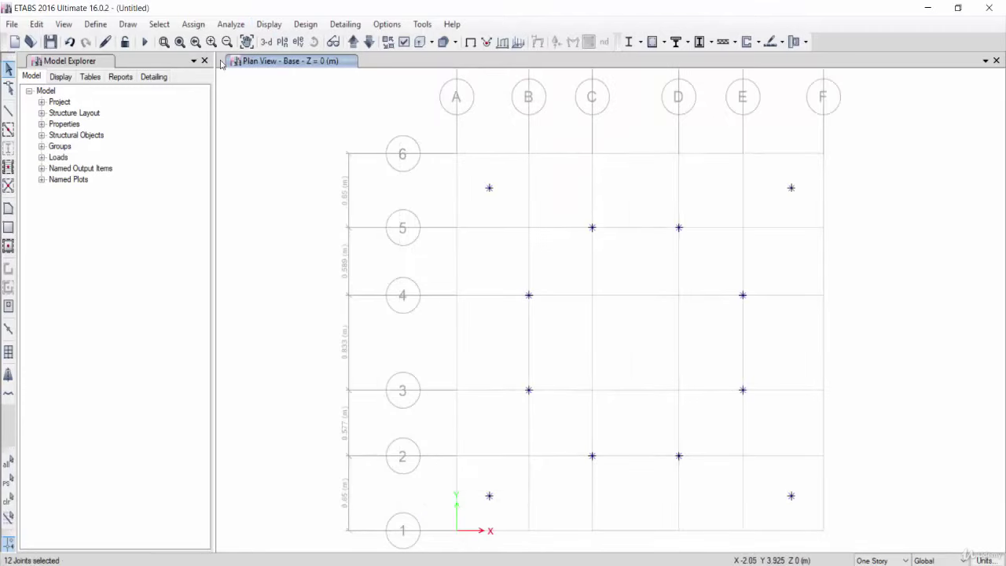
pyautogui.click(193, 24)
pyautogui.click(395, 40)
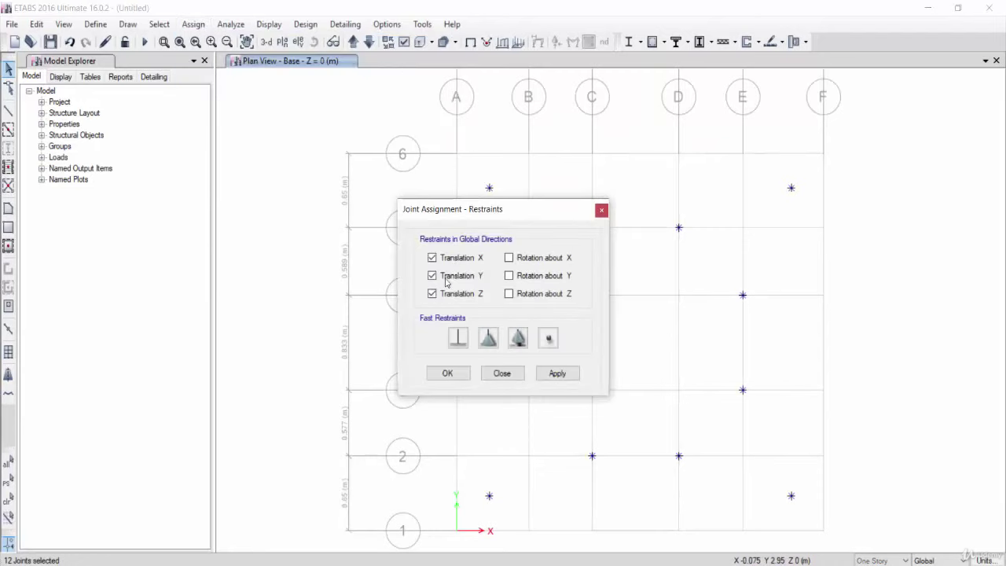
pyautogui.click(447, 373)
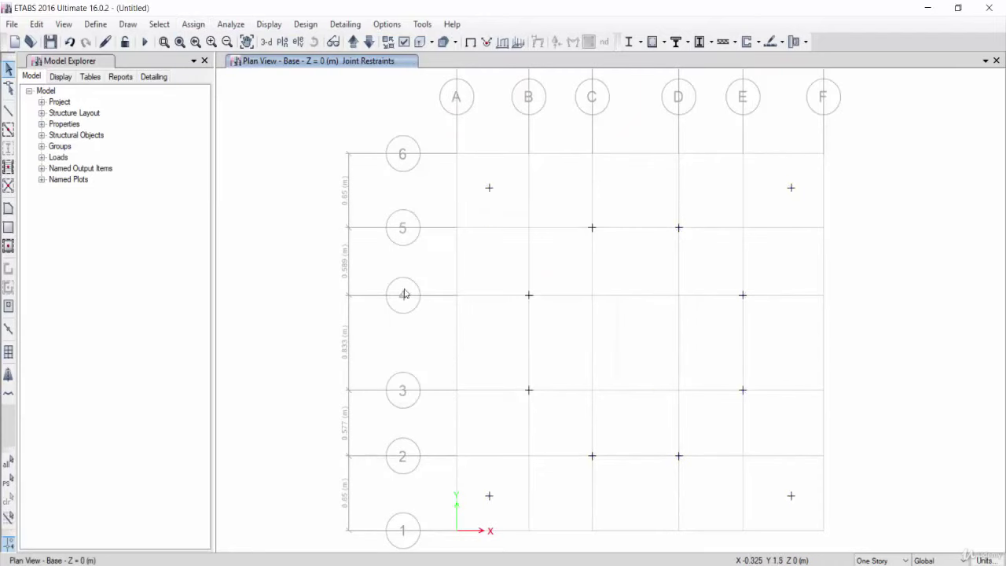
# Add the seismic load pattern VXP in the load pattern definitions.
pyautogui.click(96, 24)
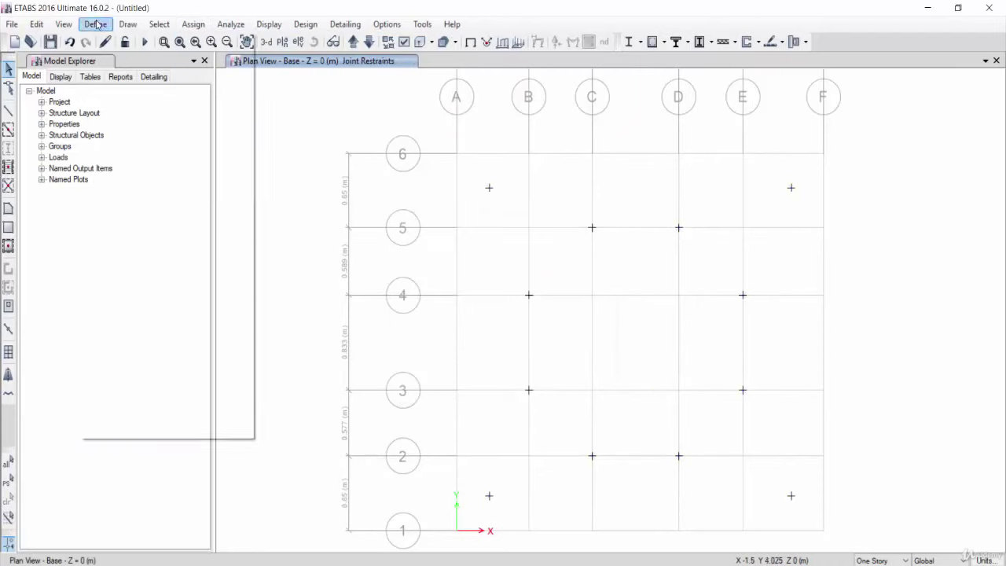
pyautogui.click(198, 313)
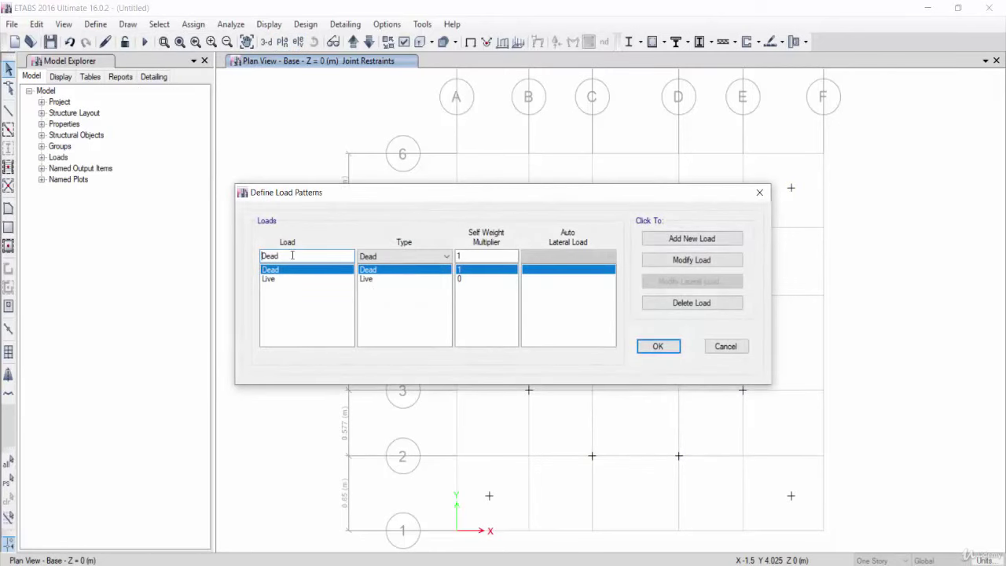
pyautogui.moveTo(291, 256); pyautogui.dragTo(216, 247)
pyautogui.write('VXP')
pyautogui.click(378, 256)
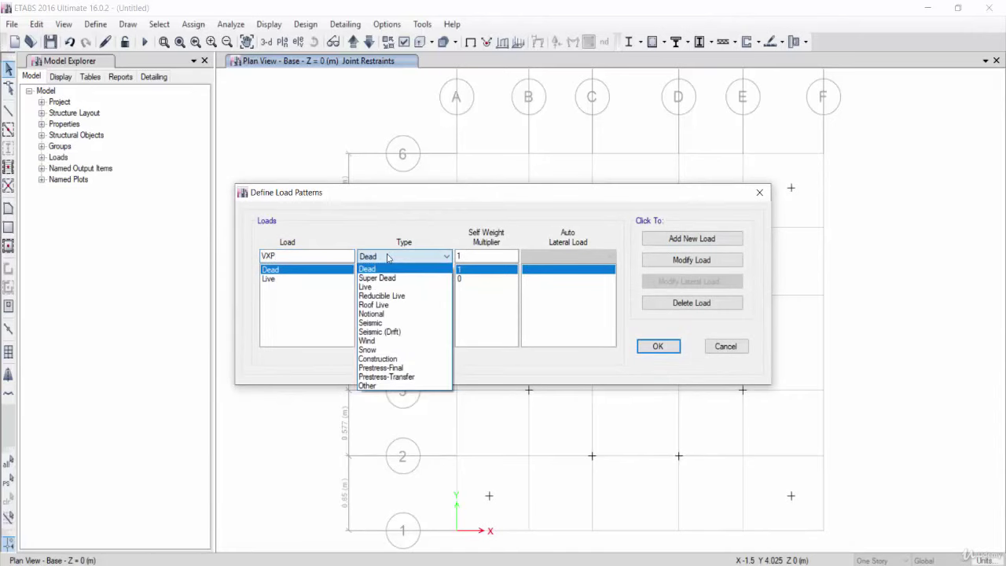
pyautogui.click(371, 322)
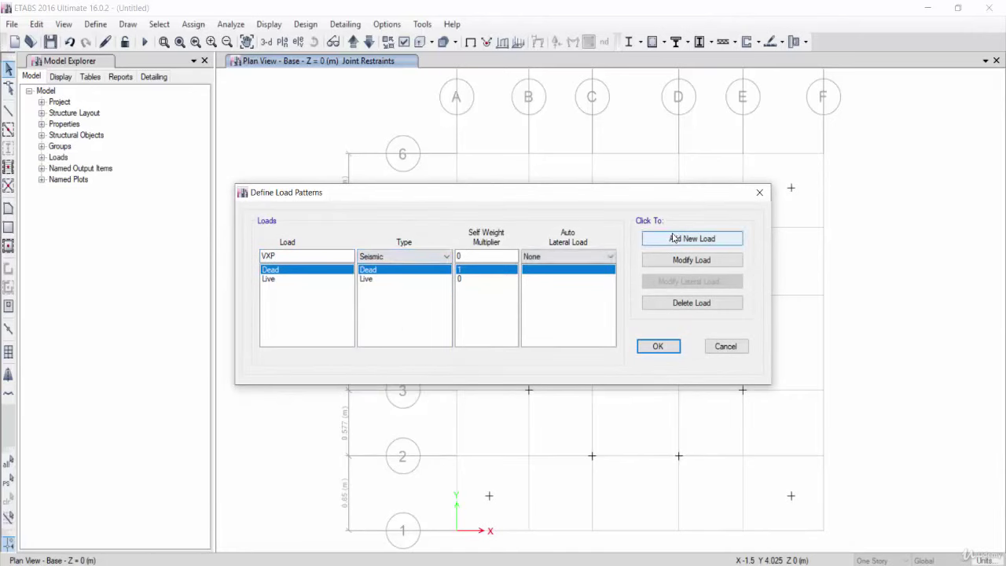
pyautogui.click(676, 240)
pyautogui.write('N')
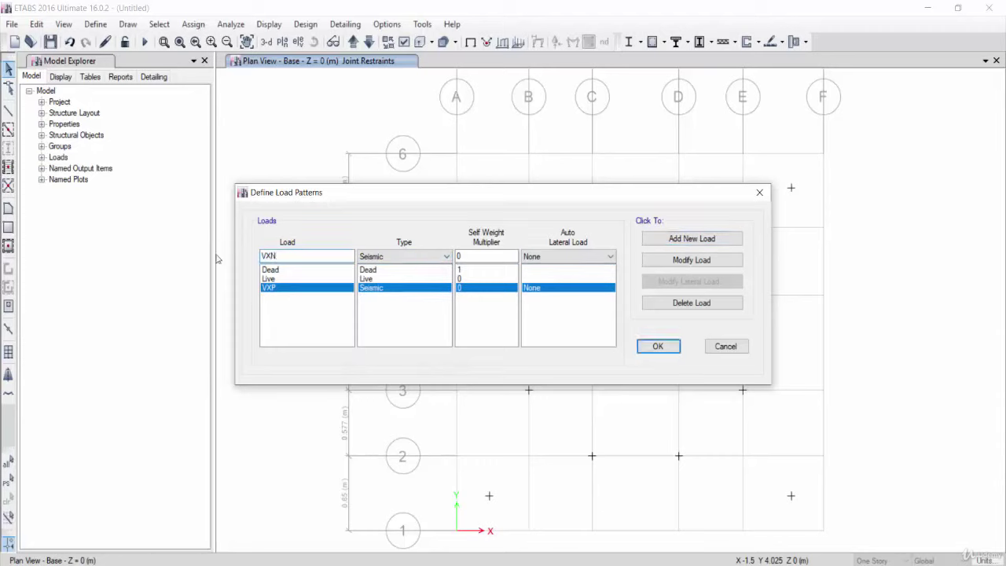
# Add the VXN and VYP seismic patterns with UBC 97 auto lateral load.
pyautogui.click(664, 239)
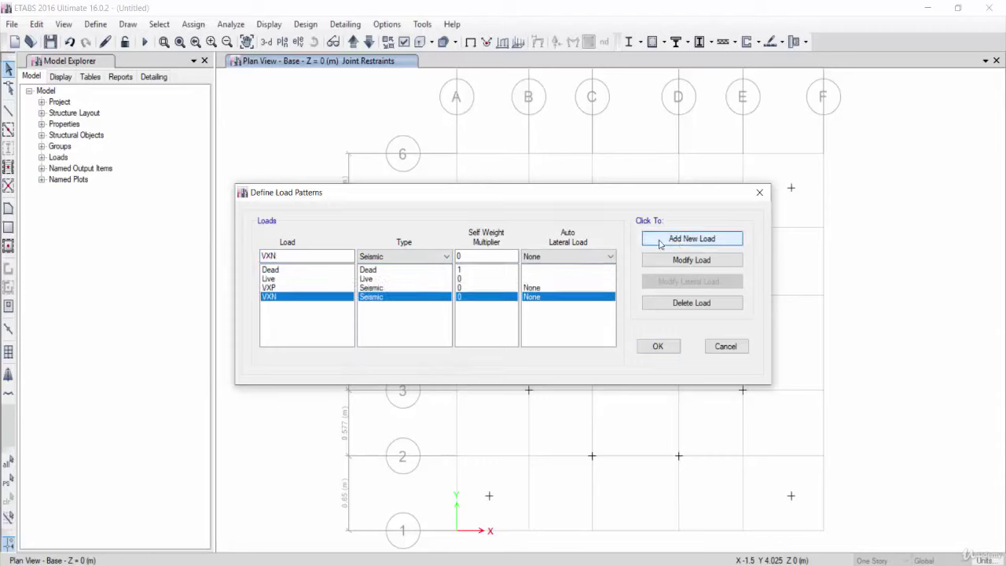
pyautogui.doubleClick(268, 257)
pyautogui.write('VYP')
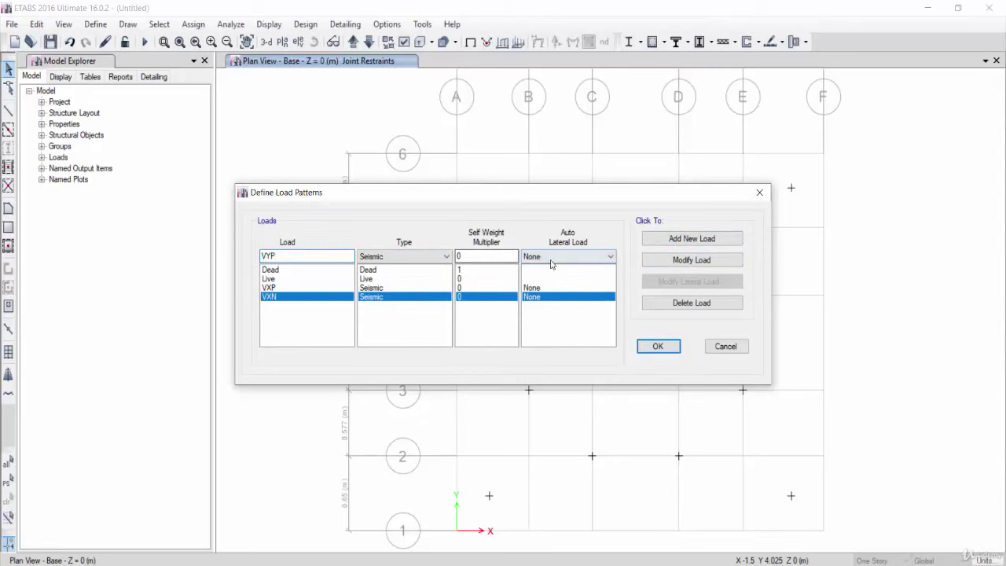
pyautogui.click(609, 256)
pyautogui.click(550, 465)
pyautogui.click(657, 239)
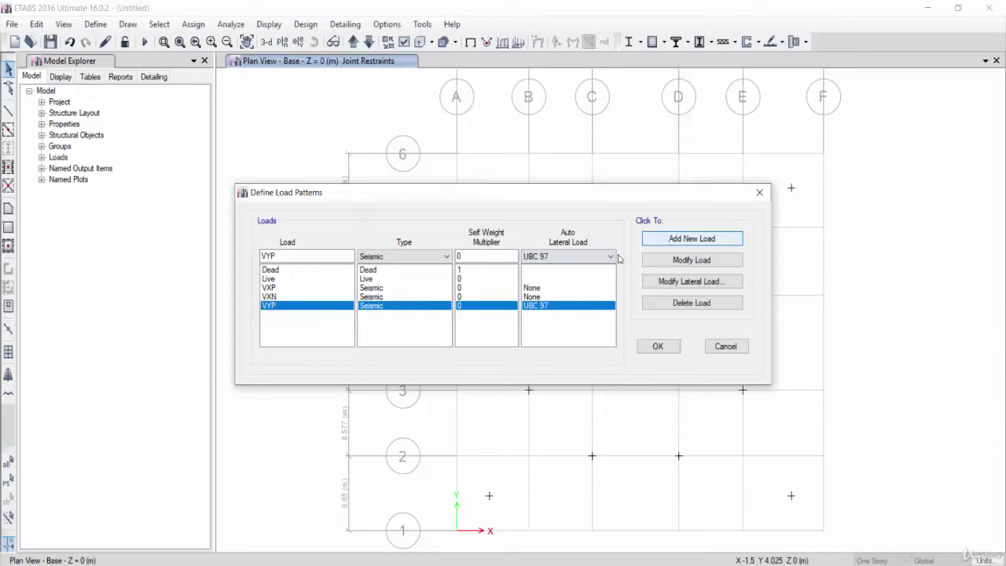
# Switch the VXN and VXP patterns to UBC 97 auto lateral loading.
pyautogui.click(556, 296)
pyautogui.click(560, 256)
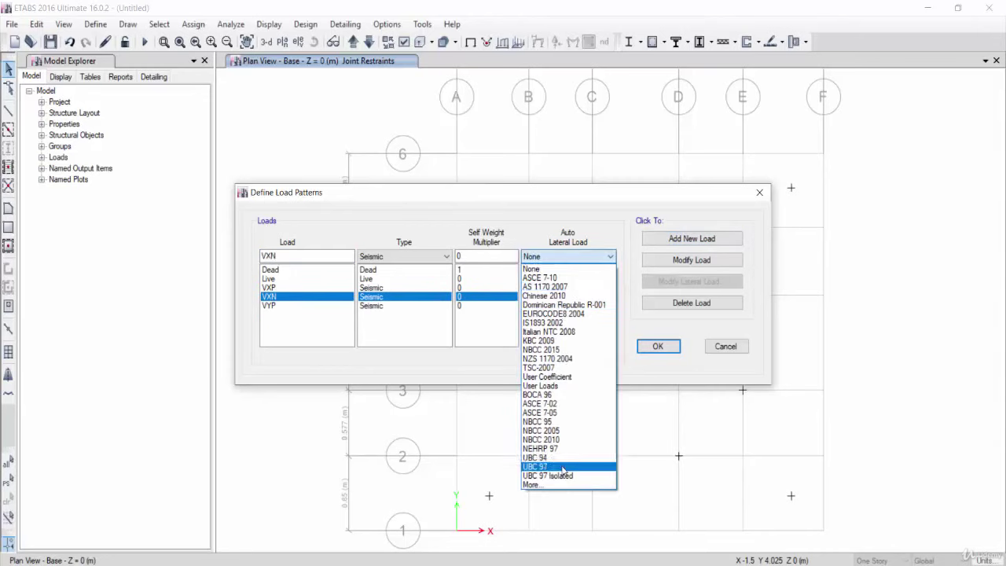
pyautogui.click(550, 466)
pyautogui.click(691, 259)
pyautogui.click(583, 287)
pyautogui.click(582, 256)
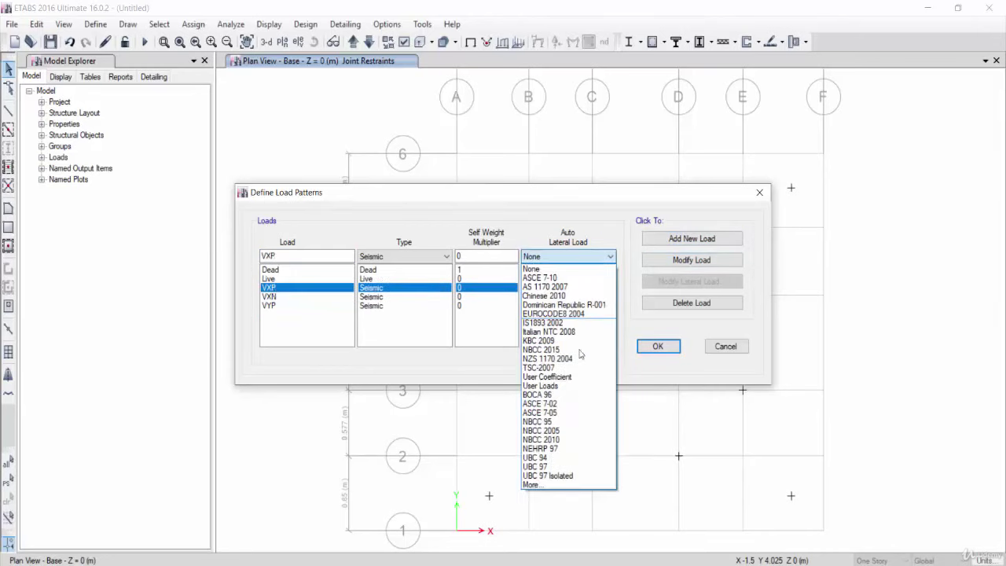
pyautogui.click(550, 468)
pyautogui.click(670, 264)
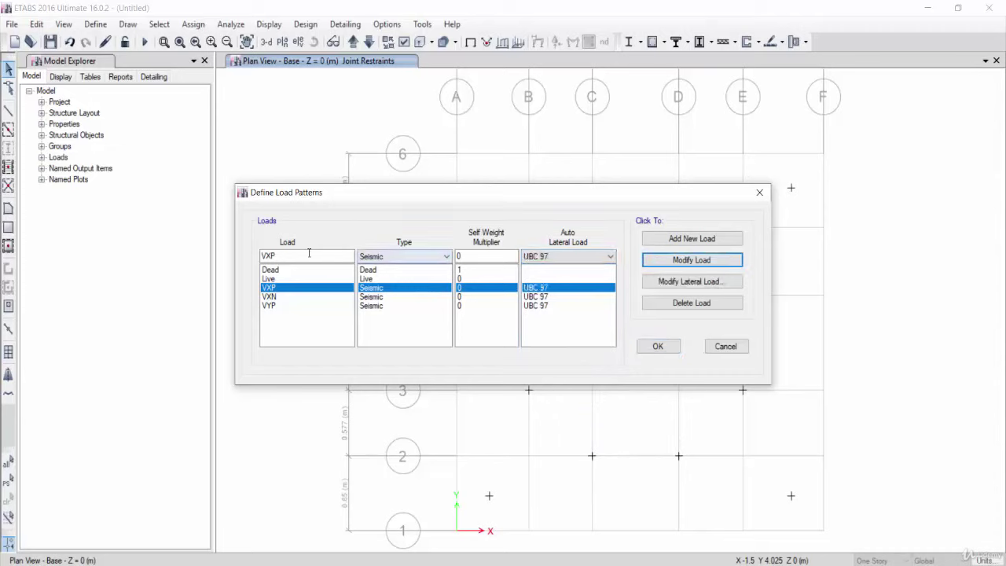
# Add the VYN seismic pattern and bring up VXP's UBC 97 lateral load settings.
pyautogui.doubleClick(267, 256)
pyautogui.write('VYN')
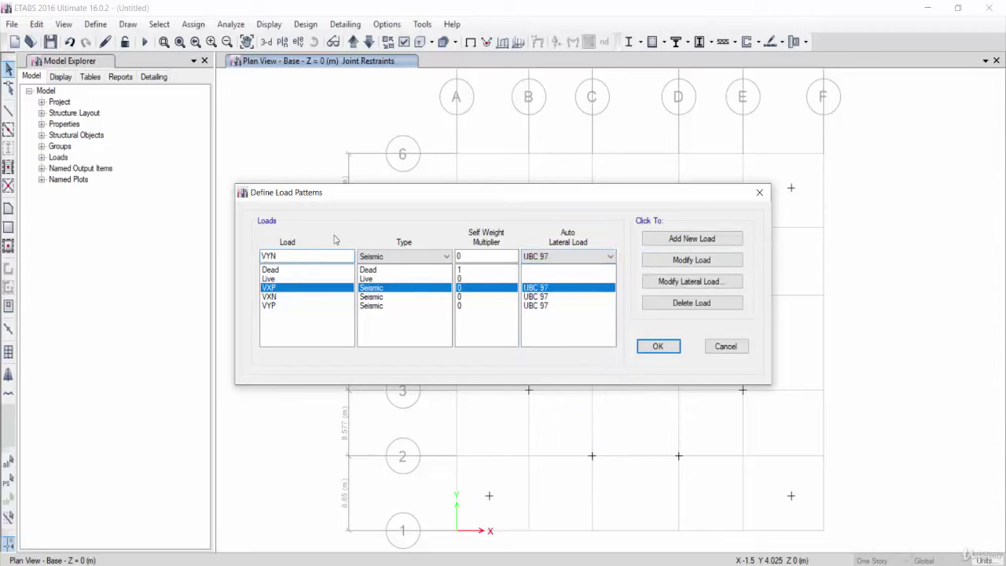
pyautogui.click(677, 239)
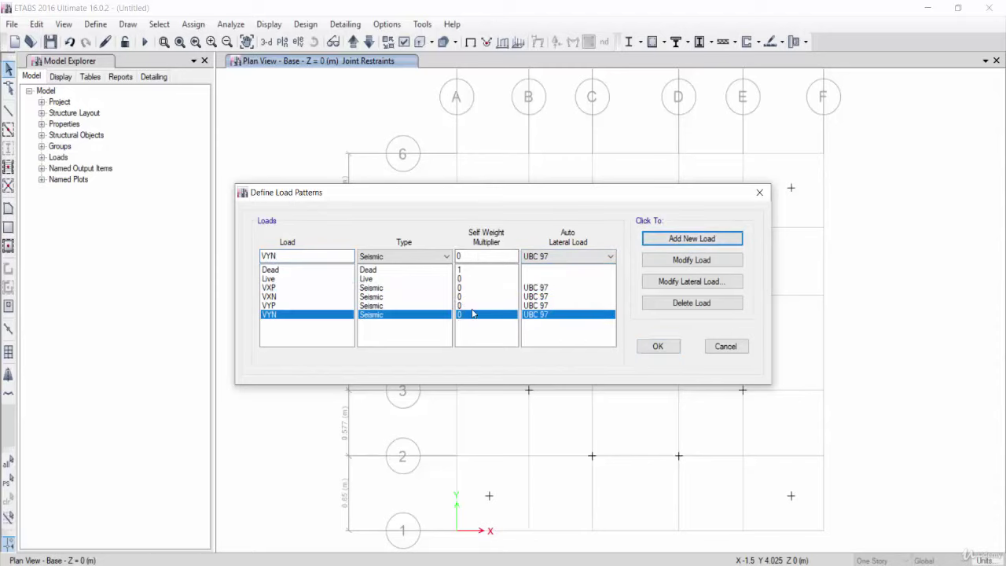
pyautogui.click(542, 288)
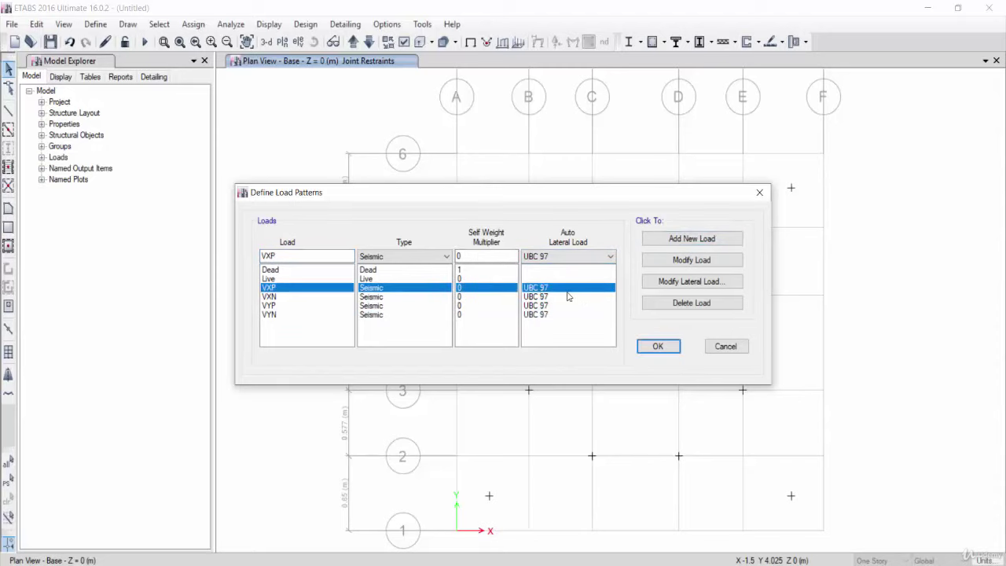
pyautogui.click(676, 282)
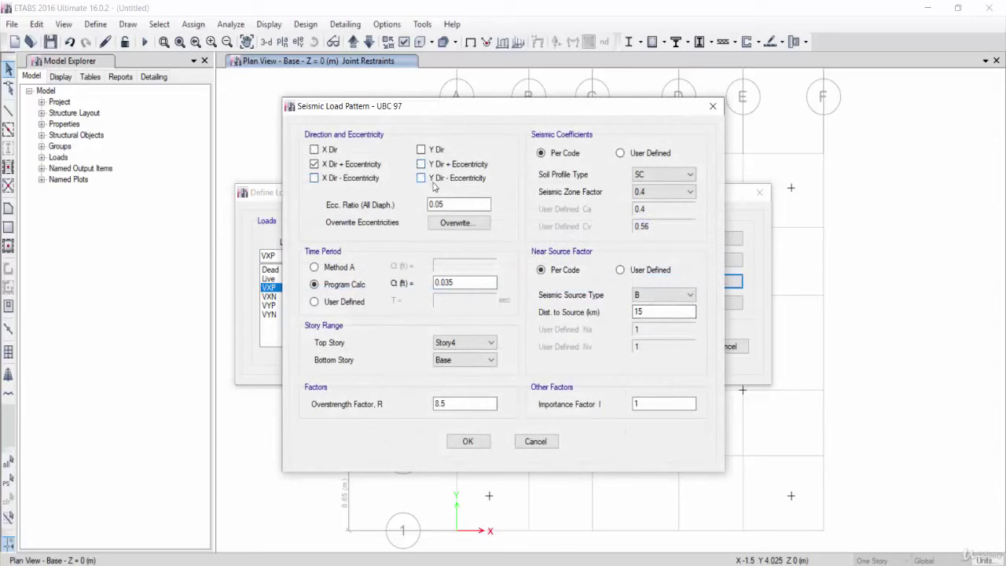
# Set VXP to Ct 0.02, R 5.5 and user-defined coefficients with Ca 0.385.
pyautogui.doubleClick(440, 283)
pyautogui.write('0')
pyautogui.press('Tab')
pyautogui.press('Tab')
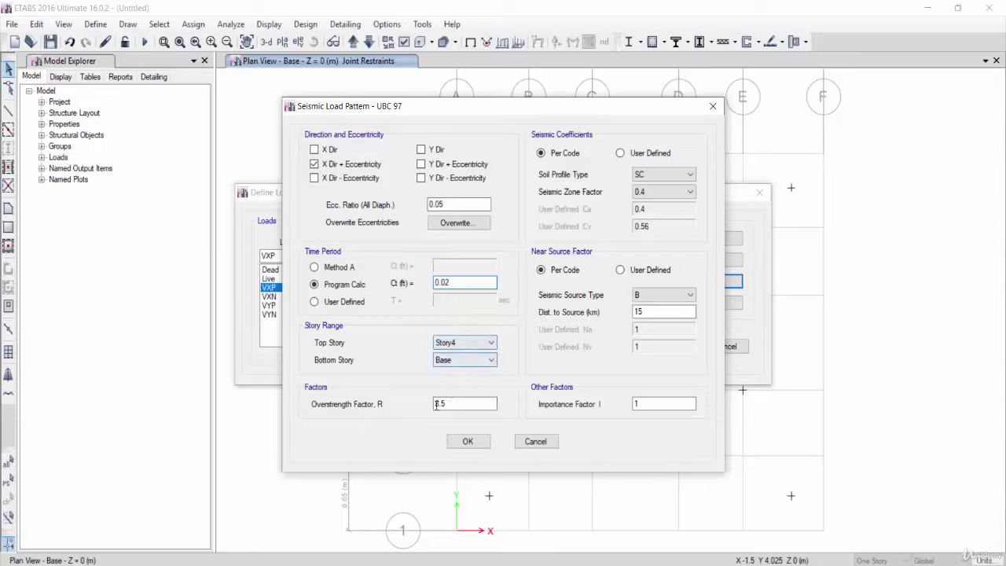
pyautogui.press('Tab')
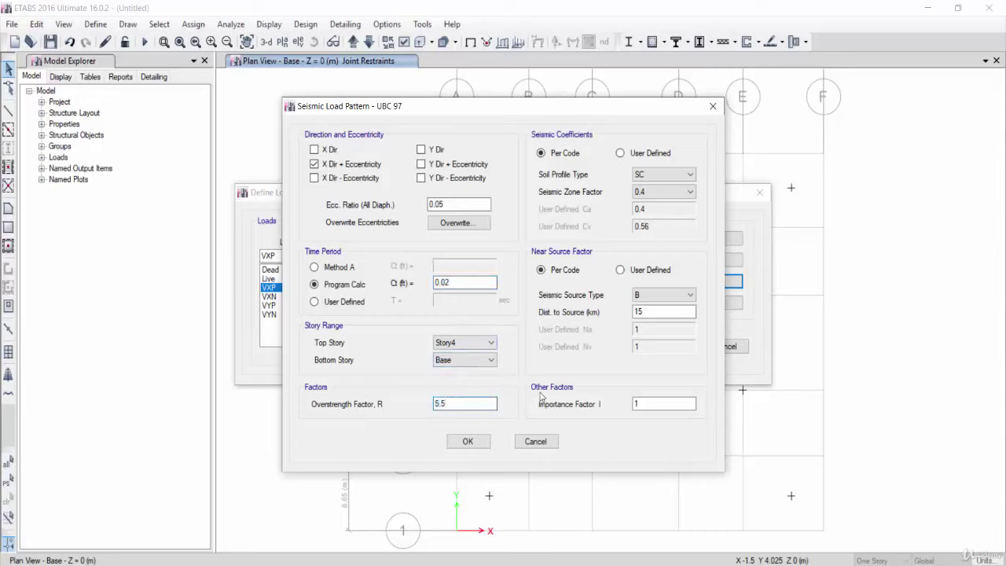
pyautogui.click(621, 153)
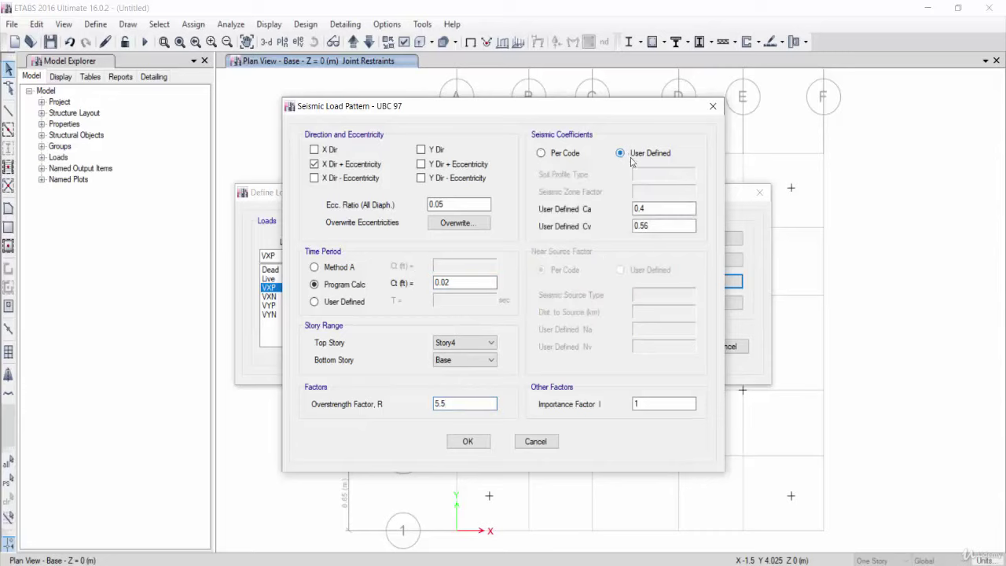
pyautogui.press('Tab')
pyautogui.moveTo(696, 227); pyautogui.dragTo(627, 227)
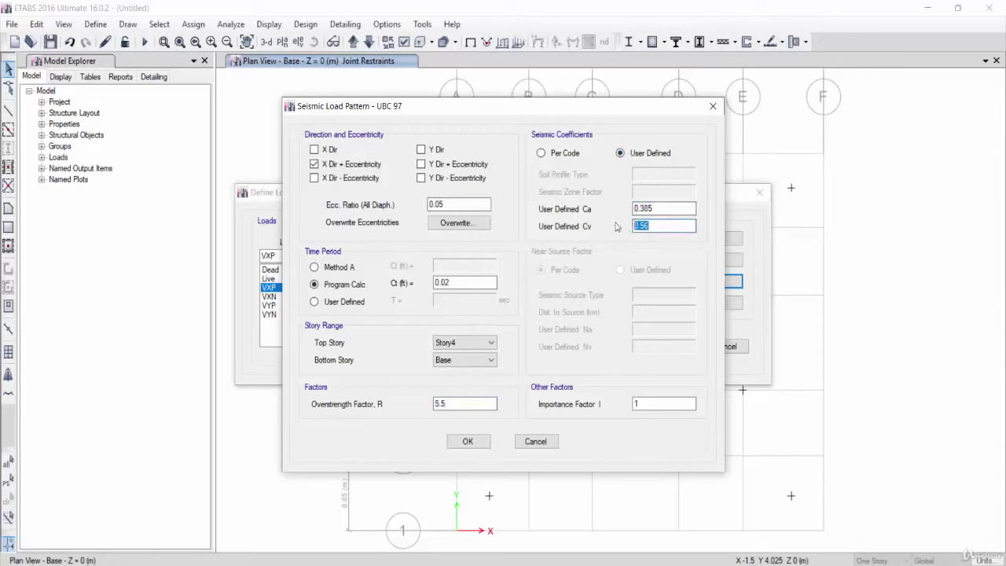
pyautogui.write('0')
pyautogui.click(468, 440)
# Set VXN to X minus eccentricity only, Ct 0.02, R 5.5, Ca 0.385, Cv 0.285.
pyautogui.click(289, 297)
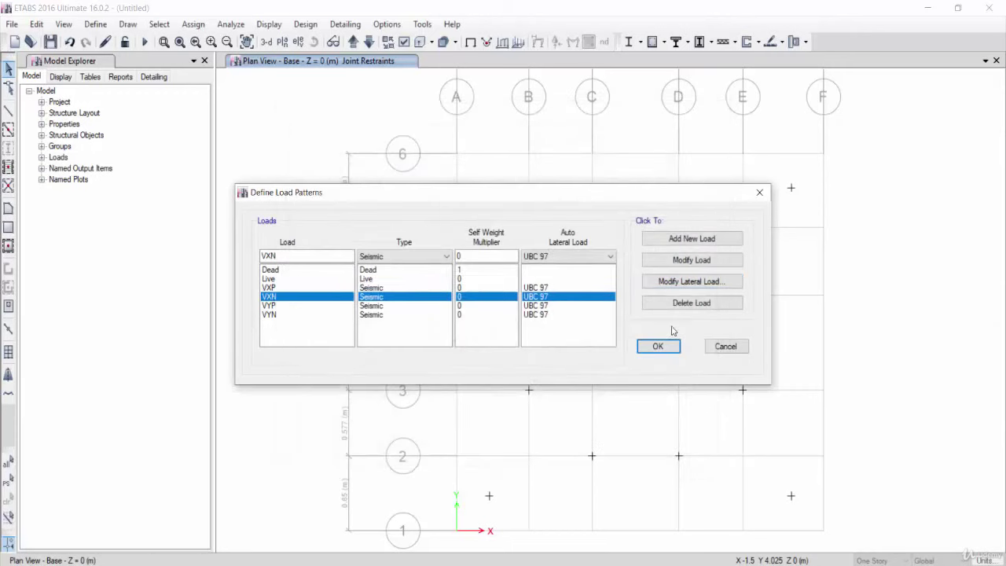
pyautogui.click(689, 290)
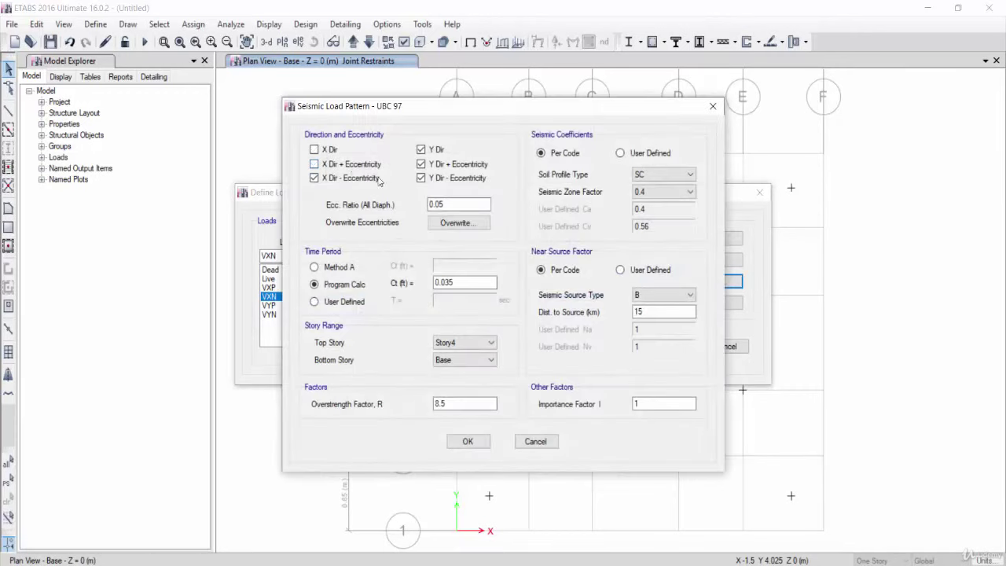
pyautogui.click(422, 178)
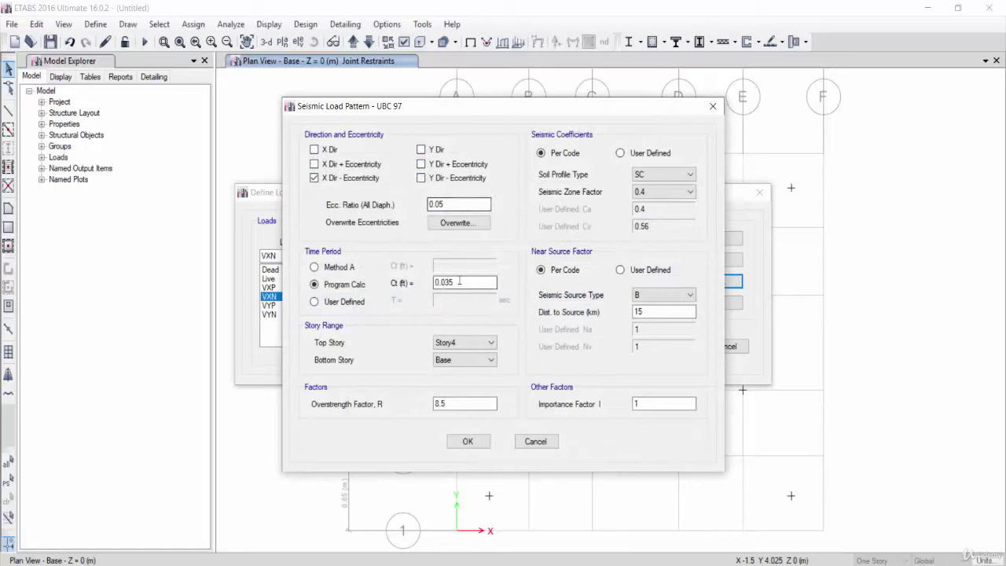
pyautogui.moveTo(495, 282); pyautogui.dragTo(393, 285)
pyautogui.write('0')
pyautogui.moveTo(493, 403); pyautogui.dragTo(396, 402)
pyautogui.write('5.5')
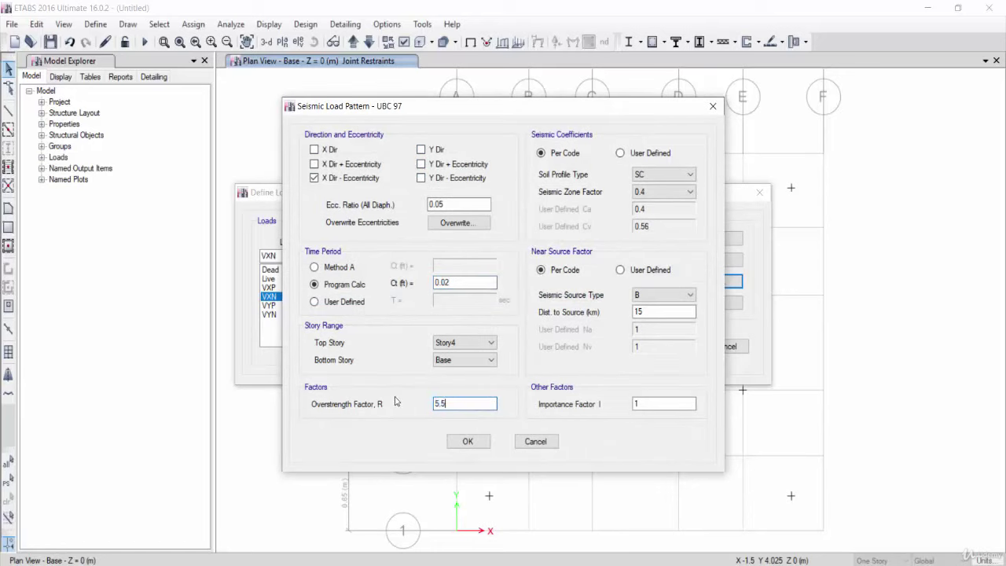
pyautogui.click(620, 152)
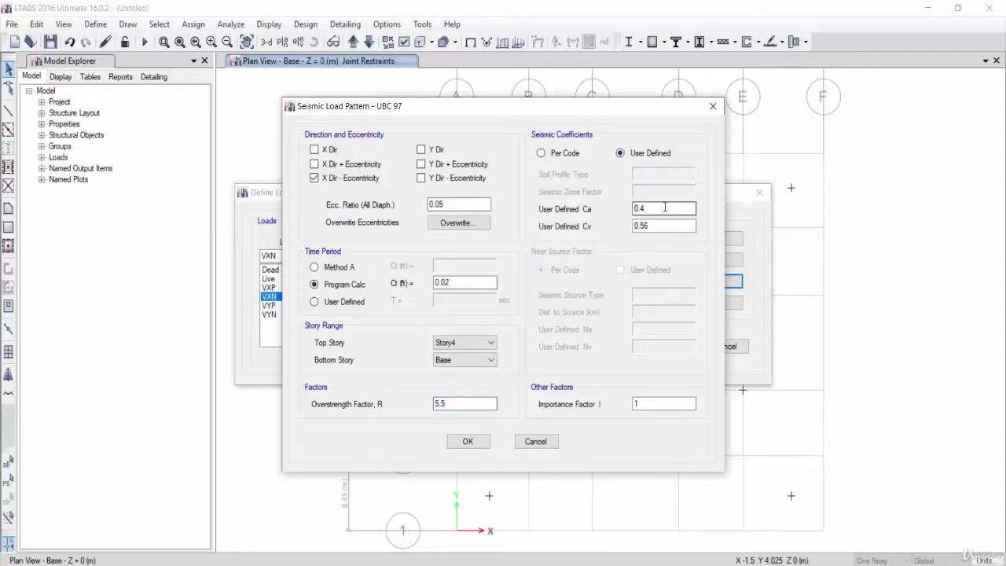
pyautogui.moveTo(692, 209); pyautogui.dragTo(573, 217)
pyautogui.moveTo(667, 229); pyautogui.dragTo(579, 232)
pyautogui.write('0.285')
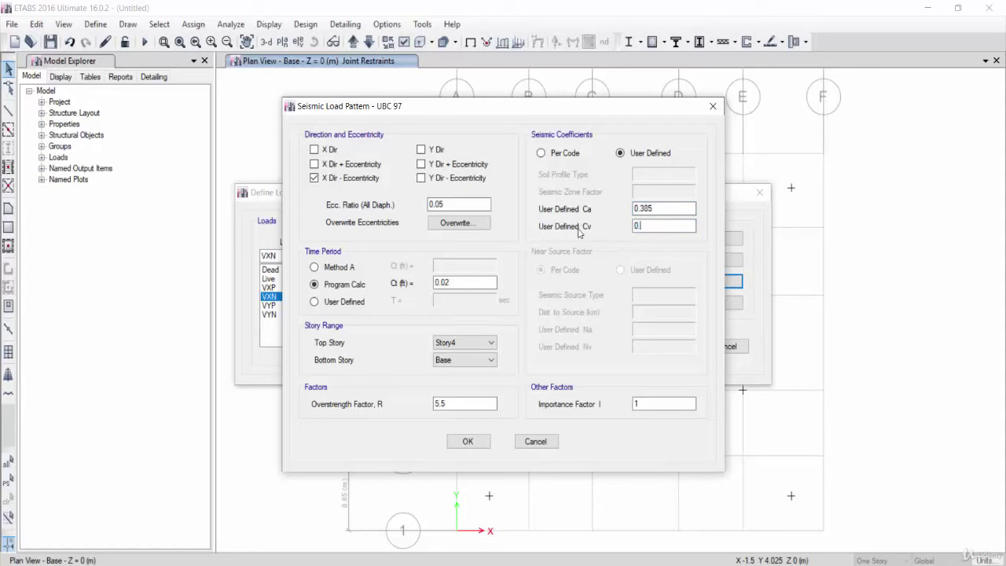
# Apply VXN's settings, then give VYP Ct 0.02, R 5.5, user-defined Ca 0.385, Cv 0.285.
pyautogui.click(468, 442)
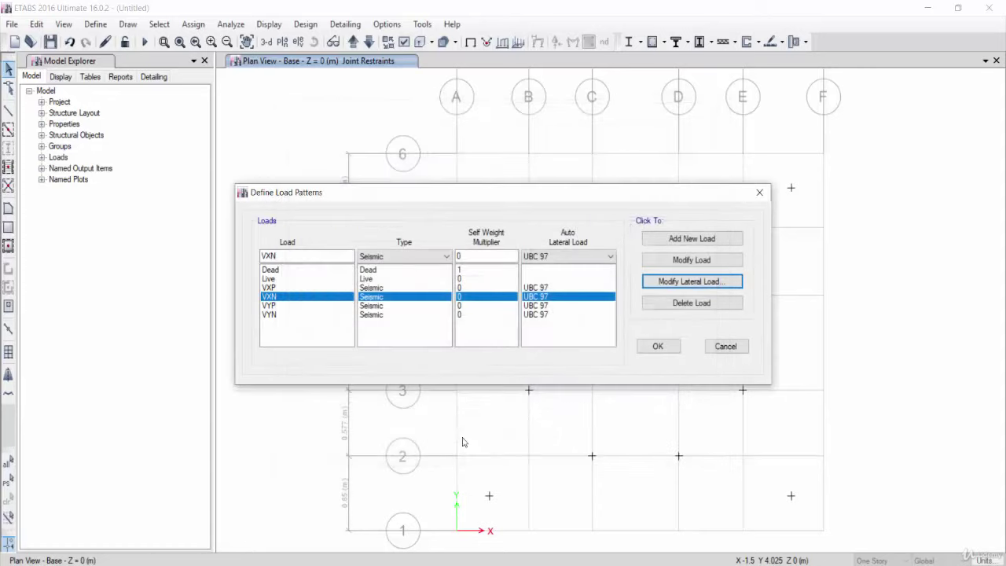
pyautogui.click(506, 304)
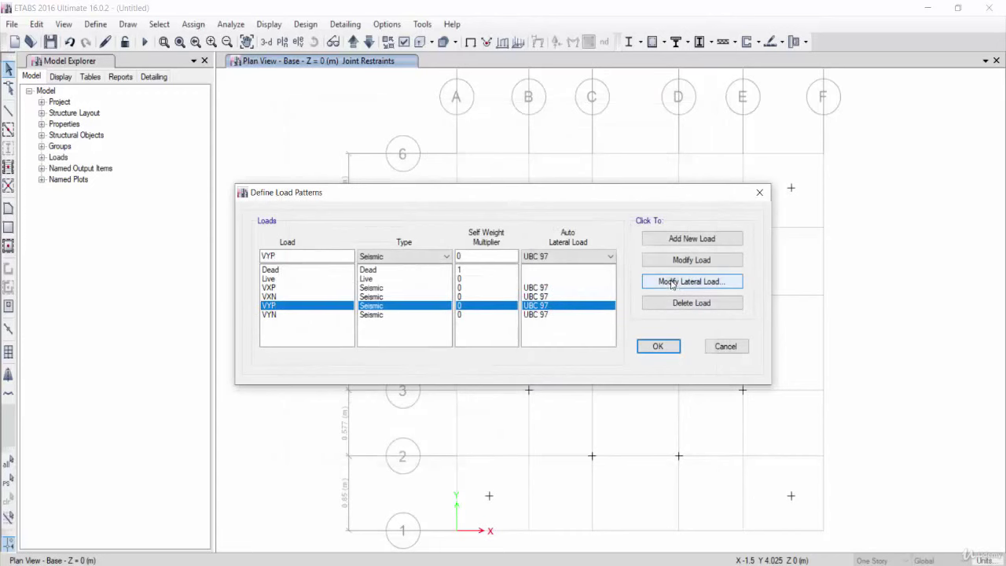
pyautogui.click(677, 285)
pyautogui.click(620, 152)
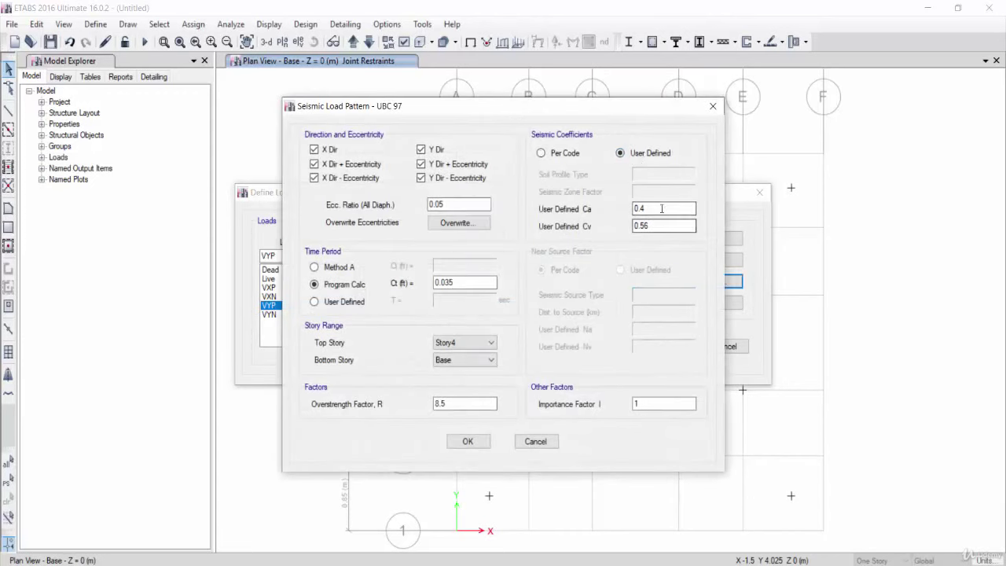
pyautogui.moveTo(660, 209); pyautogui.dragTo(579, 206)
pyautogui.moveTo(668, 226); pyautogui.dragTo(585, 227)
pyautogui.write('0.285')
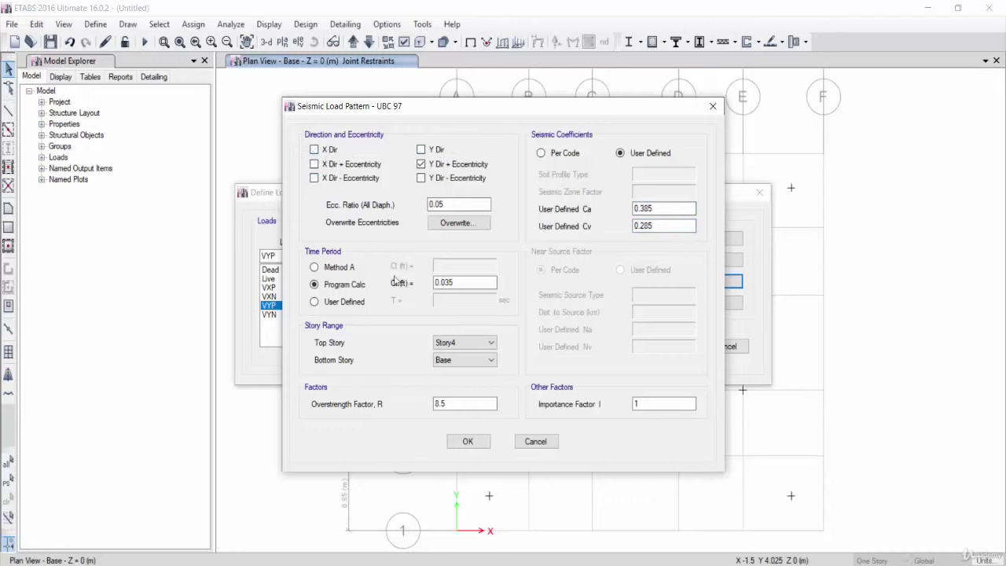
pyautogui.moveTo(472, 283); pyautogui.dragTo(412, 287)
pyautogui.write('0.0')
pyautogui.moveTo(459, 405); pyautogui.dragTo(398, 397)
pyautogui.click(468, 441)
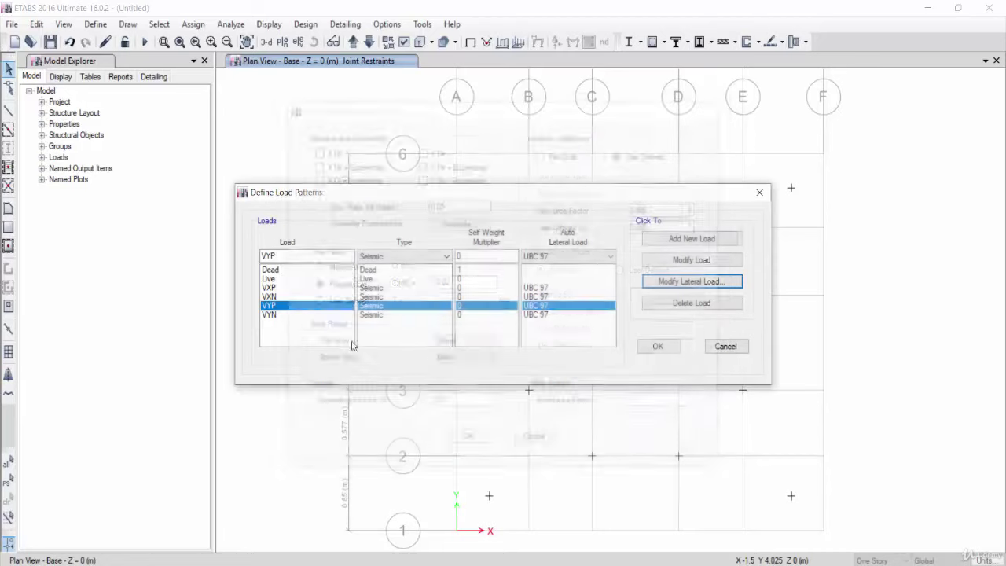
# Set VYN to Y minus eccentricity only, Ct 0.02, R 5.5, Ca 0.385, Cv 0.285, and verify it.
pyautogui.click(314, 314)
pyautogui.click(672, 282)
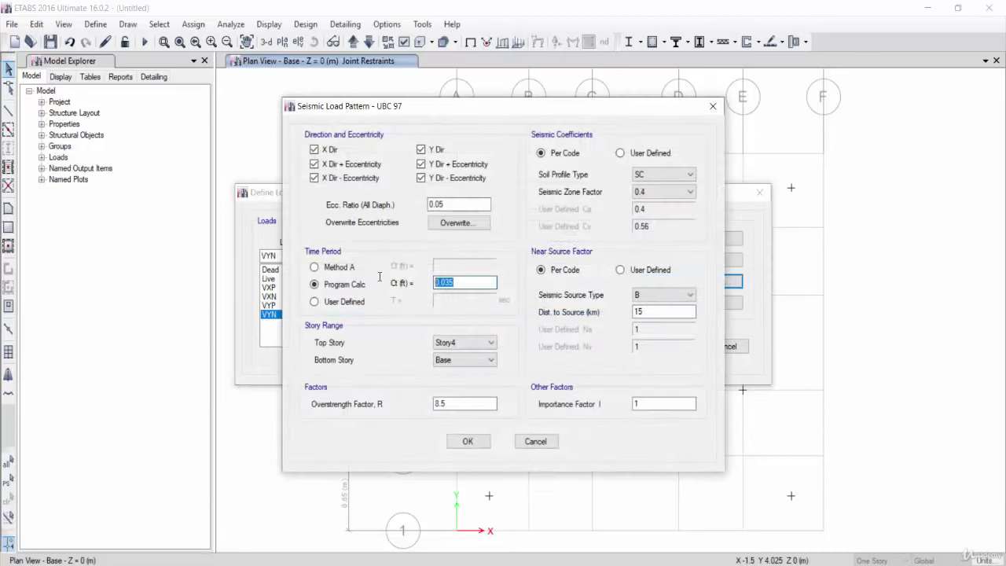
pyautogui.write('0.02')
pyautogui.click(472, 403)
pyautogui.write('5.5')
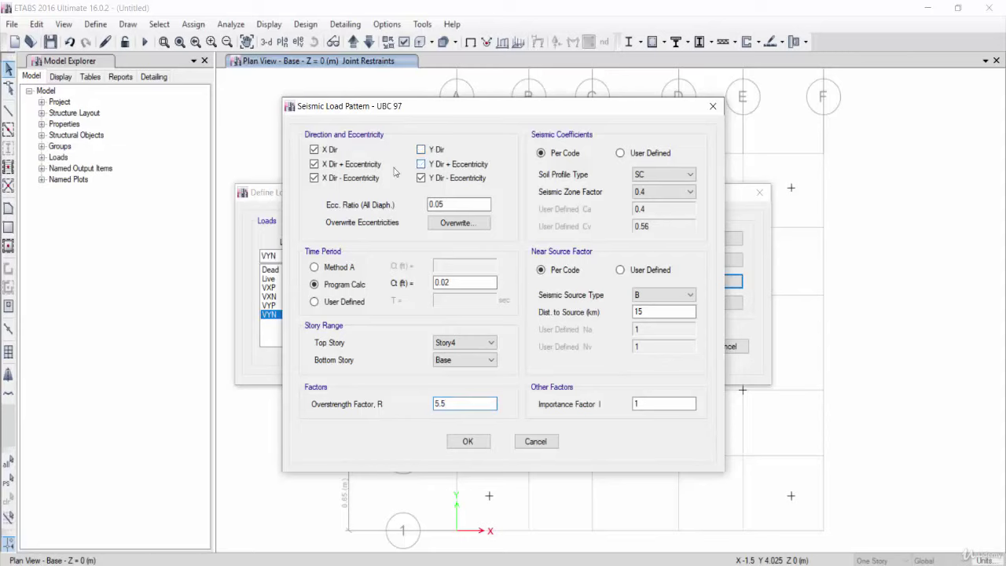
pyautogui.click(327, 165)
pyautogui.click(662, 155)
pyautogui.doubleClick(664, 207)
pyautogui.write('0.385')
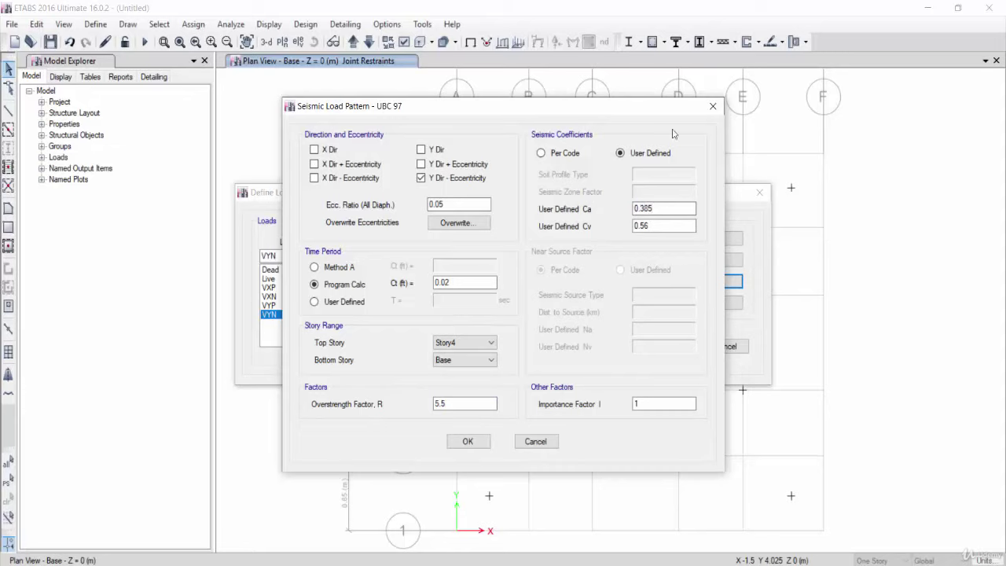
pyautogui.doubleClick(664, 227)
pyautogui.write('0.285')
pyautogui.click(467, 441)
pyautogui.click(676, 283)
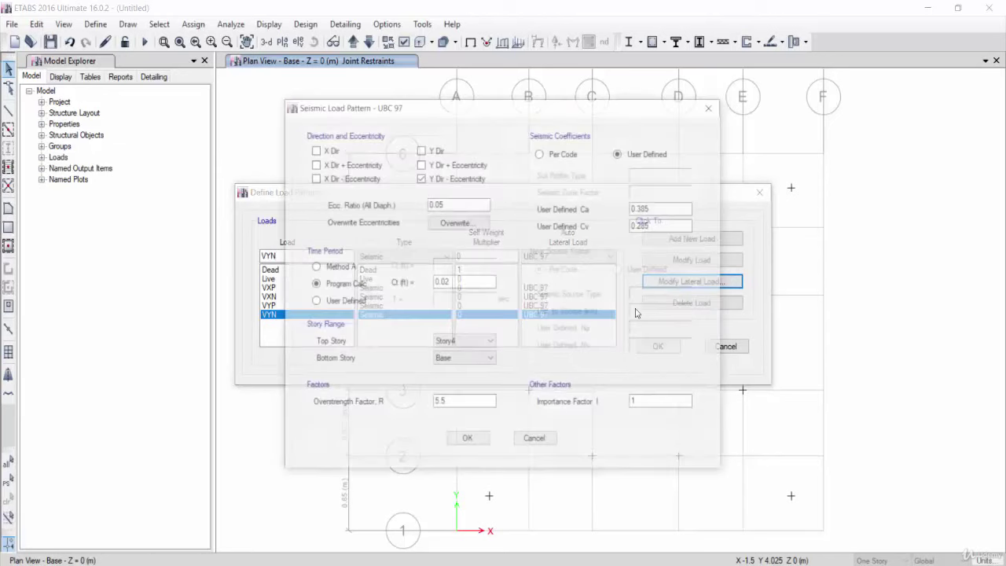
pyautogui.click(470, 441)
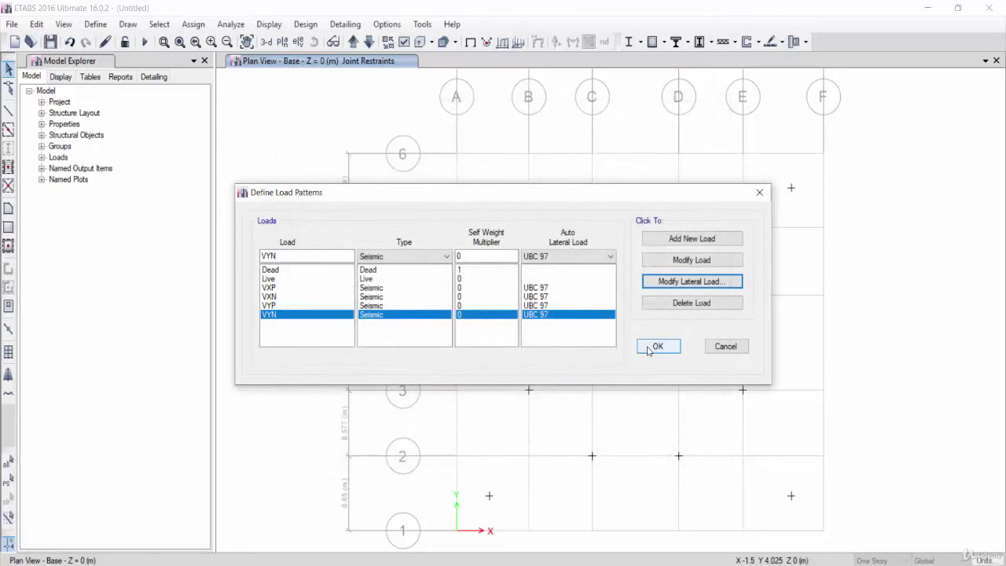
# Add a Wind load pattern using UBC 97 wind parameters of 70 mph and exposure B.
pyautogui.click(302, 256)
pyautogui.write('Wind')
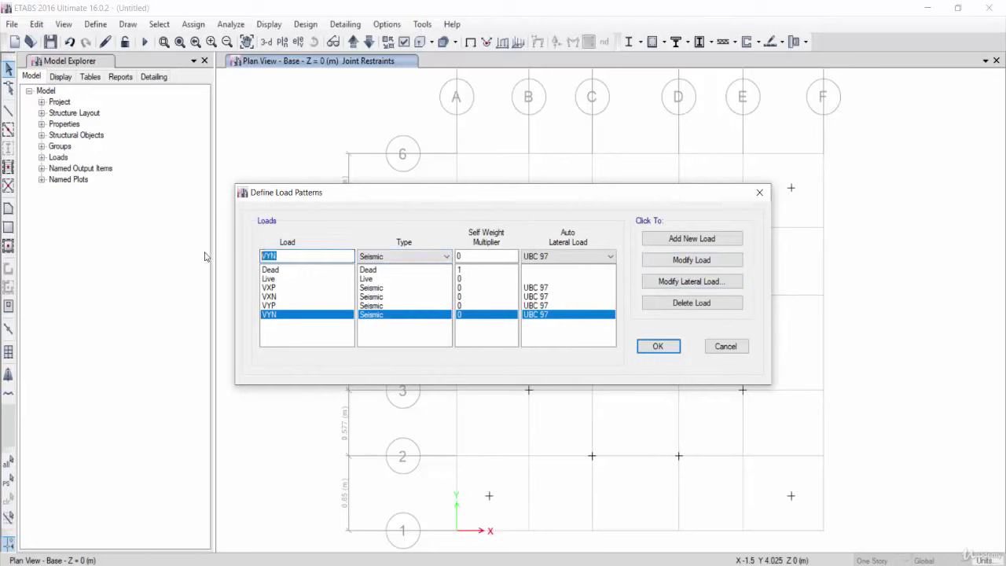
pyautogui.click(410, 259)
pyautogui.click(409, 340)
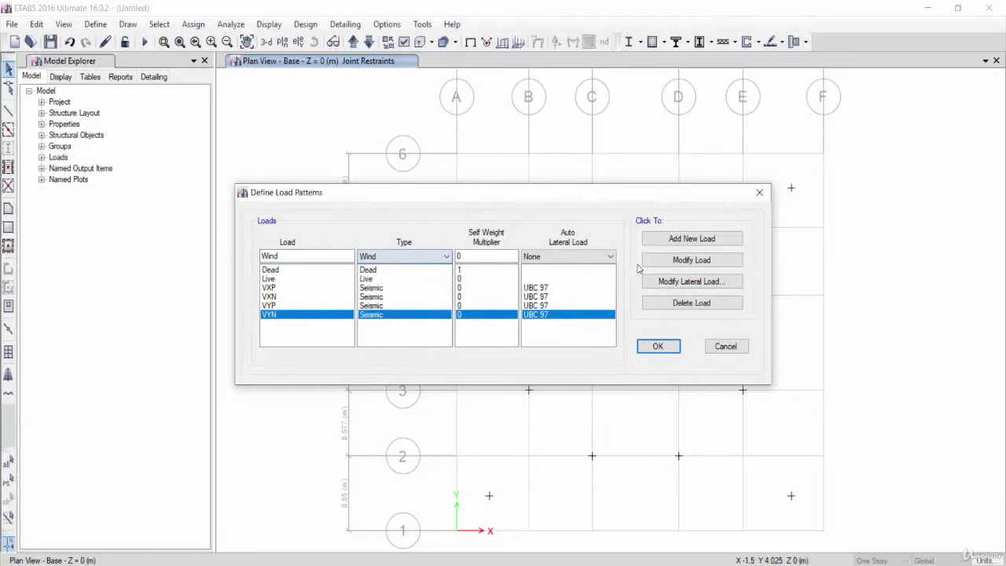
pyautogui.click(554, 259)
pyautogui.click(567, 465)
pyautogui.click(692, 239)
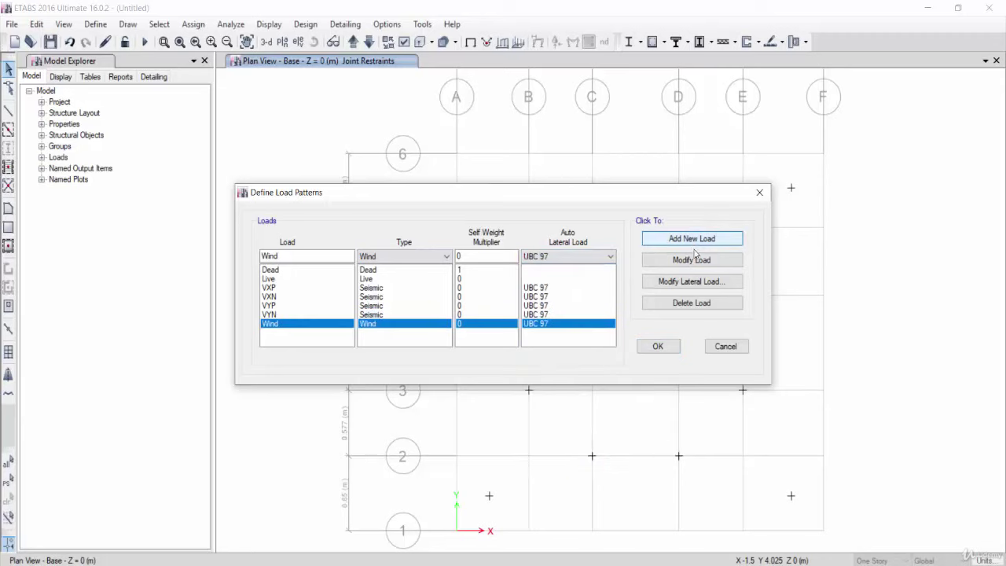
pyautogui.click(691, 281)
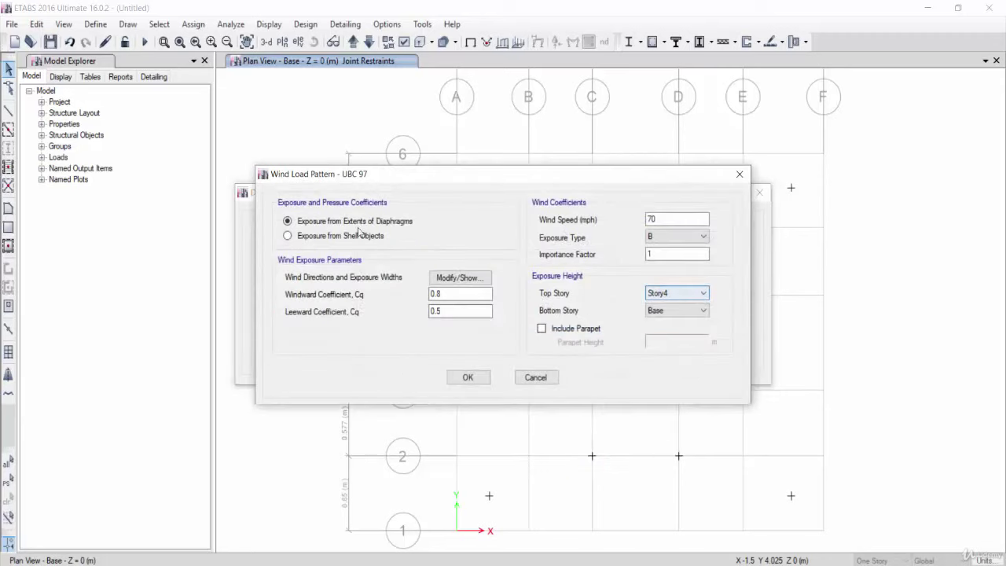
pyautogui.click(469, 378)
pyautogui.click(658, 347)
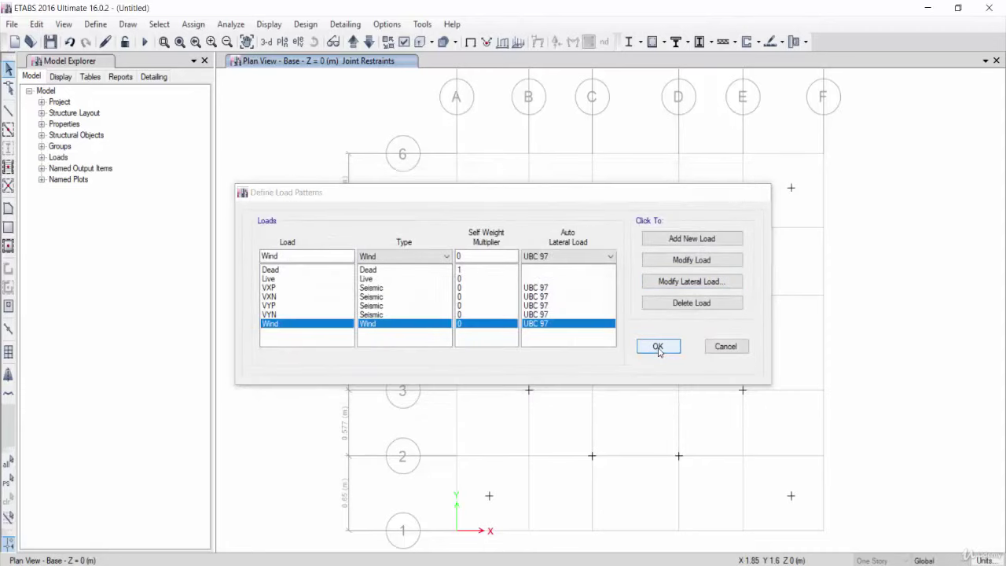
pyautogui.click(353, 41)
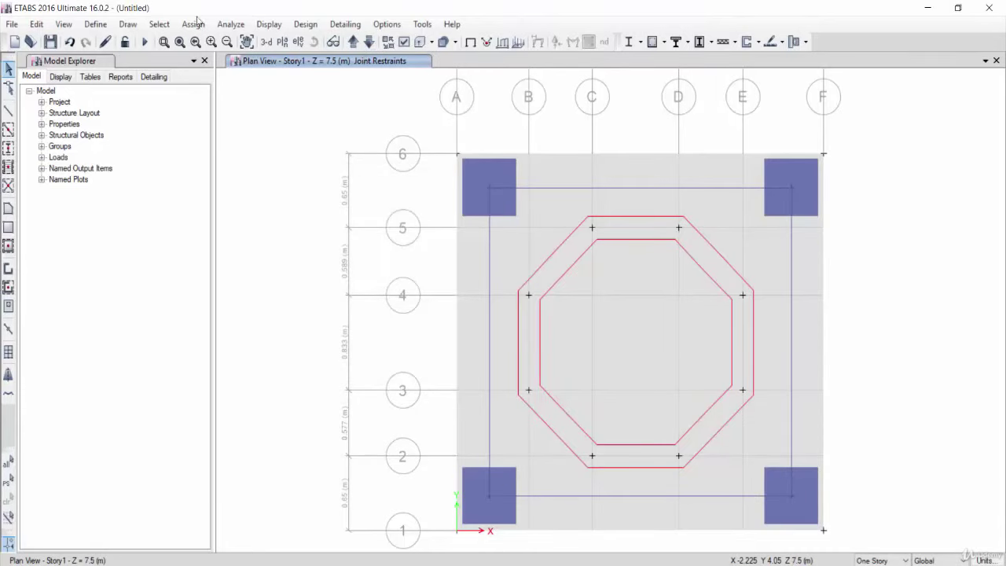
# Select all floors and auto-mesh them with Cookie Cut at a 0.5 m maximum size.
pyautogui.click(159, 24)
pyautogui.click(334, 141)
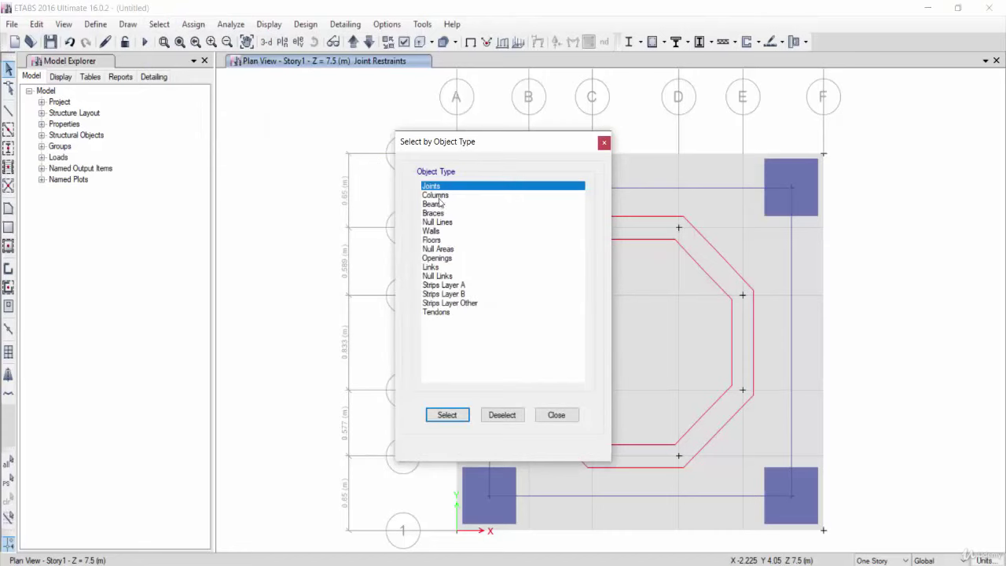
pyautogui.click(437, 240)
pyautogui.click(446, 415)
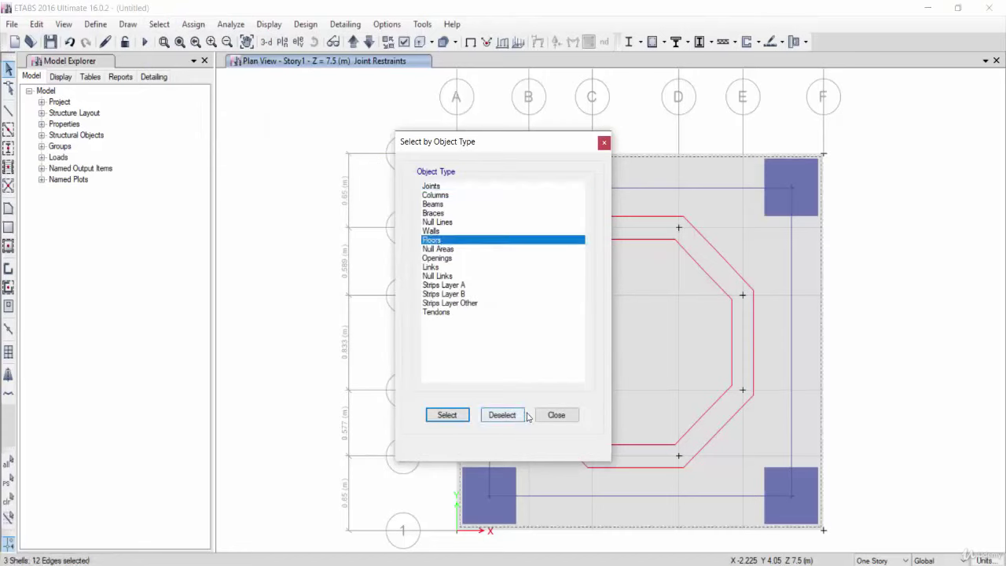
pyautogui.click(556, 415)
pyautogui.click(192, 24)
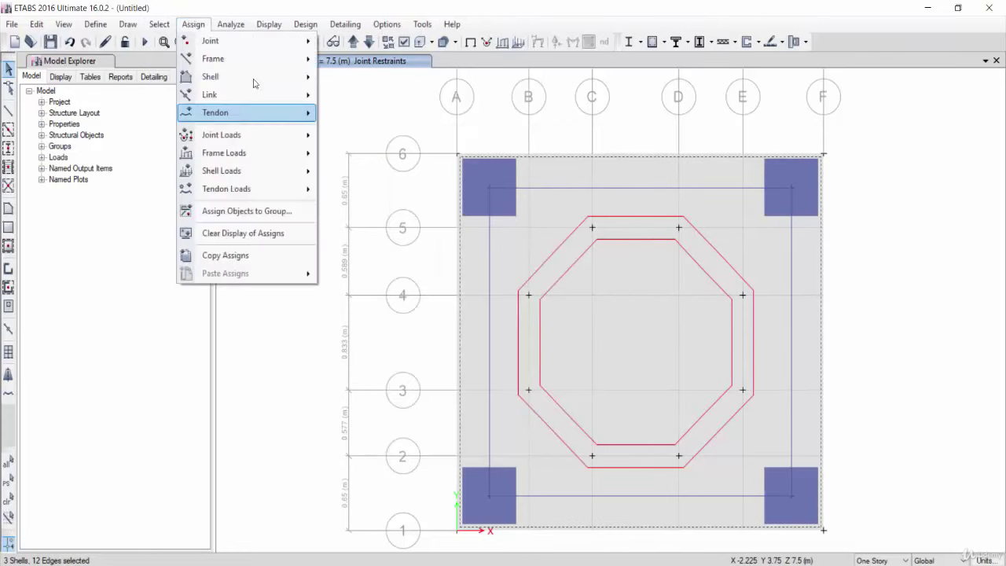
pyautogui.click(393, 448)
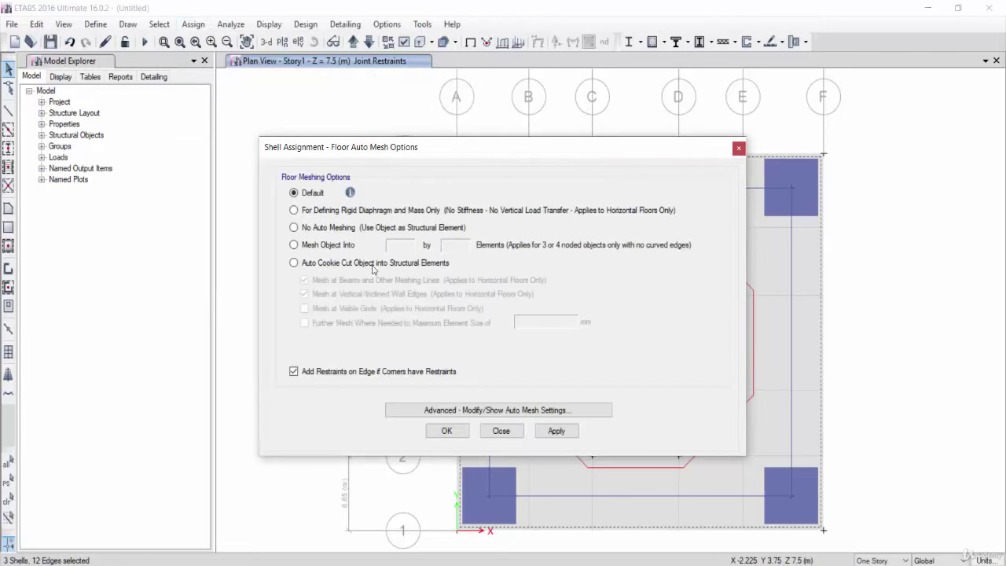
pyautogui.click(313, 262)
pyautogui.click(469, 412)
pyautogui.write('0.5')
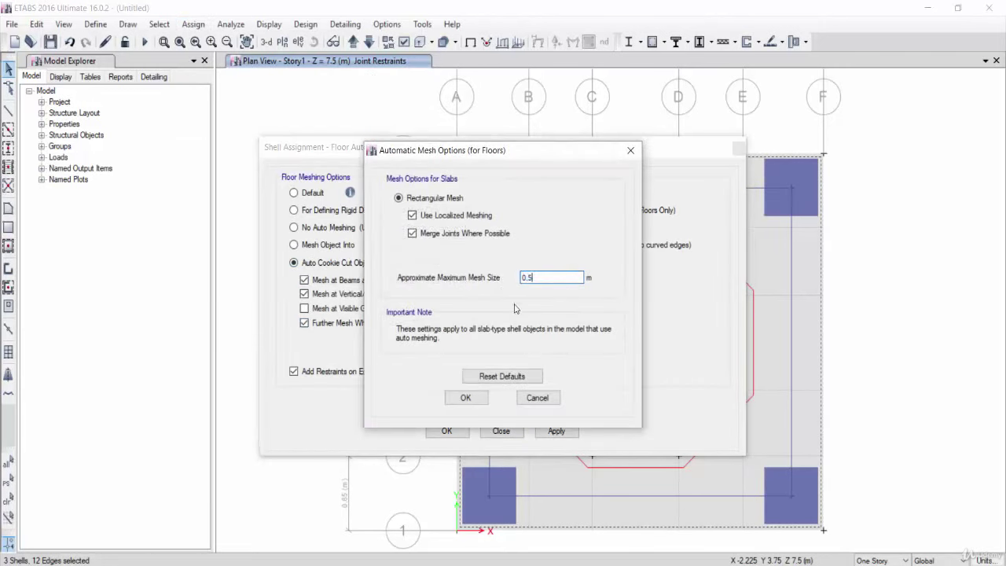
pyautogui.click(480, 398)
pyautogui.click(465, 432)
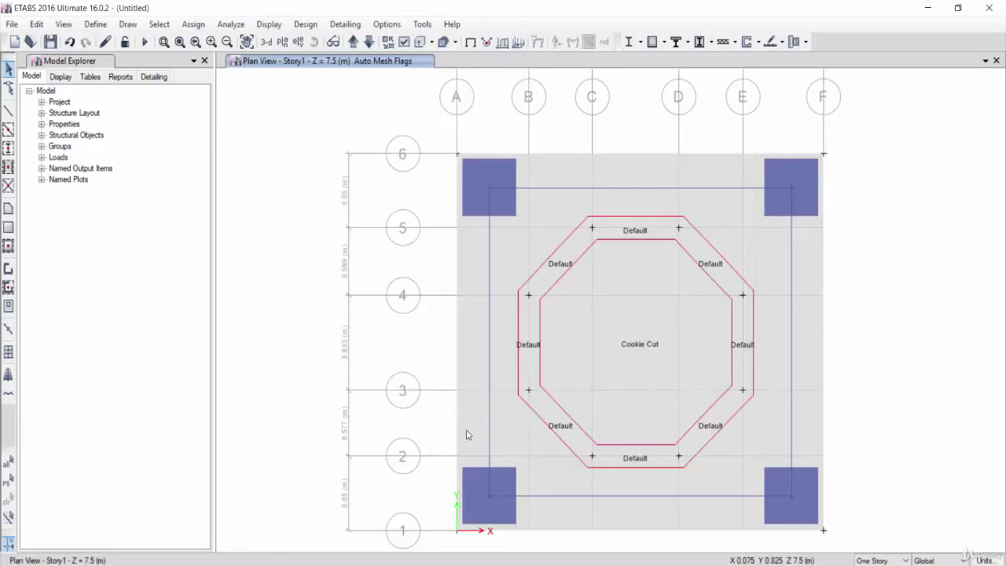
pyautogui.click(469, 41)
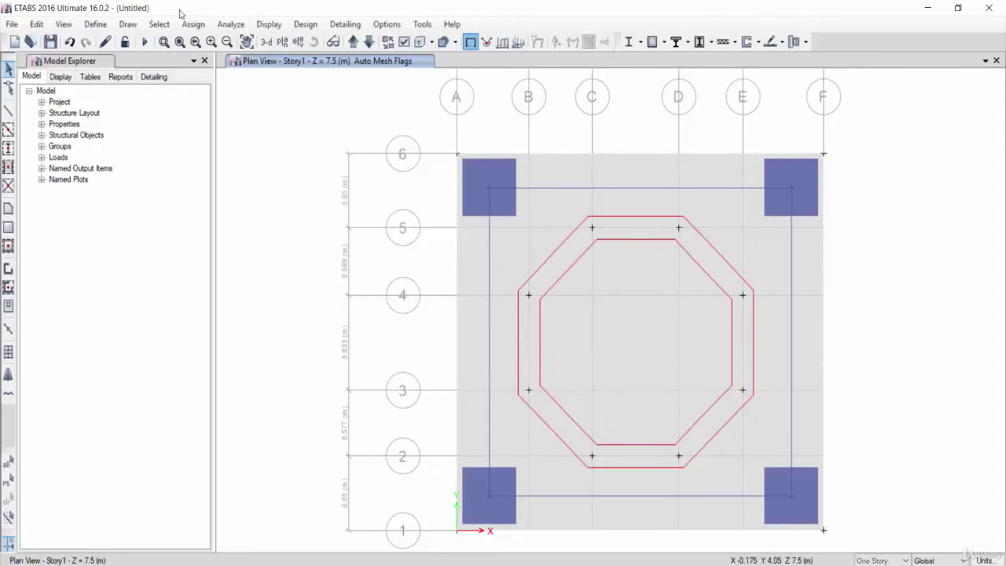
# Select all walls and give them auto rectangular meshing at a 0.5 m maximum size.
pyautogui.click(159, 24)
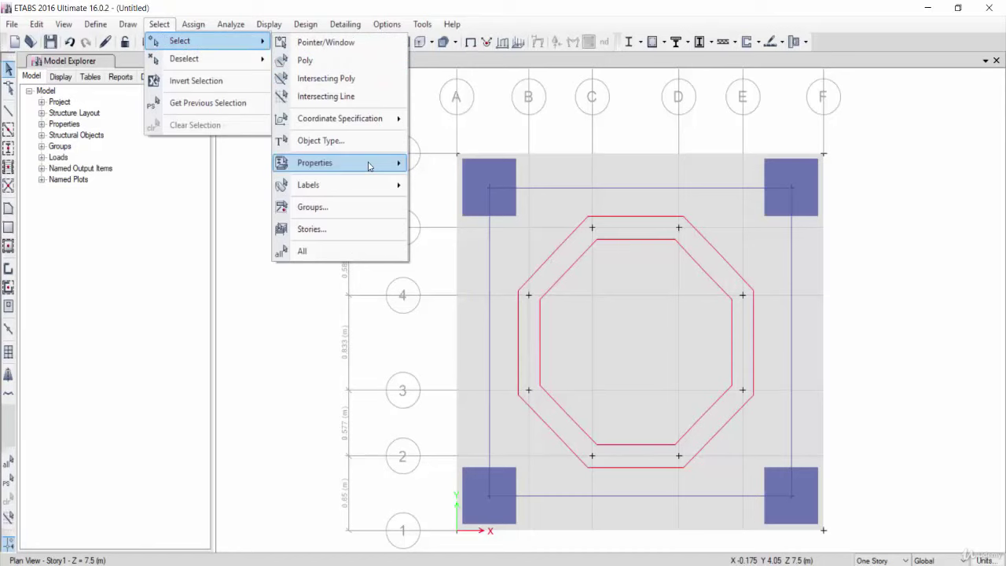
pyautogui.click(369, 140)
pyautogui.click(448, 239)
pyautogui.click(448, 231)
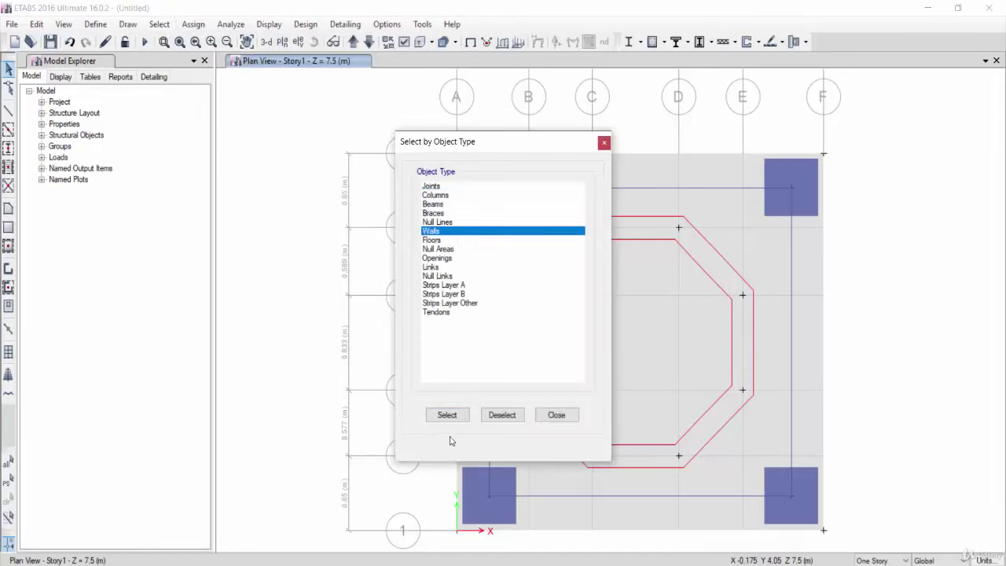
pyautogui.click(446, 414)
pyautogui.click(557, 414)
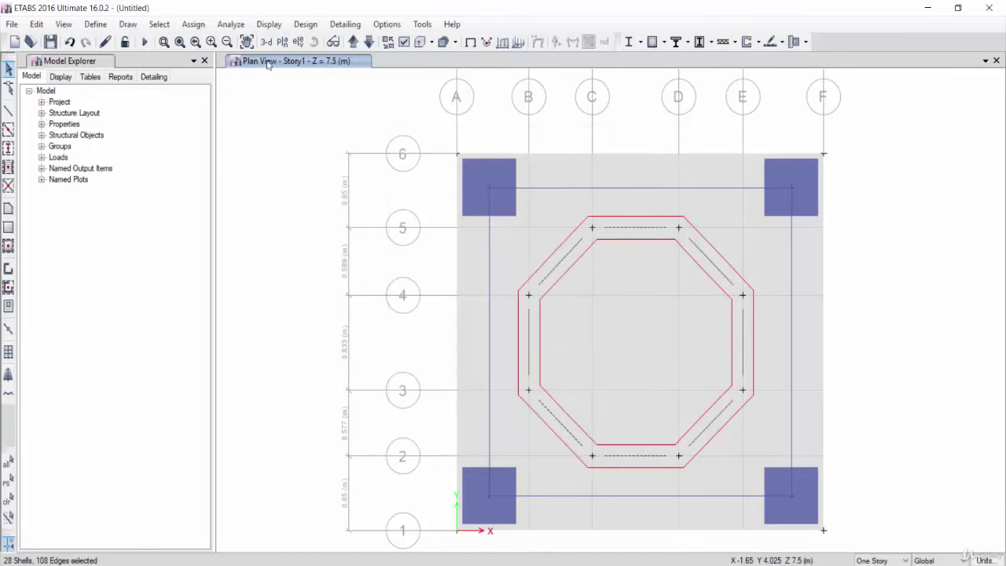
pyautogui.click(193, 25)
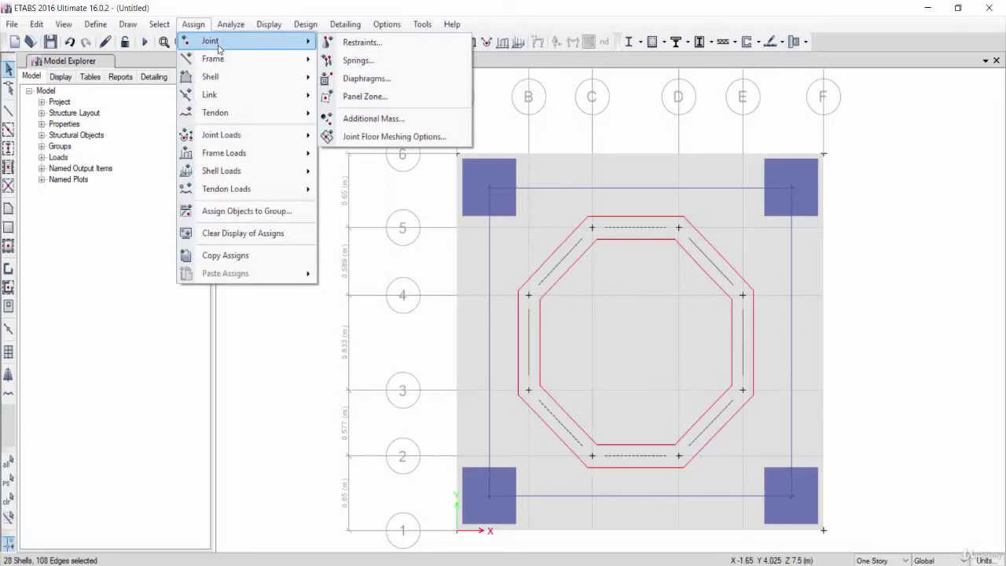
pyautogui.moveTo(210, 76)
pyautogui.click(377, 414)
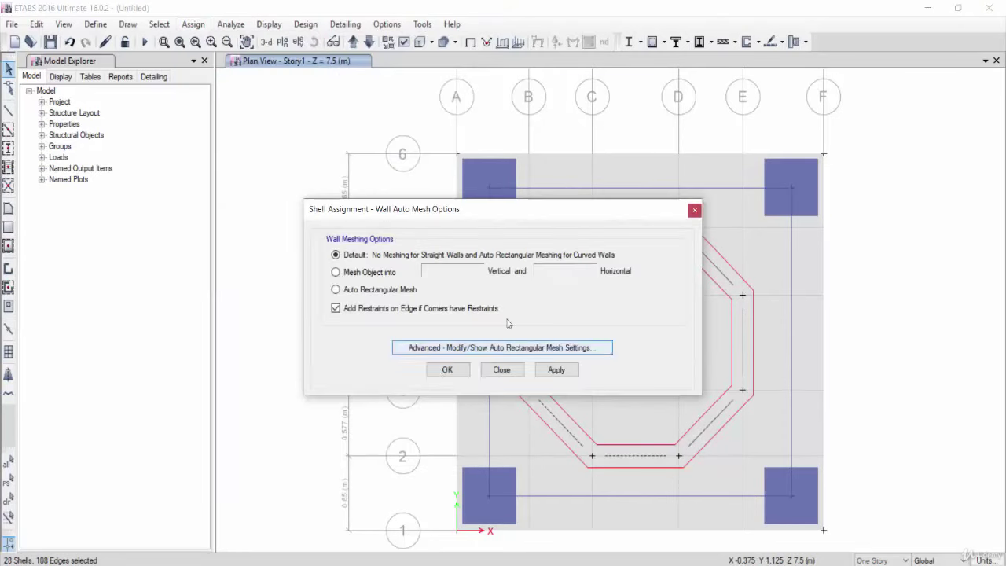
pyautogui.click(449, 348)
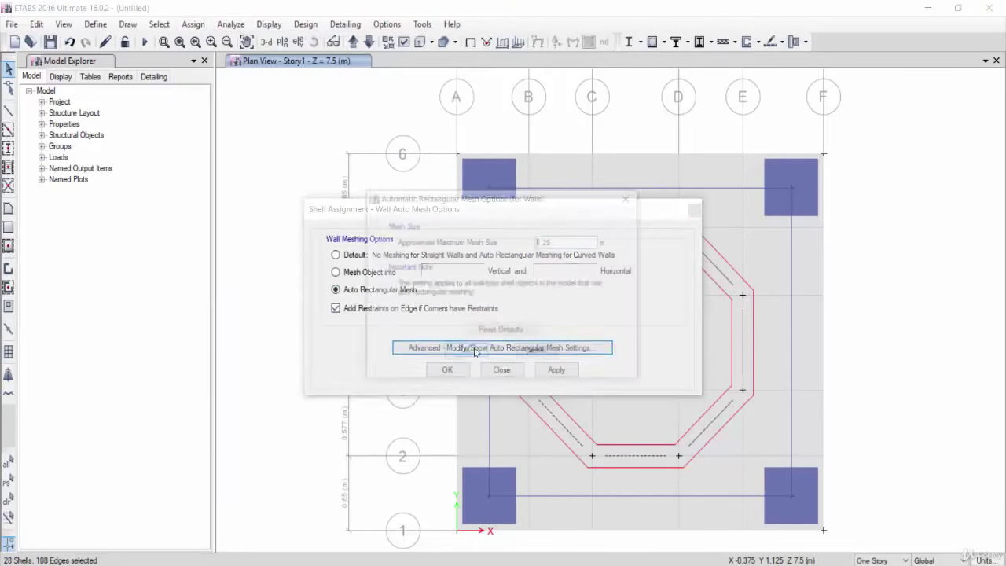
pyautogui.write('5')
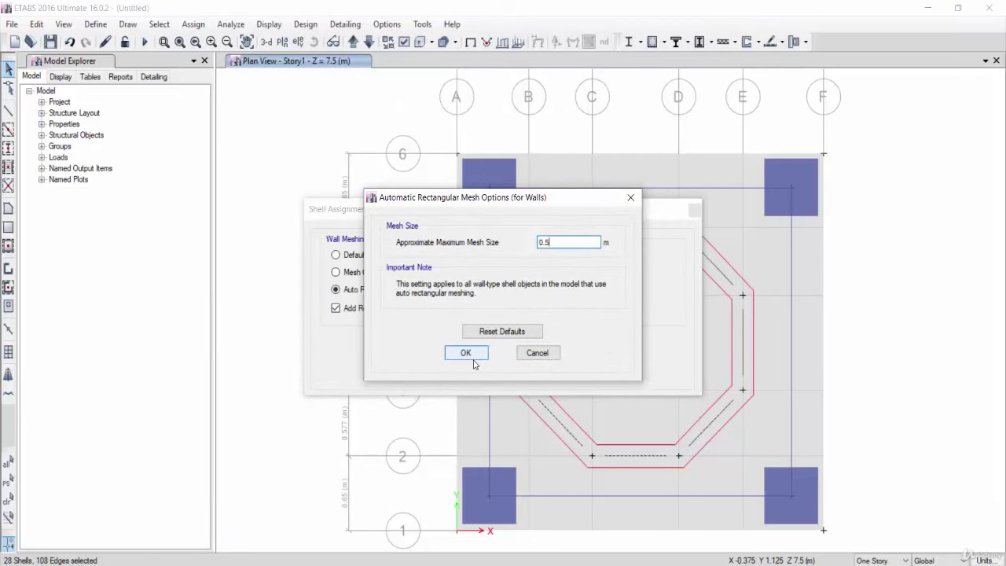
pyautogui.click(466, 354)
pyautogui.click(452, 369)
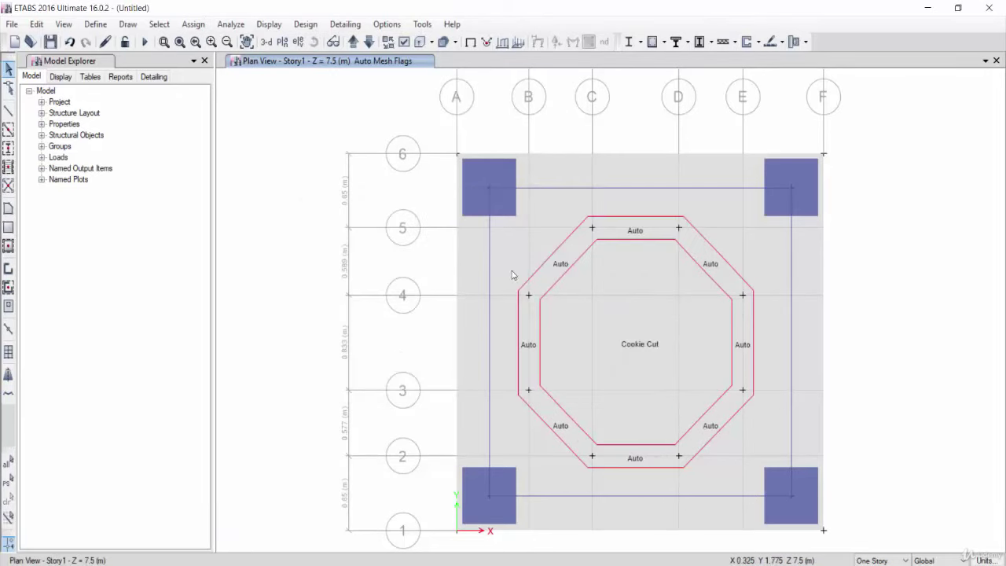
pyautogui.click(10, 487)
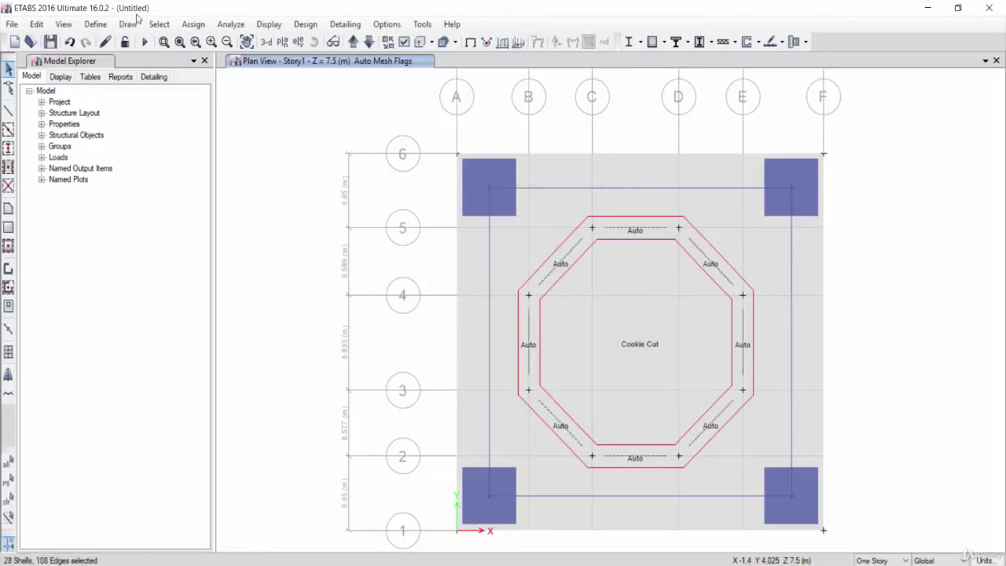
# Label the selected octagonal walls as pier P1 and switch to the 3-D view.
pyautogui.click(193, 24)
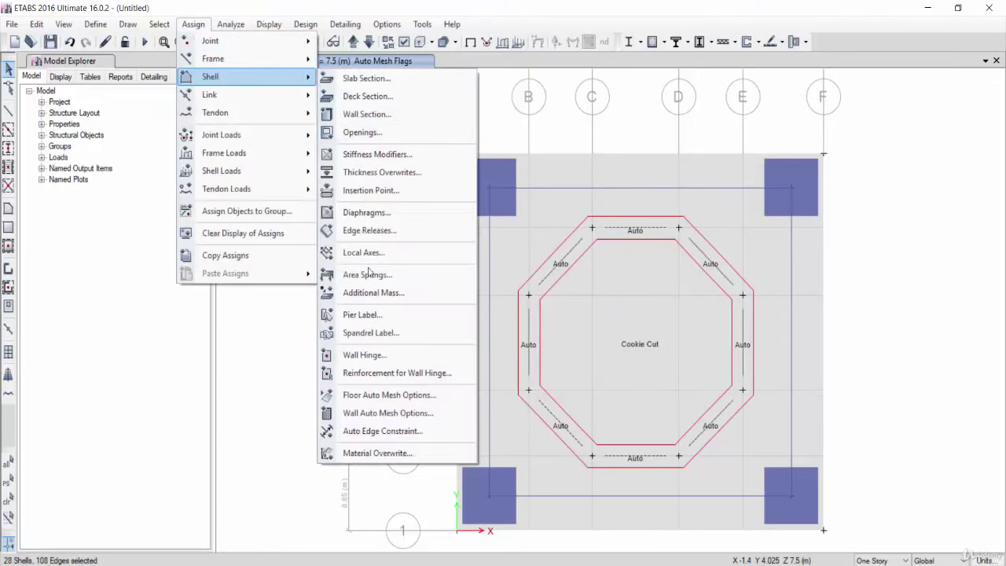
pyautogui.moveTo(211, 76)
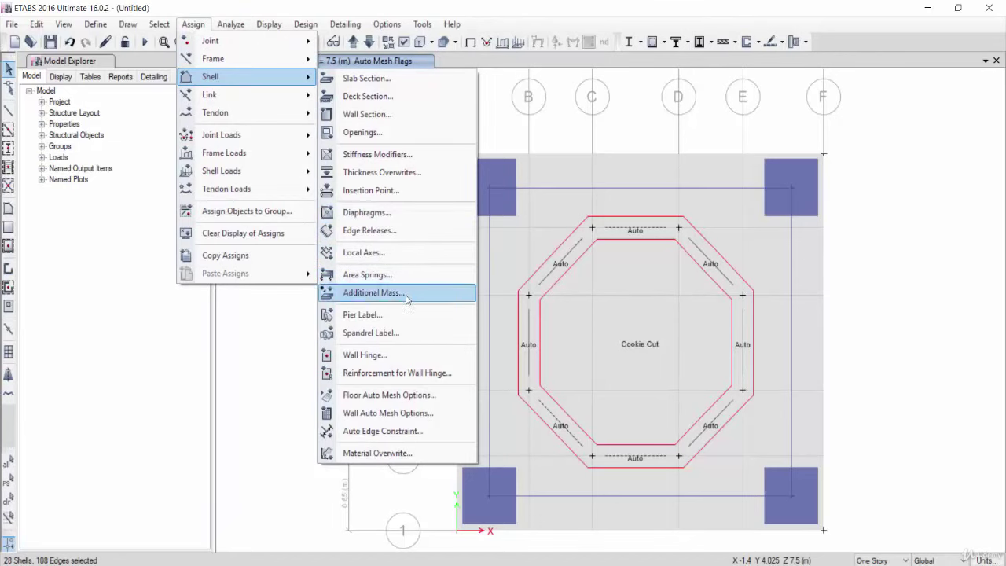
pyautogui.click(397, 317)
pyautogui.click(449, 196)
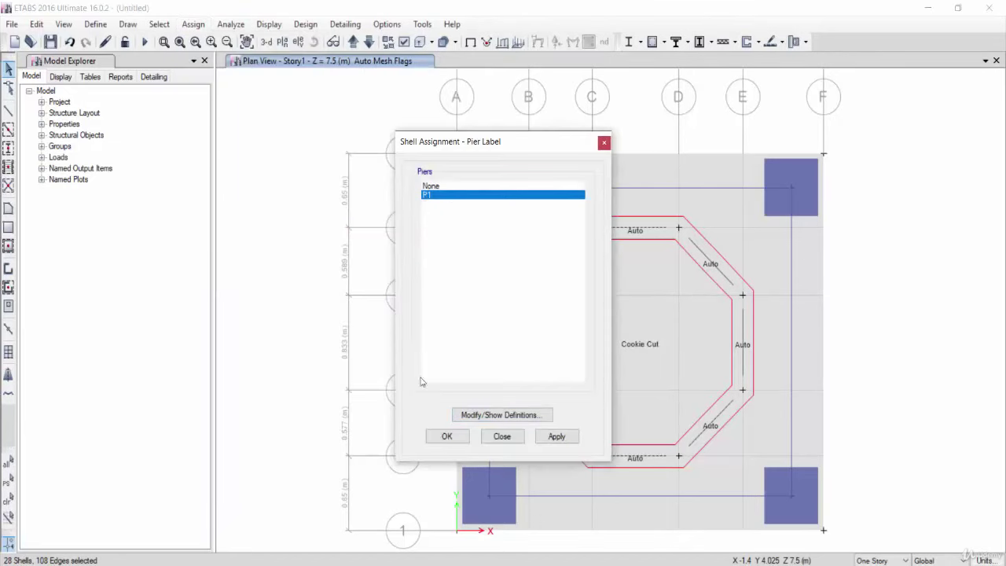
pyautogui.click(440, 437)
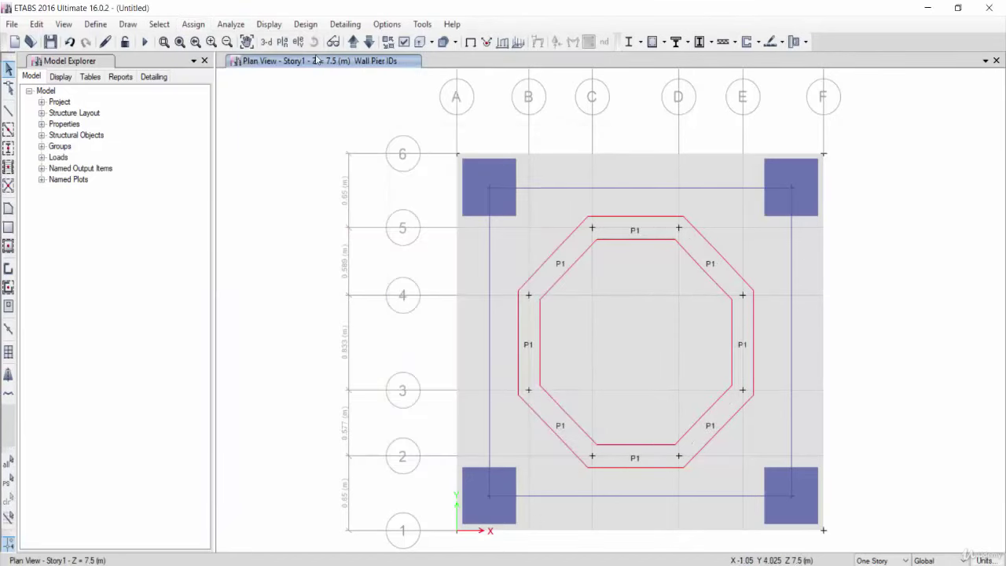
pyautogui.click(267, 43)
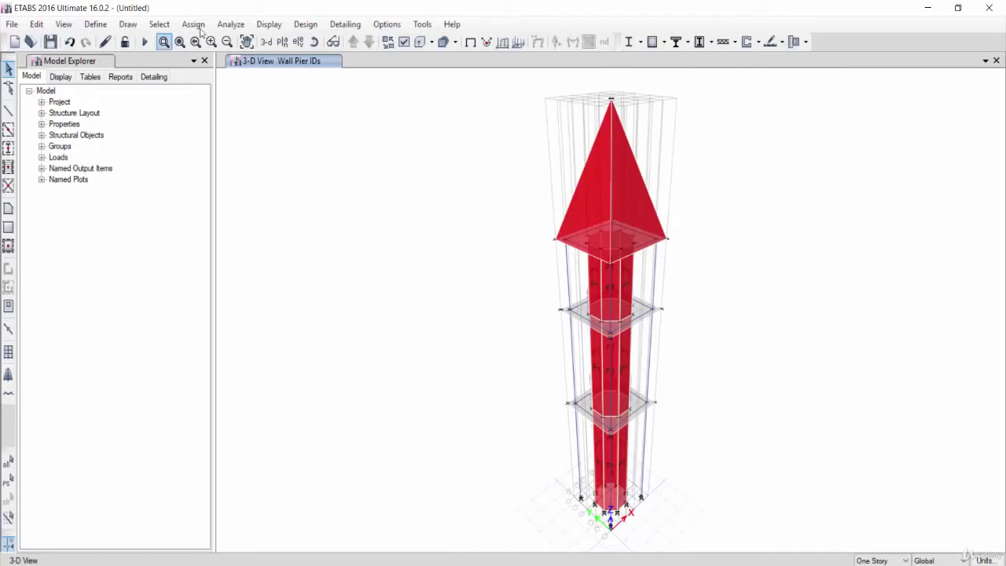
# Define three new rigid diaphragms D2, D3 and D4.
pyautogui.click(96, 23)
pyautogui.click(123, 106)
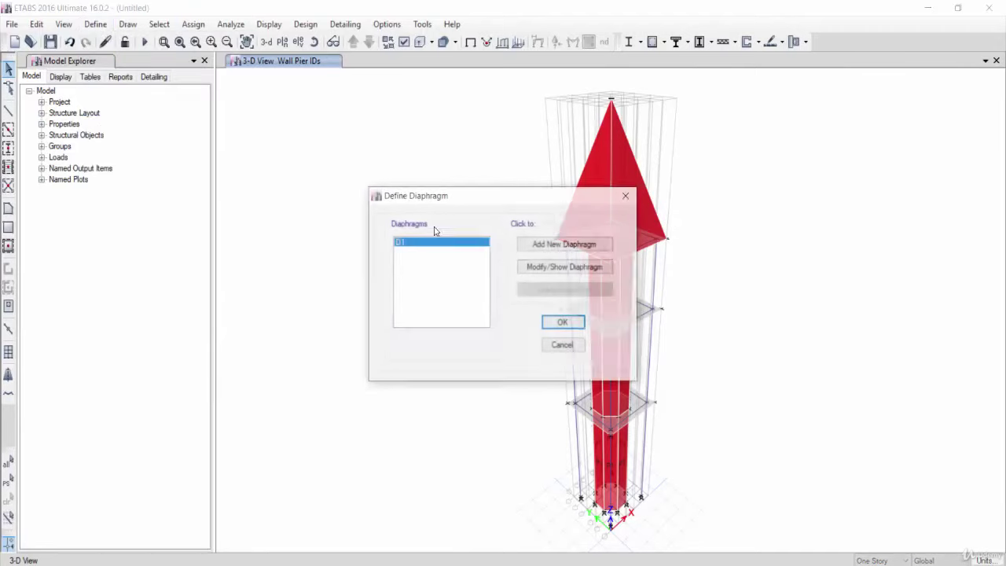
pyautogui.click(553, 246)
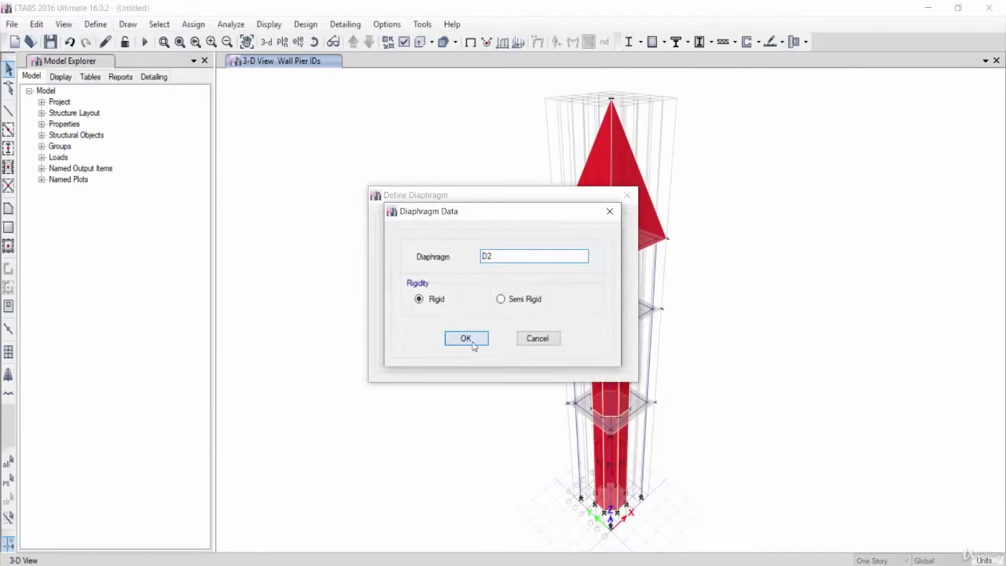
pyautogui.click(466, 338)
pyautogui.click(560, 245)
pyautogui.click(469, 339)
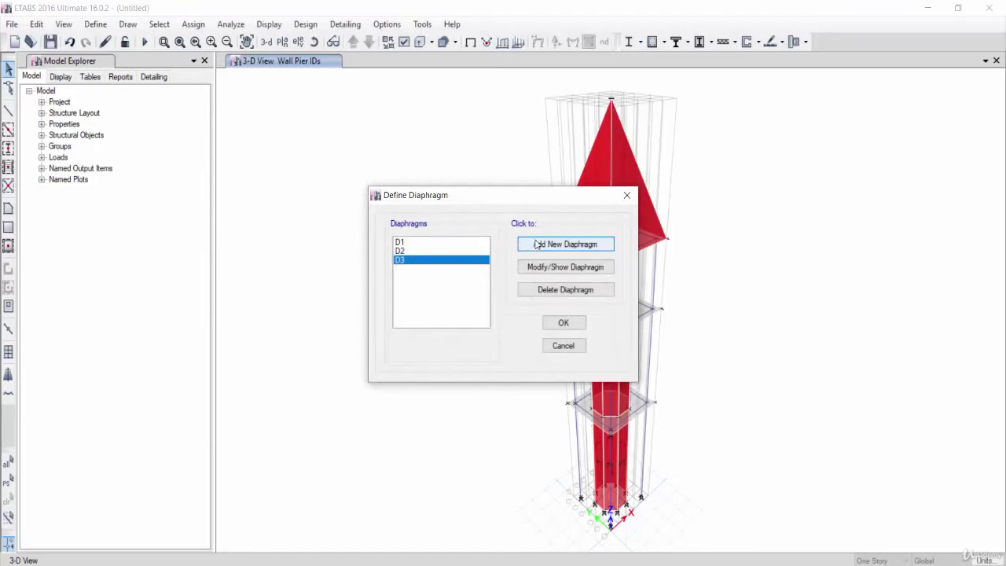
pyautogui.click(531, 244)
pyautogui.click(466, 338)
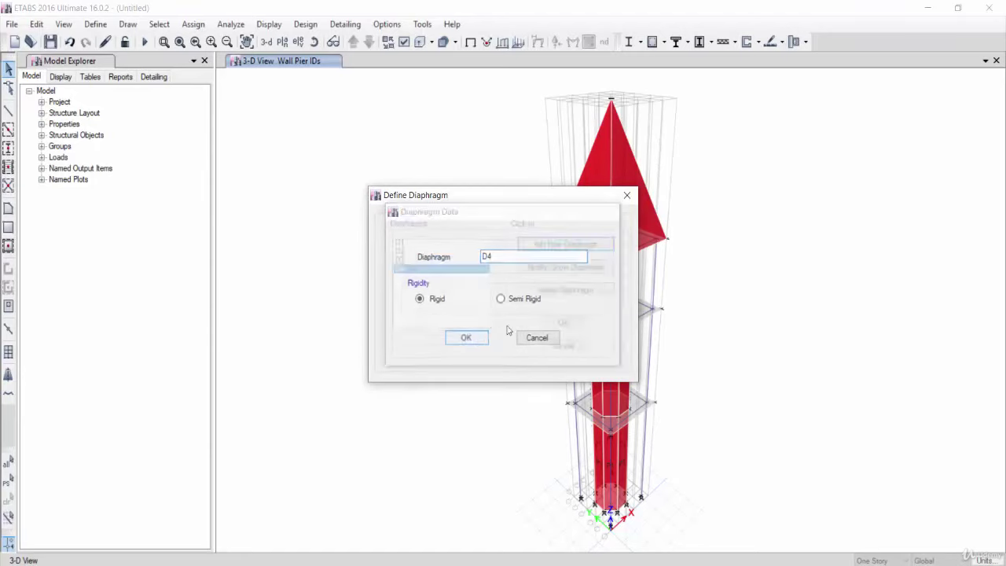
pyautogui.click(563, 322)
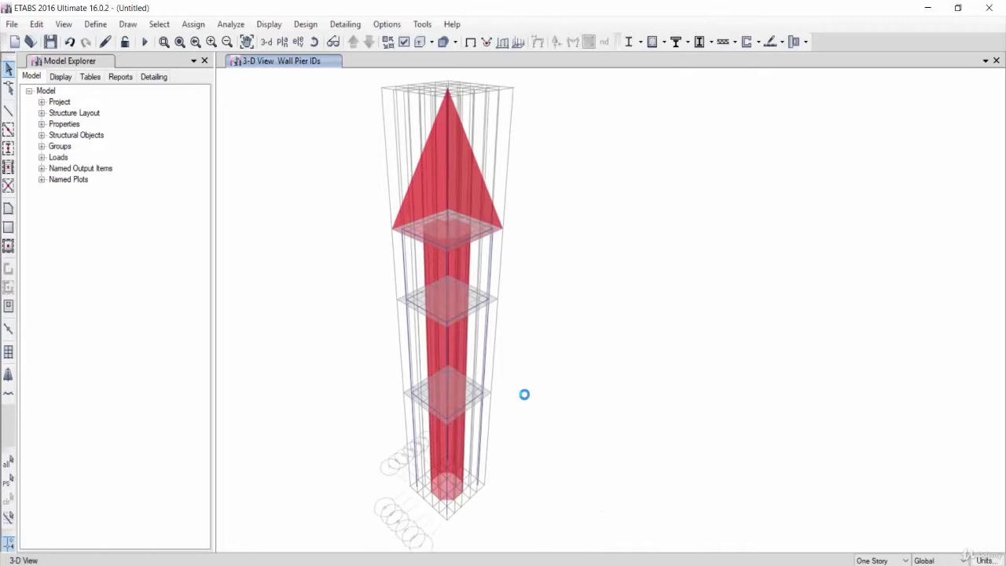
# Assign diaphragm D1 to the Story1 floor slab.
pyautogui.scroll(3, 481, 415)
pyautogui.click(460, 406)
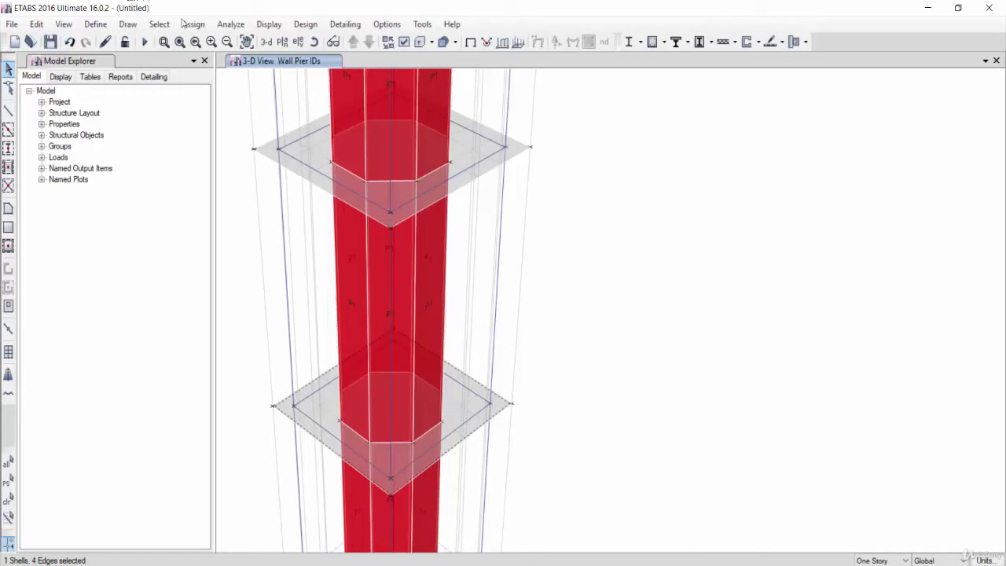
pyautogui.rightClick(459, 405)
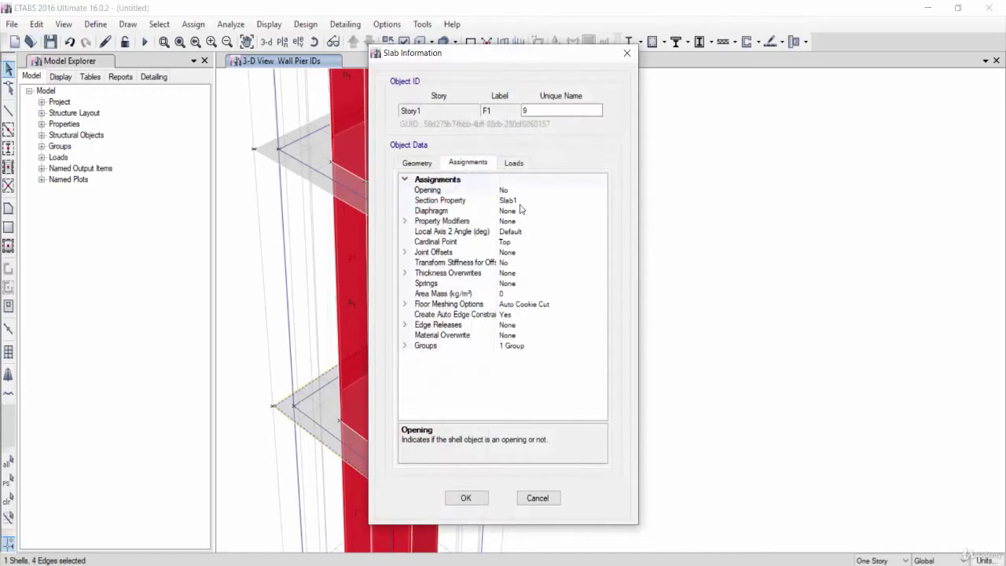
pyautogui.click(517, 211)
pyautogui.click(601, 211)
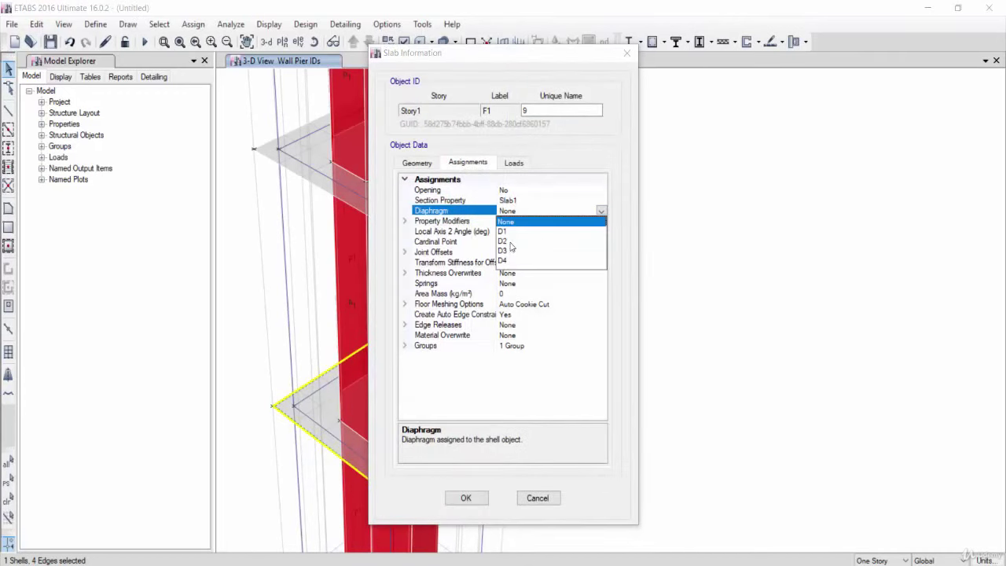
pyautogui.click(507, 231)
pyautogui.click(471, 501)
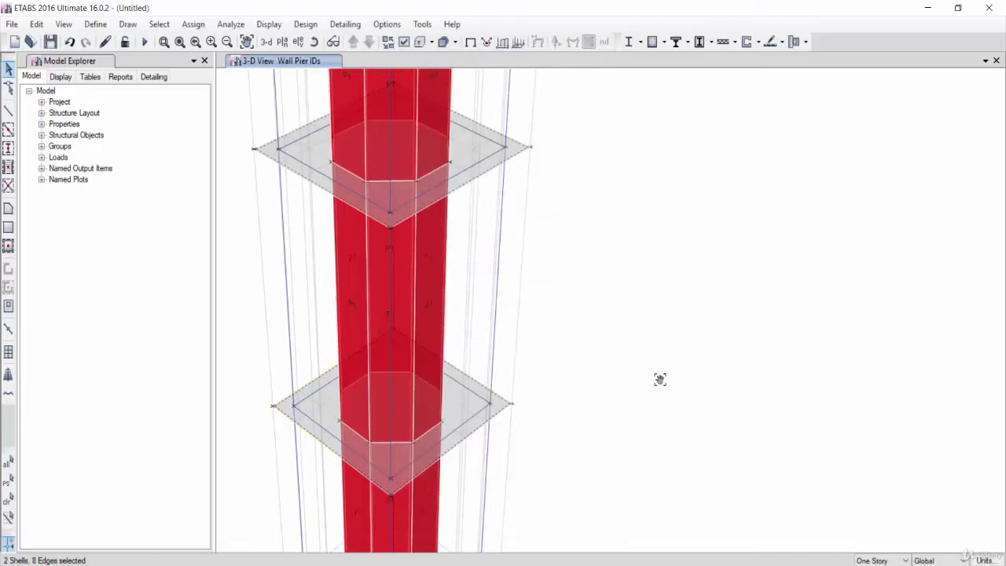
# Assign diaphragm D2 to the Story2 floor slab.
pyautogui.moveTo(660, 380)
pyautogui.mouseDown(button='middle')
pyautogui.moveTo(672, 207)
pyautogui.moveTo(633, 303)
pyautogui.moveTo(538, 286)
pyautogui.mouseUp(button='middle')
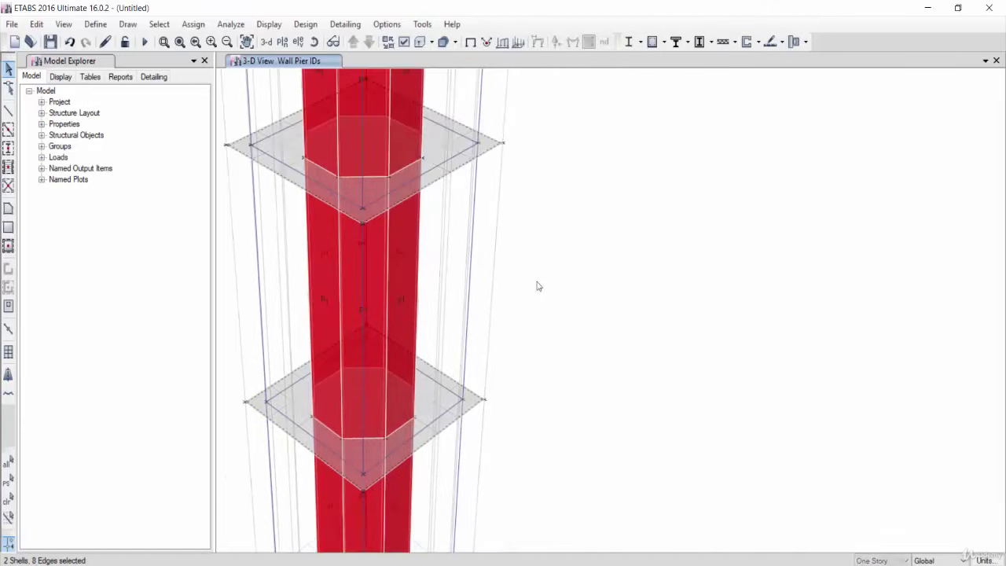
pyautogui.rightClick(440, 143)
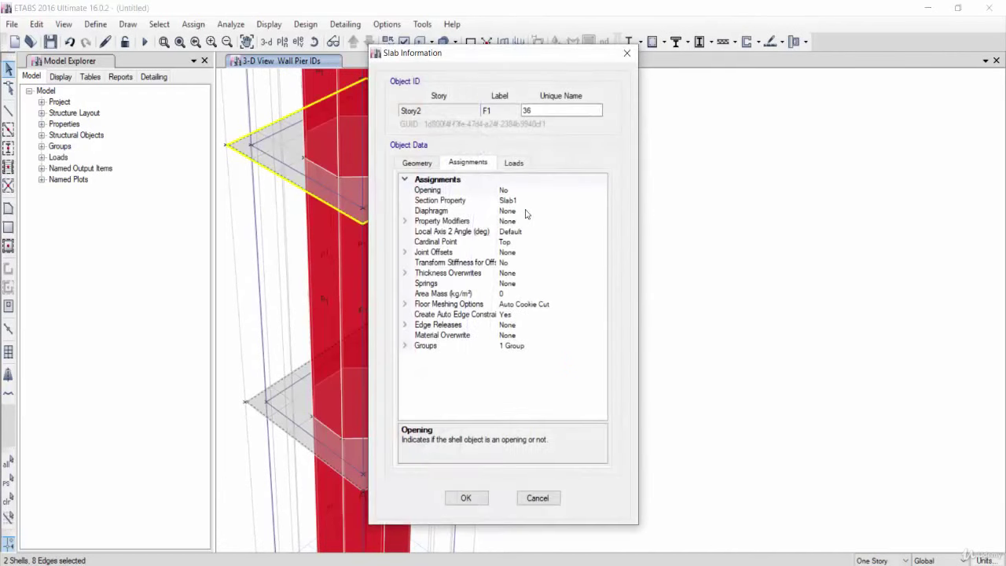
pyautogui.click(527, 213)
pyautogui.click(601, 211)
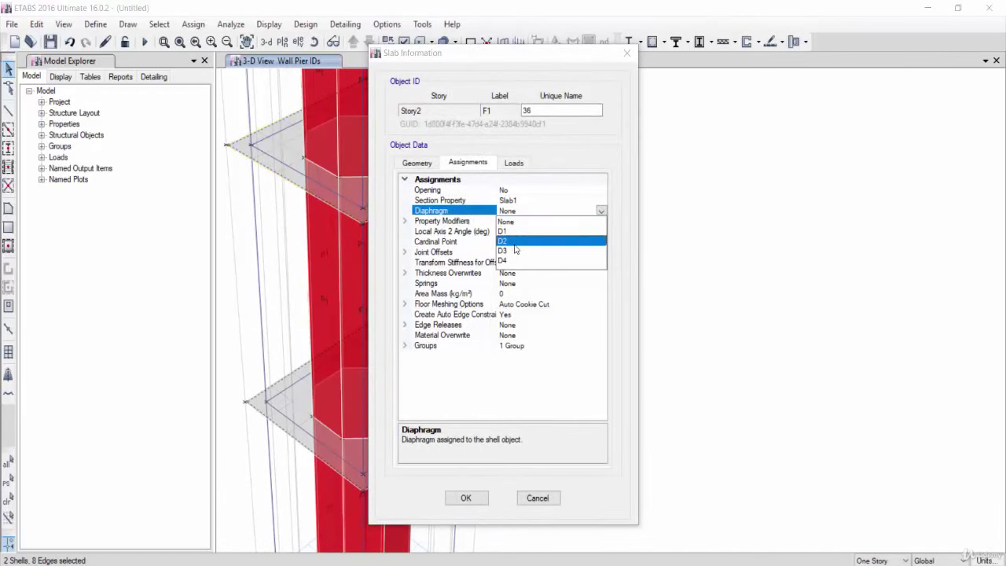
pyautogui.click(542, 241)
pyautogui.click(466, 498)
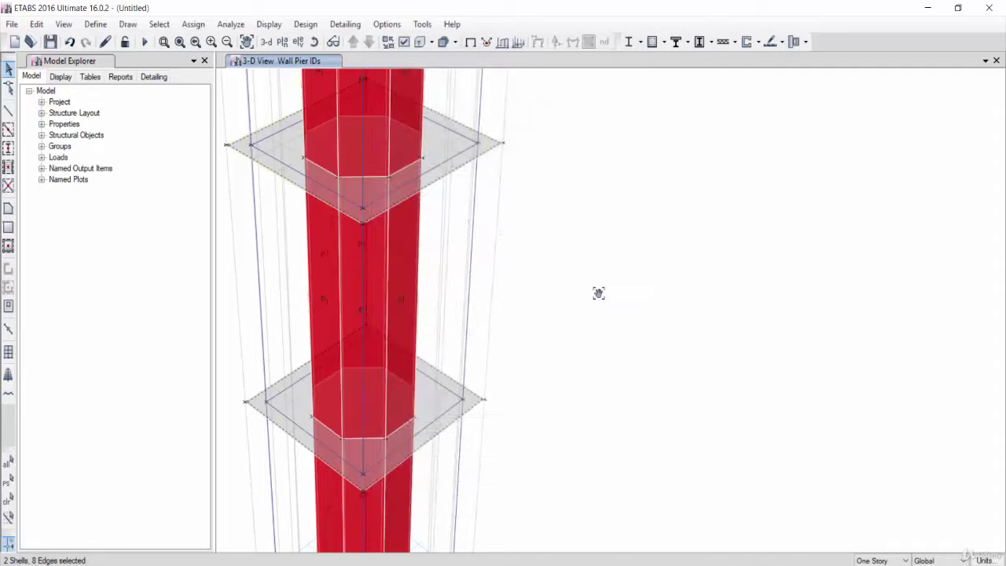
# Go to the Story3 plan and assign diaphragm D3 to its floor slab.
pyautogui.scroll(2, 485, 398)
pyautogui.click(450, 336)
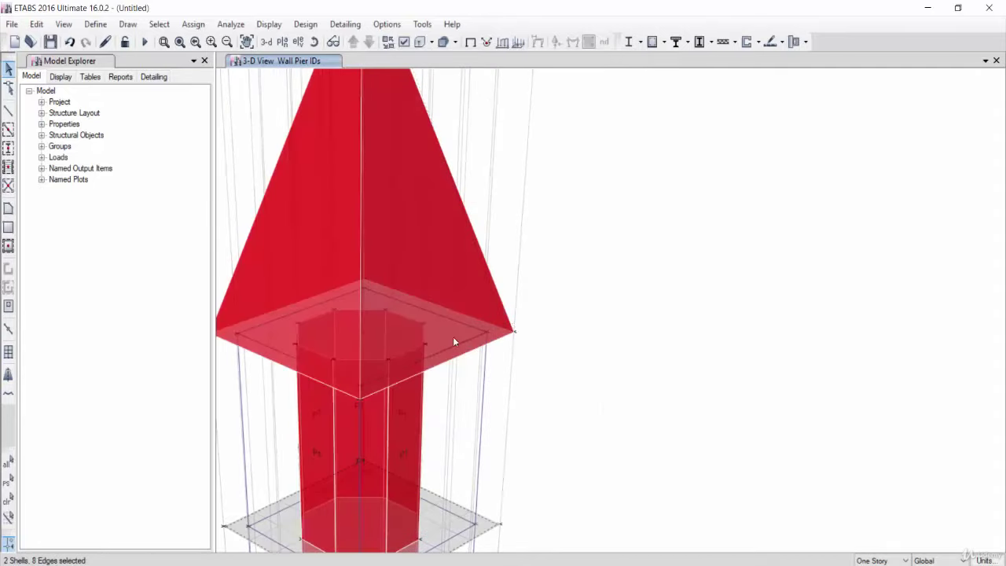
pyautogui.click(280, 42)
pyautogui.click(444, 459)
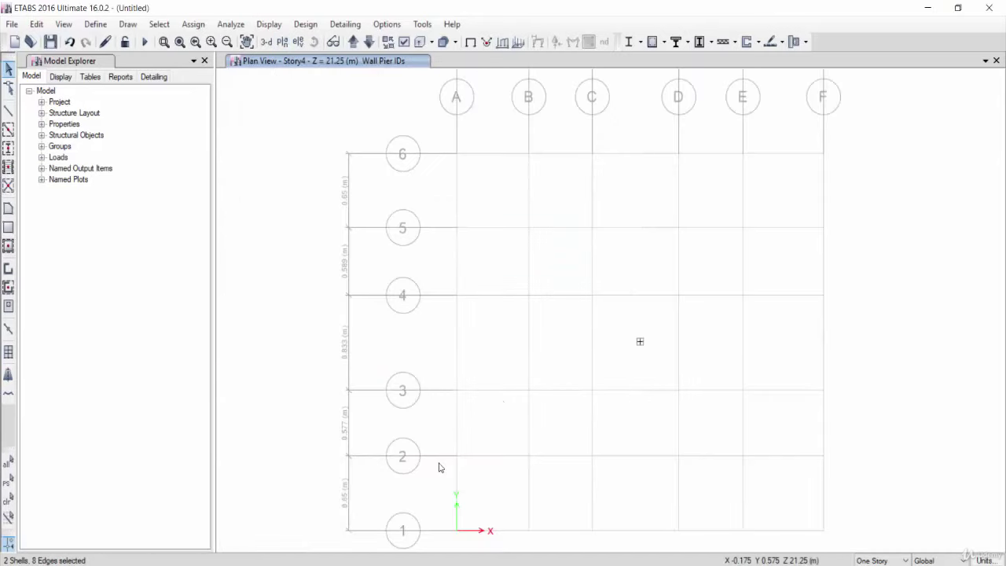
pyautogui.click(367, 42)
pyautogui.click(525, 245)
pyautogui.rightClick(526, 246)
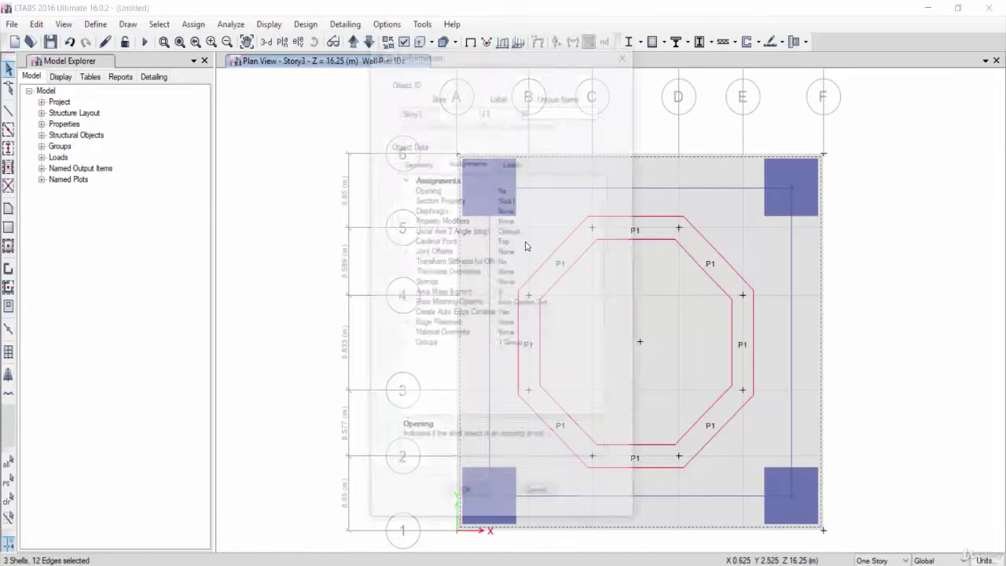
pyautogui.click(523, 211)
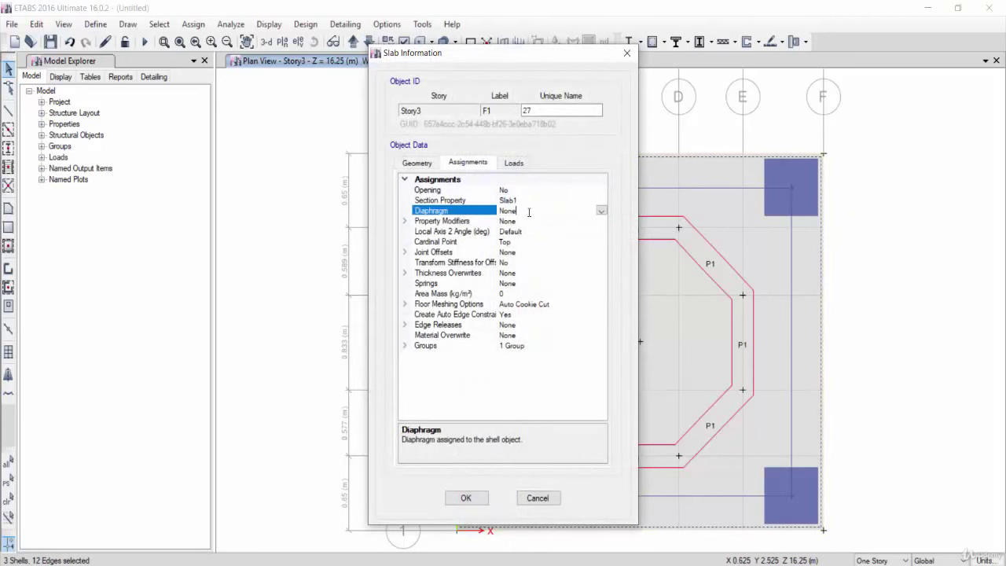
pyautogui.click(600, 211)
pyautogui.click(507, 231)
pyautogui.click(465, 497)
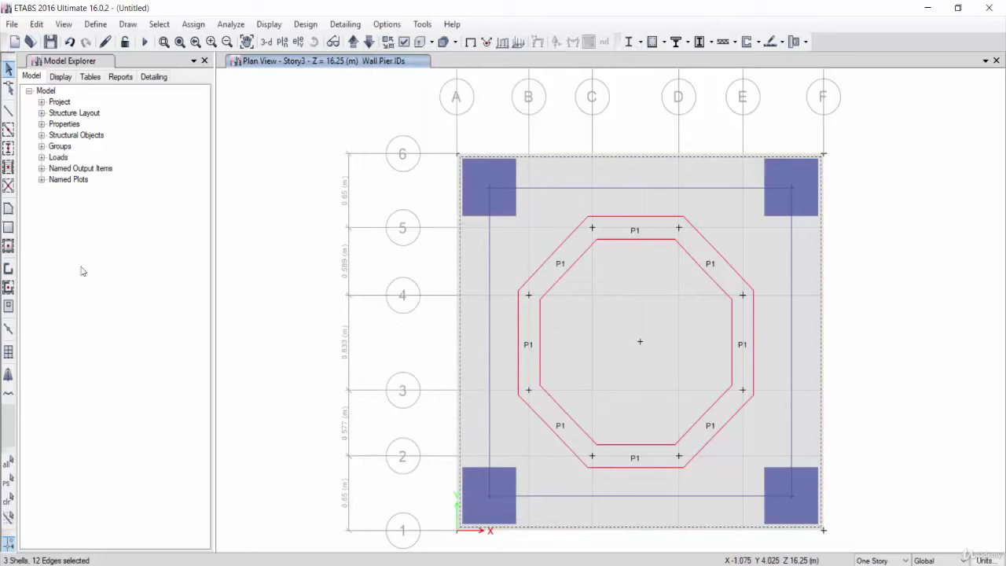
pyautogui.click(8, 500)
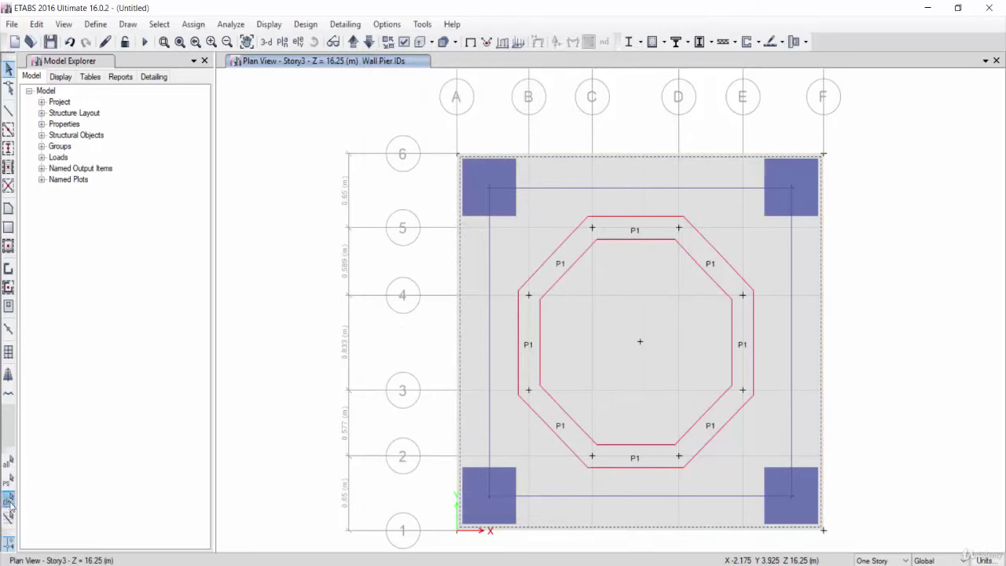
# Set mass source MsSrc1 to use the Dead load pattern with multiplier 1.
pyautogui.click(95, 24)
pyautogui.click(142, 251)
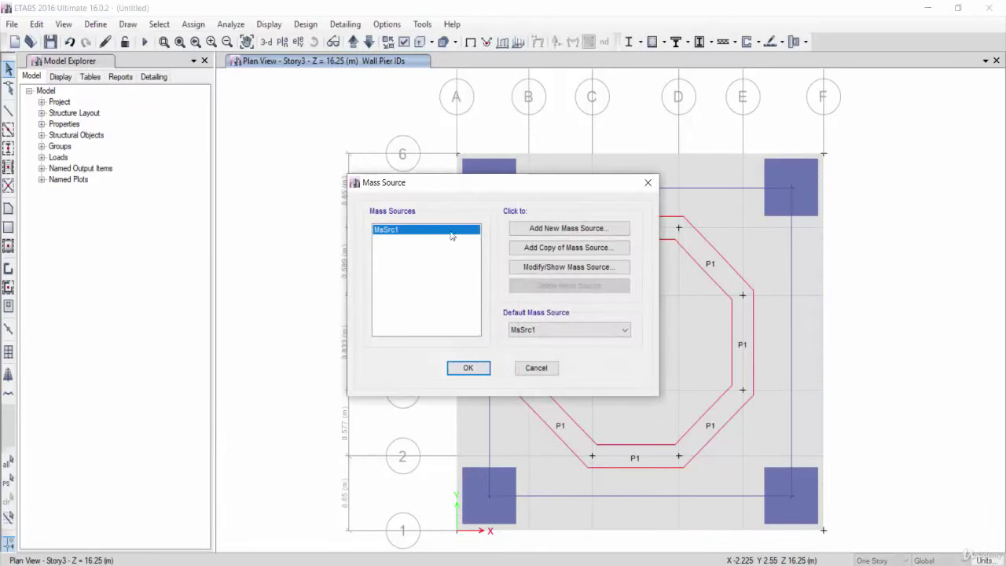
pyautogui.click(565, 267)
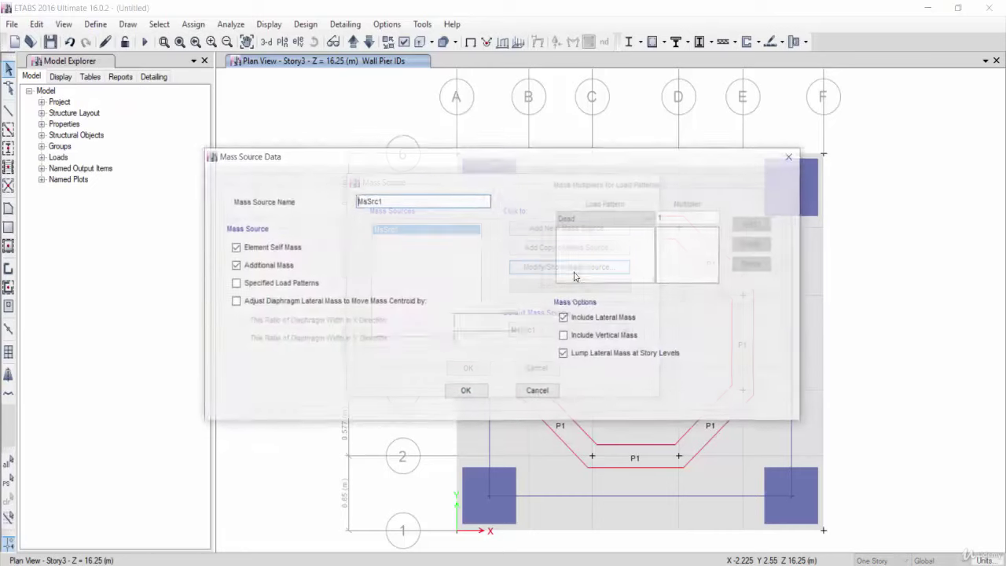
pyautogui.click(247, 283)
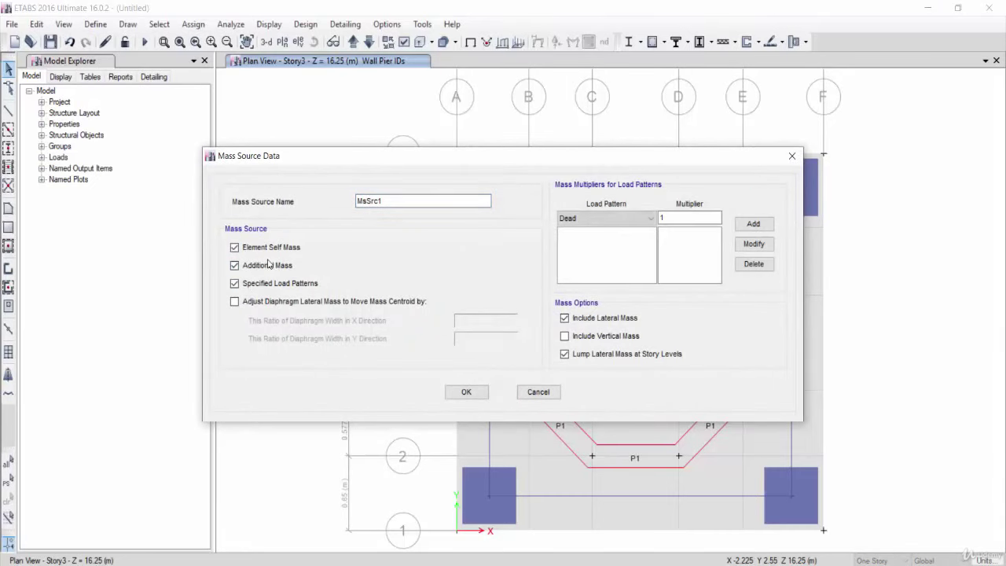
pyautogui.click(756, 225)
pyautogui.click(464, 392)
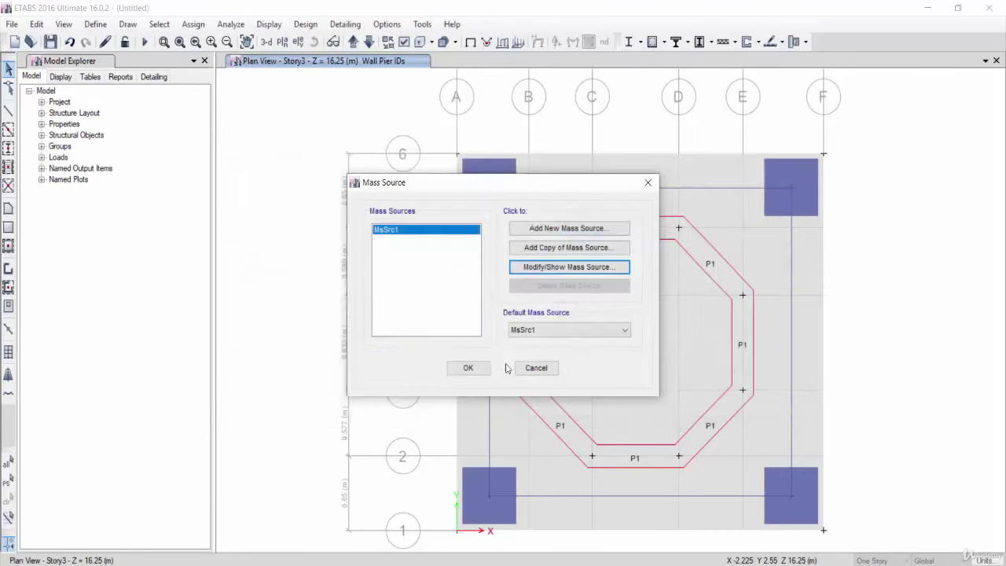
pyautogui.click(469, 367)
# Add the default design load combinations (DCmp and DCon series).
pyautogui.click(95, 25)
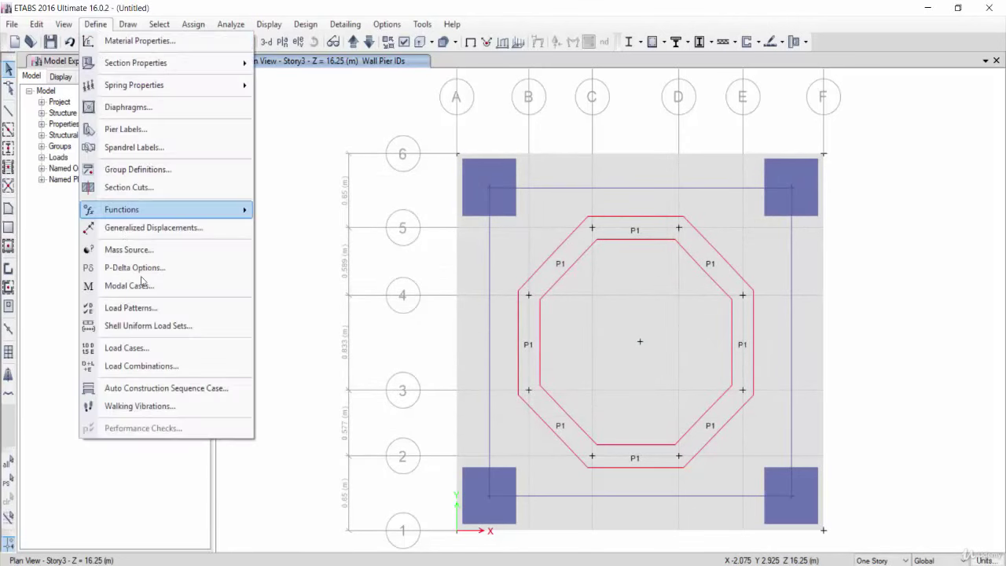
pyautogui.click(189, 363)
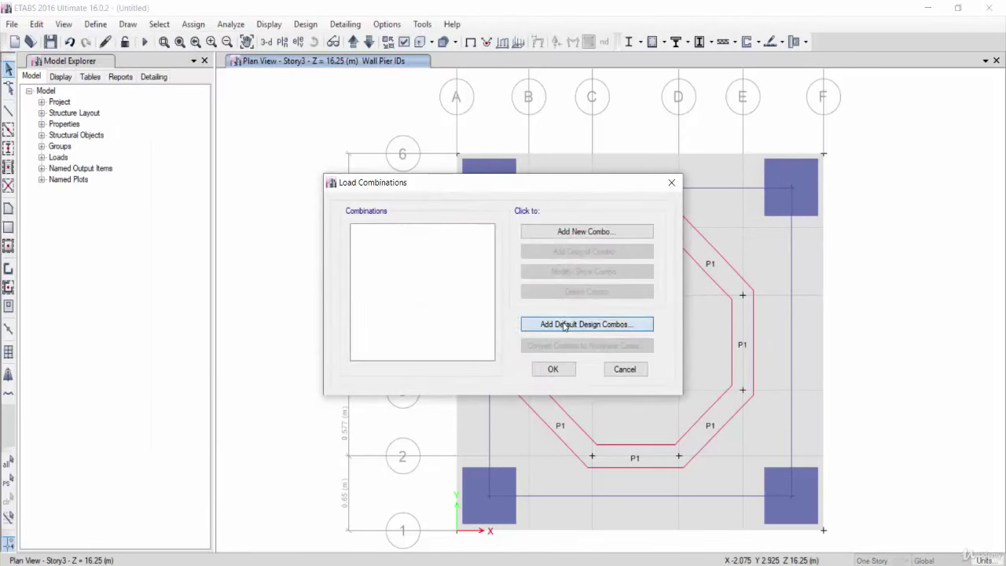
pyautogui.click(563, 325)
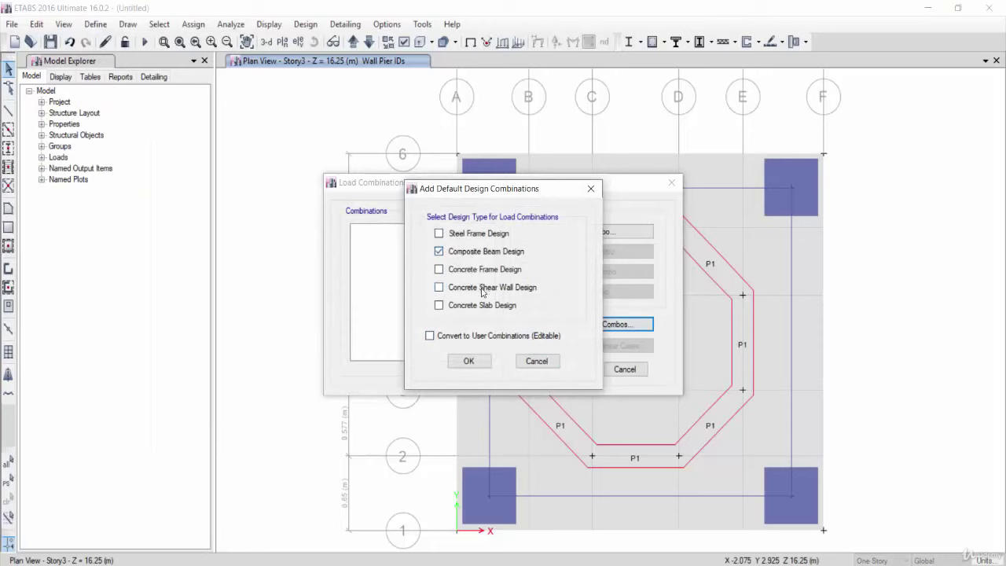
pyautogui.click(469, 361)
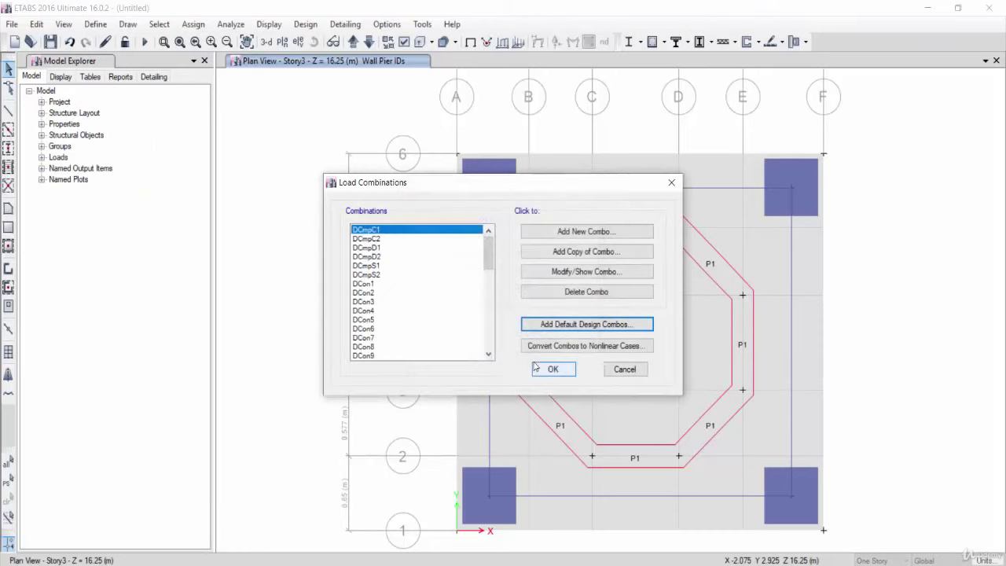
pyautogui.click(540, 369)
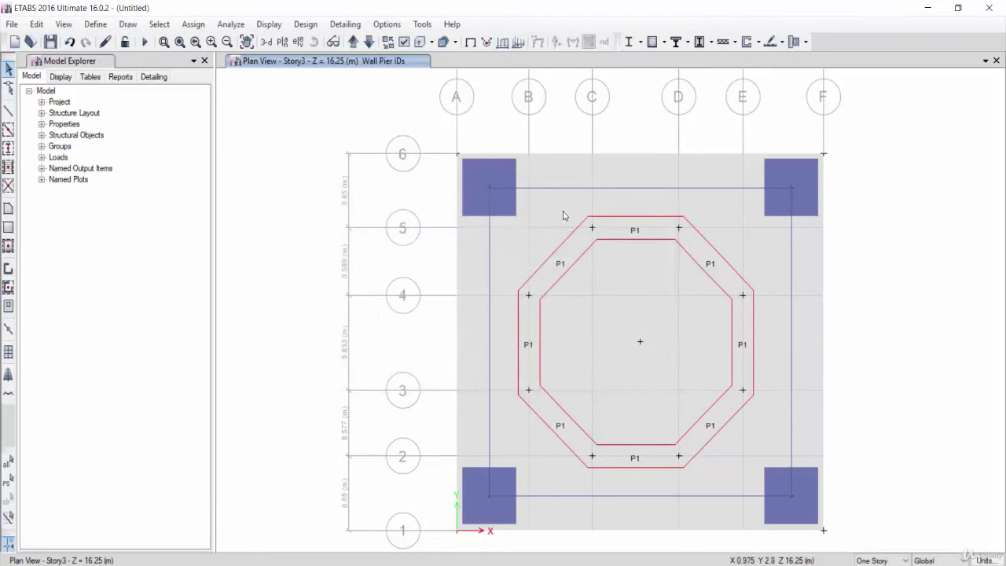
# Select all floor slabs and apply a uniform 1 kN/m² Dead load.
pyautogui.click(168, 25)
pyautogui.click(346, 140)
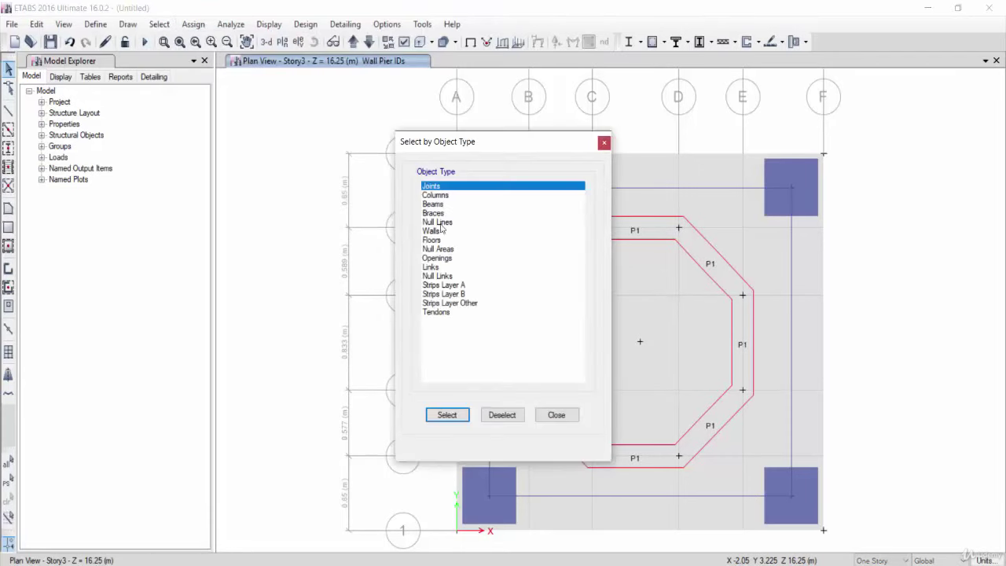
pyautogui.click(441, 241)
pyautogui.click(441, 415)
pyautogui.click(552, 416)
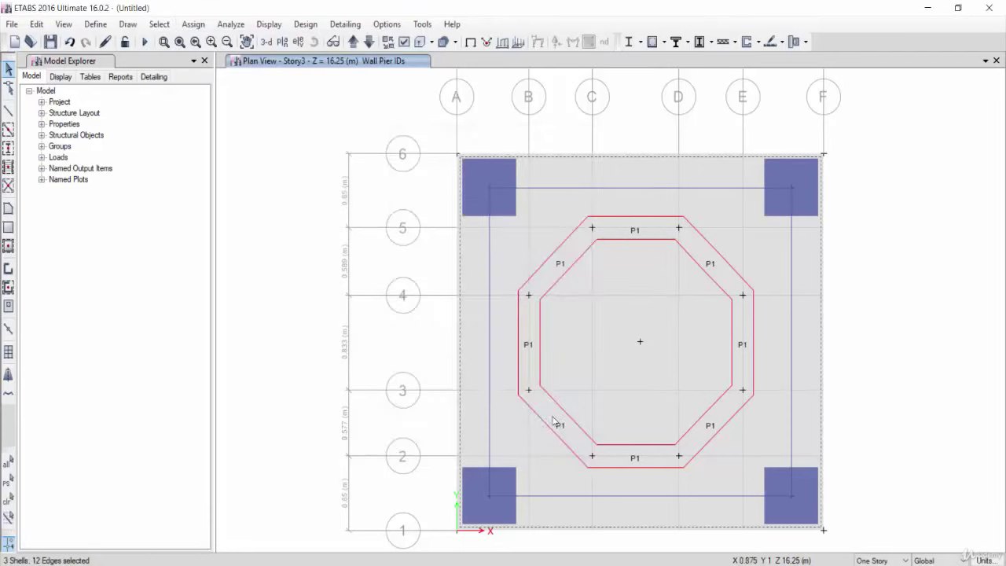
pyautogui.click(175, 25)
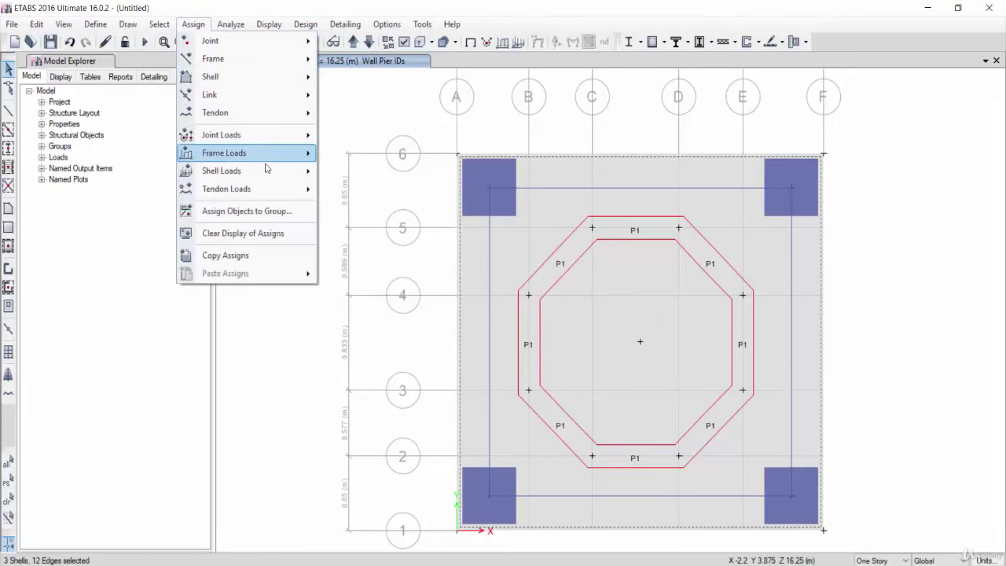
pyautogui.moveTo(222, 171)
pyautogui.click(408, 195)
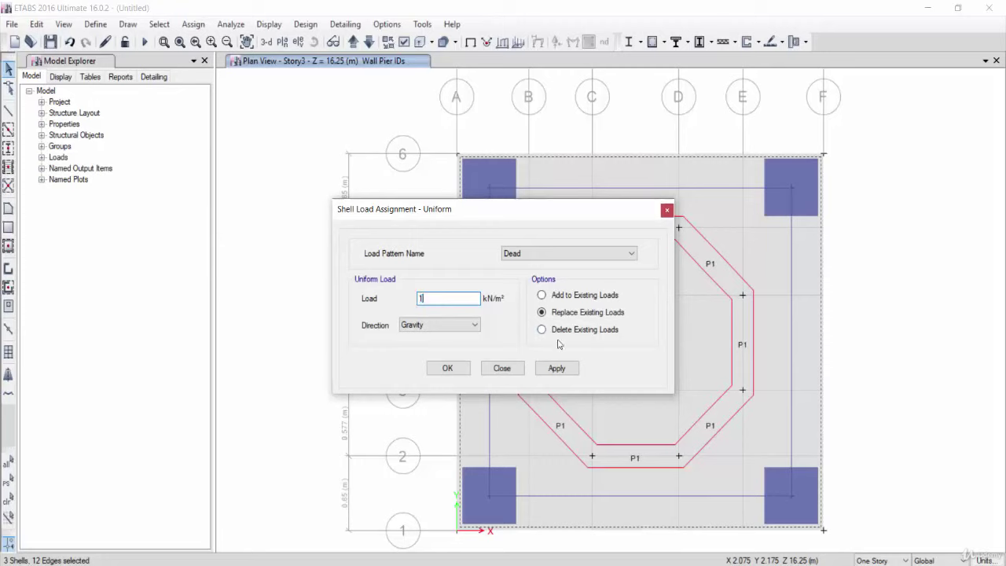
pyautogui.click(560, 368)
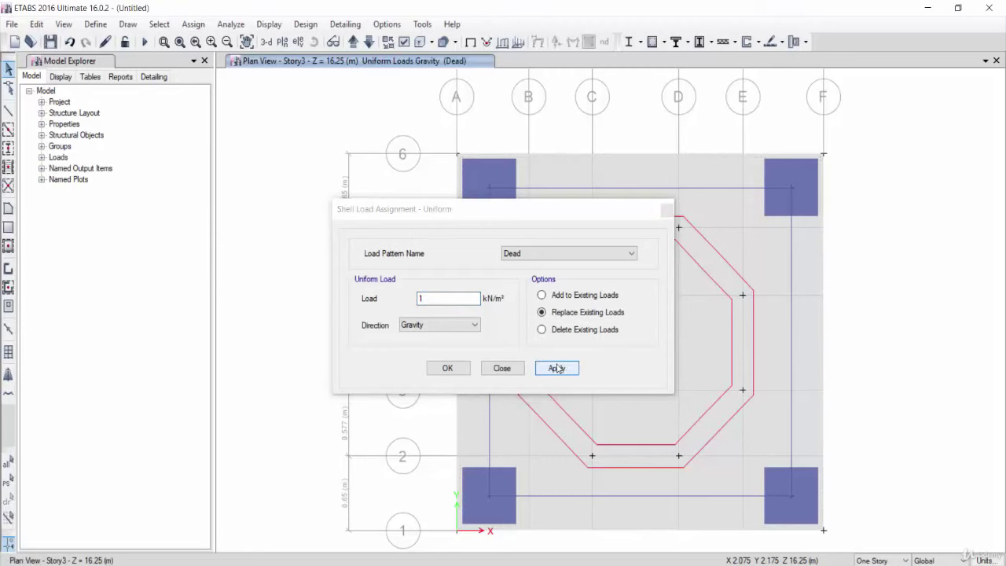
# Apply a uniform 2 kN/m² Live load to the same floors.
pyautogui.click(11, 483)
pyautogui.click(559, 265)
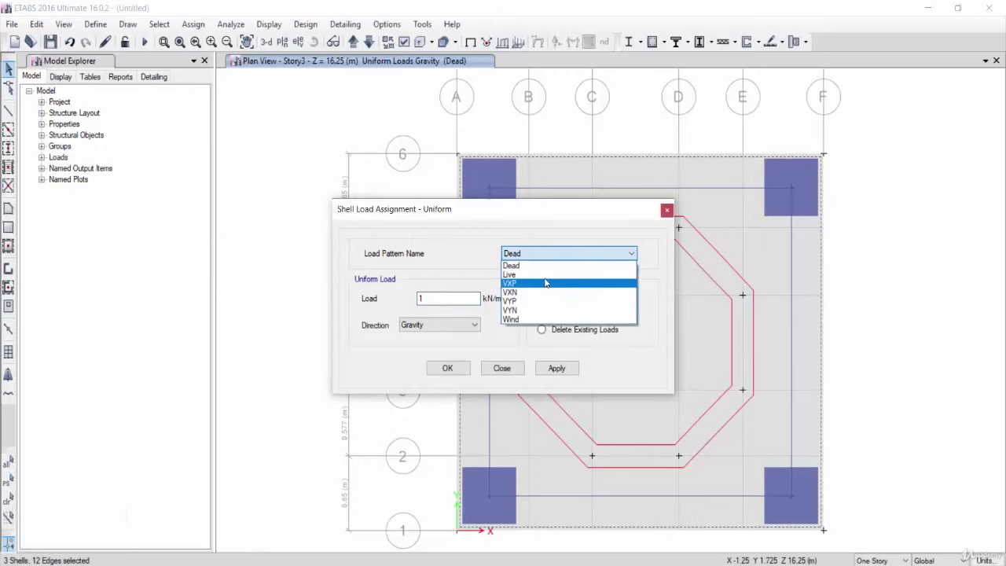
pyautogui.click(546, 280)
pyautogui.click(444, 300)
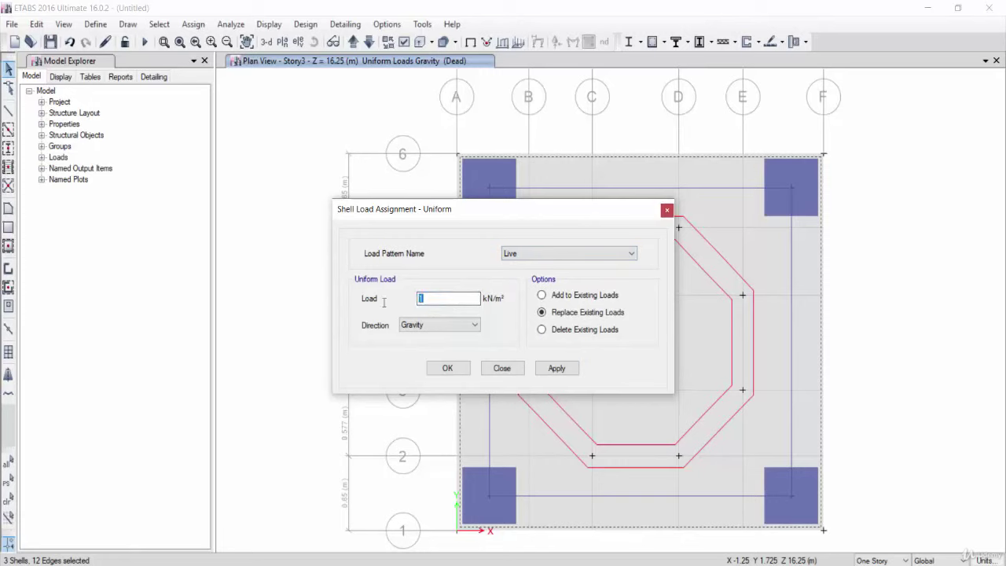
pyautogui.write('2')
pyautogui.click(556, 366)
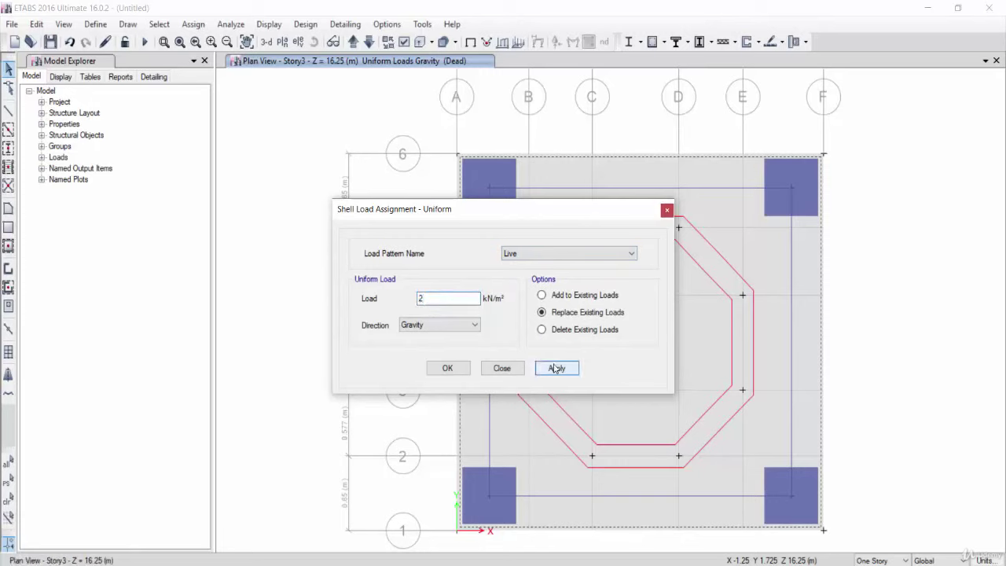
pyautogui.click(446, 369)
# Check a floor slab's assigned loads in its information window.
pyautogui.click(678, 316)
pyautogui.rightClick(677, 317)
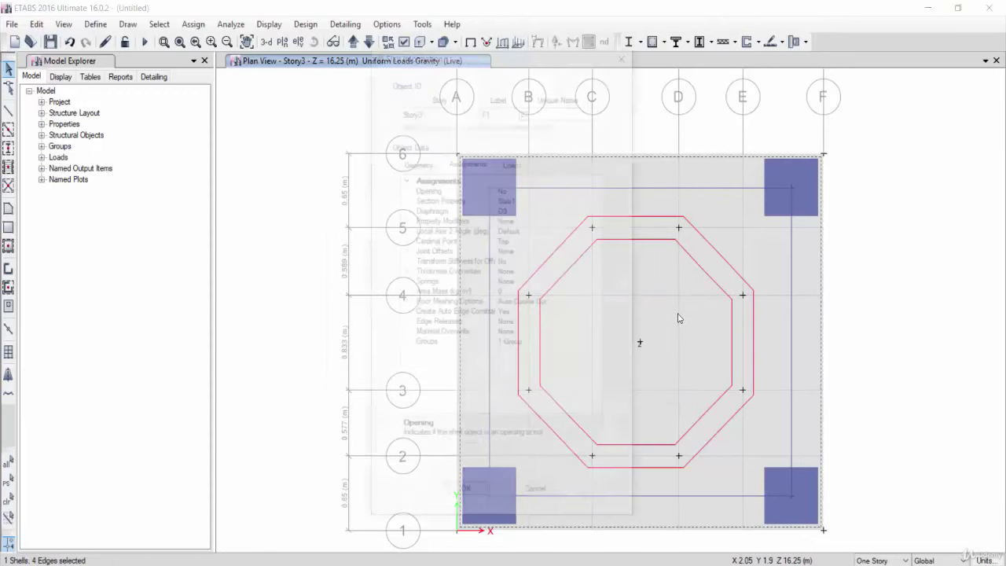
pyautogui.click(469, 162)
pyautogui.click(512, 162)
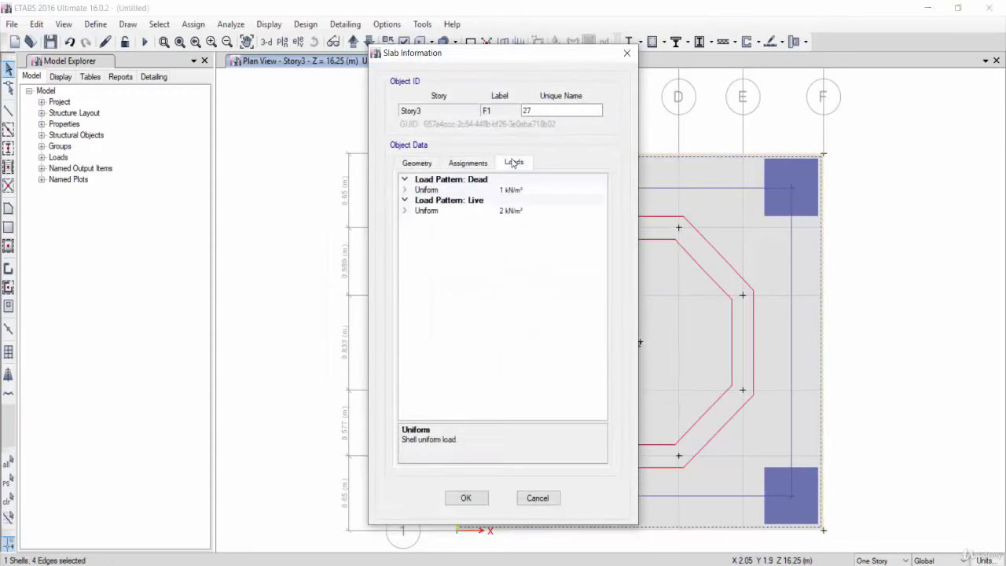
pyautogui.click(466, 498)
pyautogui.click(225, 157)
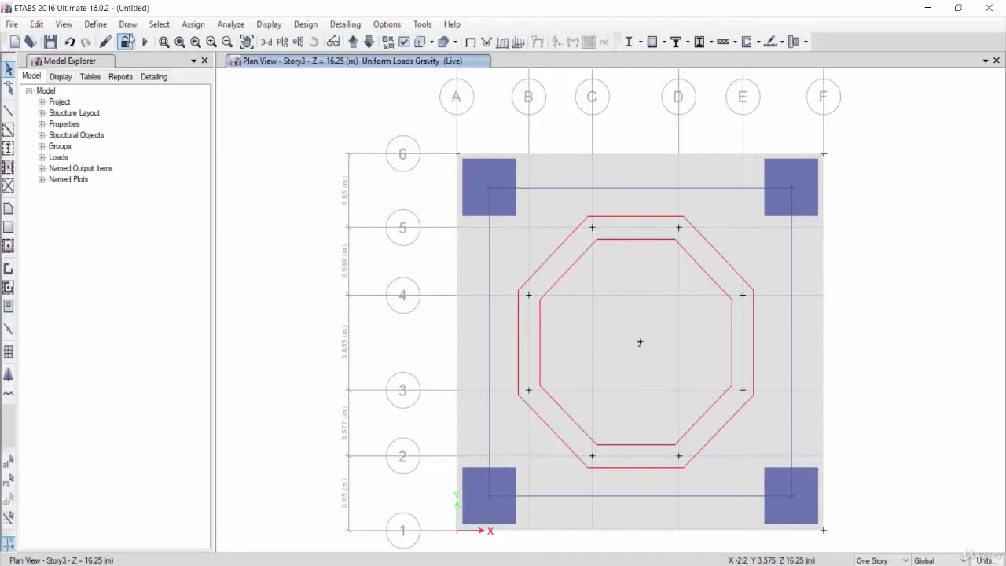
pyautogui.click(160, 24)
pyautogui.moveTo(189, 134)
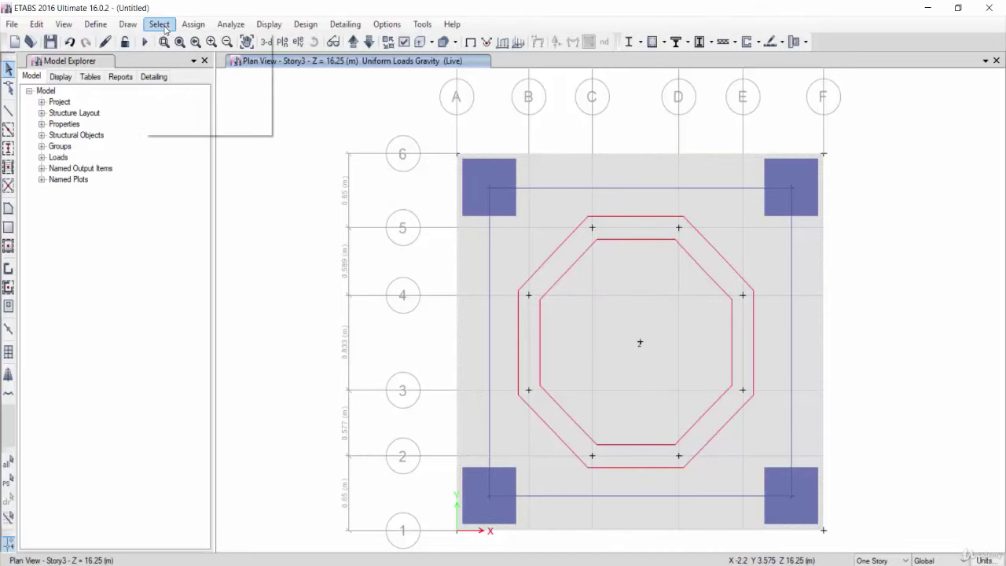
# Select all floors and set their m11, m22, m12 bending modifiers to 0.25.
pyautogui.click(376, 140)
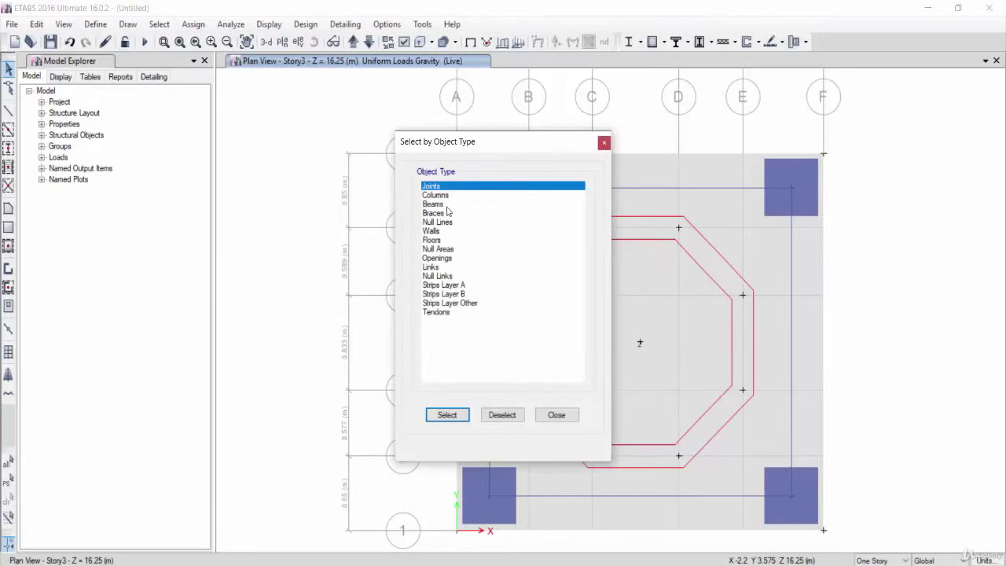
pyautogui.click(434, 230)
pyautogui.click(436, 241)
pyautogui.click(447, 414)
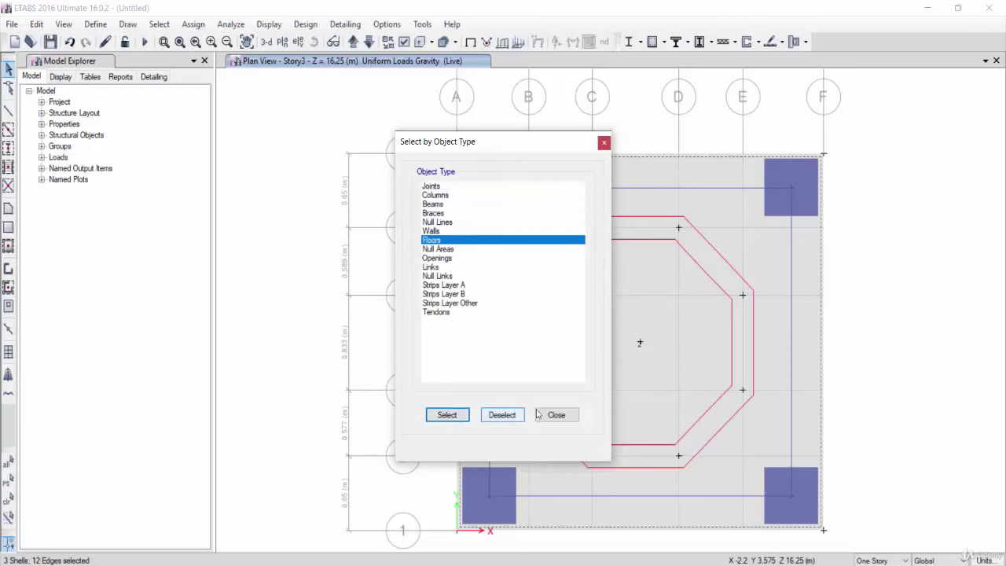
pyautogui.click(556, 415)
pyautogui.click(193, 23)
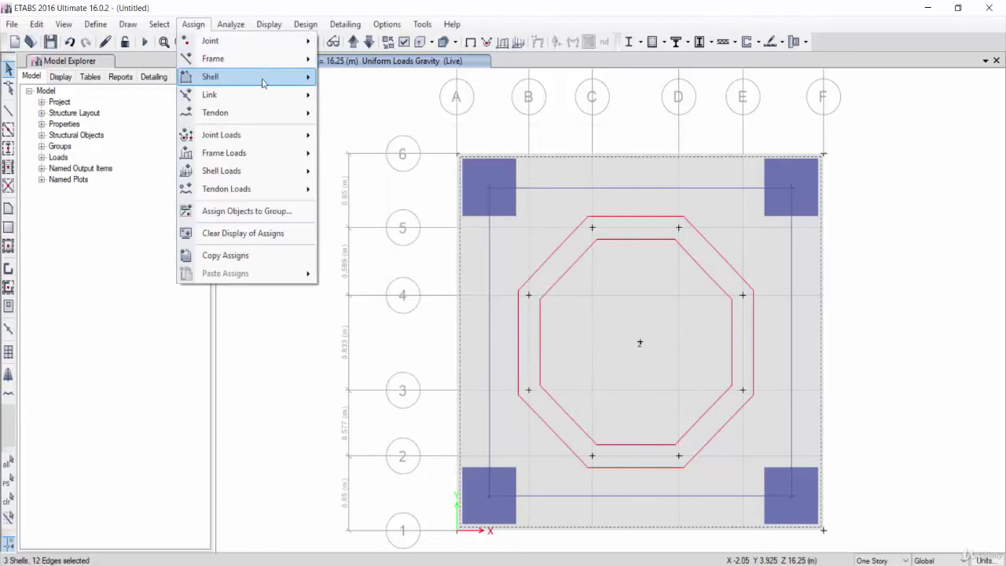
pyautogui.moveTo(210, 77)
pyautogui.click(397, 168)
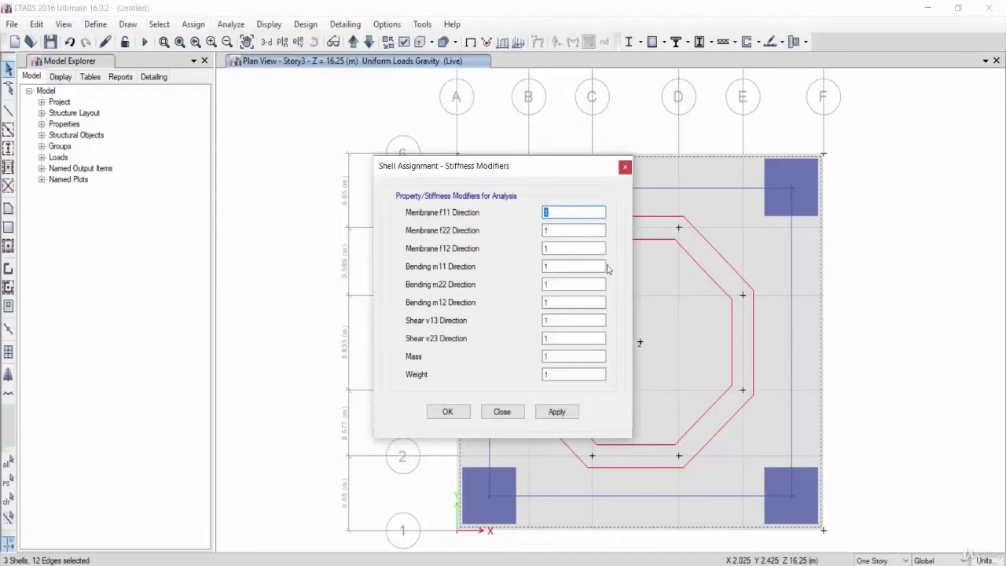
pyautogui.click(550, 303)
pyautogui.write('0.25')
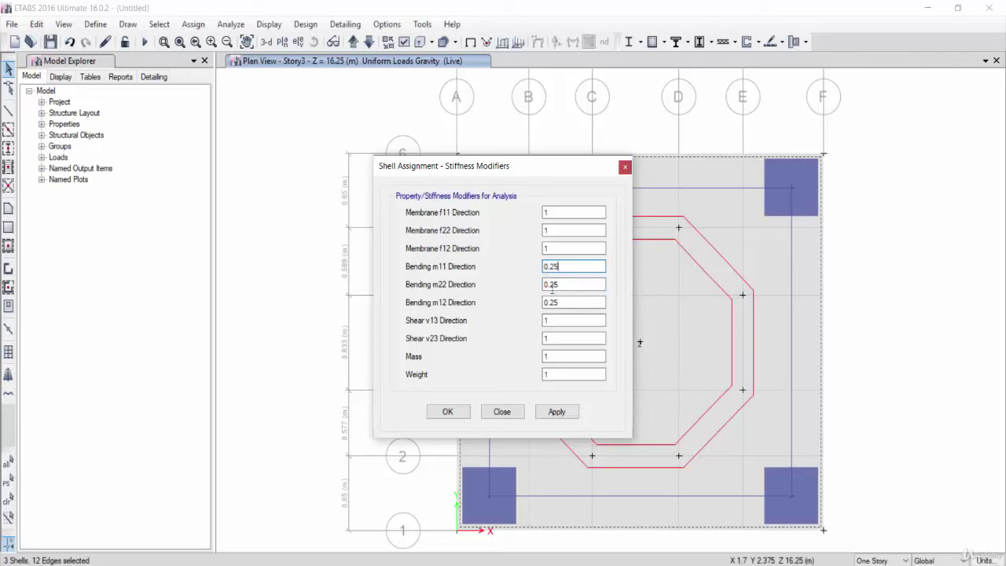
pyautogui.click(447, 411)
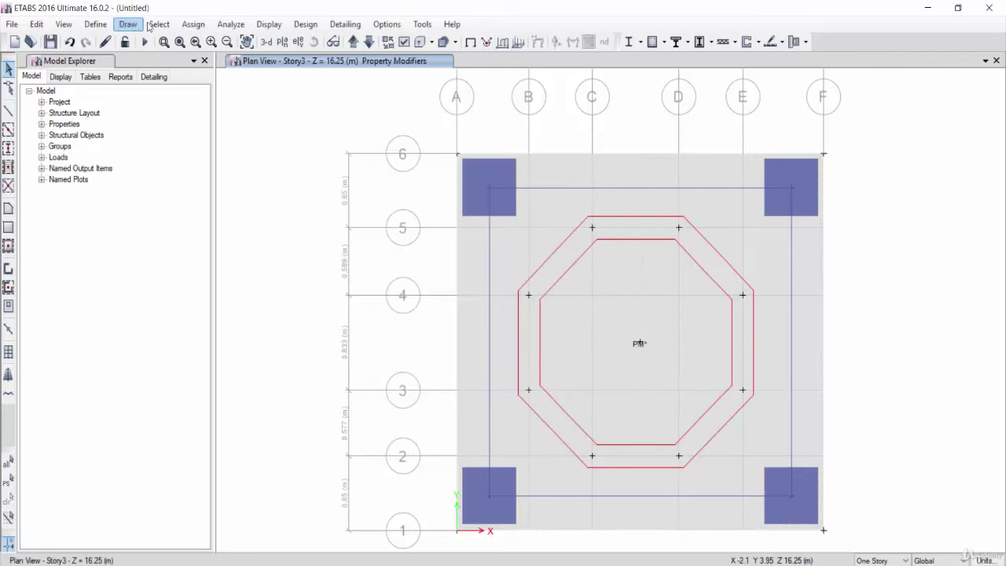
# Select all walls and set their m11, m22, m12 bending modifiers to 0.7.
pyautogui.click(153, 24)
pyautogui.click(357, 139)
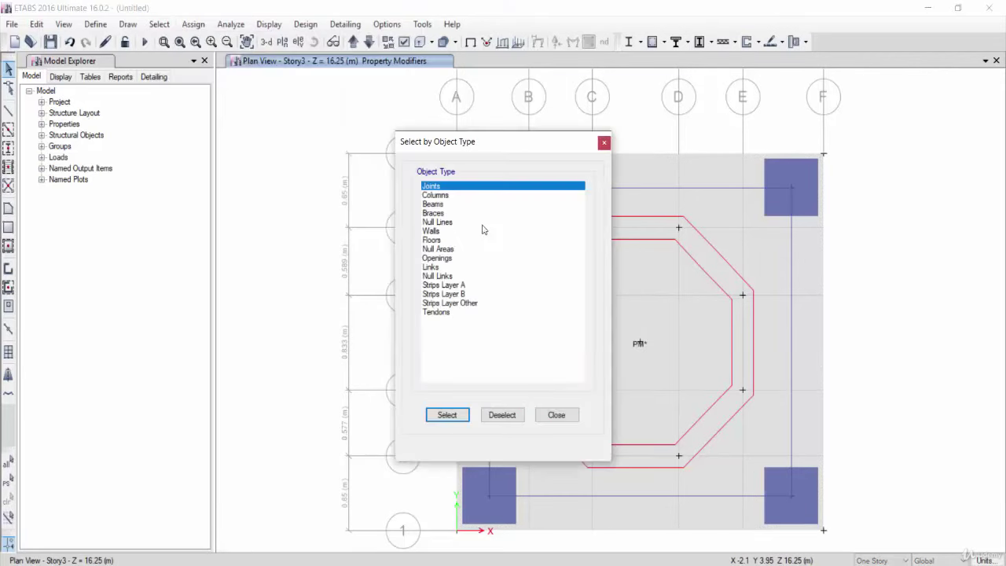
pyautogui.click(438, 248)
pyautogui.click(437, 232)
pyautogui.click(447, 415)
pyautogui.click(543, 419)
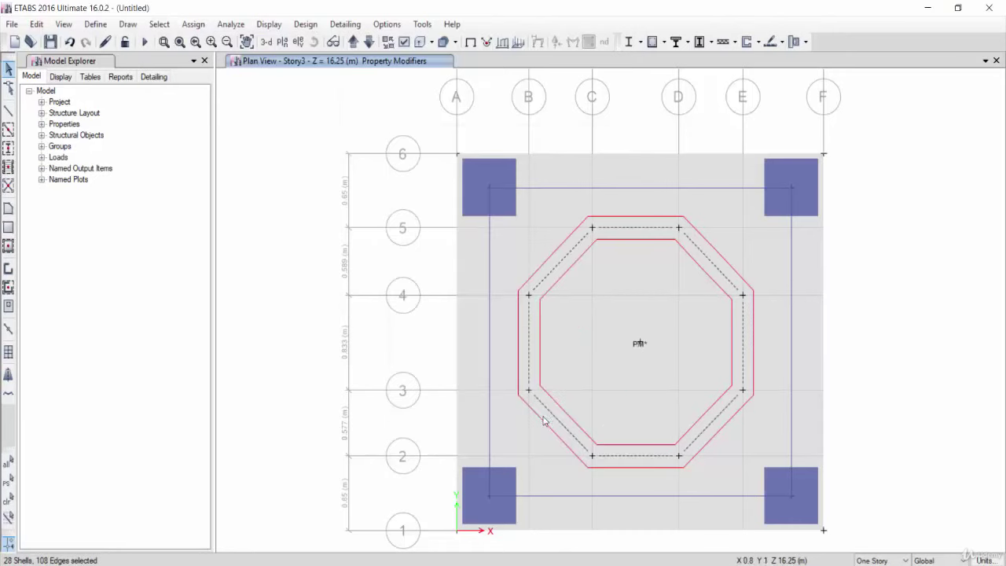
pyautogui.click(193, 24)
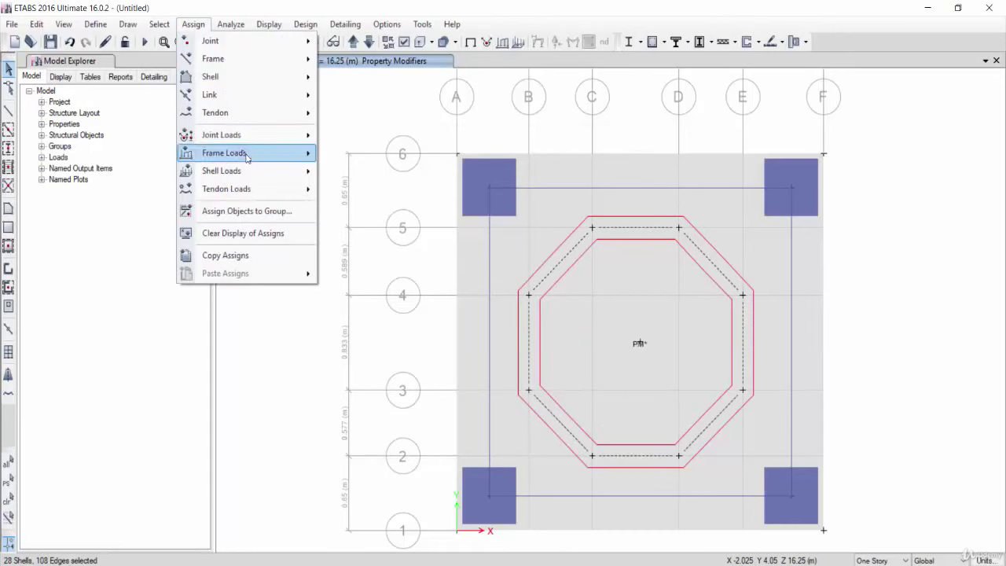
pyautogui.moveTo(211, 76)
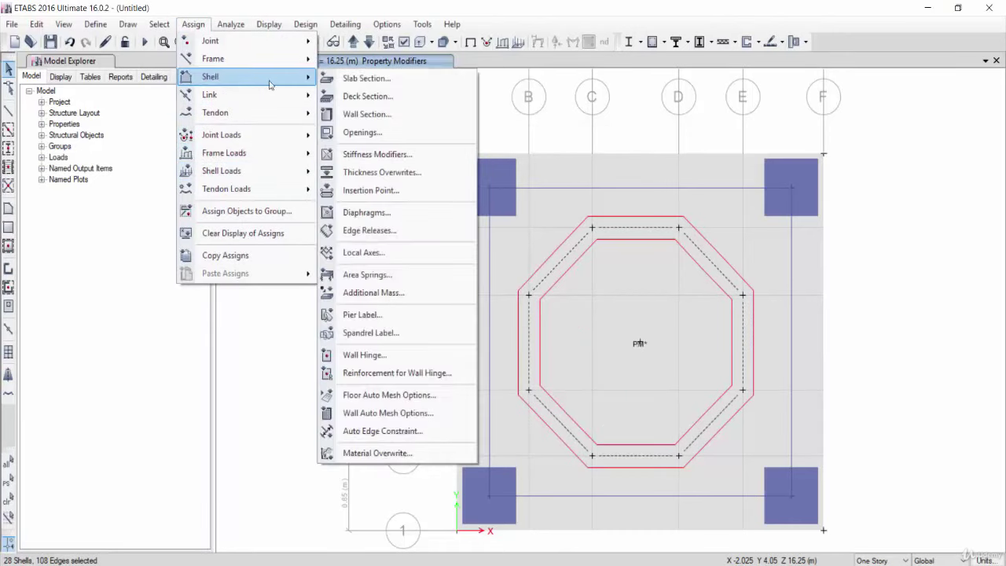
pyautogui.click(377, 154)
pyautogui.write('0.')
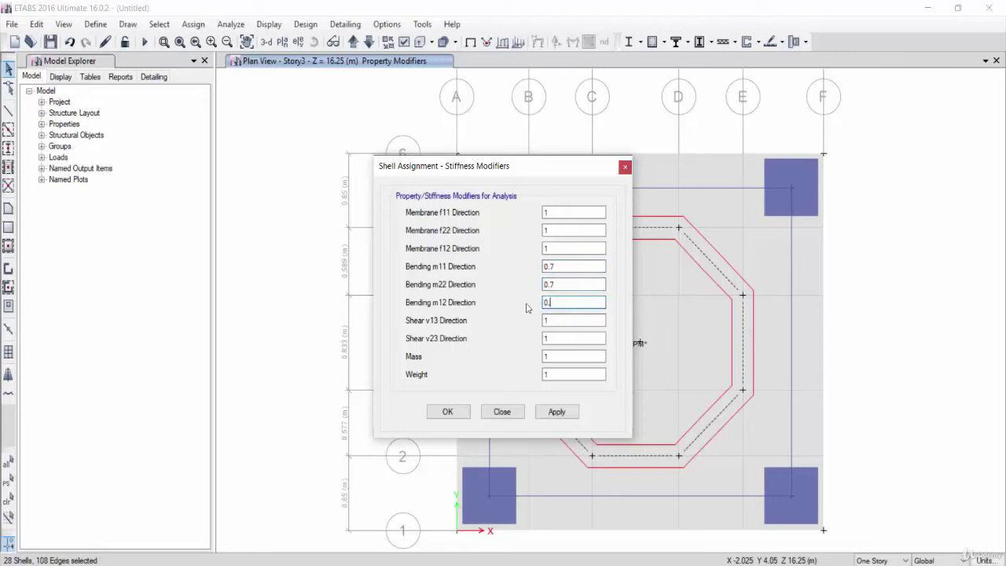
pyautogui.write('7')
pyautogui.click(447, 410)
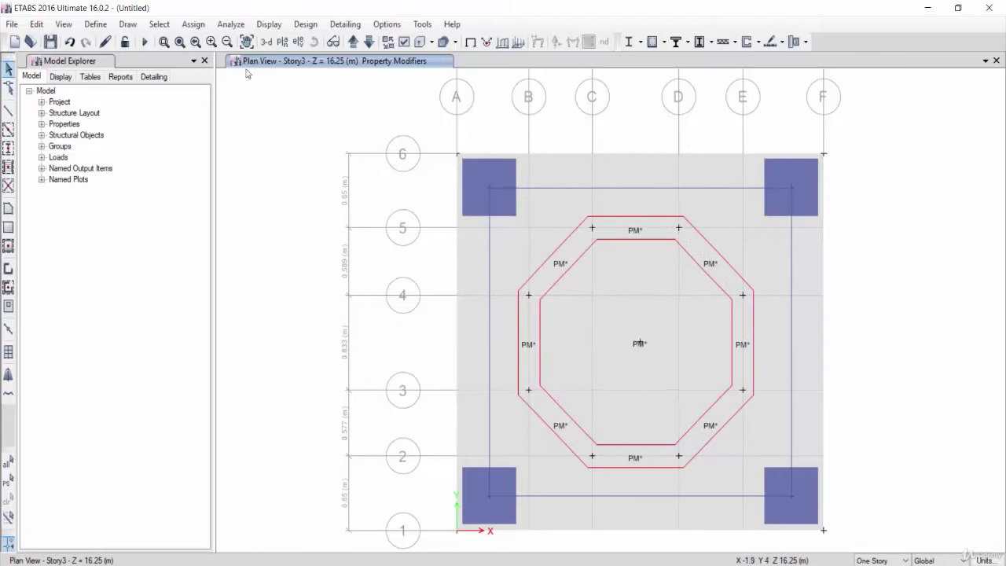
pyautogui.click(159, 23)
# Select all columns and set torsional constant and both moment-of-inertia modifiers to 0.7.
pyautogui.click(357, 140)
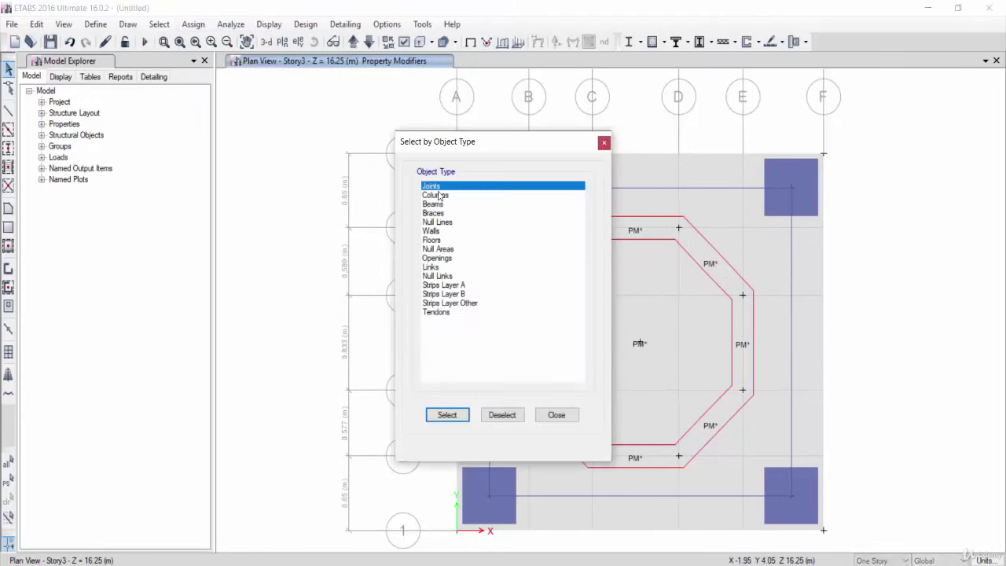
pyautogui.click(439, 196)
pyautogui.click(446, 415)
pyautogui.click(556, 415)
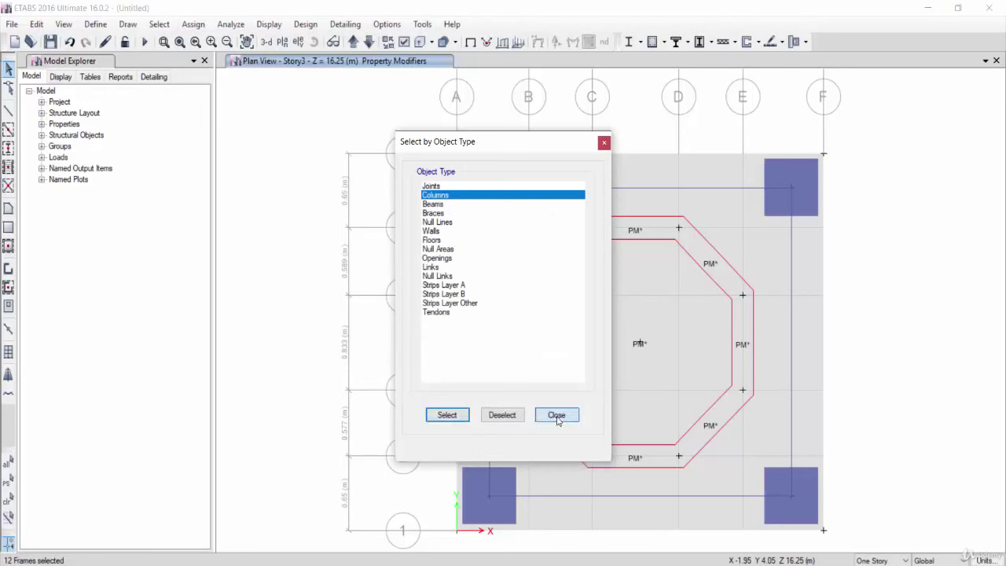
pyautogui.click(193, 23)
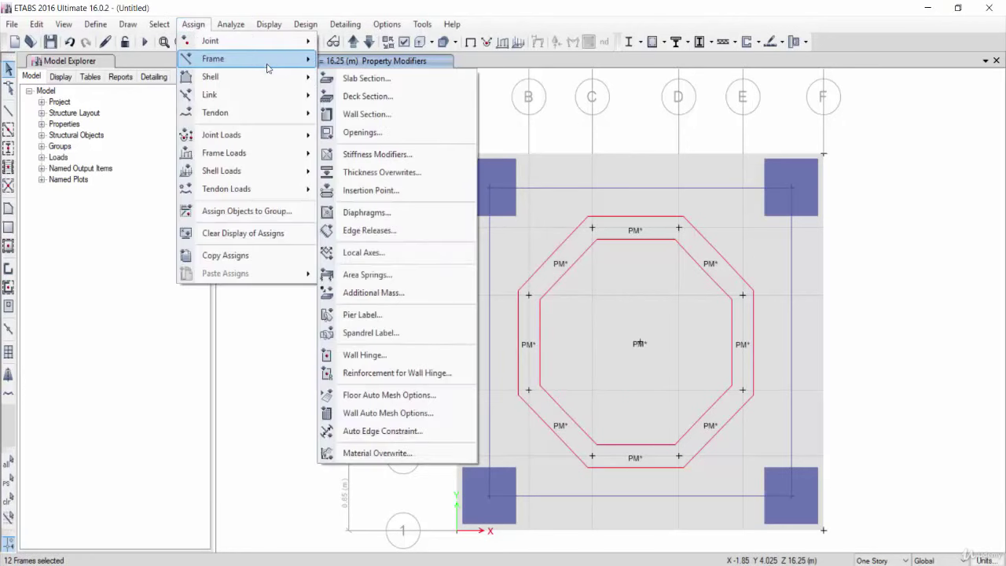
pyautogui.moveTo(213, 59)
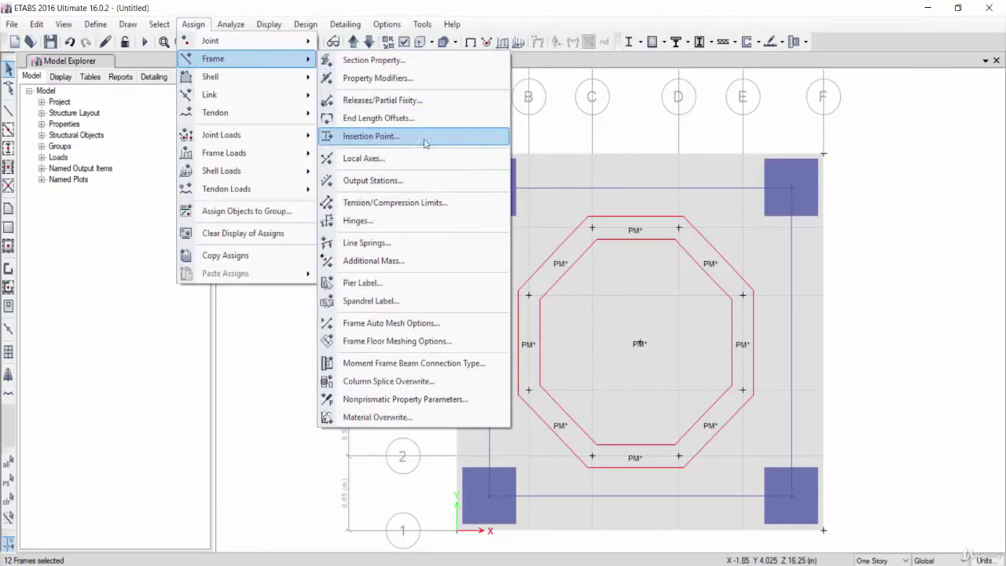
pyautogui.click(420, 79)
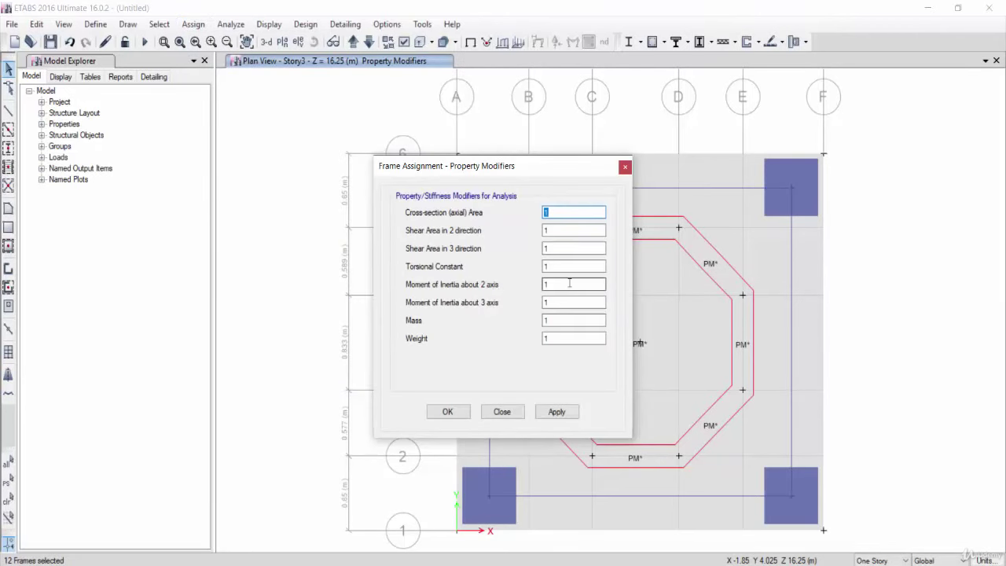
pyautogui.click(567, 284)
pyautogui.write('0.7')
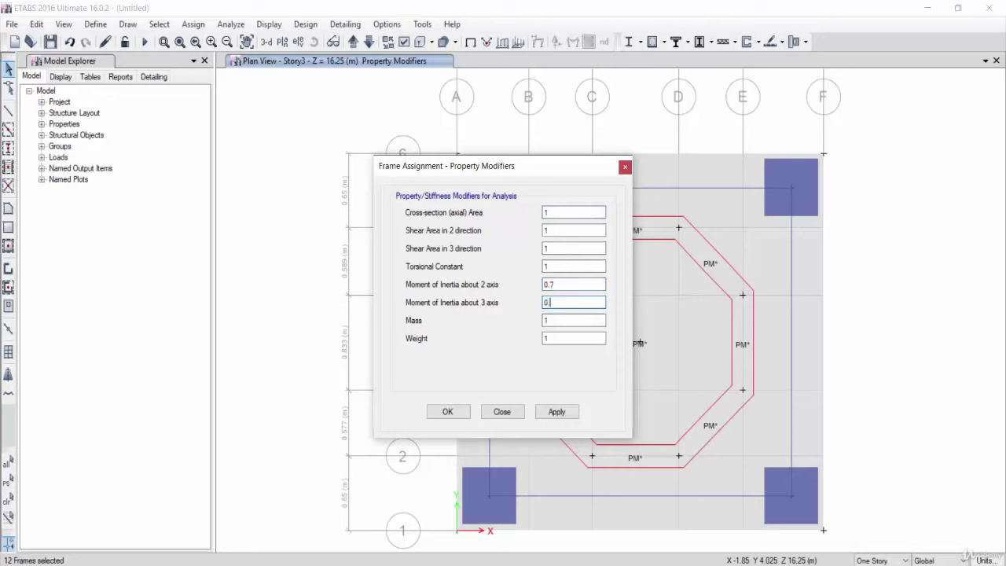
pyautogui.click(452, 415)
# Select all beams by object type.
pyautogui.click(159, 24)
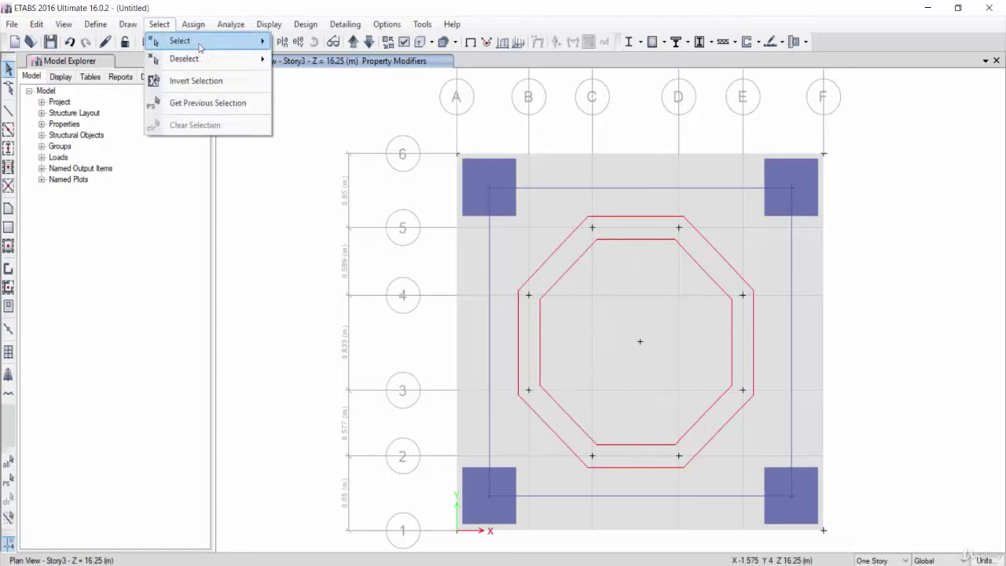
pyautogui.click(330, 139)
pyautogui.click(451, 196)
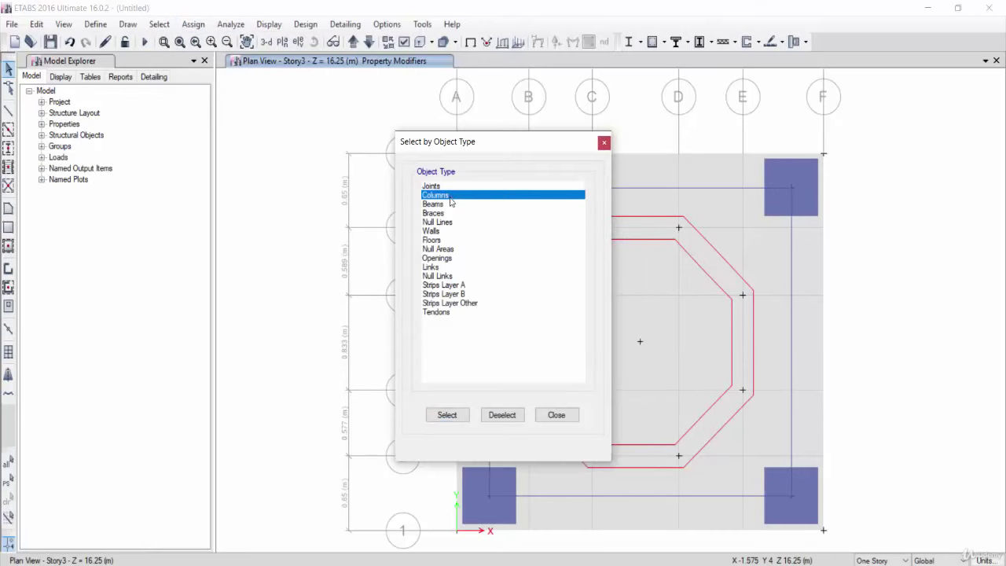
pyautogui.click(451, 204)
pyautogui.click(446, 415)
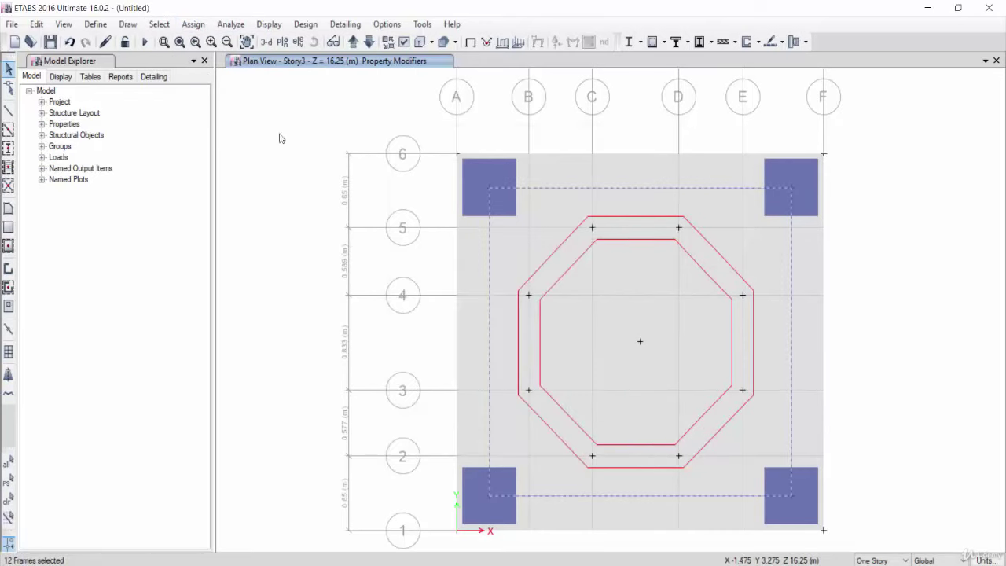
pyautogui.click(556, 414)
# Select all beams in the model by object type.
pyautogui.click(193, 25)
pyautogui.moveTo(213, 59)
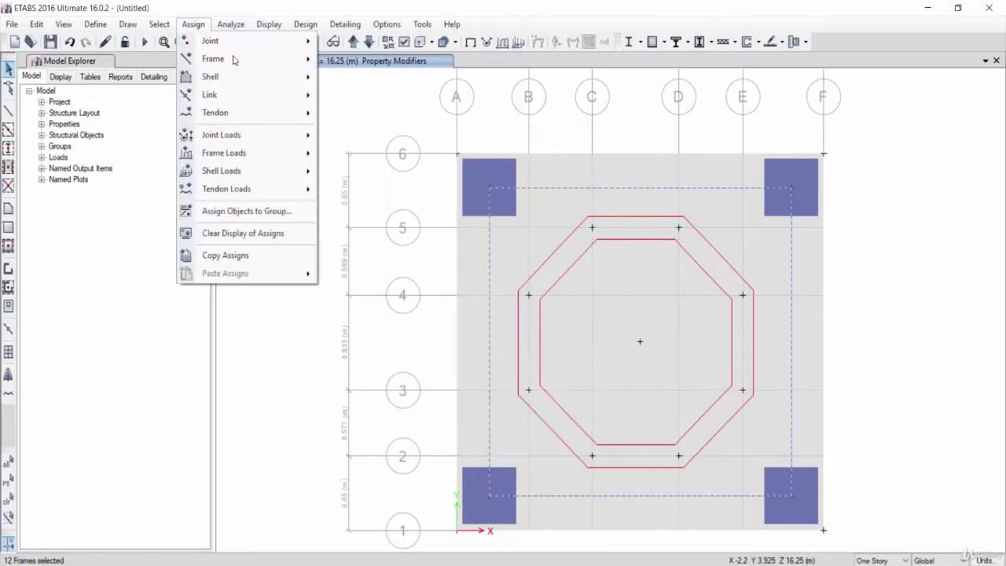
pyautogui.click(382, 100)
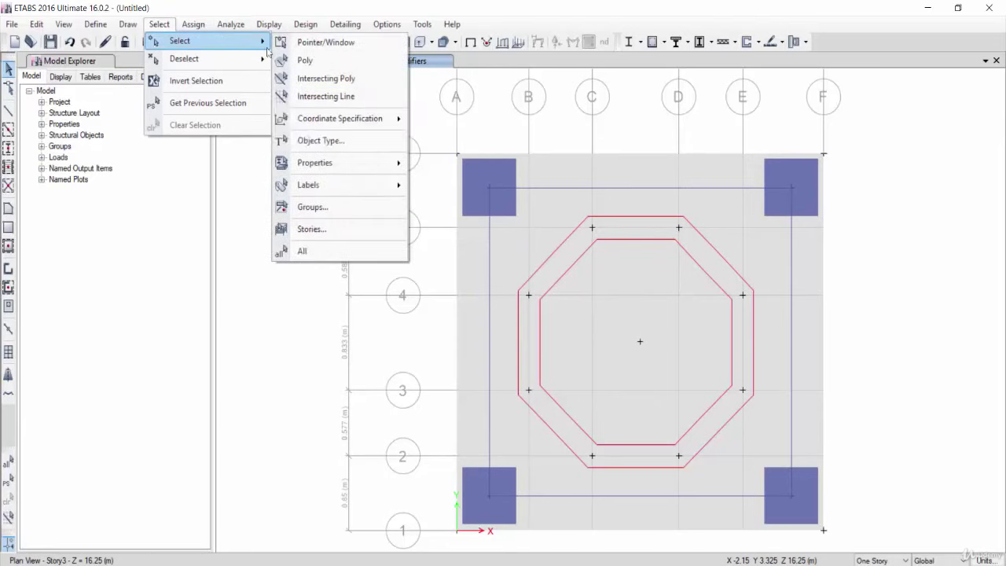
pyautogui.click(369, 139)
pyautogui.click(452, 204)
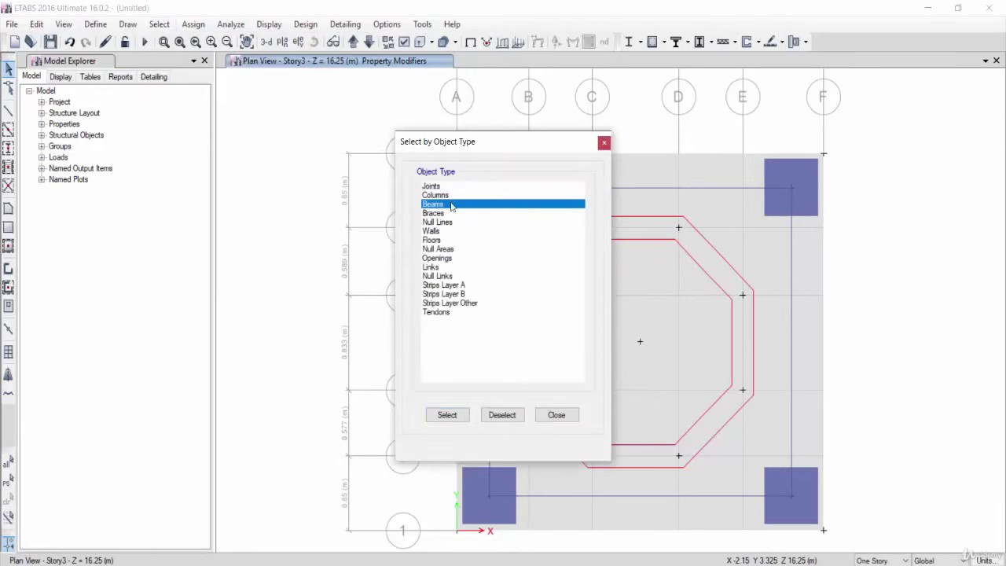
pyautogui.click(446, 414)
pyautogui.click(554, 415)
# Give the selected beams 0.35 modifiers for torsional constant and both moments of inertia.
pyautogui.click(193, 24)
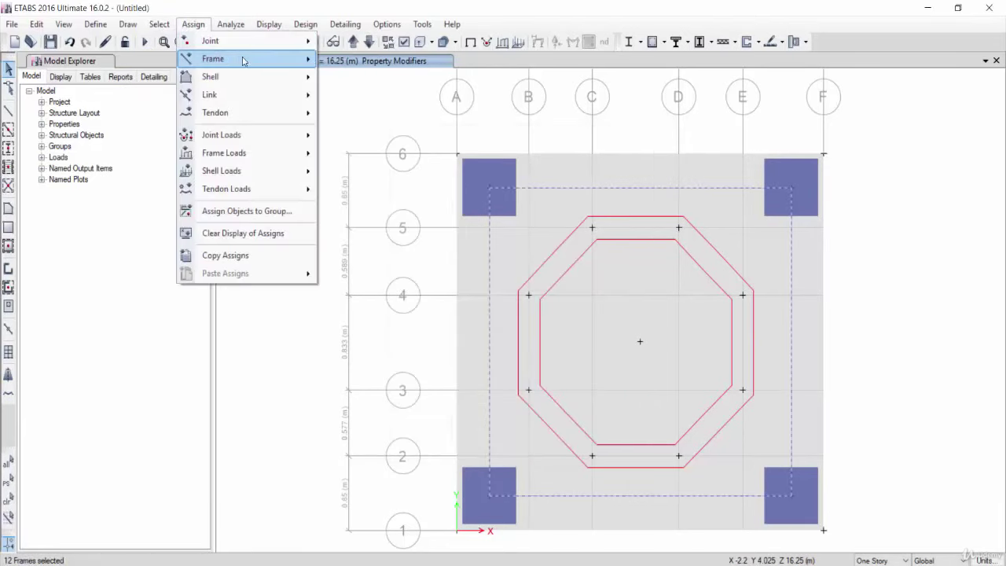
pyautogui.moveTo(213, 59)
pyautogui.click(385, 77)
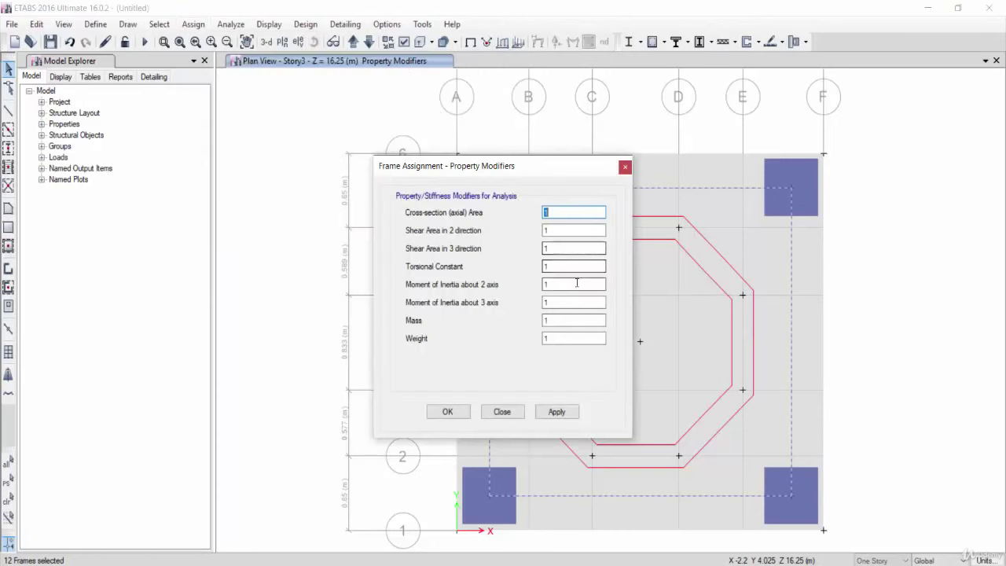
pyautogui.click(577, 283)
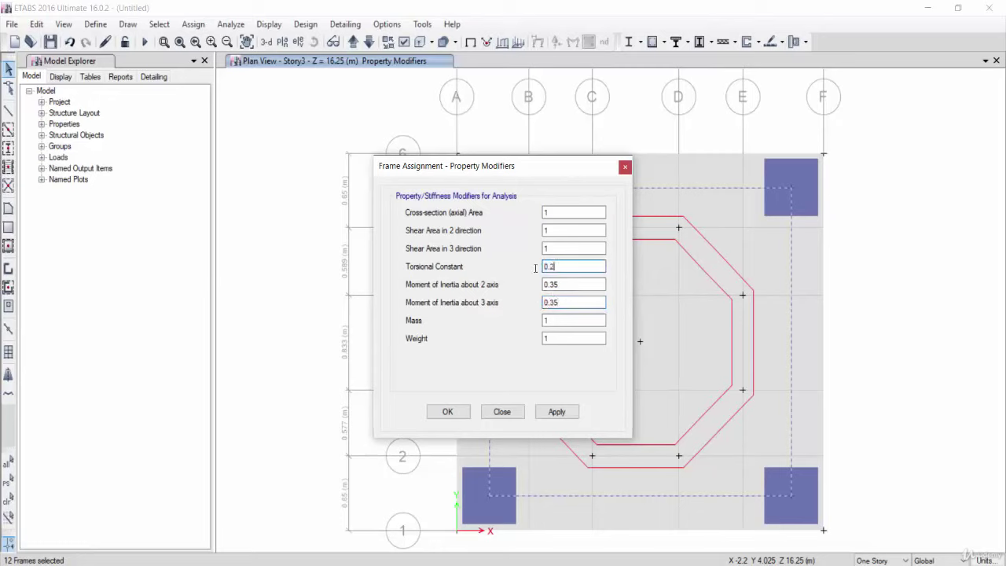
pyautogui.write('35')
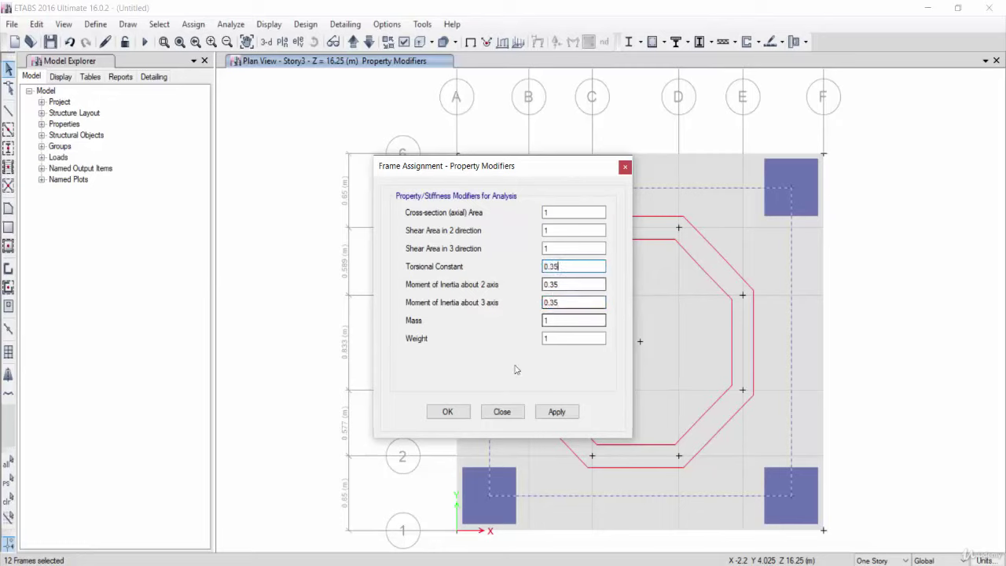
pyautogui.click(447, 410)
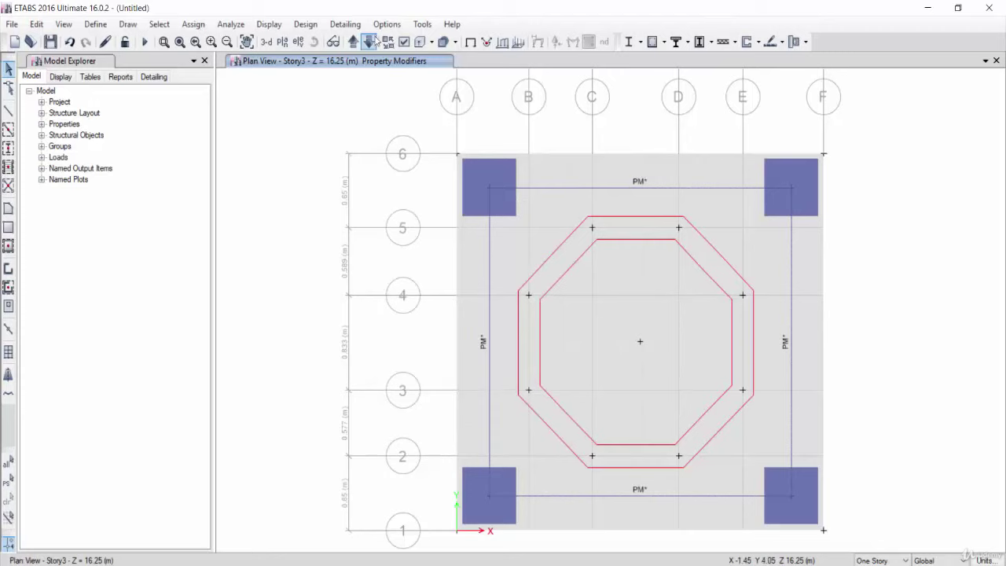
# Clear the PM* labels, then confirm the Modal case is Eigen with up to 12 modes, unchanged.
pyautogui.click(469, 42)
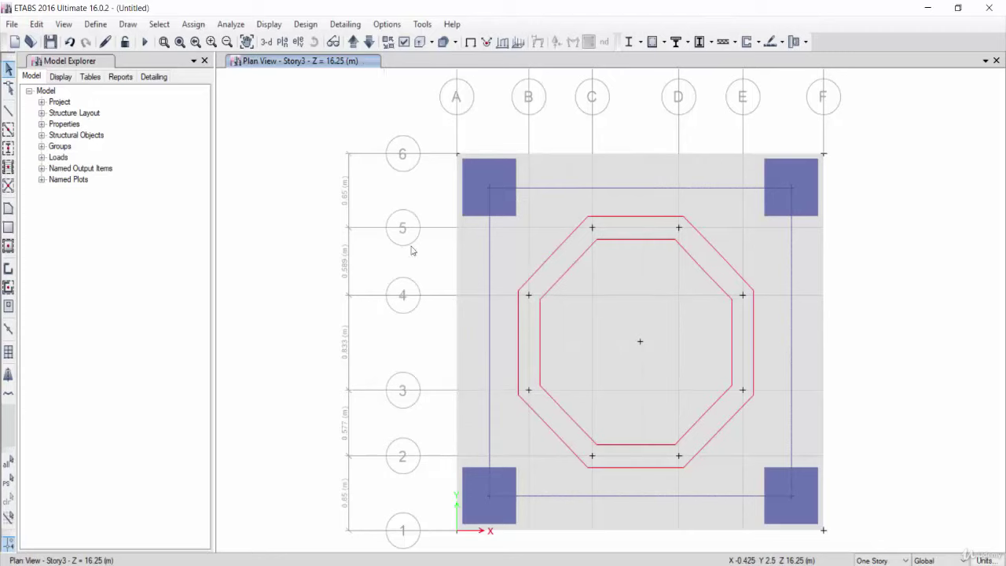
pyautogui.click(95, 24)
pyautogui.moveTo(133, 85)
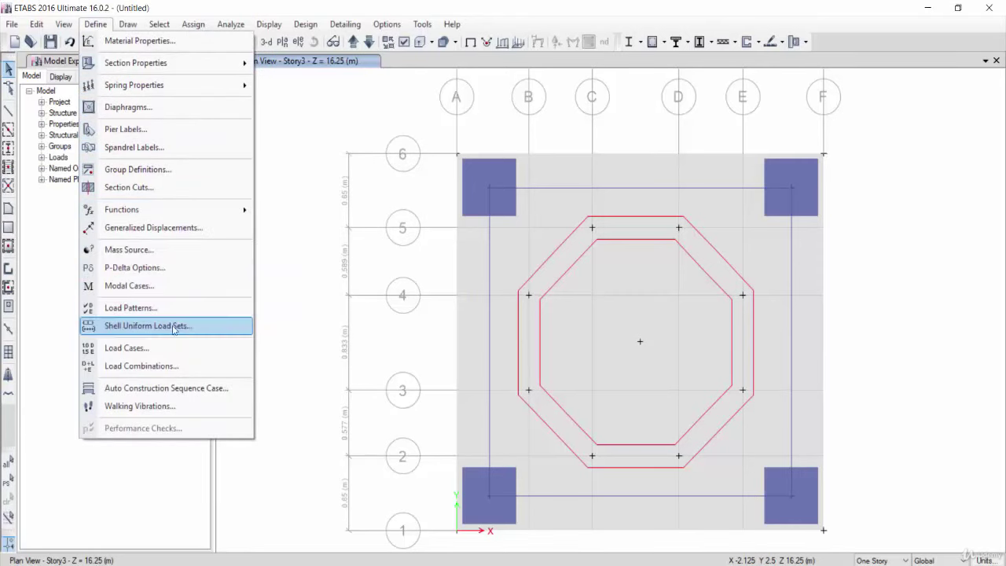
pyautogui.click(170, 295)
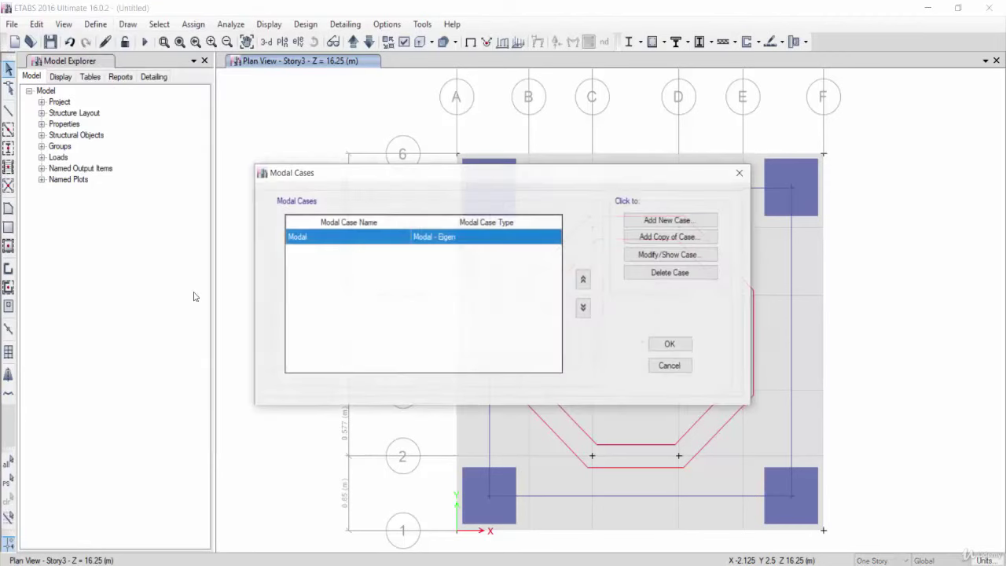
pyautogui.click(658, 255)
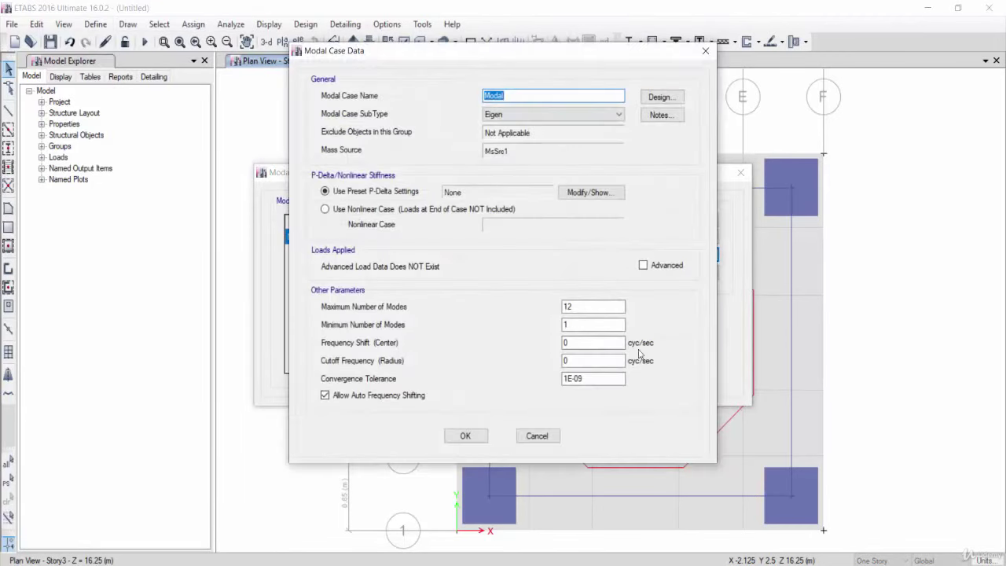
pyautogui.click(465, 436)
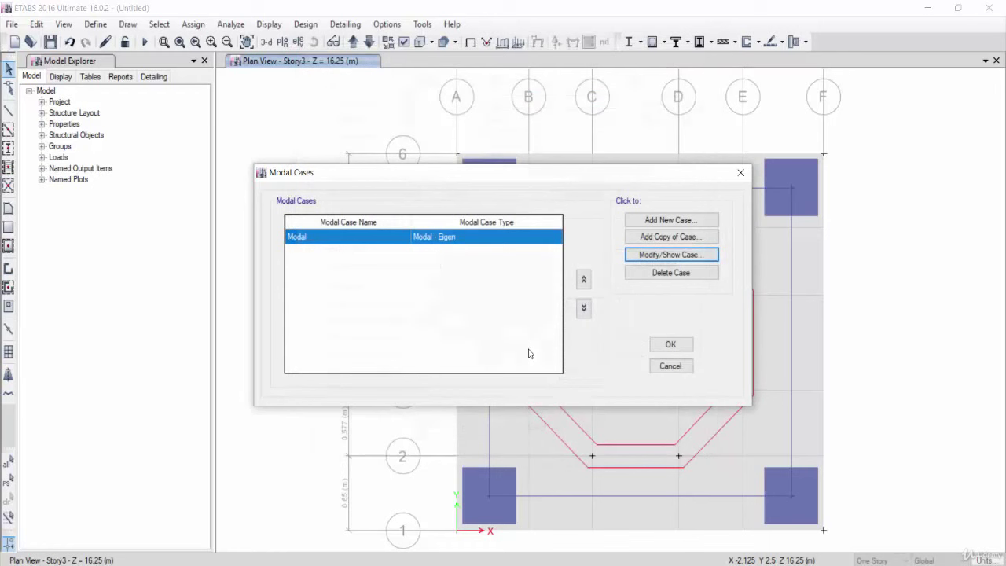
pyautogui.click(666, 342)
pyautogui.click(95, 23)
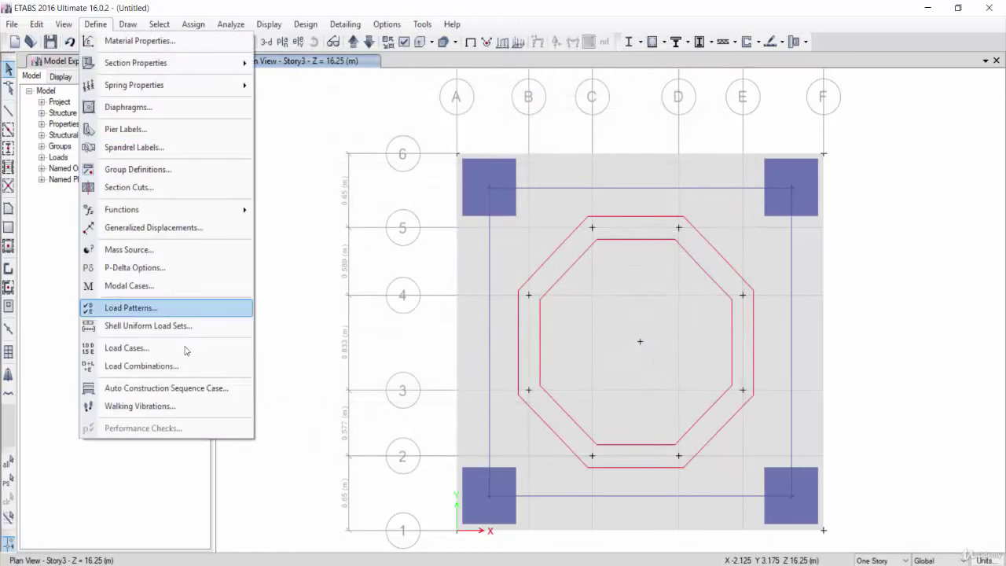
pyautogui.click(311, 344)
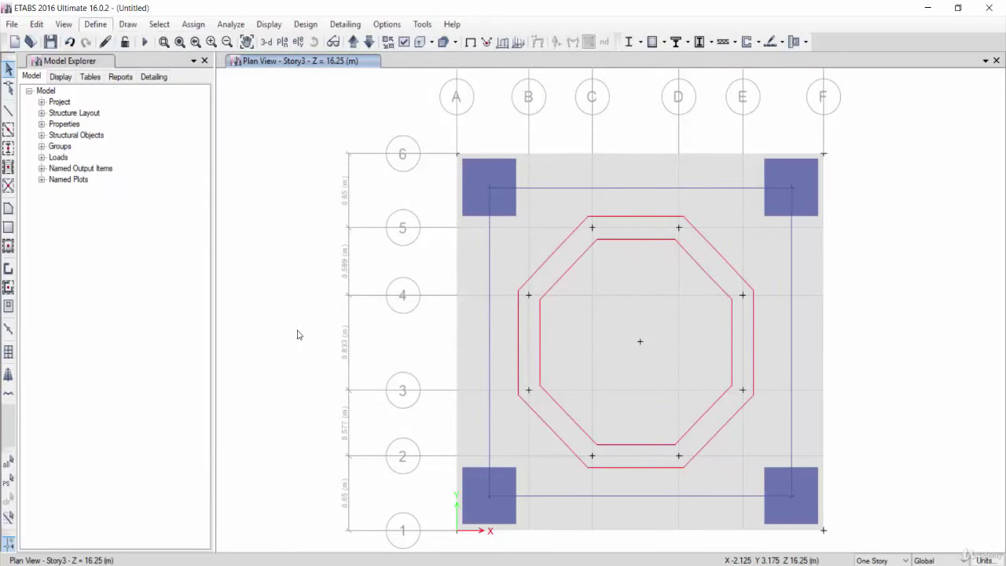
# Start a Save As and create and open a new folder named 5 inside Mosque.
pyautogui.hotkey('ctrl', 's')
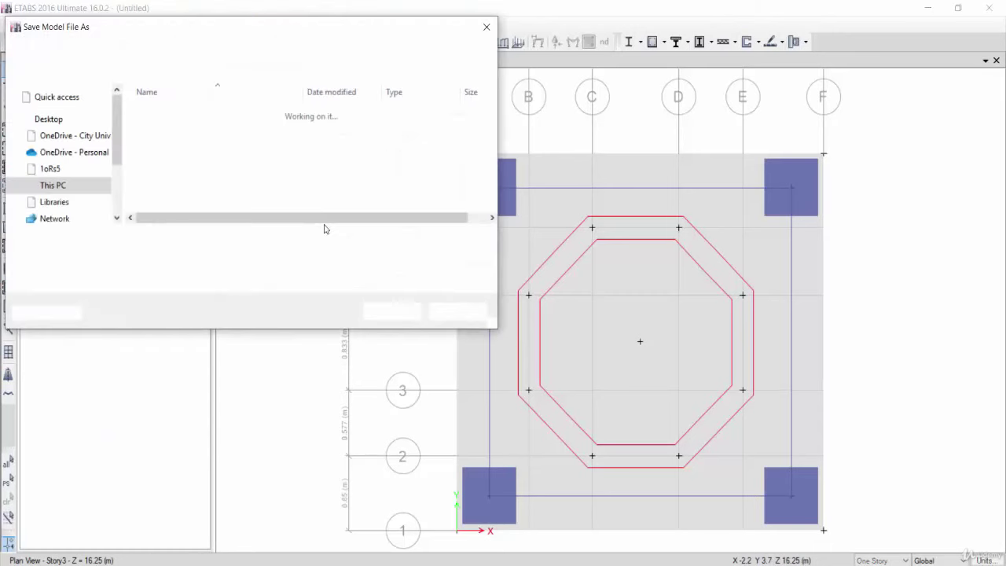
pyautogui.click(225, 49)
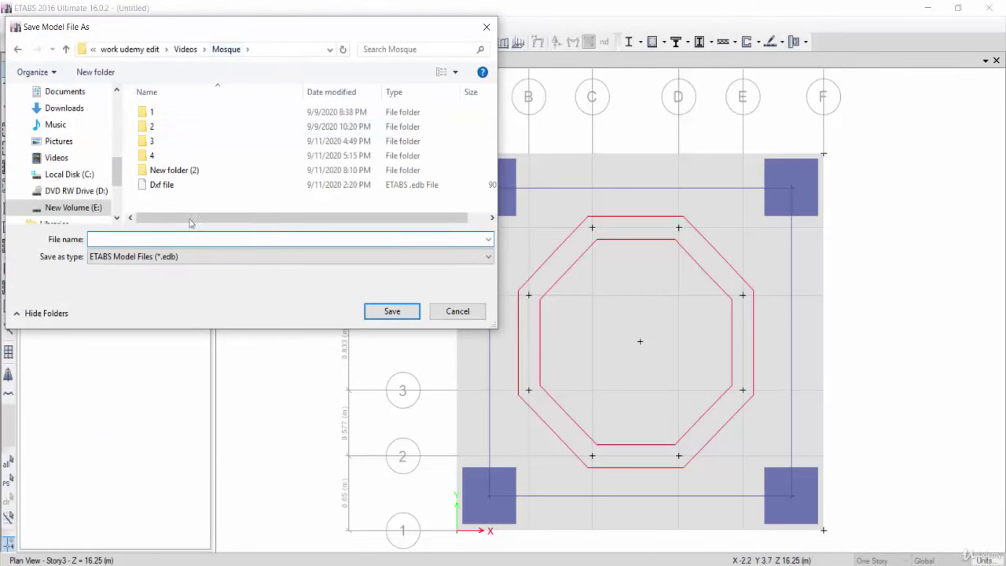
pyautogui.click(189, 175)
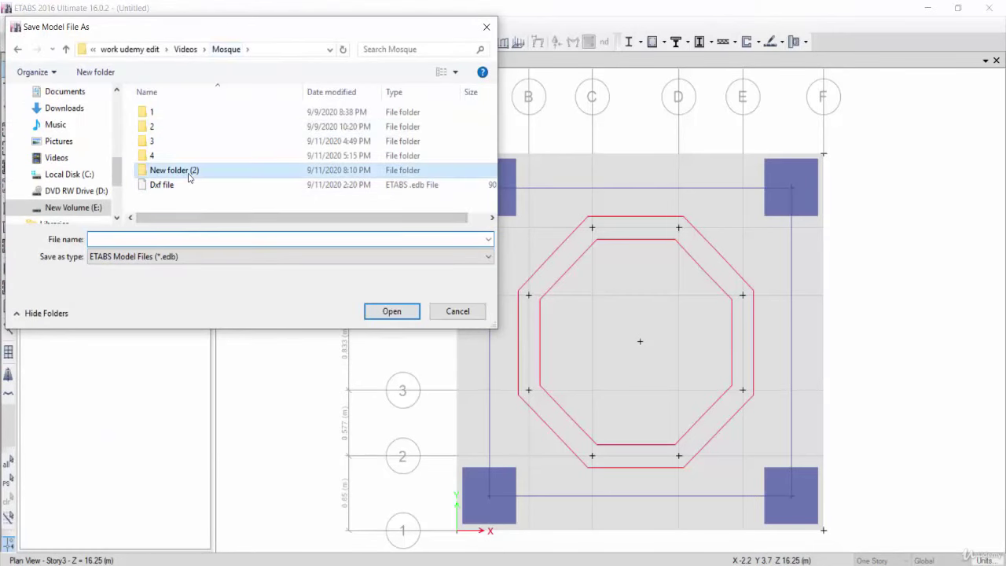
pyautogui.rightClick(186, 205)
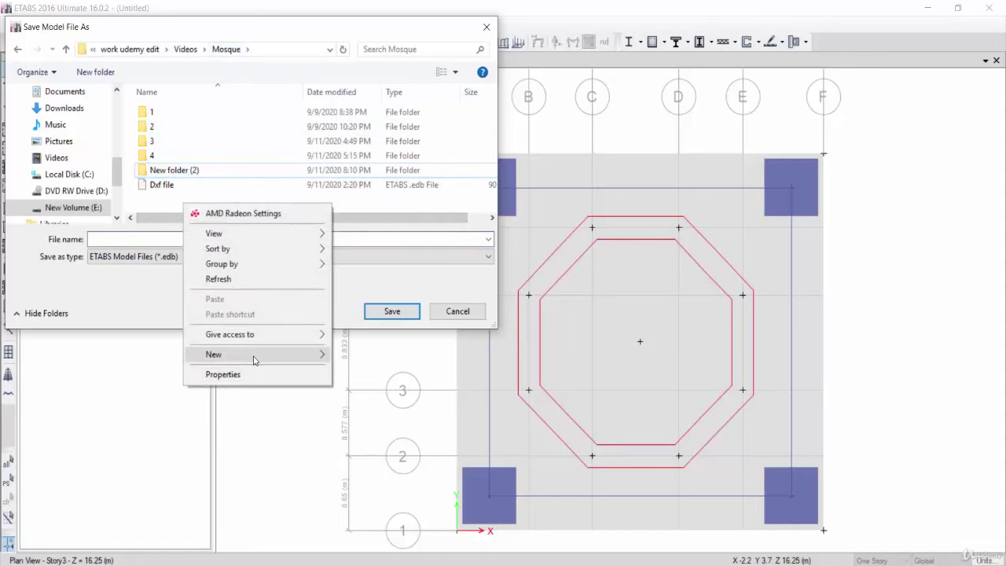
pyautogui.click(380, 355)
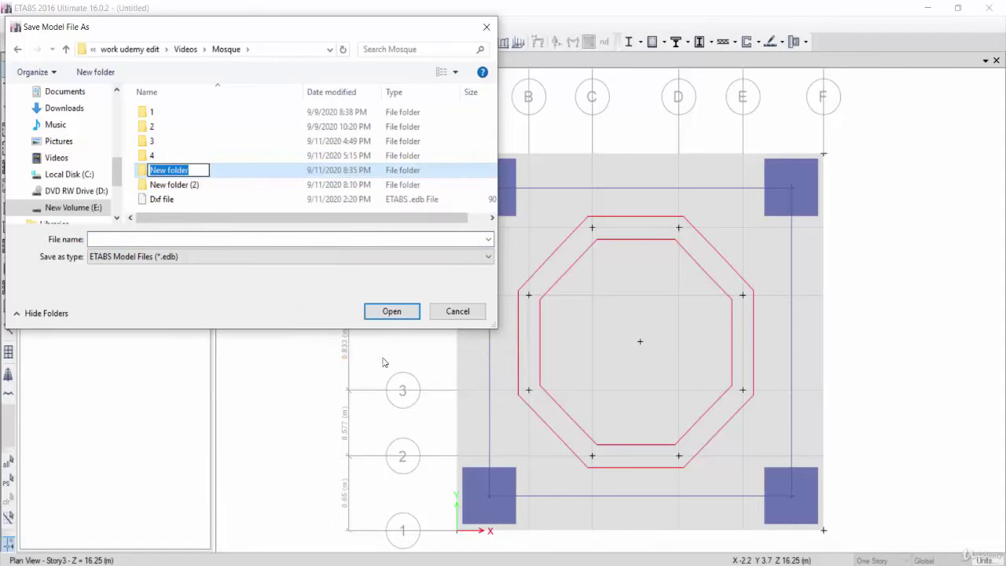
pyautogui.write('5')
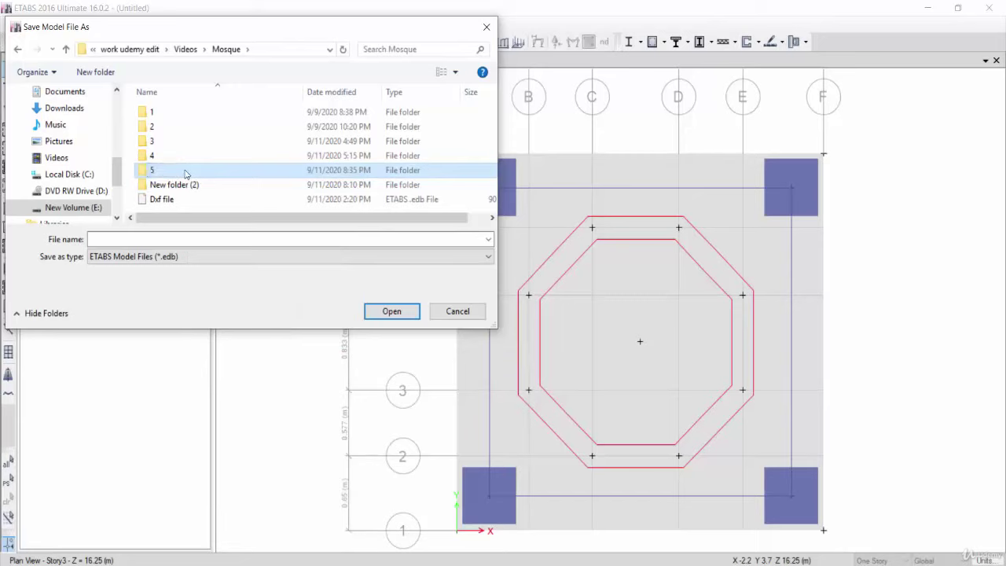
pyautogui.doubleClick(186, 171)
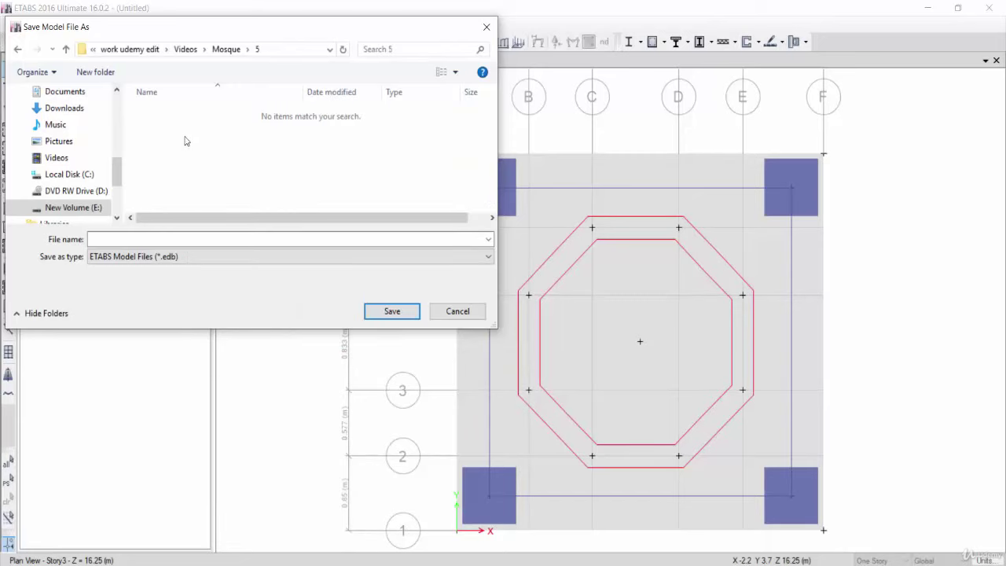
# Create a minaret folder inside folder 5, open it, and focus the file name field.
pyautogui.rightClick(186, 141)
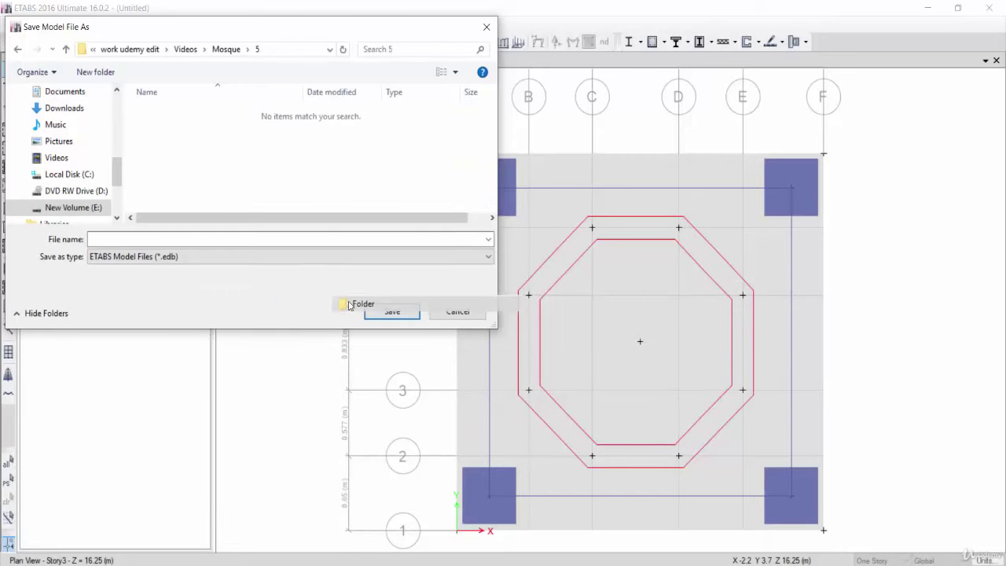
pyautogui.click(354, 301)
pyautogui.write('minaret')
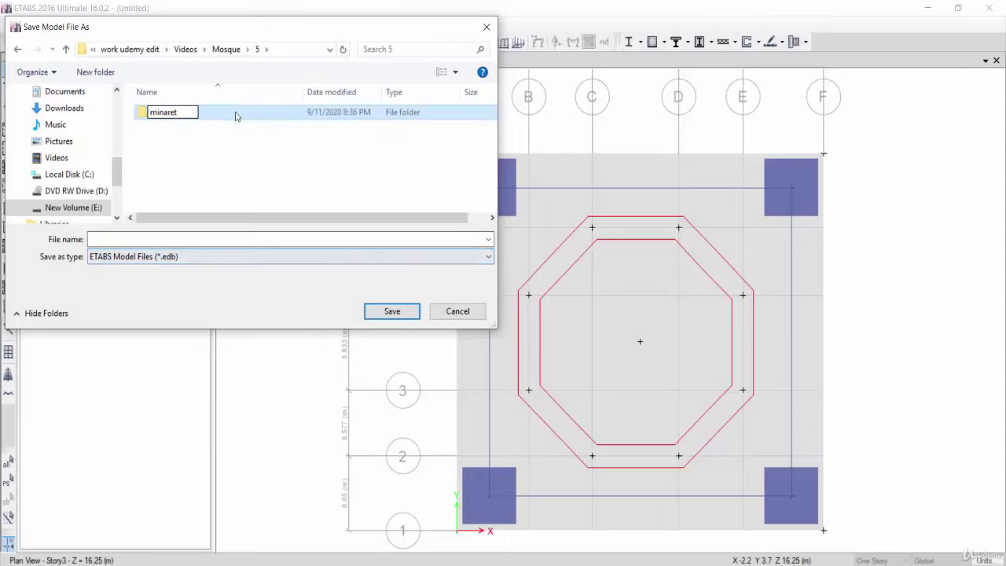
pyautogui.doubleClick(236, 116)
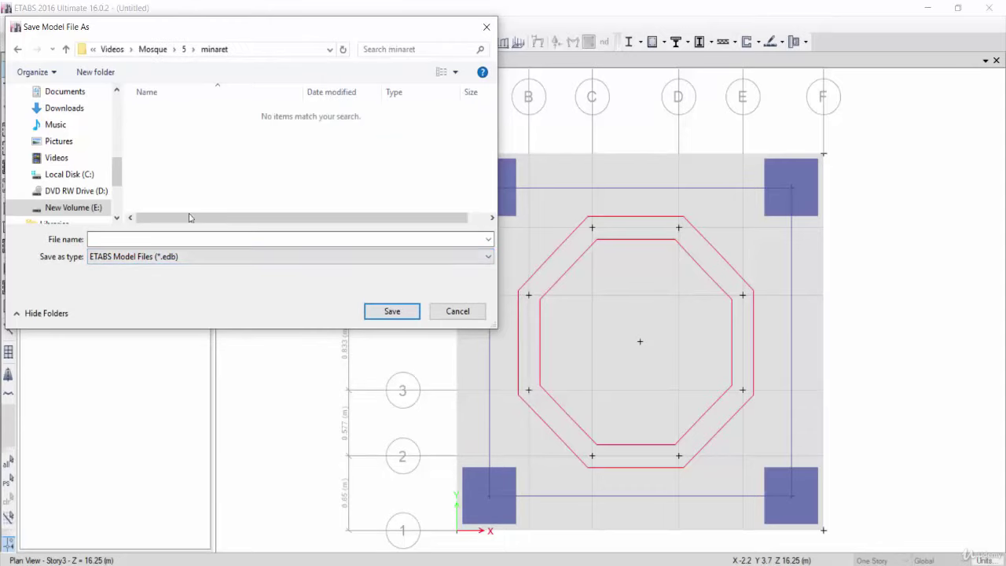
pyautogui.click(160, 237)
# Save the model as minaret, then show and animate the Dead-load deformed shape in 3-D.
pyautogui.click(392, 310)
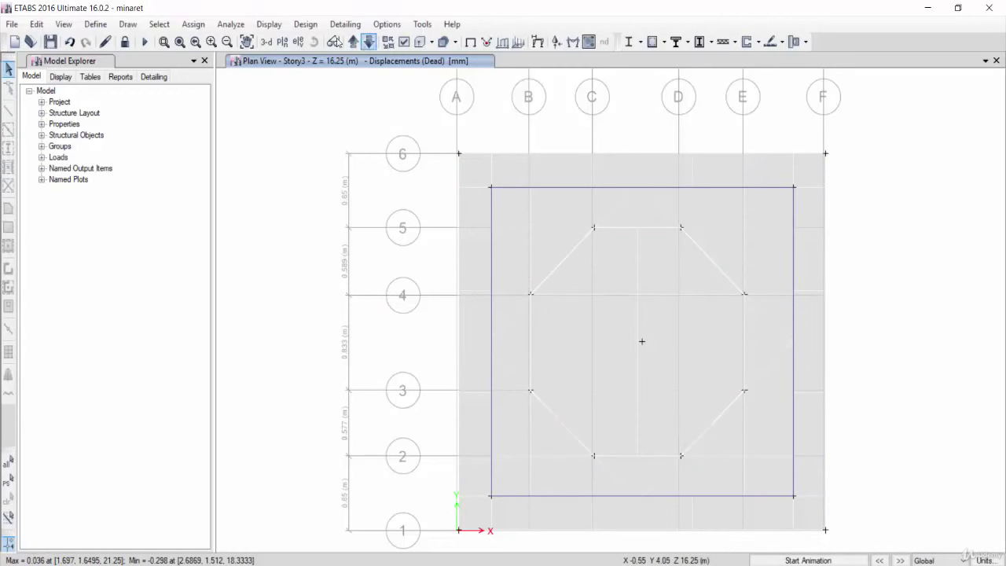
pyautogui.click(267, 42)
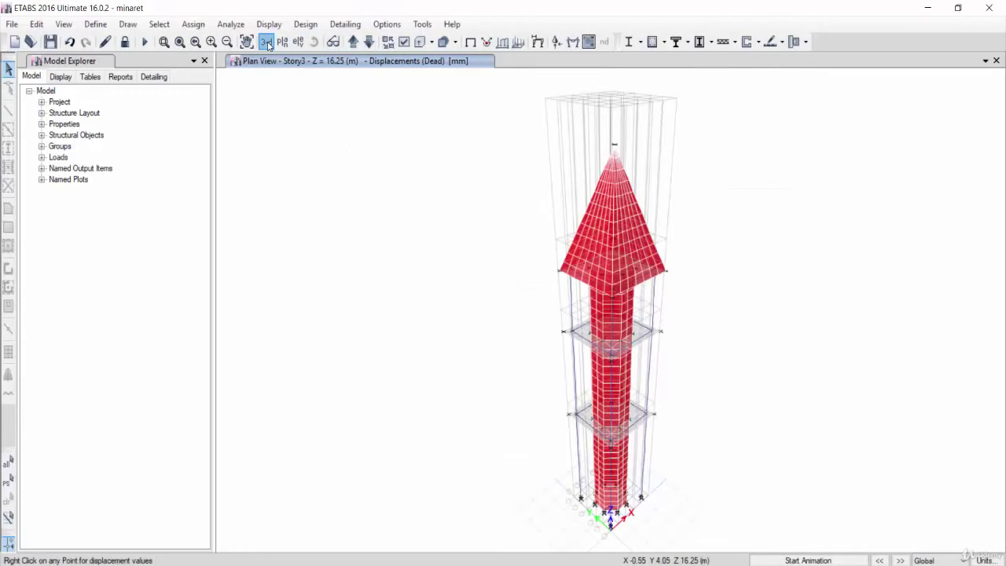
pyautogui.click(796, 561)
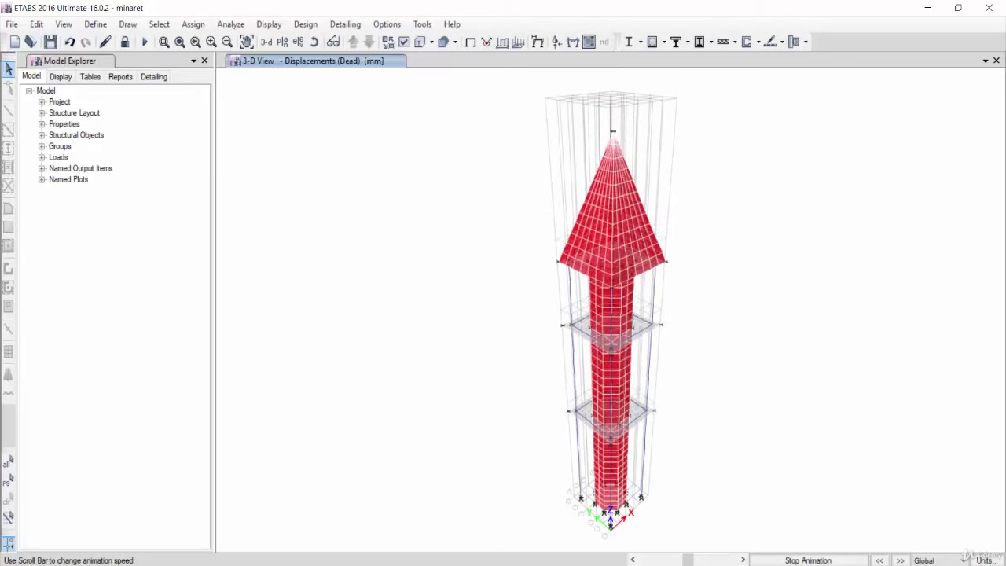
pyautogui.click(807, 560)
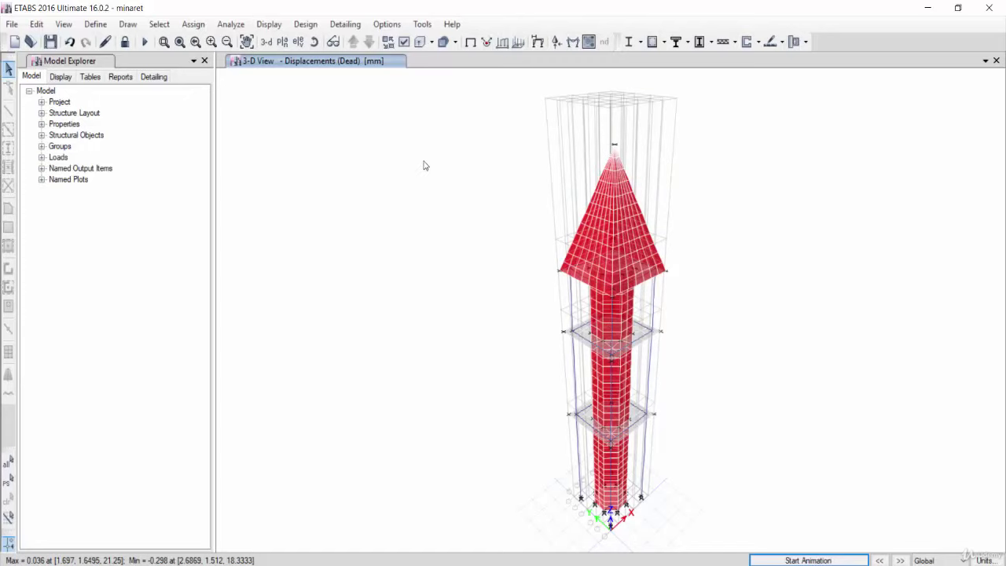
# Return to the 3-D view, then zoom and pan AutoCAD to the minaret dimensions.
pyautogui.click(471, 43)
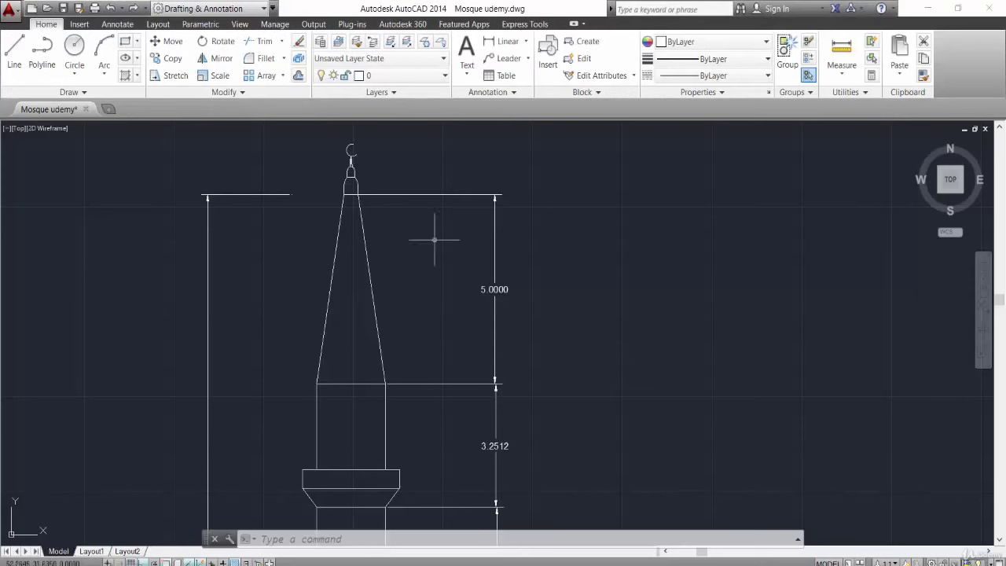
pyautogui.scroll(-5, 539, 325)
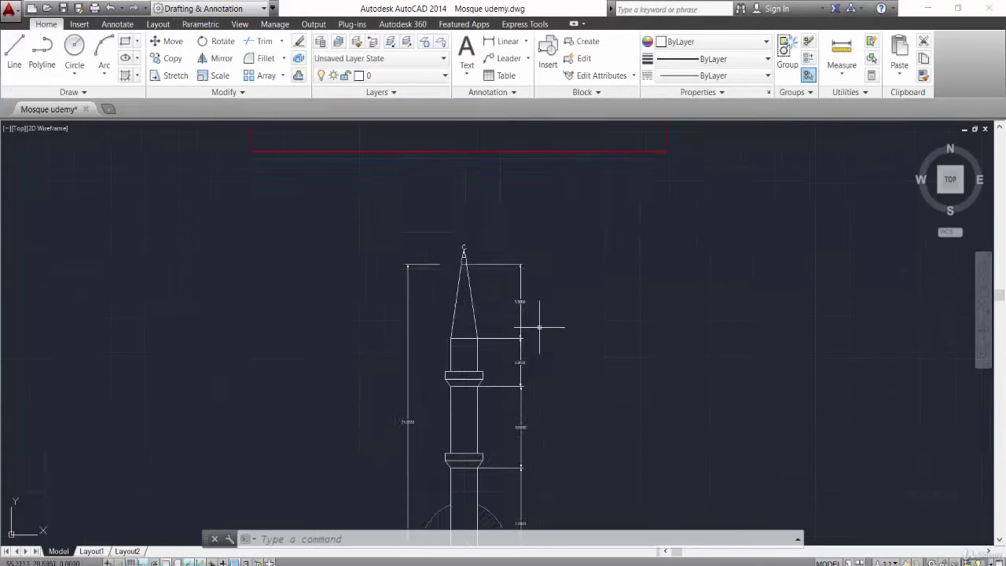
pyautogui.scroll(1, 550, 320)
pyautogui.scroll(4, 385, 264)
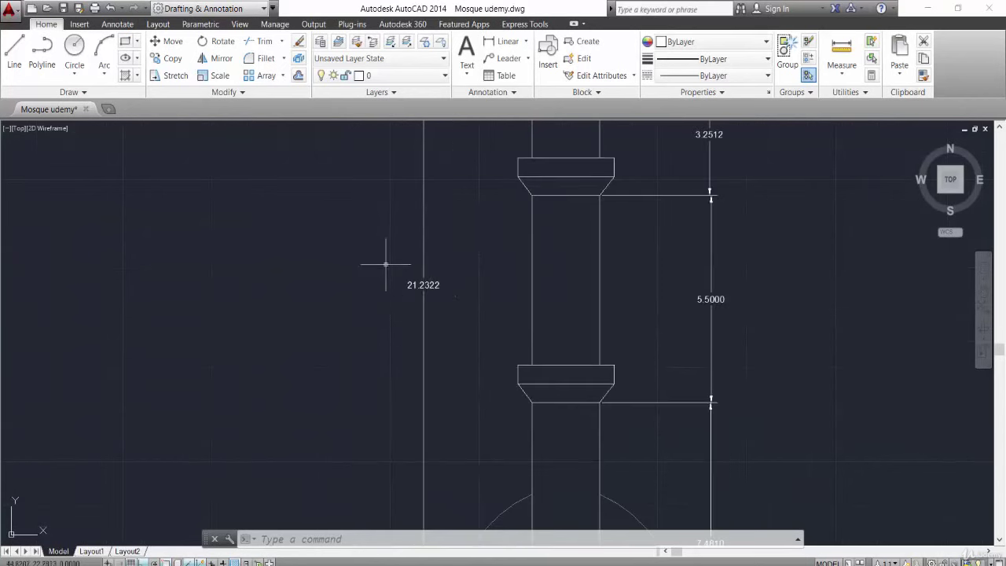
pyautogui.moveTo(438, 284); pyautogui.dragTo(440, 328, button='middle')
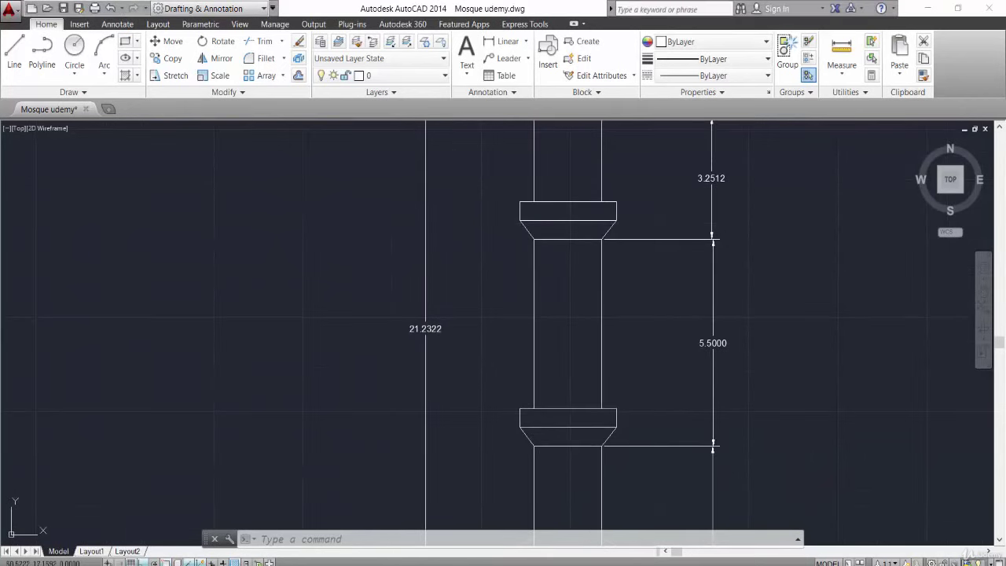
# Multiply 21.2 by 1000 to get the 21200 mm height.
pyautogui.click(785, 370)
pyautogui.click(716, 368)
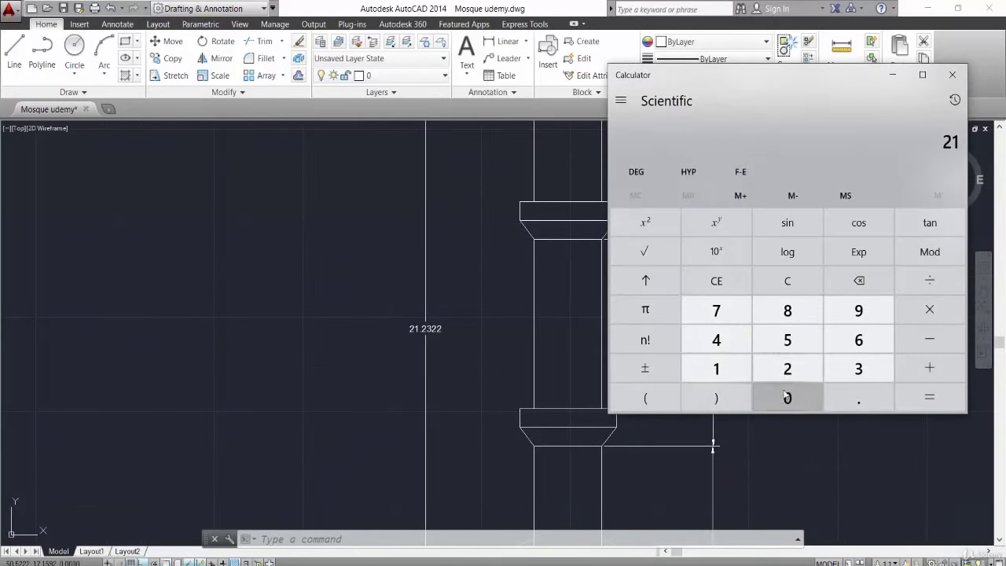
pyautogui.click(826, 400)
pyautogui.click(805, 367)
pyautogui.click(923, 313)
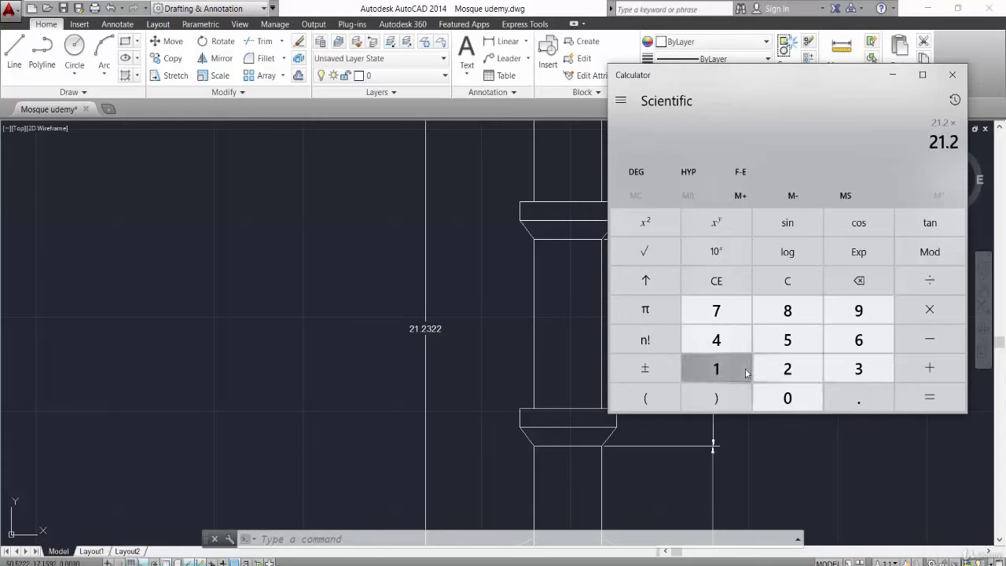
pyautogui.click(744, 368)
pyautogui.click(787, 399)
pyautogui.click(787, 398)
# Divide 21200 by 500 to get 42.4, then close the calculator.
pyautogui.click(787, 398)
pyautogui.click(929, 396)
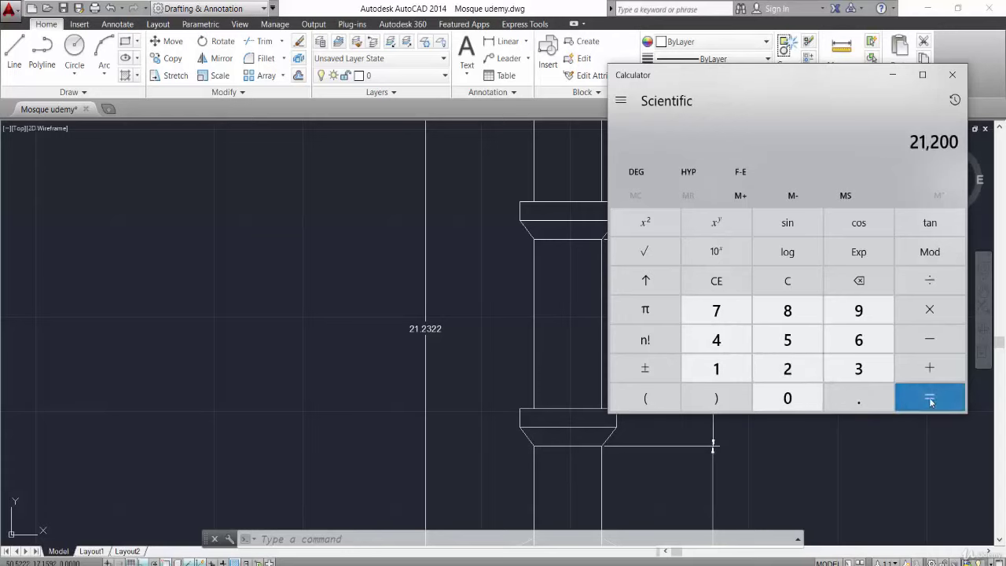
pyautogui.click(913, 289)
pyautogui.click(787, 339)
pyautogui.click(788, 399)
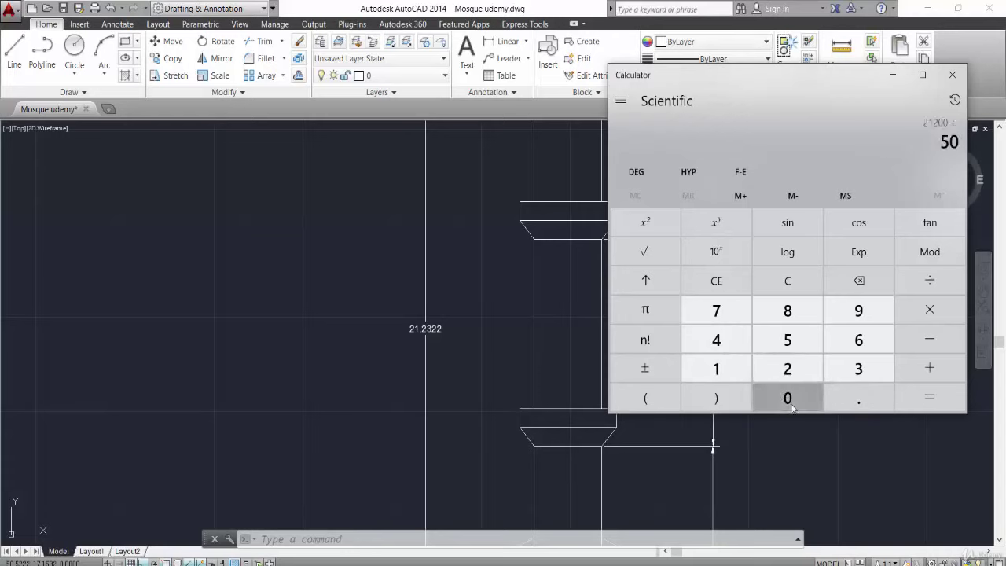
pyautogui.click(788, 399)
pyautogui.click(929, 397)
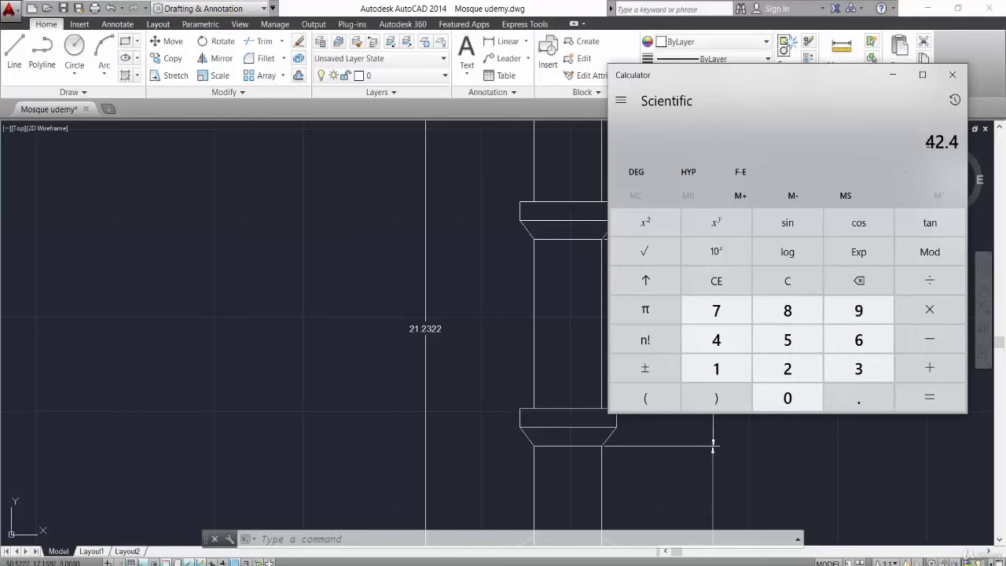
pyautogui.click(952, 75)
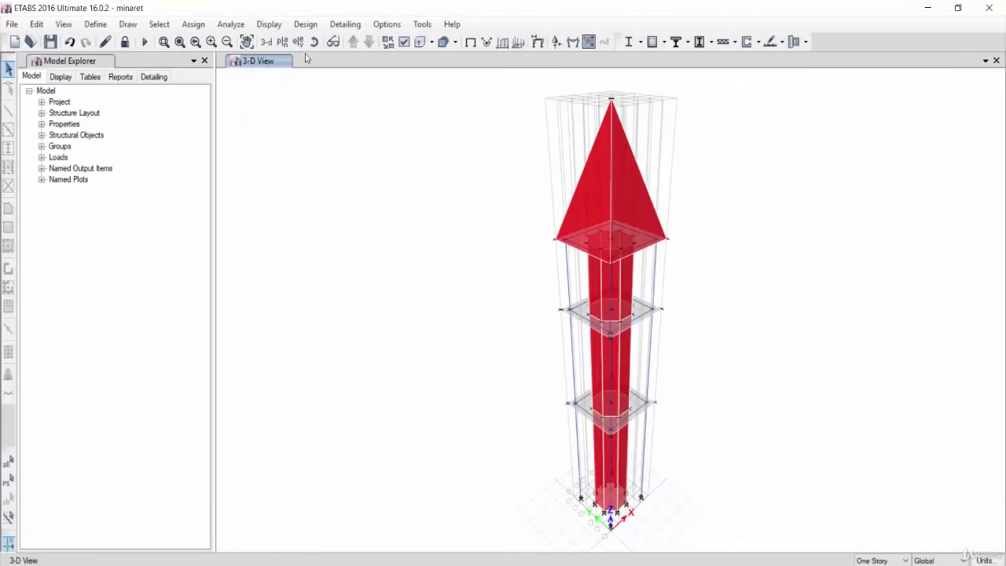
# Open the maximum story displacement plot and show the VXN load case.
pyautogui.click(268, 23)
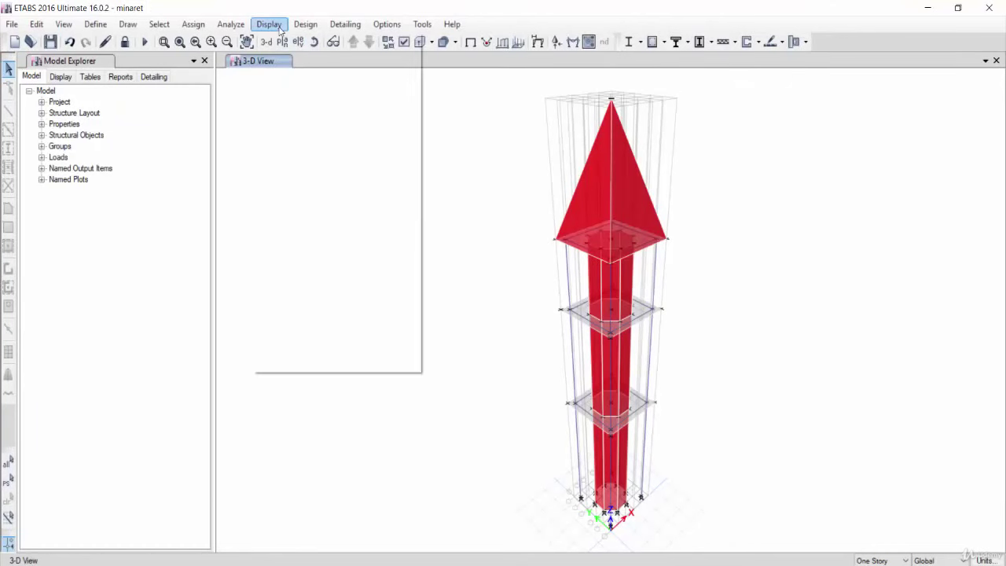
pyautogui.click(320, 184)
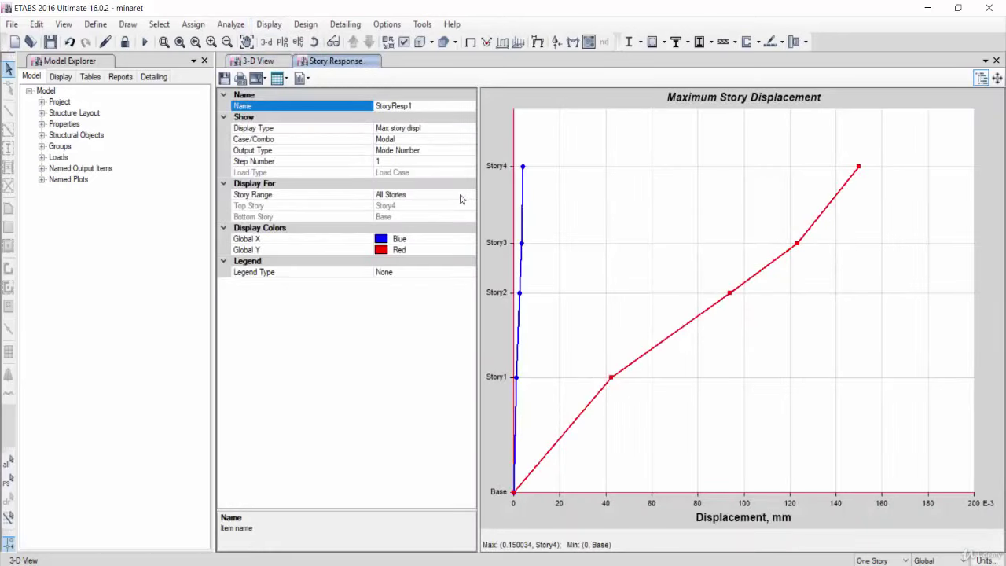
pyautogui.click(425, 138)
pyautogui.click(468, 138)
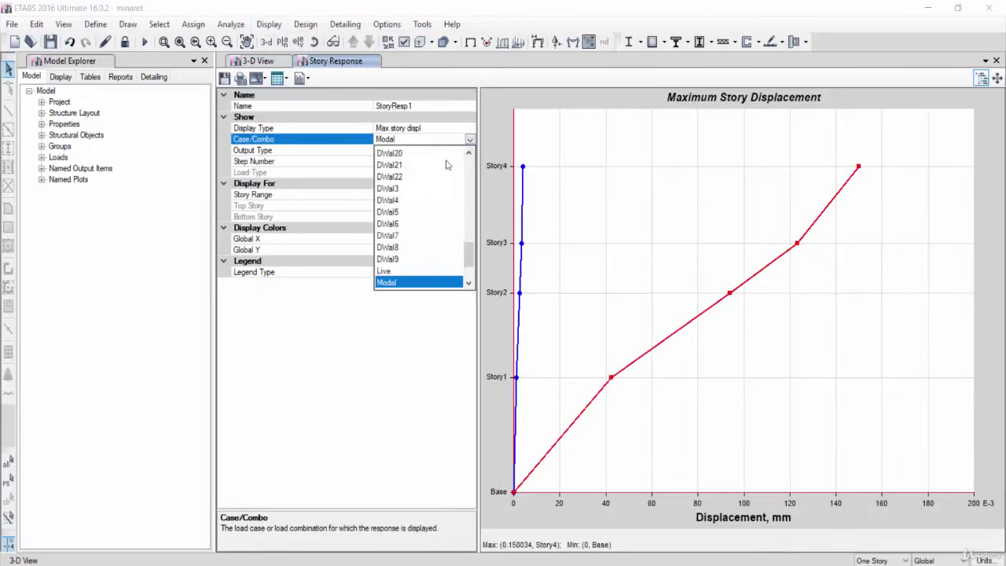
pyautogui.scroll(-1, 416, 264)
pyautogui.scroll(-1, 416, 264)
pyautogui.click(395, 266)
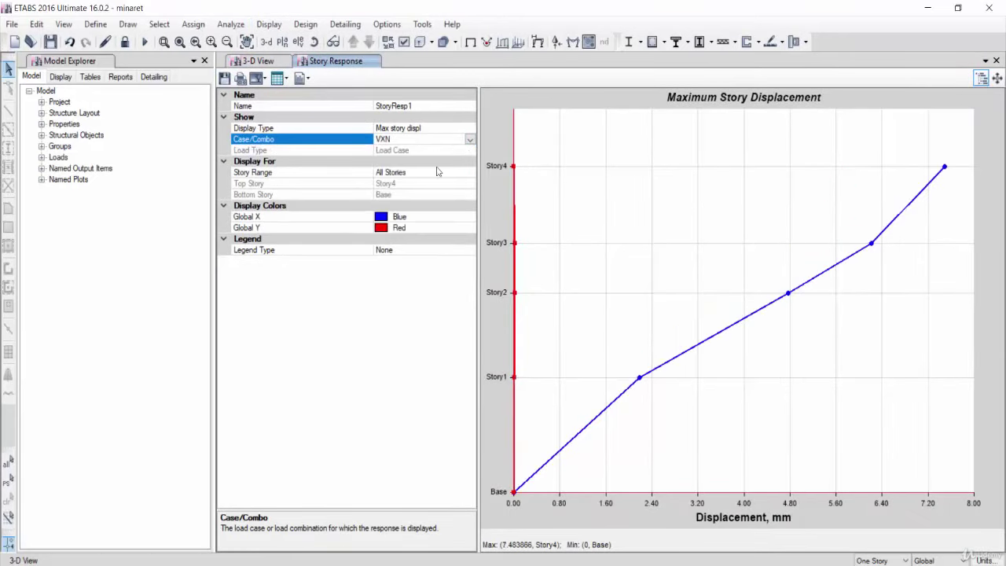
# Compare the VYN and VYP cases, then settle on the Wind load case.
pyautogui.click(469, 140)
pyautogui.click(399, 264)
pyautogui.click(469, 139)
pyautogui.click(401, 261)
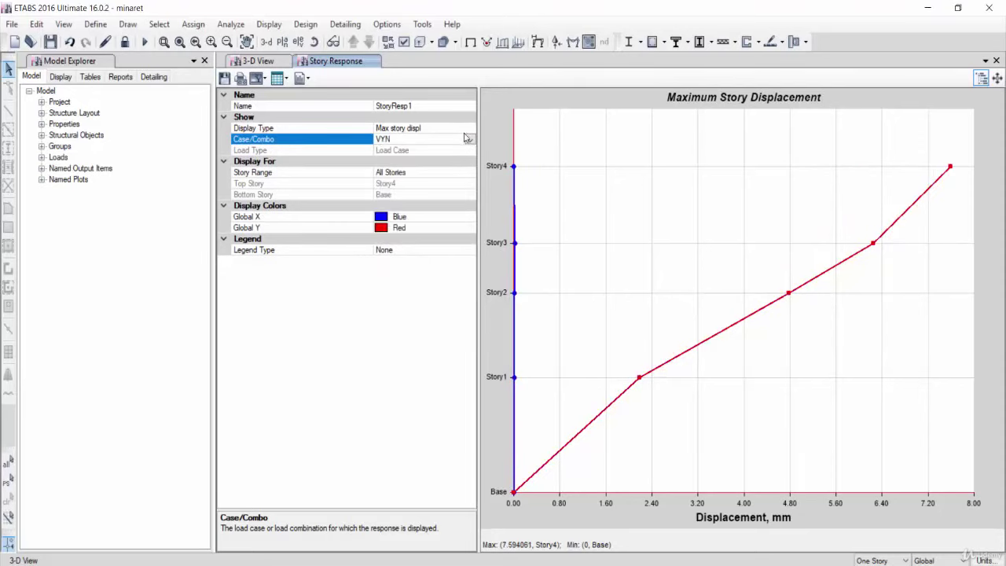
pyautogui.click(468, 138)
pyautogui.scroll(-1, 424, 259)
pyautogui.click(400, 275)
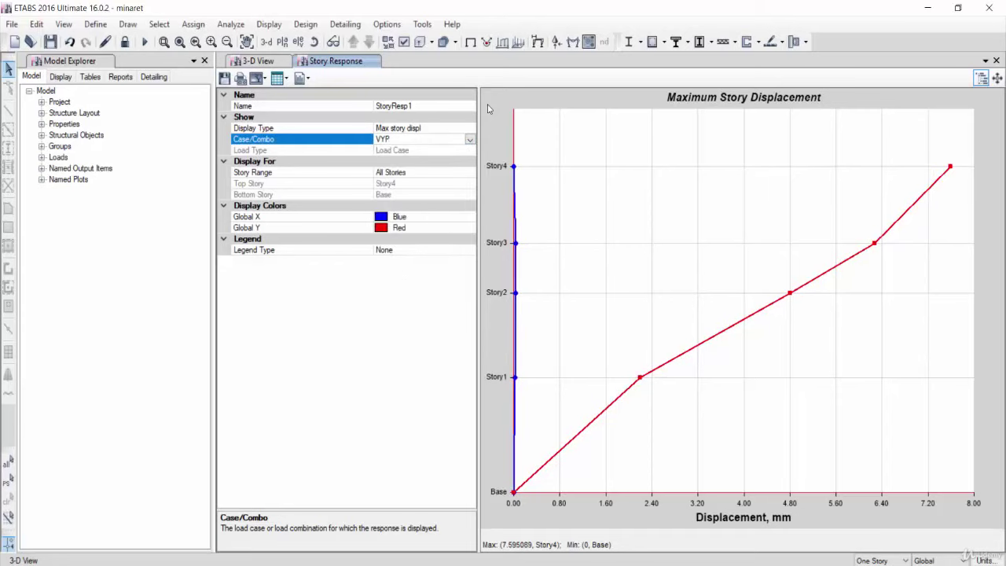
pyautogui.click(470, 139)
pyautogui.click(389, 282)
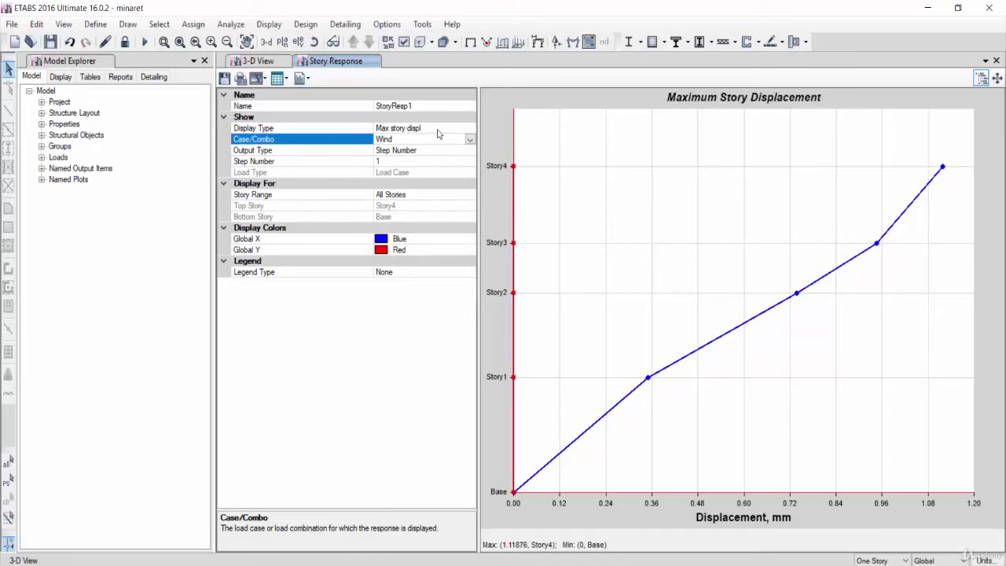
# Switch the story response plot to Max story drifts for load case VXN.
pyautogui.click(459, 127)
pyautogui.click(469, 128)
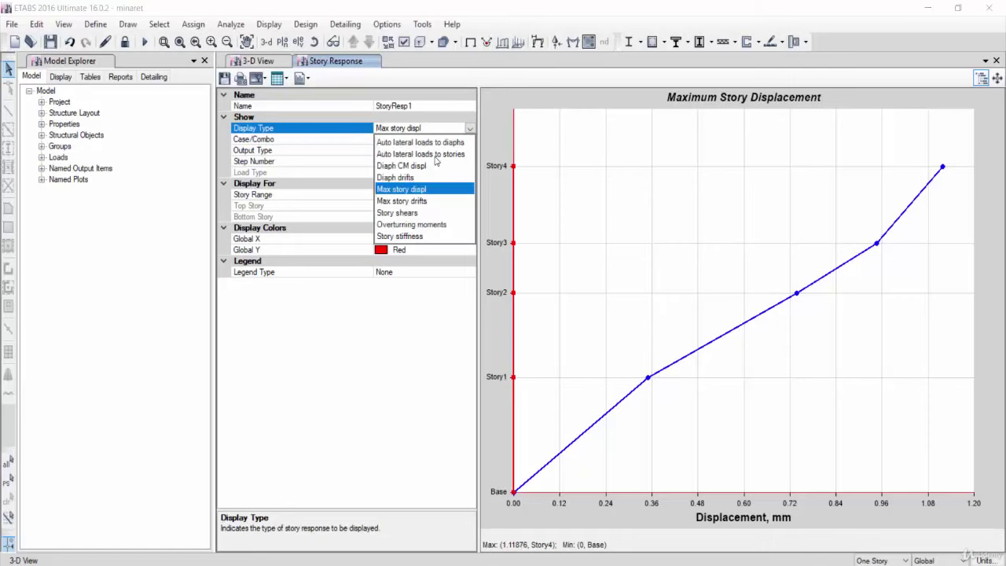
pyautogui.click(434, 201)
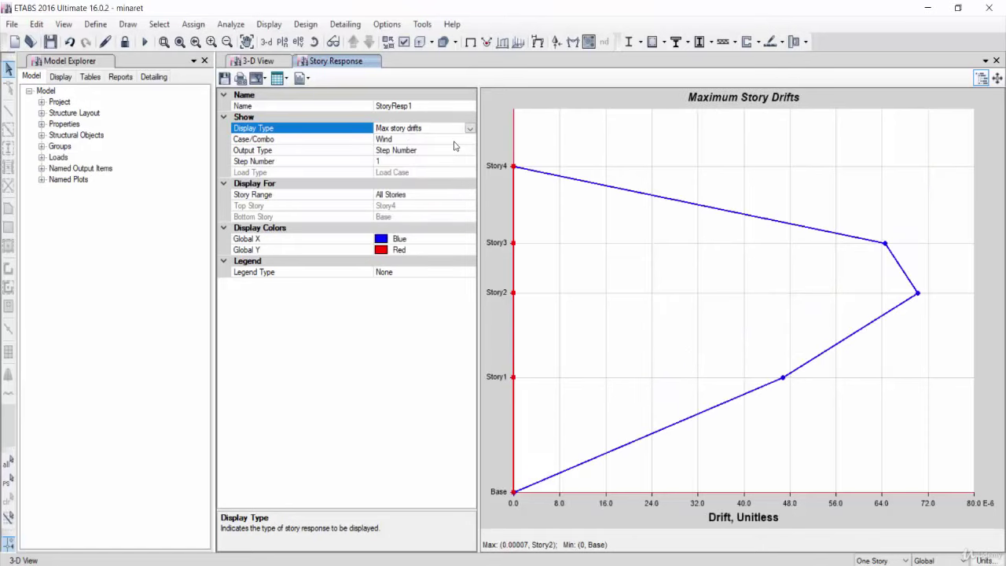
pyautogui.click(455, 139)
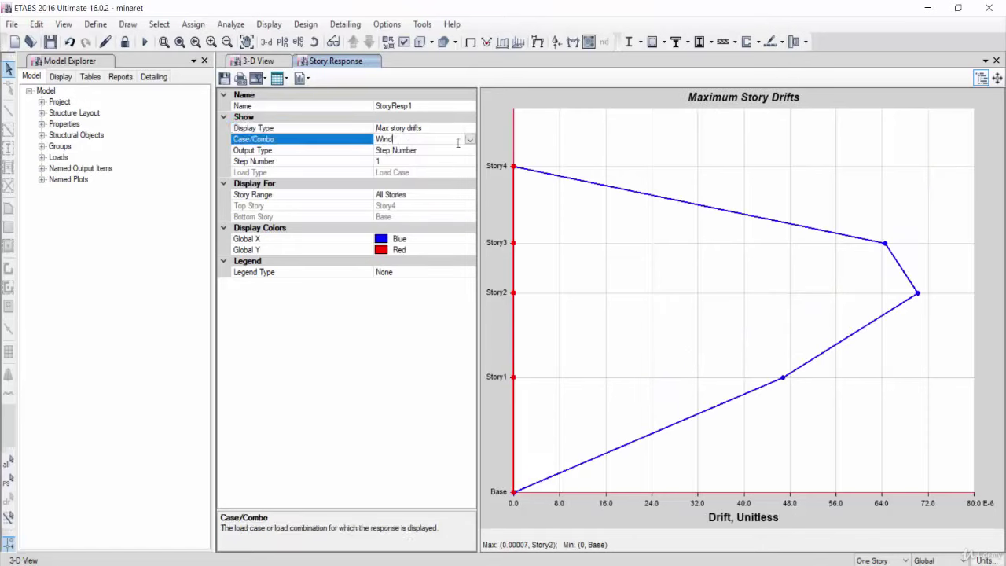
pyautogui.click(469, 140)
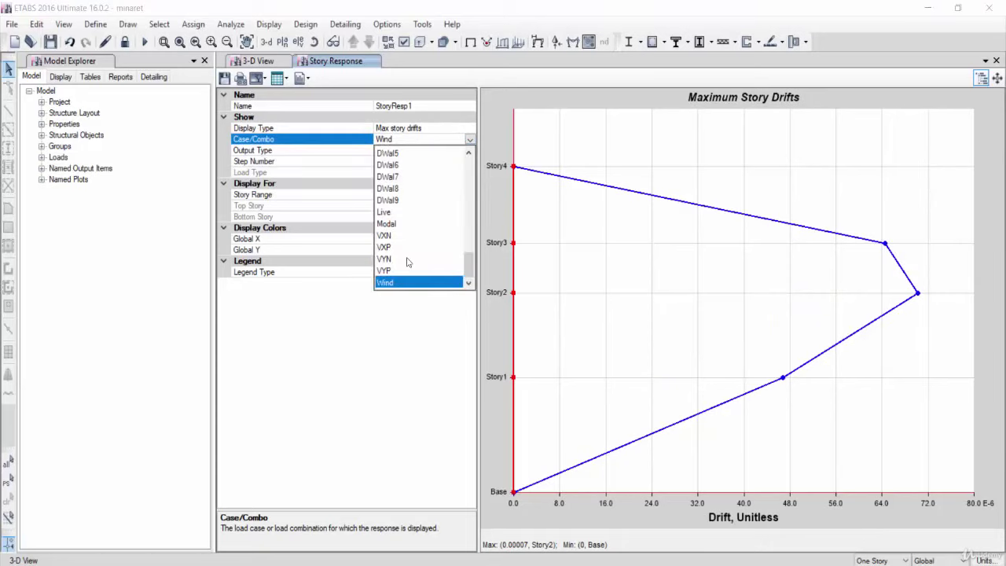
pyautogui.click(398, 237)
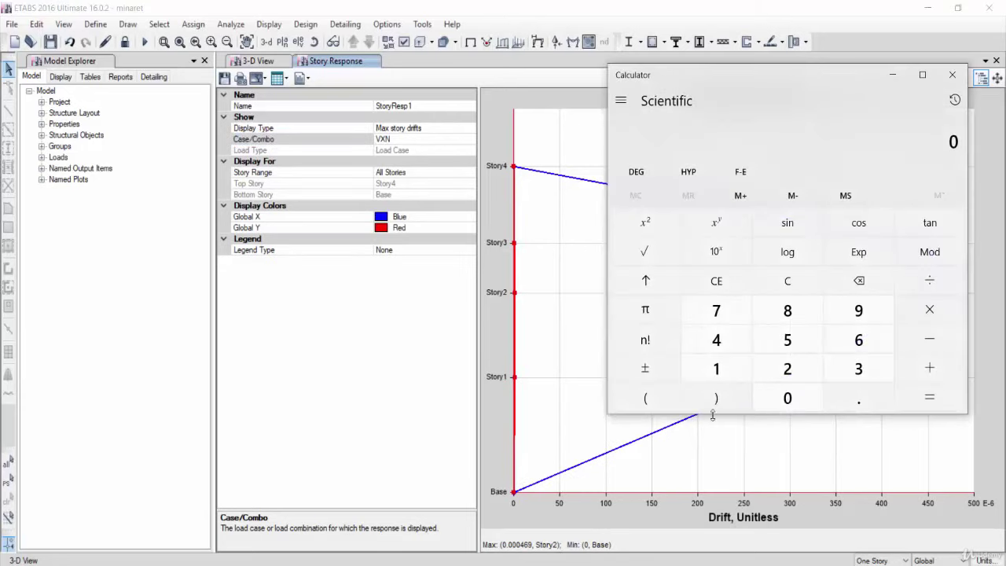
# Enter the peak drift value 0.000469 in Calculator.
pyautogui.write('.')
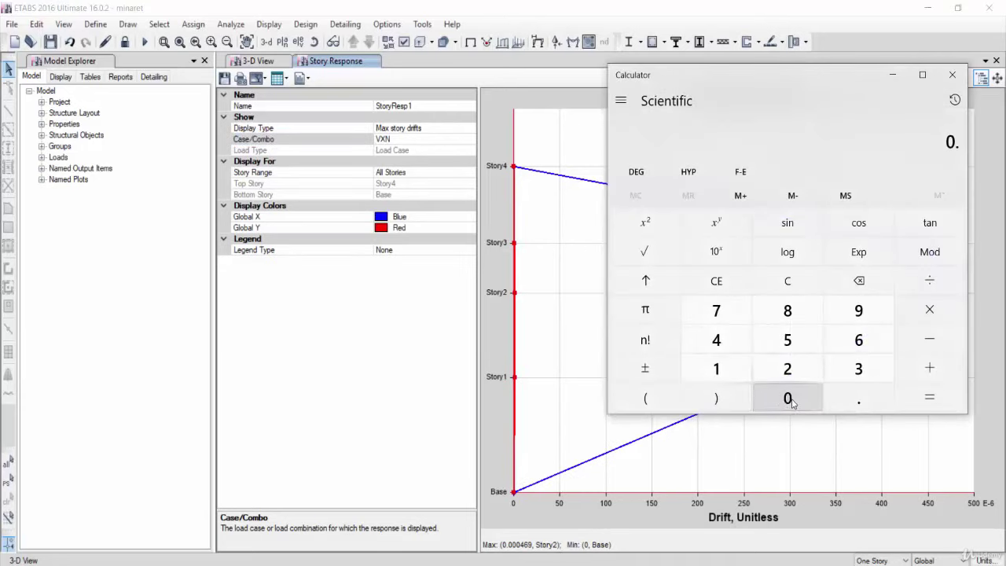
pyautogui.click(792, 402)
pyautogui.click(792, 402)
pyautogui.click(792, 403)
pyautogui.click(742, 351)
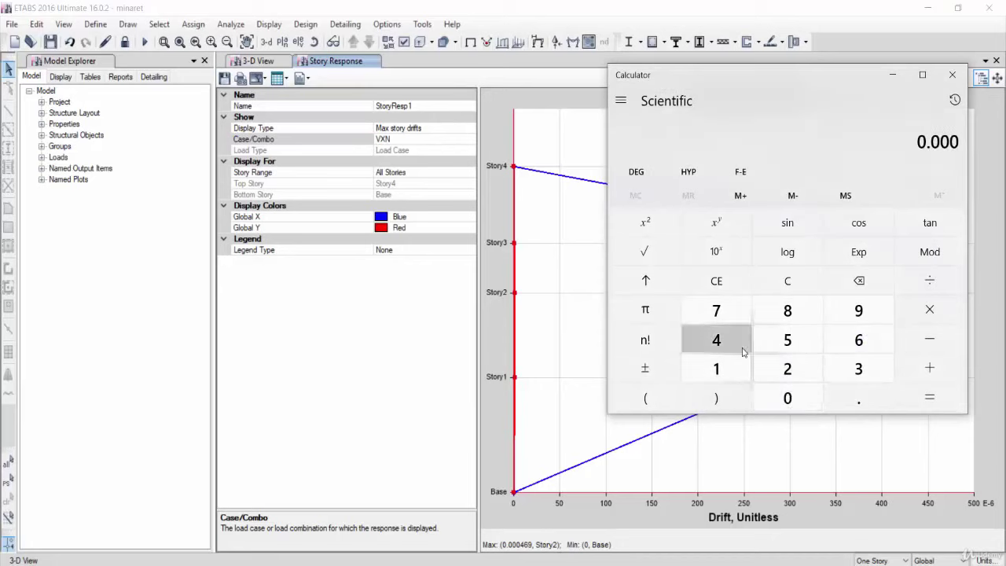
pyautogui.click(837, 349)
pyautogui.click(848, 318)
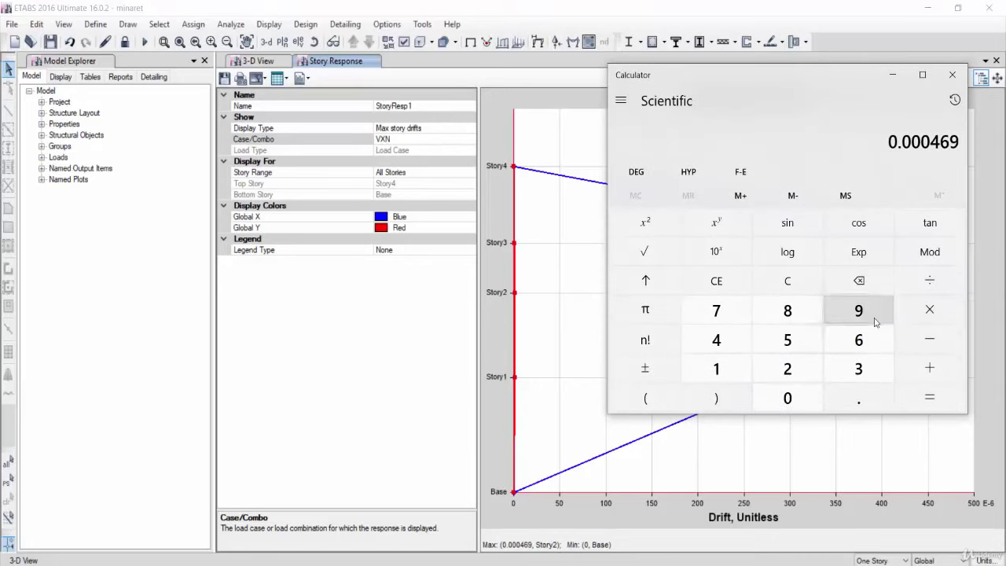
# Multiply the drift by 5.5 and then by 0.7.
pyautogui.click(935, 318)
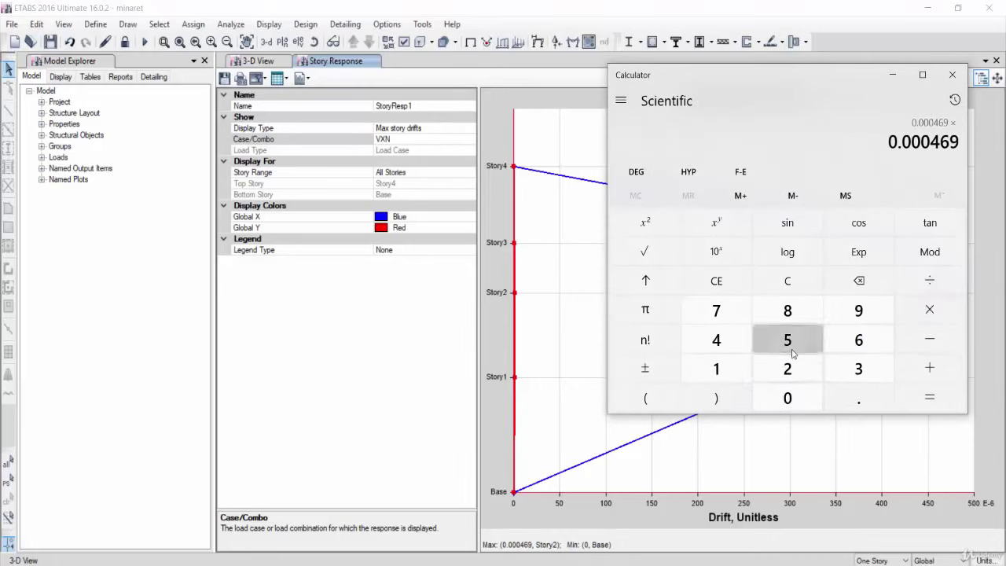
pyautogui.click(792, 346)
pyautogui.click(837, 396)
pyautogui.click(792, 340)
pyautogui.click(911, 312)
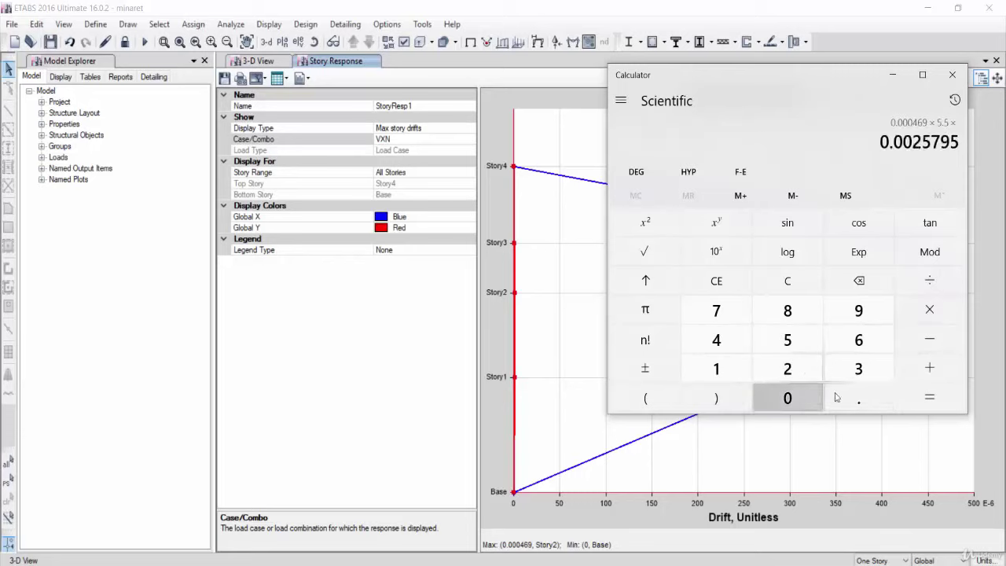
pyautogui.click(837, 397)
pyautogui.click(716, 310)
pyautogui.click(923, 310)
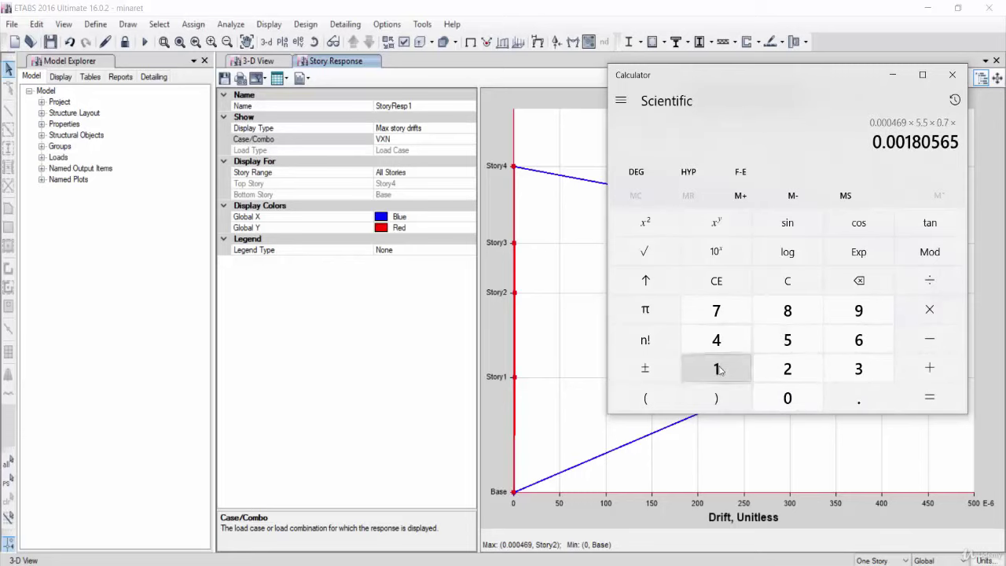
# Multiply by 100 to get 0.180565, then close Calculator.
pyautogui.click(716, 368)
pyautogui.click(787, 398)
pyautogui.click(786, 397)
pyautogui.click(930, 398)
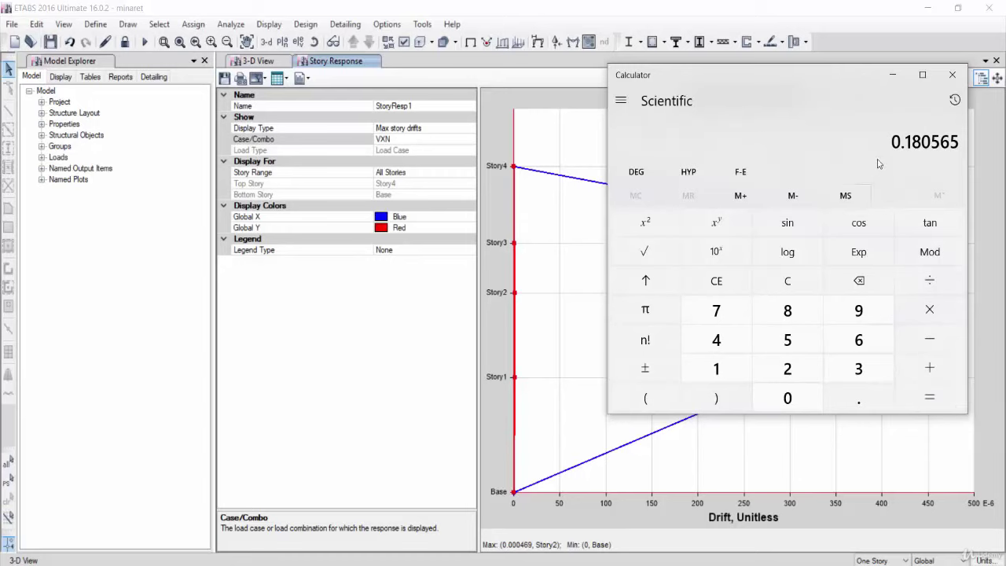
pyautogui.click(951, 74)
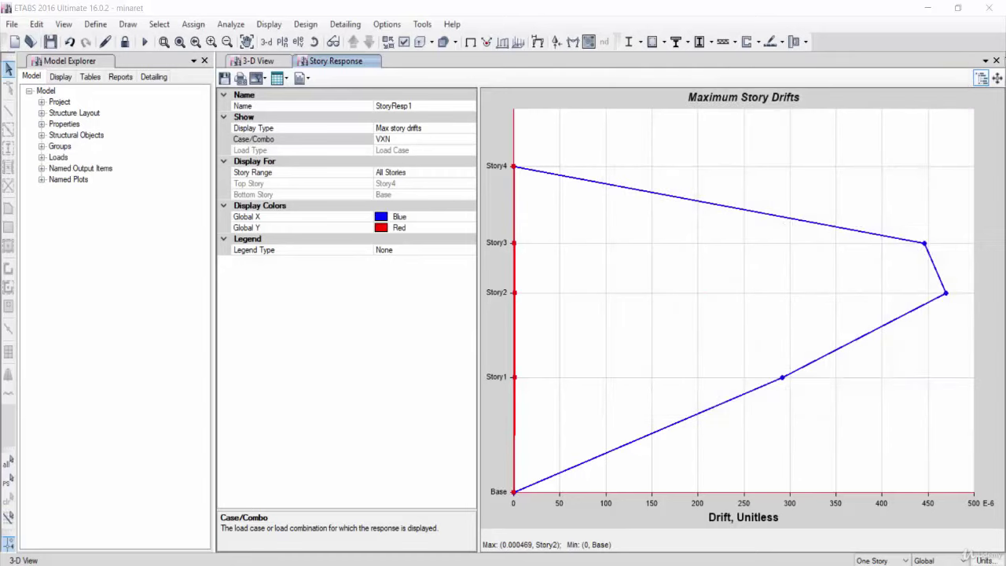
# Close the drift plot and select all 12 columns by object type.
pyautogui.click(996, 60)
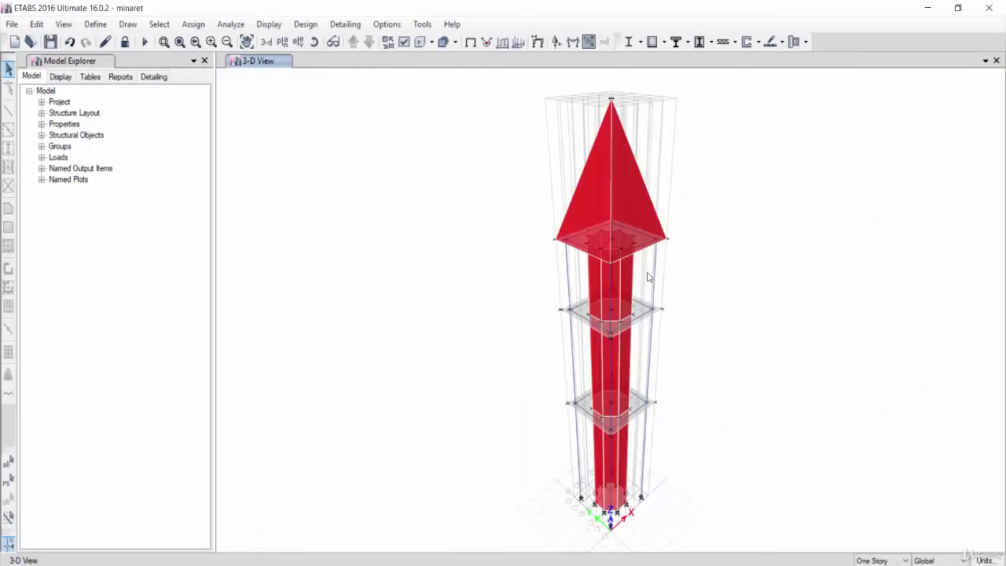
pyautogui.click(163, 24)
pyautogui.moveTo(192, 24)
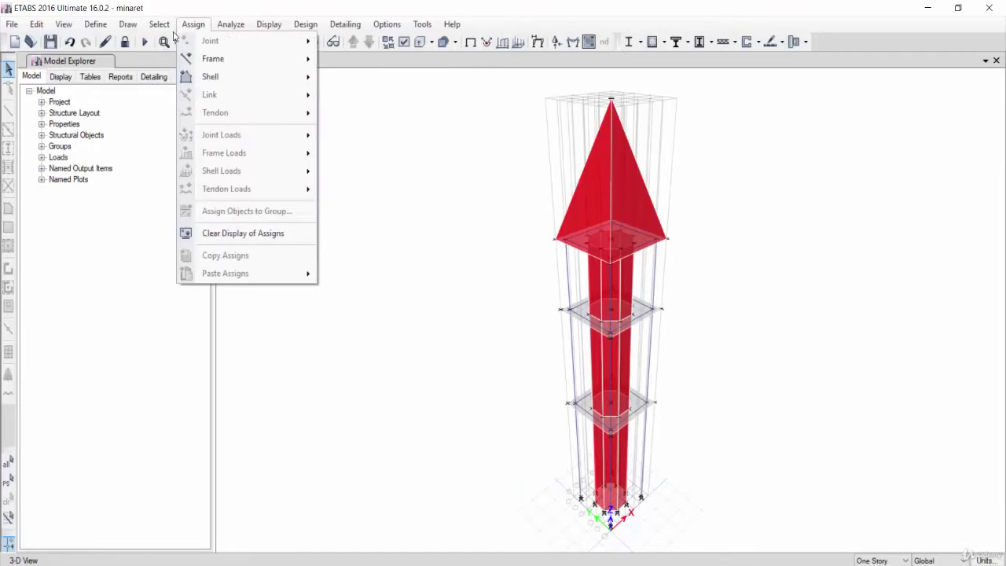
pyautogui.click(369, 141)
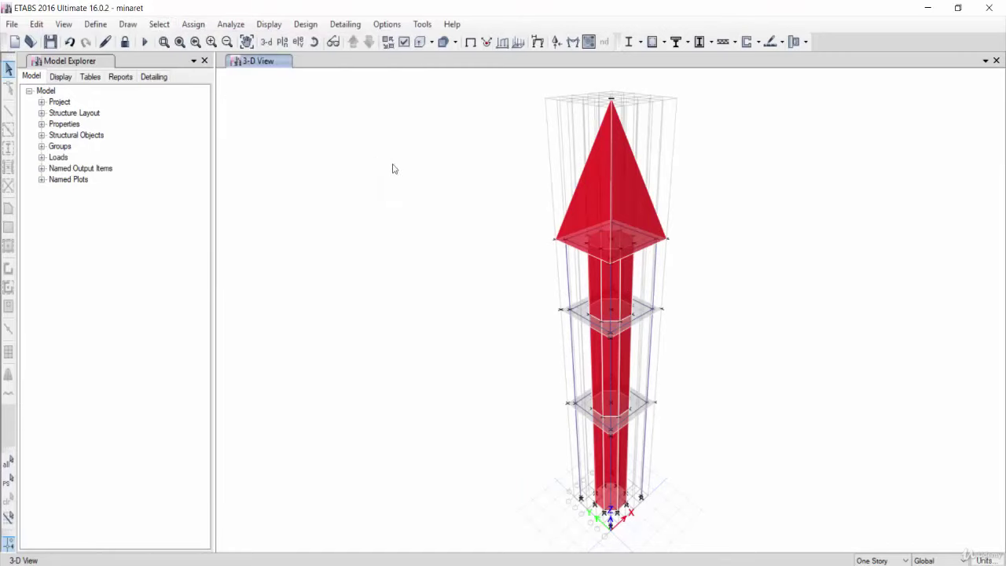
pyautogui.click(439, 195)
pyautogui.click(447, 414)
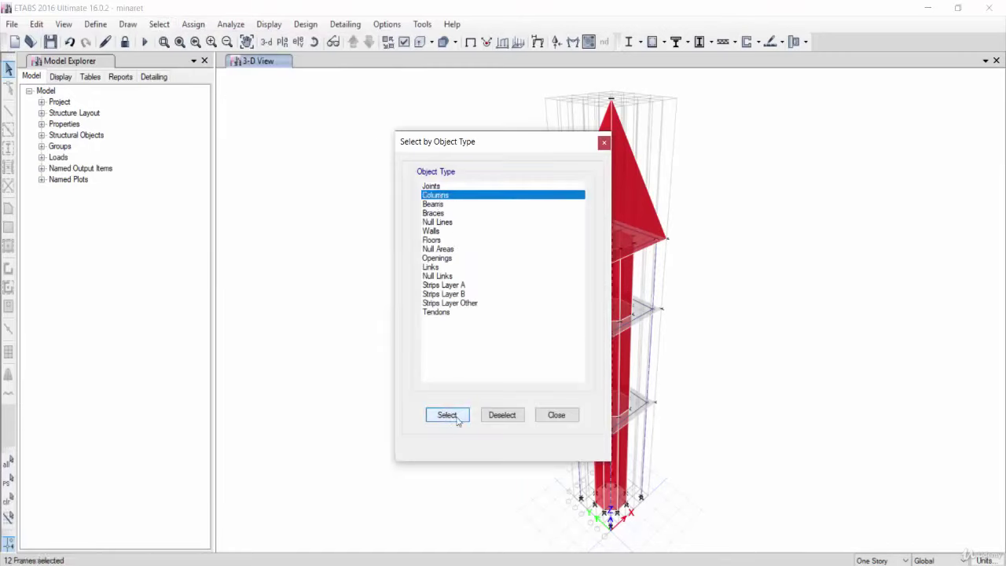
pyautogui.click(556, 415)
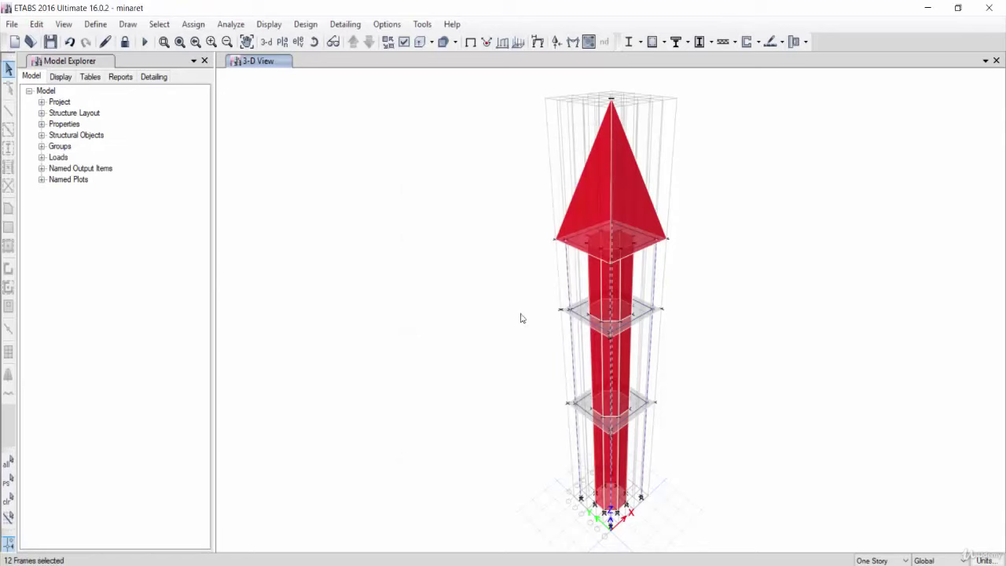
# Run the concrete design check on the selected columns.
pyautogui.click(666, 45)
pyautogui.click(708, 143)
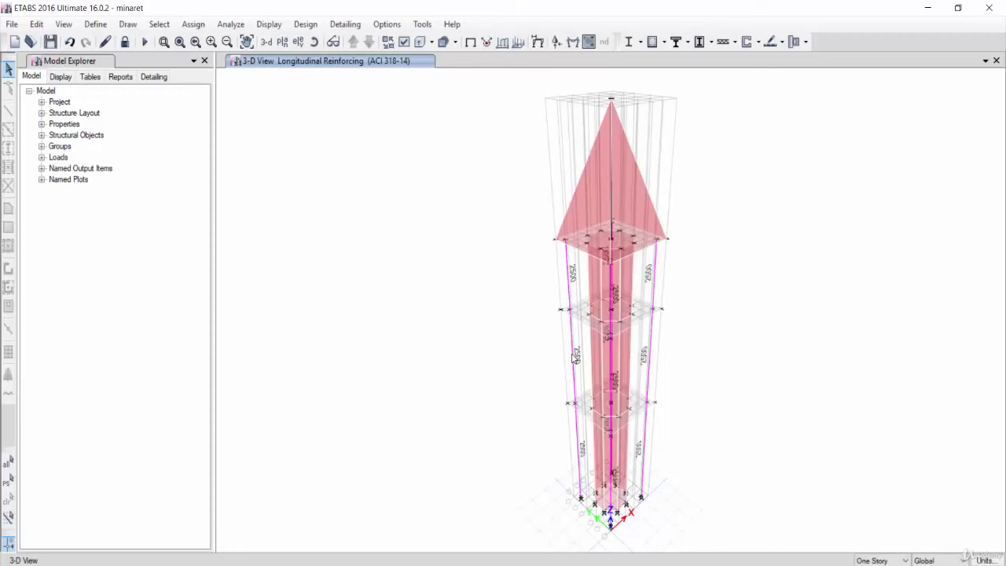
pyautogui.rightClick(573, 357)
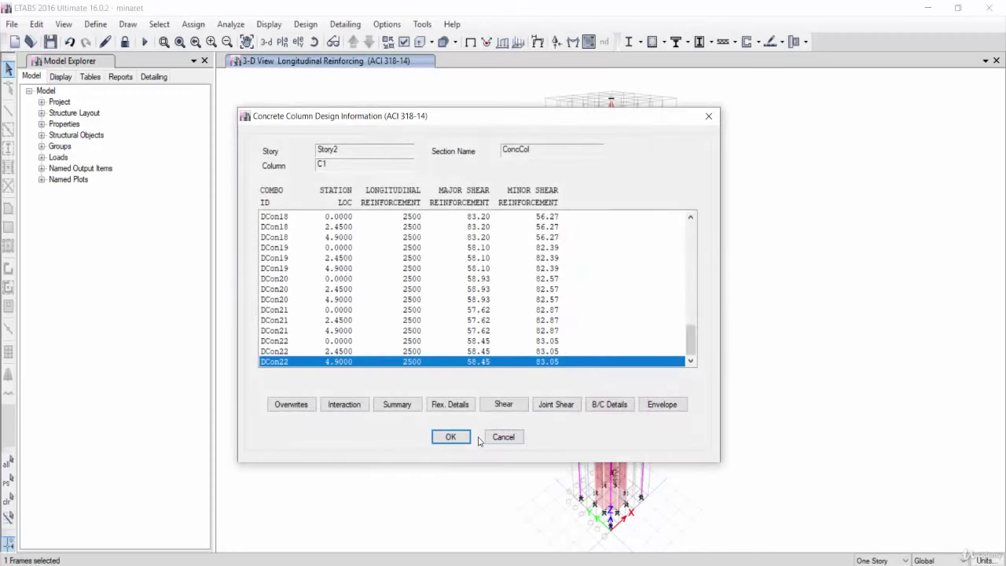
pyautogui.click(503, 436)
# Review column C1's design summary showing 2500 mm² longitudinal steel, then return to 3-D view.
pyautogui.rightClick(580, 458)
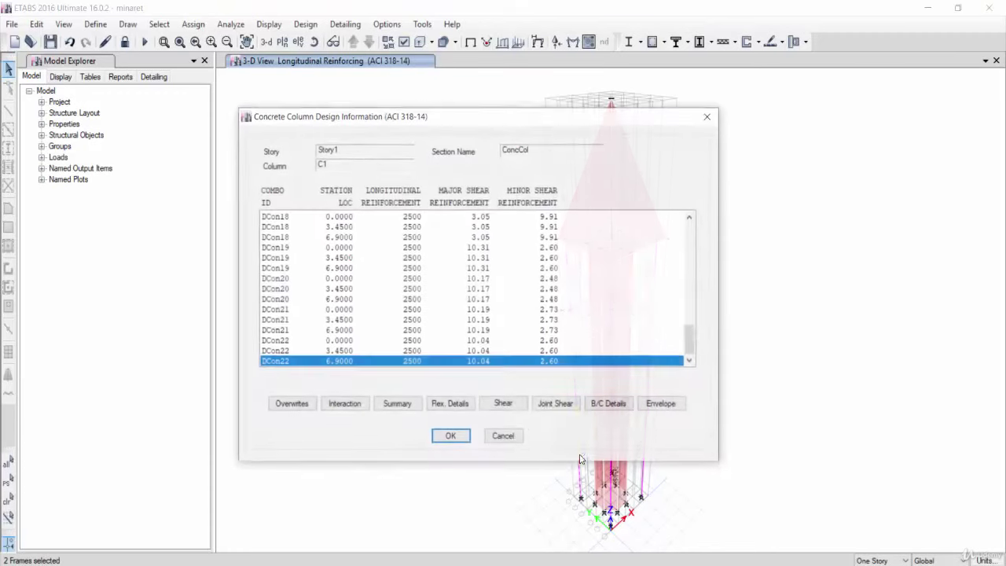
pyautogui.click(398, 405)
pyautogui.scroll(-5, 669, 416)
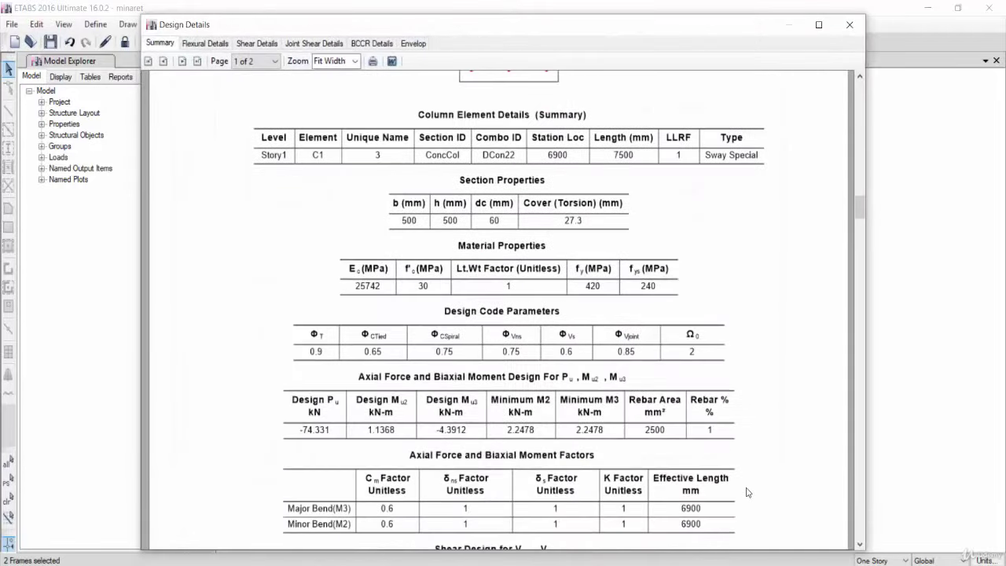
pyautogui.click(848, 24)
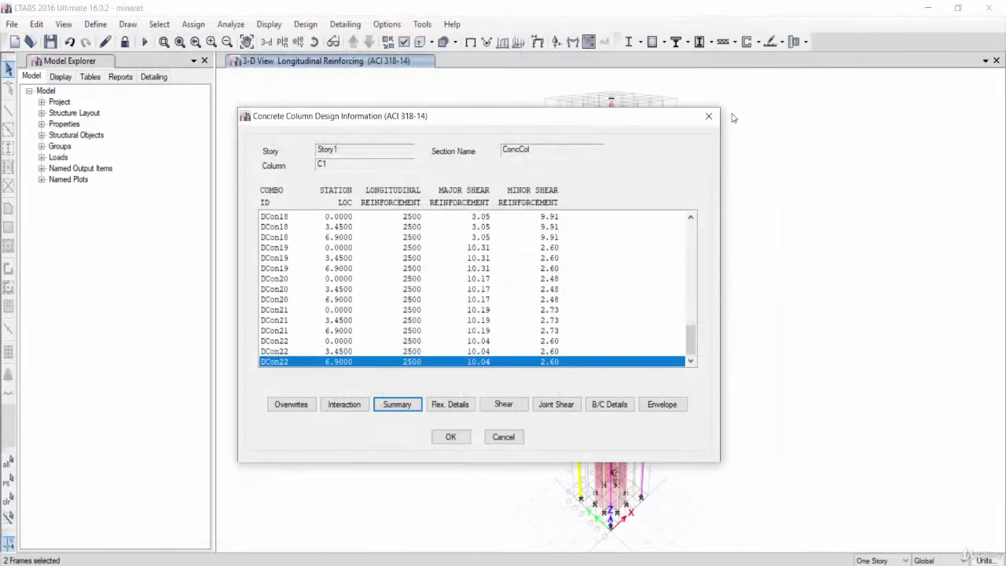
pyautogui.click(717, 117)
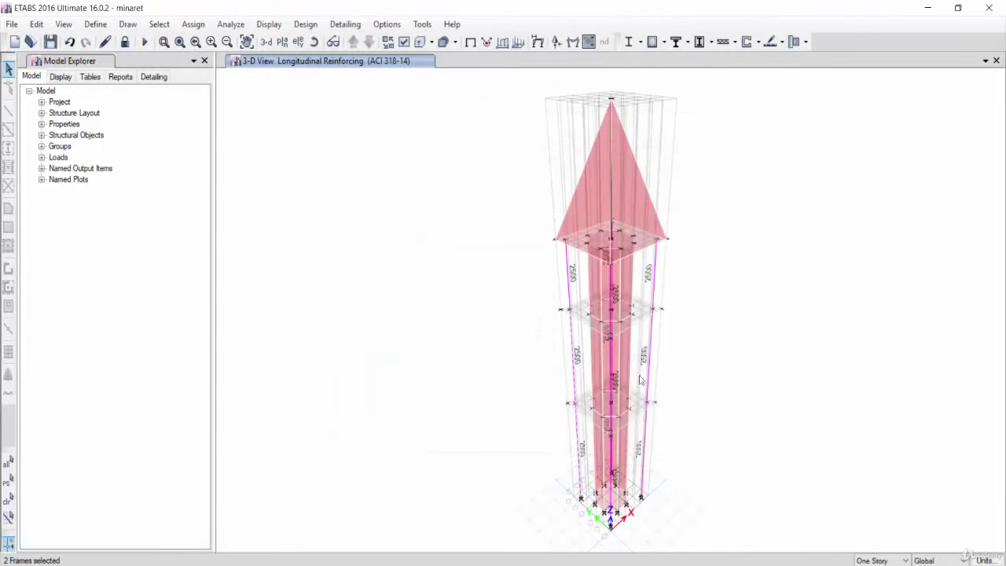
pyautogui.click(470, 42)
# Select all objects belonging to pier P1.
pyautogui.click(160, 24)
pyautogui.moveTo(179, 41)
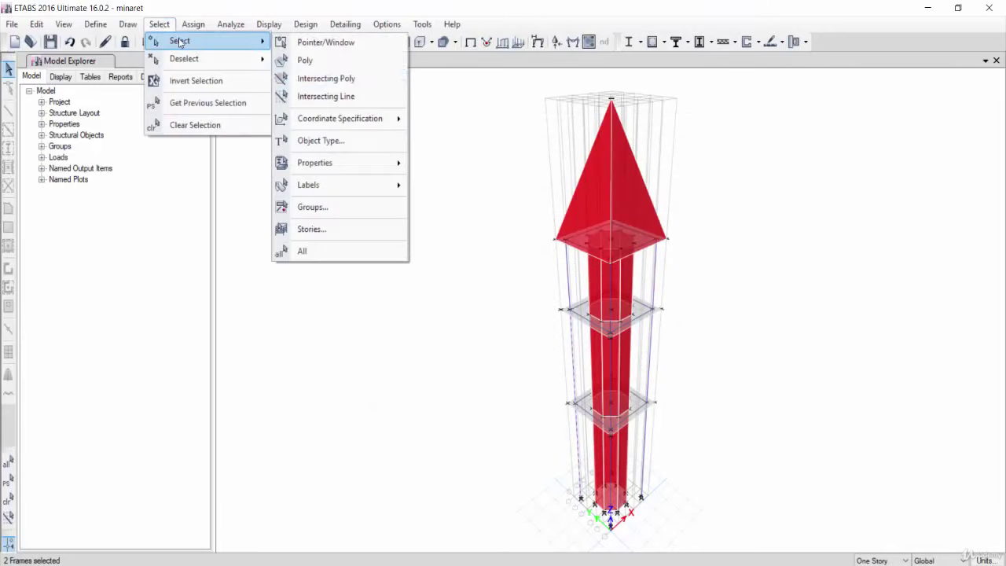
pyautogui.click(454, 186)
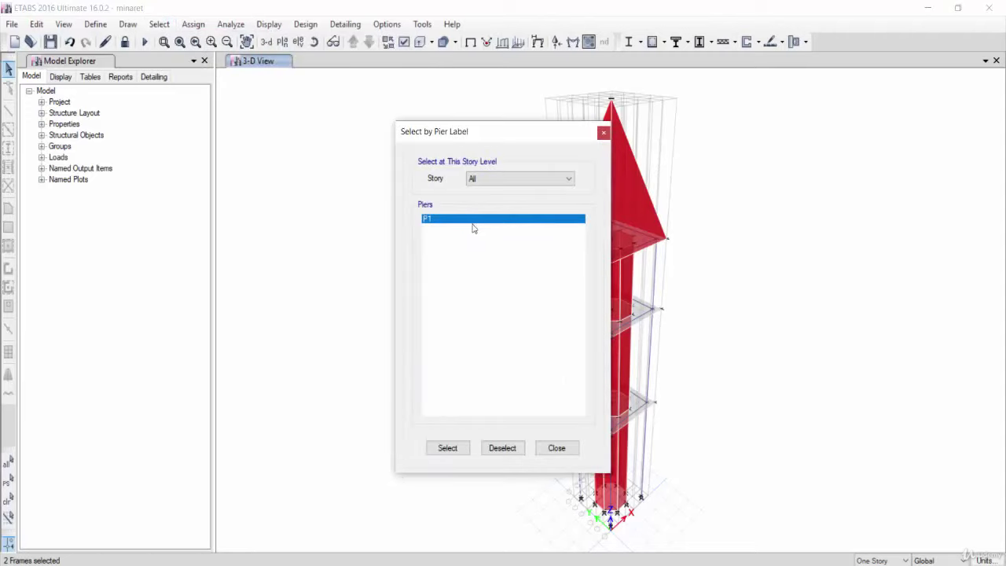
pyautogui.click(447, 448)
pyautogui.click(556, 448)
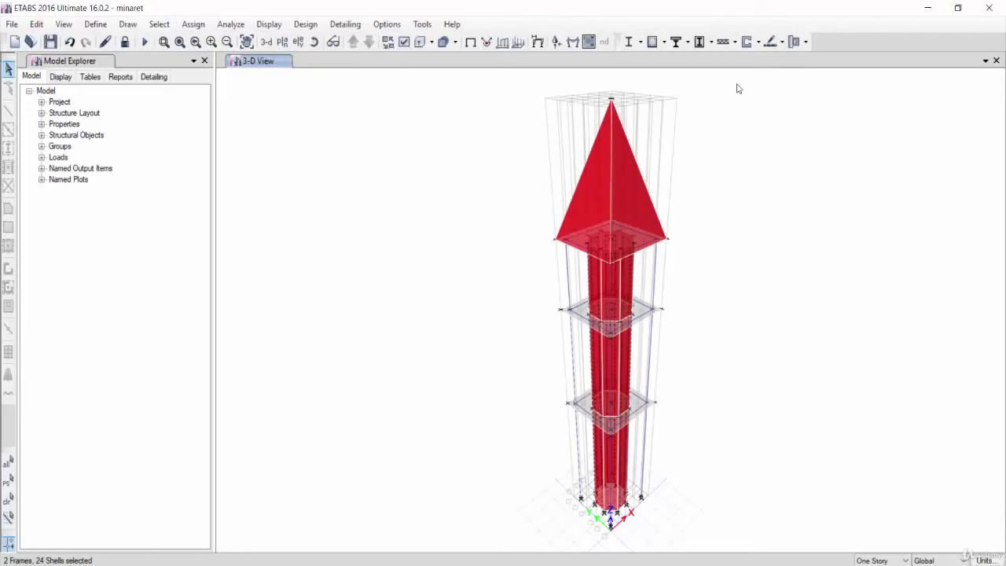
# Assign pier reinforcing of 14 mm bars at 200 mm, 14 mm corner bars, C30 concrete.
pyautogui.click(748, 43)
pyautogui.moveTo(802, 99)
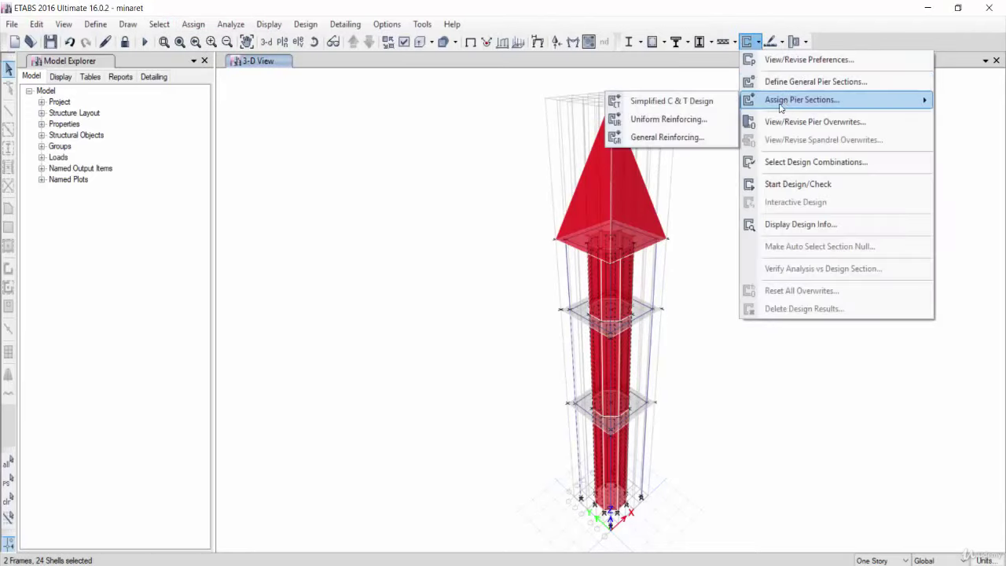
pyautogui.click(684, 120)
pyautogui.click(544, 230)
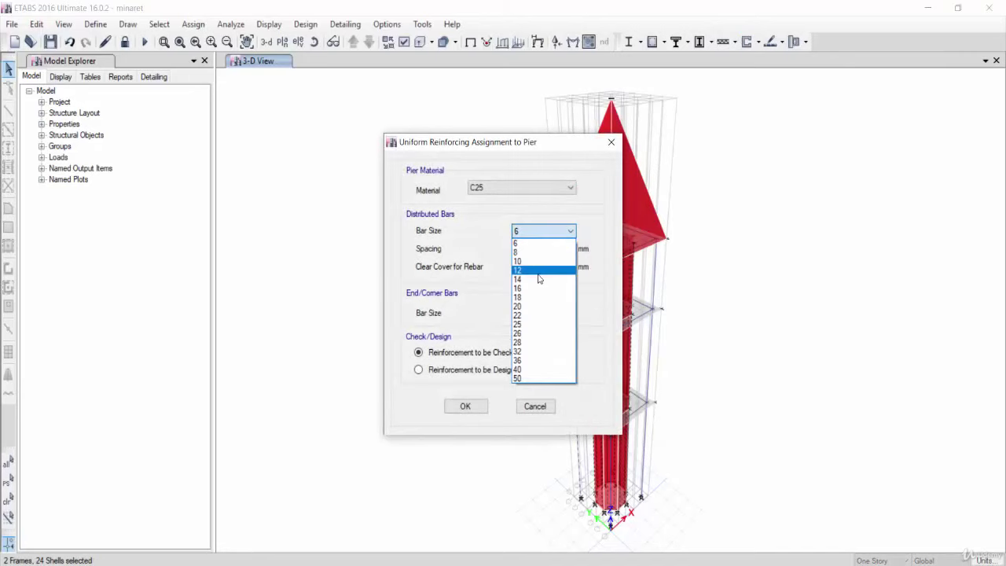
pyautogui.click(538, 280)
pyautogui.click(533, 309)
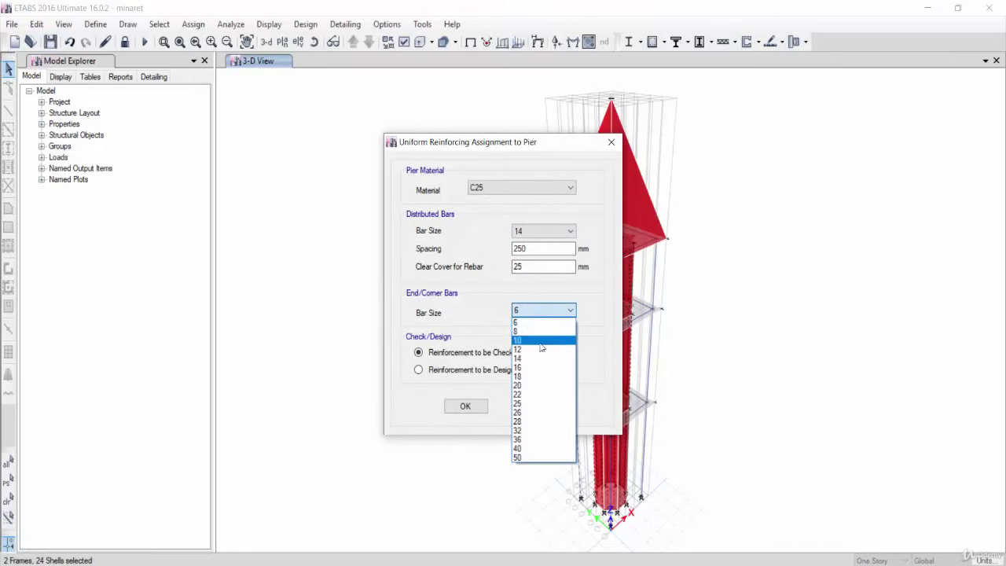
pyautogui.click(539, 357)
pyautogui.doubleClick(532, 248)
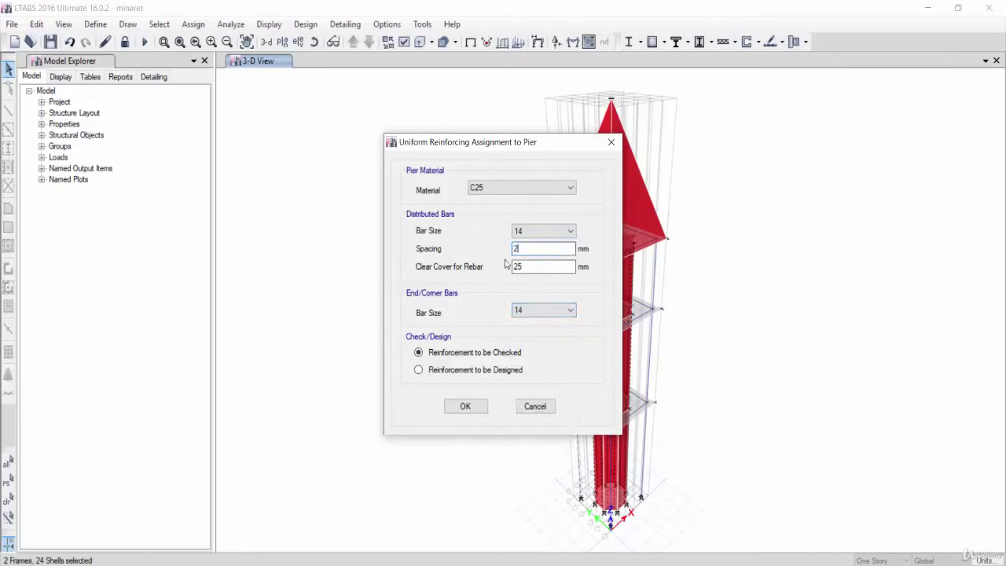
pyautogui.write('00')
pyautogui.click(497, 189)
pyautogui.click(480, 207)
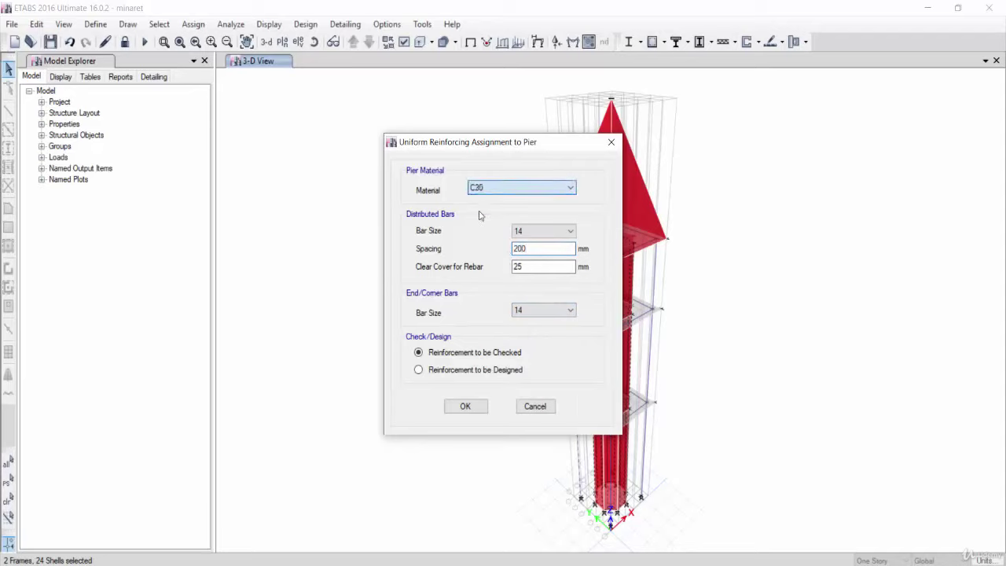
pyautogui.click(466, 407)
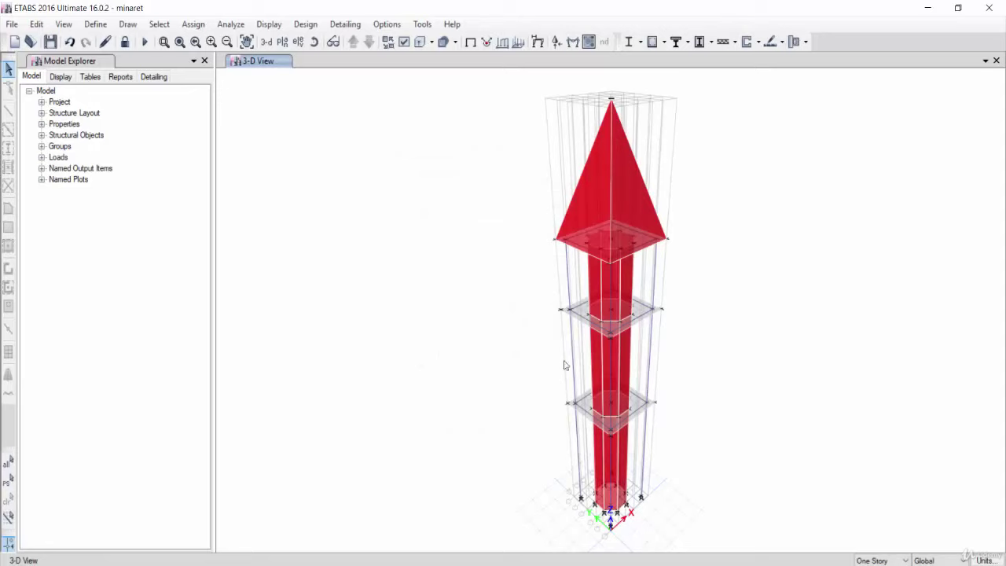
pyautogui.click(9, 483)
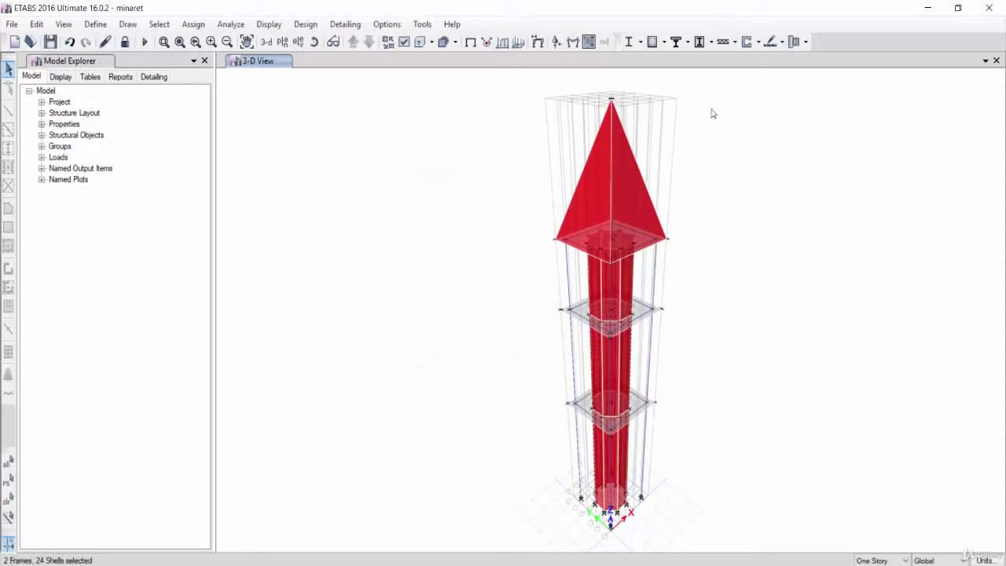
pyautogui.click(758, 42)
# Run the shear wall check, review pier P1's 3291 mm² requirement, and zoom out to the whole minaret.
pyautogui.click(768, 184)
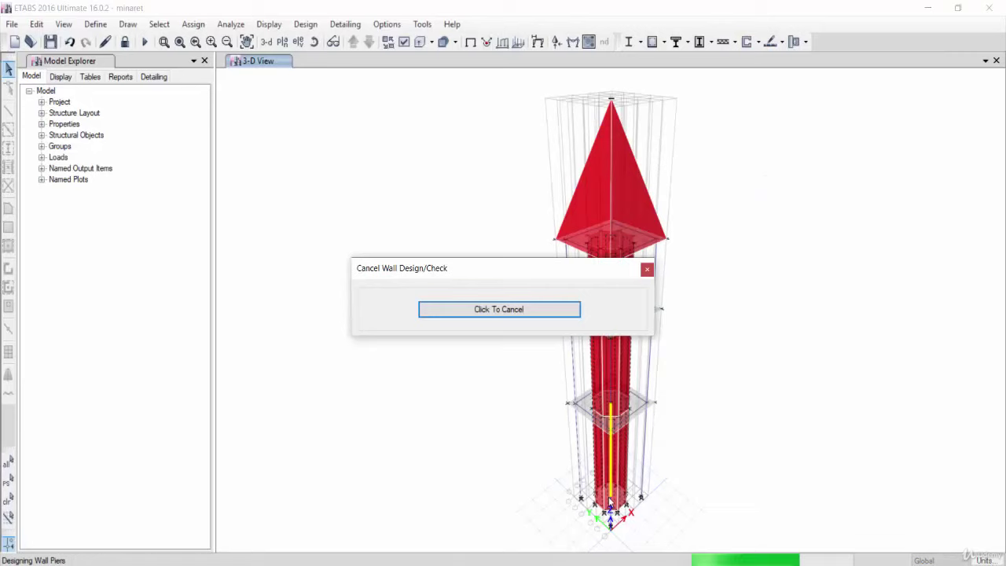
pyautogui.scroll(3, 566, 503)
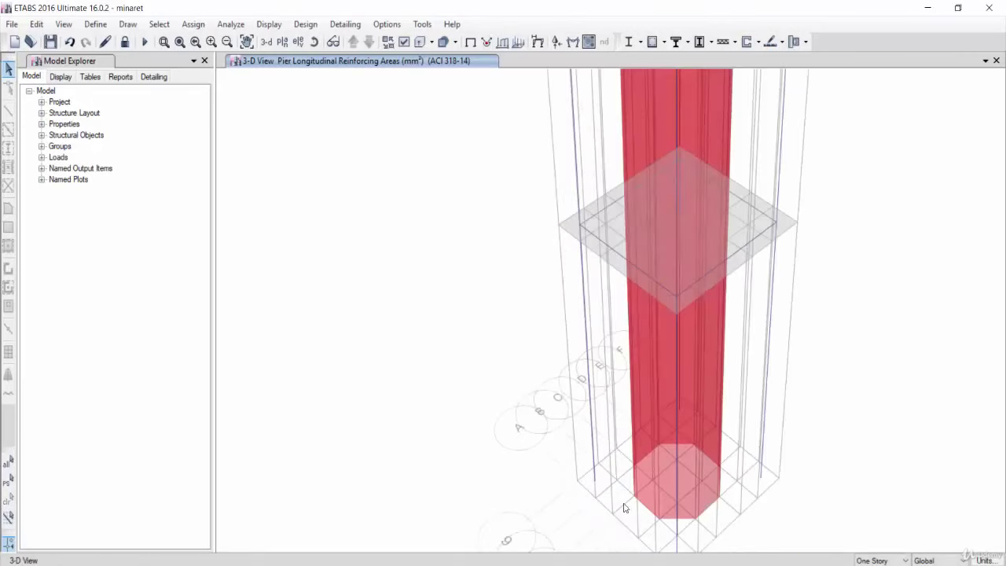
pyautogui.click(682, 472)
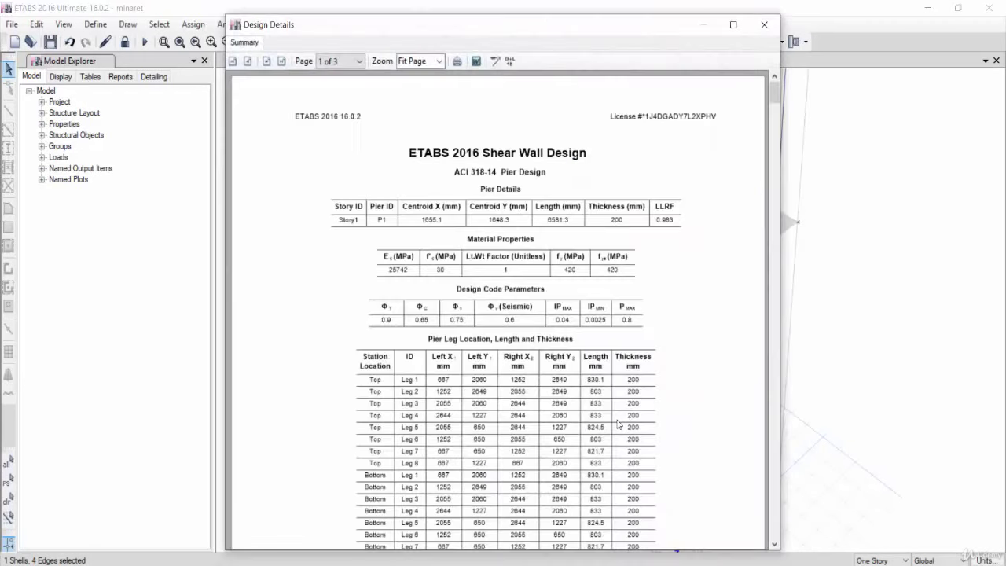
pyautogui.scroll(-2, 475, 404)
pyautogui.scroll(-1, 483, 389)
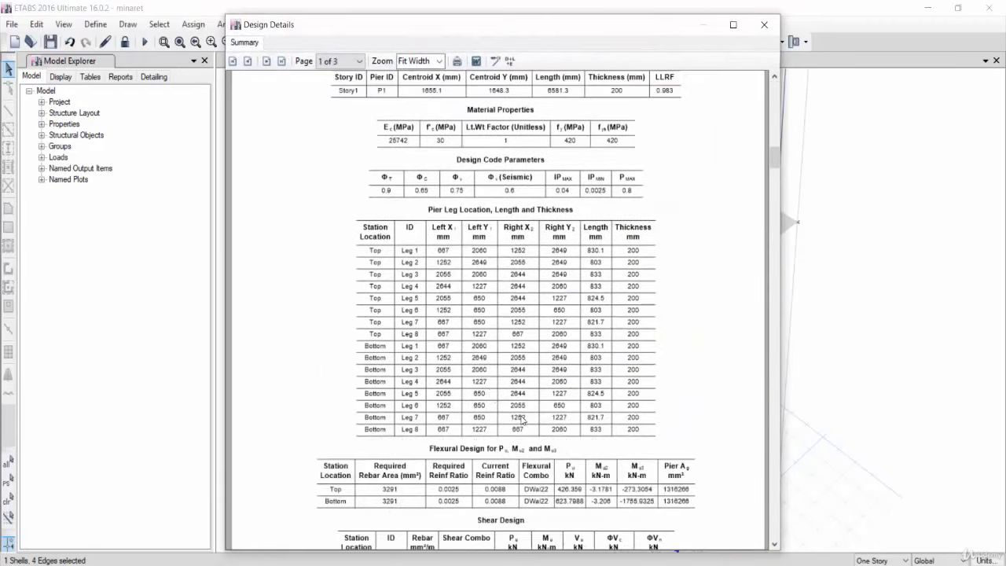
pyautogui.scroll(-1, 524, 421)
pyautogui.scroll(-2, 545, 487)
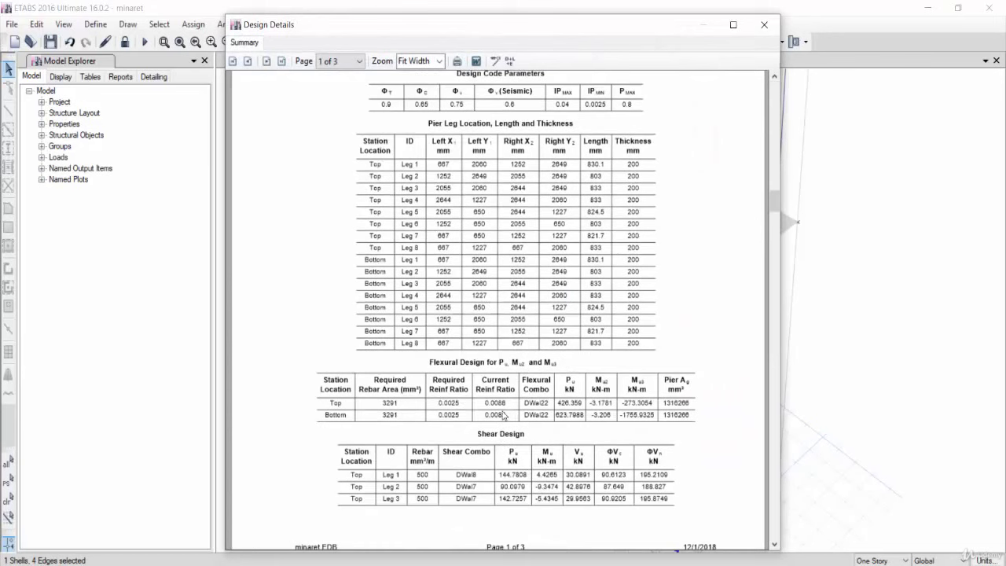
pyautogui.click(766, 25)
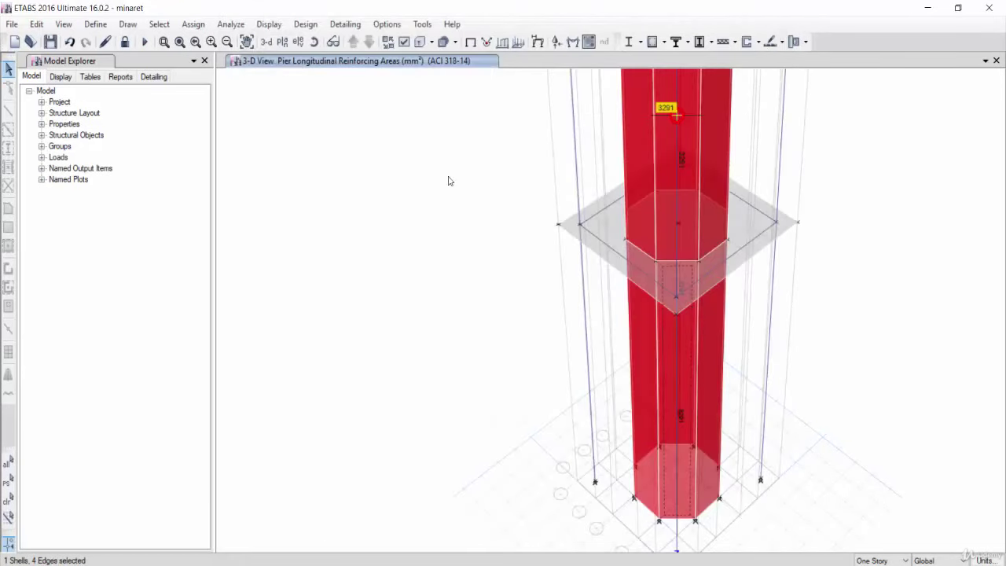
pyautogui.scroll(-3, 449, 179)
pyautogui.moveTo(448, 188); pyautogui.dragTo(438, 335, button='middle')
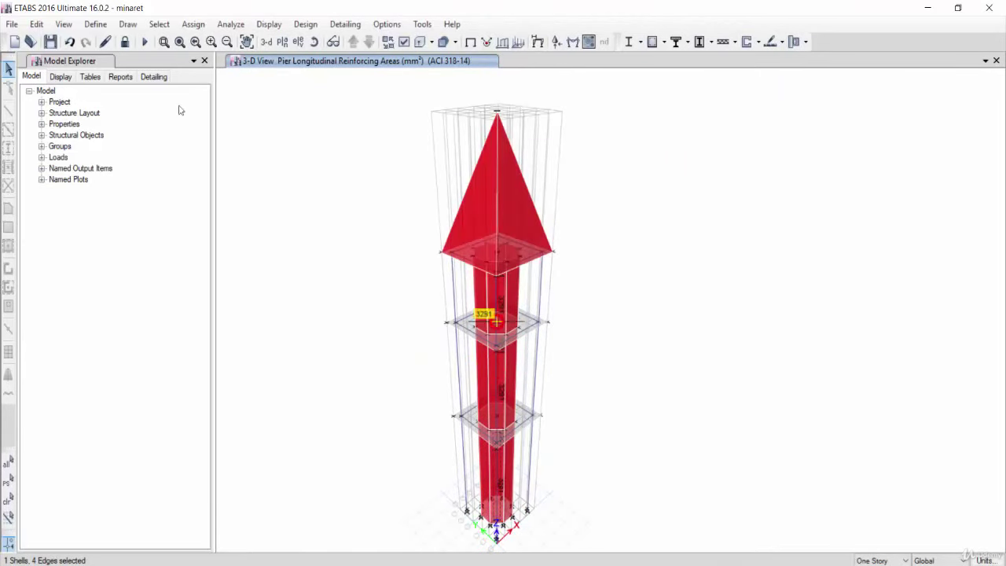
# Export the story to SAFE with loads from above and all seven load cases, no combinations.
pyautogui.click(11, 24)
pyautogui.moveTo(37, 157)
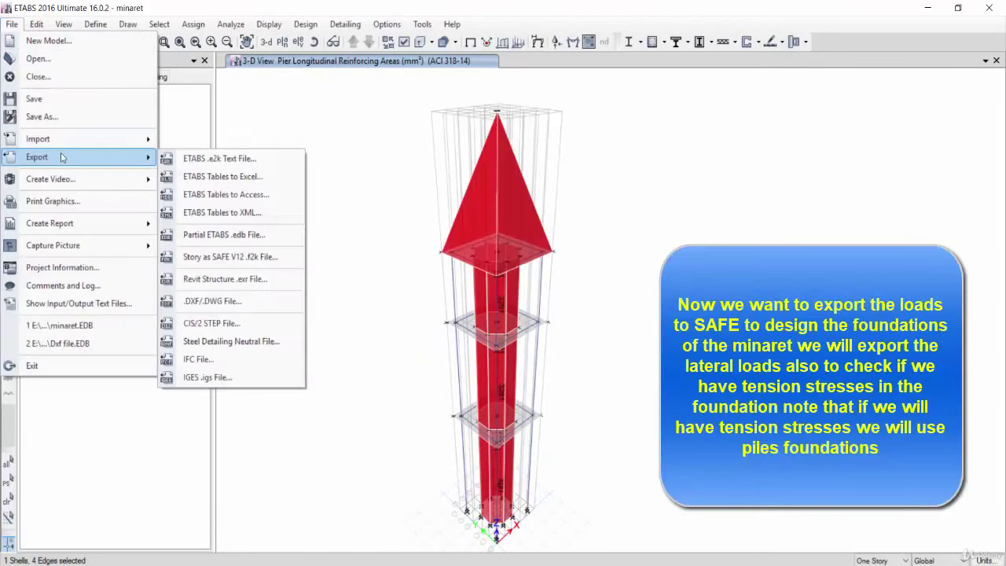
pyautogui.click(261, 262)
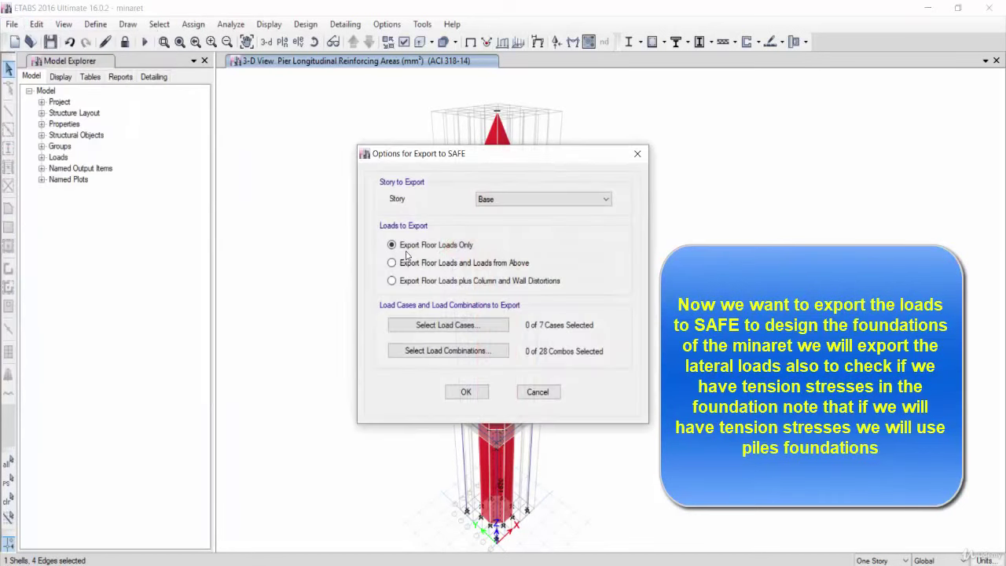
pyautogui.click(448, 325)
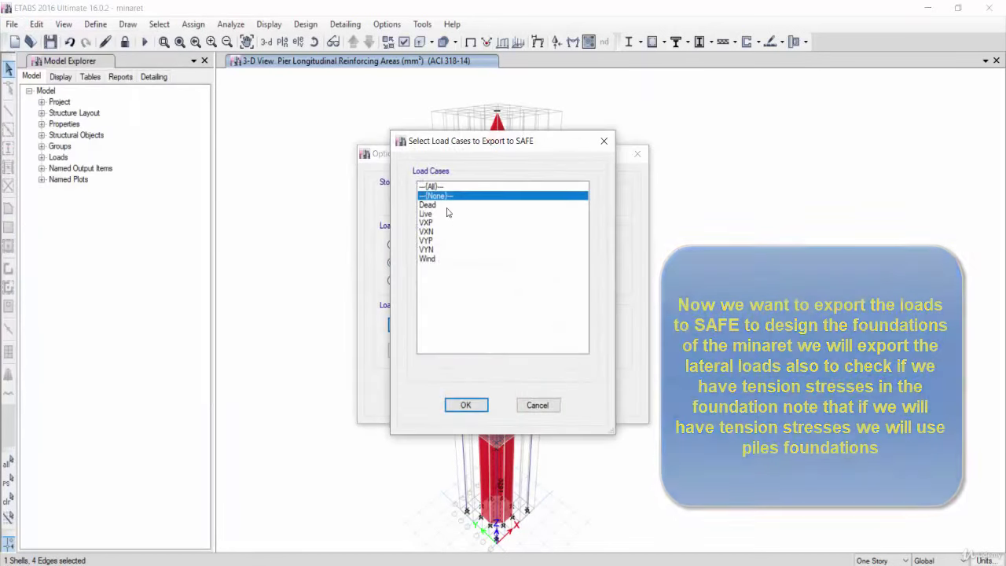
pyautogui.click(428, 204)
pyautogui.keyDown('shift'); pyautogui.click(428, 222); pyautogui.keyUp('shift')
pyautogui.moveTo(437, 240); pyautogui.dragTo(441, 266)
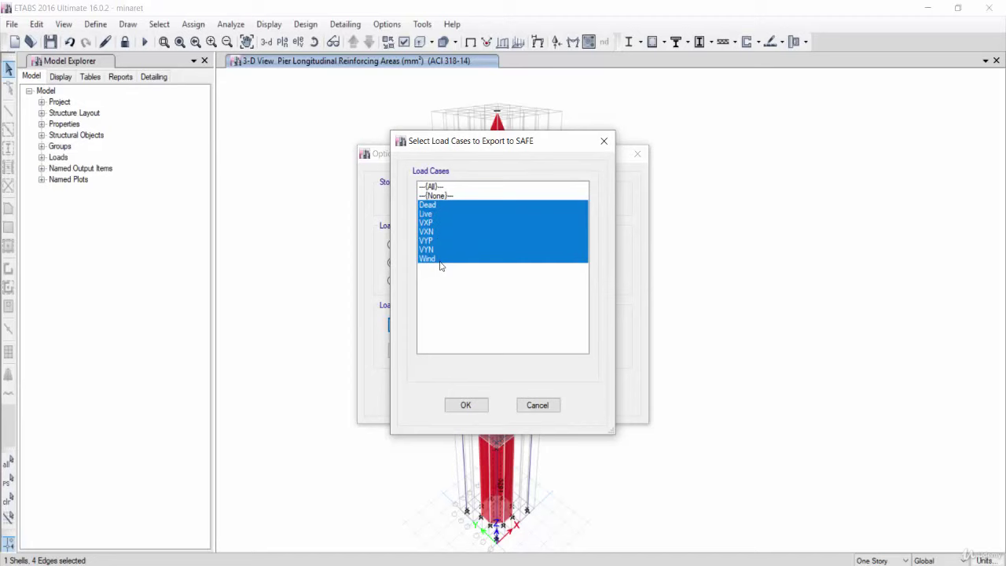
pyautogui.click(463, 403)
pyautogui.click(440, 351)
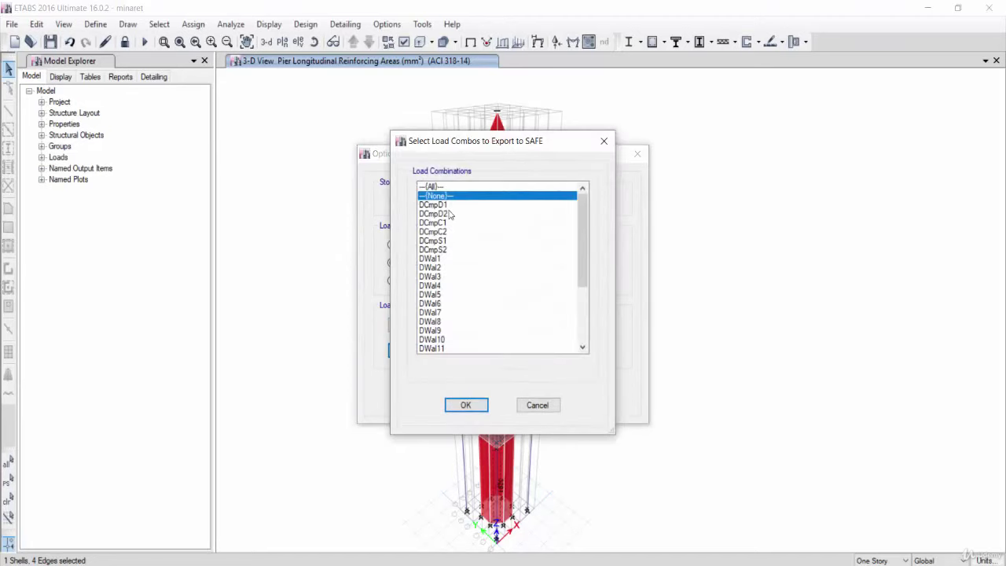
pyautogui.click(466, 405)
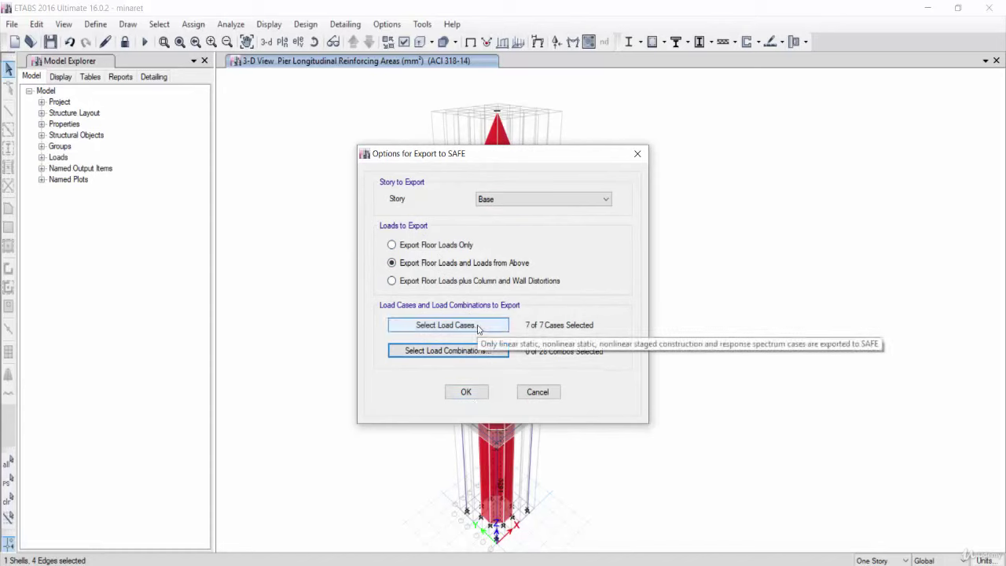
pyautogui.click(480, 395)
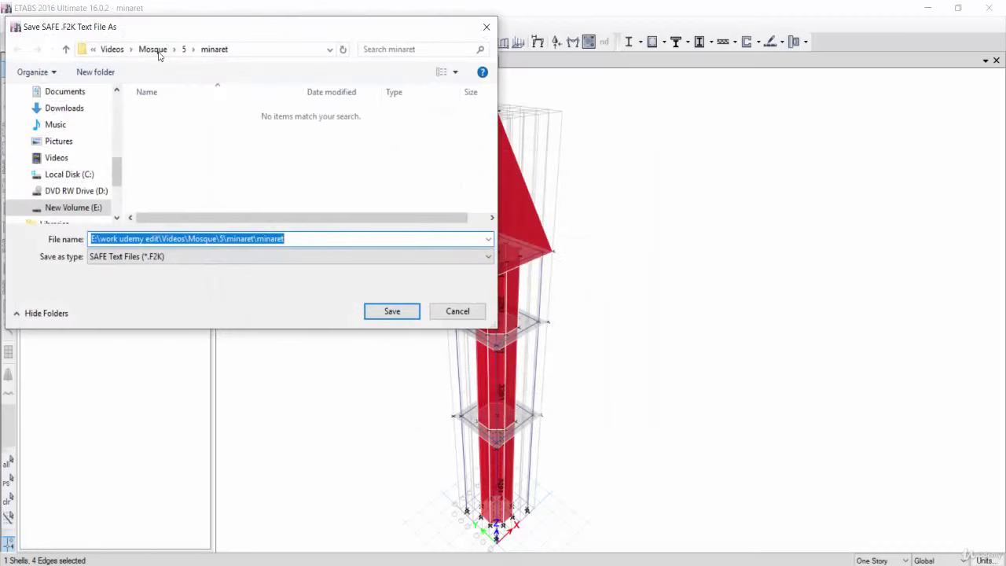
# Create a new folder 'safe' in folder 5 and save the export as minaret.
pyautogui.rightClick(193, 143)
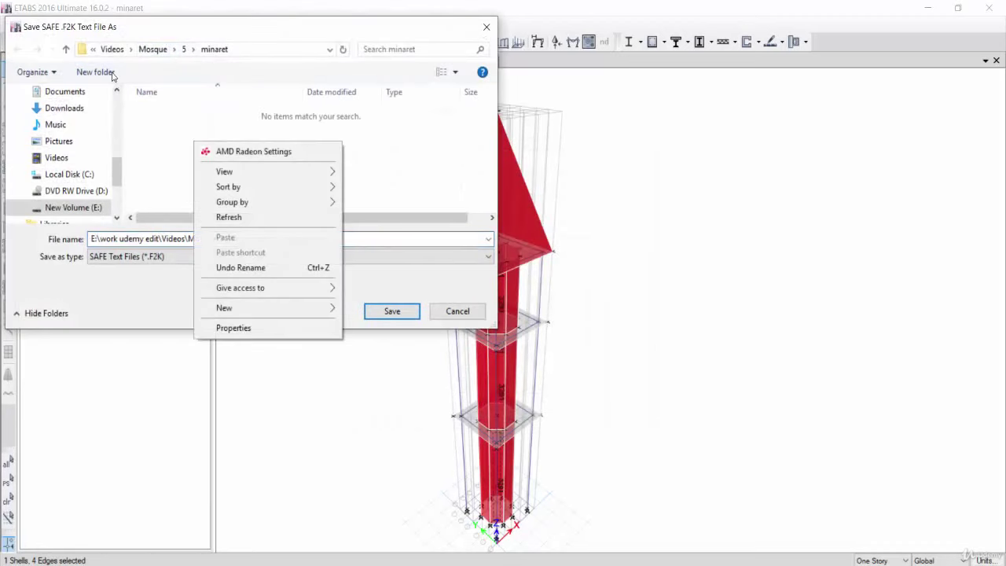
pyautogui.click(185, 49)
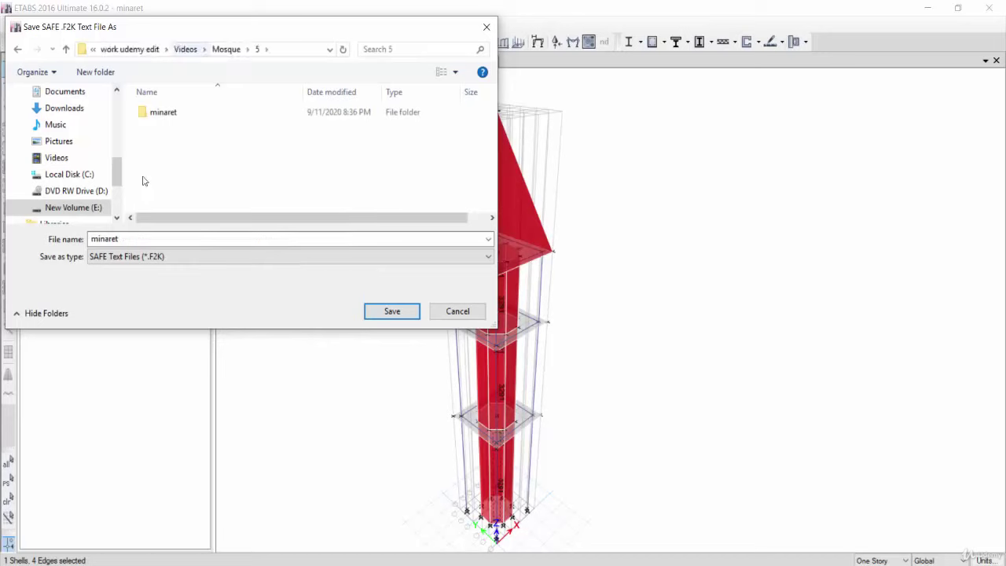
pyautogui.click(98, 71)
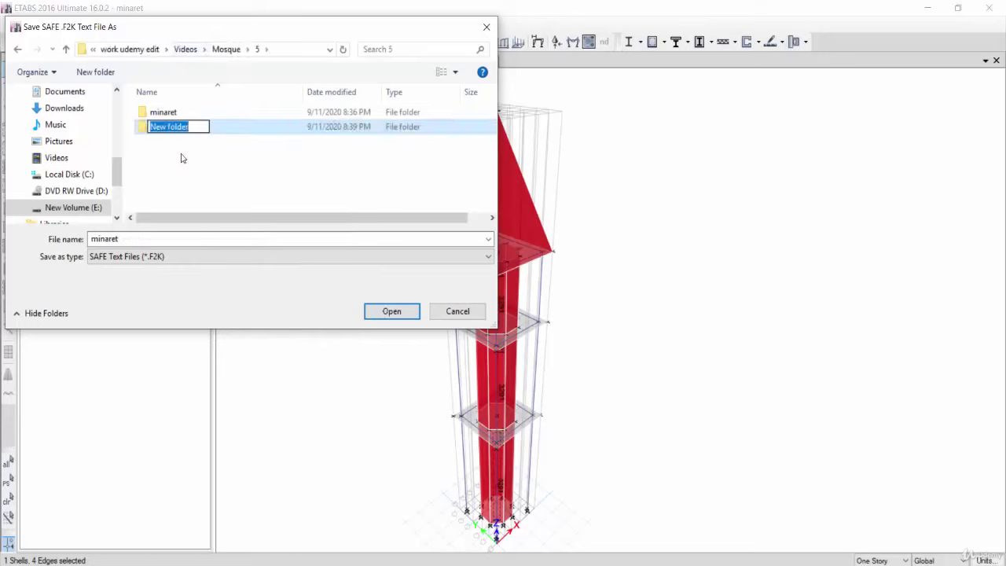
pyautogui.write('safe')
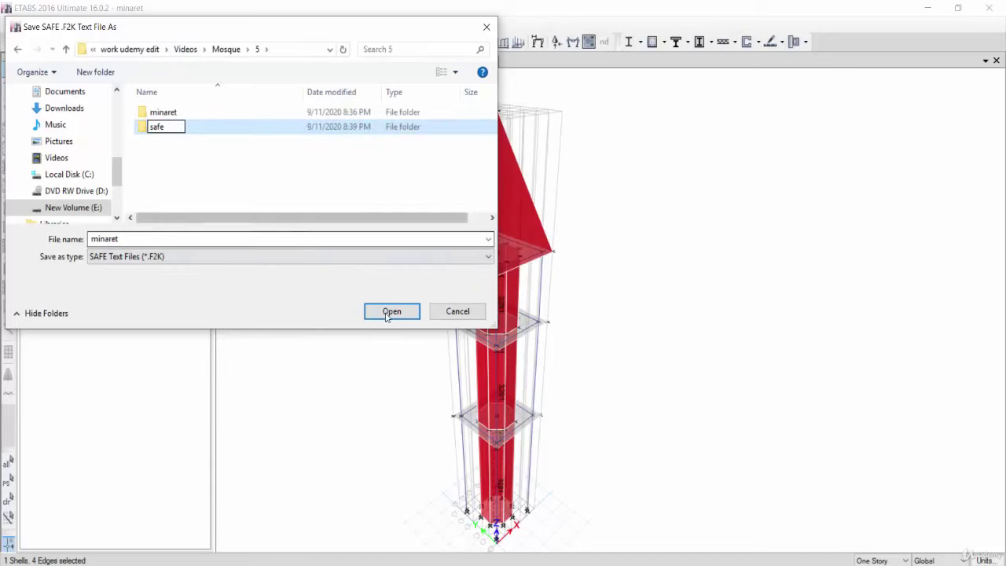
pyautogui.click(385, 314)
pyautogui.click(385, 314)
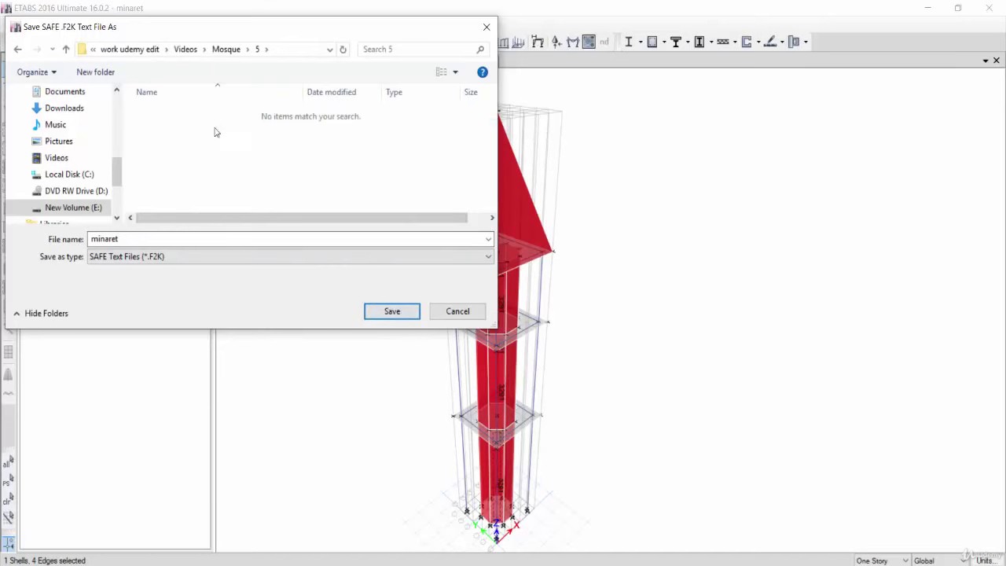
pyautogui.click(385, 314)
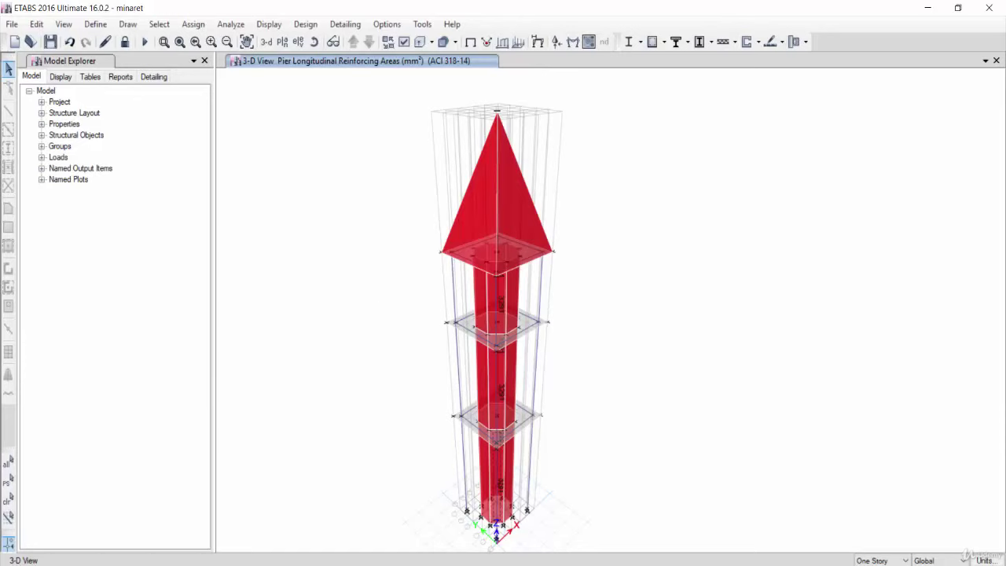
# Minimize ETABS and launch SAFE 2016, dismissing the tip of the day.
pyautogui.click(930, 11)
pyautogui.click(943, 6)
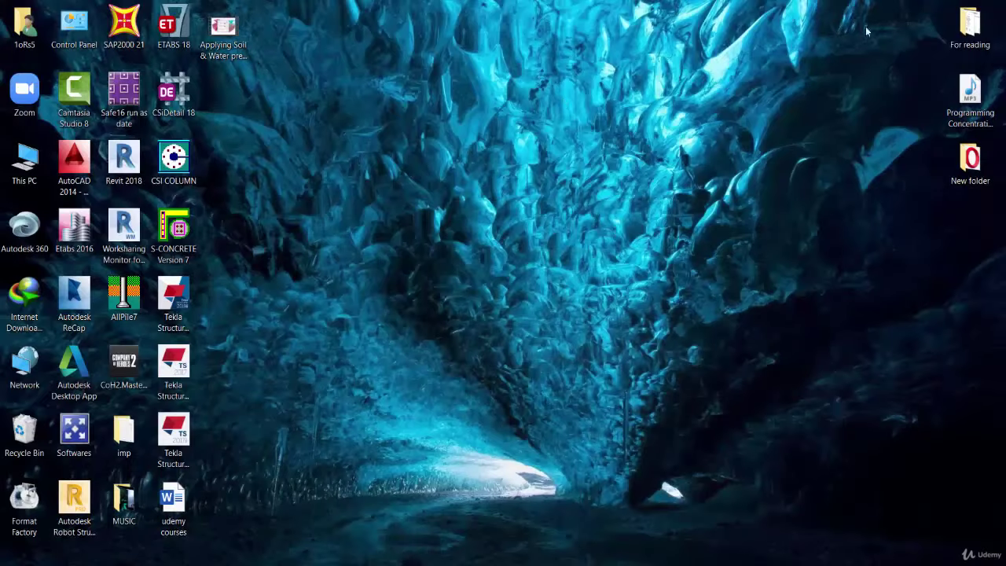
pyautogui.doubleClick(124, 90)
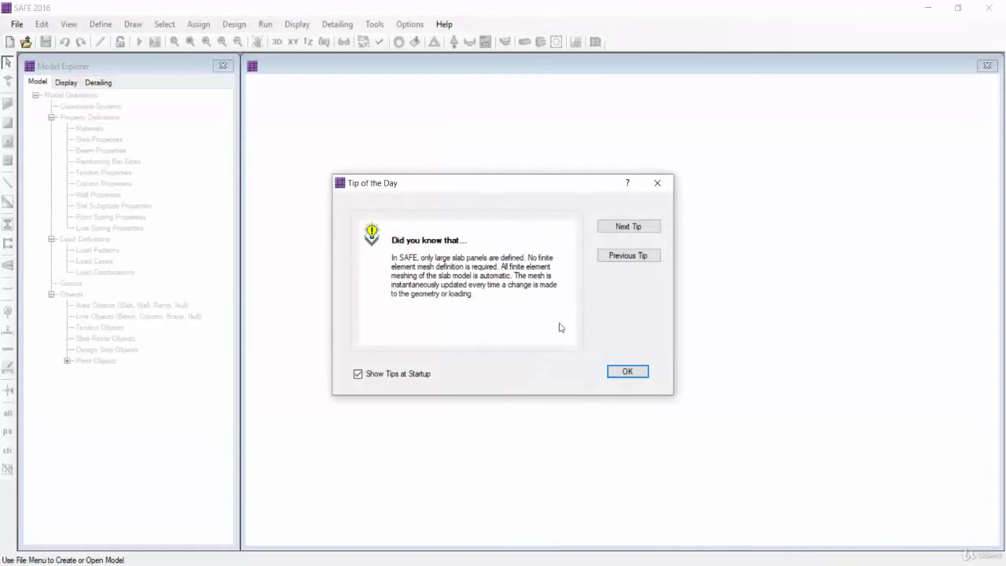
pyautogui.click(627, 373)
# Import minaret.F2K as a SAFE text file from Mosque\5\safe.
pyautogui.click(17, 24)
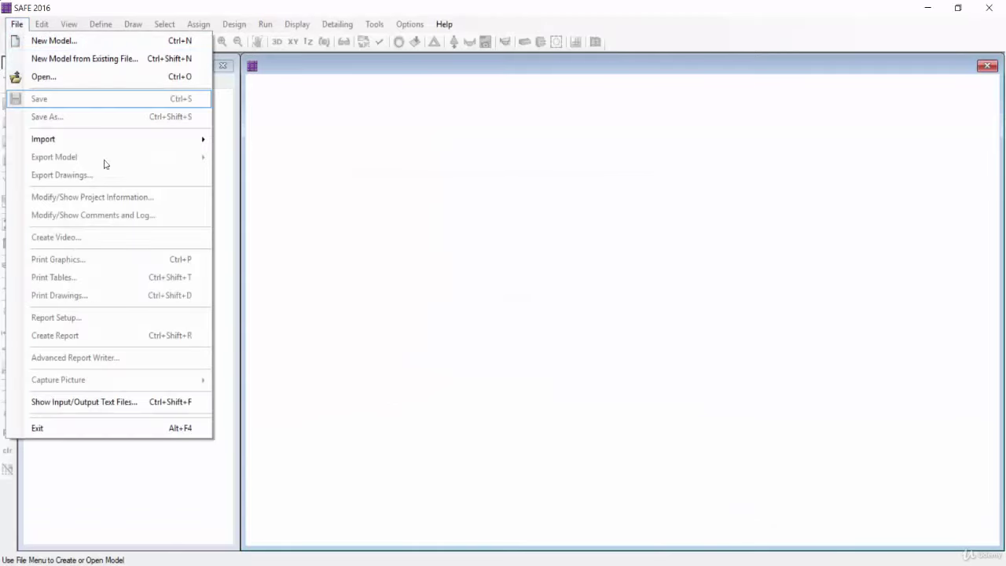
pyautogui.click(275, 140)
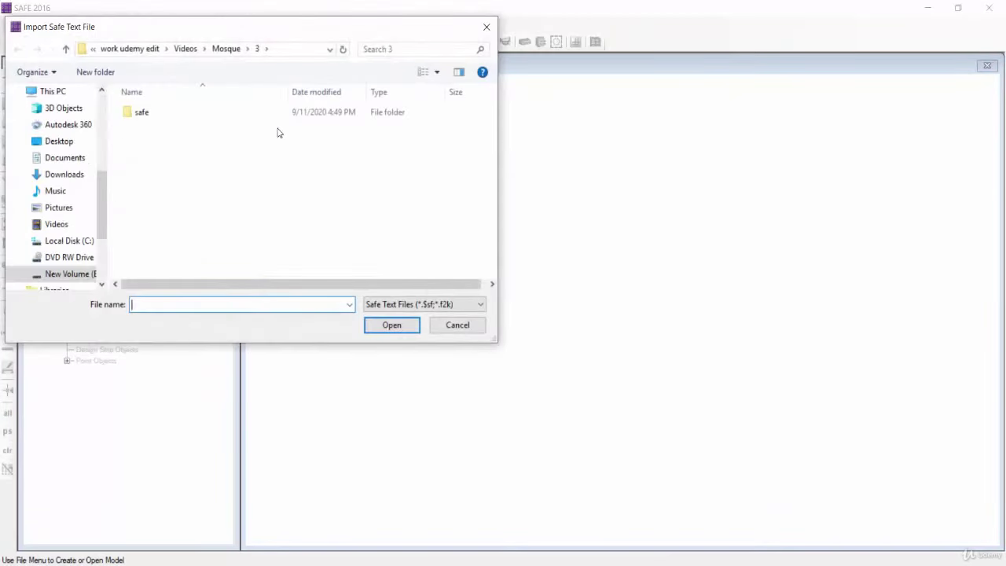
pyautogui.click(226, 49)
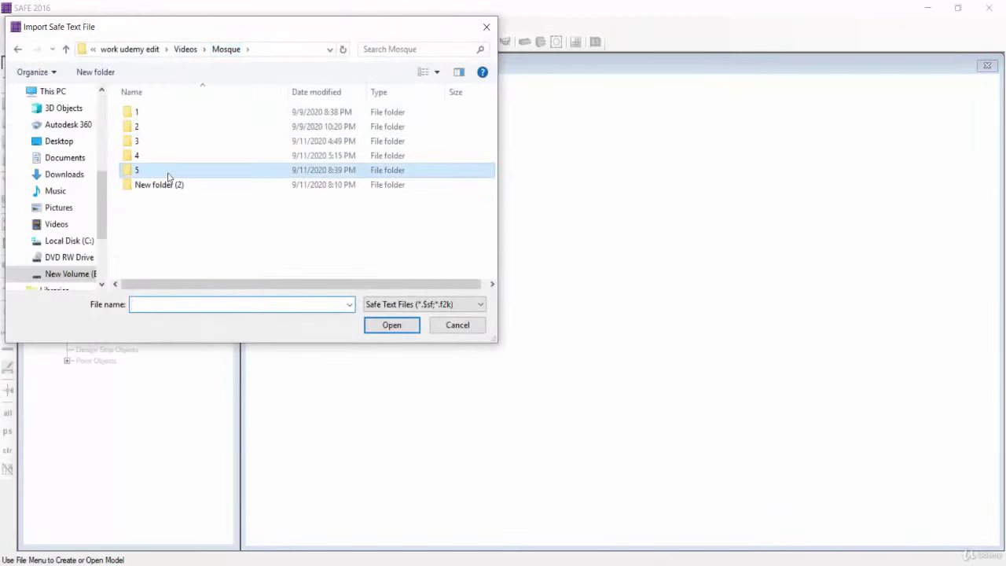
pyautogui.doubleClick(167, 172)
pyautogui.doubleClick(168, 126)
pyautogui.doubleClick(169, 112)
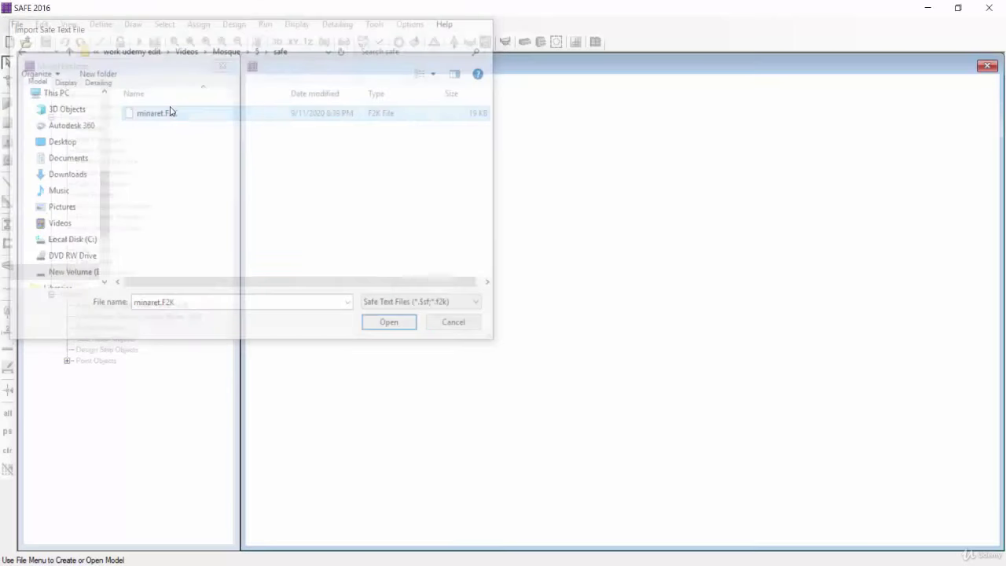
# Zoom into the plan and uncheck Points Invisible in the display options.
pyautogui.scroll(3, 640, 319)
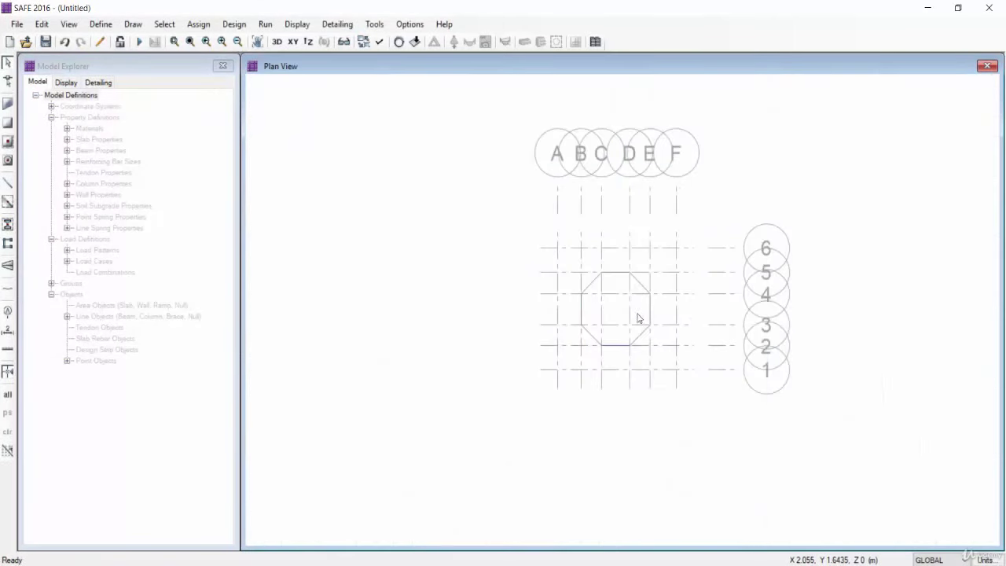
pyautogui.scroll(2, 680, 312)
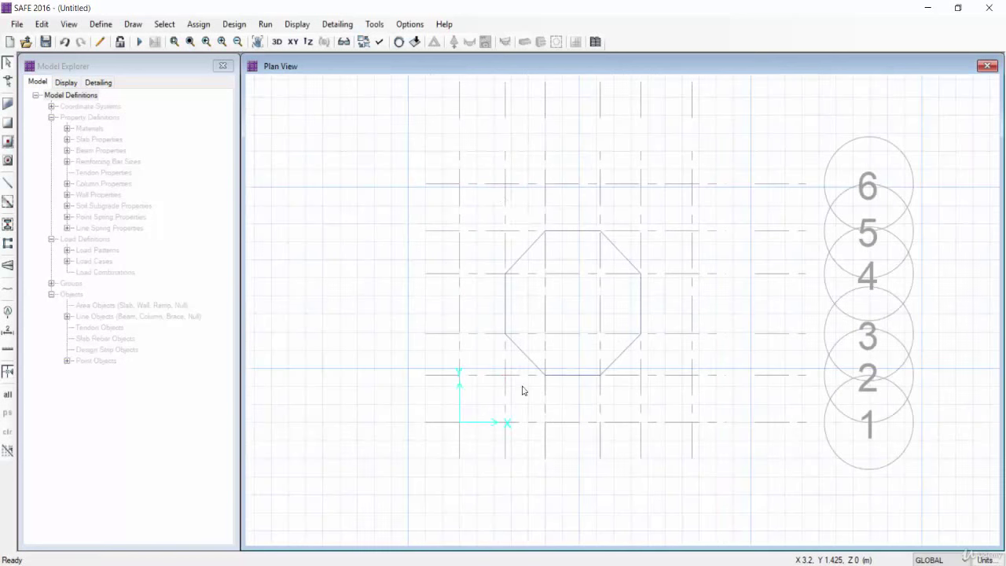
pyautogui.click(376, 44)
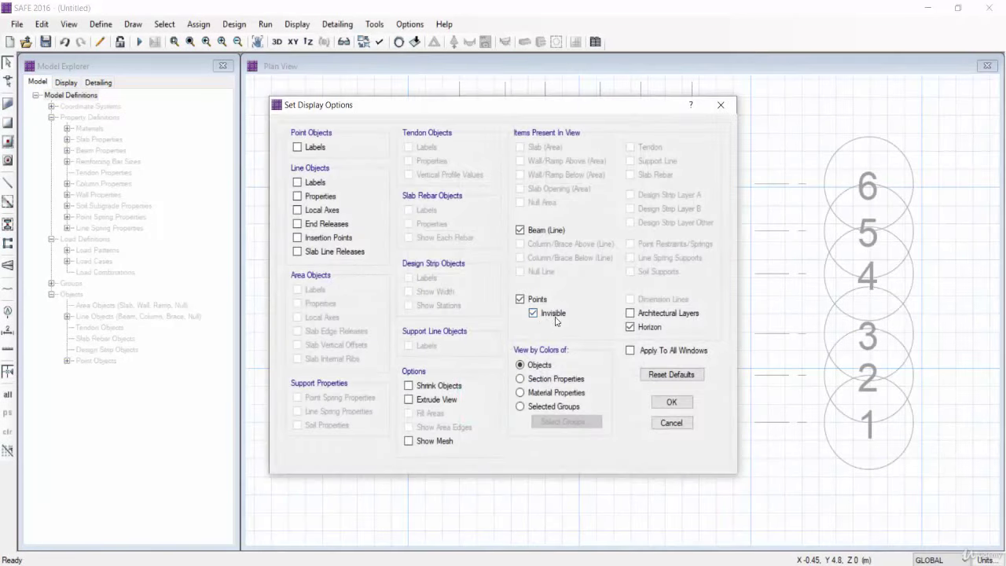
pyautogui.click(532, 312)
pyautogui.click(668, 399)
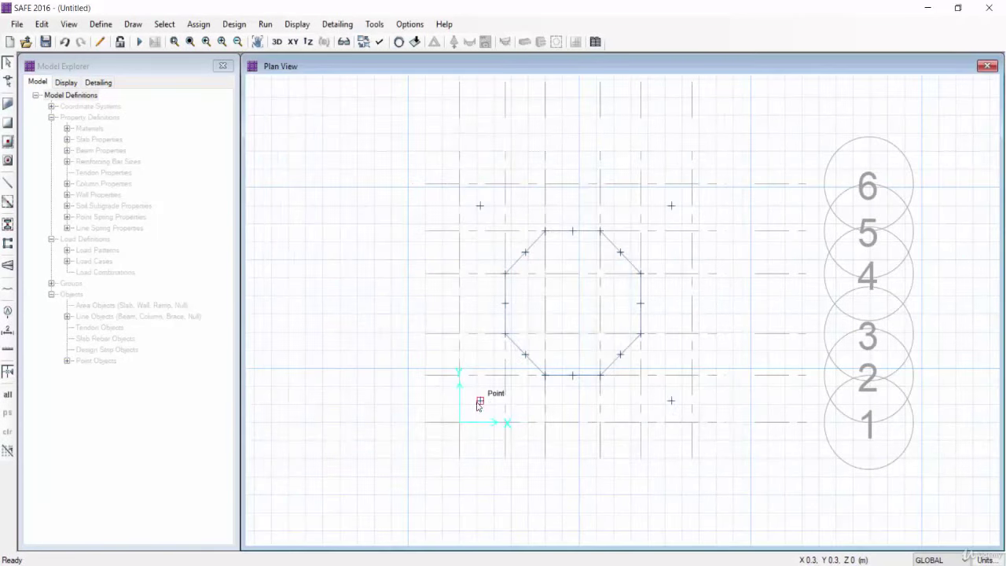
# Modify SLAB1 into the MAT property, type Mat, 500 mm thick.
pyautogui.click(100, 23)
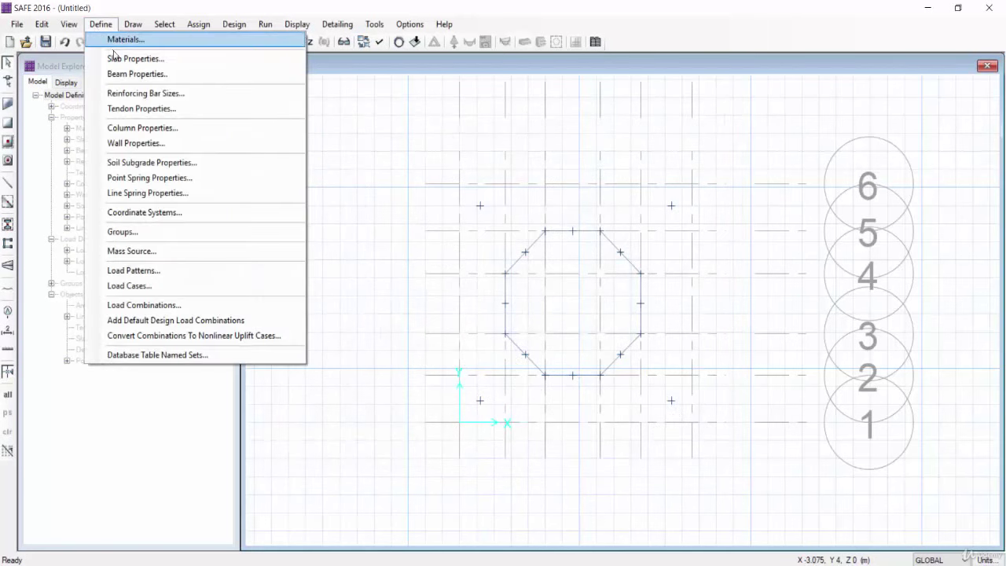
pyautogui.click(118, 58)
pyautogui.click(573, 280)
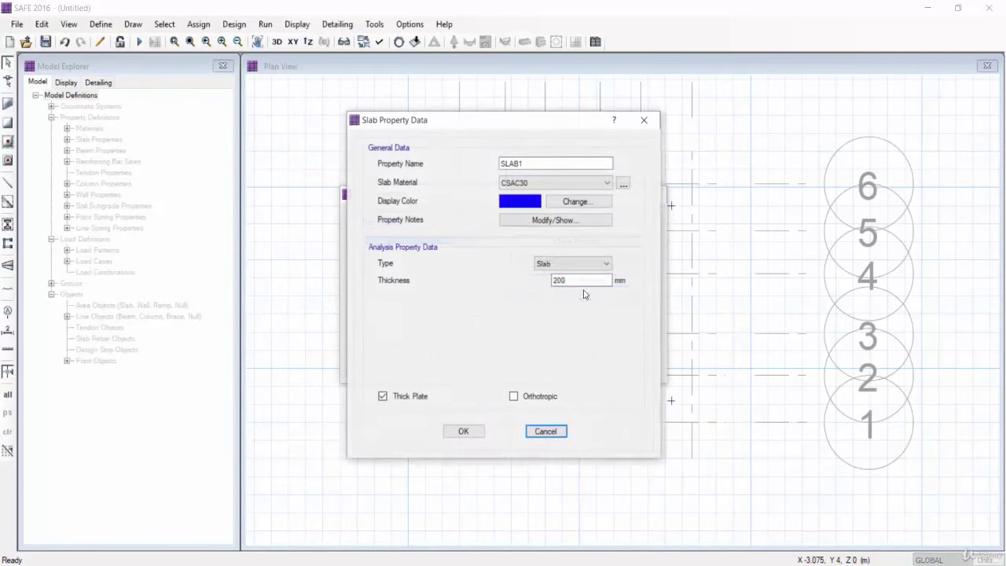
pyautogui.moveTo(574, 280); pyautogui.dragTo(516, 288)
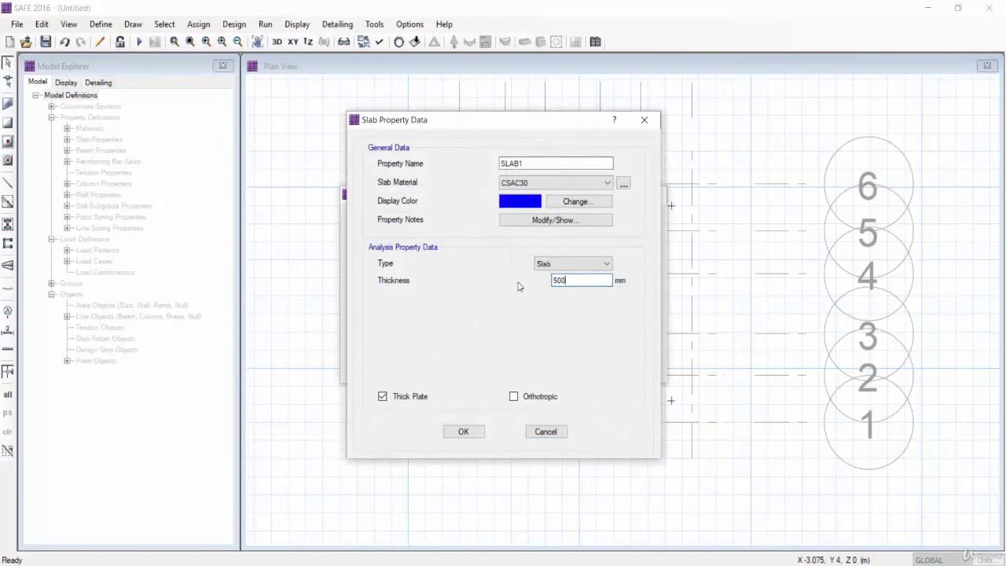
pyautogui.click(563, 263)
pyautogui.click(558, 318)
pyautogui.click(529, 160)
pyautogui.write('MAT')
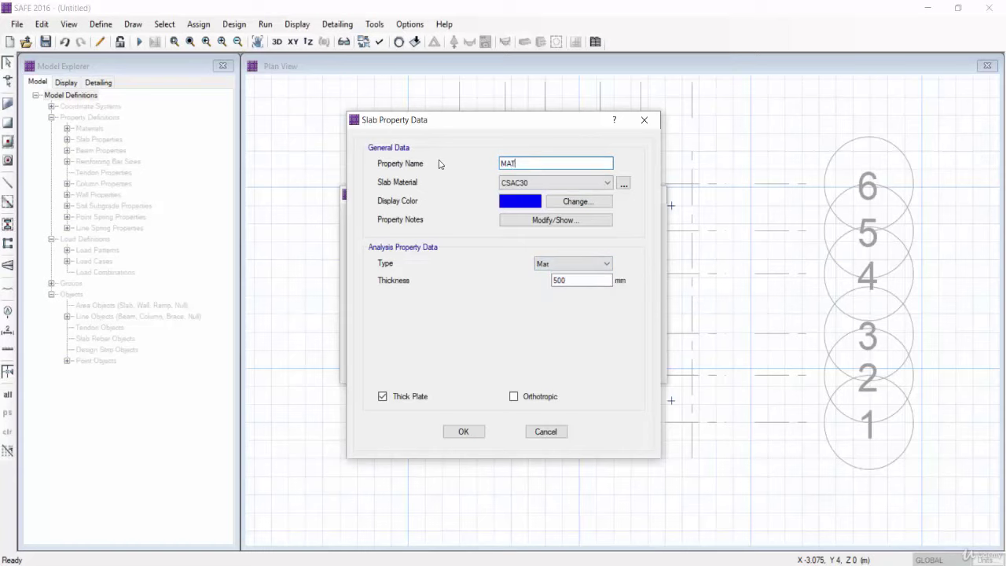
pyautogui.click(461, 433)
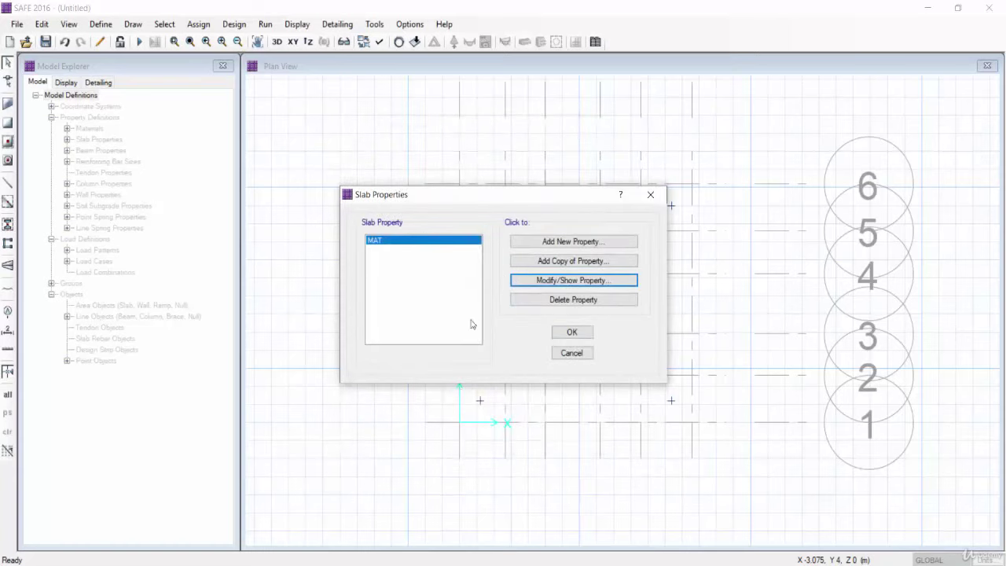
# Add a copy of MAT as Stif with type Stiff and 500 mm thickness.
pyautogui.click(562, 261)
pyautogui.click(570, 267)
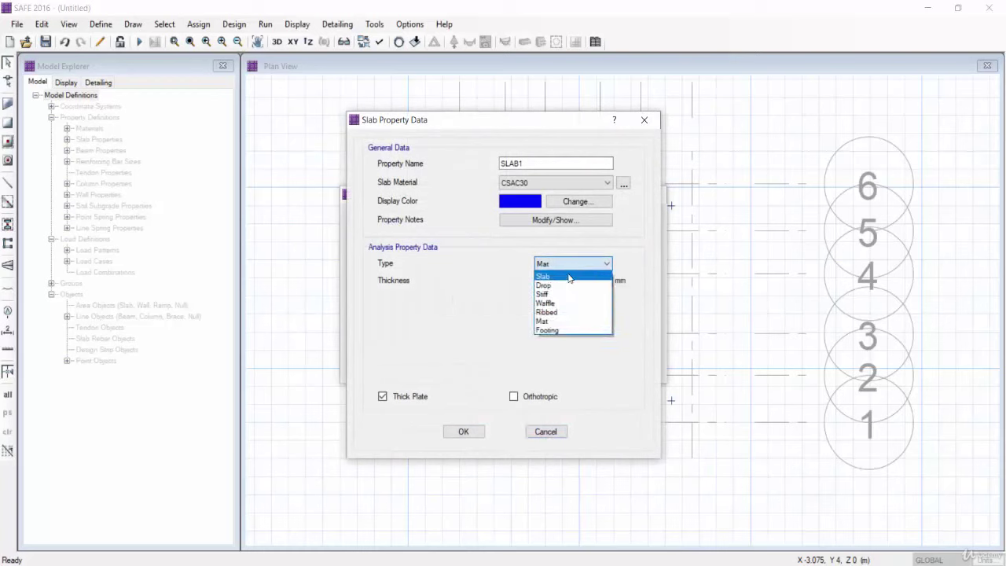
pyautogui.click(564, 294)
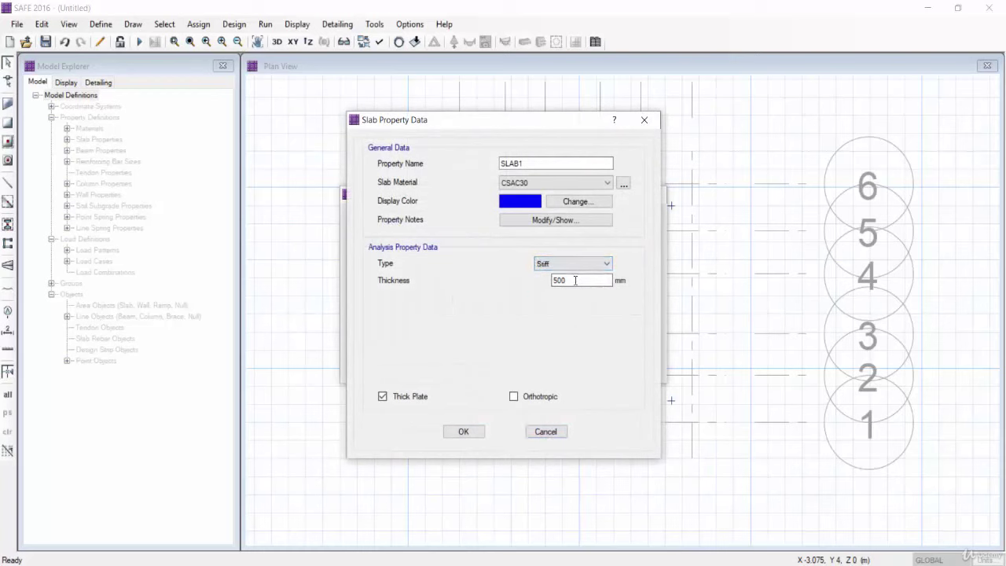
pyautogui.click(575, 280)
pyautogui.moveTo(532, 165); pyautogui.dragTo(481, 168)
pyautogui.click(462, 431)
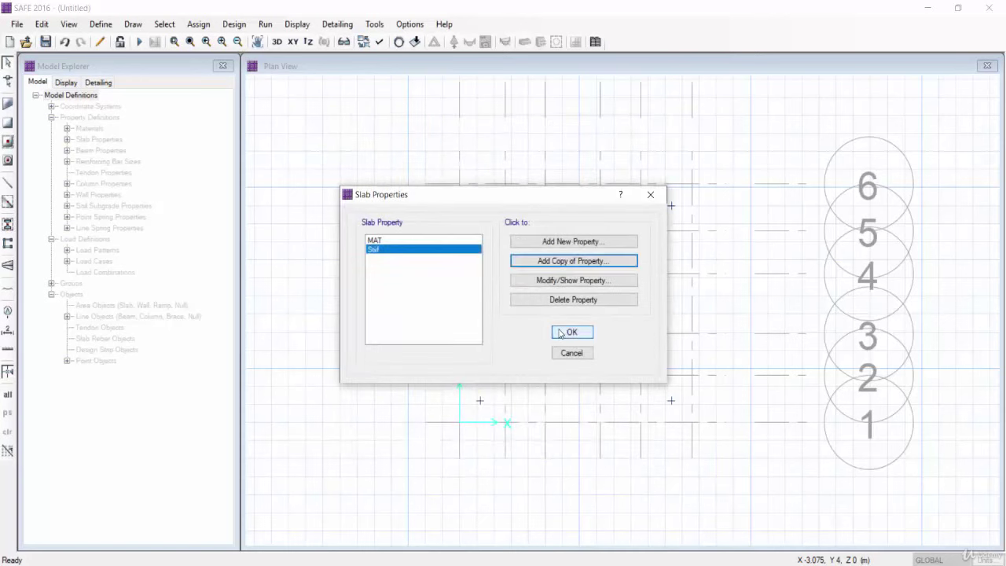
pyautogui.click(575, 331)
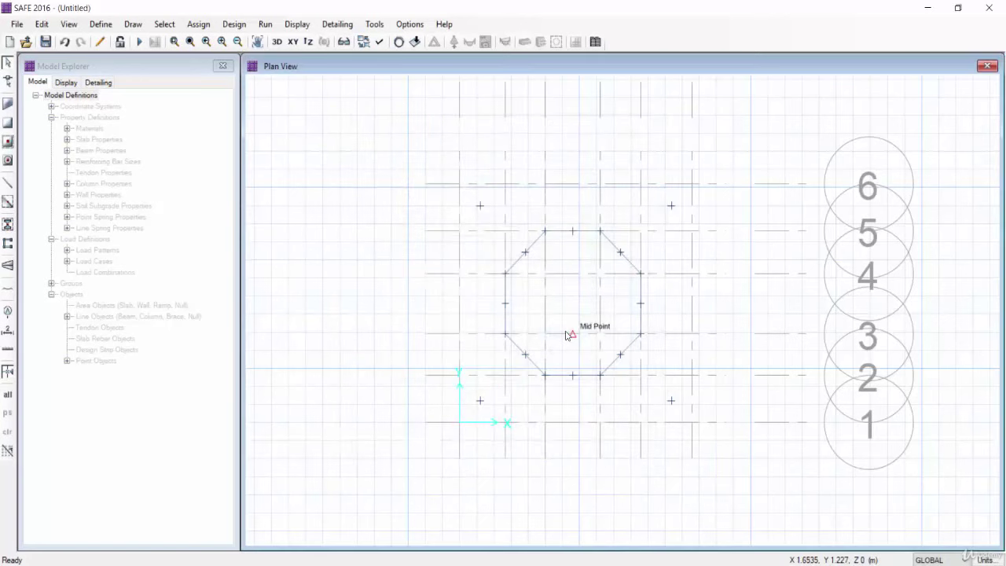
# Quick-draw the MAT slab over the grid area starting at A6, then pick Stif as the property.
pyautogui.click(8, 141)
pyautogui.moveTo(899, 88); pyautogui.dragTo(227, 194)
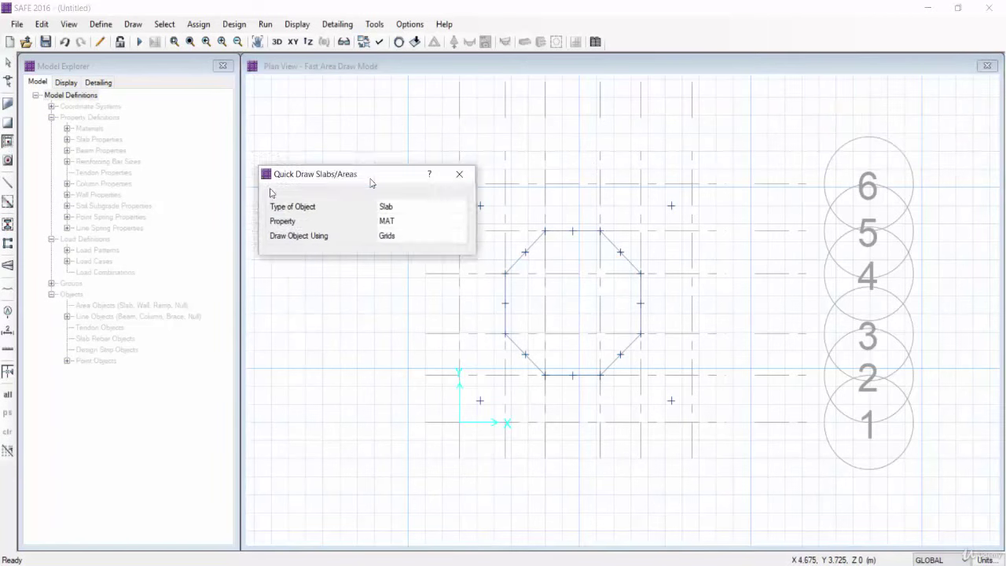
pyautogui.moveTo(490, 287); pyautogui.dragTo(693, 428)
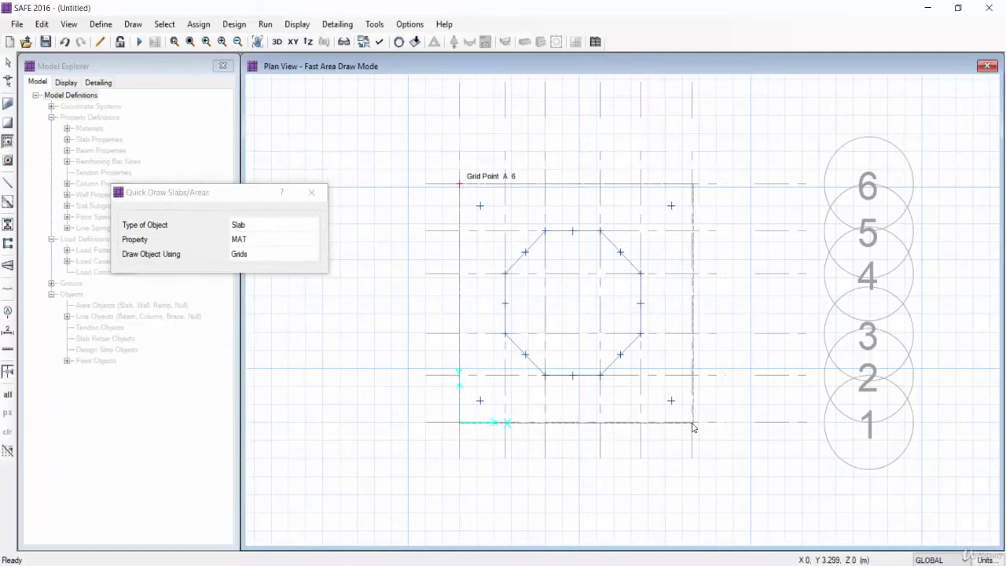
pyautogui.moveTo(693, 428); pyautogui.dragTo(693, 427)
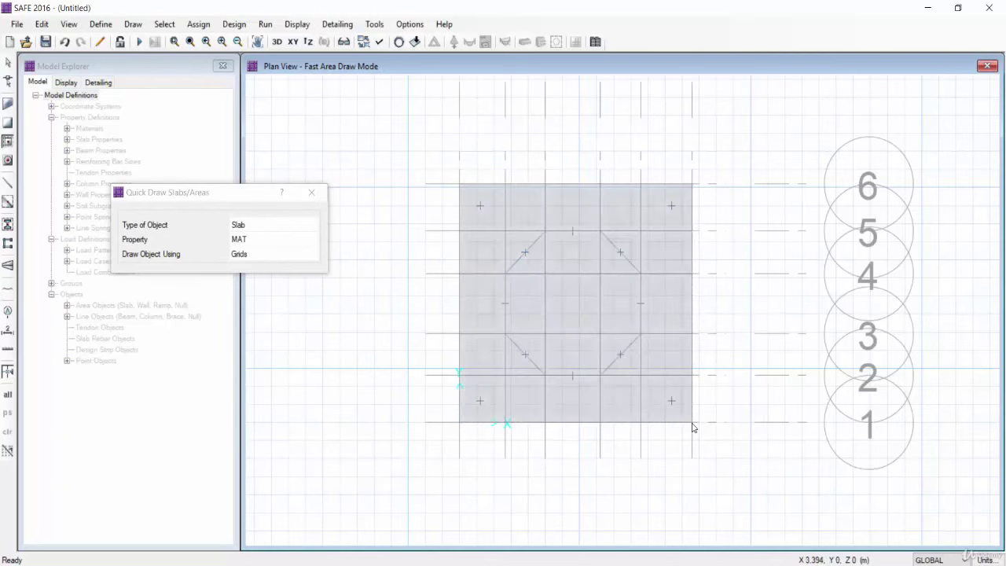
pyautogui.click(297, 241)
pyautogui.click(312, 239)
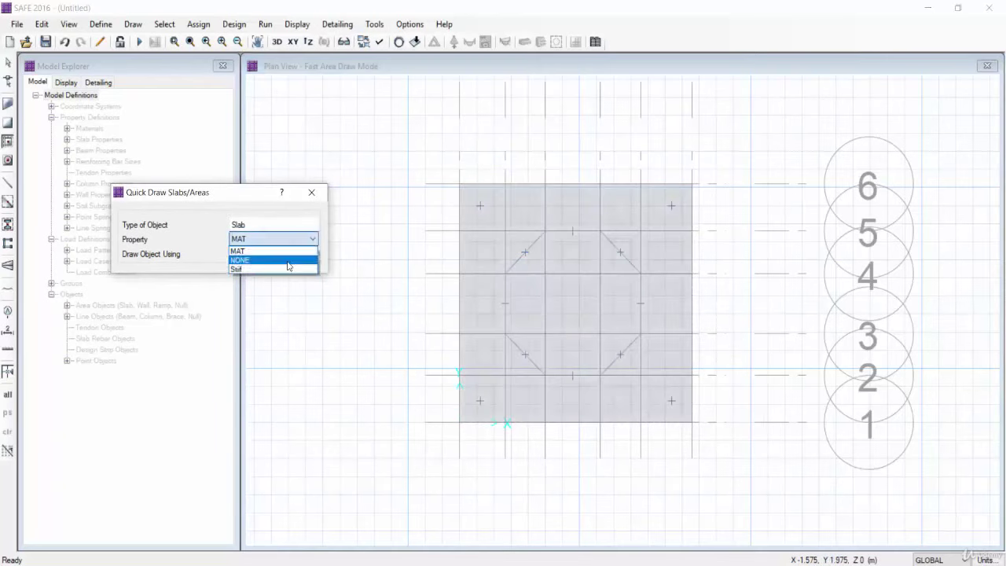
pyautogui.click(285, 267)
pyautogui.click(311, 191)
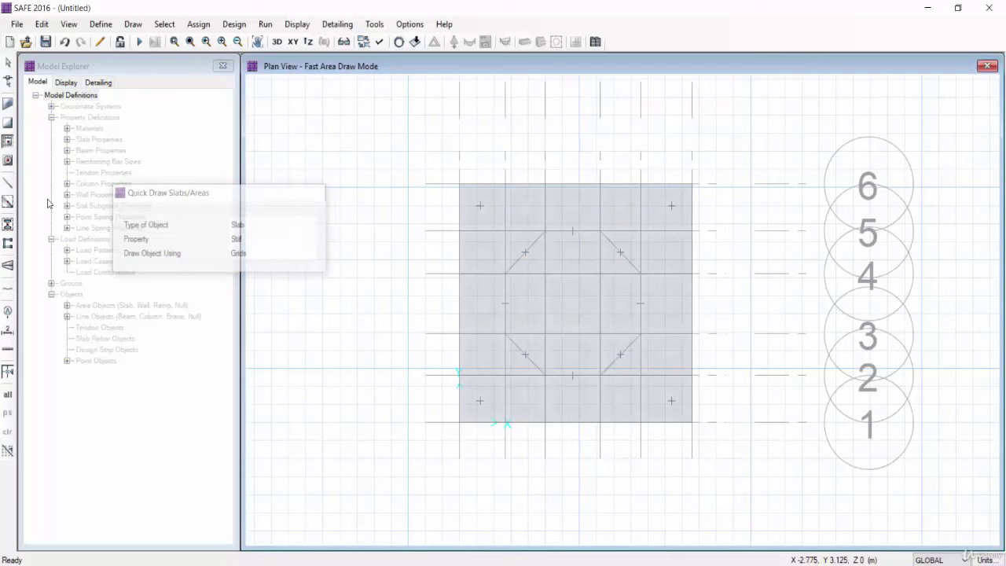
# Set the around-points slab size to 0.5 m by 0.5 m.
pyautogui.click(8, 161)
pyautogui.moveTo(877, 88)
pyautogui.mouseDown()
pyautogui.moveTo(2, 255)
pyautogui.moveTo(269, 246)
pyautogui.mouseUp()
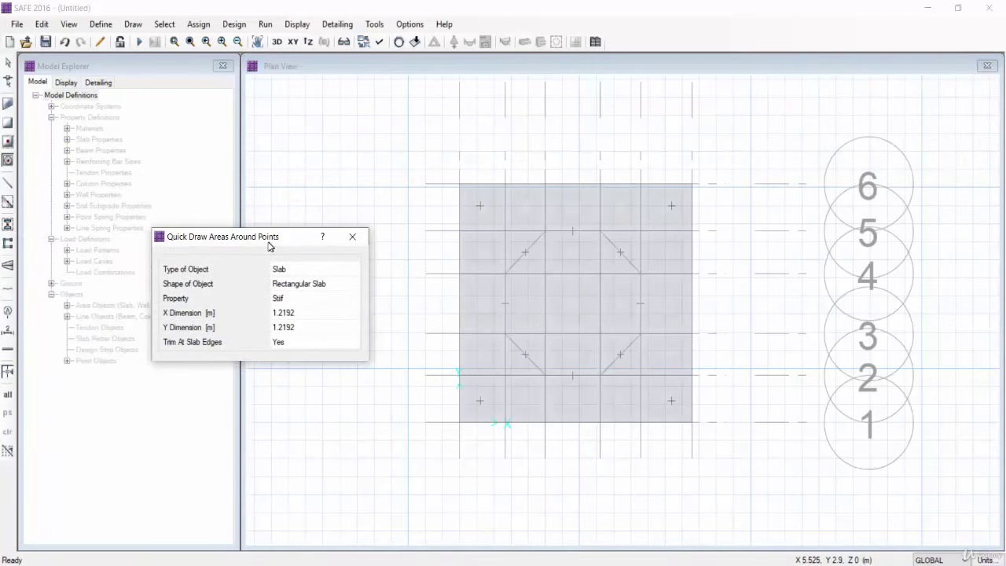
pyautogui.click(294, 314)
pyautogui.write('0.5')
pyautogui.click(296, 325)
pyautogui.write('0')
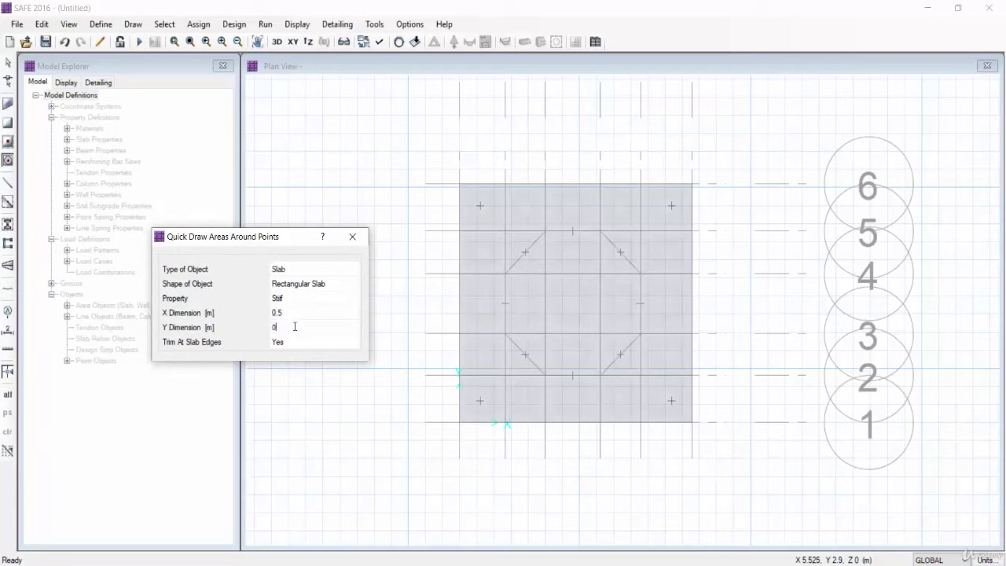
pyautogui.press('Return')
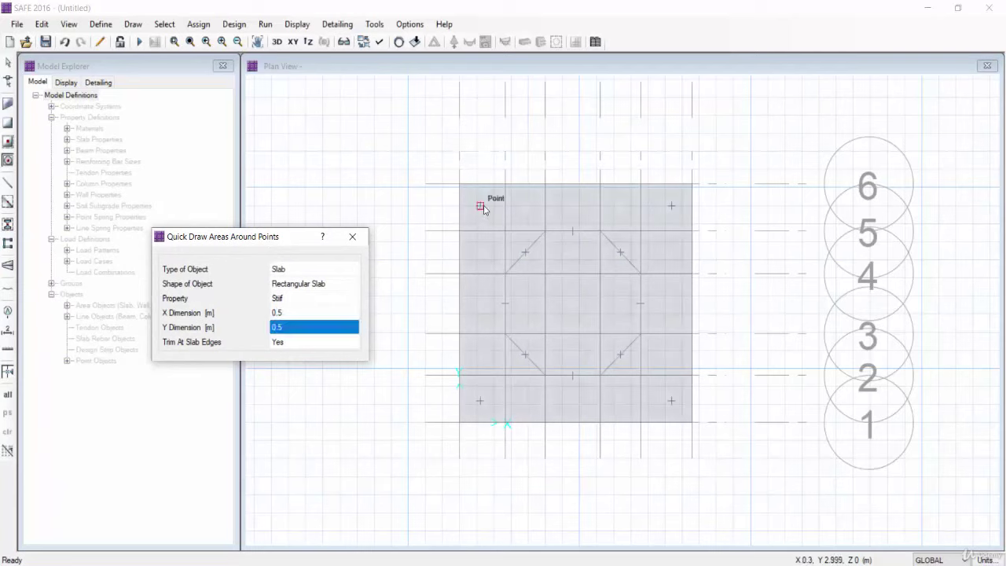
# Place Stif slabs around the top-left, bottom-left, bottom-right and top-right corner points.
pyautogui.click(481, 206)
pyautogui.click(480, 401)
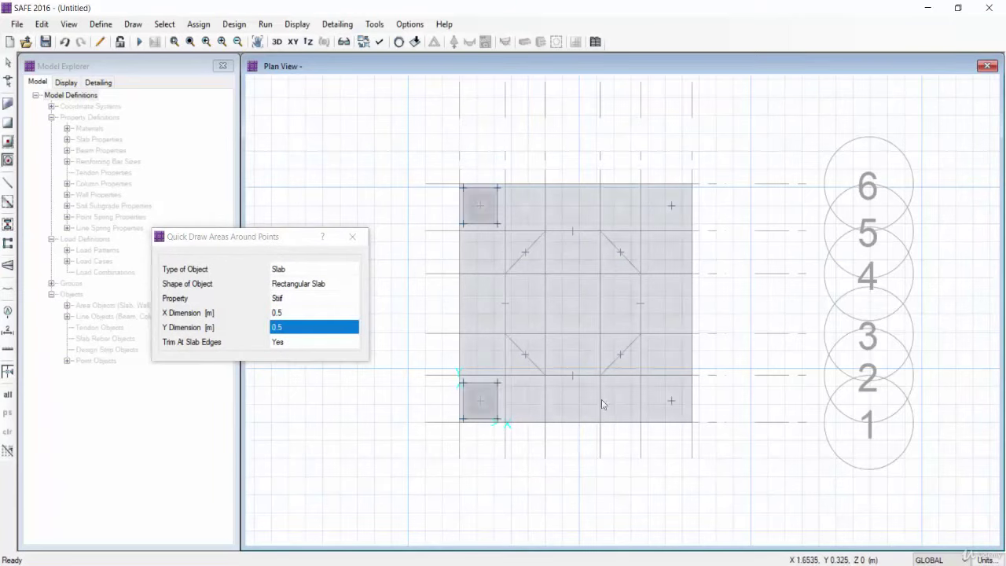
pyautogui.click(672, 401)
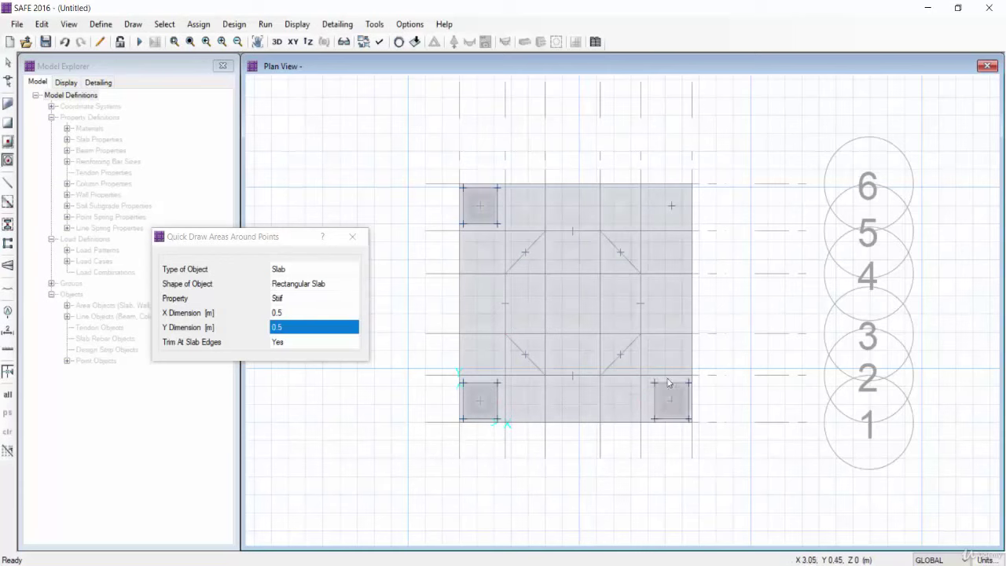
pyautogui.click(671, 207)
pyautogui.click(352, 236)
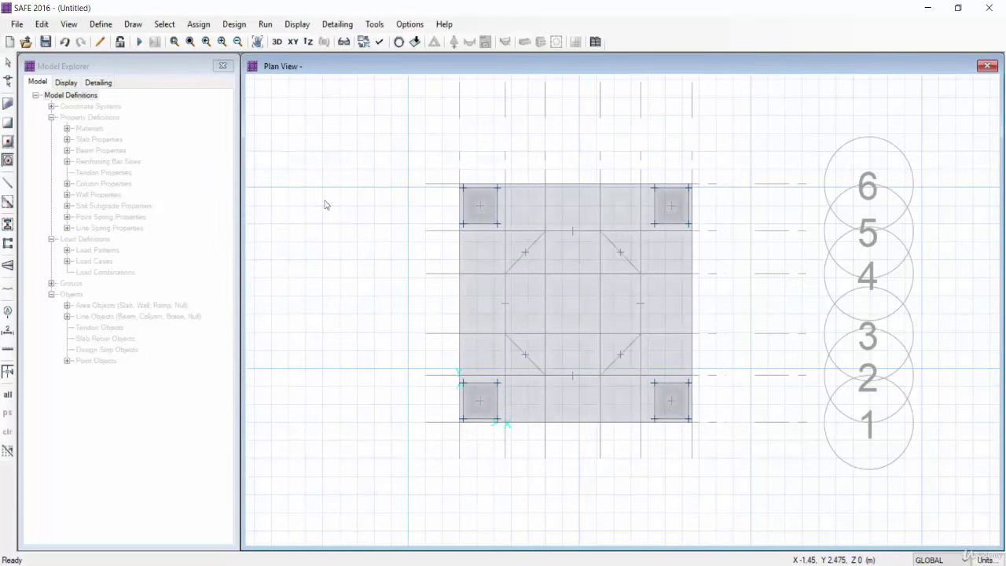
# Select the eight octagon lines by selecting all beam-property objects.
pyautogui.click(172, 27)
pyautogui.moveTo(345, 118)
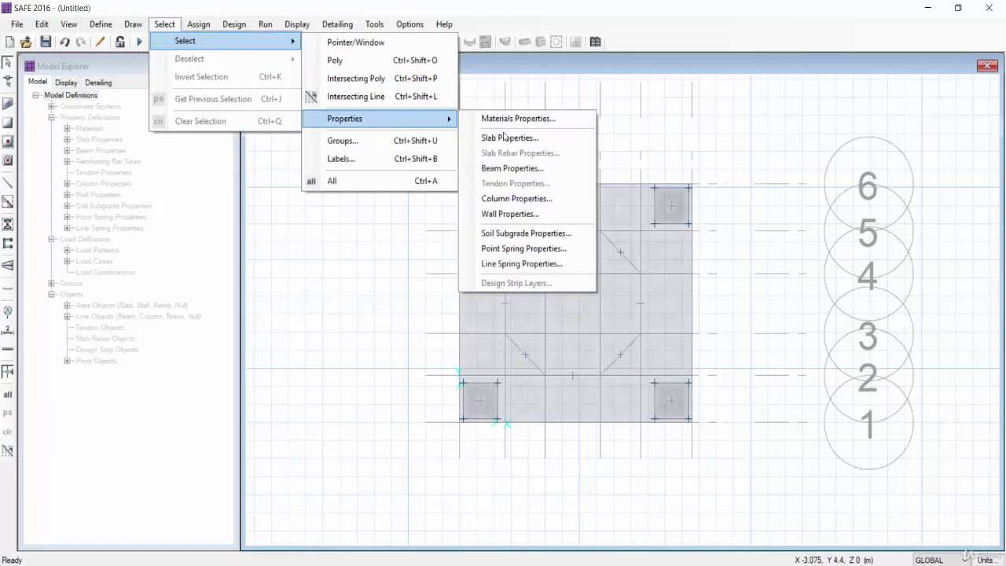
pyautogui.click(512, 168)
pyautogui.moveTo(462, 236); pyautogui.dragTo(456, 273)
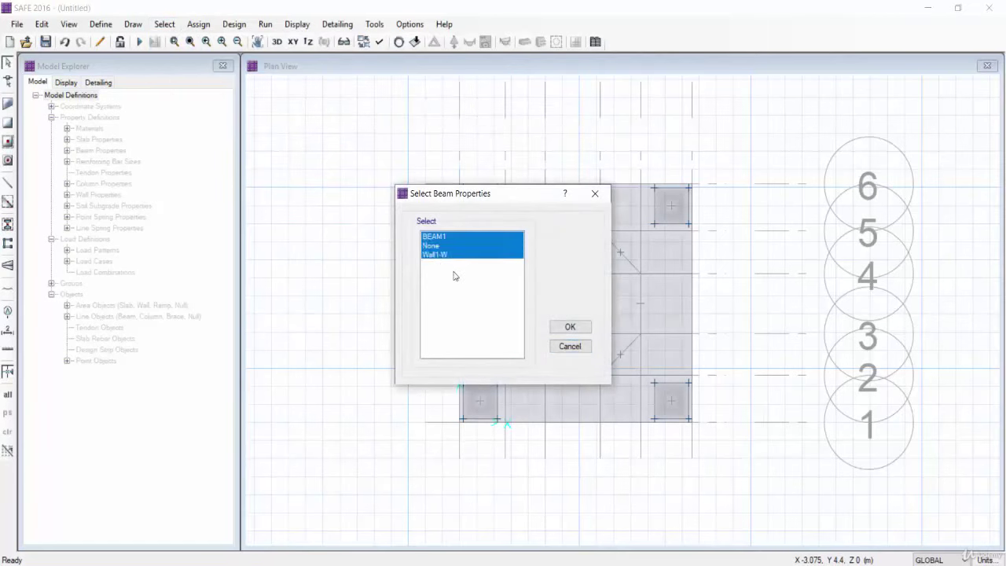
pyautogui.click(571, 326)
# Delete the octagon lines and select the slab panel just below the top-left pile.
pyautogui.click(42, 24)
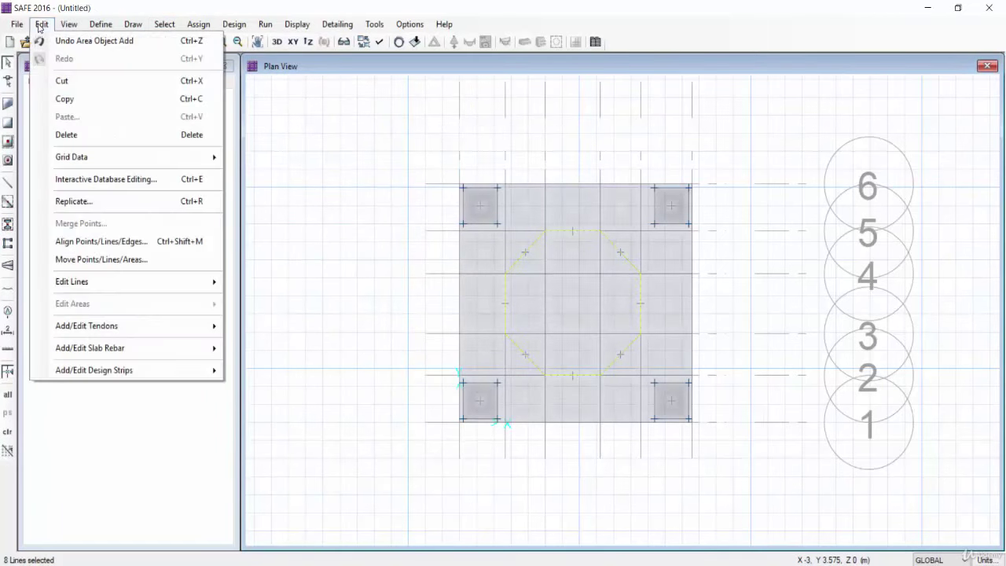
pyautogui.click(66, 135)
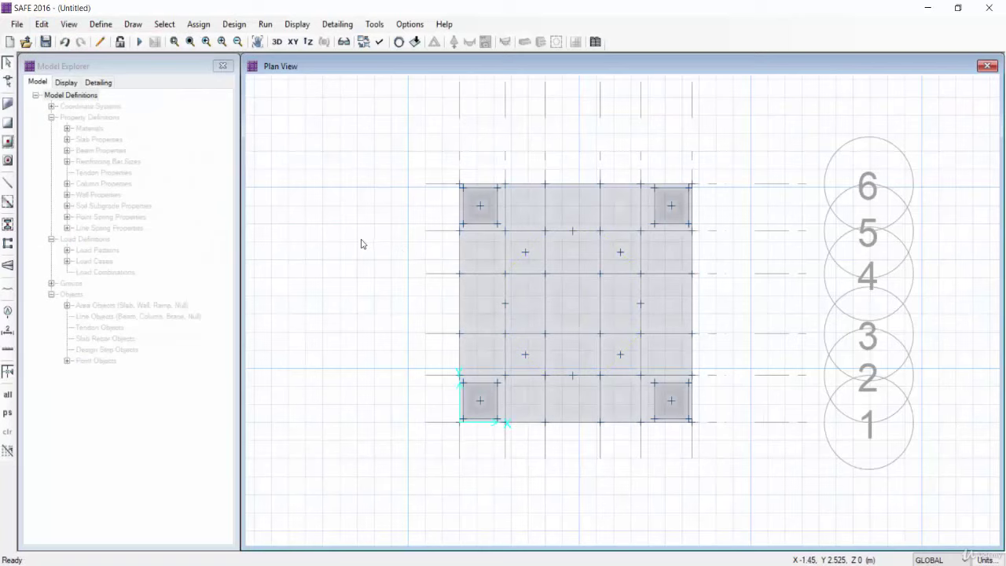
pyautogui.click(485, 252)
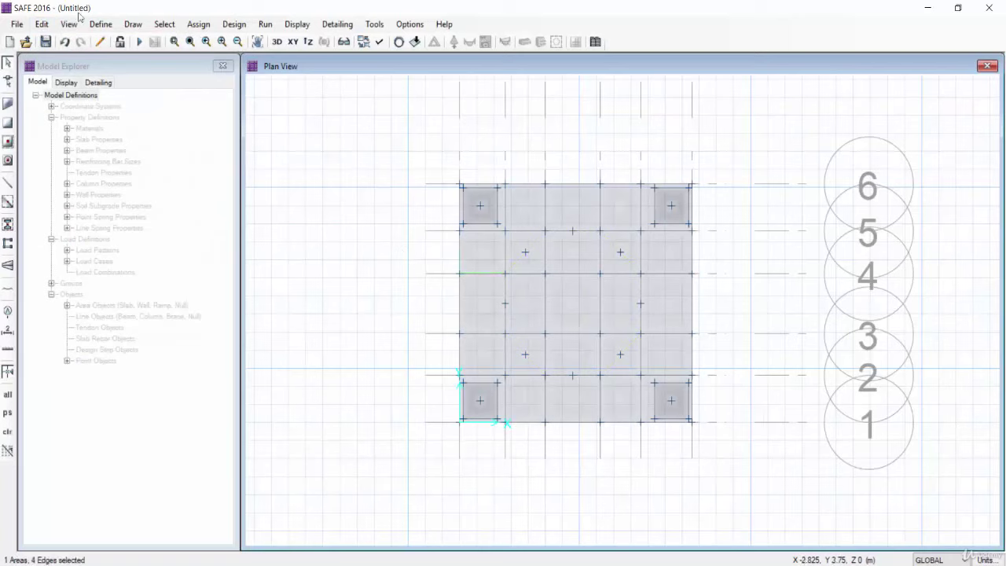
# Change SOIL1's subgrade modulus to 250*120 = 30000 kN/m3 and assign SOIL1 to the selected panel.
pyautogui.click(203, 28)
pyautogui.moveTo(227, 136)
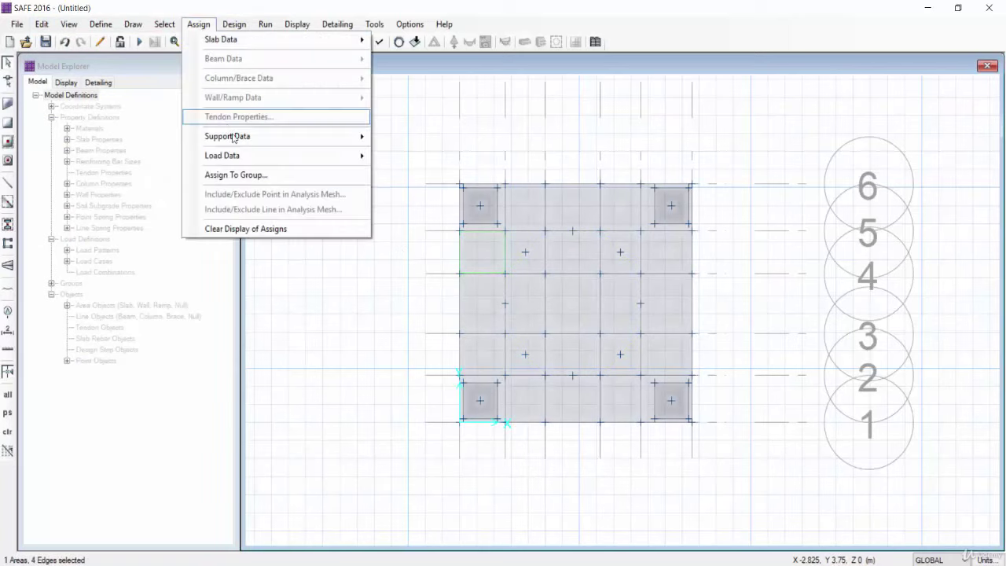
pyautogui.click(400, 139)
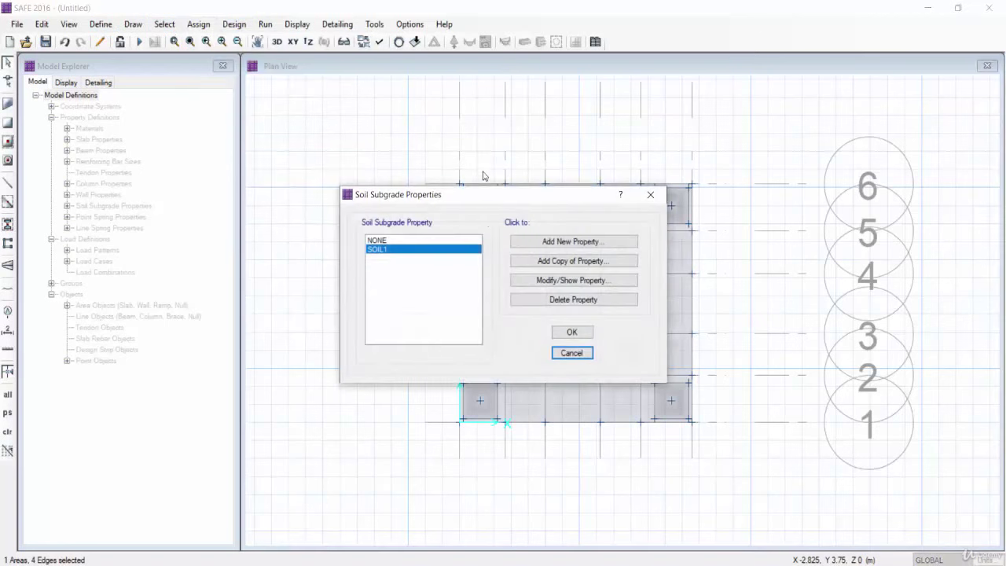
pyautogui.click(572, 281)
pyautogui.write('250*120')
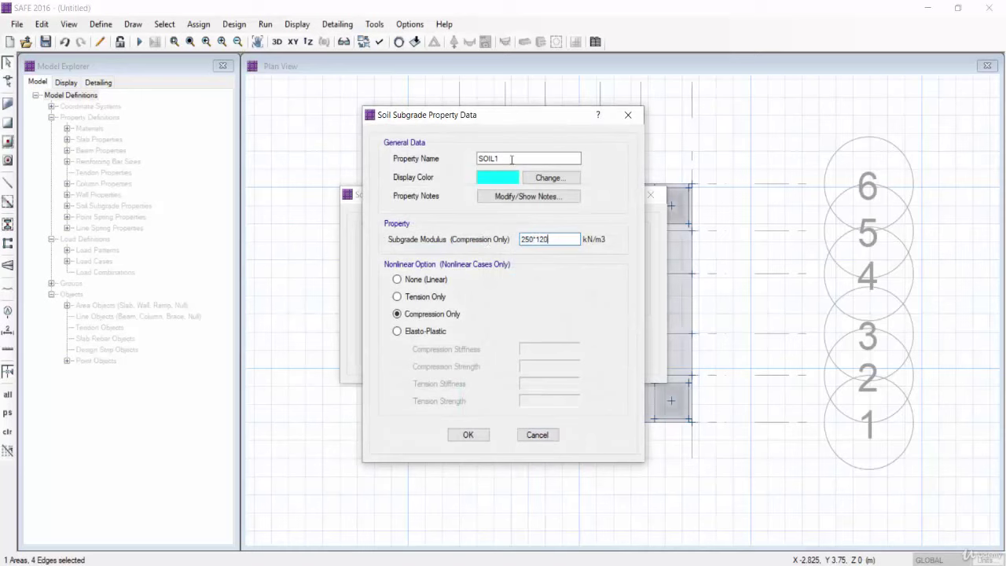
pyautogui.click(512, 159)
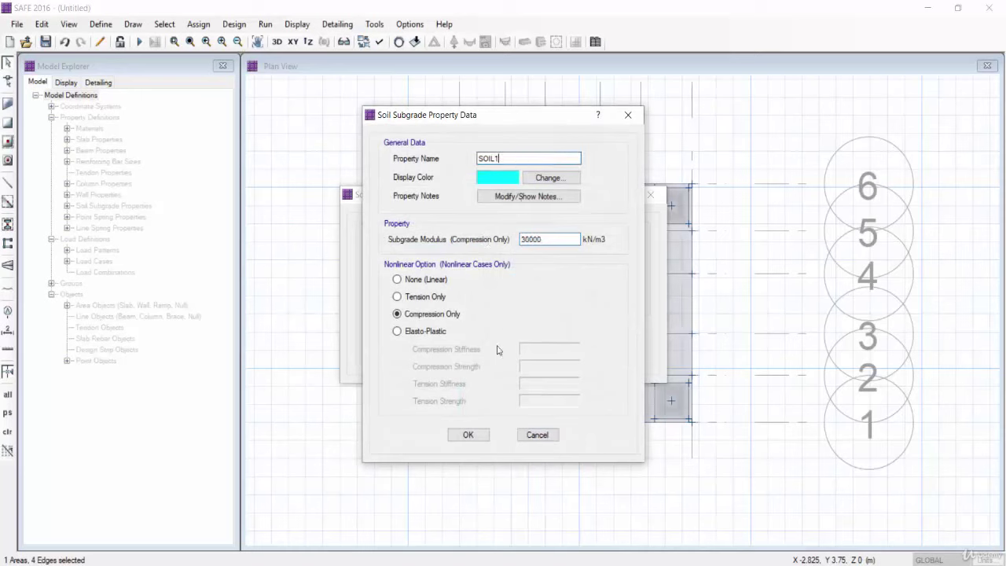
pyautogui.click(470, 434)
pyautogui.click(586, 331)
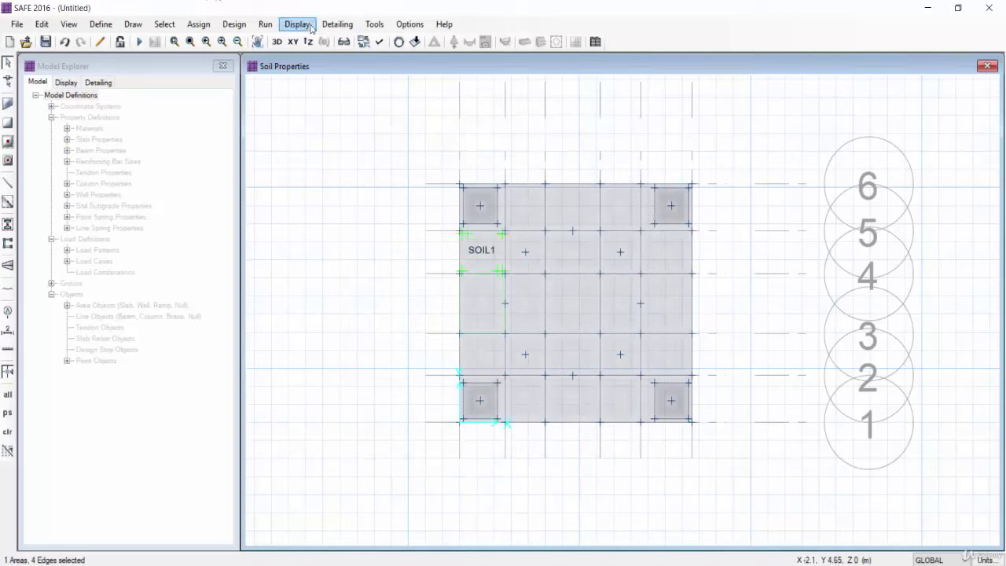
# Change the automatic slab mesh's approximate maximum size from 1.2 m to 0.5 m.
pyautogui.click(265, 25)
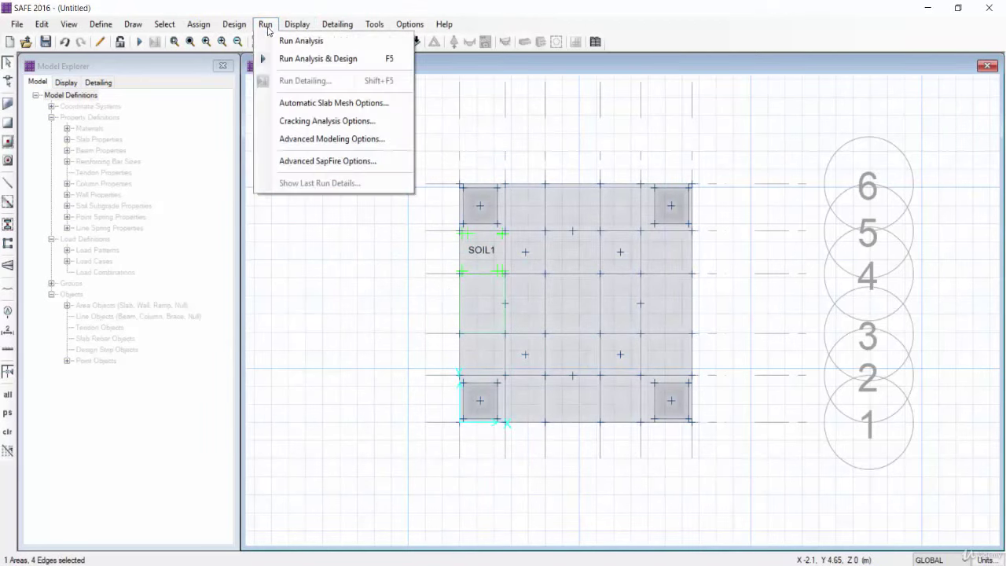
pyautogui.click(365, 103)
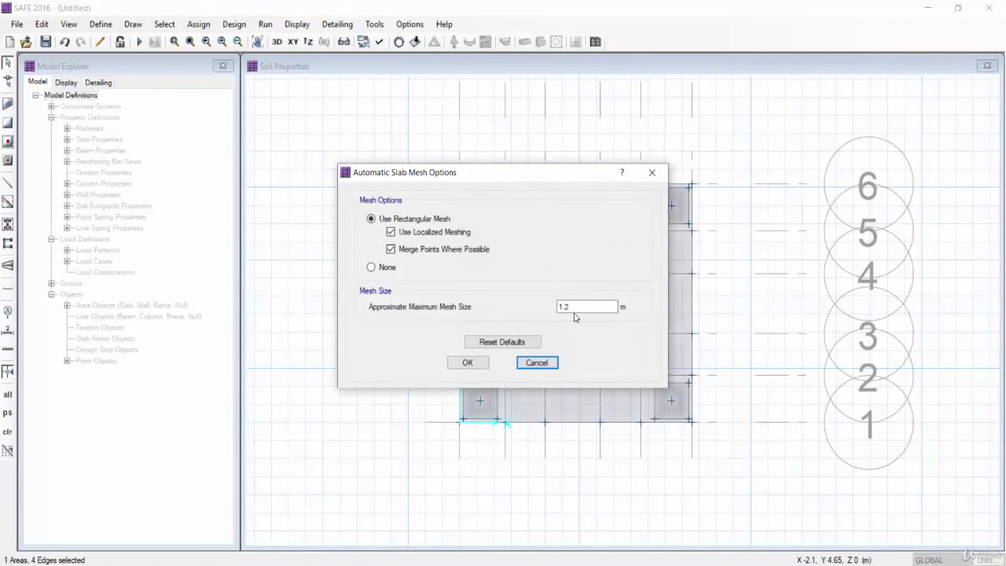
pyautogui.doubleClick(574, 307)
pyautogui.write('0.5')
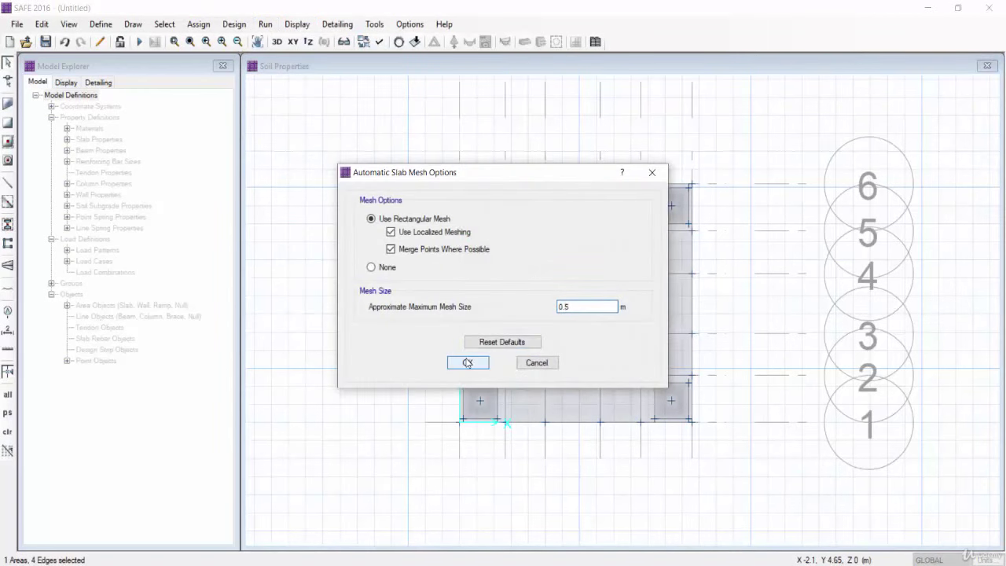
pyautogui.click(466, 362)
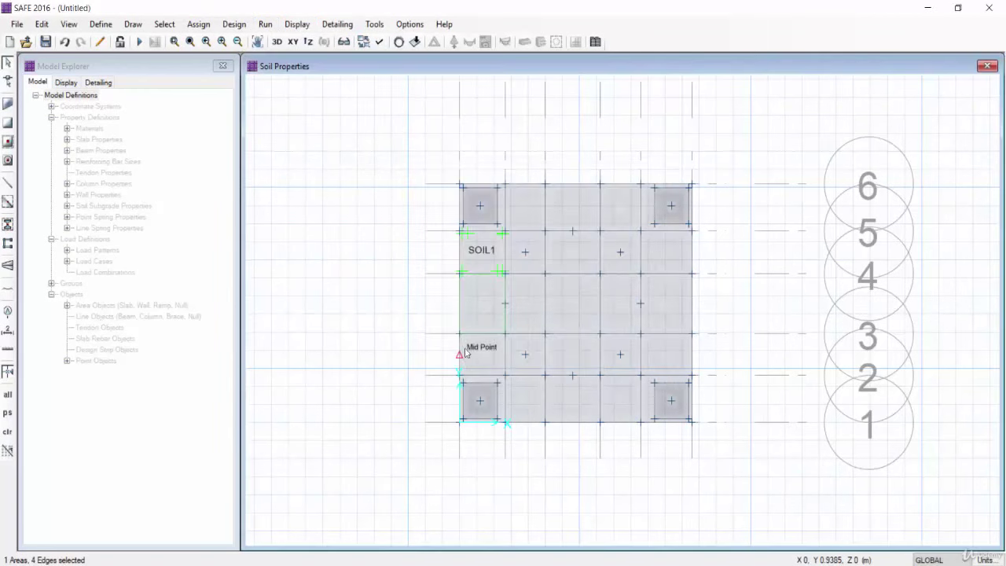
pyautogui.click(102, 26)
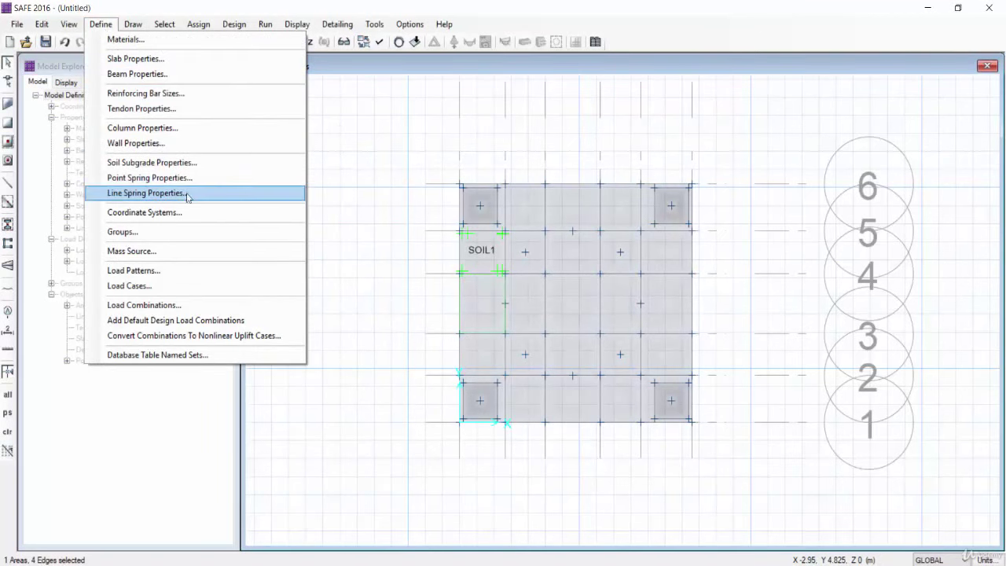
# Create load combination COMB1 as Dead plus Live.
pyautogui.click(189, 305)
pyautogui.click(562, 237)
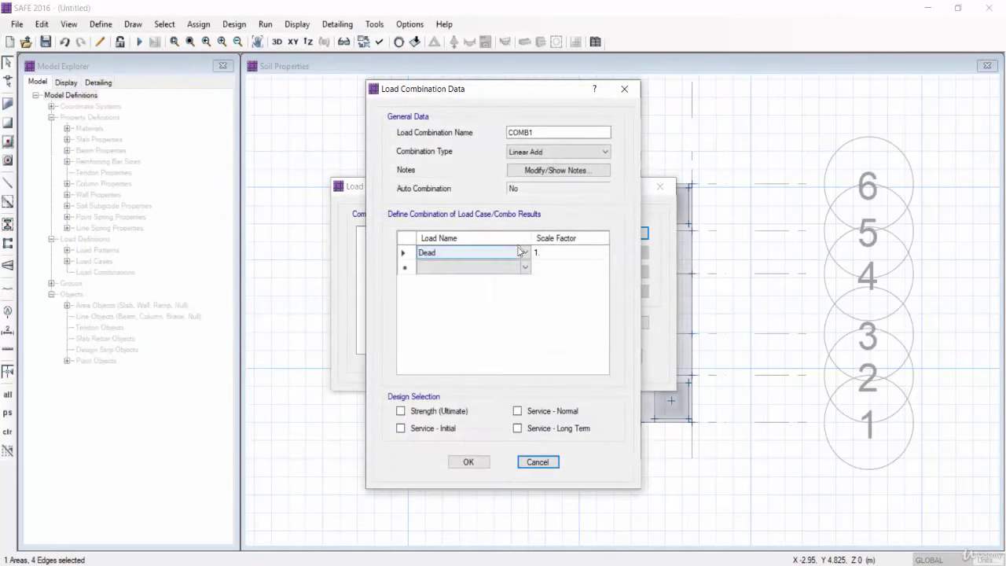
pyautogui.click(527, 269)
pyautogui.click(527, 270)
pyautogui.click(440, 287)
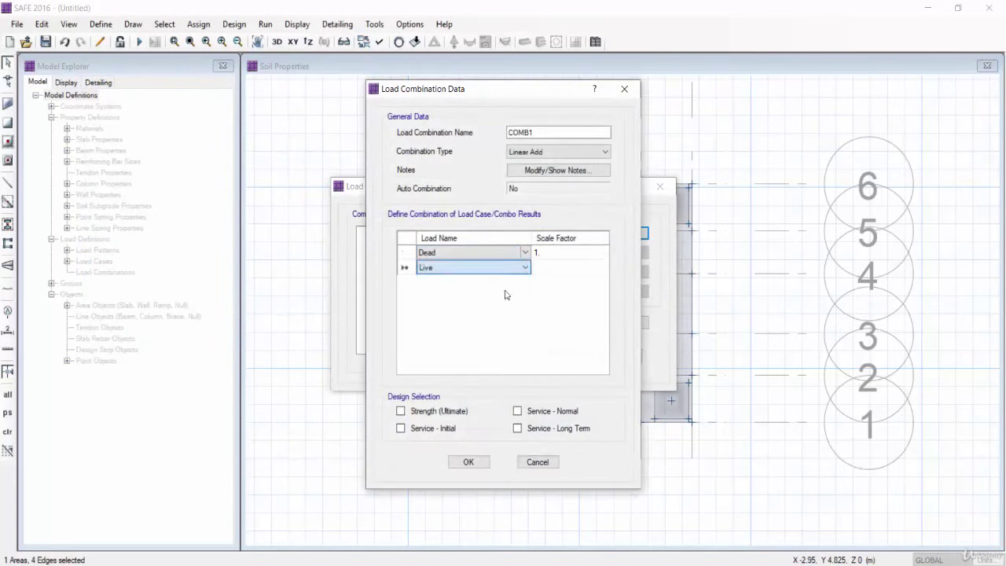
pyautogui.click(559, 267)
# Create load combination COMB2 combining Dead, Live and VXP.
pyautogui.click(468, 461)
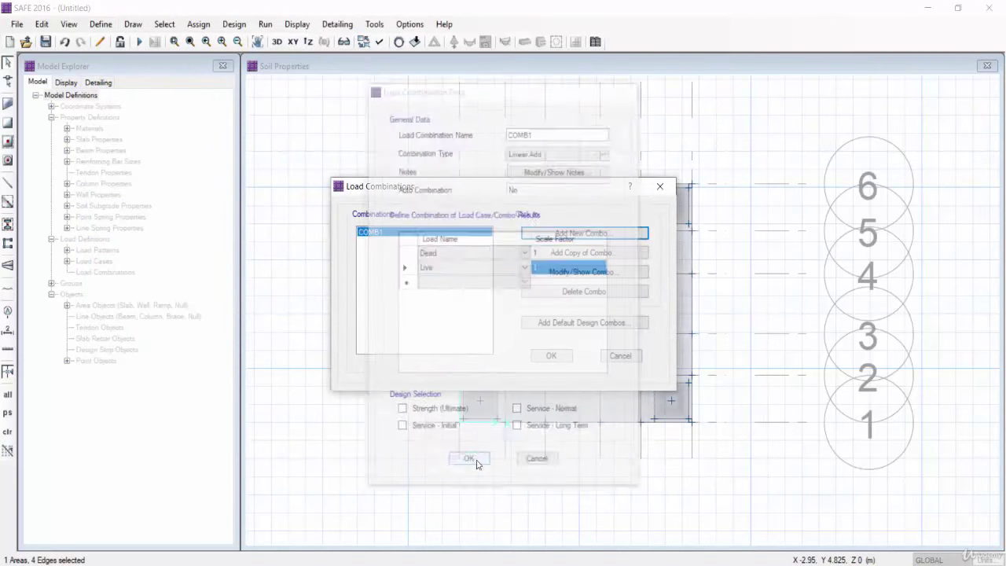
pyautogui.click(554, 234)
pyautogui.click(526, 269)
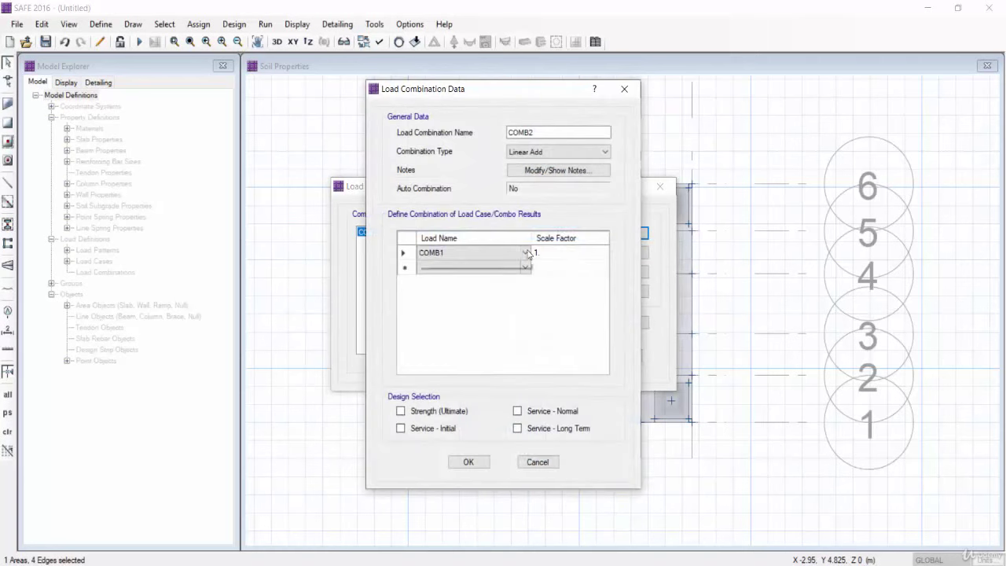
pyautogui.click(526, 270)
pyautogui.click(517, 273)
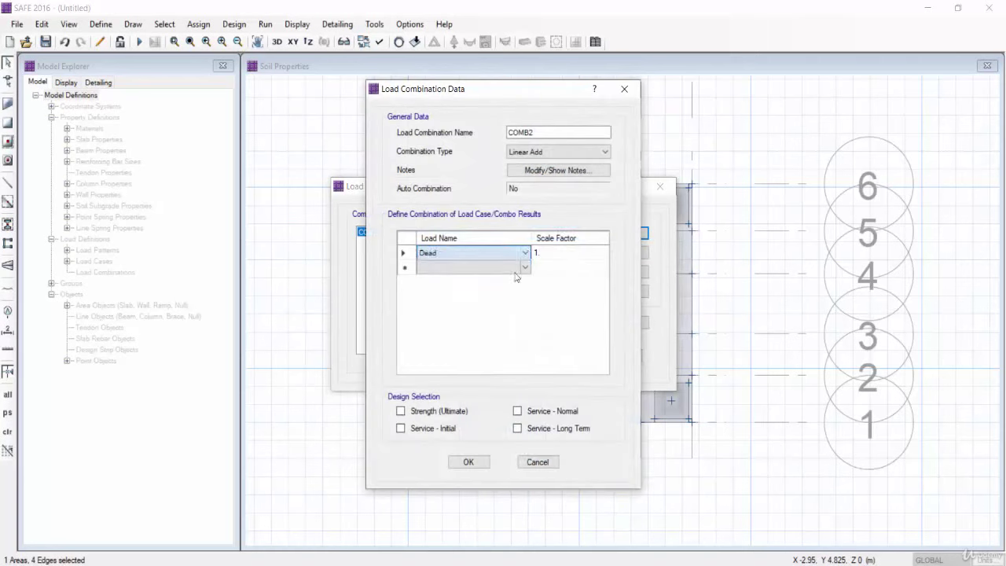
pyautogui.click(526, 270)
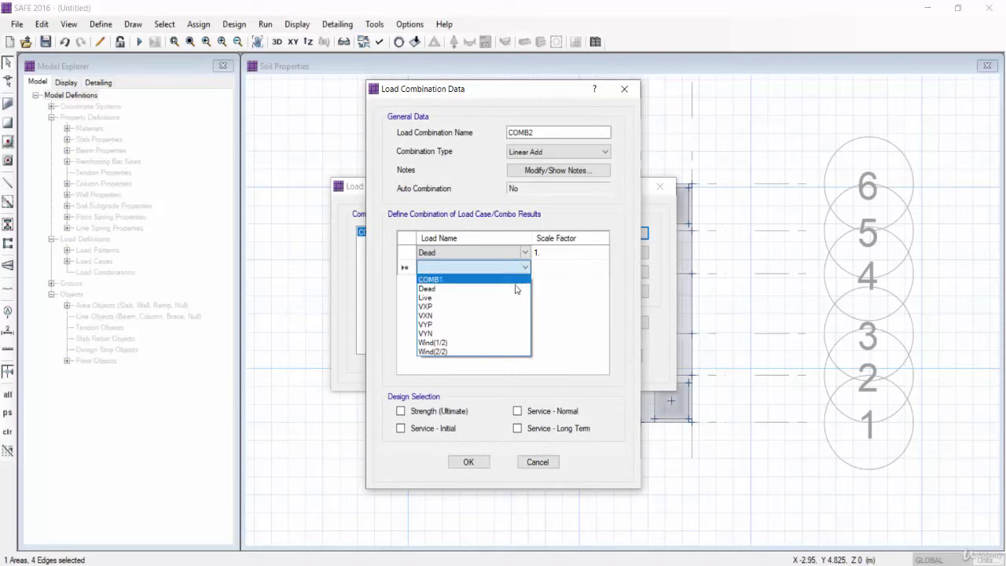
pyautogui.click(516, 297)
pyautogui.click(526, 282)
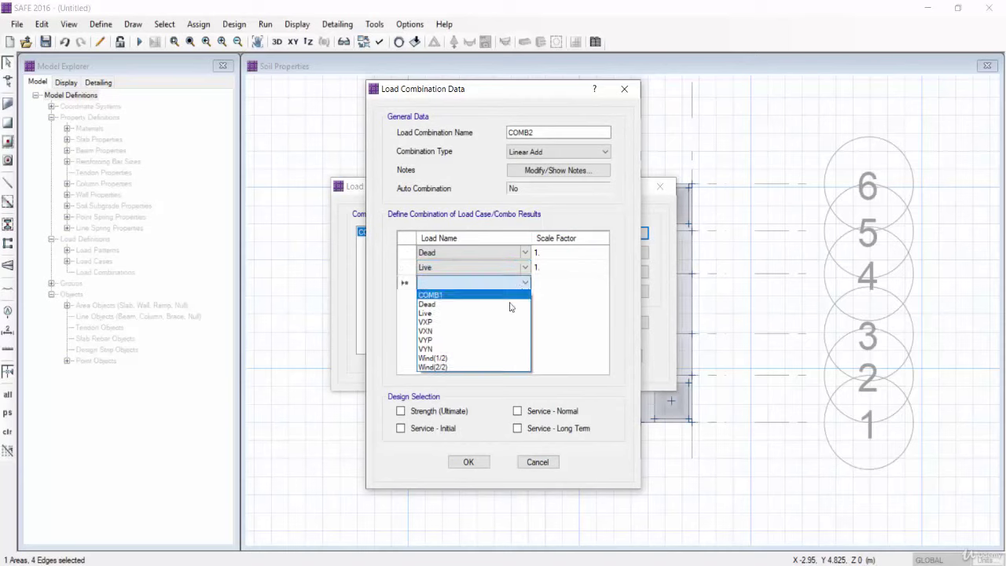
pyautogui.click(507, 326)
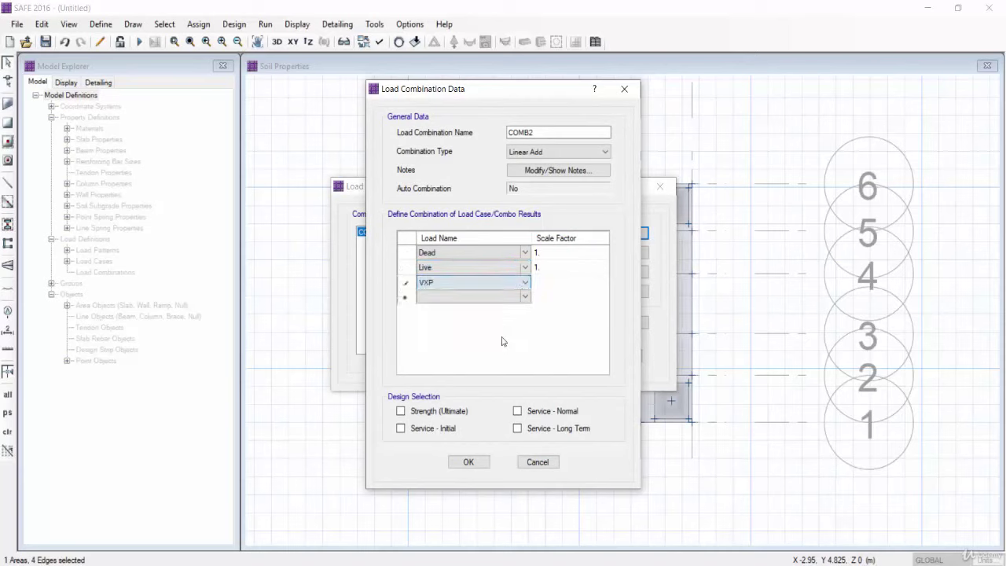
pyautogui.click(468, 461)
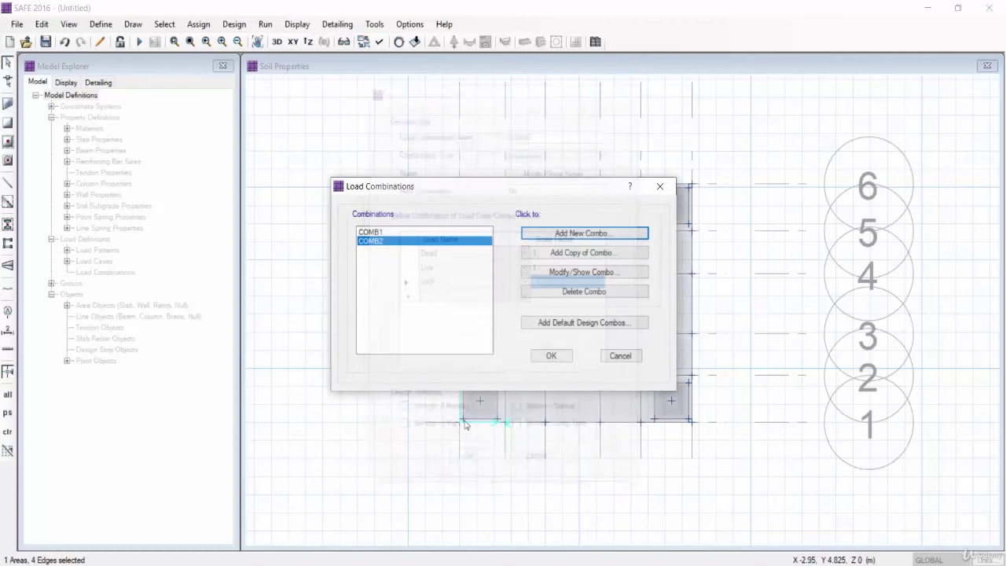
# Create load combination COMB3 as Dead plus VXN.
pyautogui.click(584, 233)
pyautogui.click(525, 252)
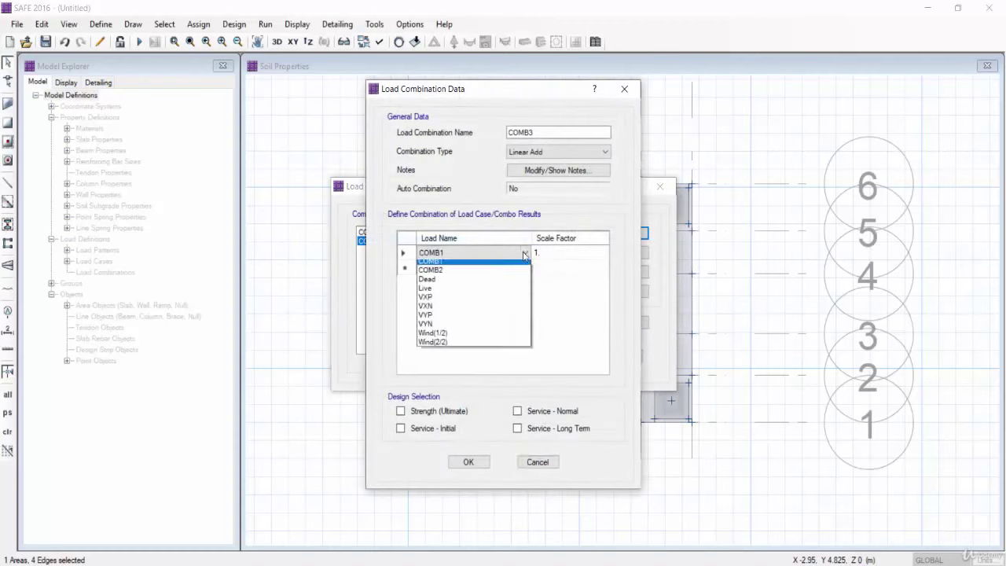
pyautogui.click(520, 275)
pyautogui.click(520, 268)
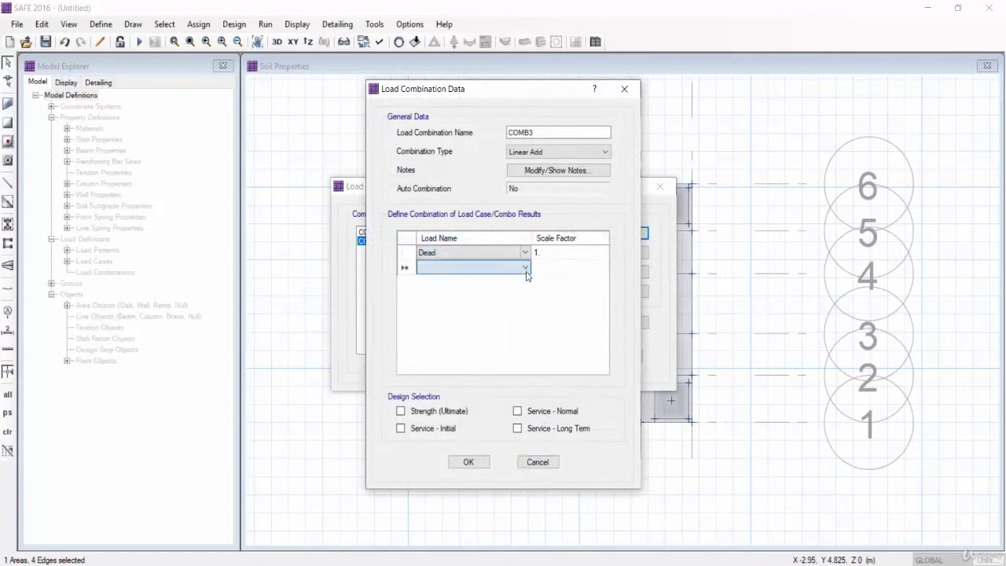
pyautogui.click(525, 268)
pyautogui.click(502, 324)
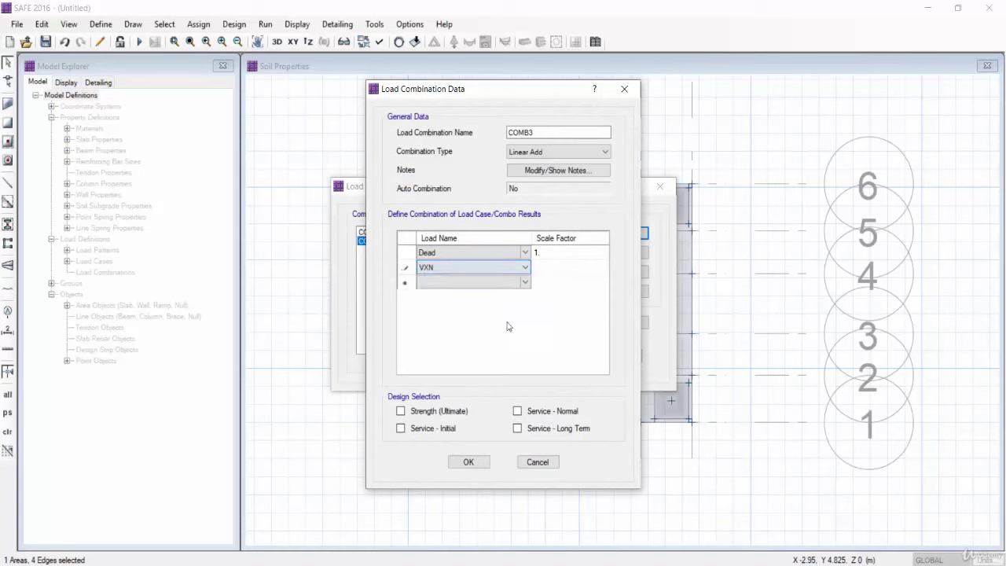
pyautogui.click(469, 462)
# Create load combination COMB4 with Dead and a second load case.
pyautogui.click(584, 232)
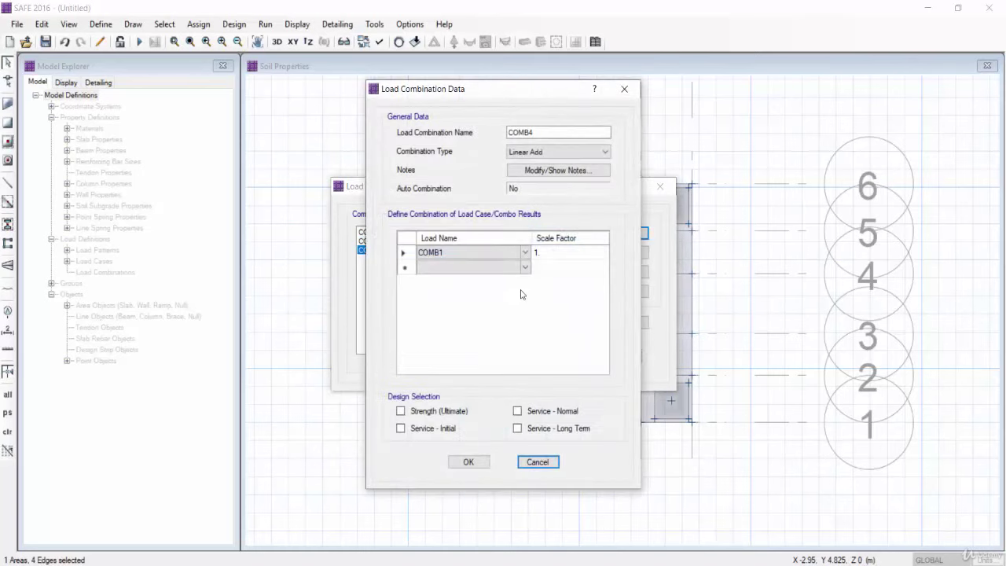
pyautogui.click(521, 269)
pyautogui.click(525, 253)
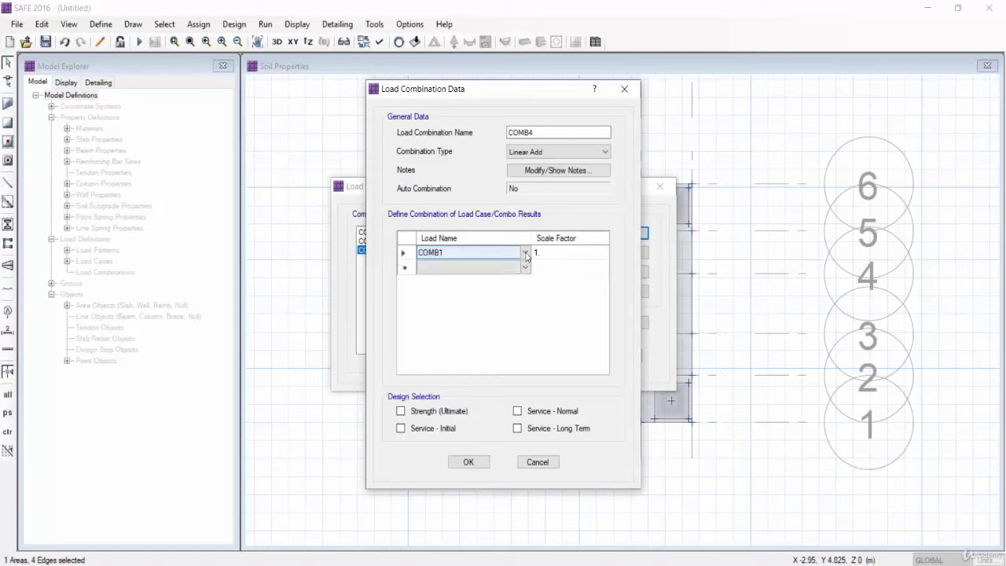
pyautogui.click(525, 252)
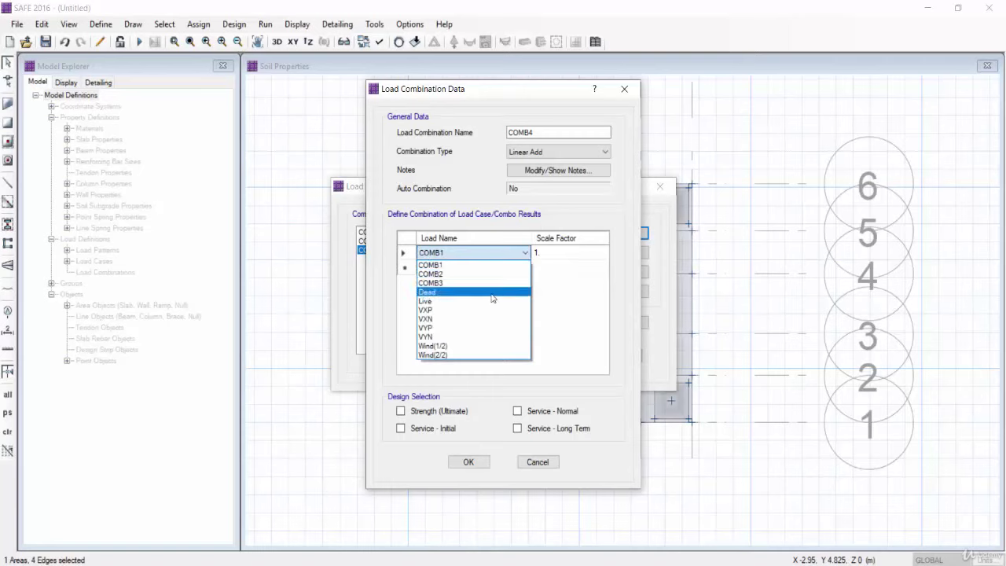
pyautogui.click(493, 290)
pyautogui.click(524, 268)
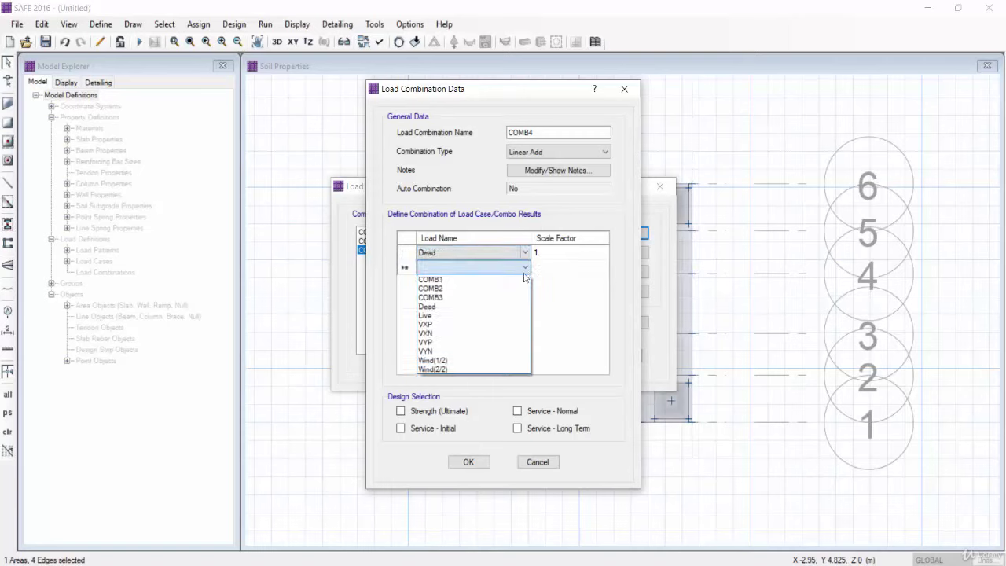
pyautogui.click(496, 342)
pyautogui.click(469, 462)
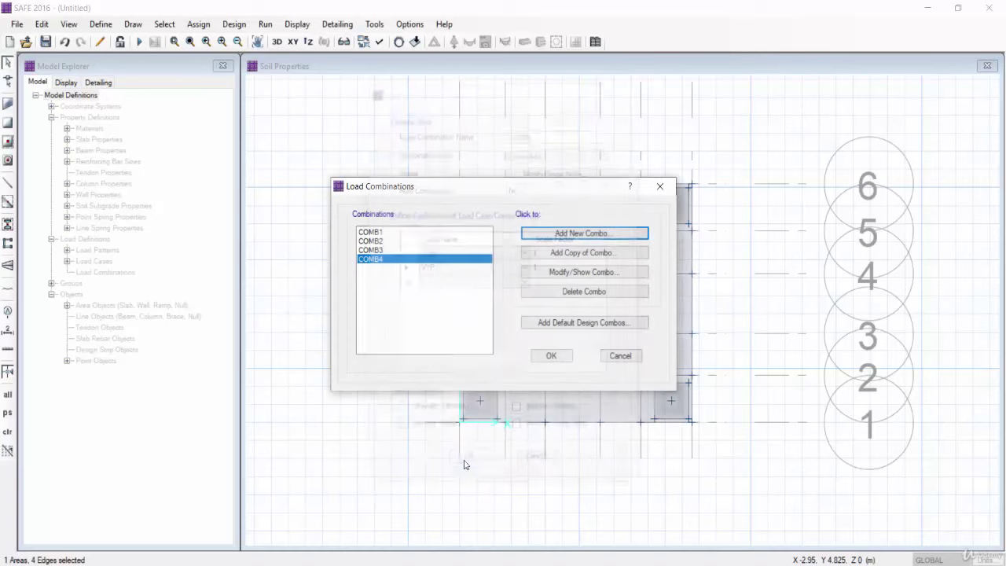
# Create load combination COMB5 as Dead plus VYN.
pyautogui.click(554, 233)
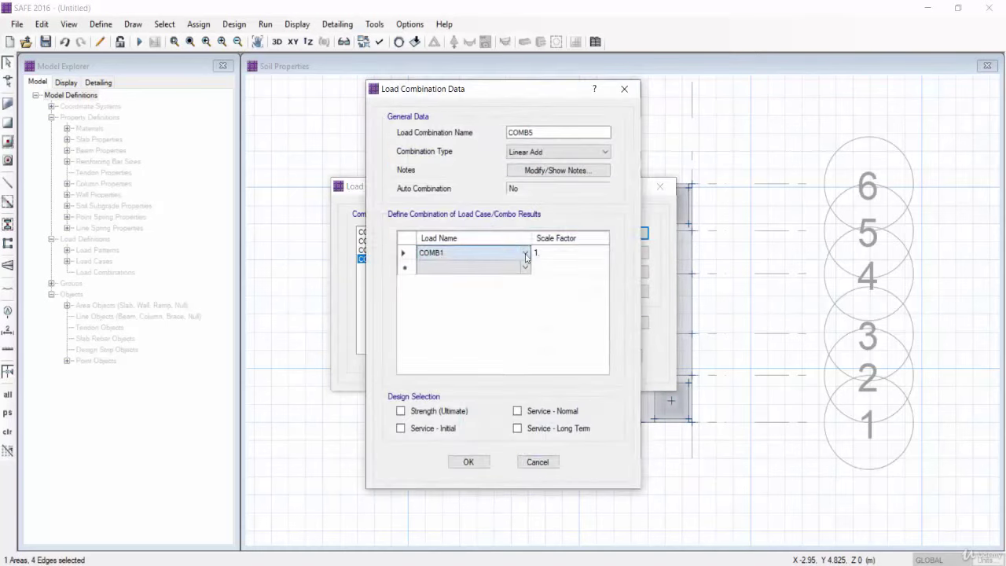
pyautogui.click(525, 252)
pyautogui.click(497, 301)
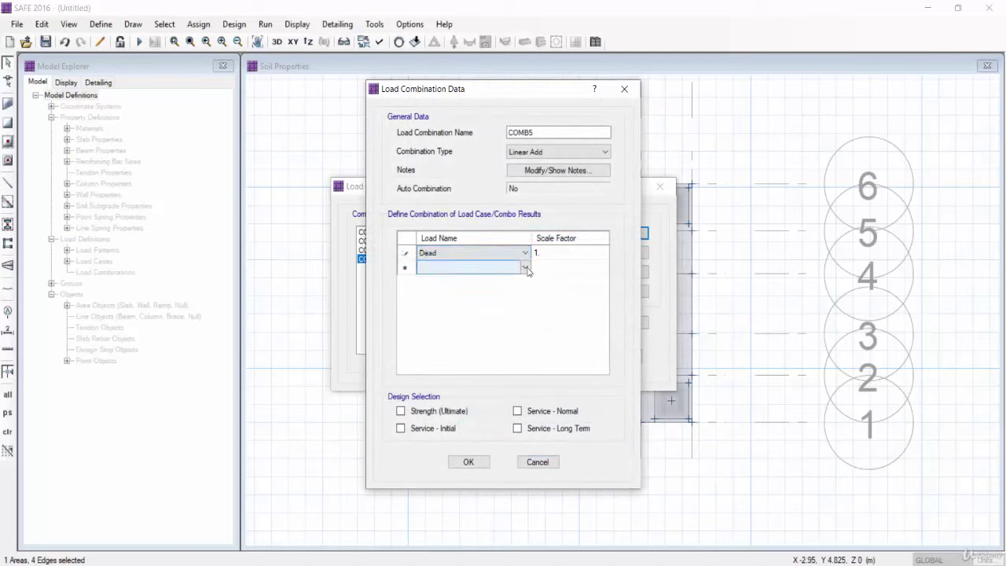
pyautogui.click(525, 268)
pyautogui.click(478, 355)
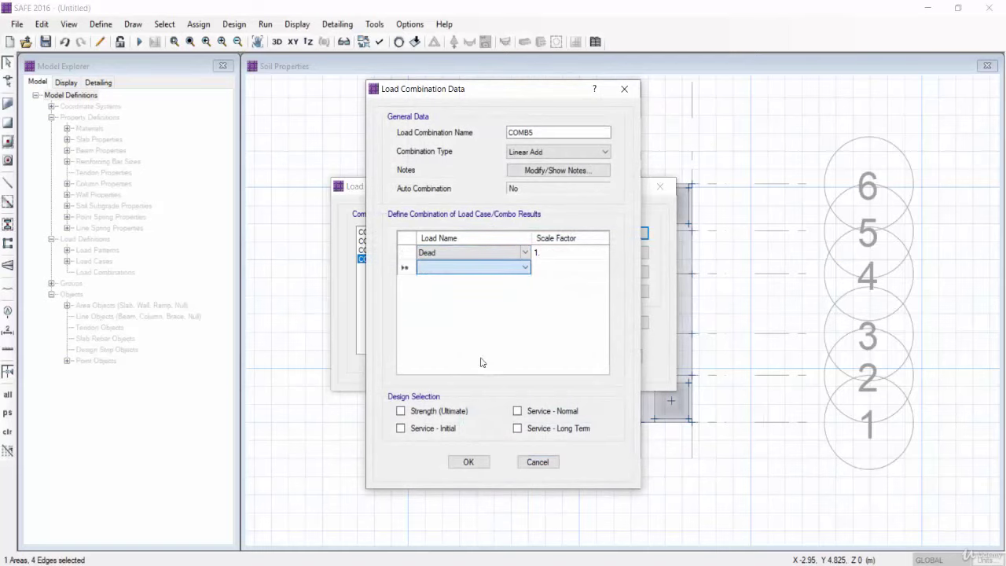
pyautogui.click(468, 462)
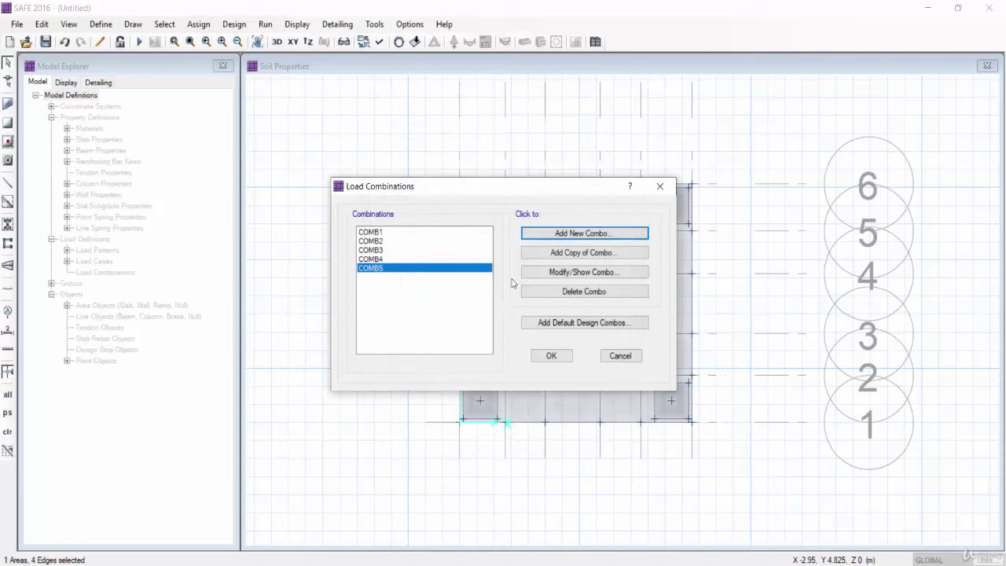
# Create load combination COMB6 as Dead plus VXP with scale factor -1.
pyautogui.click(554, 233)
pyautogui.click(522, 257)
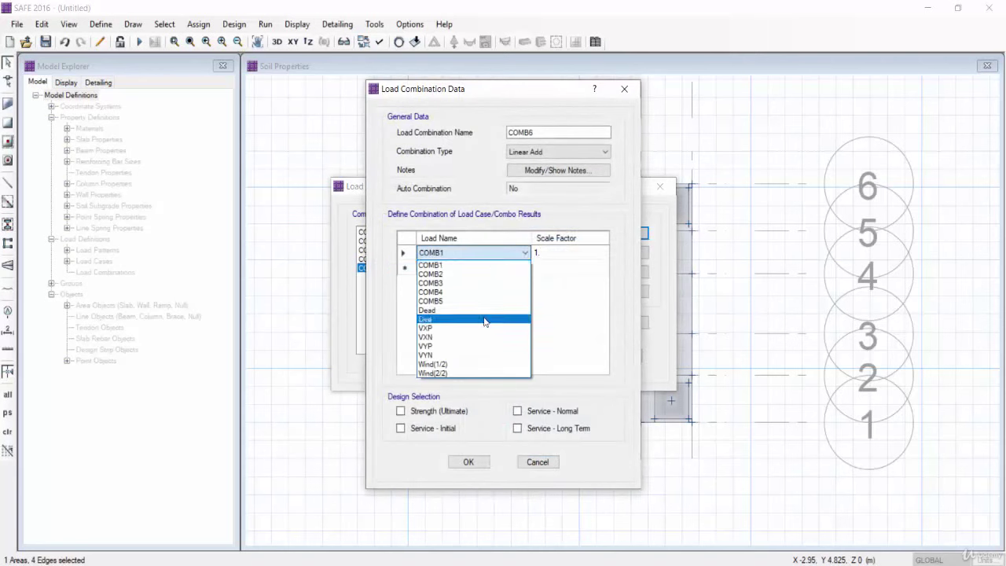
pyautogui.click(484, 318)
pyautogui.click(538, 271)
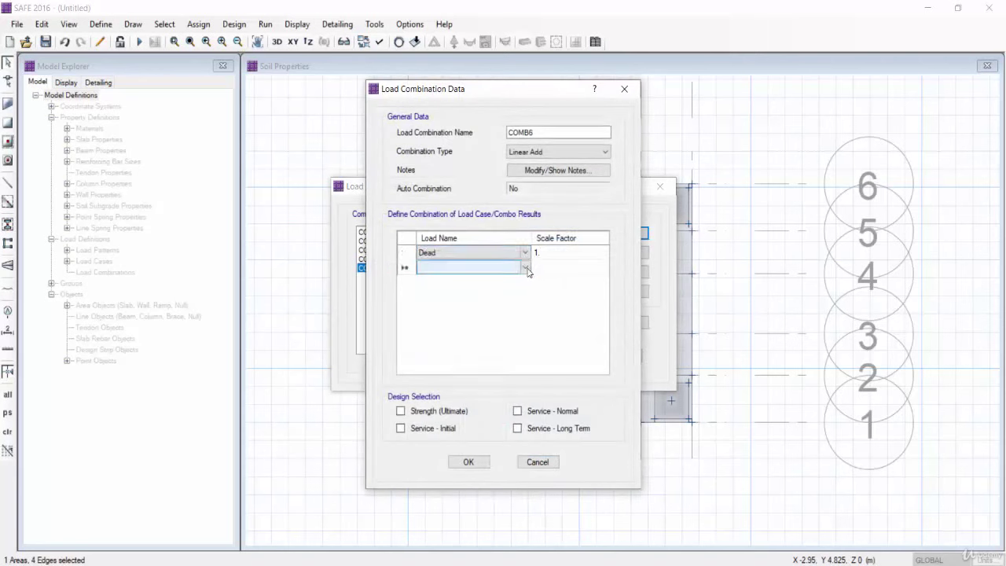
pyautogui.click(525, 267)
pyautogui.click(490, 342)
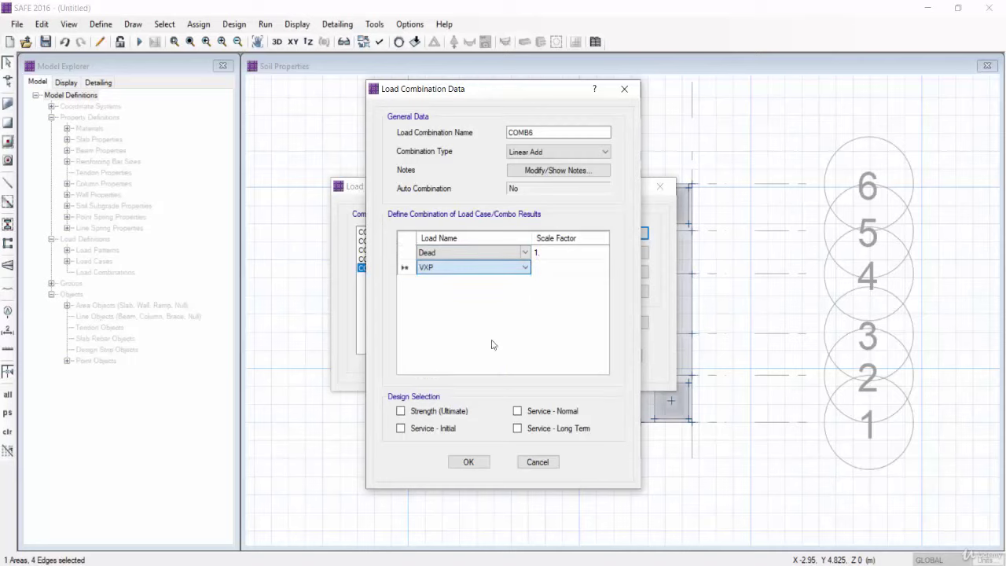
pyautogui.click(548, 268)
pyautogui.press('BackSpace')
pyautogui.write('-1')
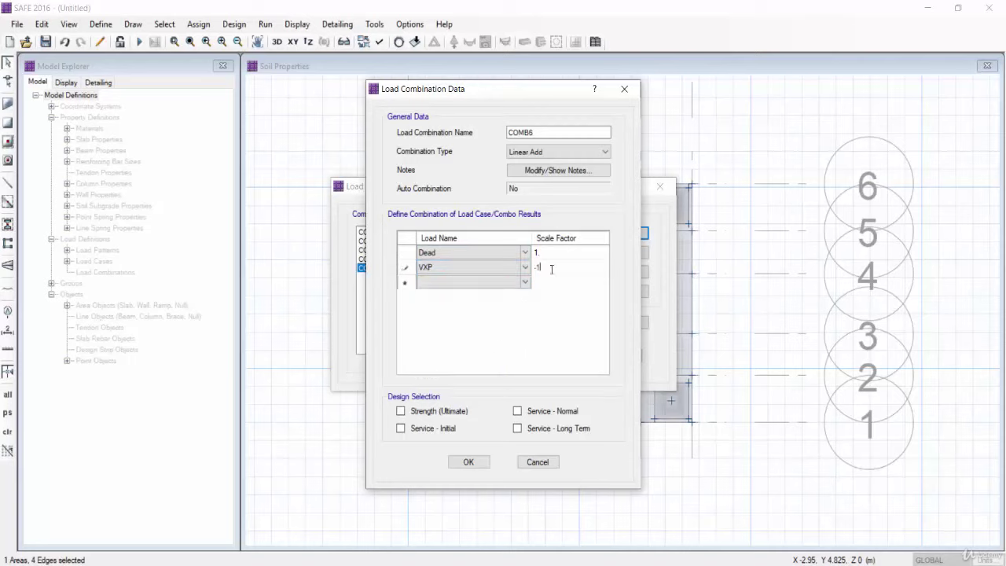
pyautogui.click(460, 464)
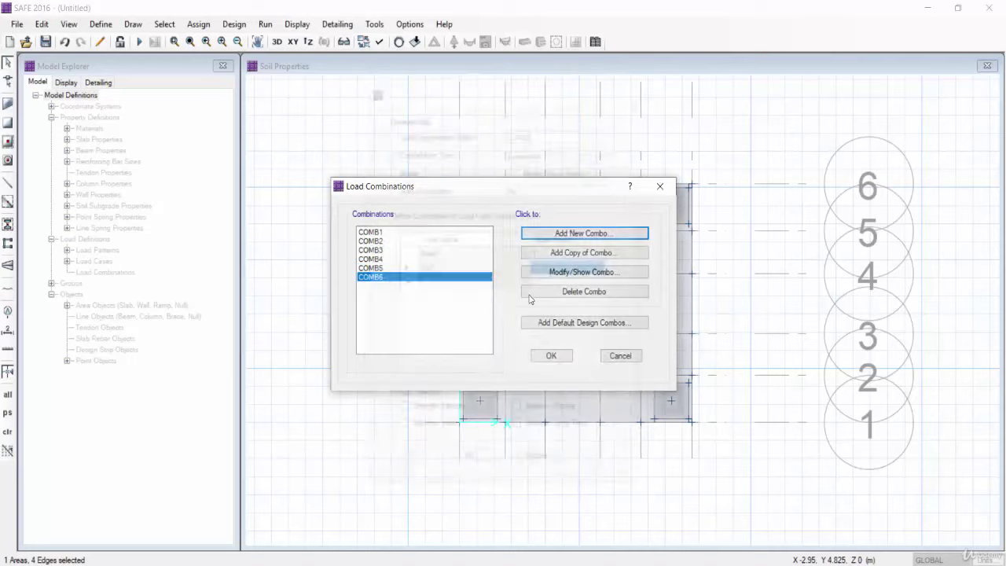
# Create COMB7 as Dead plus VYP, then review COMB5's loads.
pyautogui.click(561, 234)
pyautogui.click(525, 252)
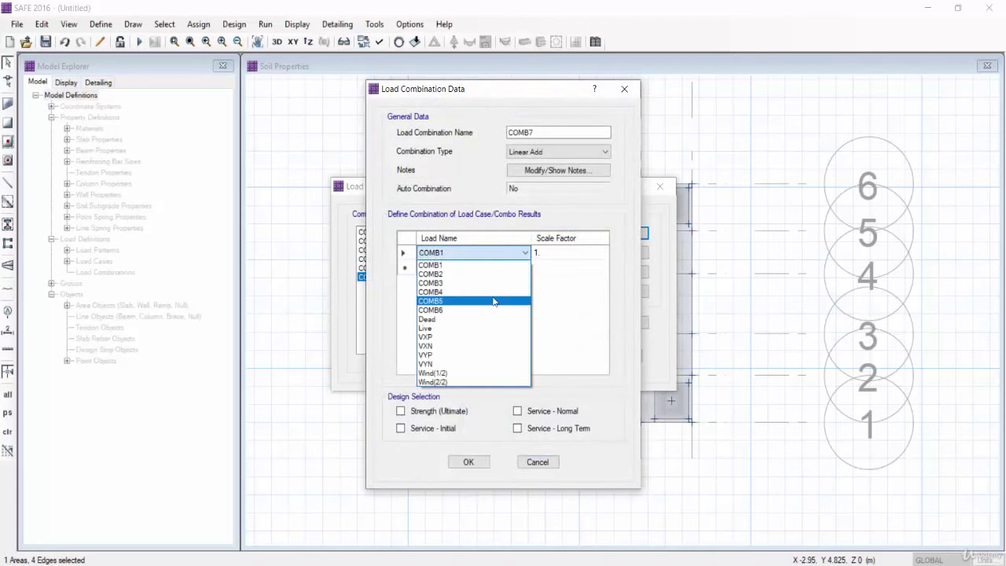
pyautogui.click(475, 323)
pyautogui.click(528, 268)
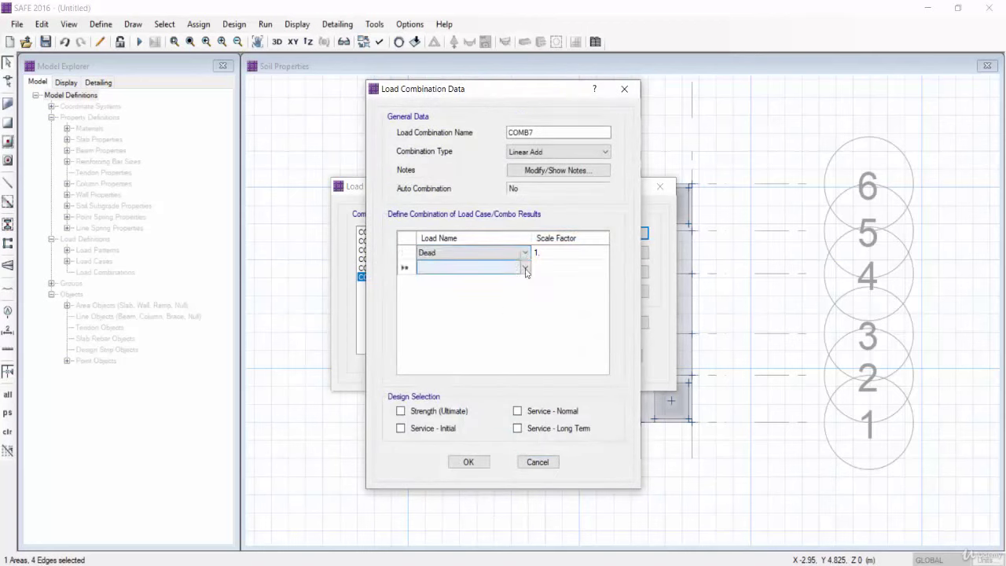
pyautogui.click(525, 268)
pyautogui.click(489, 369)
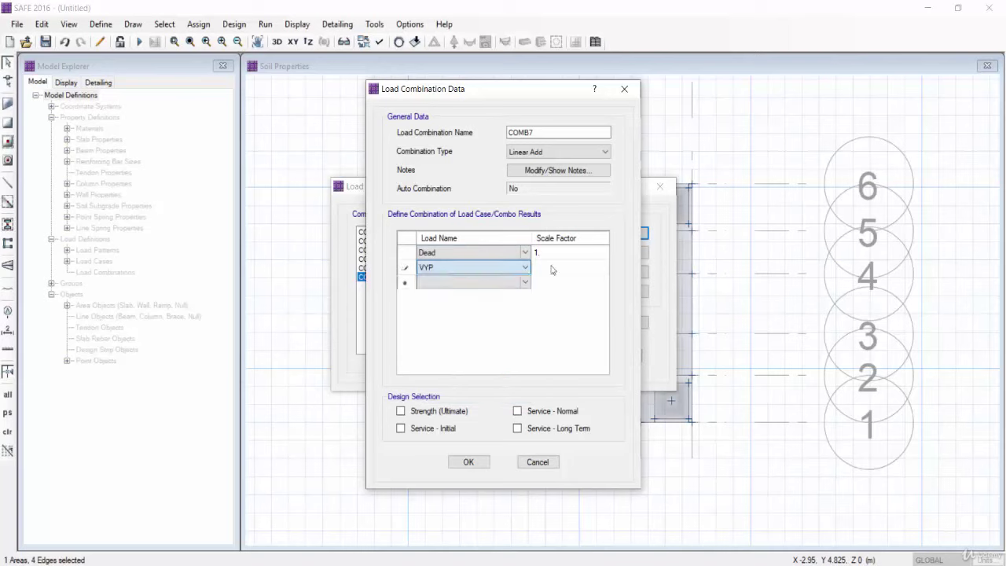
pyautogui.click(553, 271)
pyautogui.click(553, 271)
pyautogui.click(470, 463)
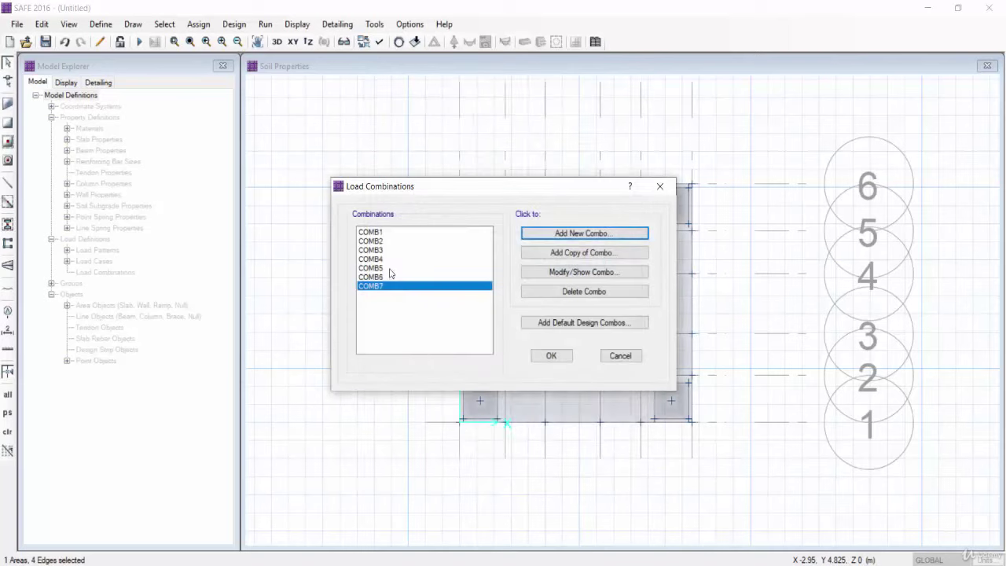
pyautogui.doubleClick(391, 270)
pyautogui.click(476, 464)
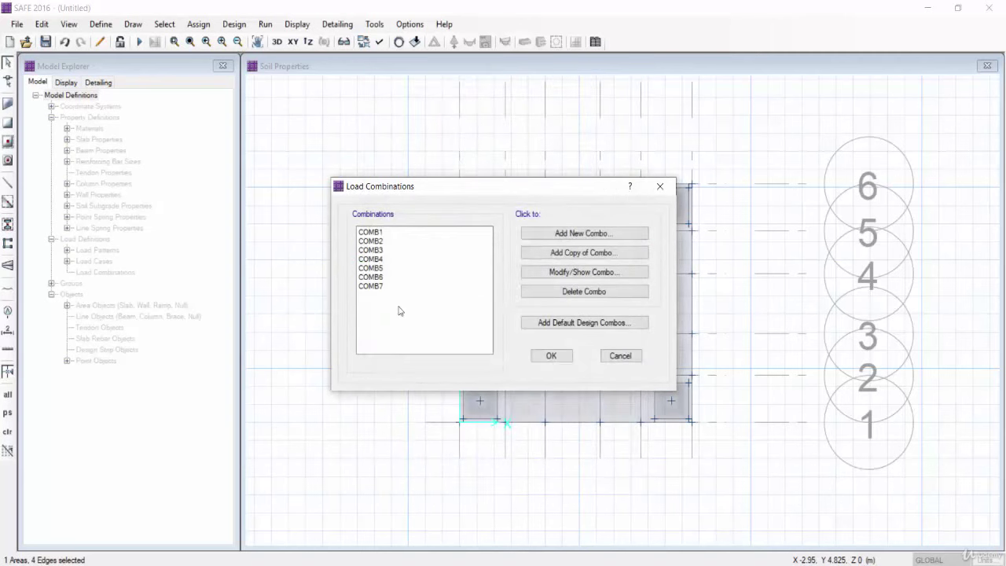
# Create COMB8 as Dead plus Wind(1/2) with scale factor 1.
pyautogui.click(529, 233)
pyautogui.click(526, 252)
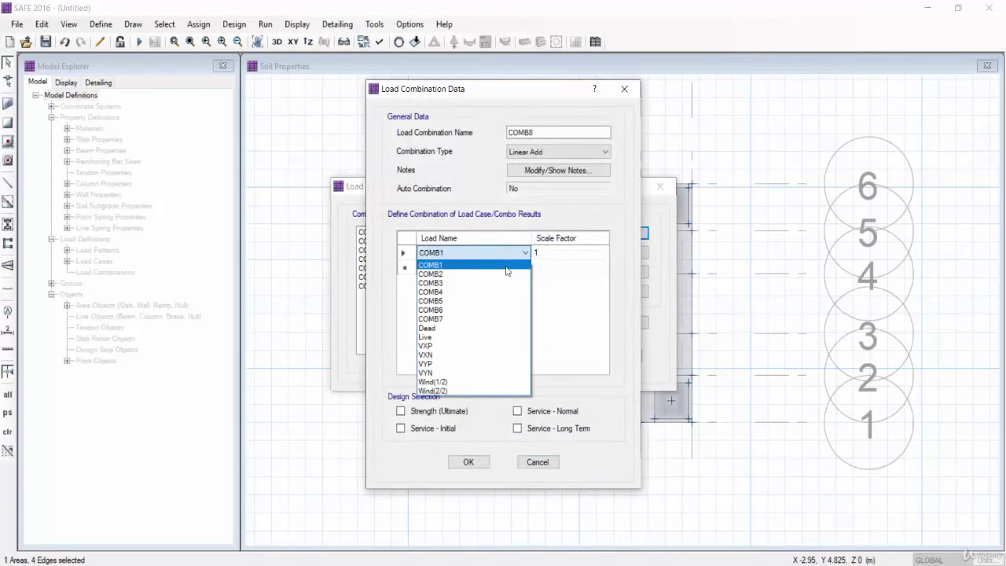
pyautogui.click(478, 331)
pyautogui.click(543, 275)
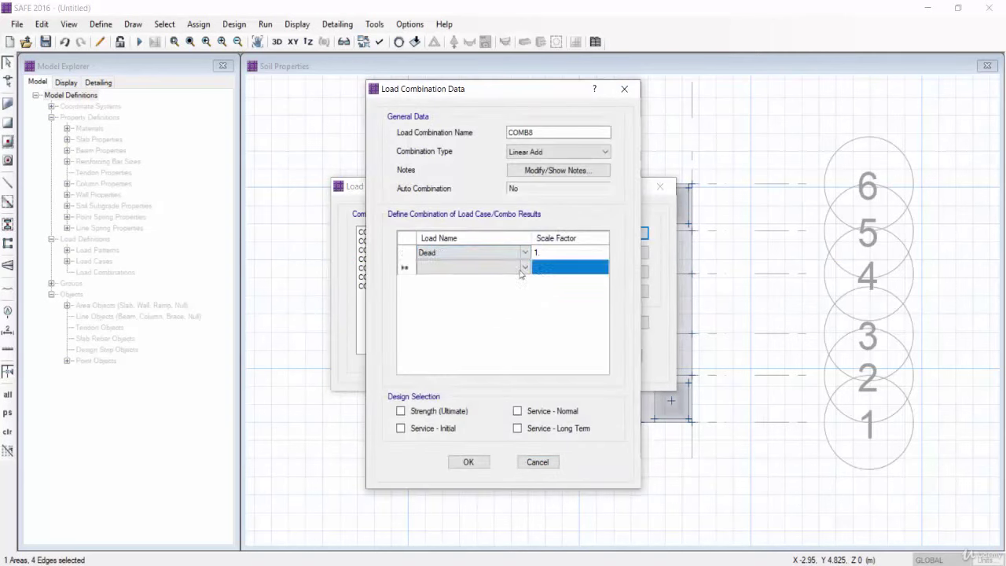
pyautogui.click(525, 267)
pyautogui.click(468, 398)
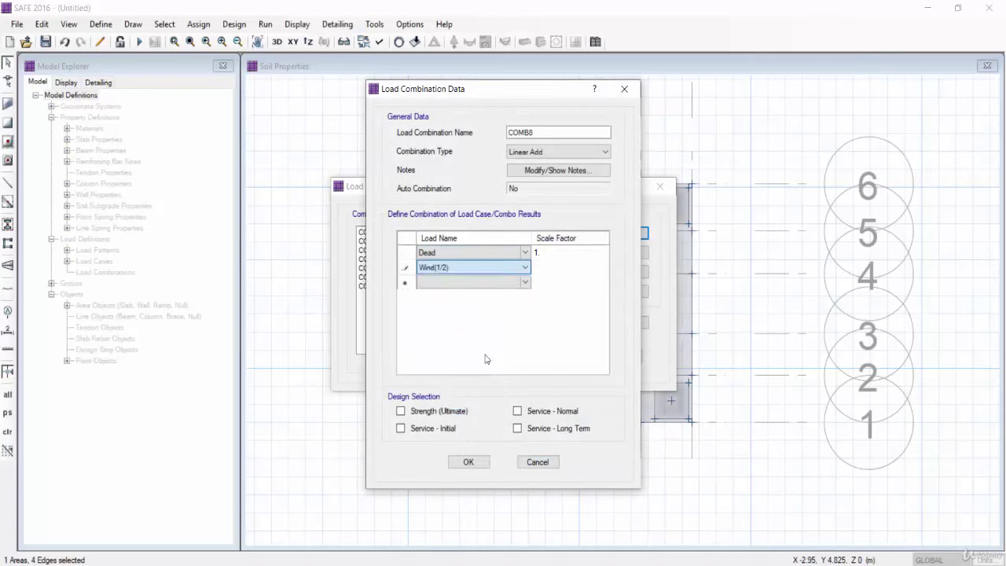
pyautogui.click(558, 270)
pyautogui.write('1')
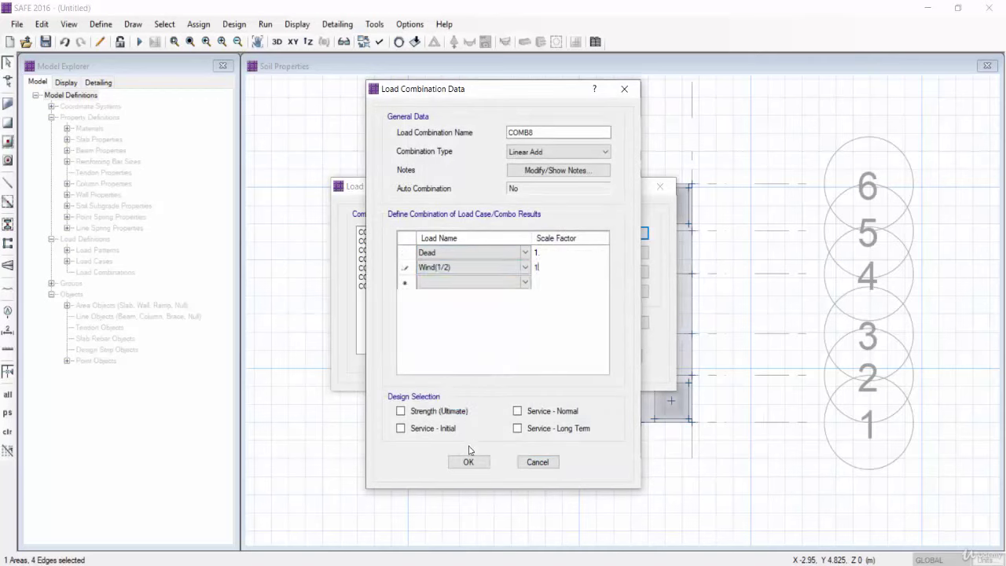
pyautogui.click(469, 461)
# Create COMB9 as Dead plus Wind(2/2).
pyautogui.click(585, 231)
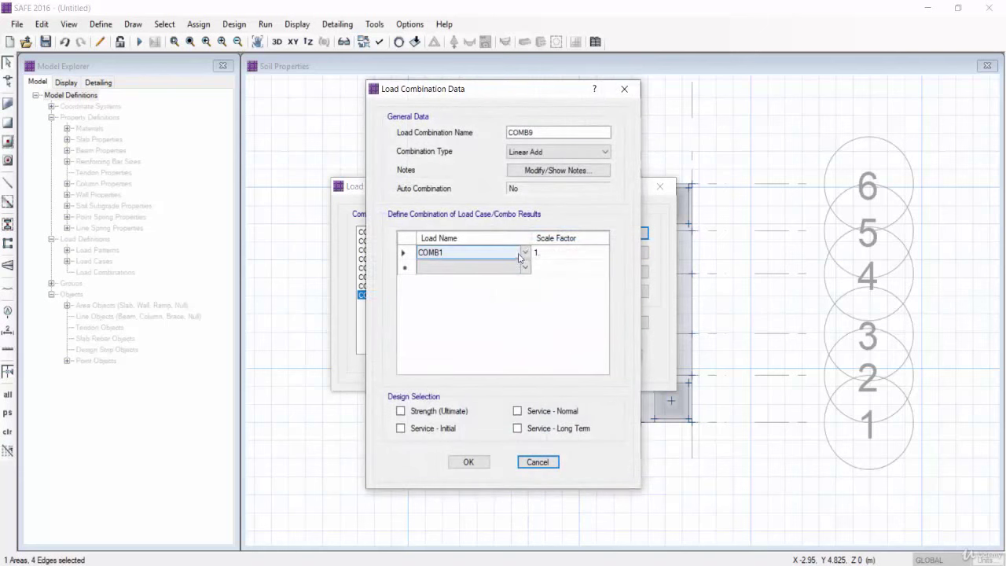
pyautogui.click(524, 252)
pyautogui.click(479, 341)
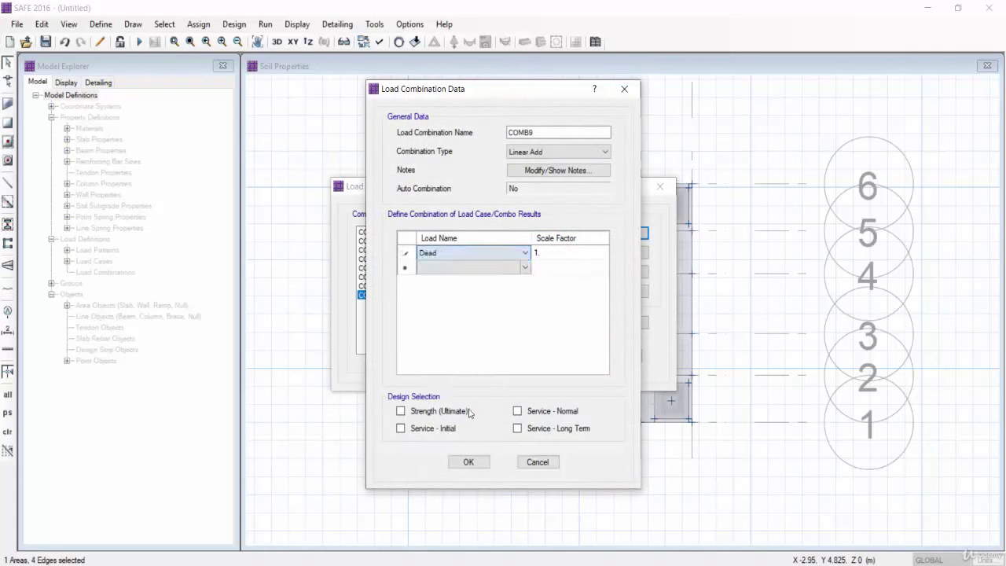
pyautogui.click(525, 268)
pyautogui.click(527, 268)
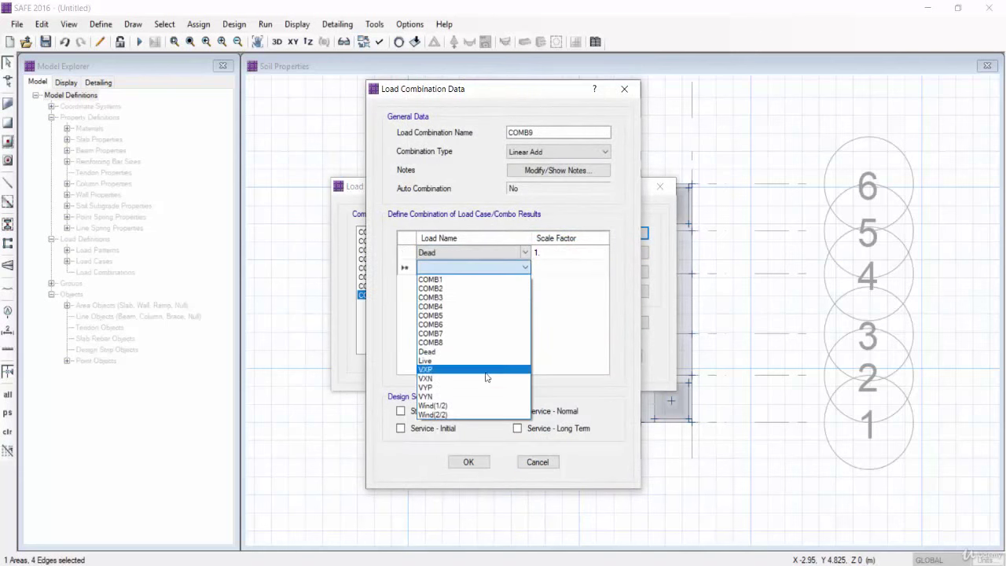
pyautogui.click(459, 408)
pyautogui.click(524, 268)
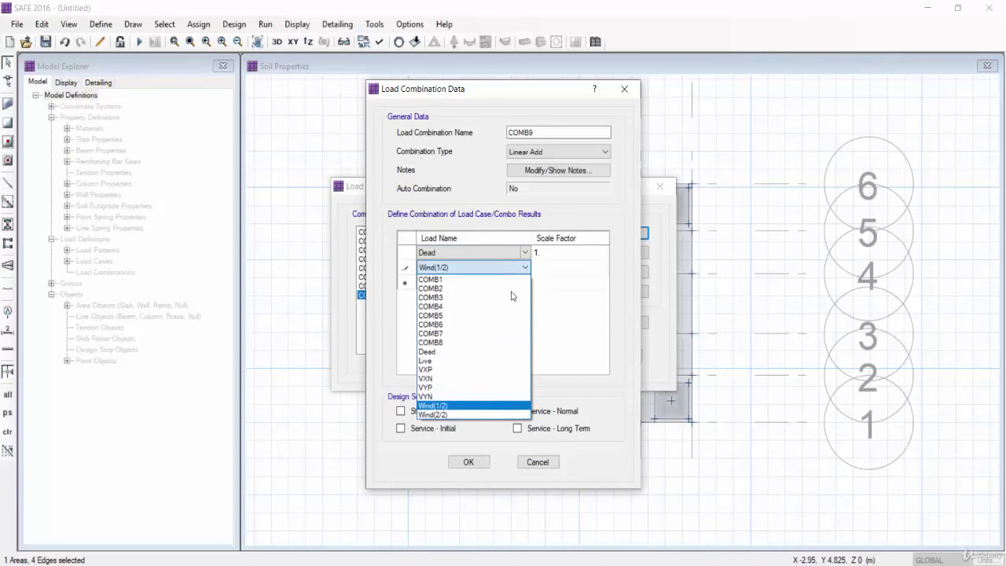
pyautogui.click(454, 417)
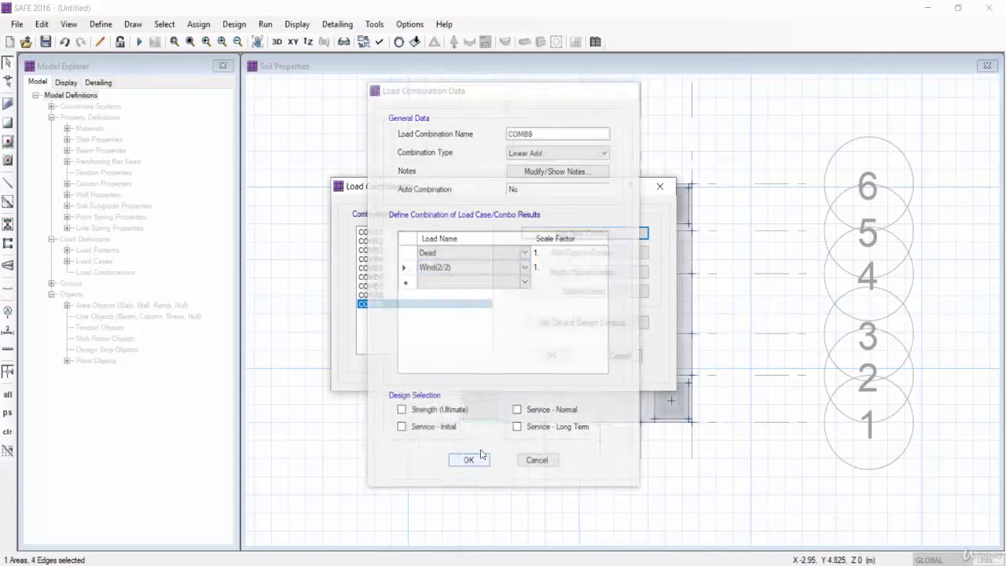
pyautogui.click(468, 462)
# Create COMB10 as Dead plus Wind(1/2) at factor -1 and close the combinations list.
pyautogui.click(584, 231)
pyautogui.click(522, 252)
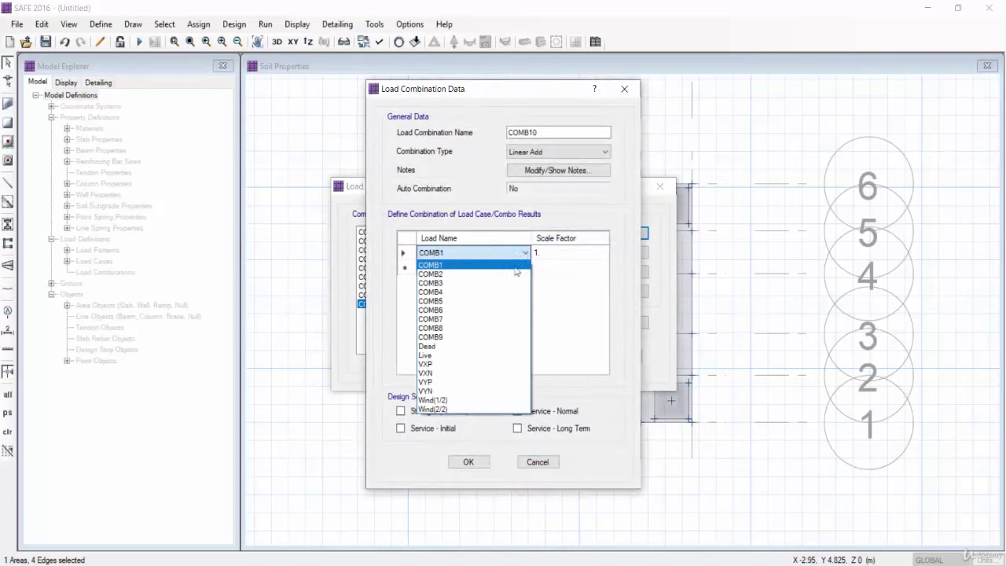
pyautogui.click(469, 345)
pyautogui.click(529, 268)
pyautogui.click(529, 268)
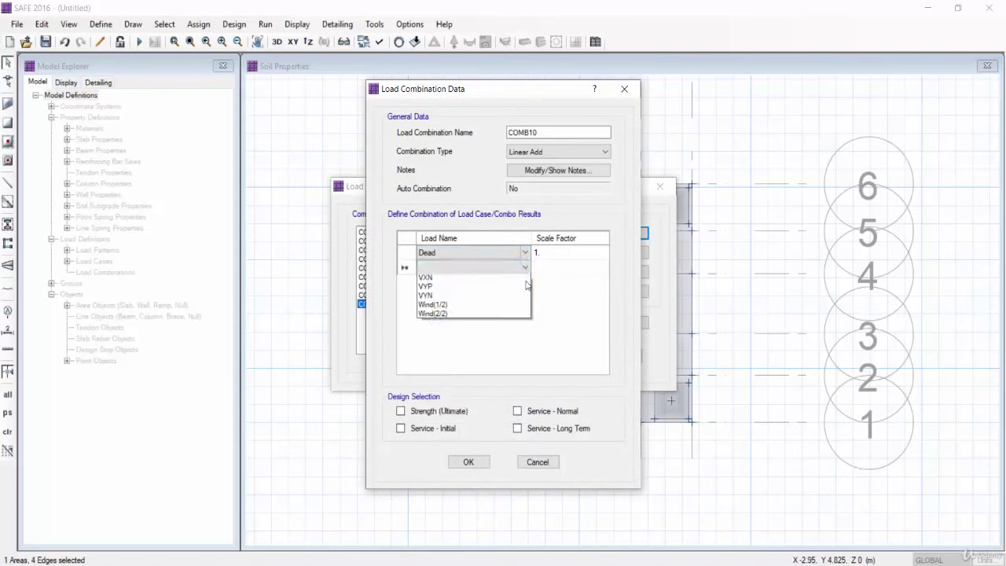
pyautogui.click(460, 414)
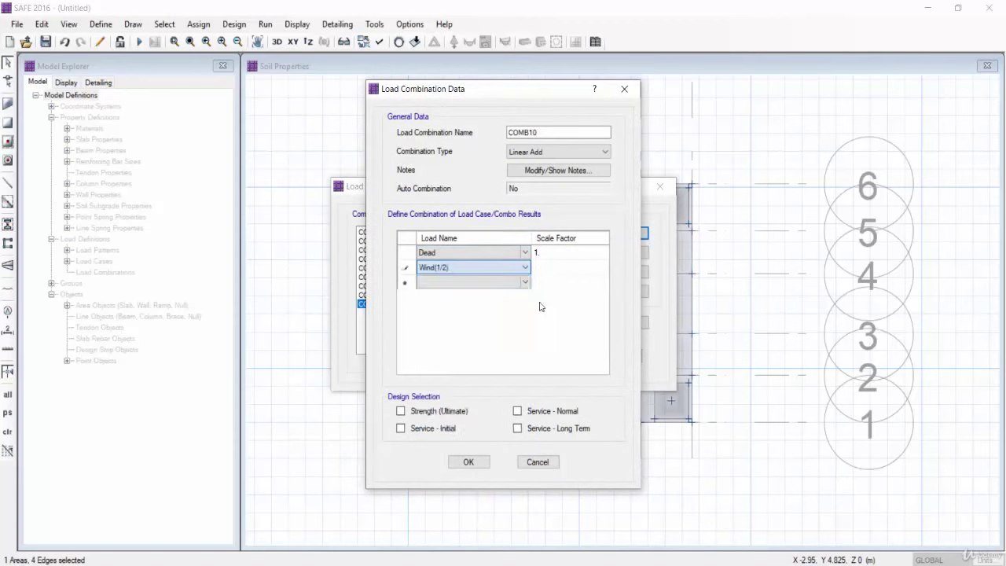
pyautogui.click(562, 268)
pyautogui.write('-1')
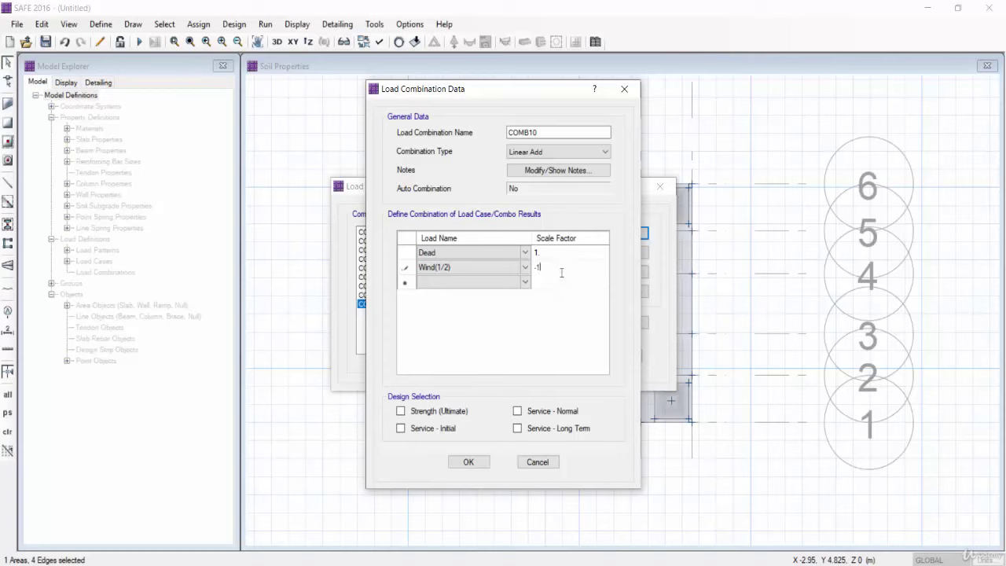
pyautogui.click(465, 462)
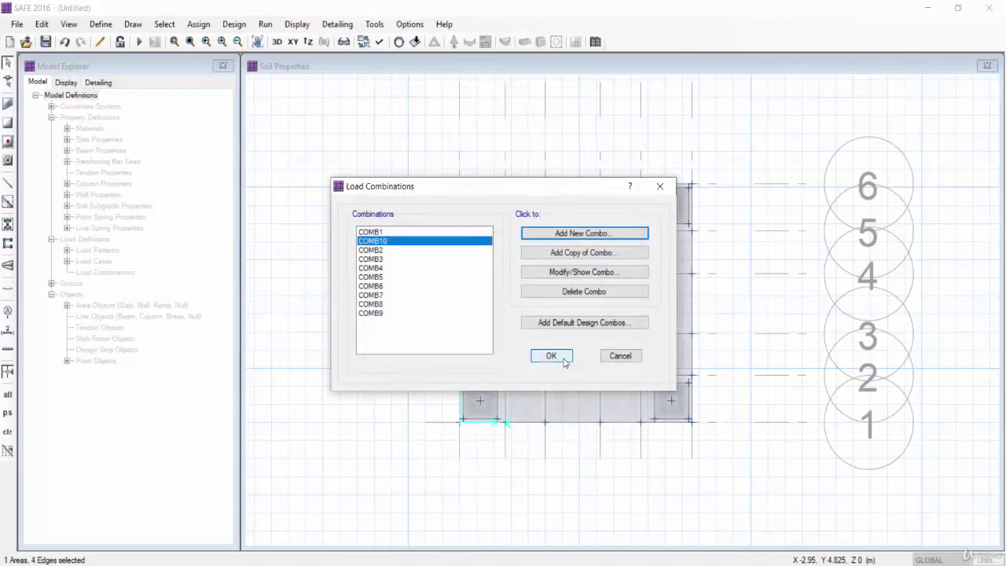
pyautogui.click(549, 358)
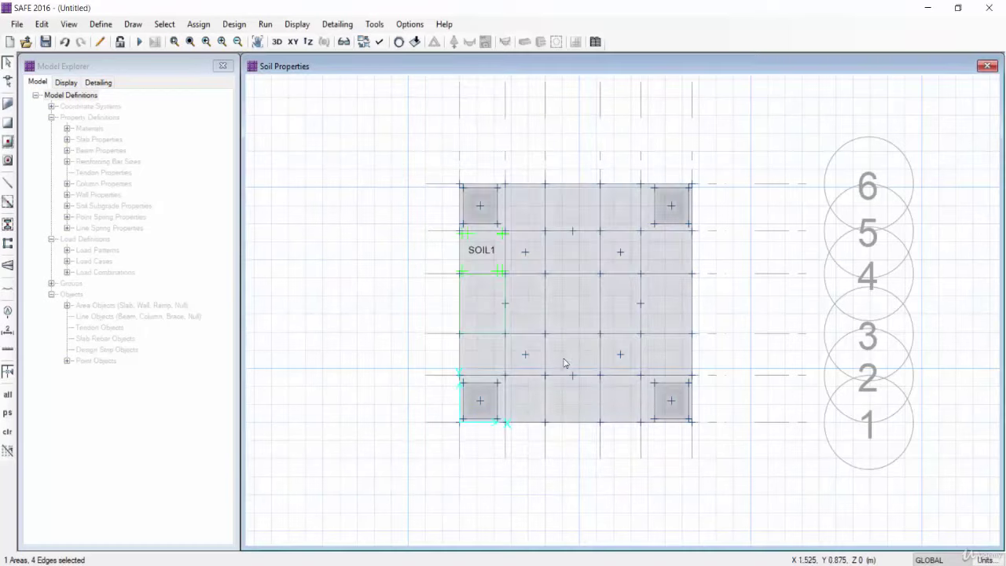
# Run the analysis, save the model as saf, and plot COMB1 soil pressures.
pyautogui.click(135, 43)
pyautogui.write('saf')
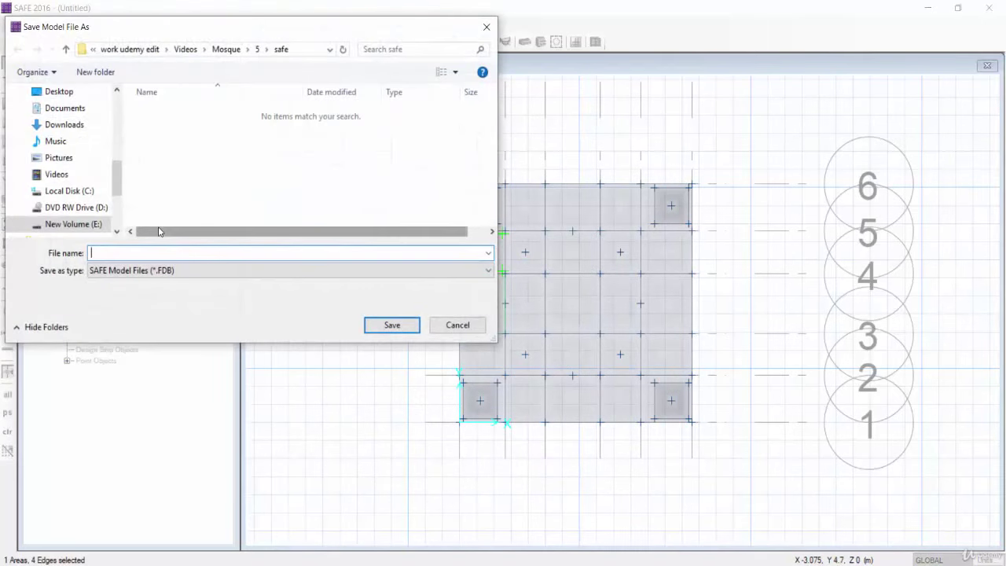
pyautogui.click(377, 326)
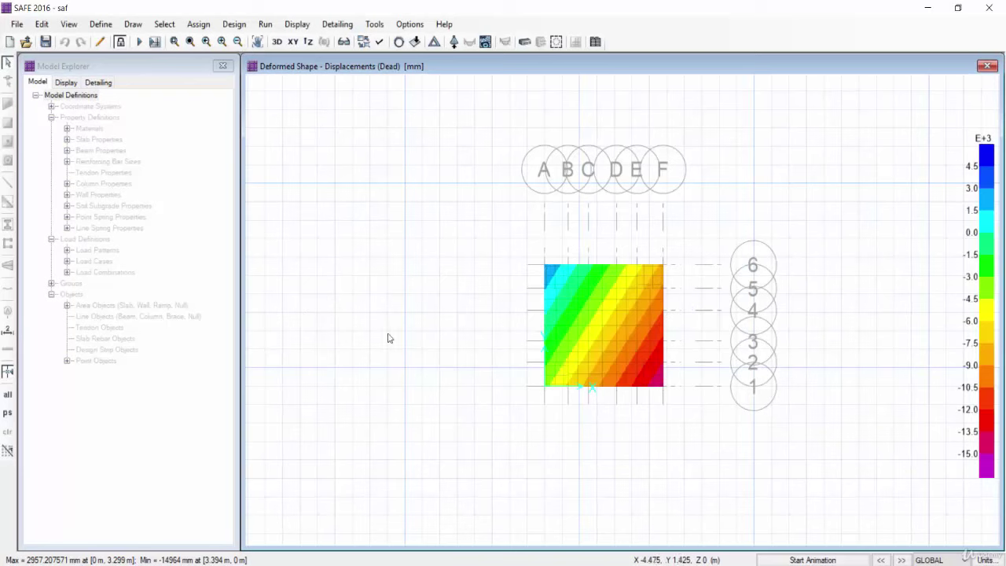
pyautogui.click(296, 24)
pyautogui.click(317, 107)
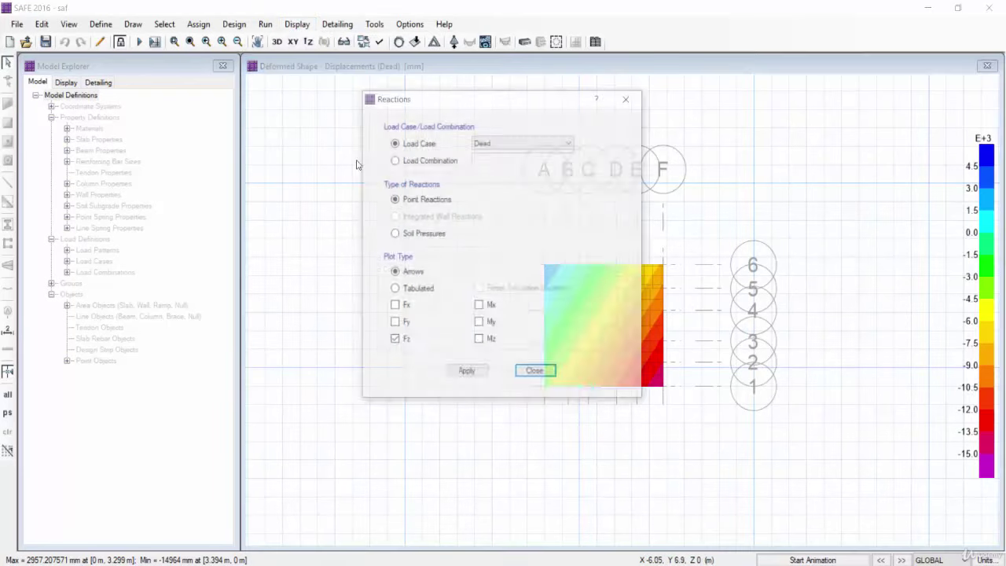
pyautogui.click(408, 233)
pyautogui.click(424, 159)
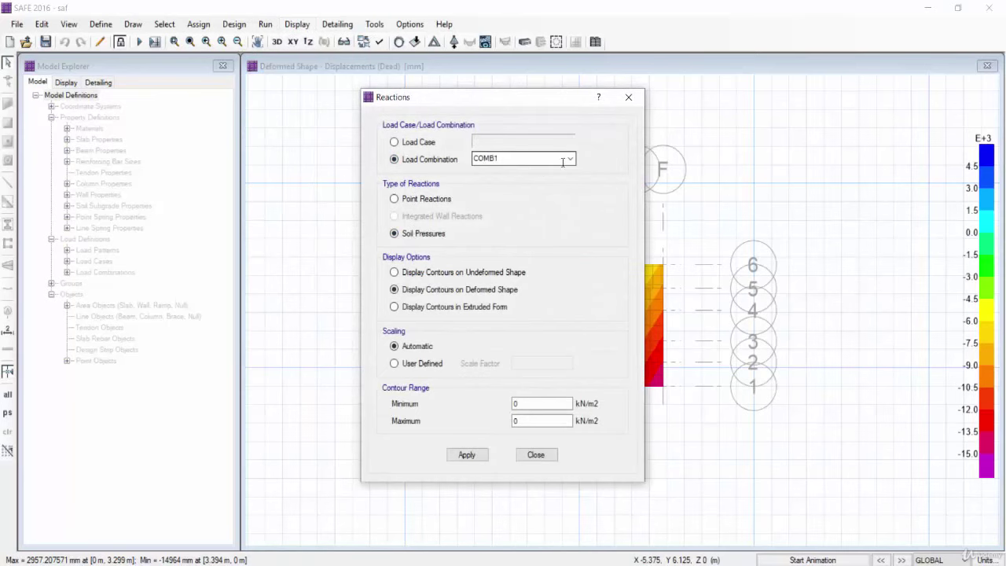
pyautogui.click(467, 455)
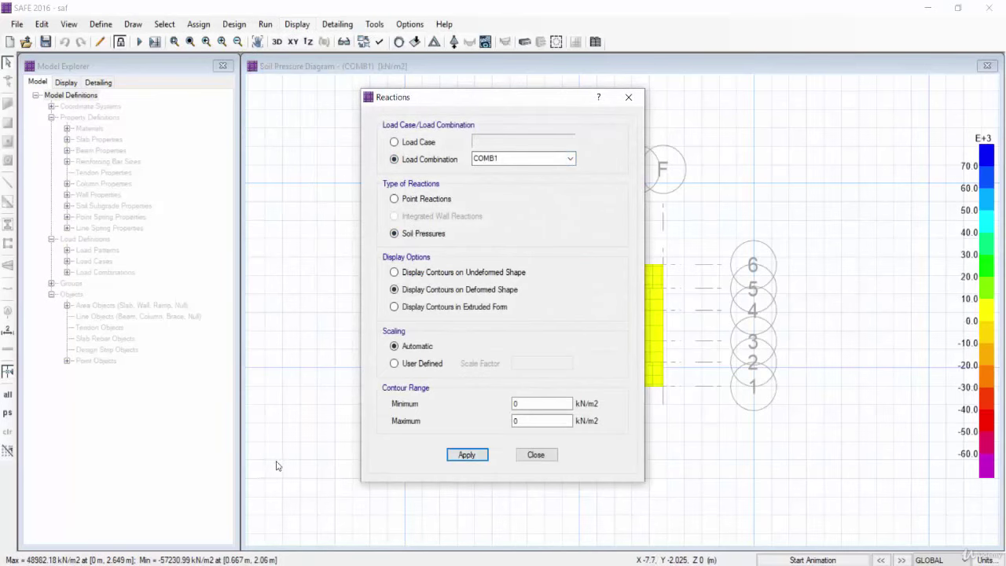
pyautogui.click(535, 455)
# Unlock the model, discard the analysis results, and re-run the analysis with F5.
pyautogui.click(119, 42)
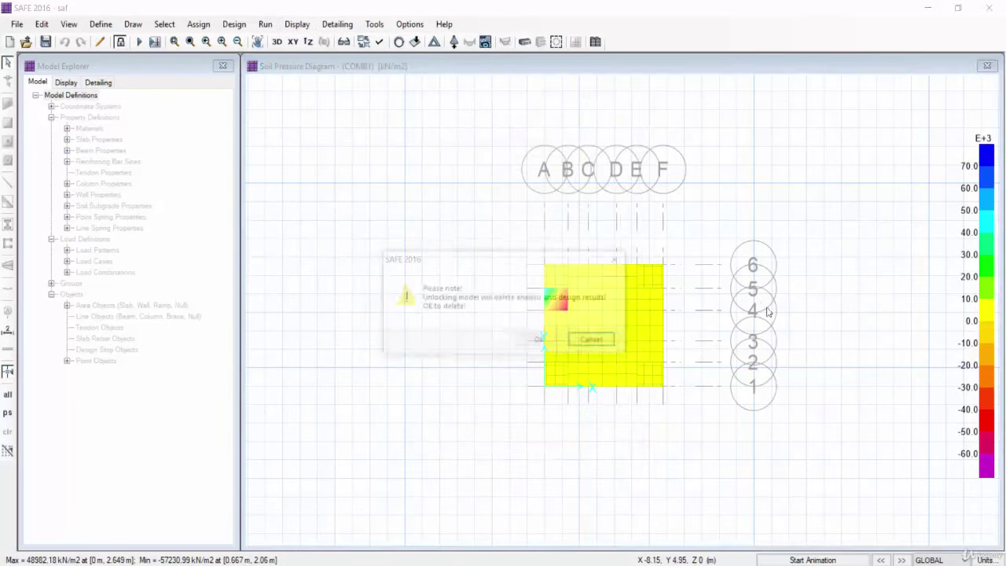
pyautogui.click(537, 339)
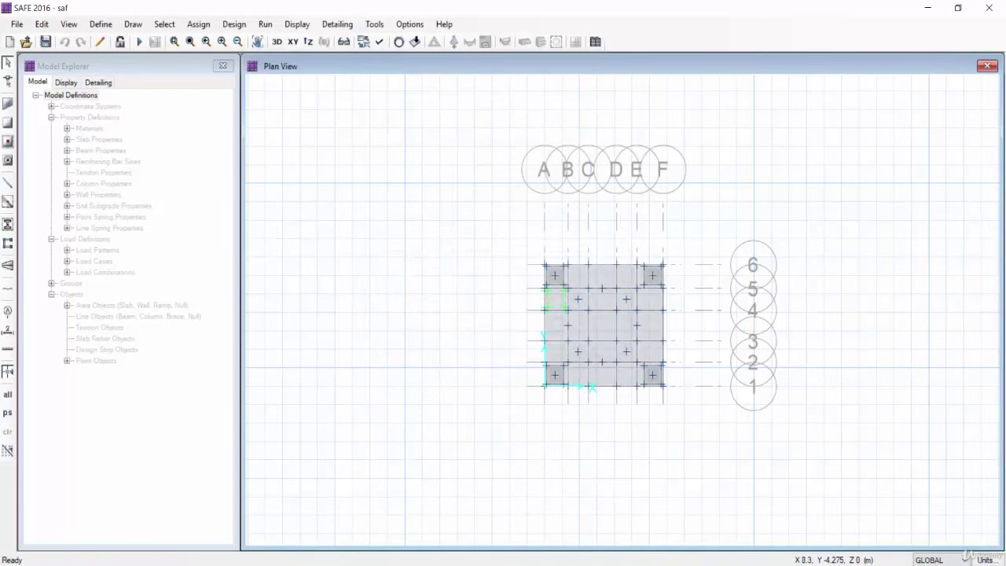
pyautogui.press('F5')
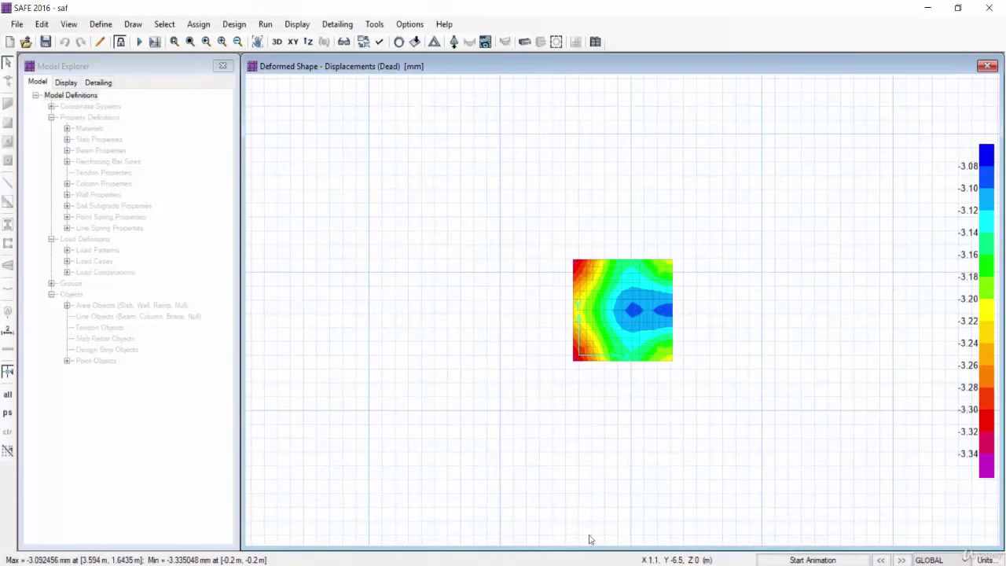
# Plot soil pressures for COMB1, then step to combination DCONU1.
pyautogui.click(297, 24)
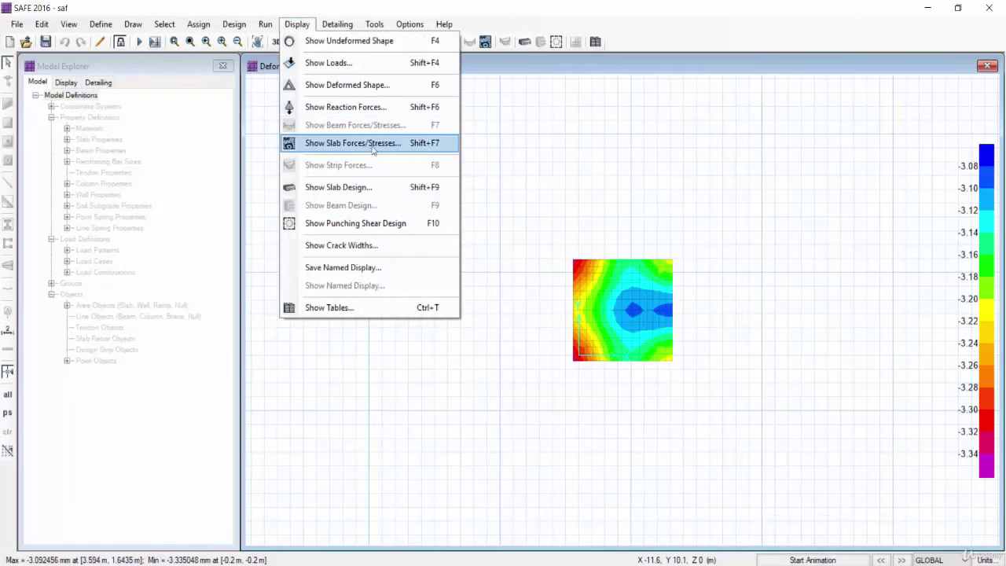
pyautogui.click(383, 106)
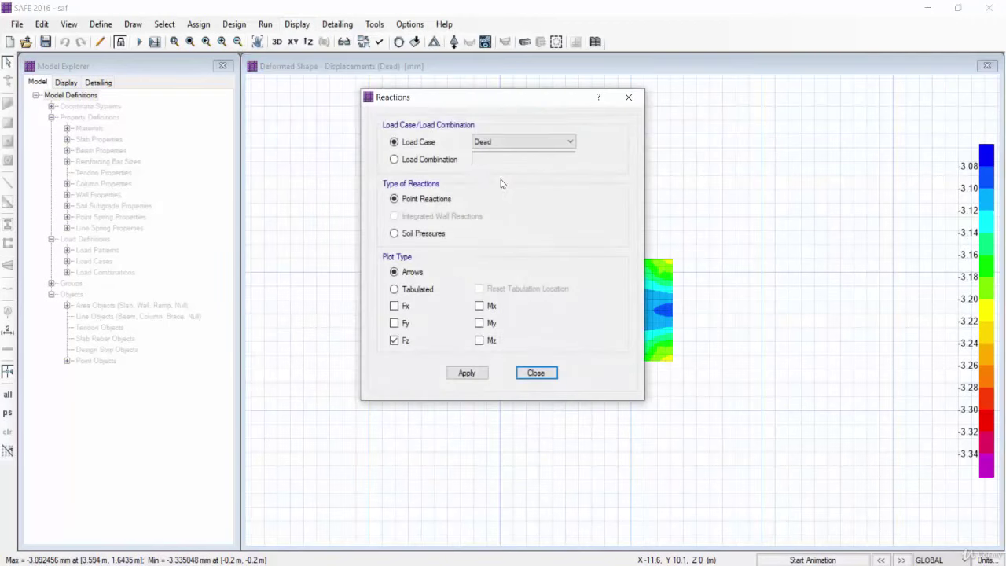
pyautogui.click(414, 233)
pyautogui.moveTo(479, 97); pyautogui.dragTo(276, 94)
pyautogui.click(246, 157)
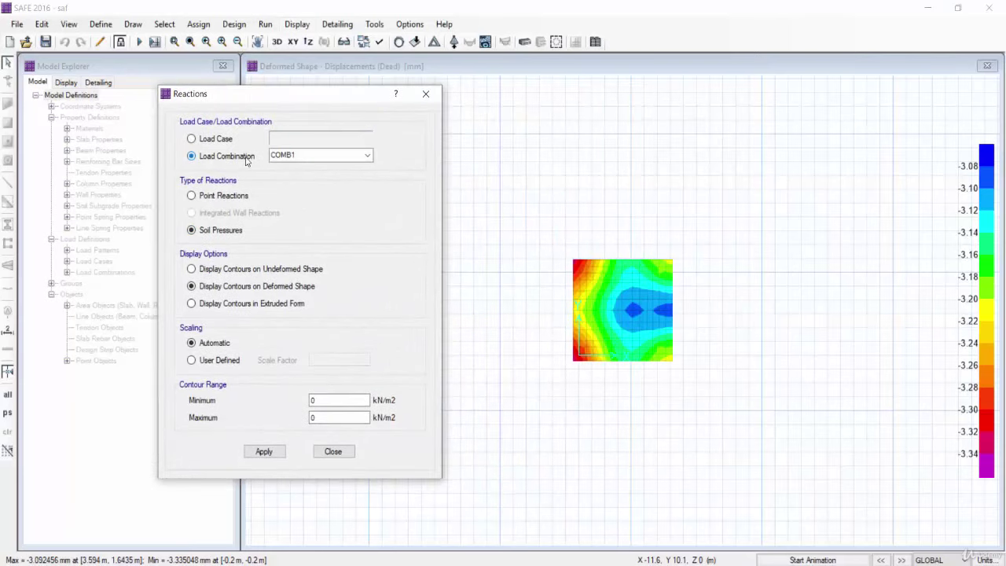
pyautogui.click(260, 453)
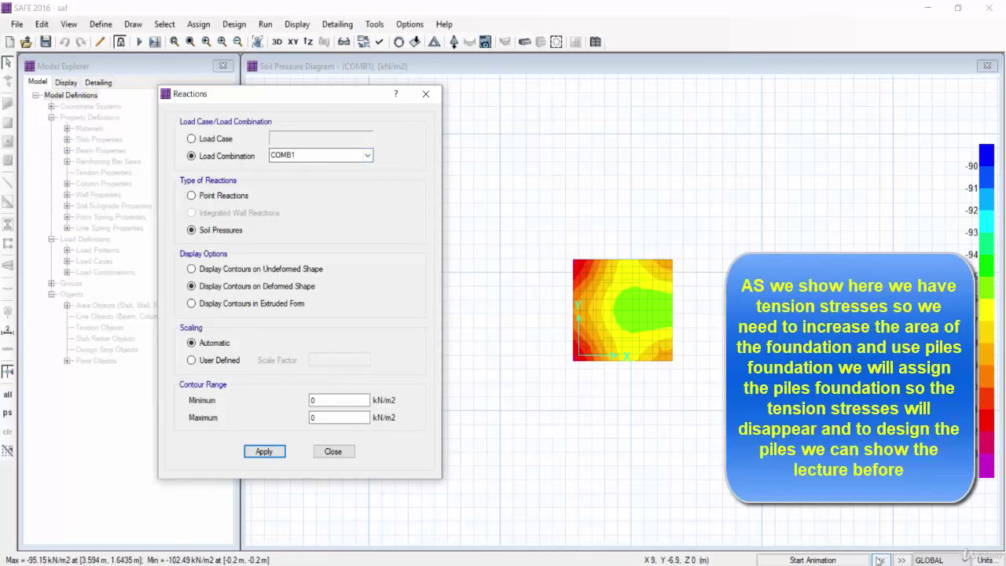
pyautogui.click(902, 560)
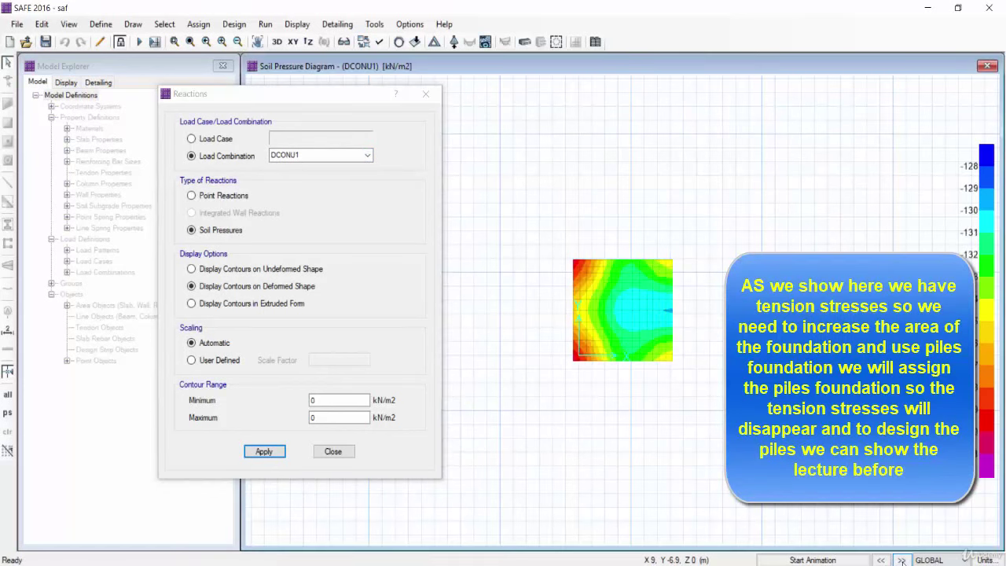
# Display the COMB2 soil pressure diagram, ranging 57.17 to -174.36 kN/m2.
pyautogui.click(368, 156)
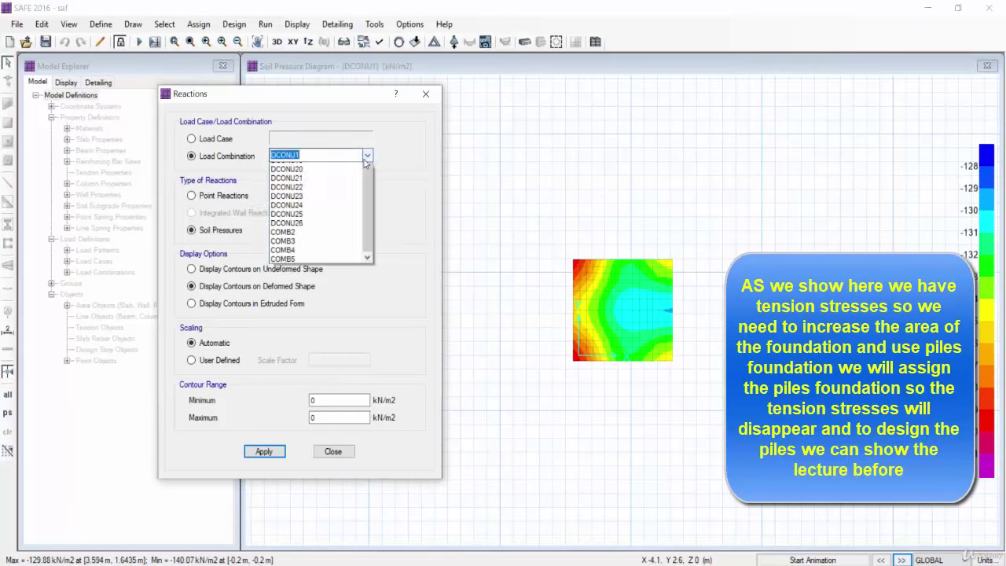
pyautogui.click(323, 401)
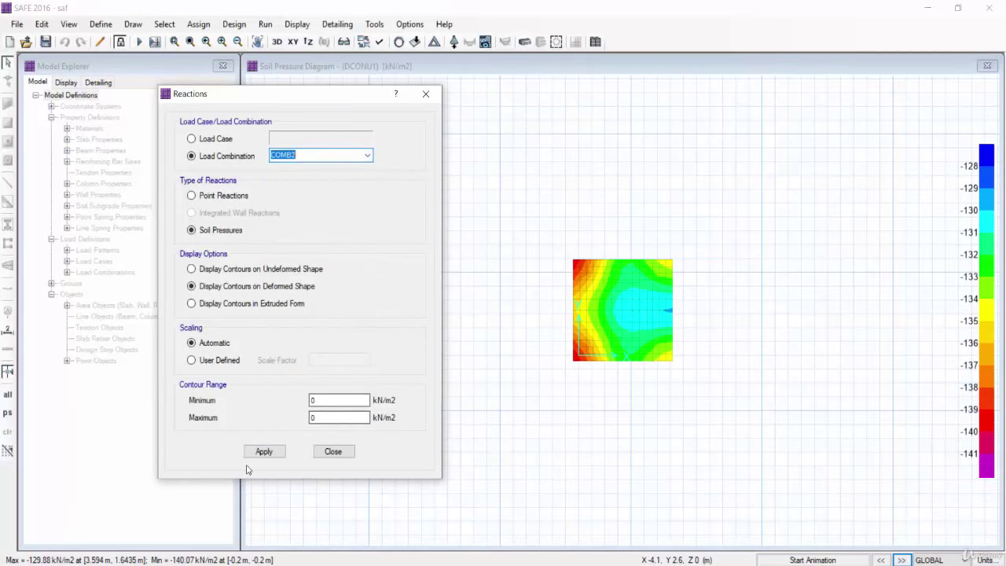
pyautogui.click(264, 451)
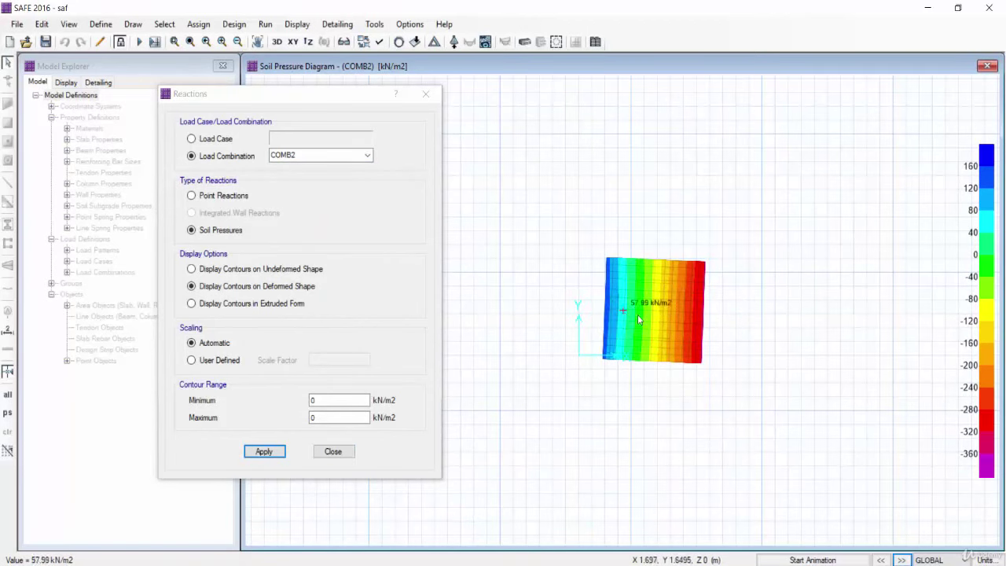
pyautogui.scroll(1, 637, 315)
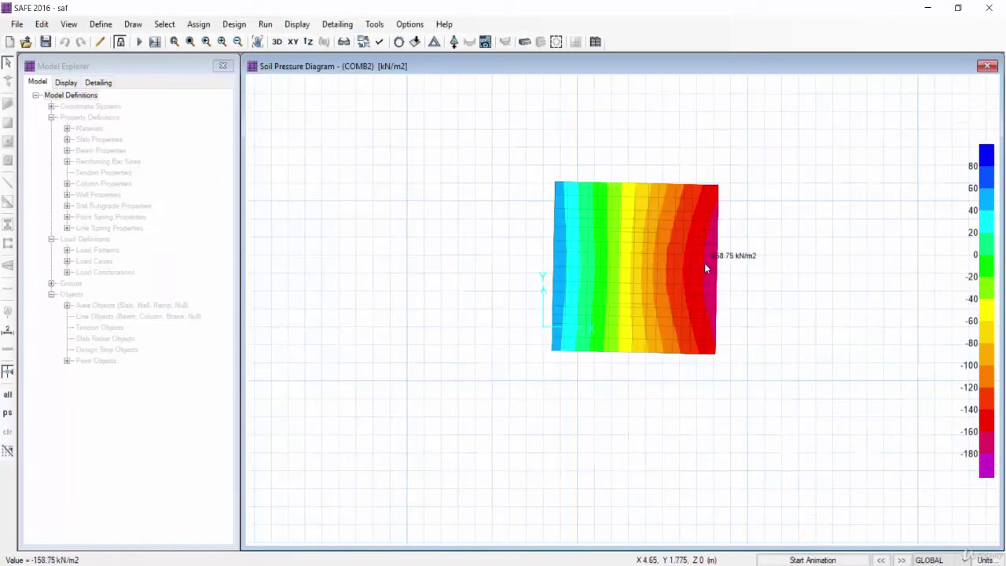
pyautogui.click(298, 29)
pyautogui.press('F10')
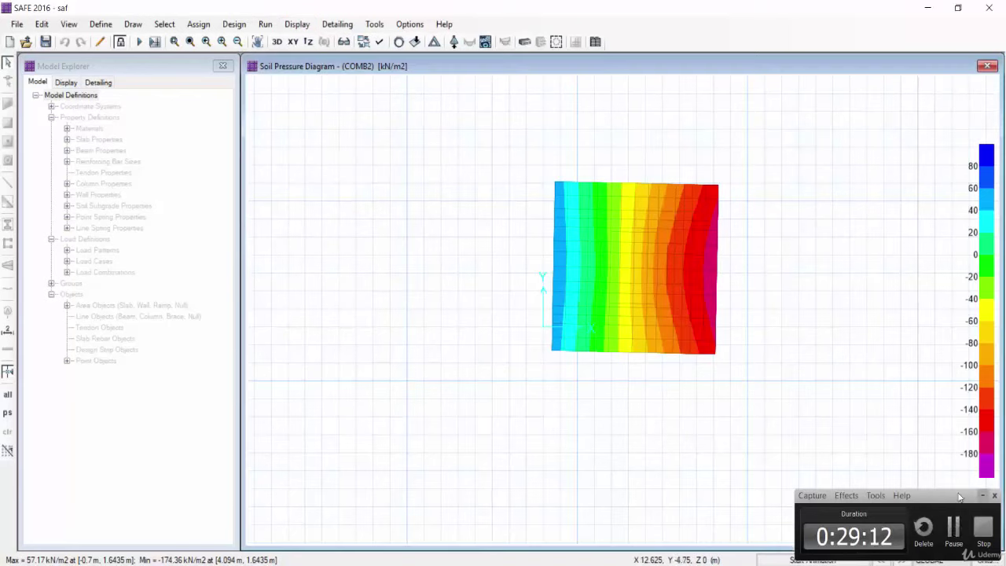
pyautogui.click(982, 495)
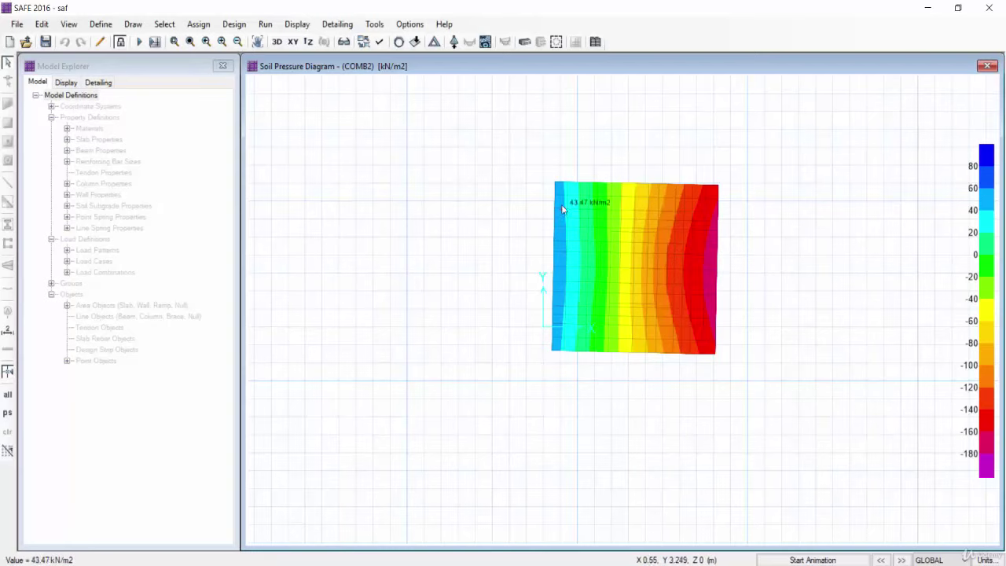
# Unlock the model, discarding the analysis results, and start drawing point objects.
pyautogui.click(120, 42)
pyautogui.click(541, 341)
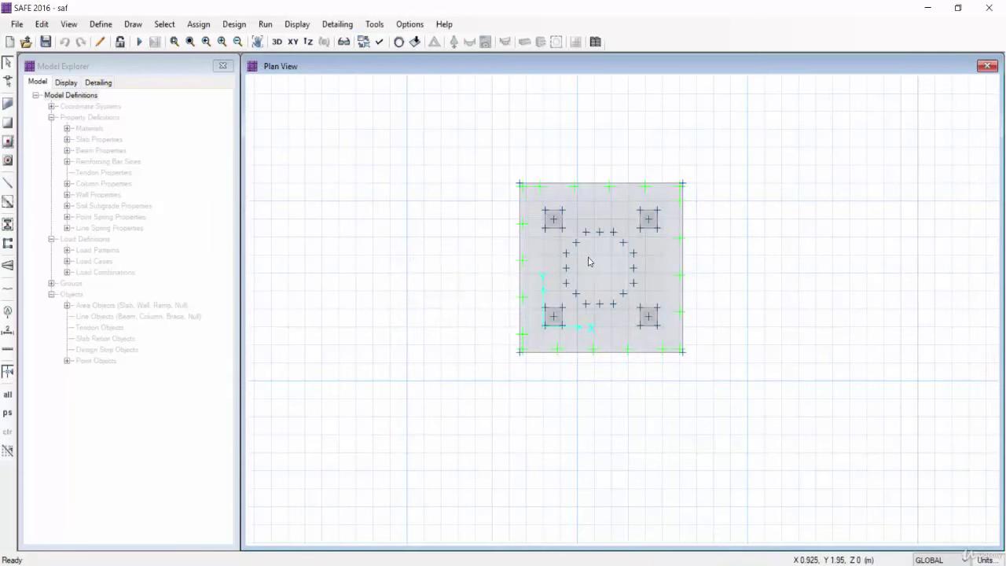
pyautogui.click(133, 23)
pyautogui.click(196, 235)
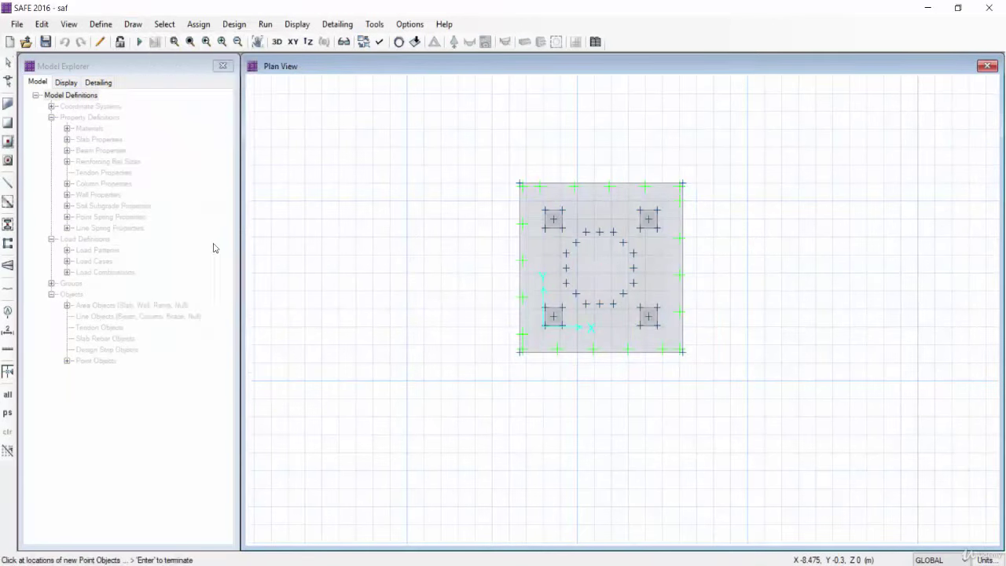
# Set the new-point X and Y plan offsets to 1, close Draw Points, and open Set Display Options.
pyautogui.click(923, 138)
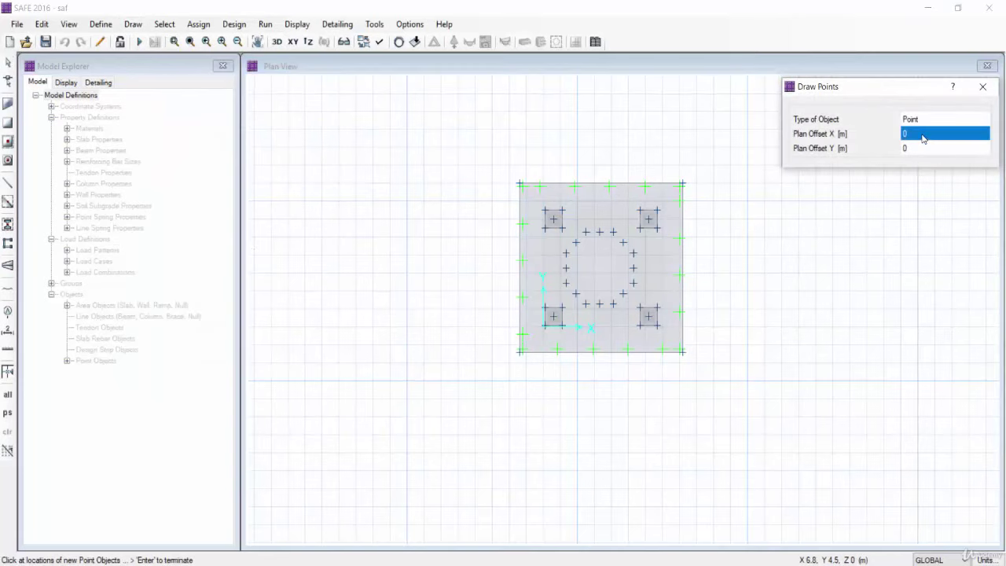
pyautogui.write('2')
pyautogui.click(911, 149)
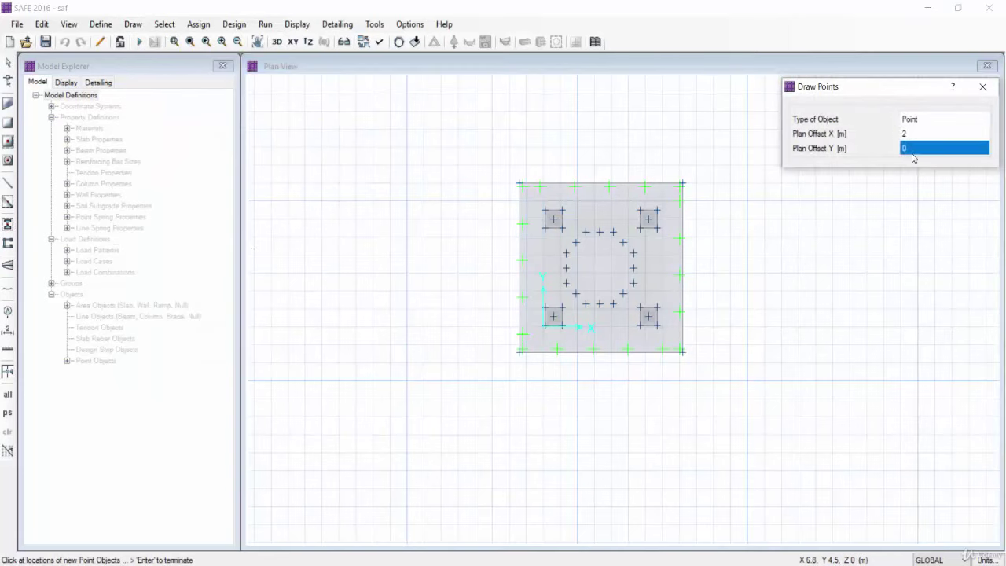
pyautogui.write('2')
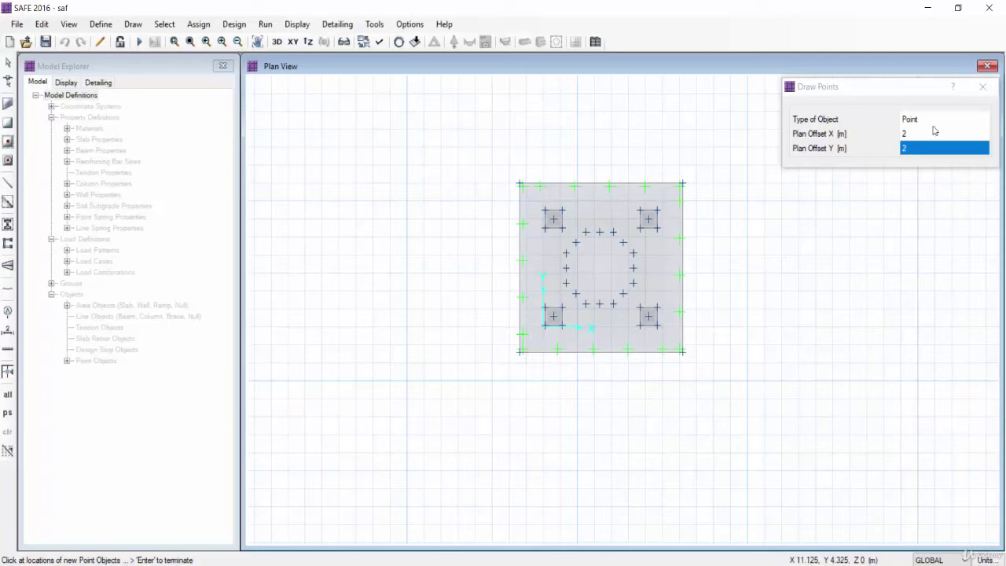
pyautogui.click(935, 133)
pyautogui.write('1')
pyautogui.press('Tab')
pyautogui.write('1')
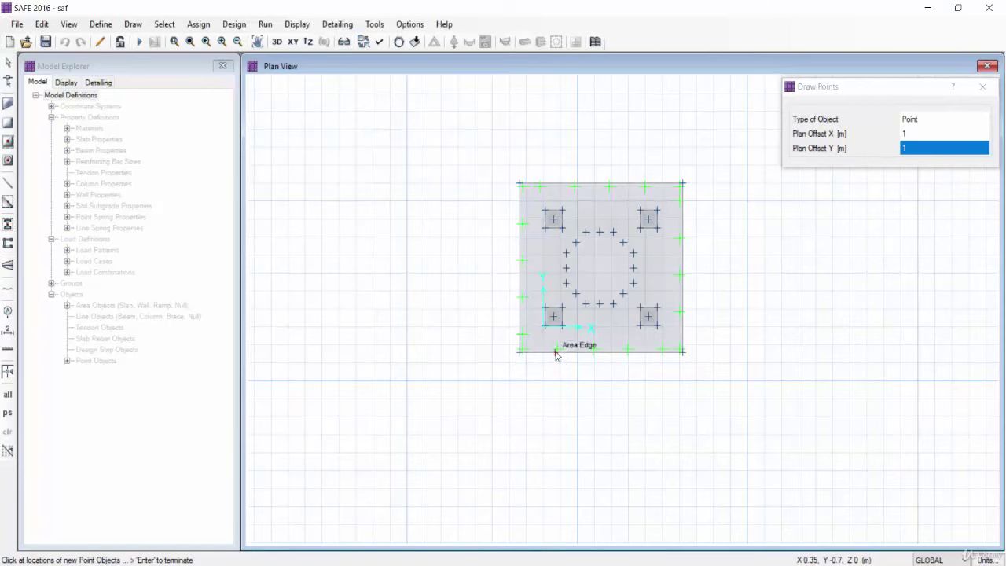
pyautogui.click(983, 87)
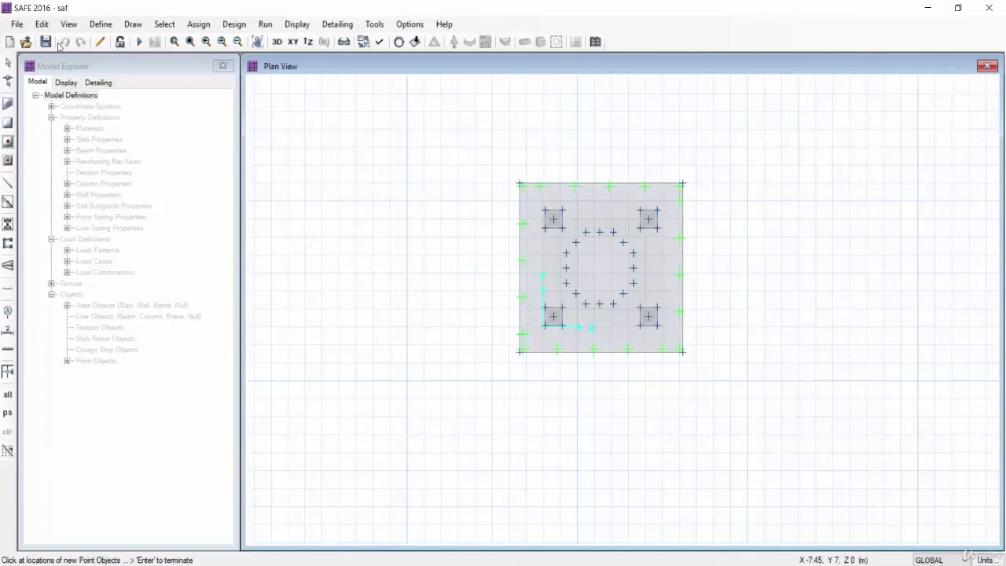
pyautogui.click(379, 43)
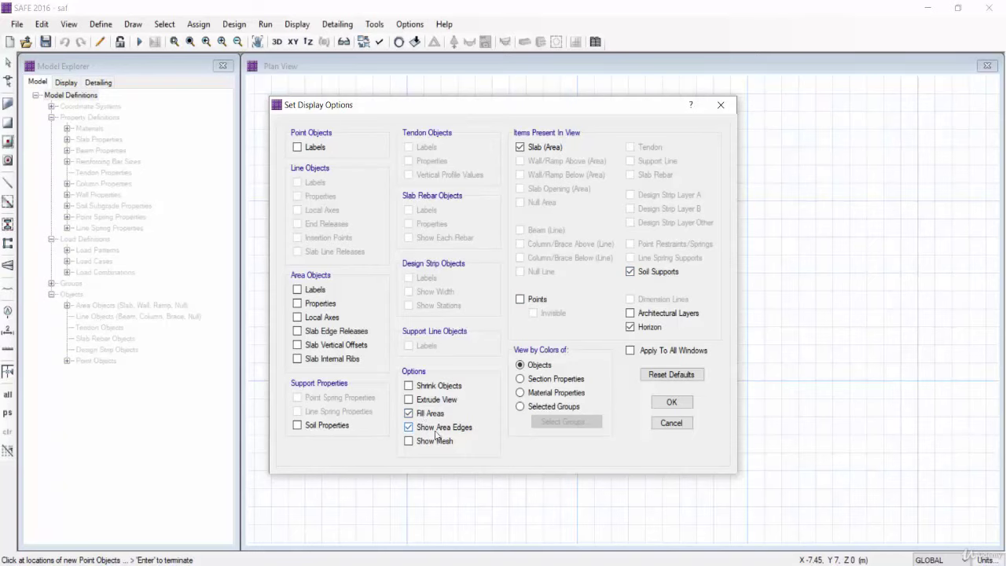
# Apply the display settings and edit the Draw Points X and Y plan offsets.
pyautogui.click(671, 401)
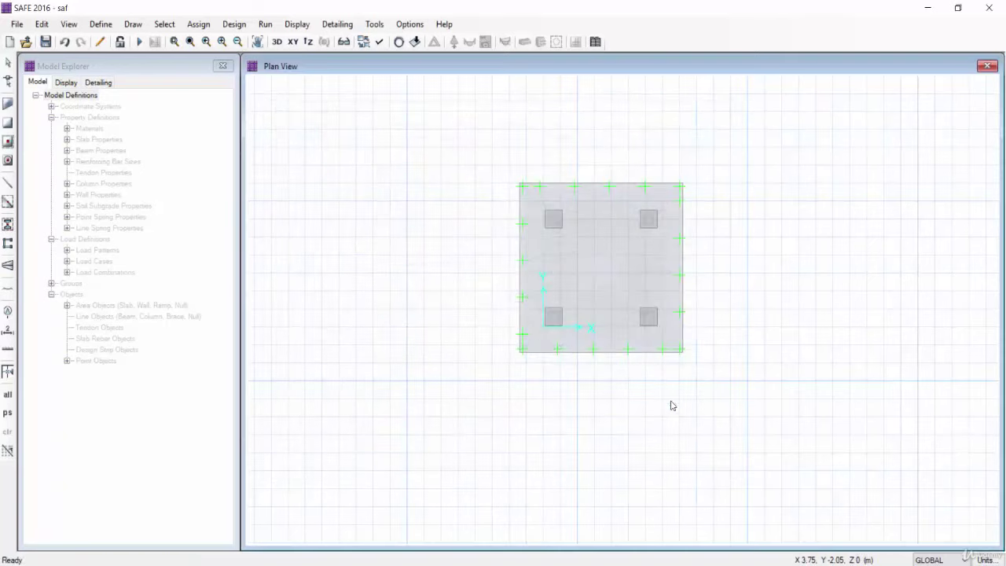
pyautogui.click(129, 24)
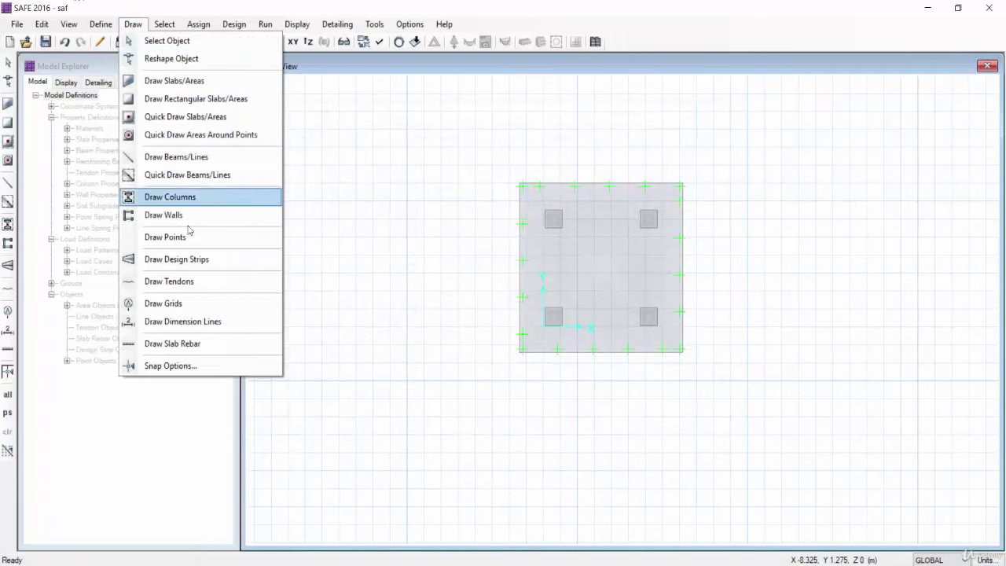
pyautogui.click(191, 236)
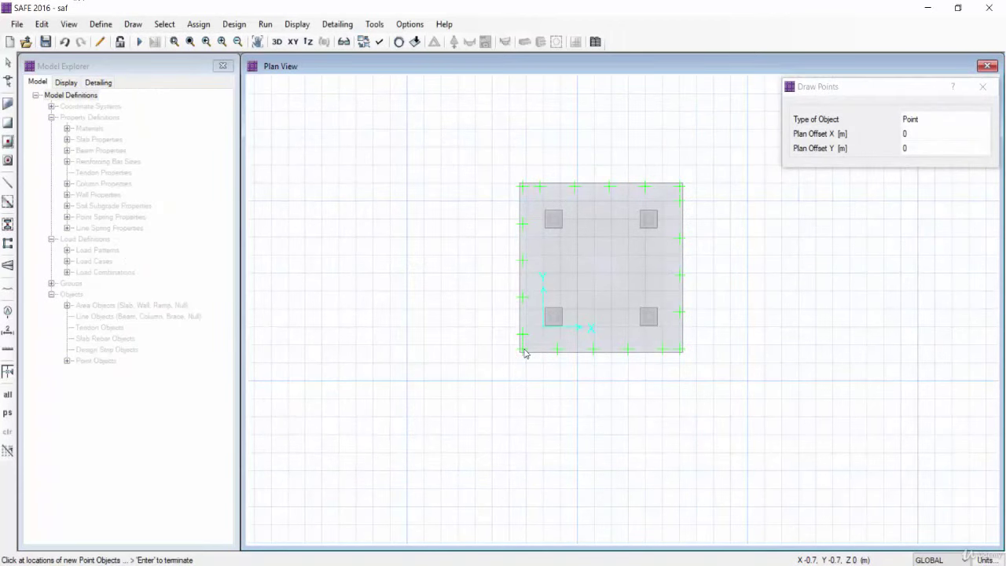
pyautogui.click(927, 134)
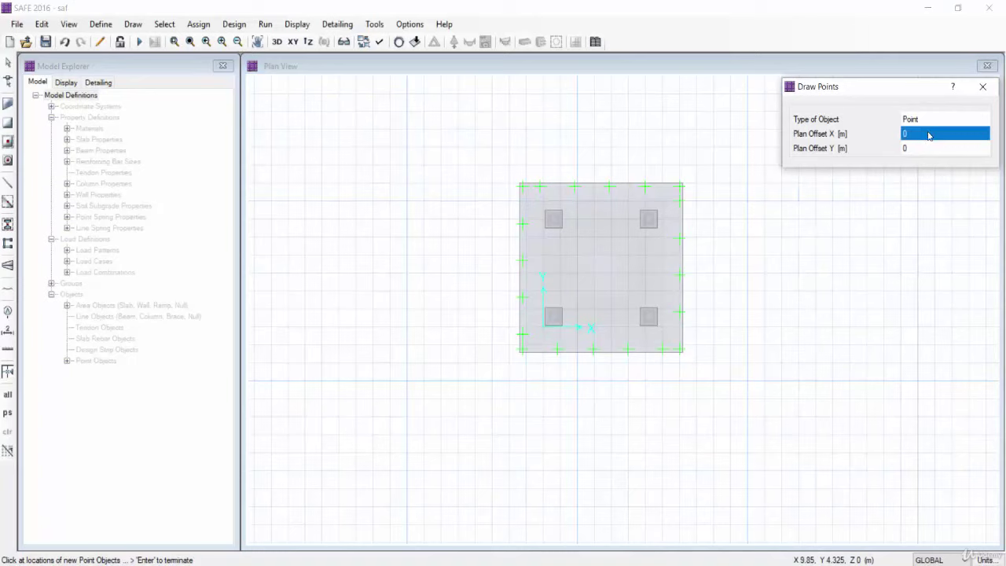
pyautogui.click(928, 135)
pyautogui.write('.5')
pyautogui.click(931, 149)
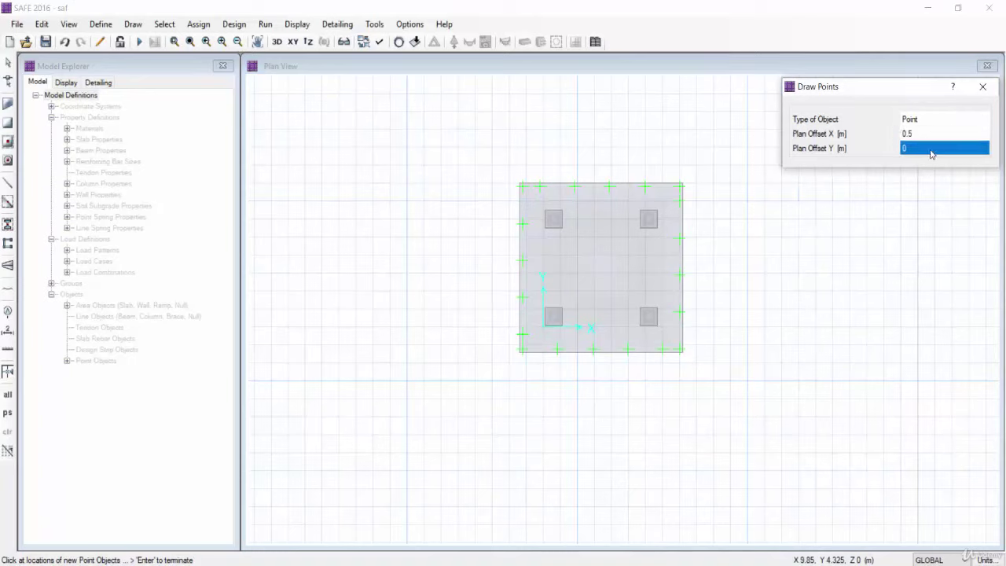
pyautogui.click(930, 148)
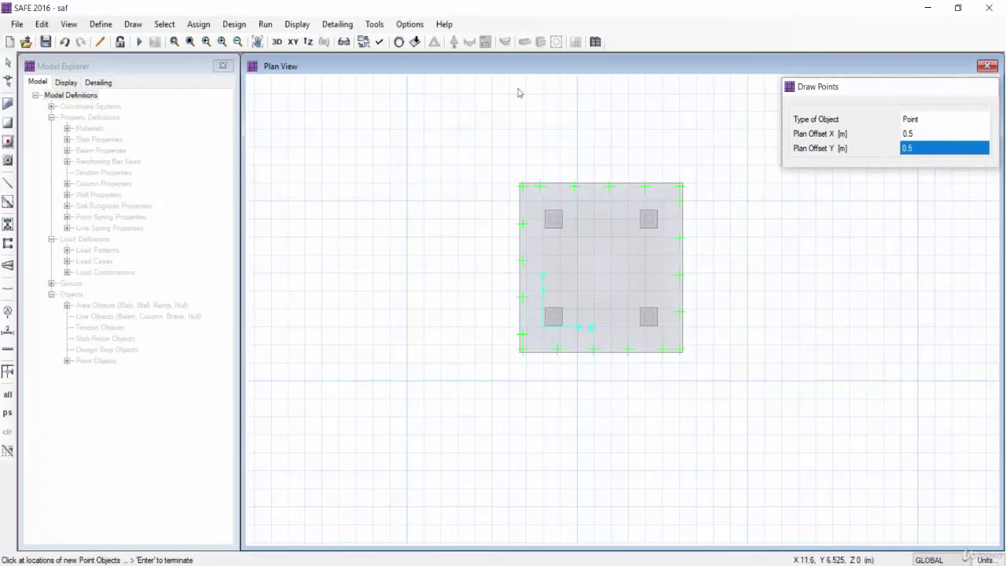
# Restart Draw Points with the plan offsets reset to 0 and zoom into the slab's lower area.
pyautogui.click(133, 23)
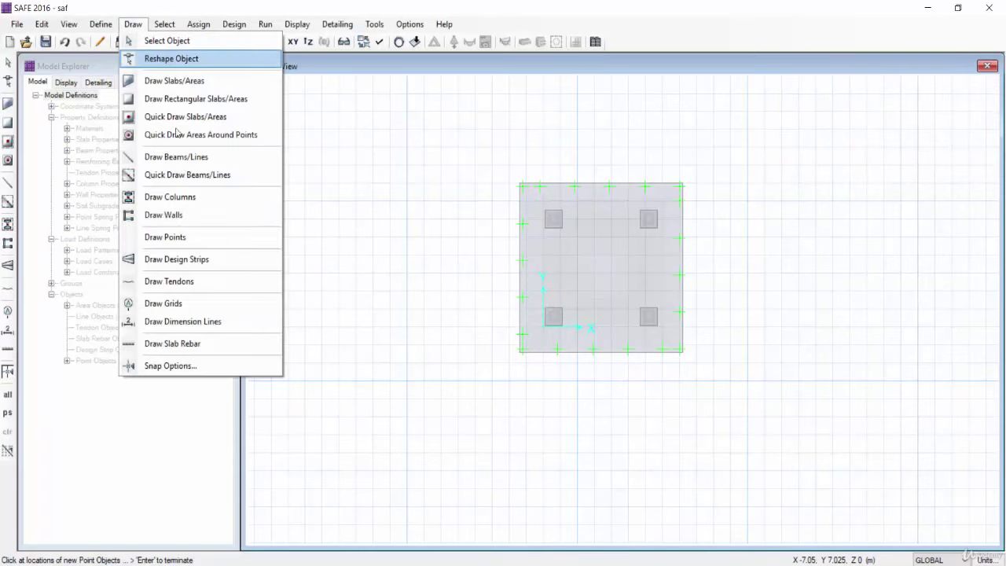
pyautogui.click(196, 237)
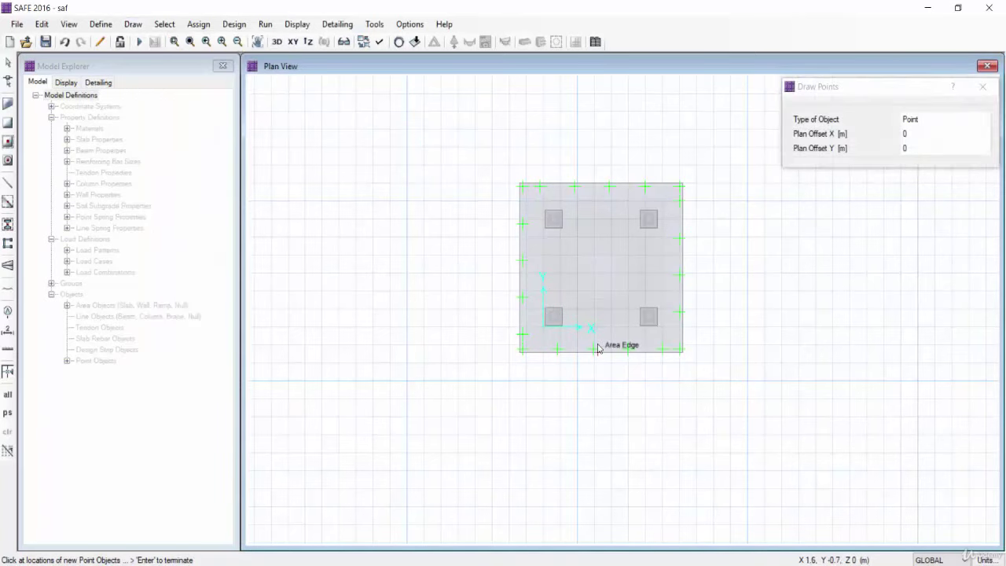
pyautogui.scroll(3, 597, 345)
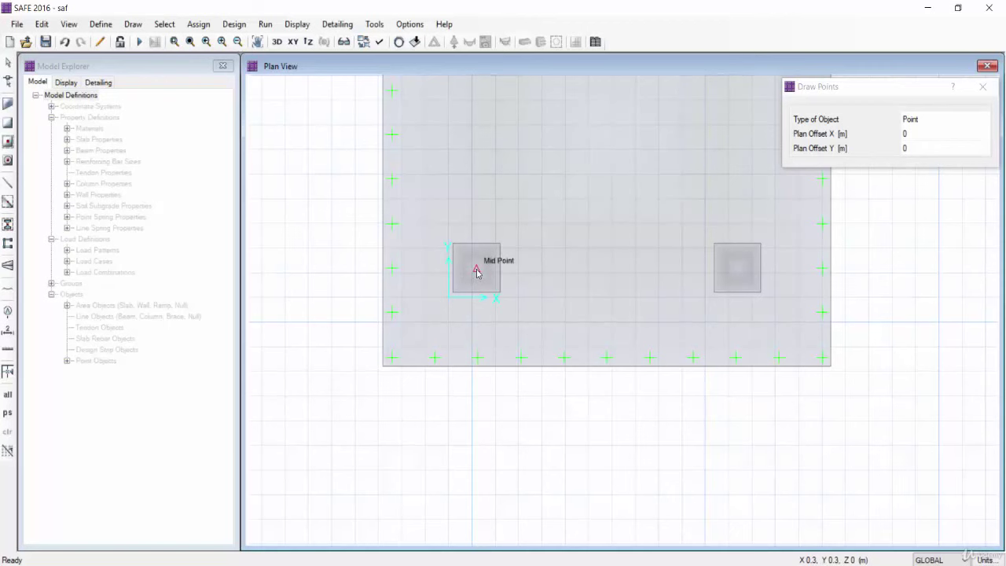
# Turn point objects on in the display options and close the point placement window.
pyautogui.click(375, 43)
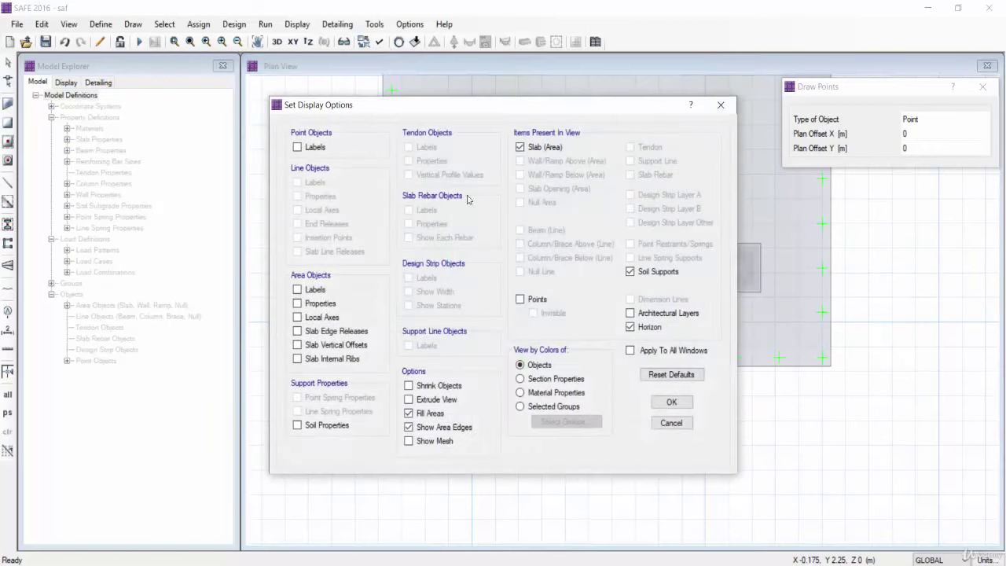
pyautogui.click(673, 403)
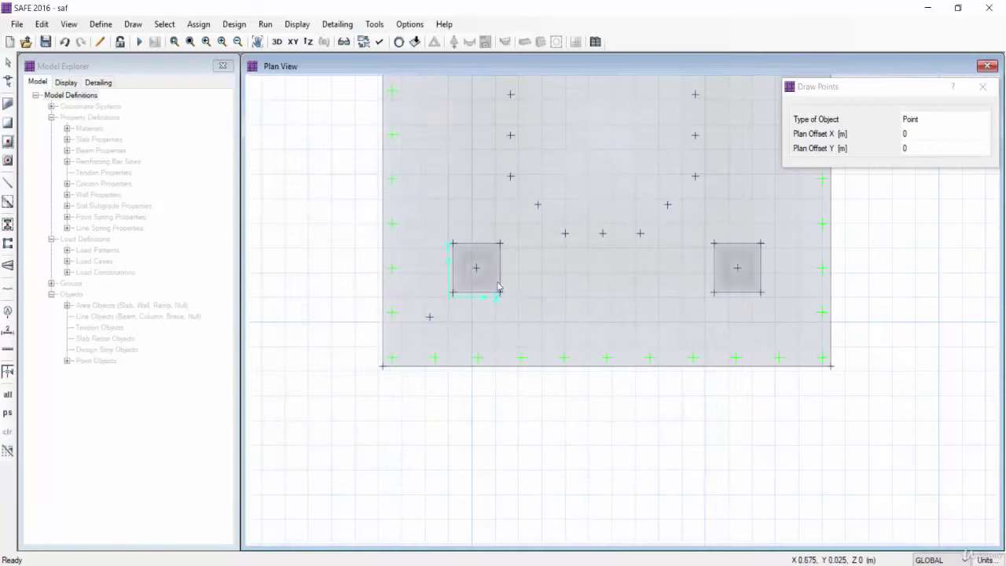
pyautogui.click(982, 87)
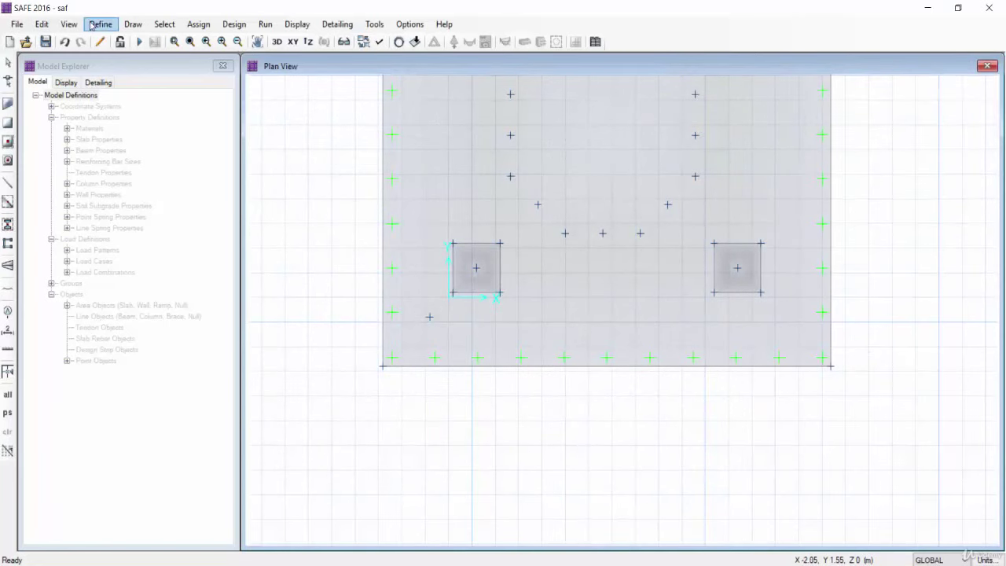
# Restart Draw Points and edit the X and Y plan offsets for the inset corner points.
pyautogui.click(132, 24)
pyautogui.click(190, 234)
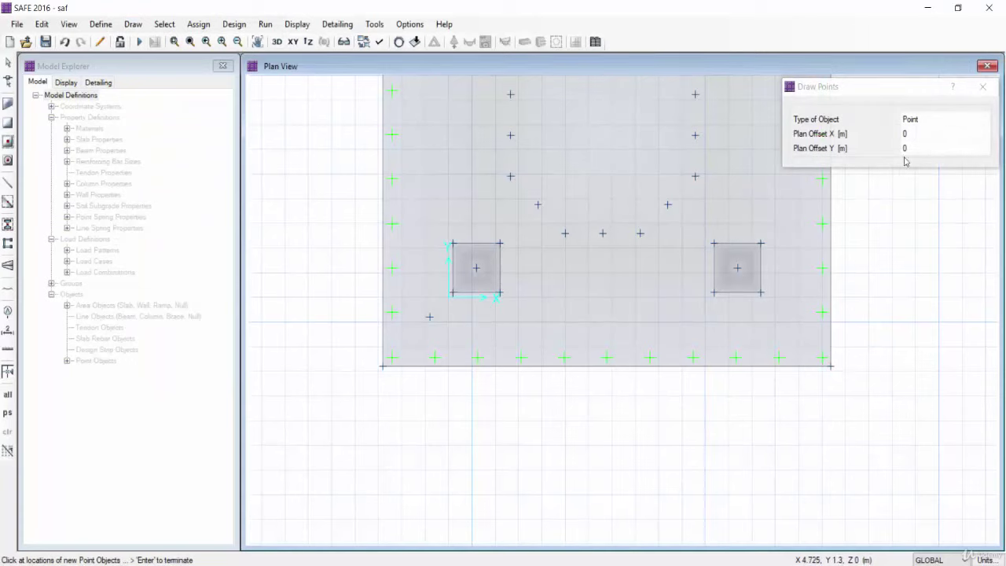
pyautogui.click(921, 136)
pyautogui.write('1')
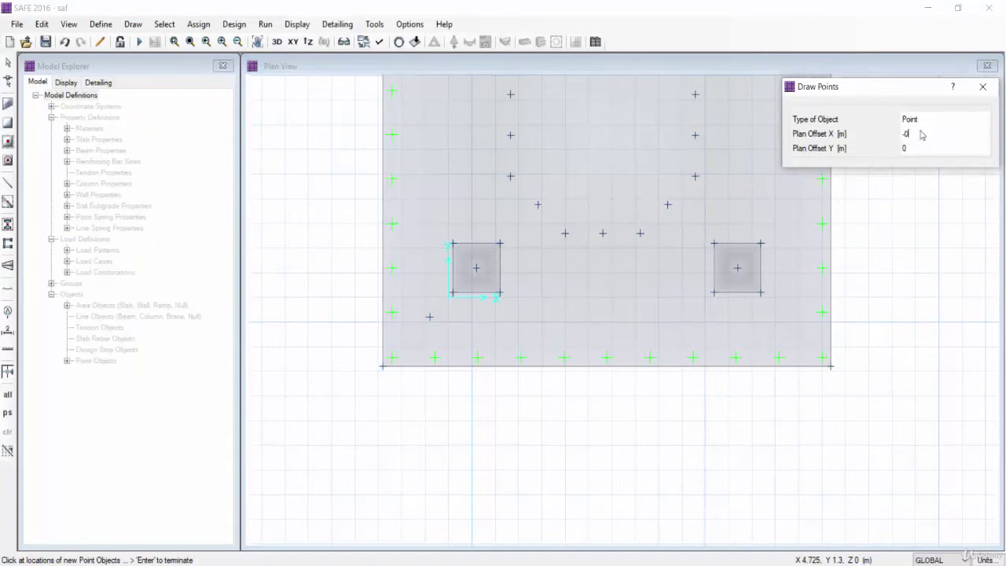
pyautogui.click(957, 153)
pyautogui.click(957, 152)
pyautogui.write('.5')
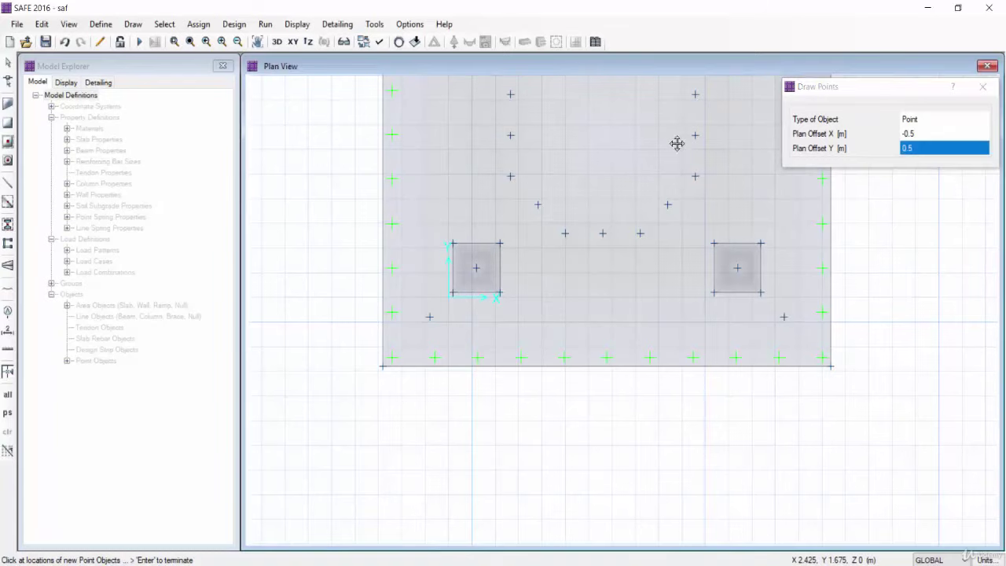
# Place pile points 0.5 m inside the mat's top corners using ±0.5 m plan offsets.
pyautogui.click(930, 138)
pyautogui.write('0')
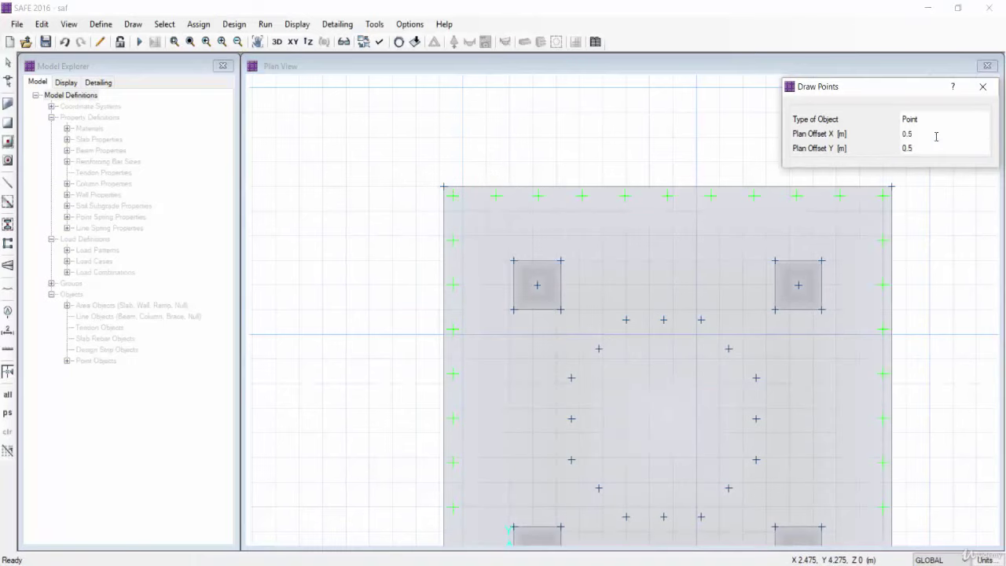
pyautogui.click(931, 151)
pyautogui.write('-')
pyautogui.click(443, 186)
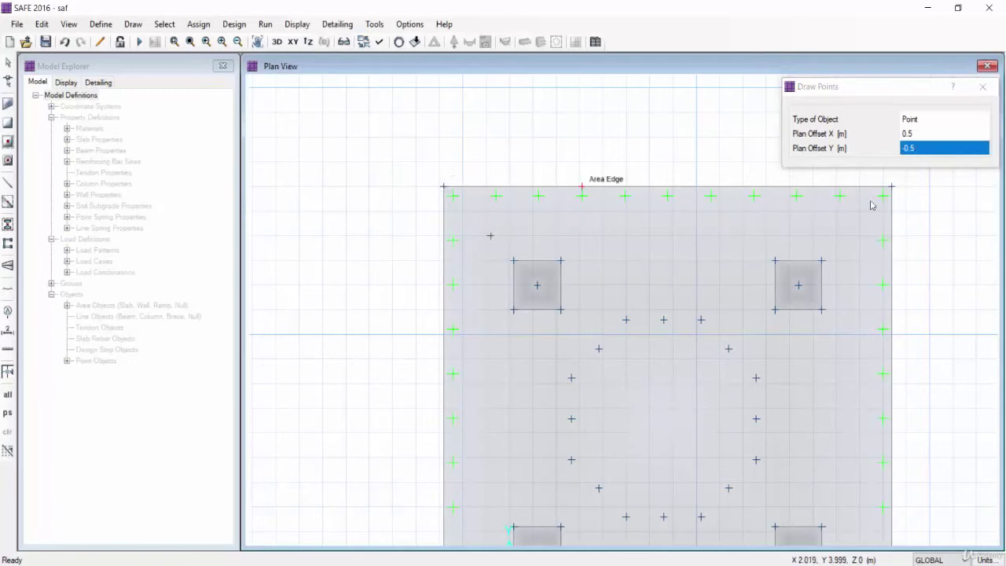
pyautogui.click(921, 133)
pyautogui.write('-')
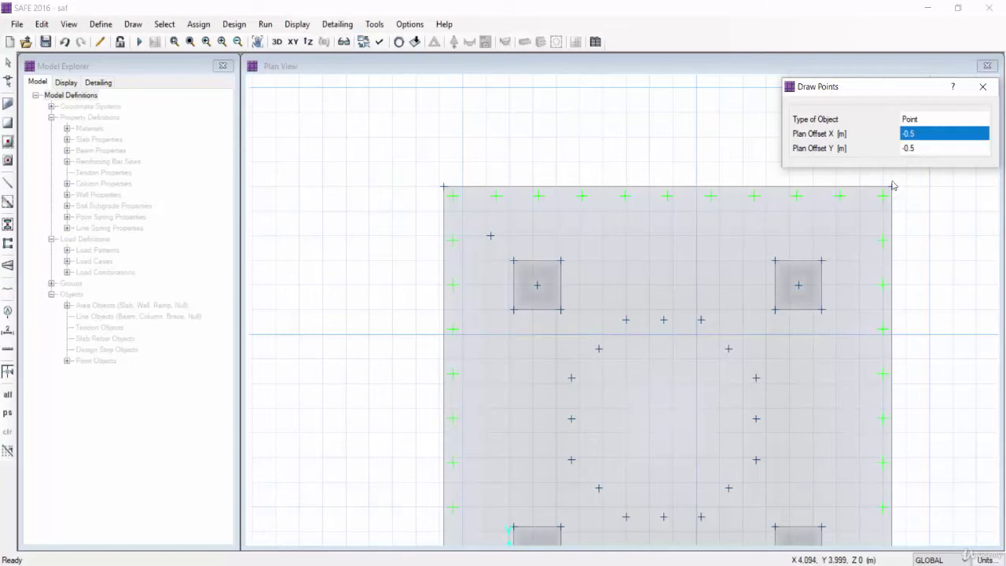
pyautogui.click(982, 87)
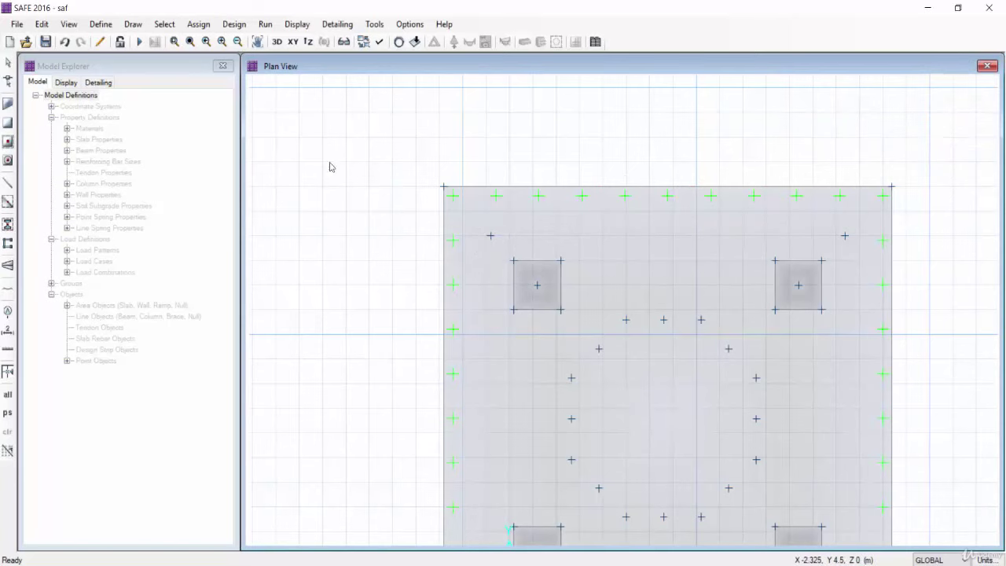
# Set PSPR1's Z translation stiffness to 385 kN/mm and close the point spring property list.
pyautogui.click(97, 20)
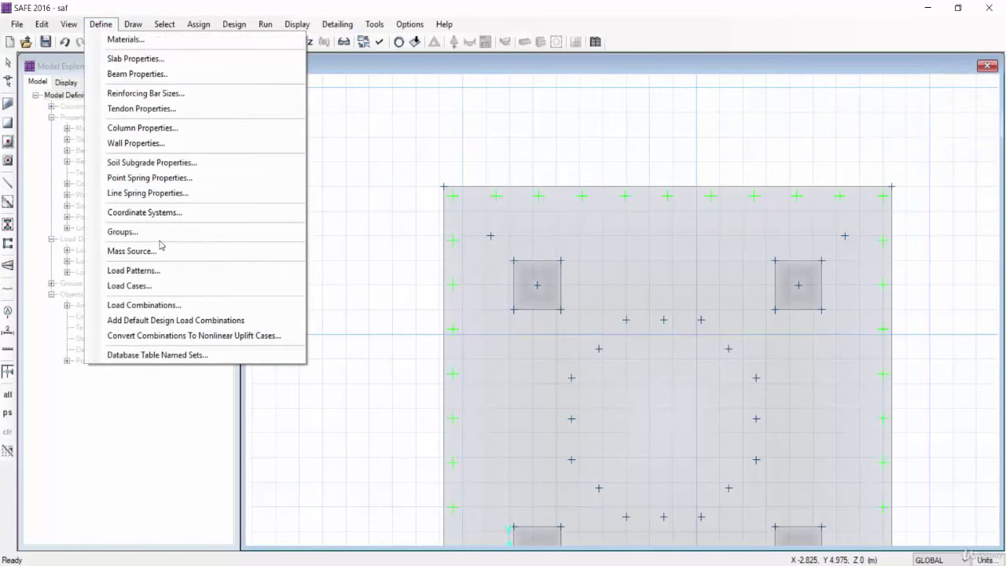
pyautogui.click(210, 179)
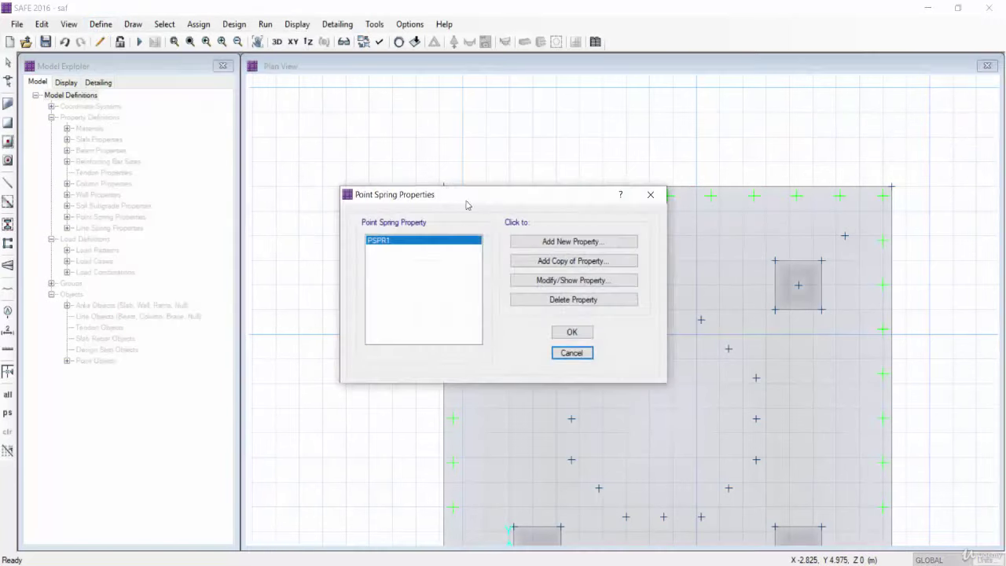
pyautogui.click(563, 283)
pyautogui.moveTo(550, 235); pyautogui.dragTo(498, 237)
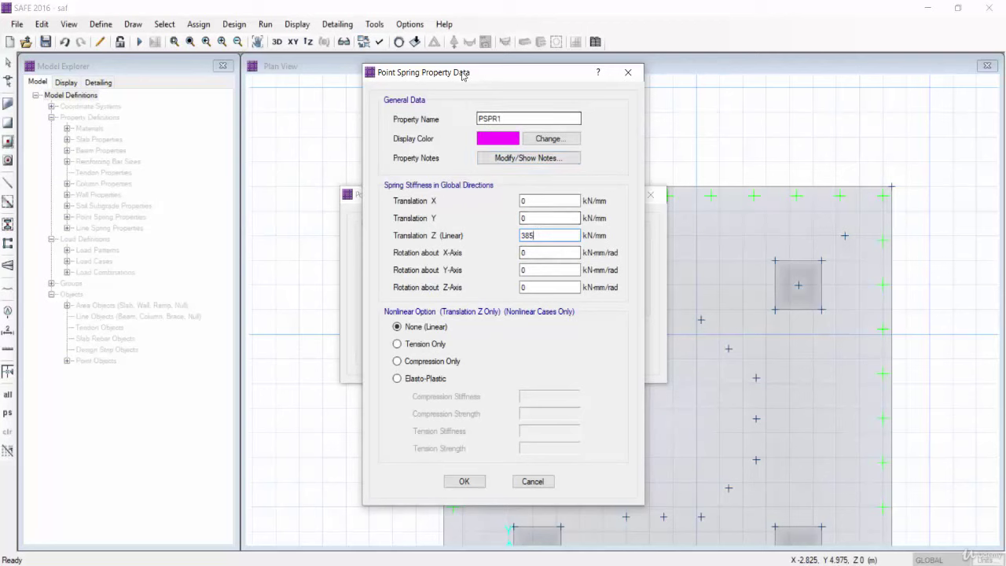
pyautogui.moveTo(494, 71); pyautogui.dragTo(433, 67)
pyautogui.click(404, 477)
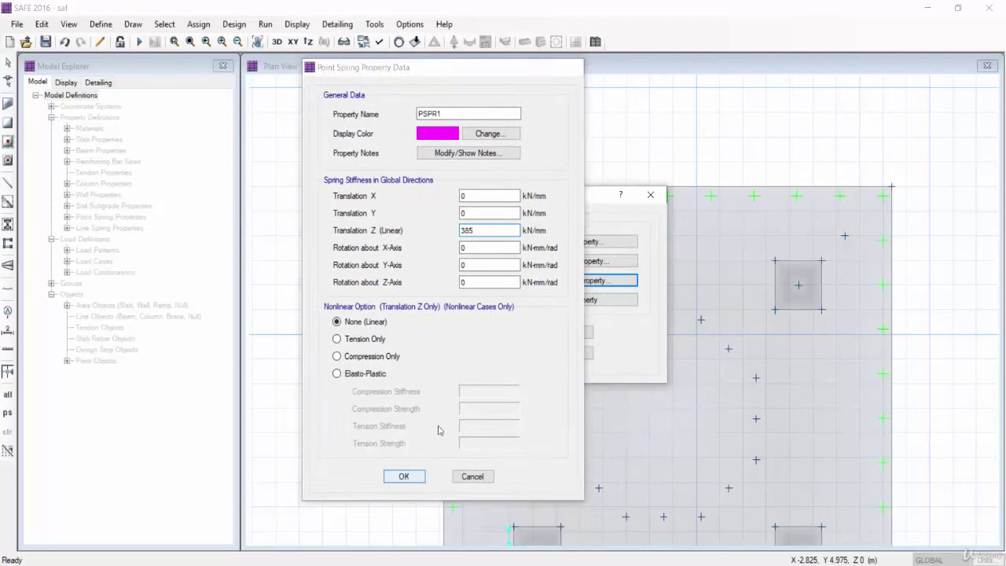
pyautogui.click(570, 331)
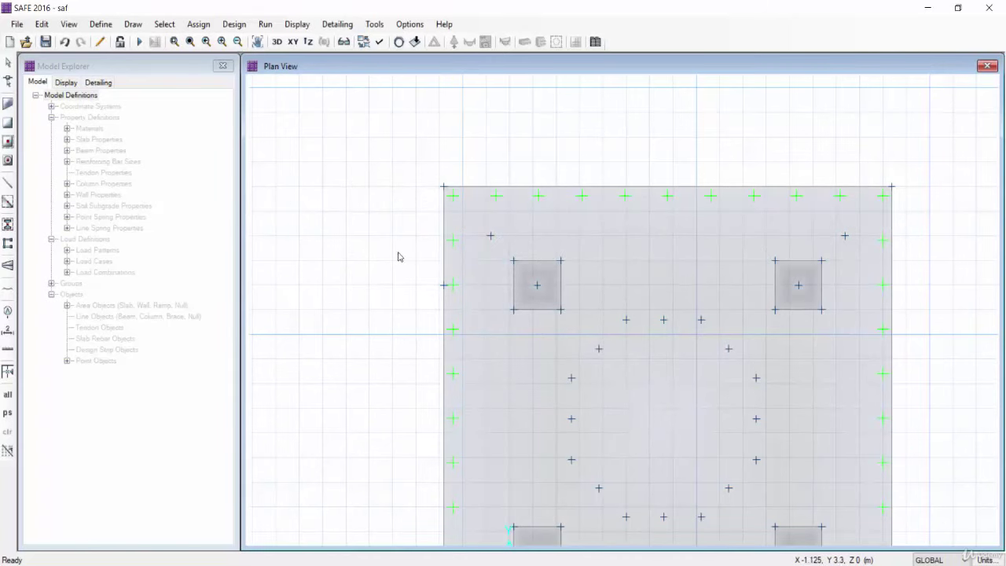
pyautogui.scroll(-3, 390, 123)
# Close the display settings and select the lower-left, lower-right and upper-left pile points.
pyautogui.click(379, 41)
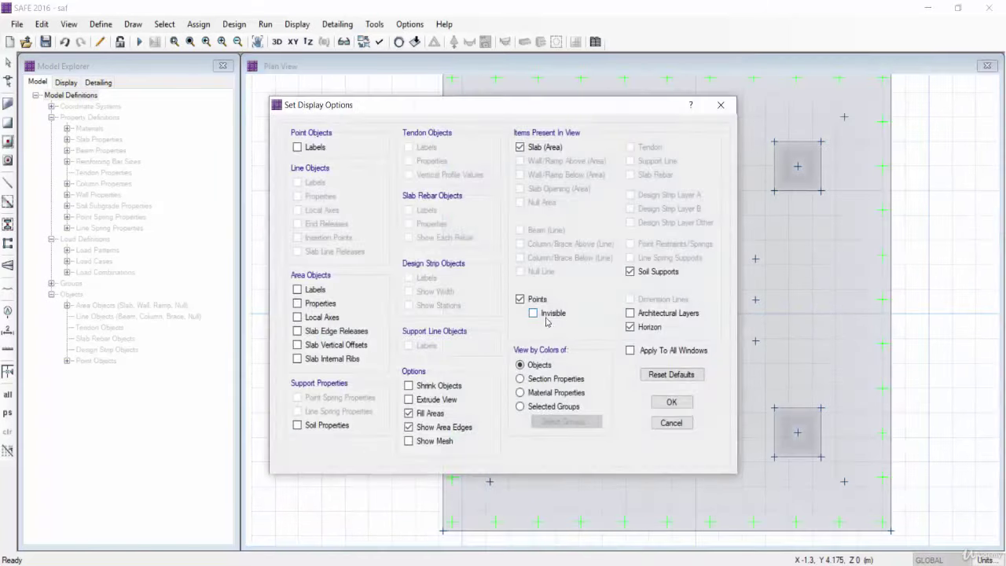
pyautogui.click(671, 402)
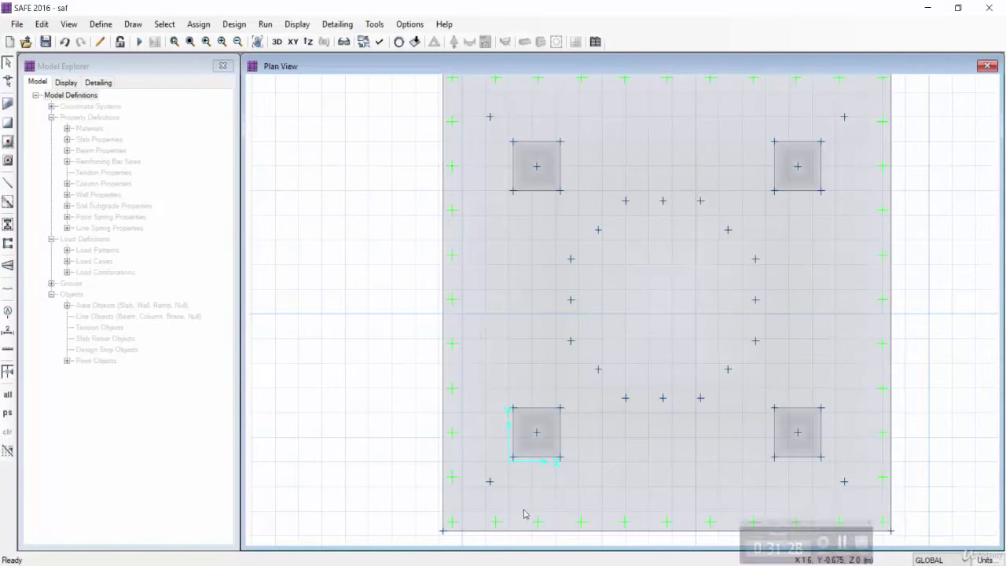
pyautogui.click(488, 485)
pyautogui.click(843, 484)
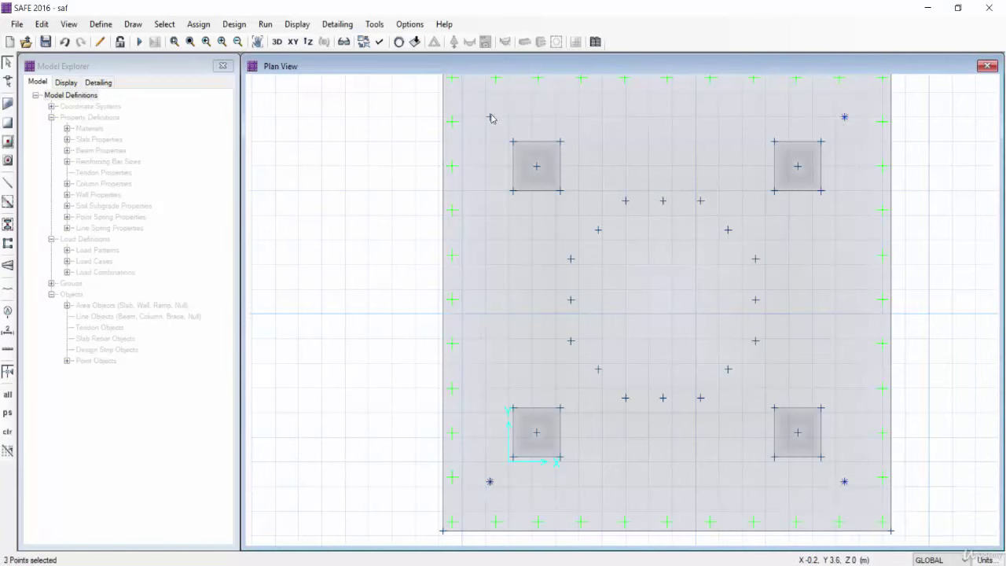
pyautogui.click(490, 117)
# Assign PSPR1 point springs to the selected pile points and run the analysis.
pyautogui.click(206, 25)
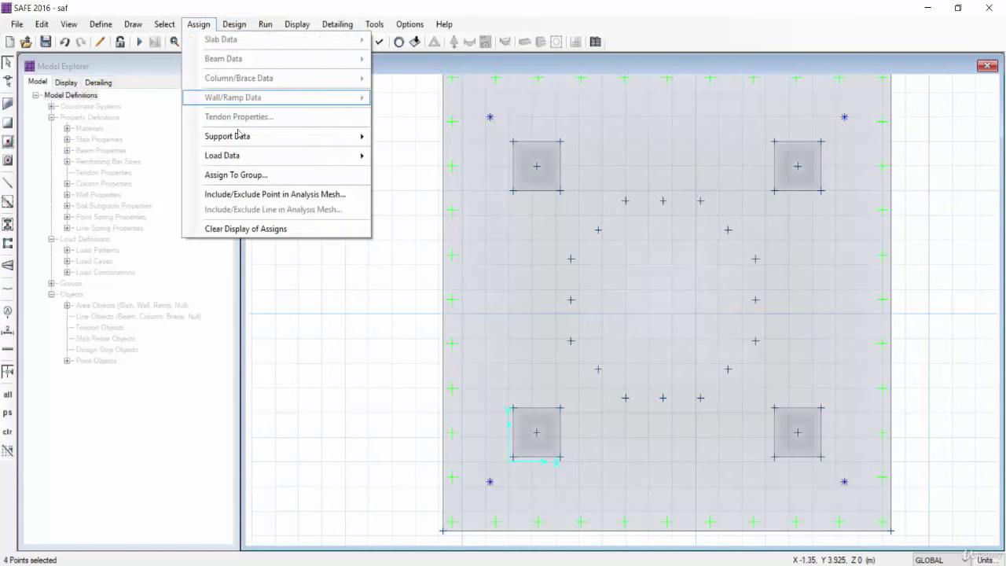
pyautogui.moveTo(227, 136)
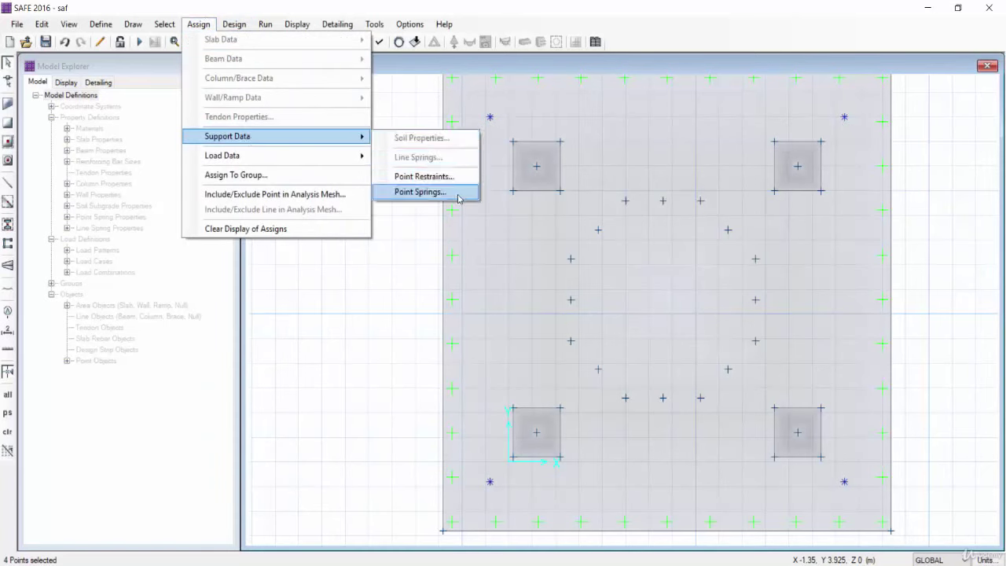
pyautogui.click(461, 193)
pyautogui.click(571, 331)
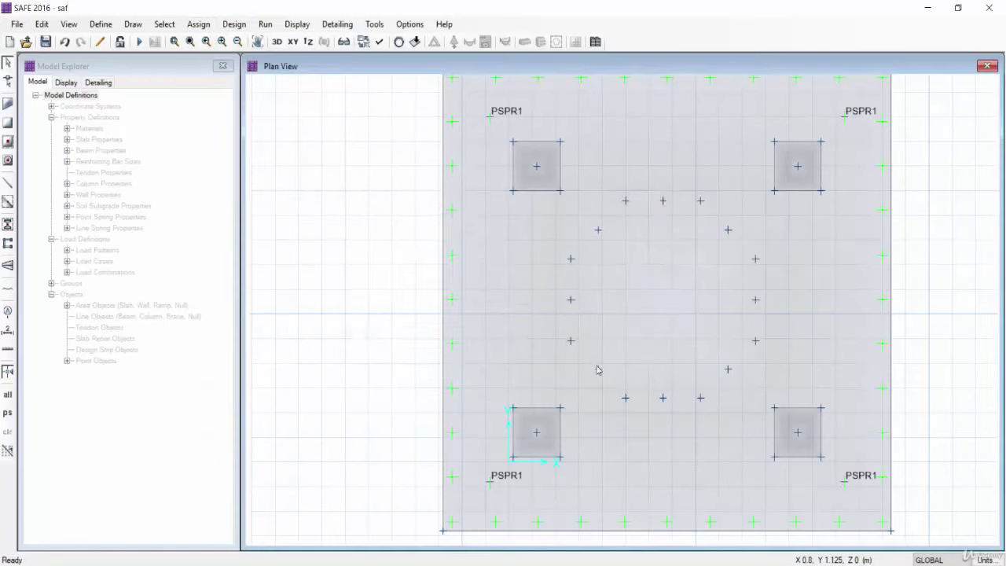
pyautogui.click(140, 42)
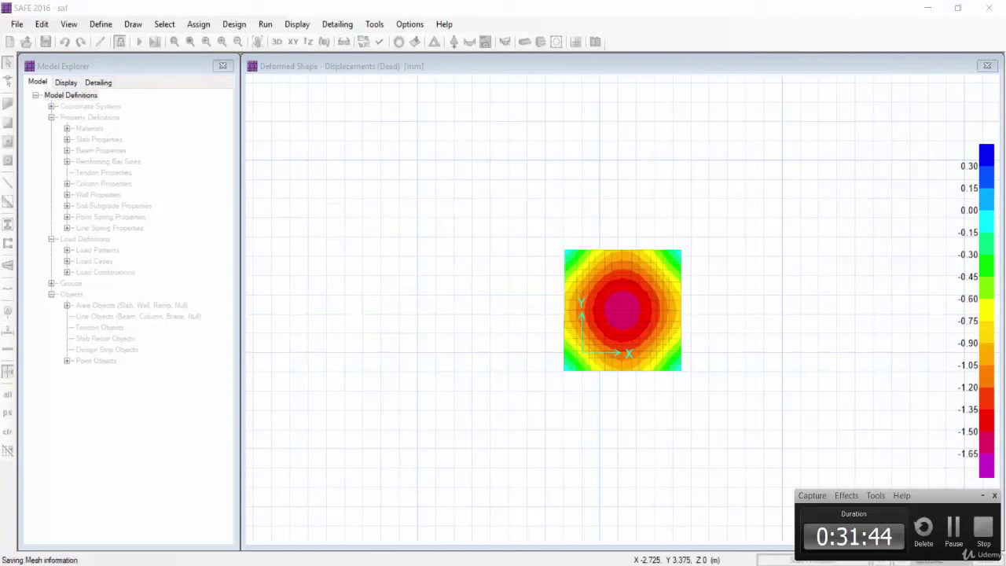
# Plot COMB2 soil pressures (12.98 to -69.51 kN/m2), then close the reaction settings.
pyautogui.click(296, 24)
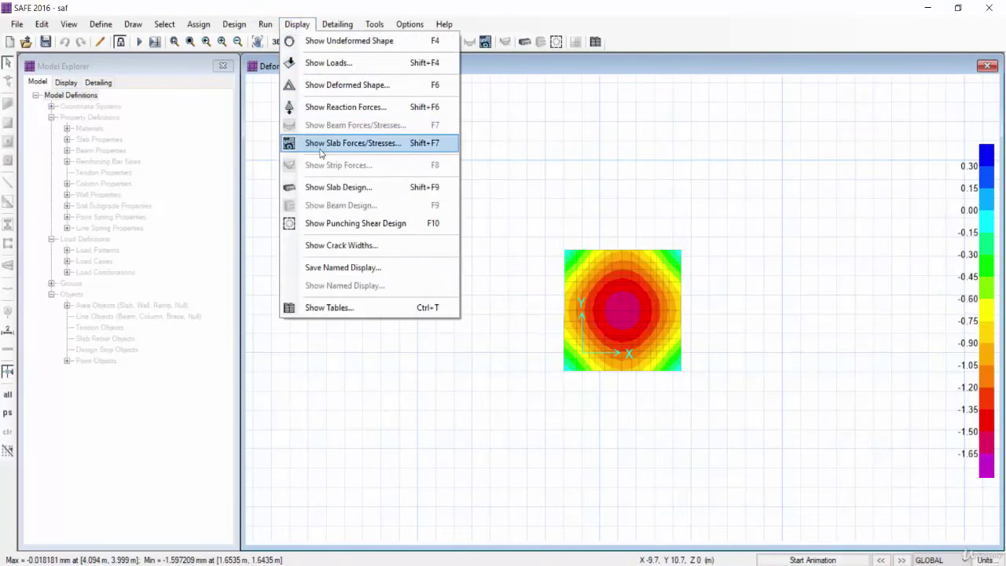
pyautogui.click(334, 110)
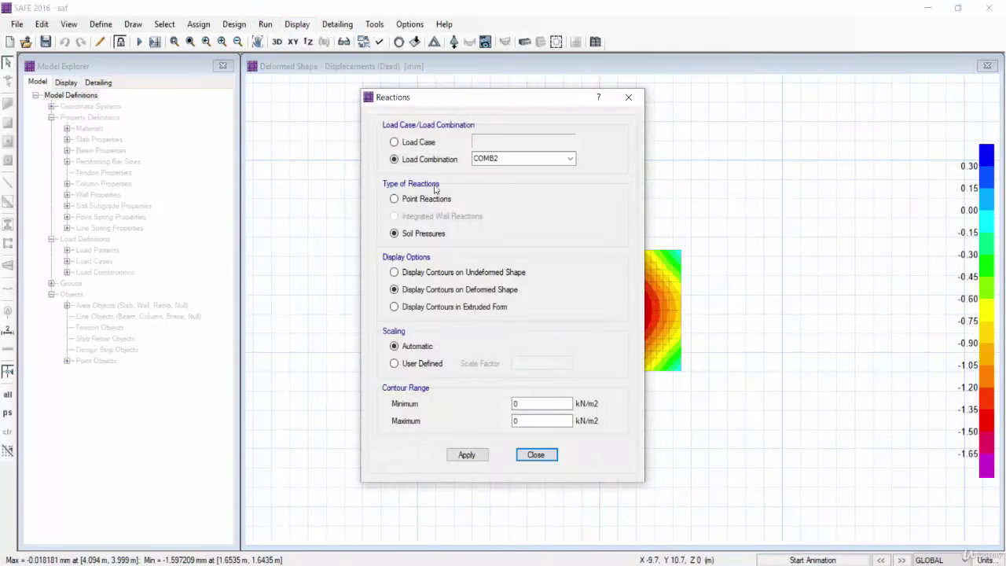
pyautogui.click(456, 459)
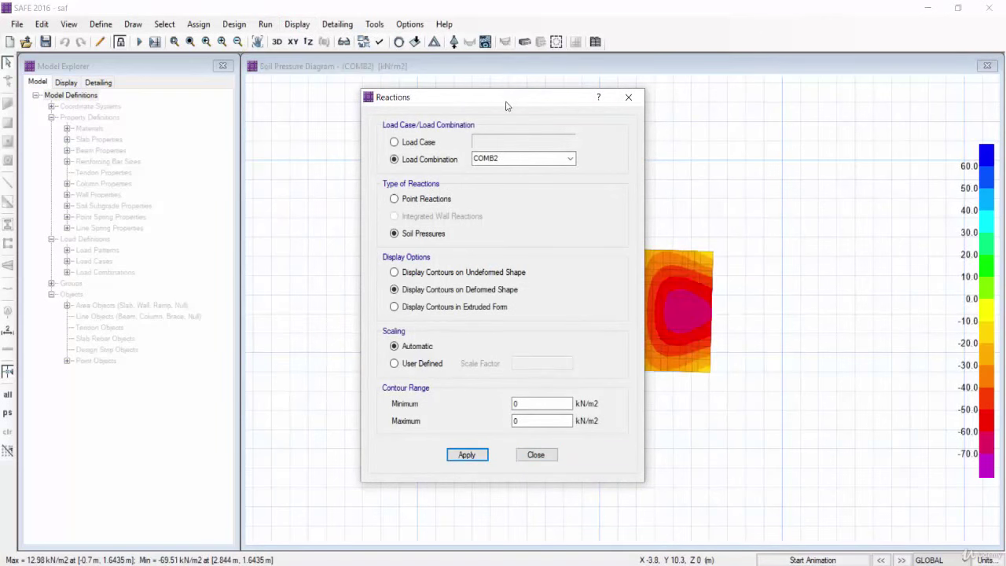
pyautogui.moveTo(505, 99); pyautogui.dragTo(316, 107)
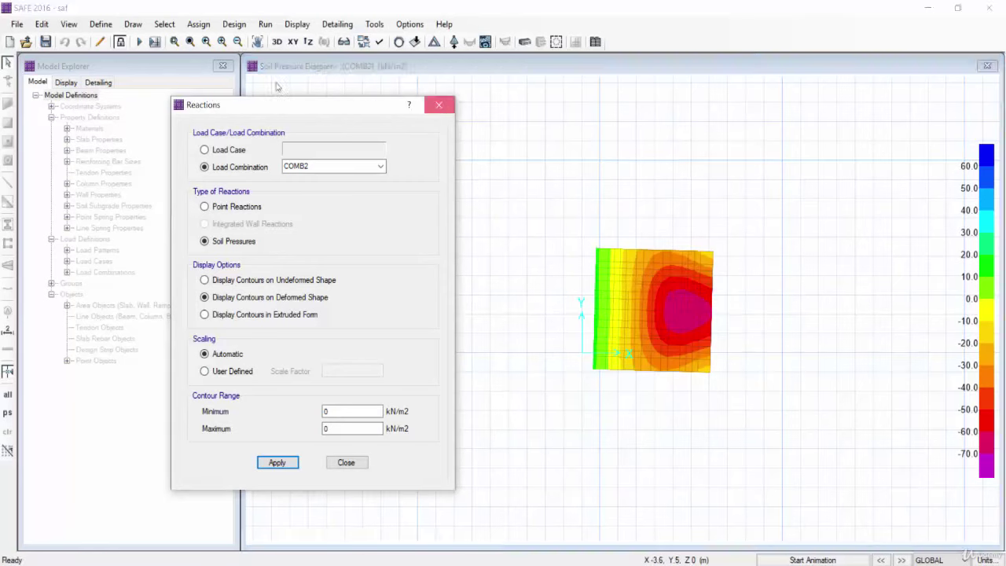
pyautogui.click(438, 104)
# Unlock the model and expand the slab edge outward by 200 mm.
pyautogui.click(553, 346)
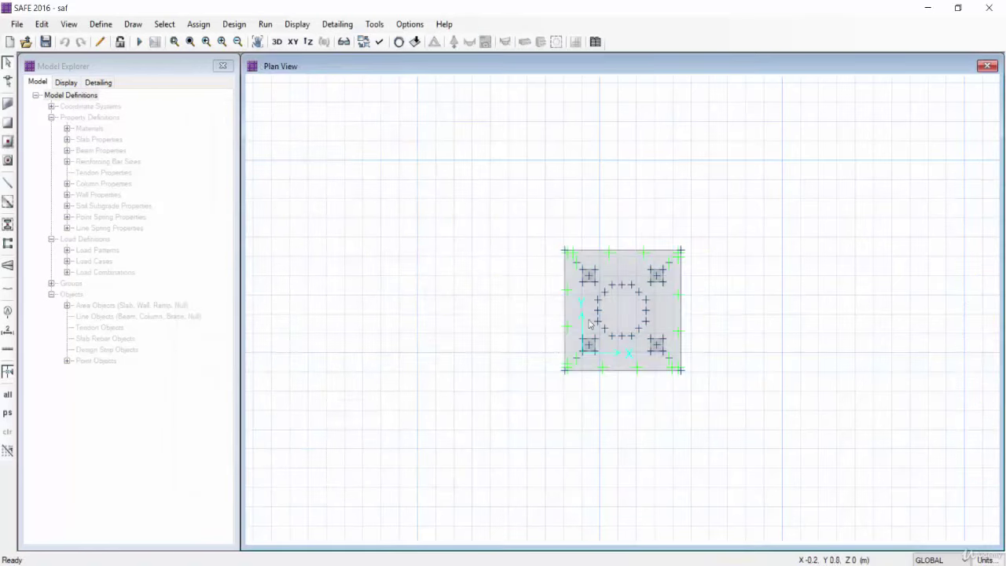
pyautogui.click(583, 314)
pyautogui.click(42, 24)
pyautogui.moveTo(72, 304)
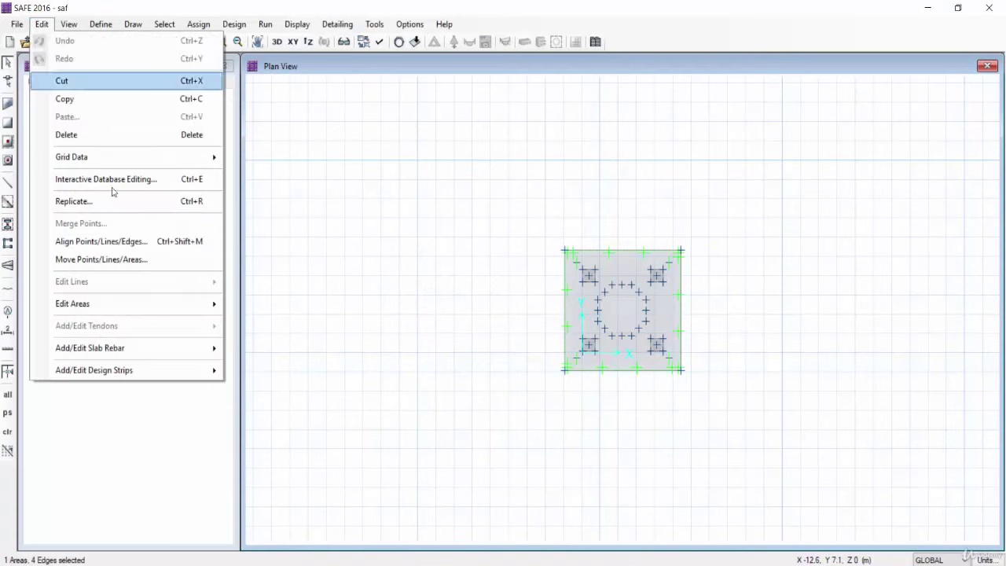
pyautogui.click(285, 334)
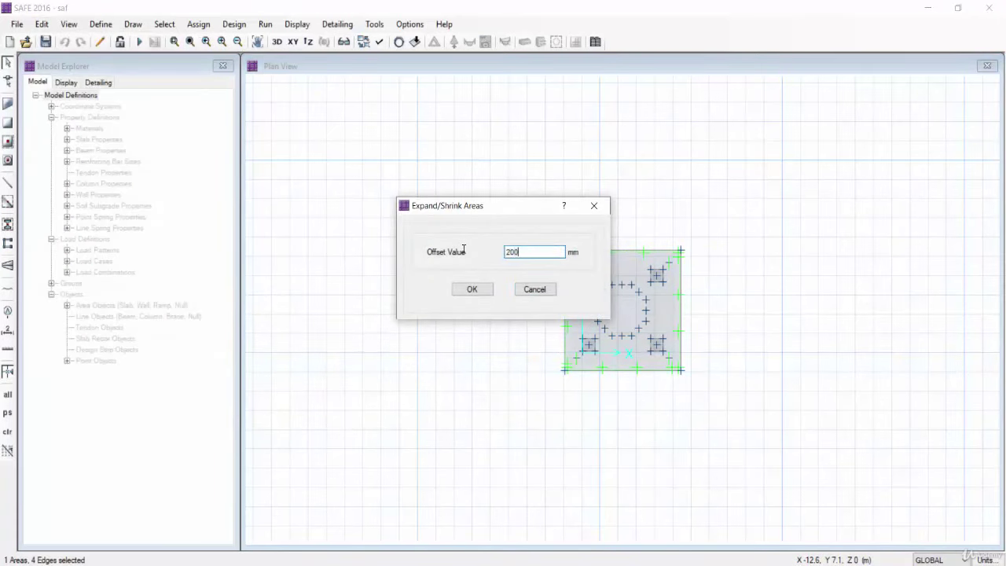
pyautogui.click(471, 290)
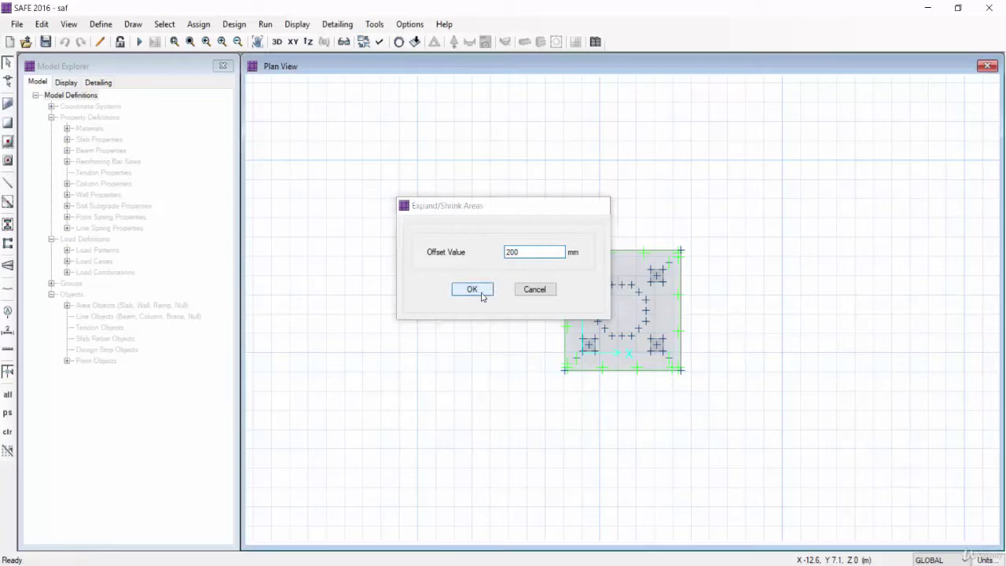
# Rerun the analysis, view COMB2 soil pressures (14.13 to -66.54 kN/m2), then unlock the model.
pyautogui.click(137, 42)
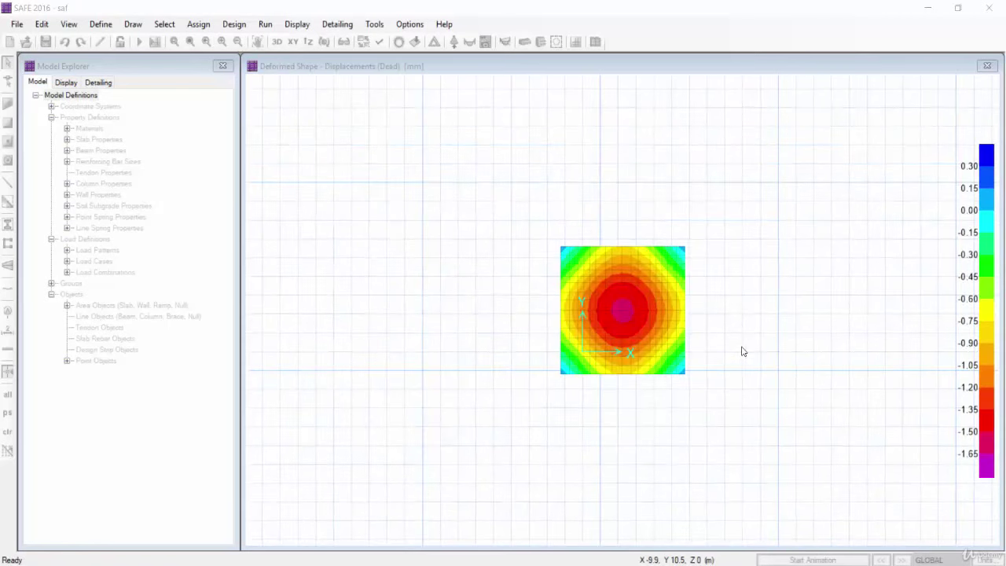
pyautogui.click(297, 23)
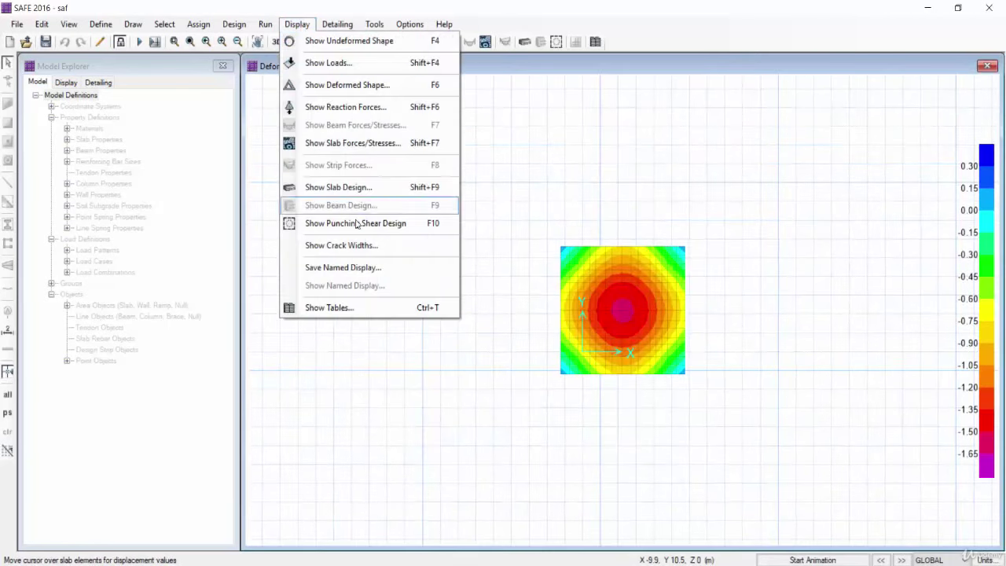
pyautogui.click(350, 107)
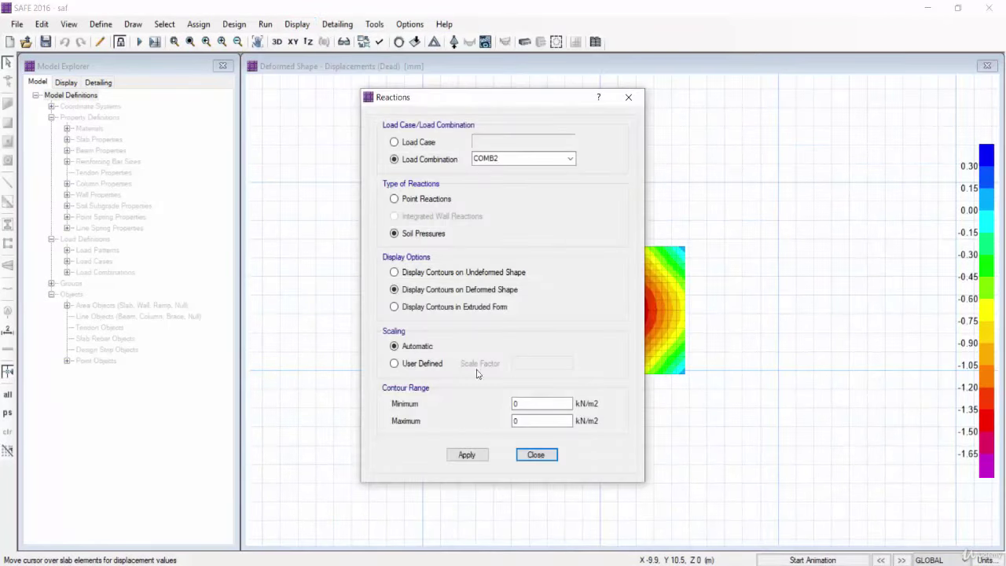
pyautogui.click(466, 454)
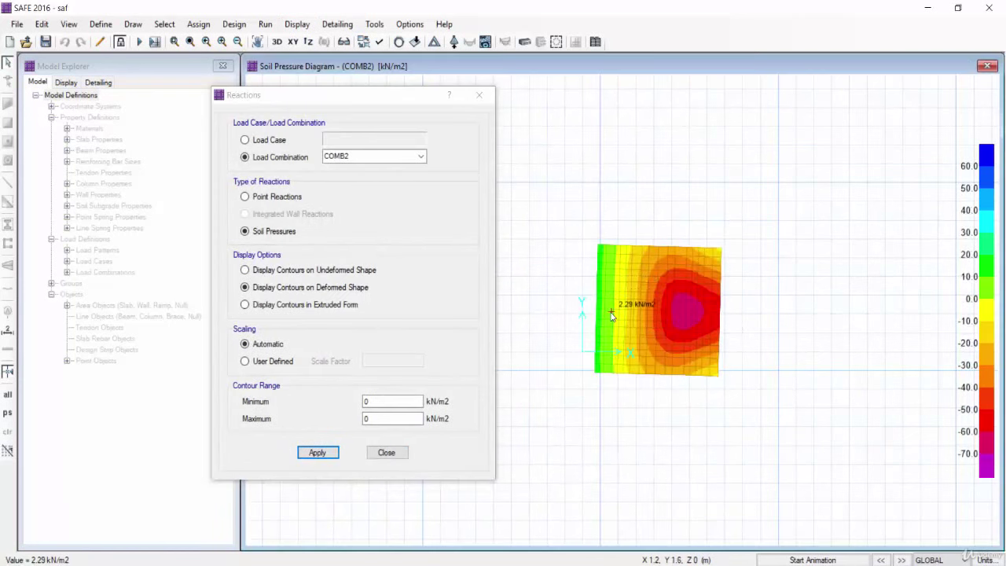
pyautogui.moveTo(605, 339)
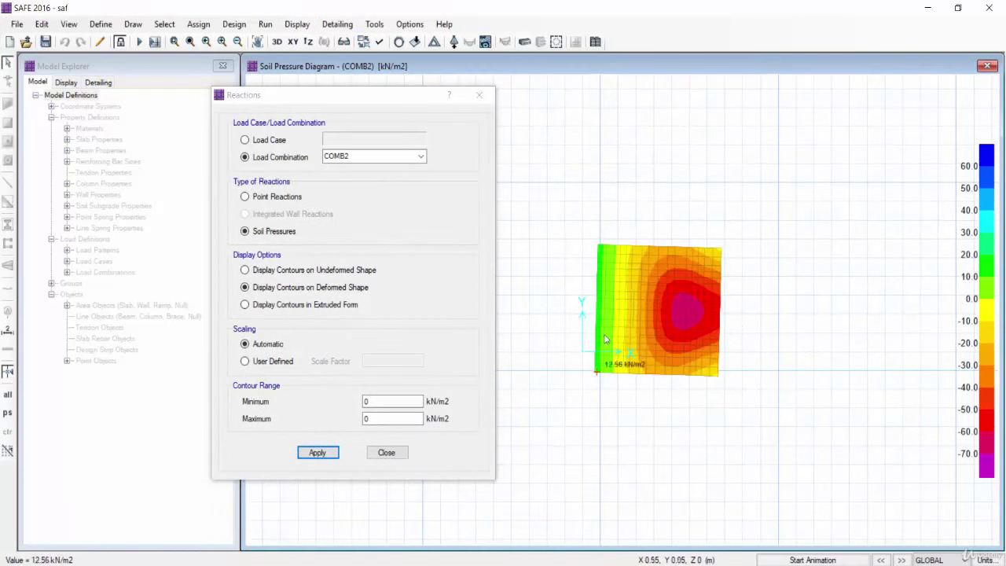
pyautogui.click(478, 95)
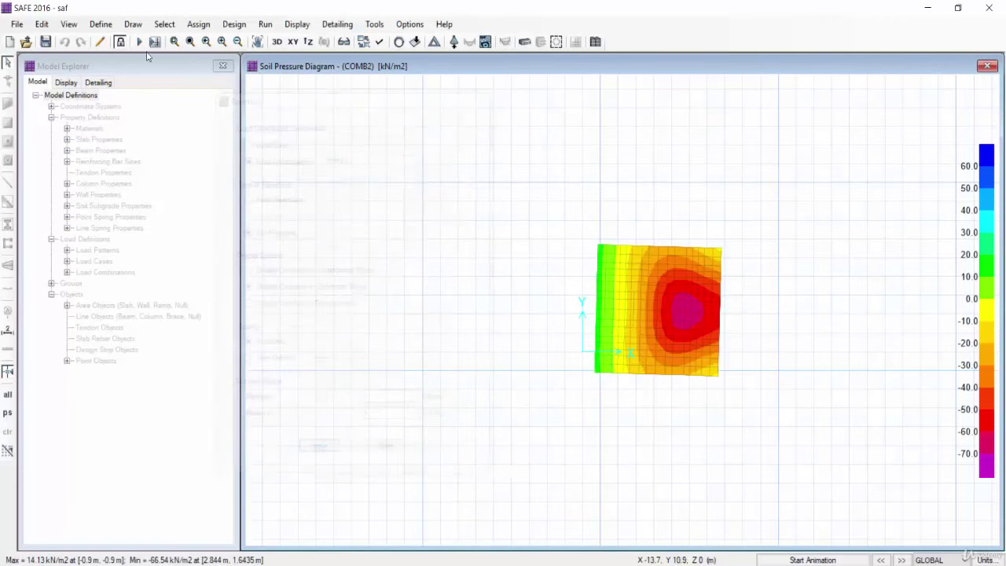
pyautogui.click(120, 41)
pyautogui.click(542, 341)
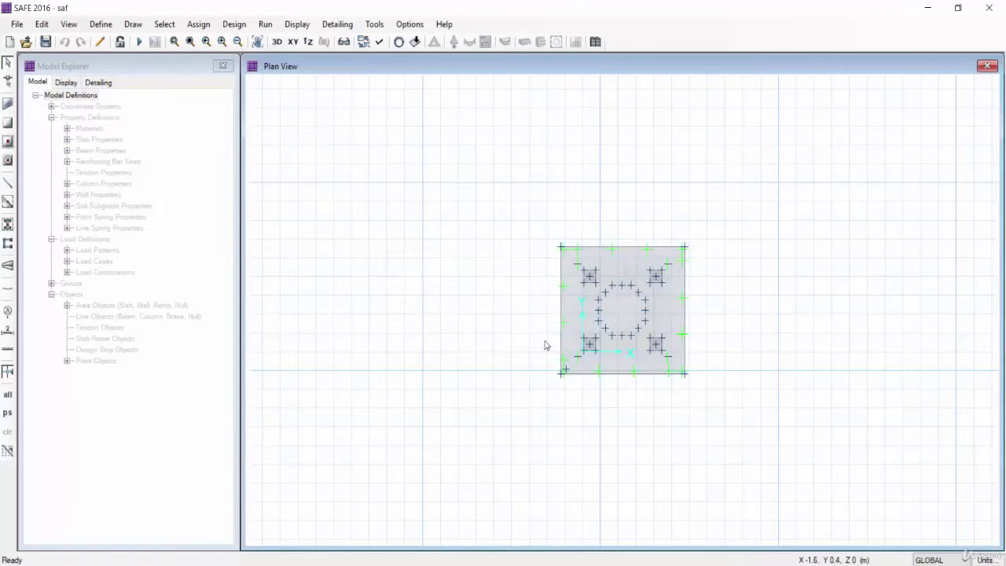
pyautogui.scroll(3, 585, 382)
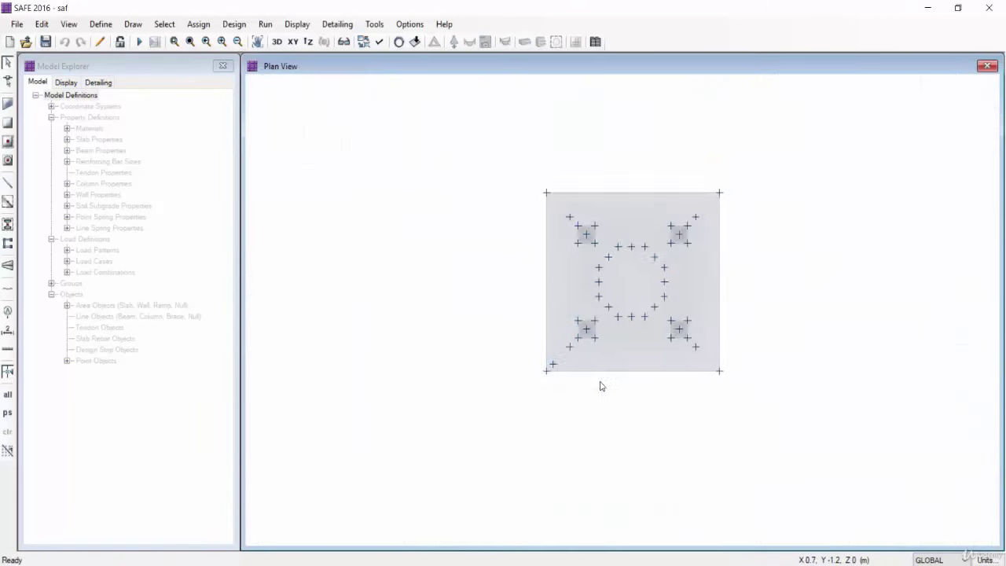
pyautogui.click(536, 360)
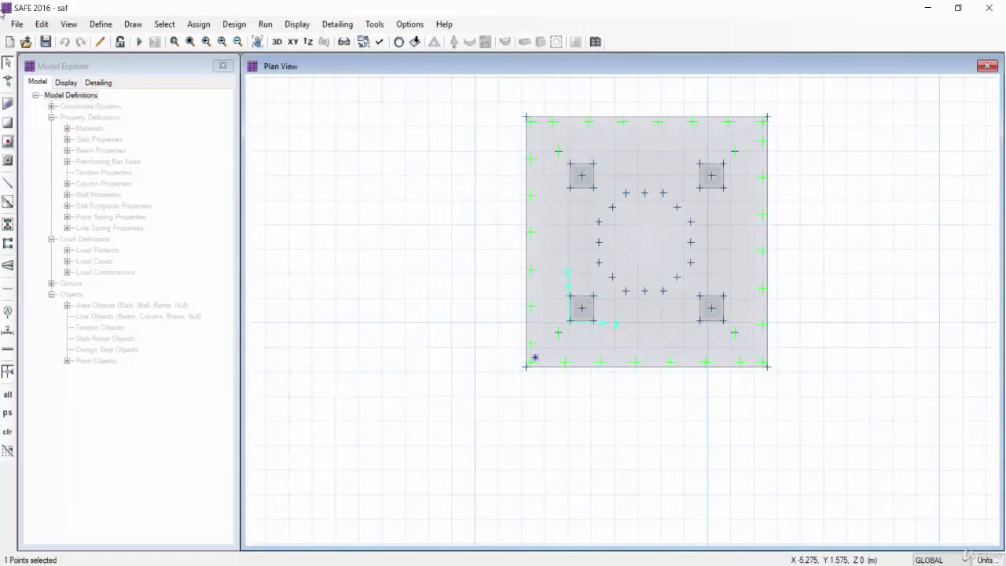
pyautogui.click(41, 24)
pyautogui.click(110, 135)
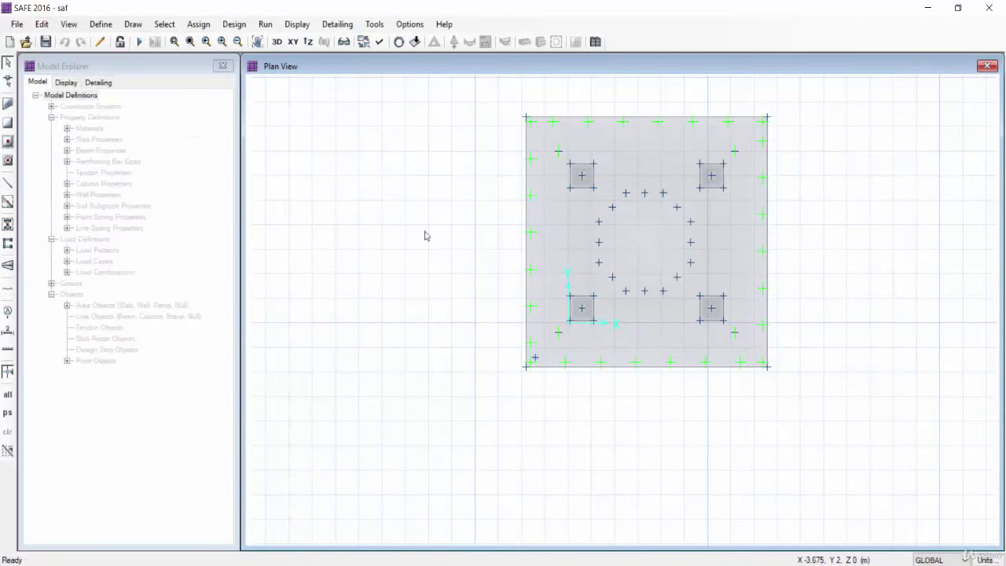
pyautogui.click(557, 334)
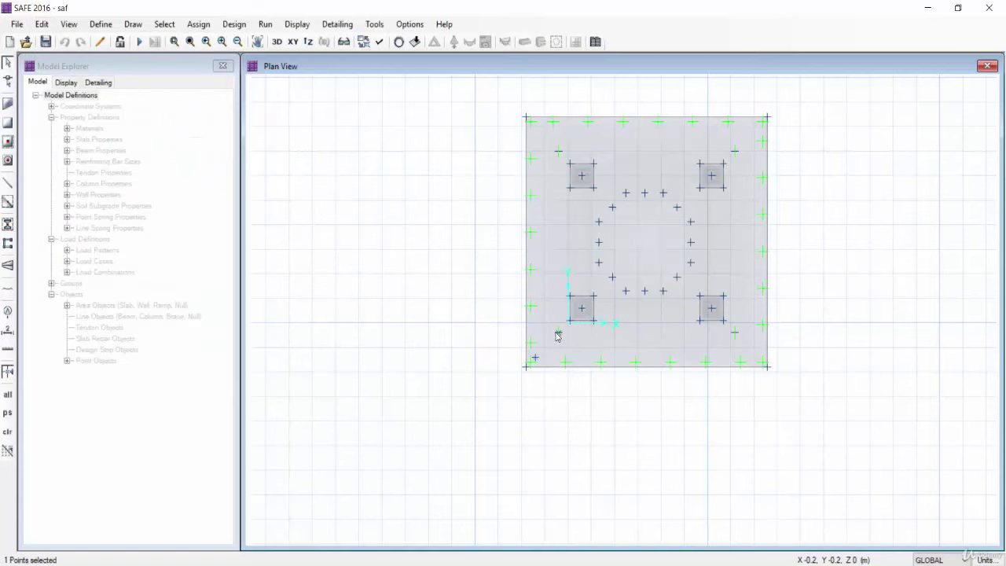
pyautogui.click(42, 24)
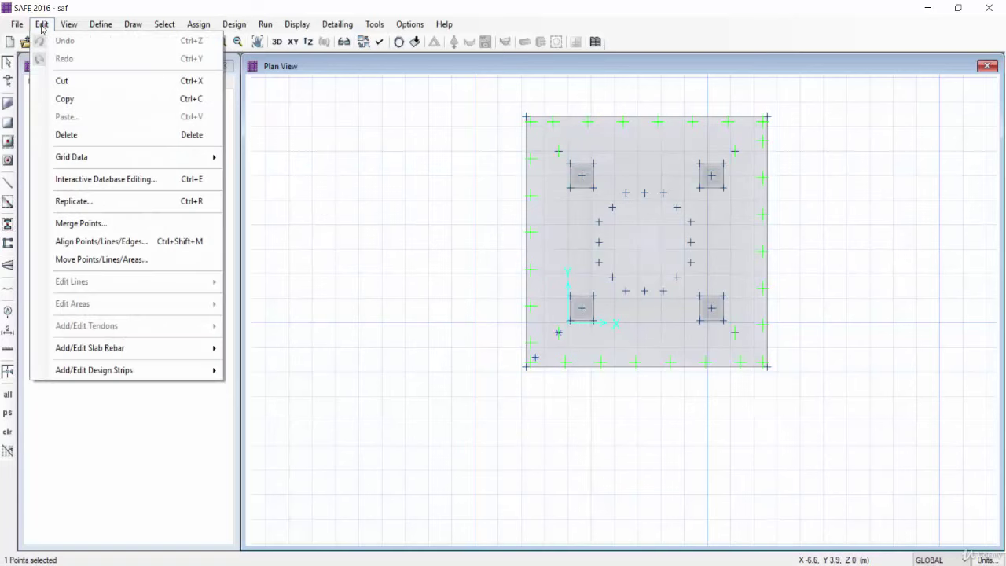
pyautogui.click(115, 202)
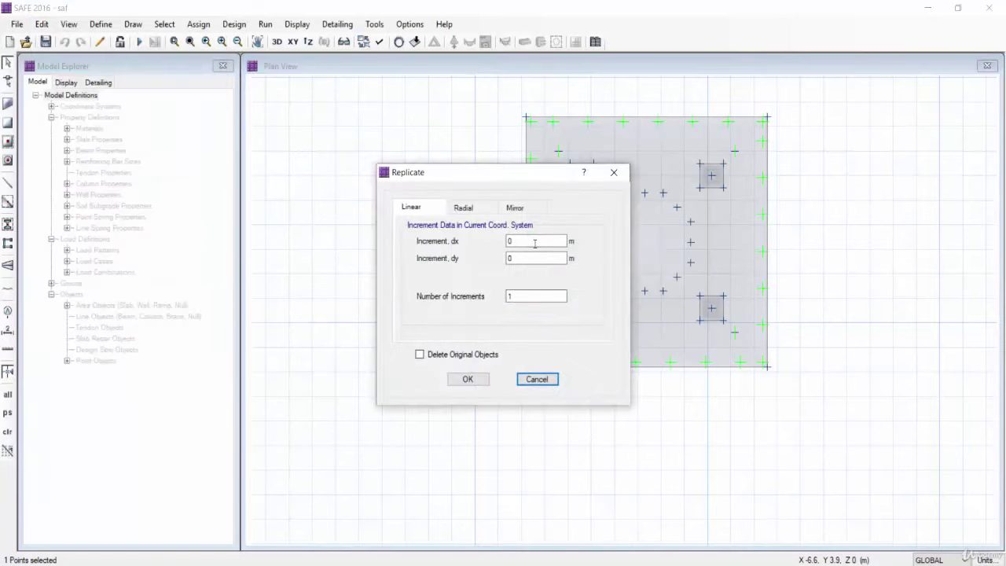
pyautogui.moveTo(530, 175); pyautogui.dragTo(304, 176)
pyautogui.click(391, 172)
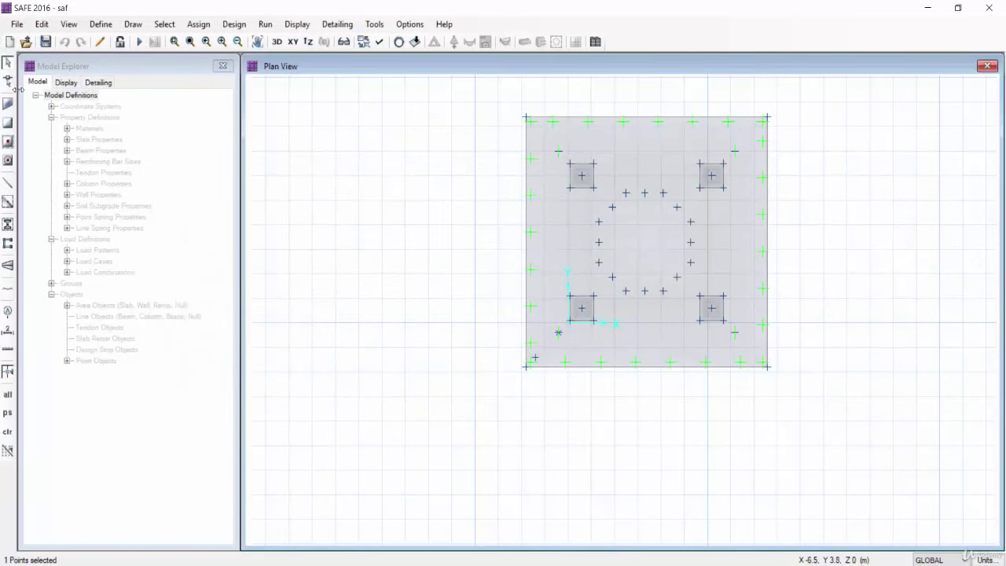
pyautogui.click(133, 23)
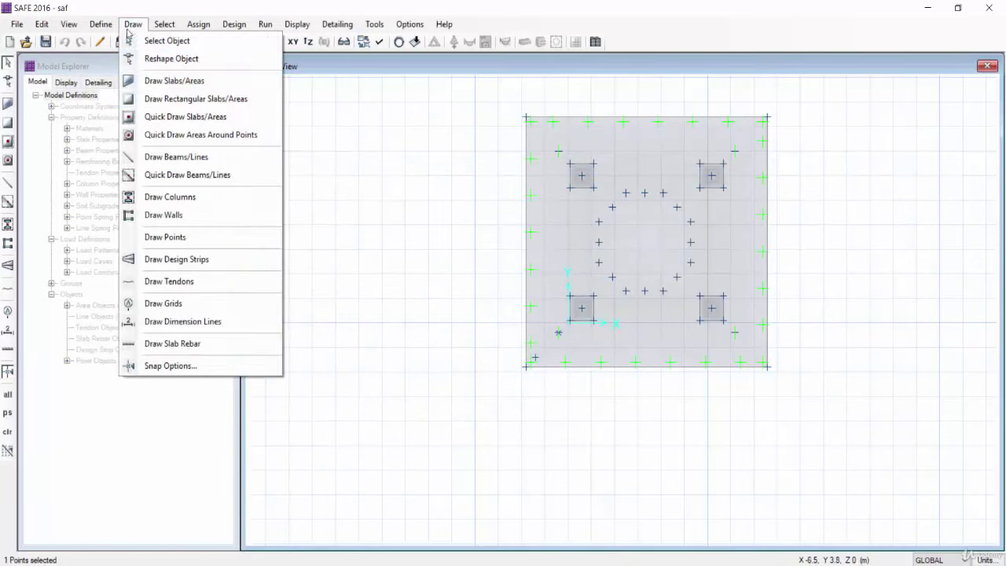
# Draw a 3.699 m dimension line beside the slab's left edge.
pyautogui.click(212, 321)
pyautogui.click(562, 158)
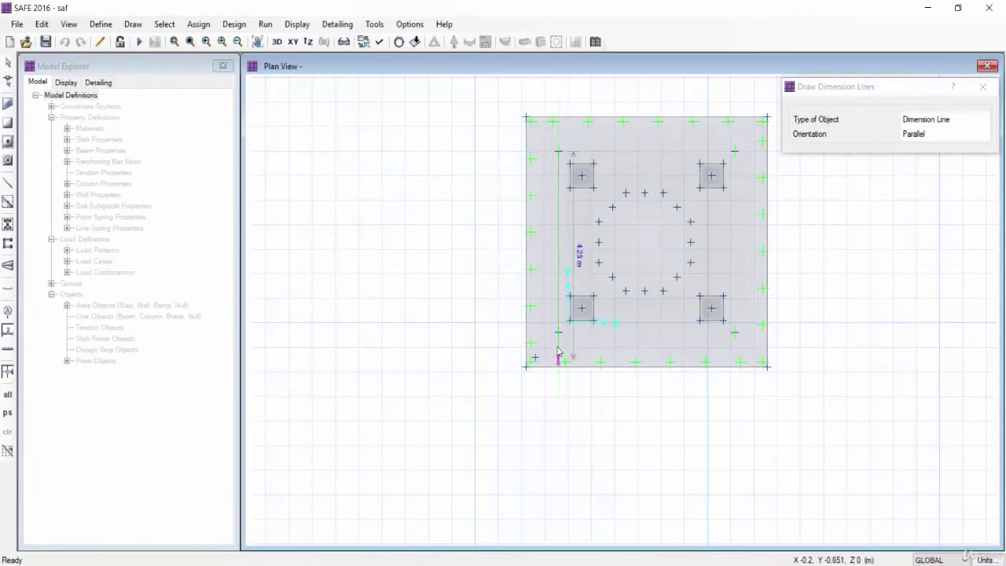
pyautogui.click(558, 332)
pyautogui.click(477, 323)
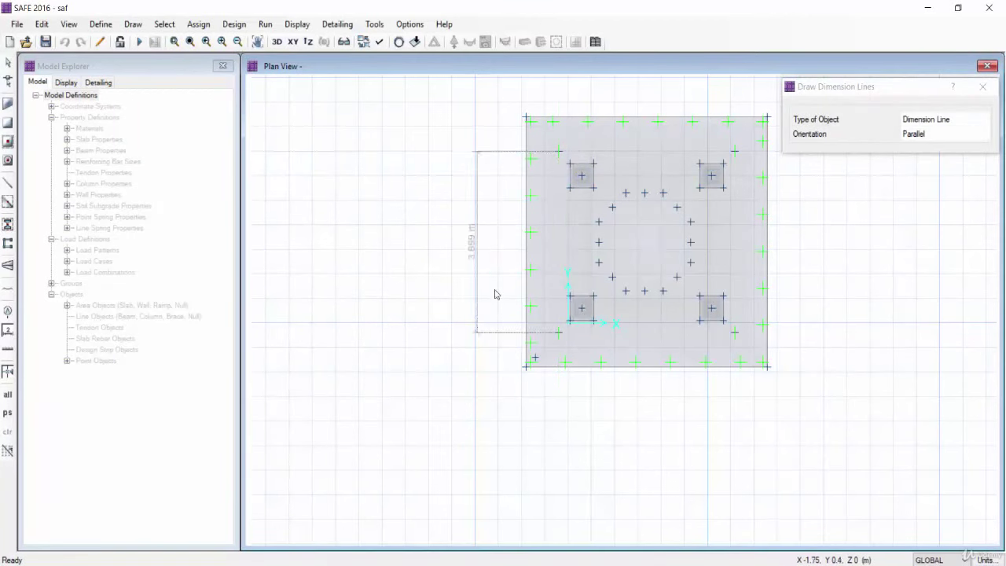
pyautogui.click(982, 86)
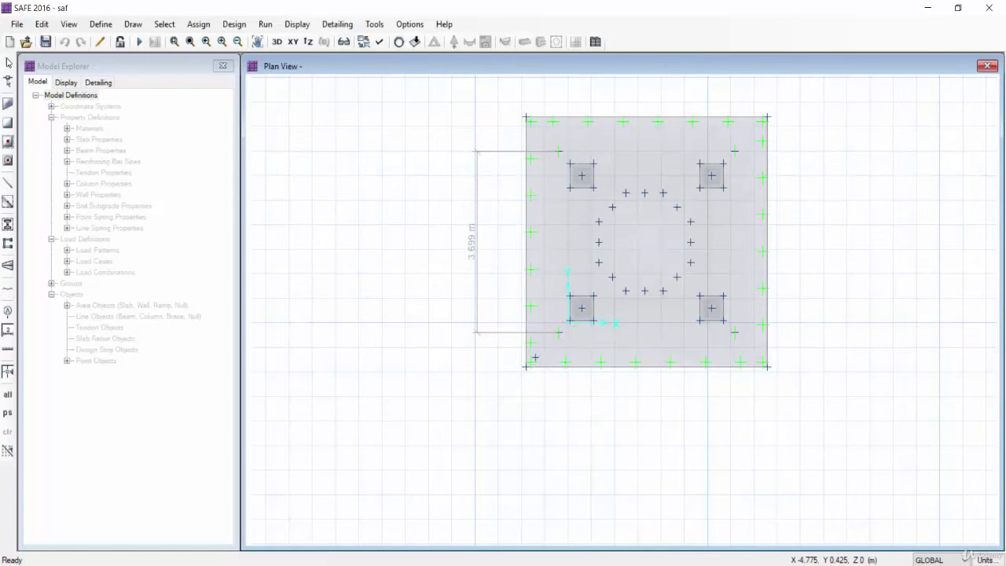
pyautogui.press('Escape')
# Replicate the two lower edge points 1.8495 m upward, then check point 63's PSPR1 spring.
pyautogui.click(558, 332)
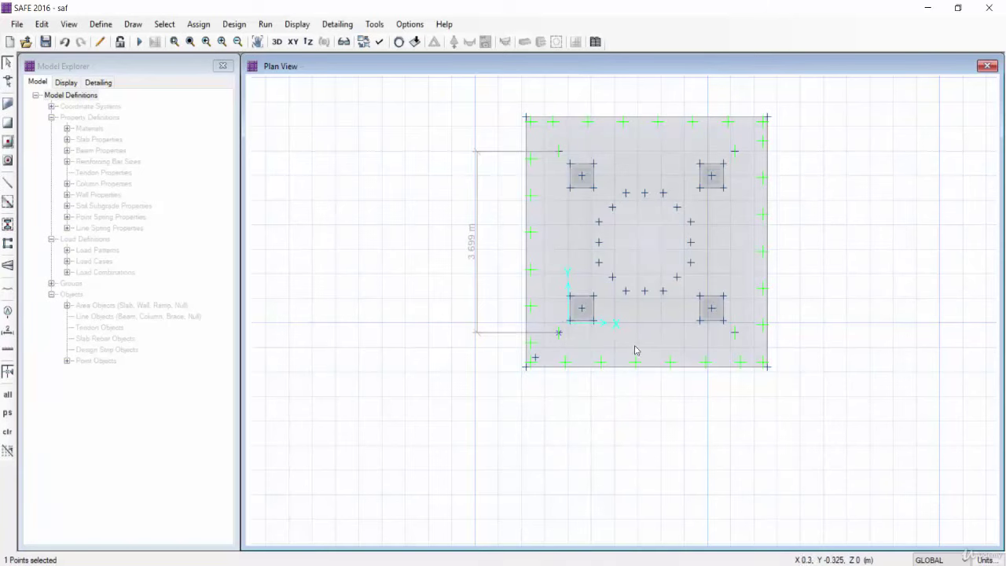
pyautogui.click(734, 332)
pyautogui.click(41, 23)
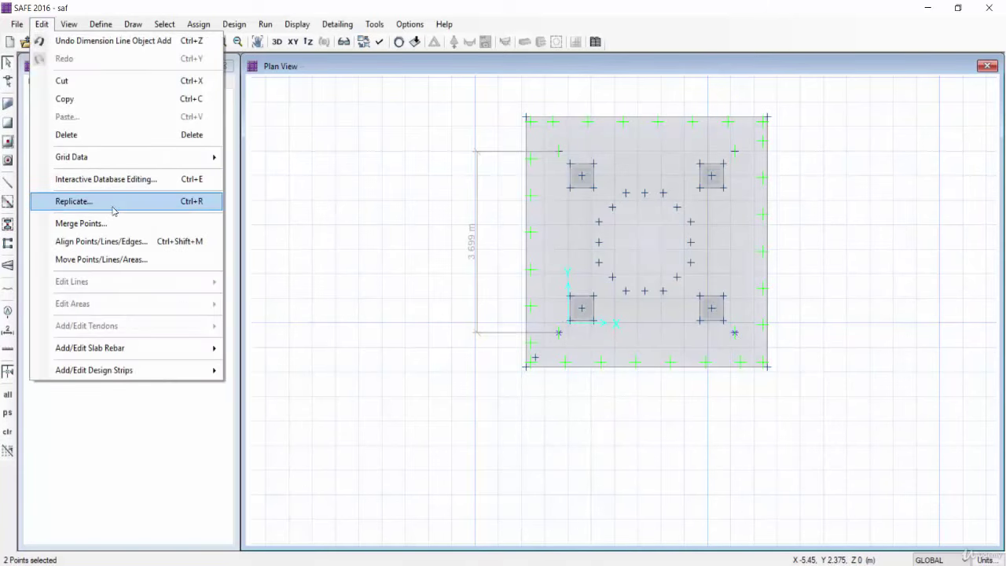
pyautogui.click(113, 202)
pyautogui.moveTo(515, 177)
pyautogui.mouseDown()
pyautogui.moveTo(197, 176)
pyautogui.moveTo(208, 179)
pyautogui.mouseUp()
pyautogui.doubleClick(210, 251)
pyautogui.write('1.8495')
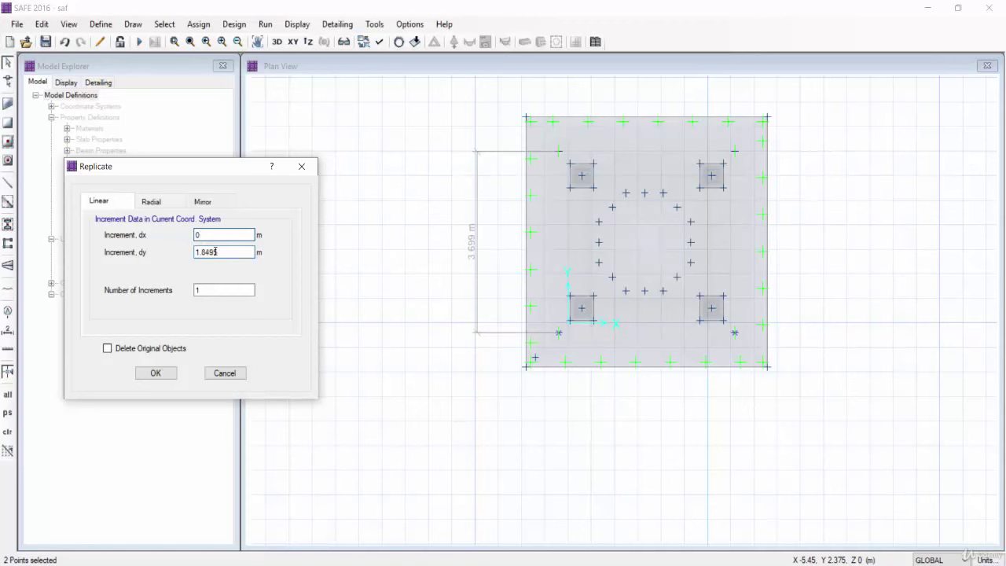
pyautogui.click(156, 373)
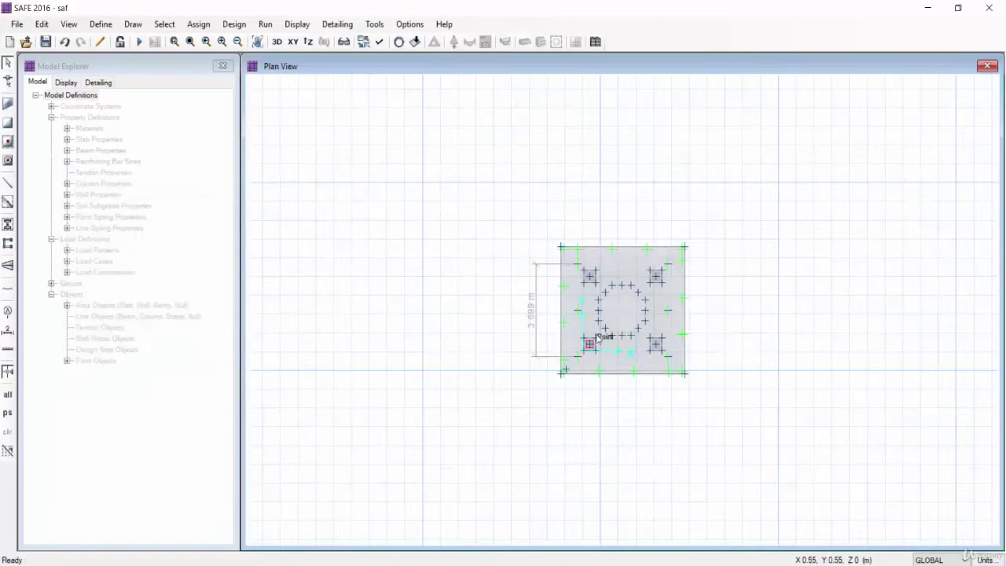
pyautogui.click(579, 312)
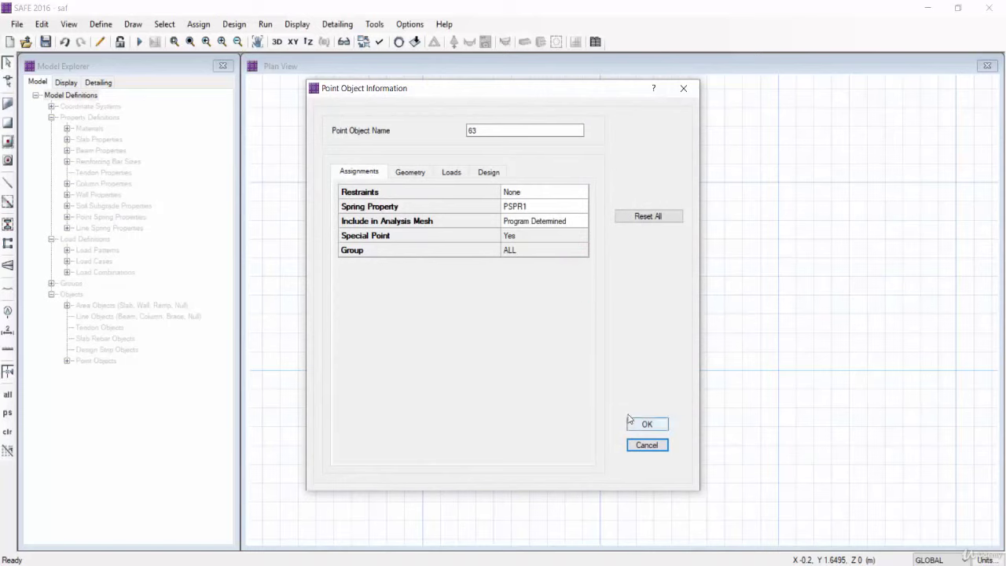